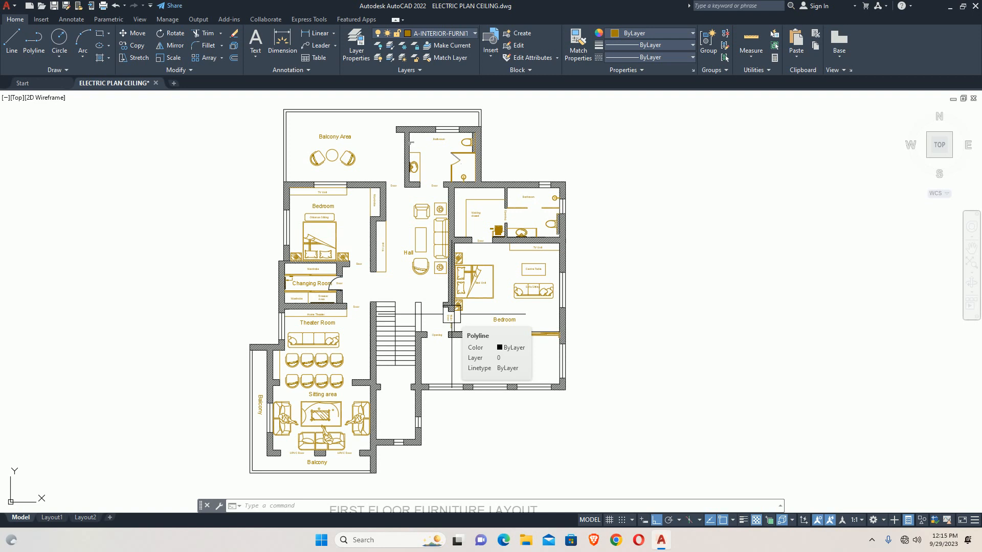
{"action": "middle_click_drag", "start_coordinate": [467, 285], "coordinate": [368, 376]}
{"action": "scroll", "coordinate": [486, 310], "scroll_direction": "up", "scroll_amount": 4}
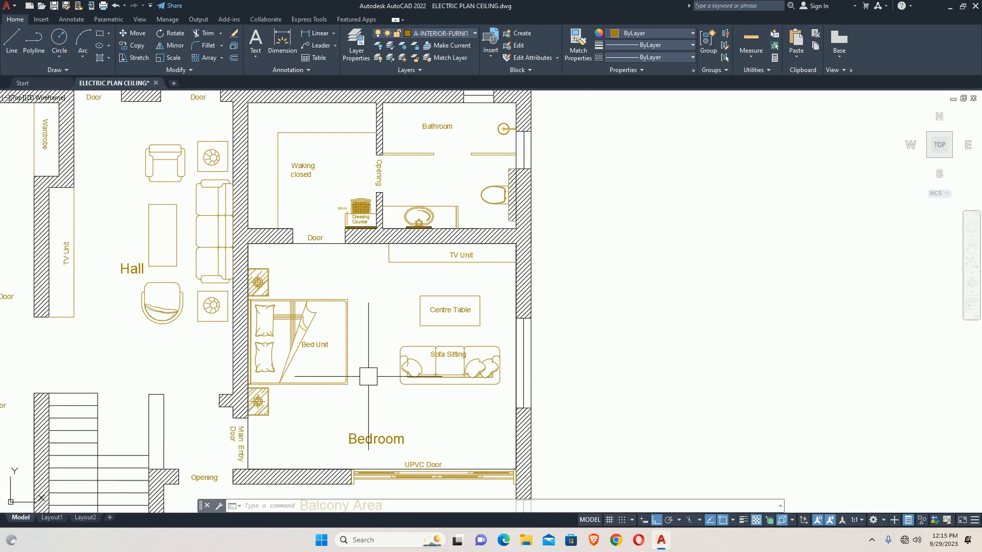
{"action": "type", "text": "la"}
{"action": "key", "text": "Return"}
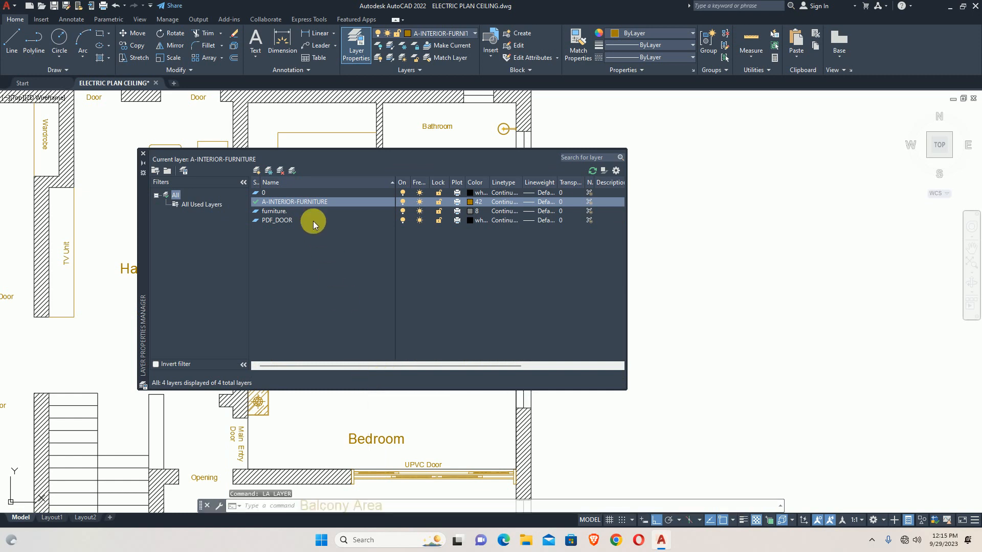
{"action": "left_click", "coordinate": [143, 153]}
{"action": "scroll", "coordinate": [355, 218], "scroll_direction": "down", "scroll_amount": 2}
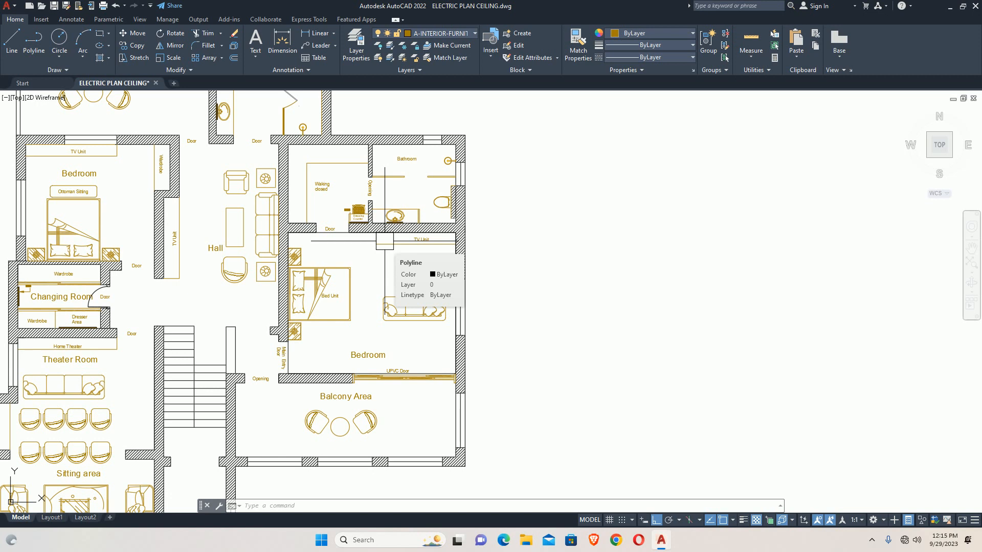
Open the layer properties and set the transparency of layer 0 to 70
{"action": "type", "text": "la"}
{"action": "key", "text": "Return"}
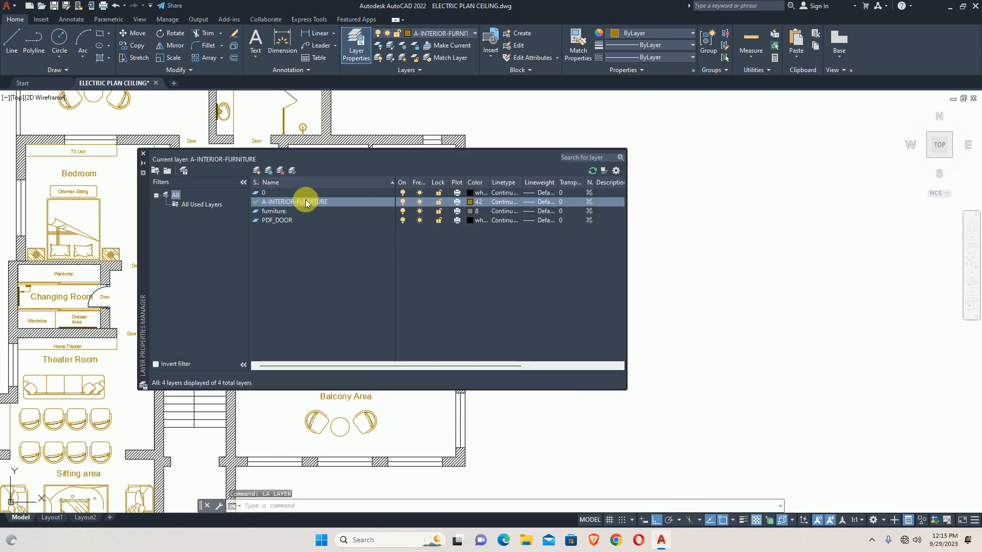
{"action": "double_click", "coordinate": [566, 192]}
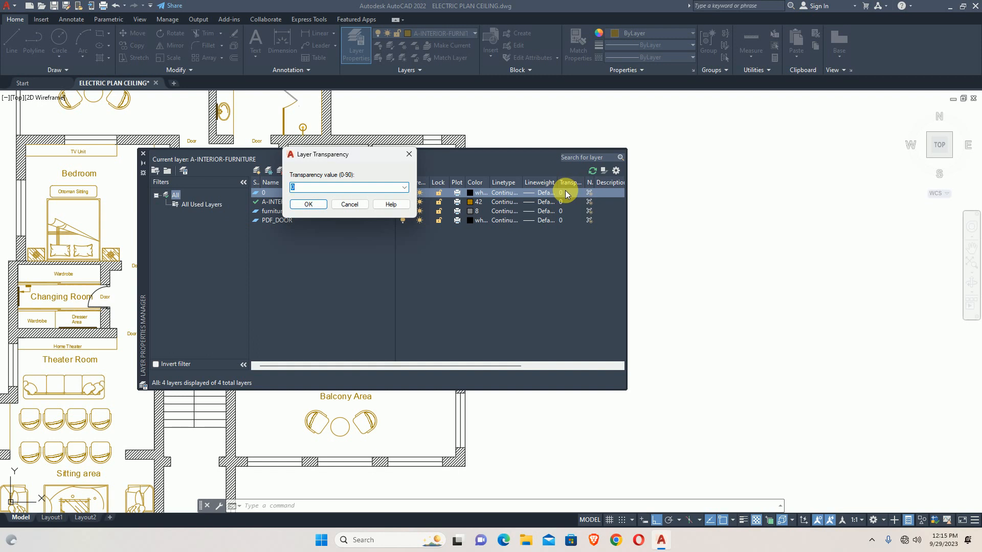
{"action": "type", "text": "70"}
{"action": "key", "text": "Return"}
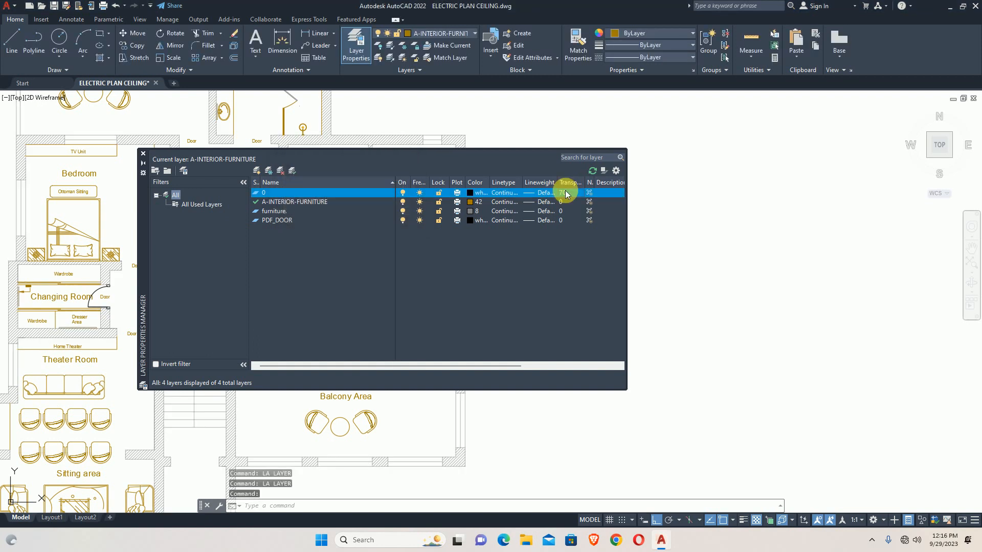
Set the transparency of the A-INTERIOR-FURNITURE layer to 50
{"action": "double_click", "coordinate": [563, 201]}
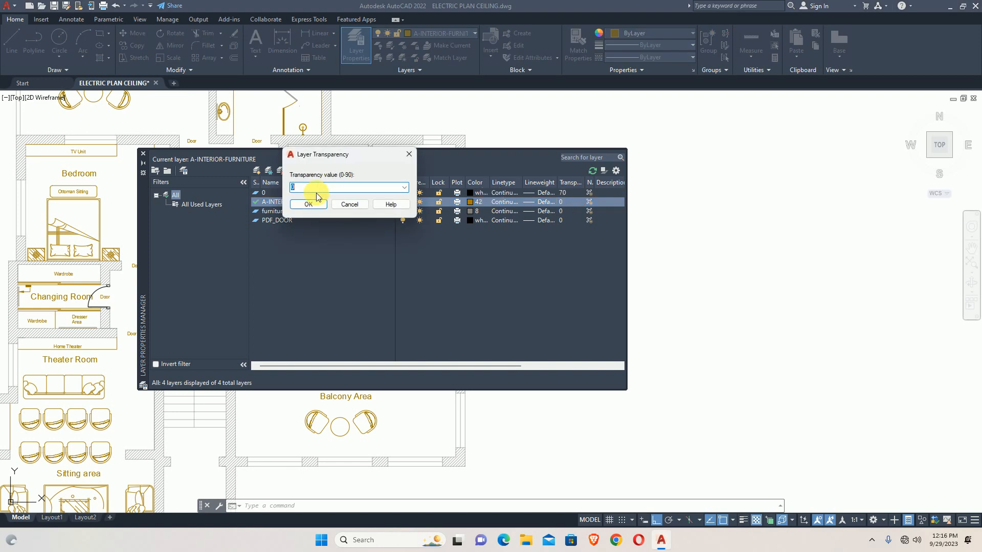
{"action": "type", "text": "50"}
{"action": "key", "text": "Return"}
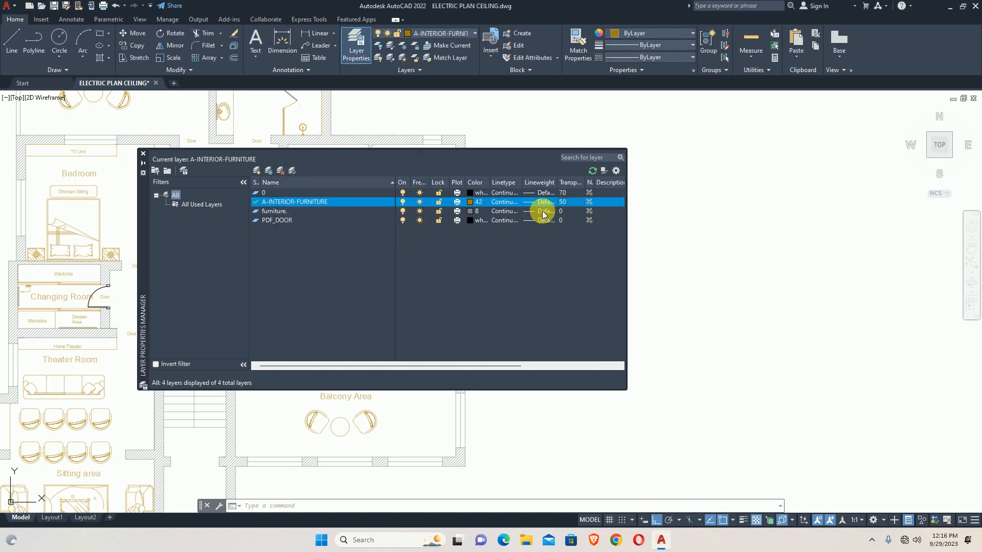
{"action": "left_click", "coordinate": [564, 207]}
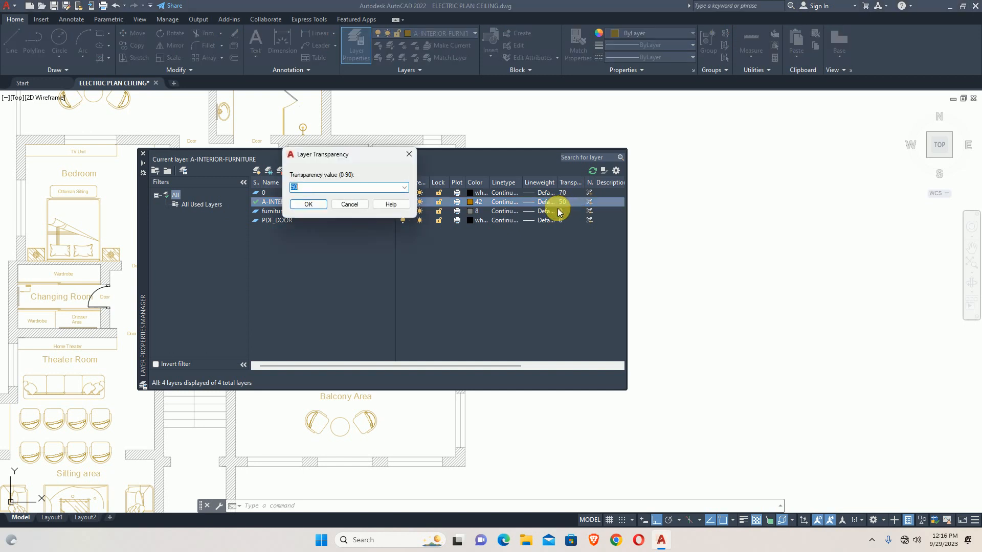
{"action": "left_click", "coordinate": [318, 208]}
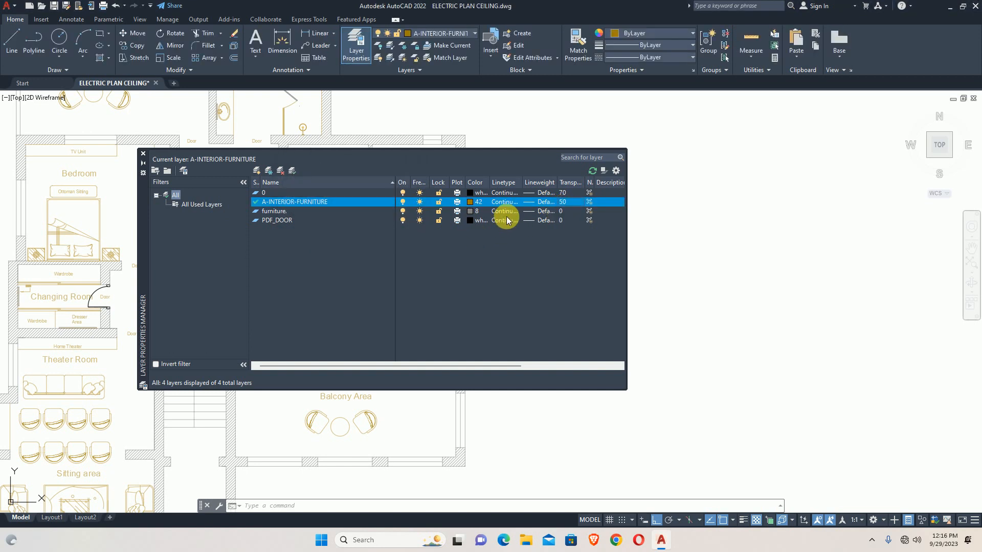
Set the transparency of the "furniture." layer to 50, leaving its linetype as it is
{"action": "left_click", "coordinate": [504, 211]}
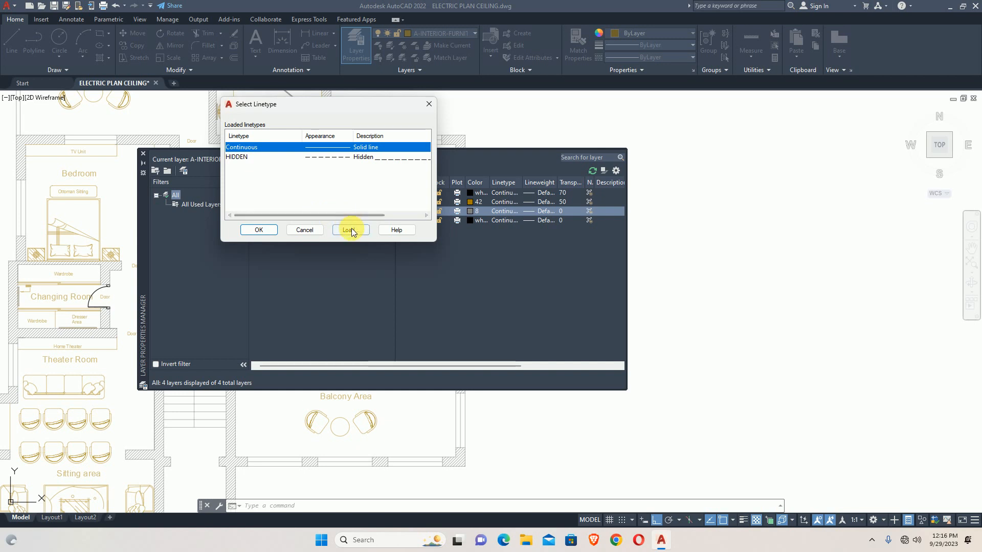
{"action": "left_click", "coordinate": [307, 231]}
{"action": "left_click", "coordinate": [561, 211]}
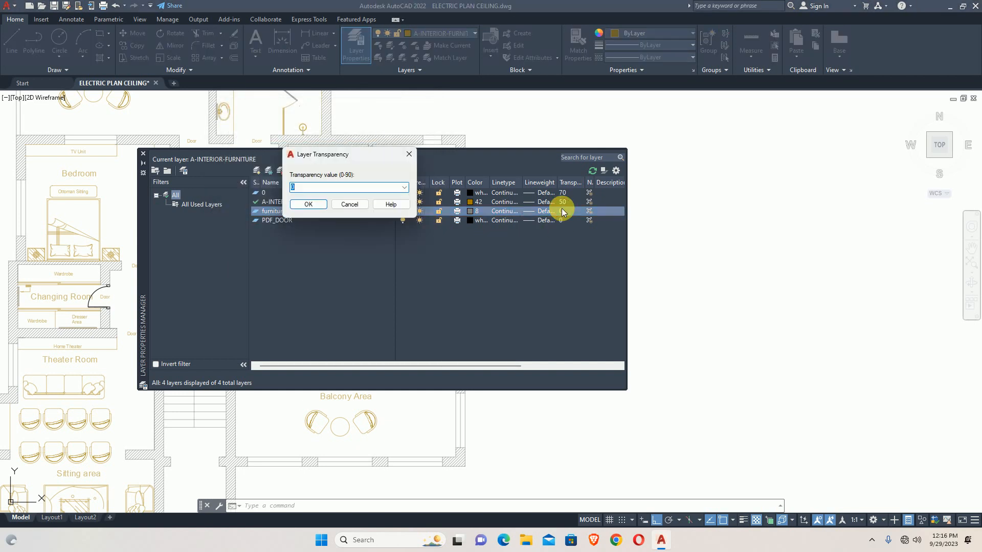
{"action": "type", "text": "50"}
{"action": "key", "text": "Return"}
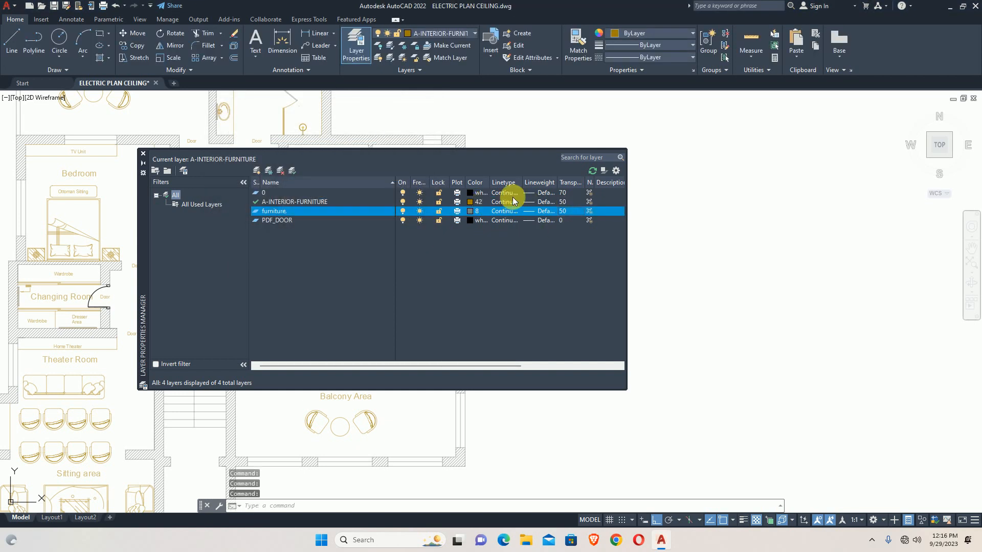
Set the transparency of A-INTERIOR-FURNITURE to 60 and of layer 0 to 80, and close the layer properties
{"action": "left_click", "coordinate": [563, 203]}
{"action": "type", "text": "60"}
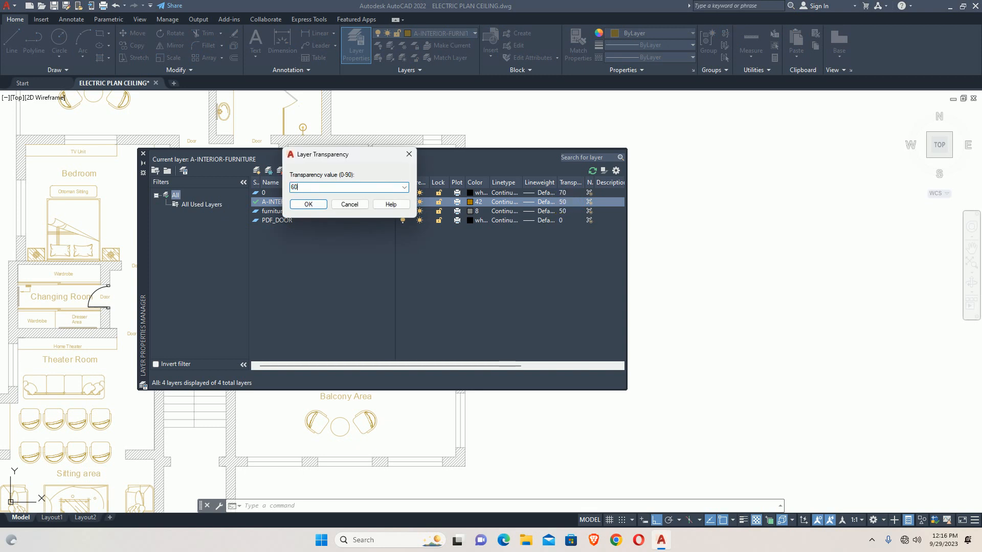
{"action": "key", "text": "Return"}
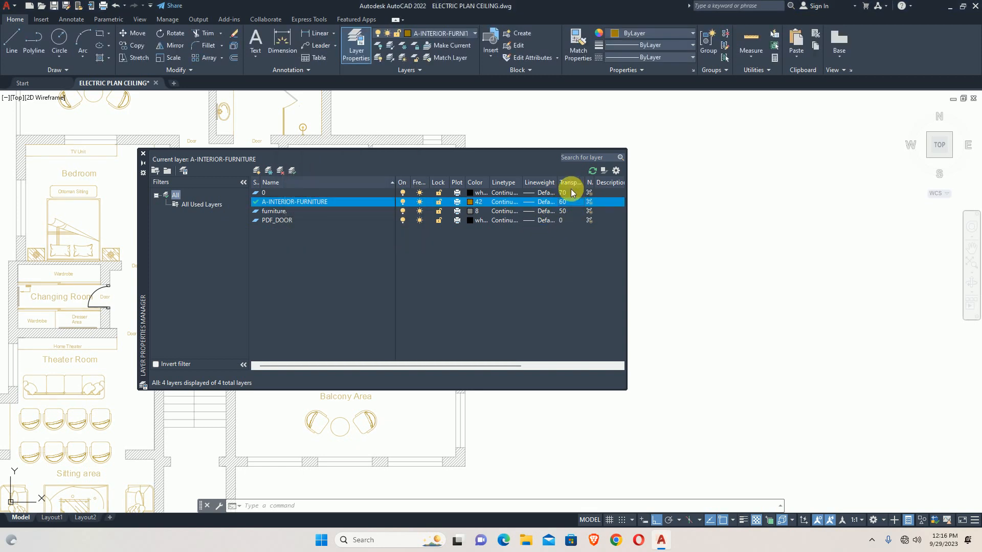
{"action": "left_click", "coordinate": [570, 190]}
{"action": "type", "text": "9"}
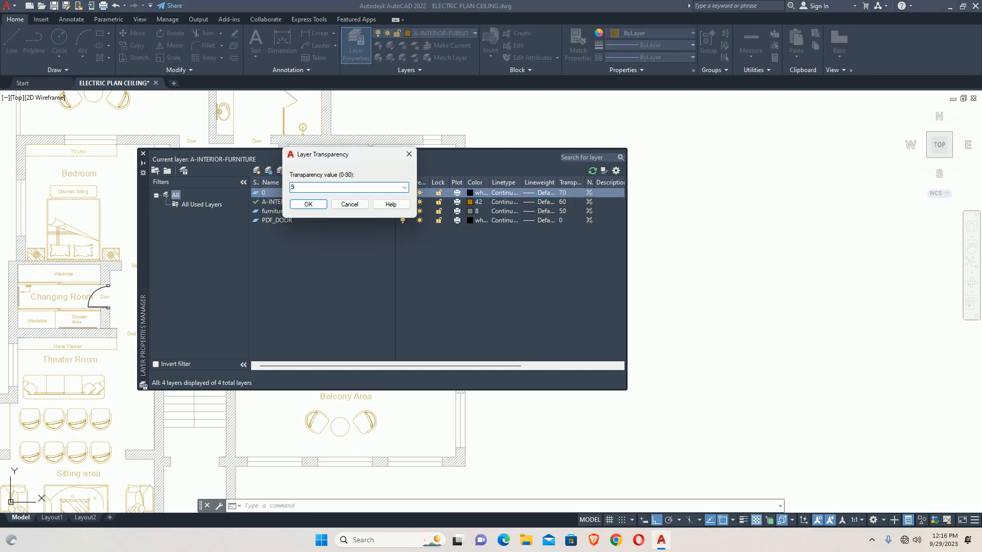
{"action": "key", "text": "BackSpace"}
{"action": "type", "text": "80"}
{"action": "key", "text": "Return"}
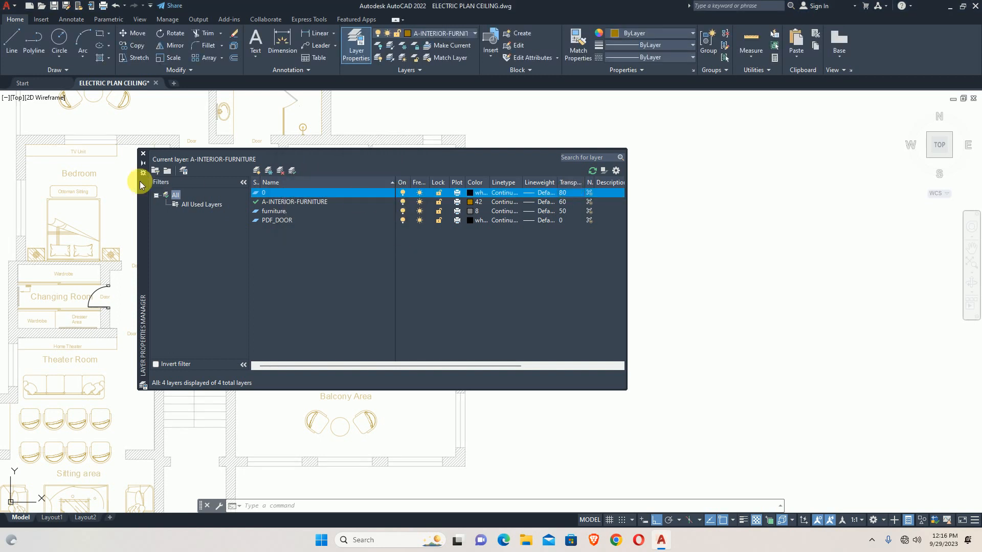
{"action": "left_click", "coordinate": [144, 154]}
{"action": "scroll", "coordinate": [212, 233], "scroll_direction": "down", "scroll_amount": 8}
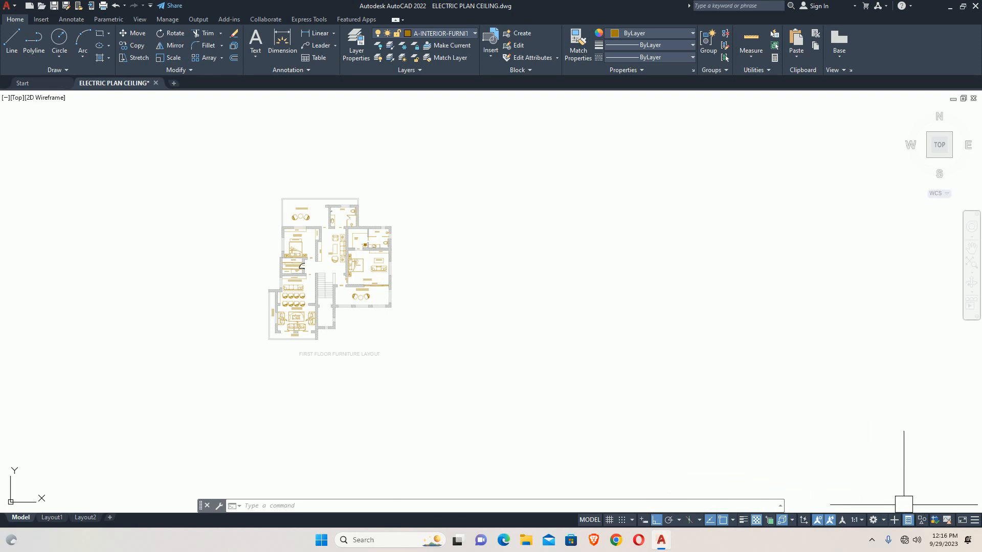
Turn off the display of layer transparency in the drawing
{"action": "left_click", "coordinate": [755, 520]}
{"action": "scroll", "coordinate": [265, 265], "scroll_direction": "up", "scroll_amount": 4}
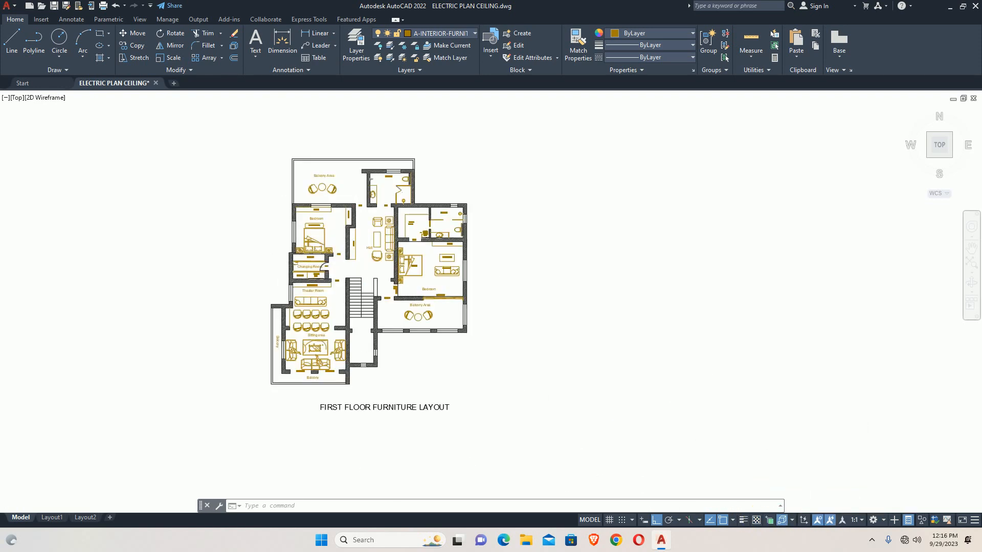
{"action": "middle_click_drag", "start_coordinate": [469, 295], "coordinate": [477, 310]}
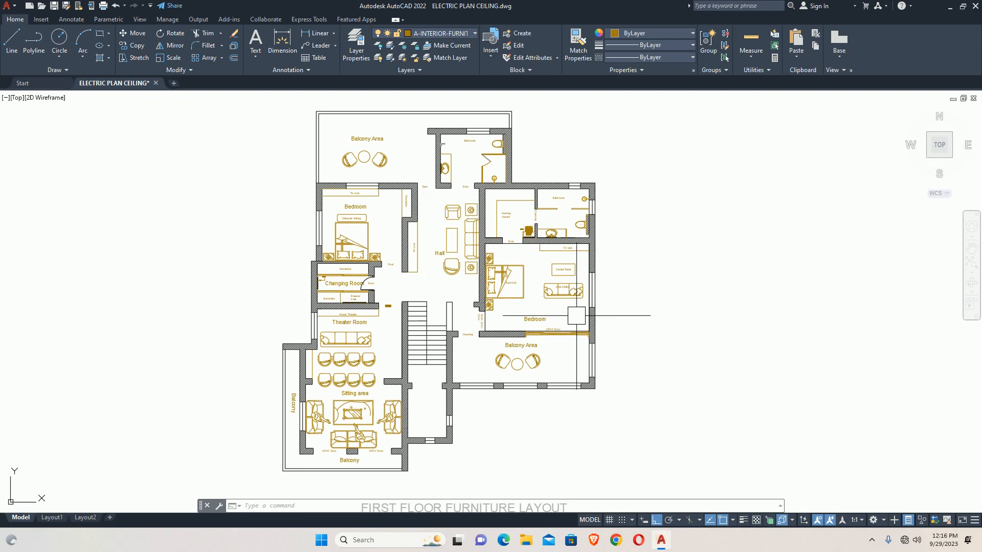
{"action": "middle_click_drag", "start_coordinate": [573, 315], "coordinate": [567, 317]}
Set the transparency of the "furniture." and PDF_DOOR layers to 60 each and close the layer properties
{"action": "type", "text": "la"}
{"action": "key", "text": "Return"}
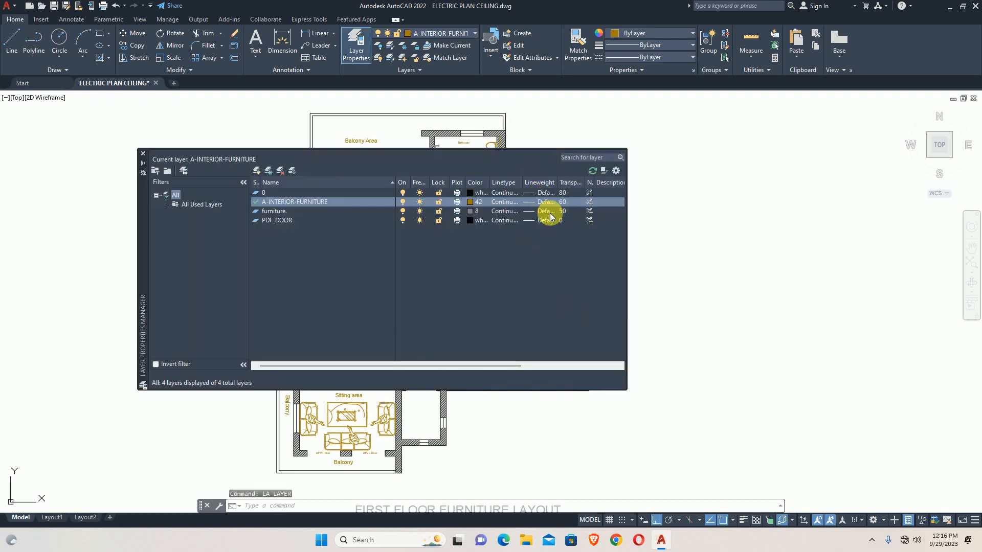
{"action": "left_click", "coordinate": [567, 212]}
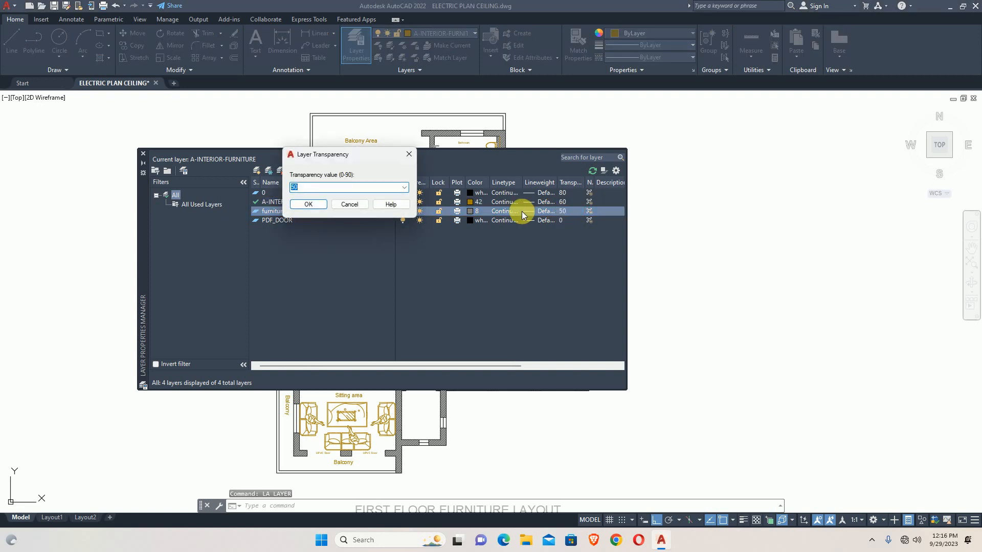
{"action": "key", "text": "Return"}
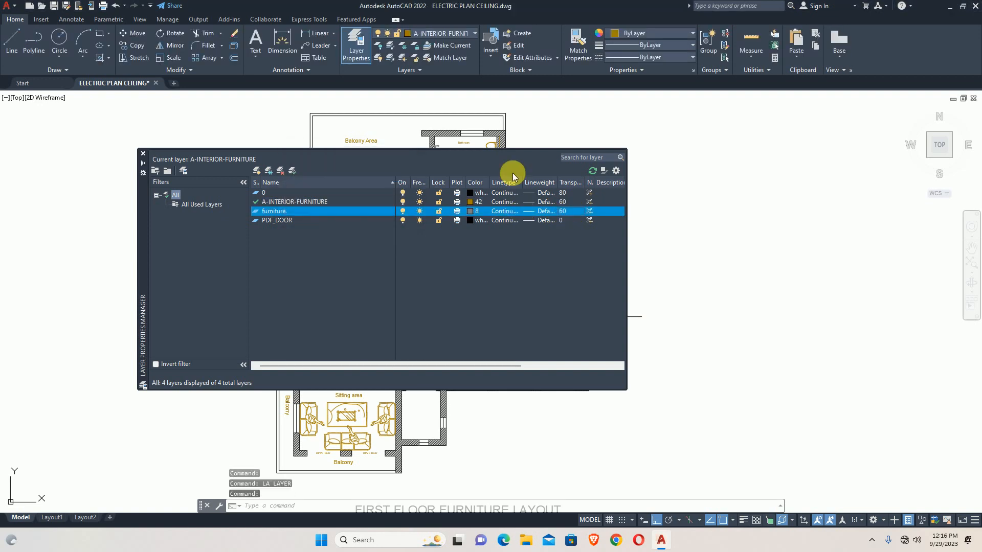
{"action": "left_click", "coordinate": [562, 220]}
{"action": "type", "text": "60"}
{"action": "key", "text": "Return"}
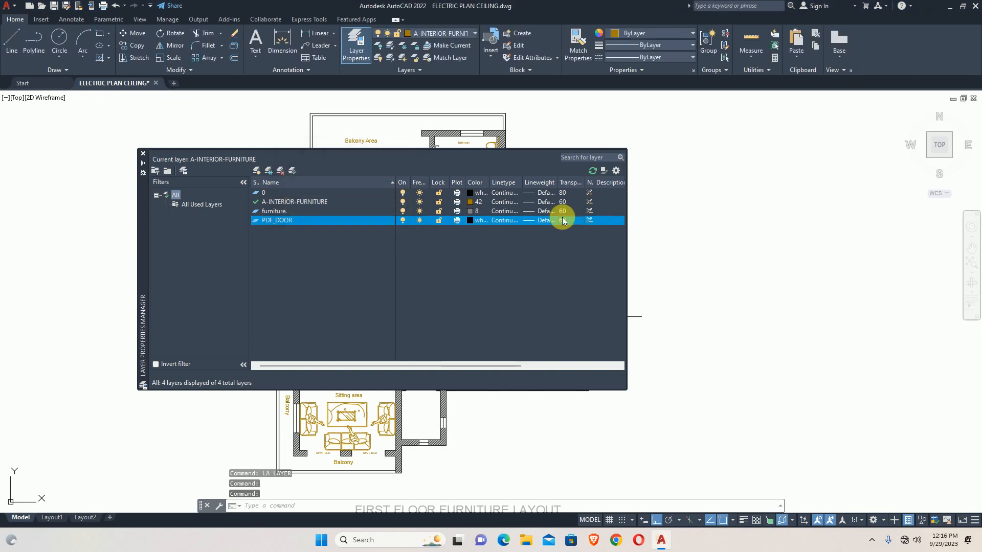
{"action": "left_click", "coordinate": [143, 154]}
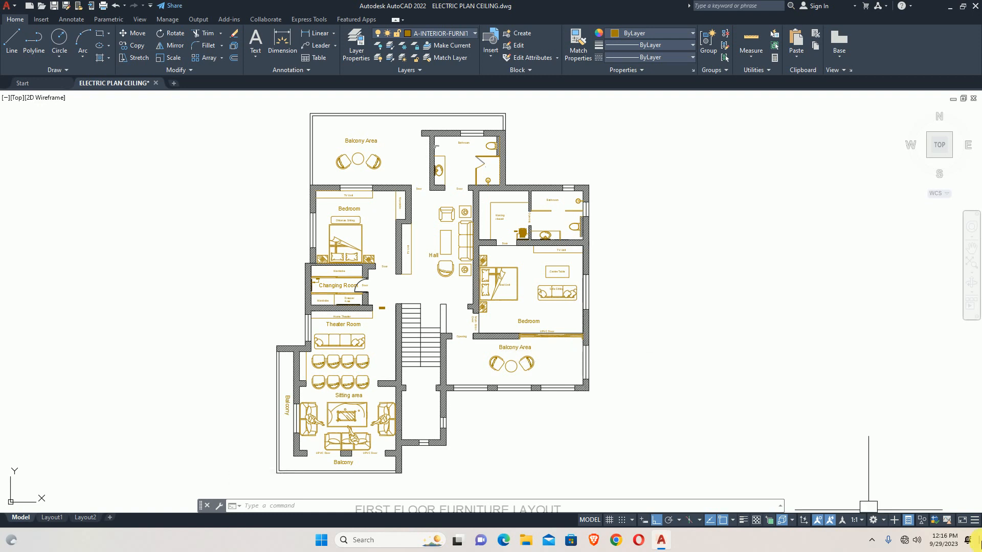
Hide and restore the Transparency toggle in the status bar customization, and turn the transparency display on
{"action": "left_click", "coordinate": [974, 520]}
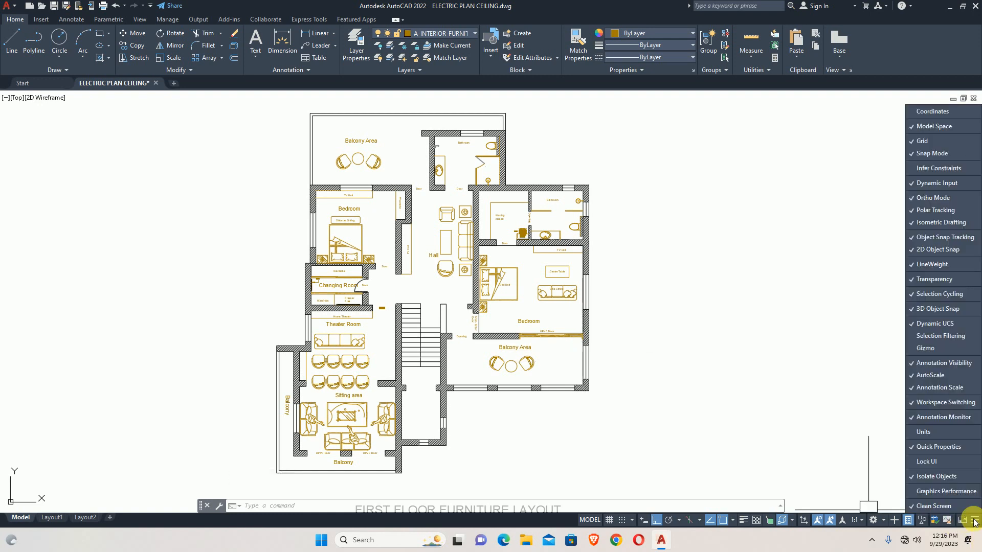
{"action": "left_click", "coordinate": [924, 279]}
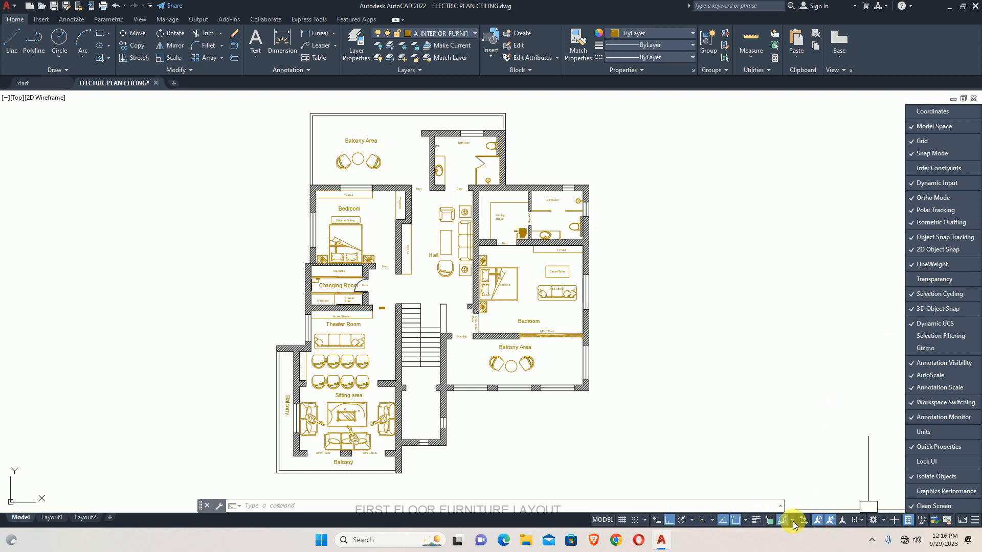
{"action": "left_click", "coordinate": [924, 279]}
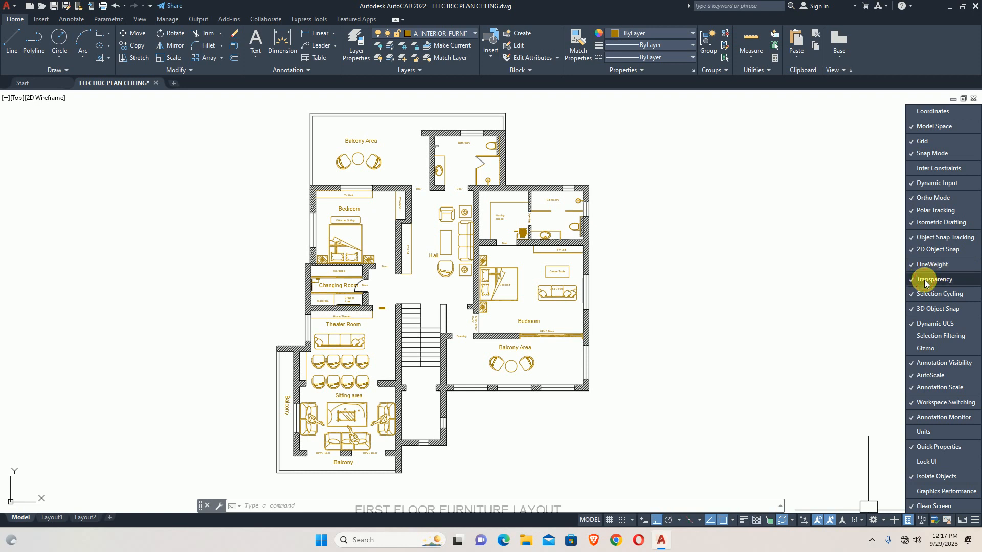
{"action": "left_click", "coordinate": [756, 520]}
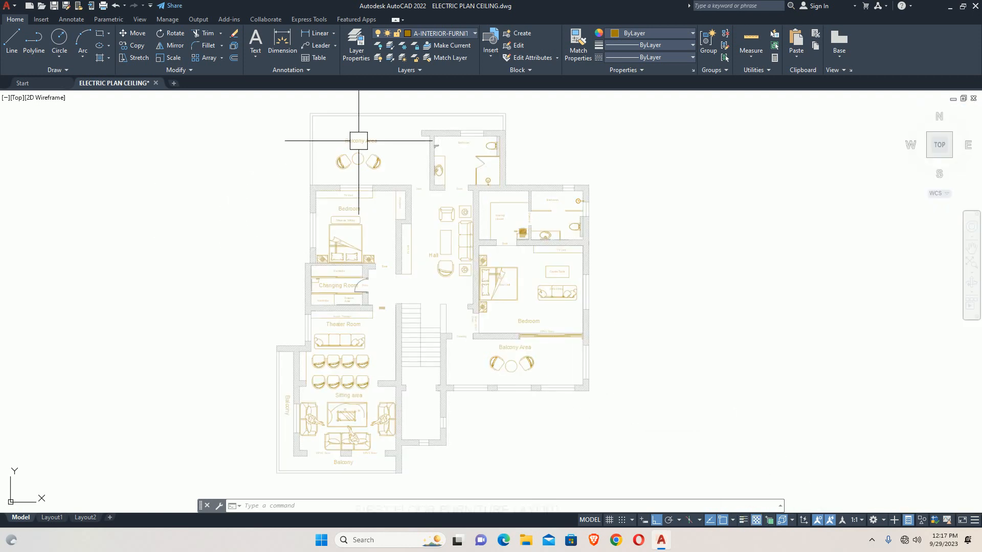
Erase the line across the main entry door opening of the bedroom next to the balcony area
{"action": "scroll", "coordinate": [331, 285], "scroll_direction": "up", "scroll_amount": 5}
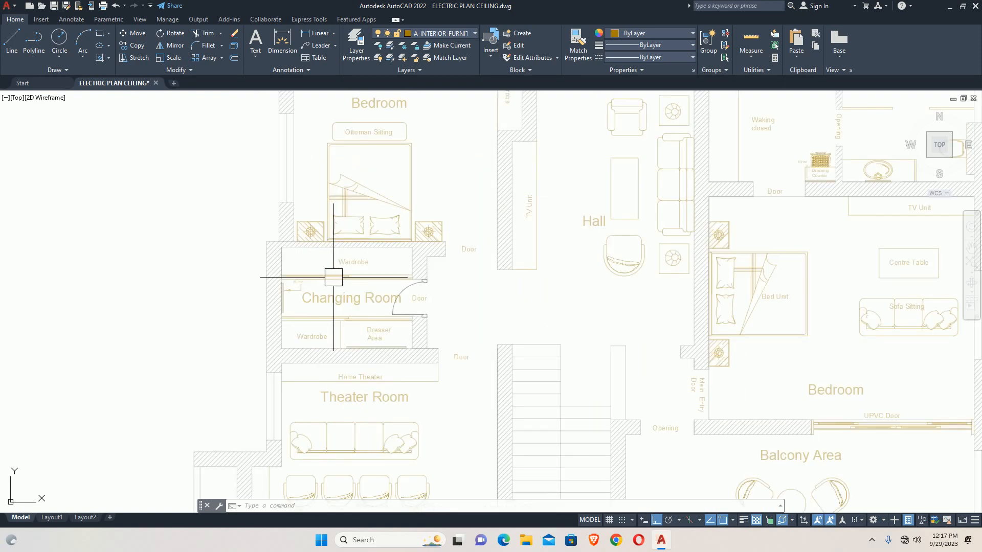
{"action": "scroll", "coordinate": [386, 296], "scroll_direction": "down", "scroll_amount": 6}
{"action": "scroll", "coordinate": [386, 296], "scroll_direction": "up", "scroll_amount": 2}
{"action": "middle_click_drag", "start_coordinate": [489, 304], "coordinate": [314, 301]}
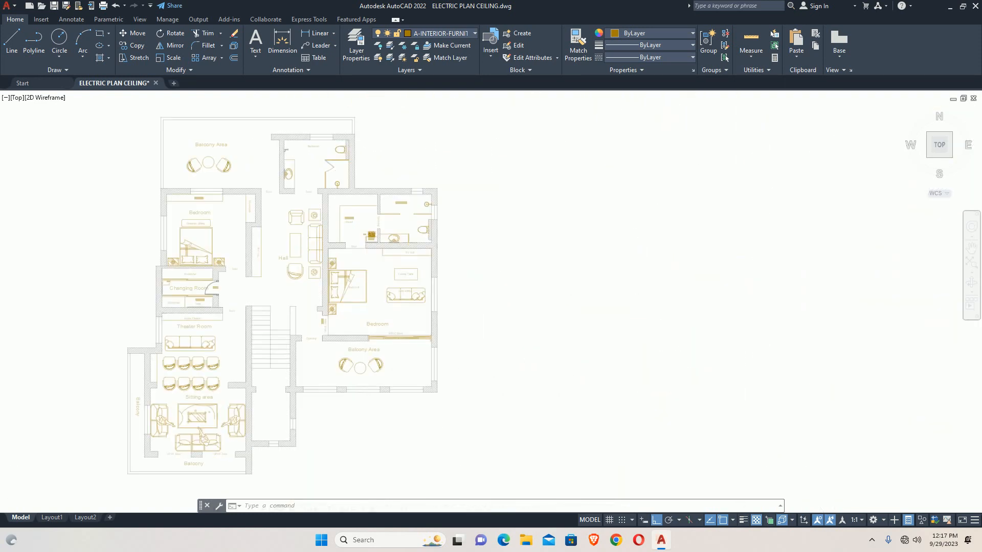
{"action": "scroll", "coordinate": [492, 280], "scroll_direction": "up", "scroll_amount": 2}
{"action": "scroll", "coordinate": [250, 327], "scroll_direction": "up", "scroll_amount": 4}
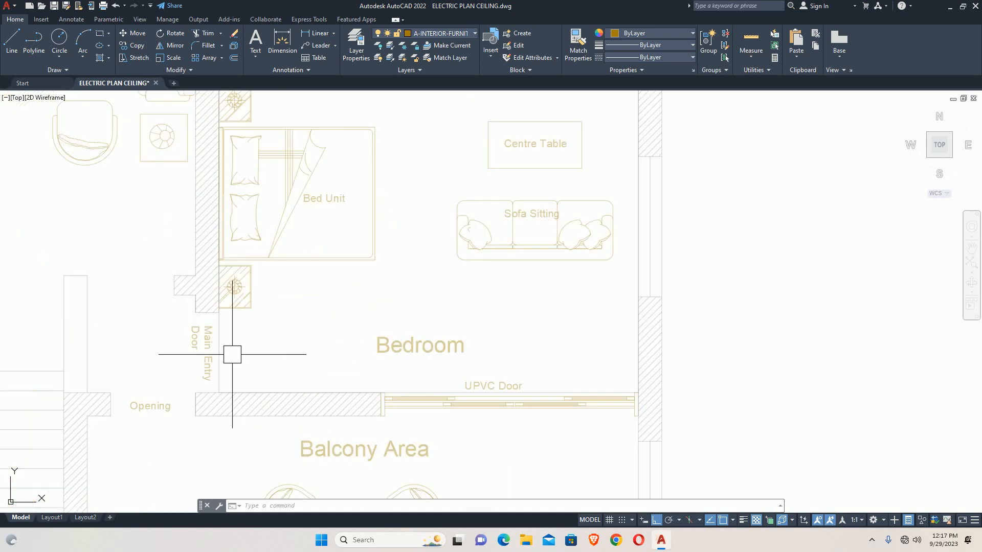
{"action": "left_click", "coordinate": [220, 358]}
{"action": "key", "text": "Delete"}
{"action": "scroll", "coordinate": [479, 348], "scroll_direction": "down", "scroll_amount": 5}
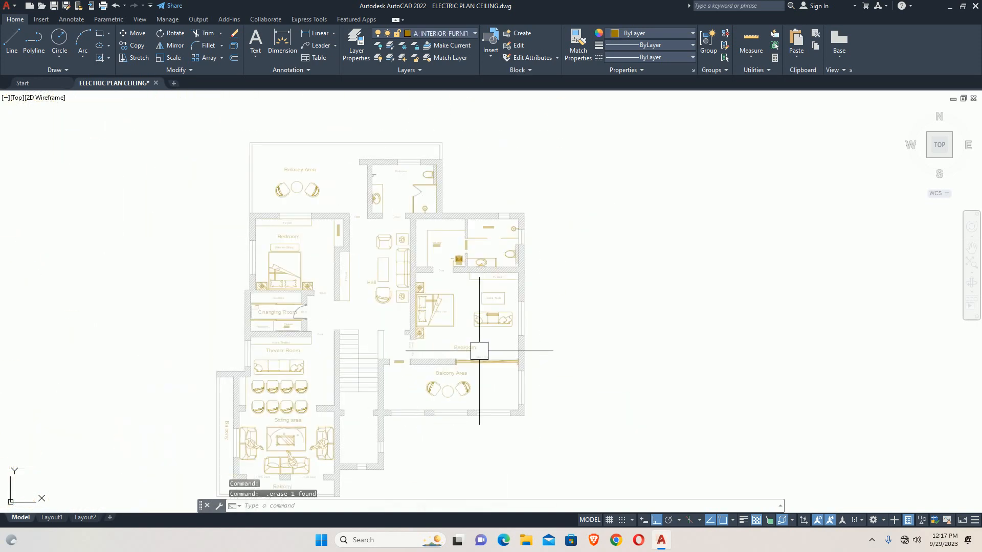
{"action": "scroll", "coordinate": [474, 351], "scroll_direction": "up", "scroll_amount": 2}
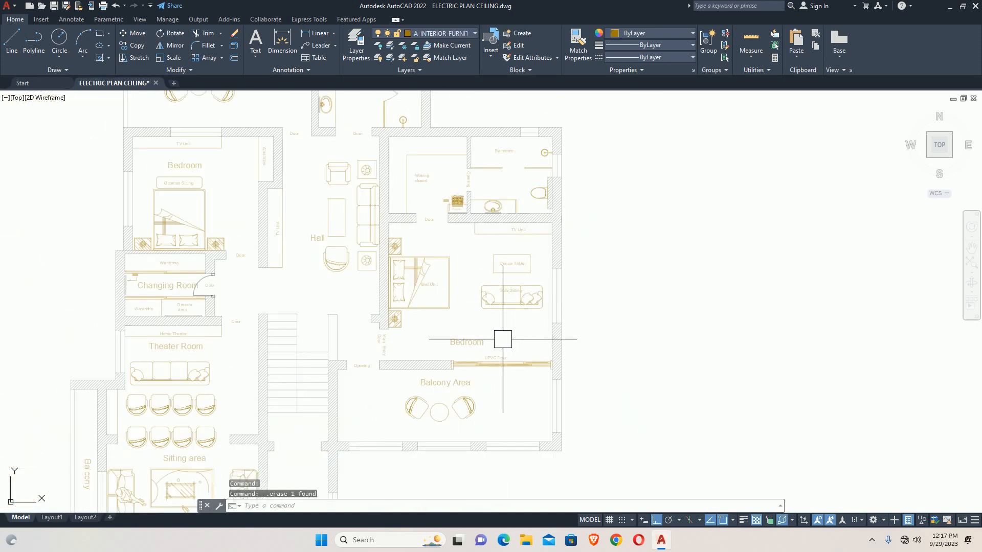
{"action": "middle_click_drag", "start_coordinate": [482, 329], "coordinate": [512, 345]}
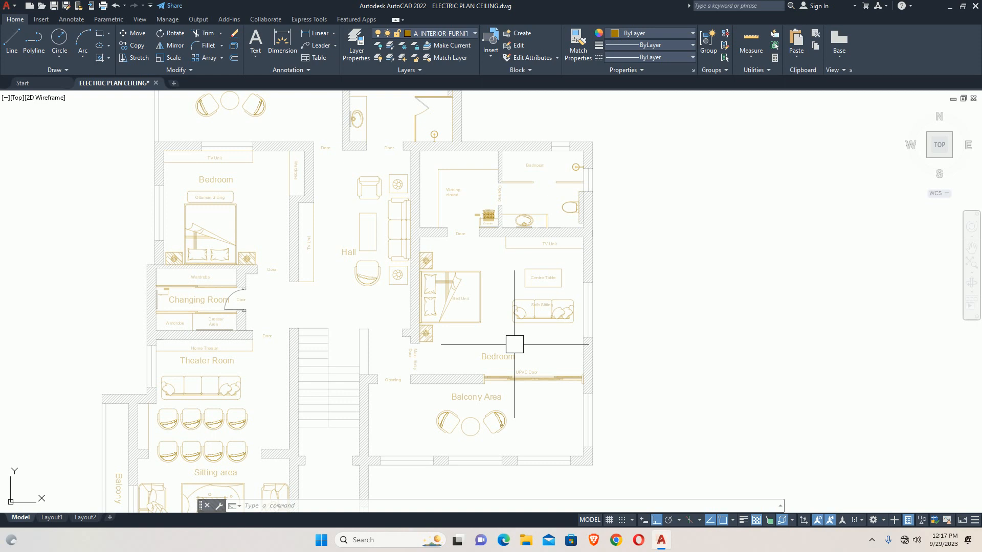
Create a new layer named EE-LIGHTING-FIXTURES
{"action": "type", "text": "la"}
{"action": "key", "text": "Return"}
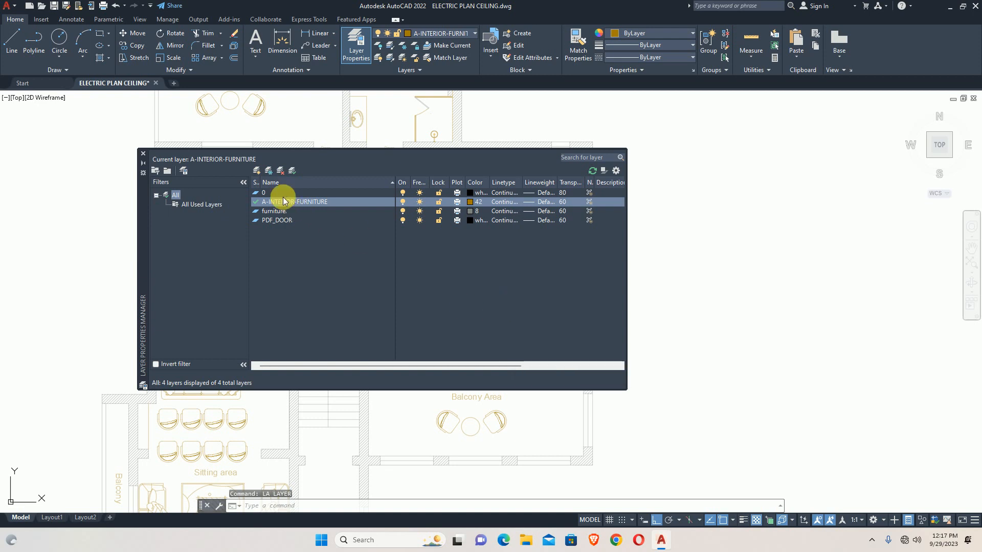
{"action": "left_click", "coordinate": [256, 170]}
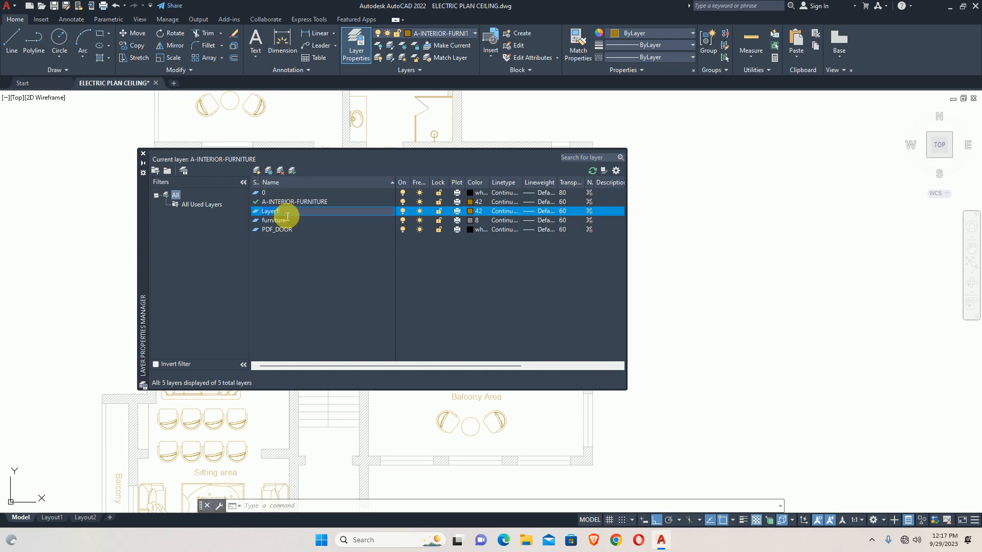
{"action": "type", "text": "EE-LIGHTING-FIXTURES"}
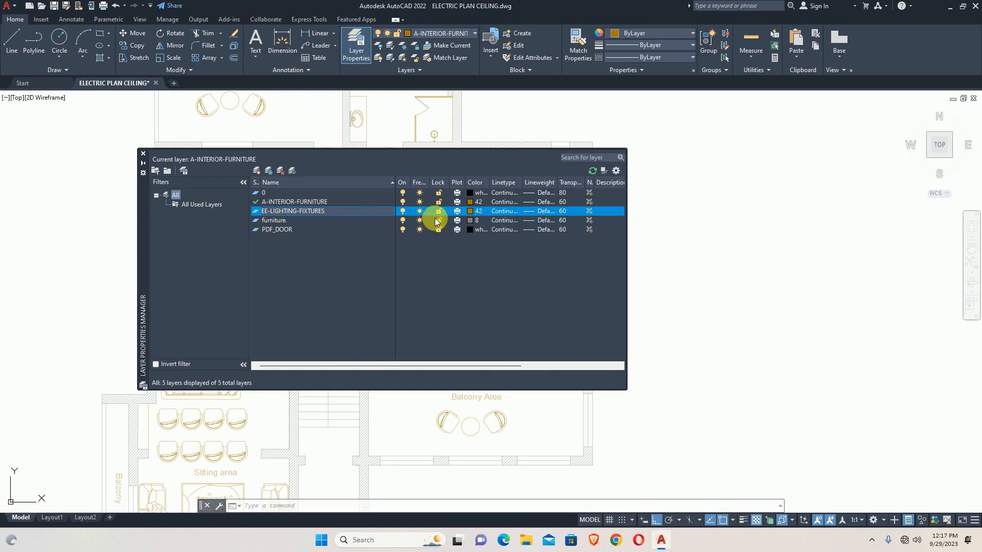
Assign colour 202 to the EE-LIGHTING-FIXTURES layer, make it the current layer and close the layer properties
{"action": "left_click", "coordinate": [469, 212]}
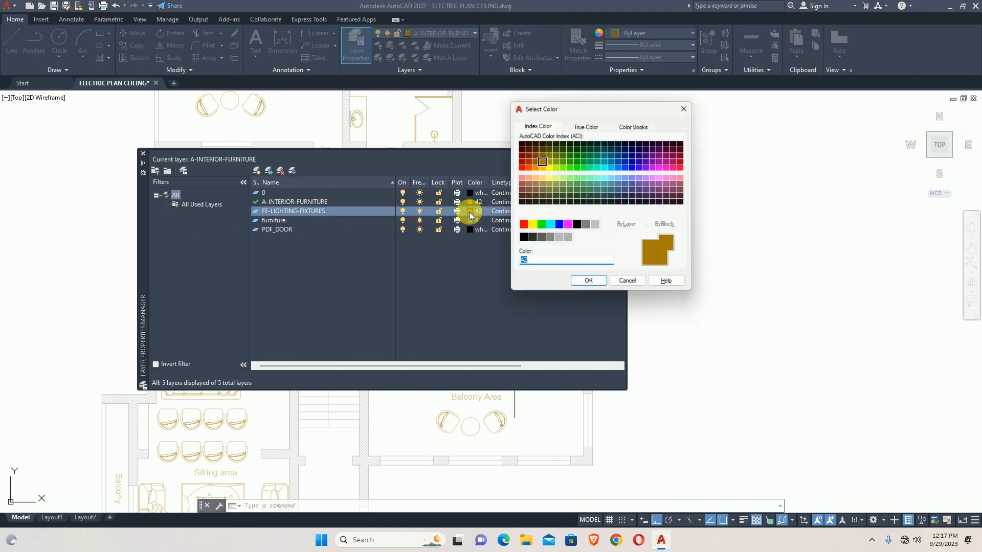
{"action": "left_click", "coordinate": [655, 162]}
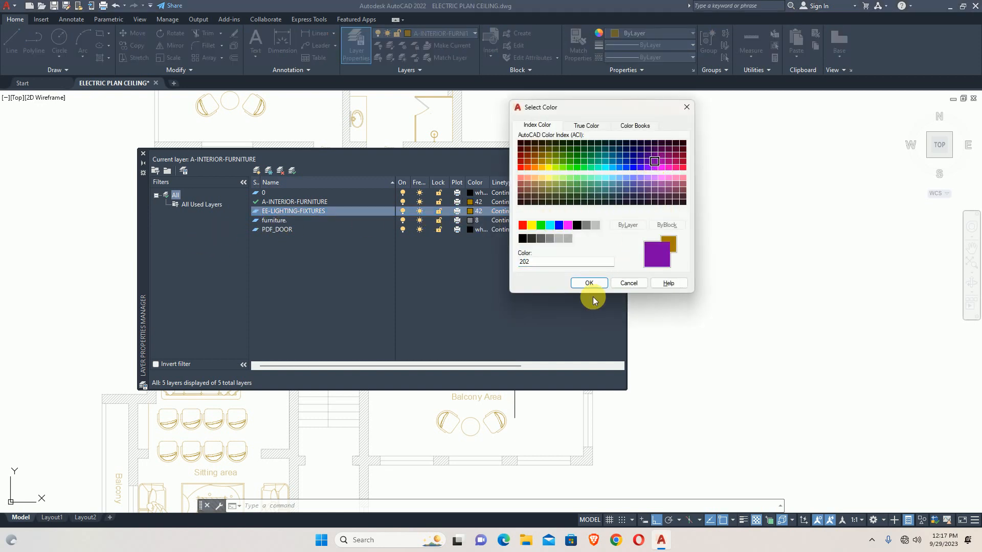
{"action": "left_click", "coordinate": [590, 283]}
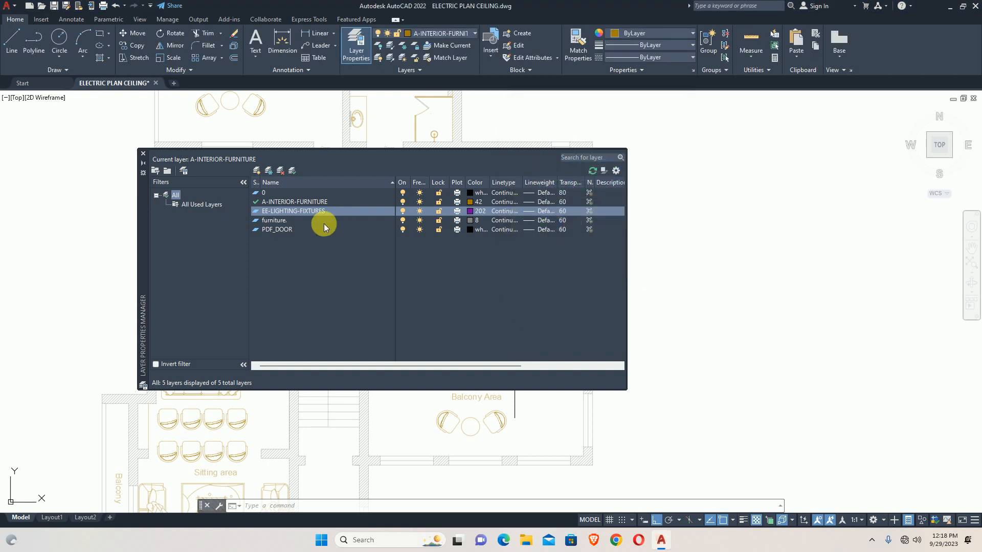
{"action": "double_click", "coordinate": [288, 210]}
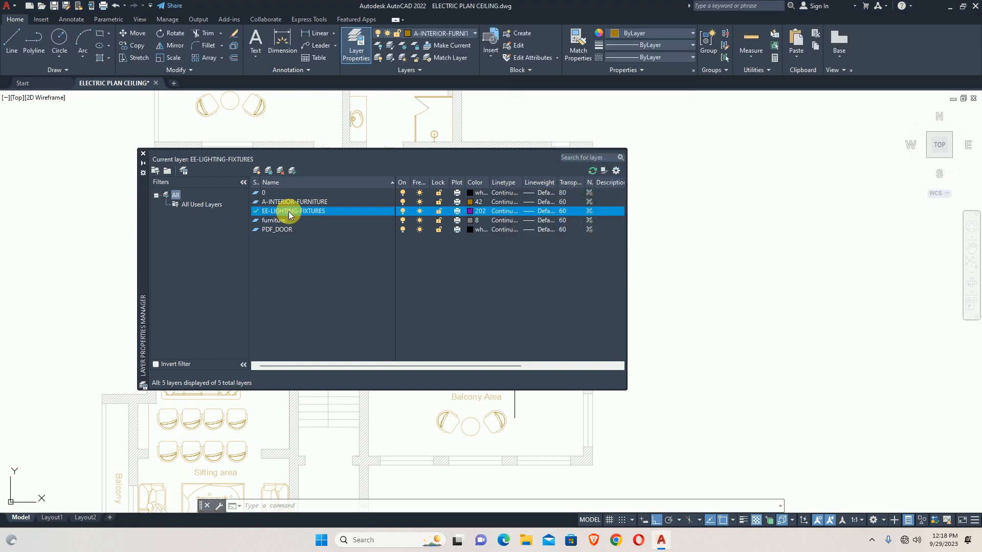
{"action": "left_click", "coordinate": [143, 153]}
Draw a rectangle along the inner walls of the bedroom next to the balcony area, from corner to opposite corner
{"action": "scroll", "coordinate": [486, 268], "scroll_direction": "down", "scroll_amount": 3}
{"action": "mouse_move", "coordinate": [486, 267]}
{"action": "middle_mouse_down"}
{"action": "mouse_move", "coordinate": [400, 318]}
{"action": "mouse_move", "coordinate": [421, 324]}
{"action": "mouse_move", "coordinate": [362, 351]}
{"action": "middle_mouse_up"}
{"action": "scroll", "coordinate": [449, 324], "scroll_direction": "up", "scroll_amount": 2}
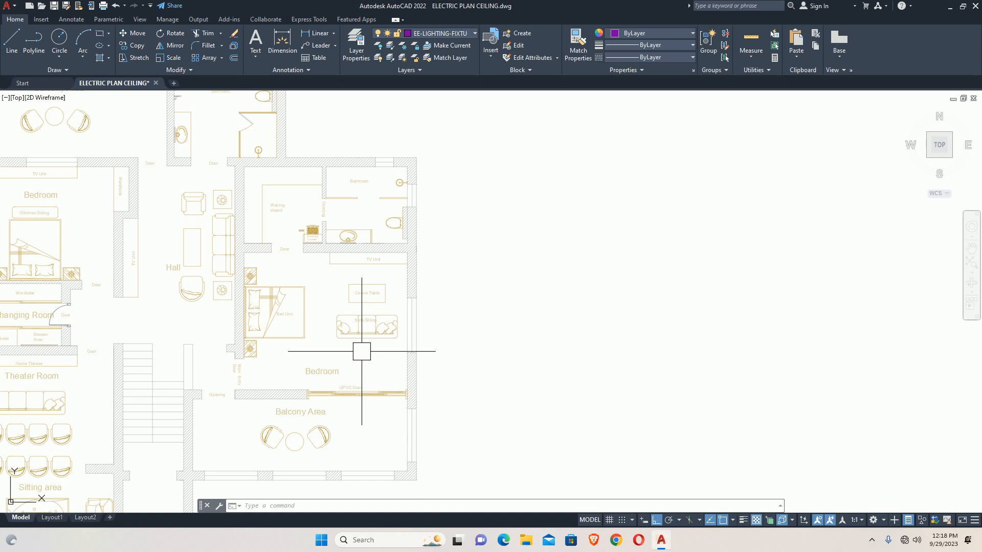
{"action": "type", "text": "RE"}
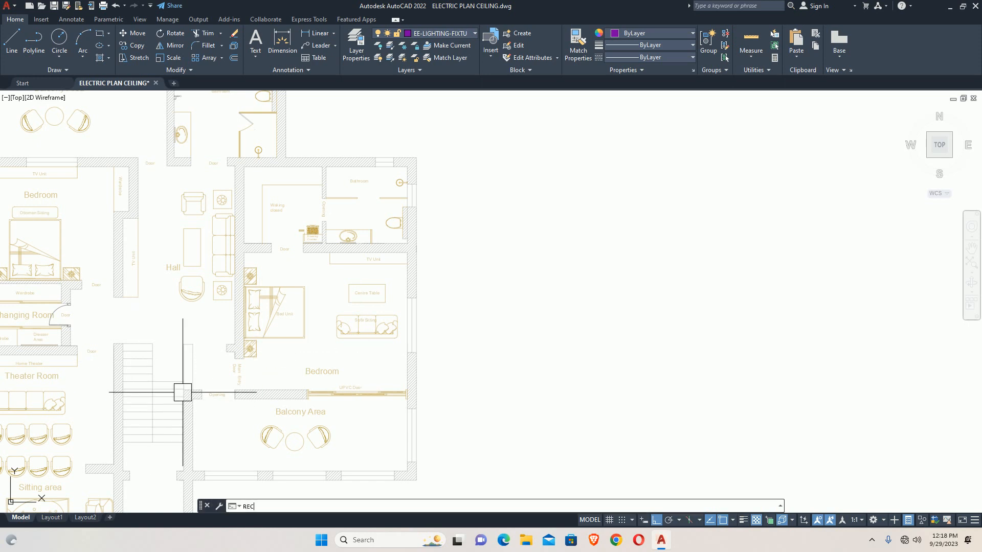
{"action": "type", "text": "C"}
{"action": "key", "text": "Return"}
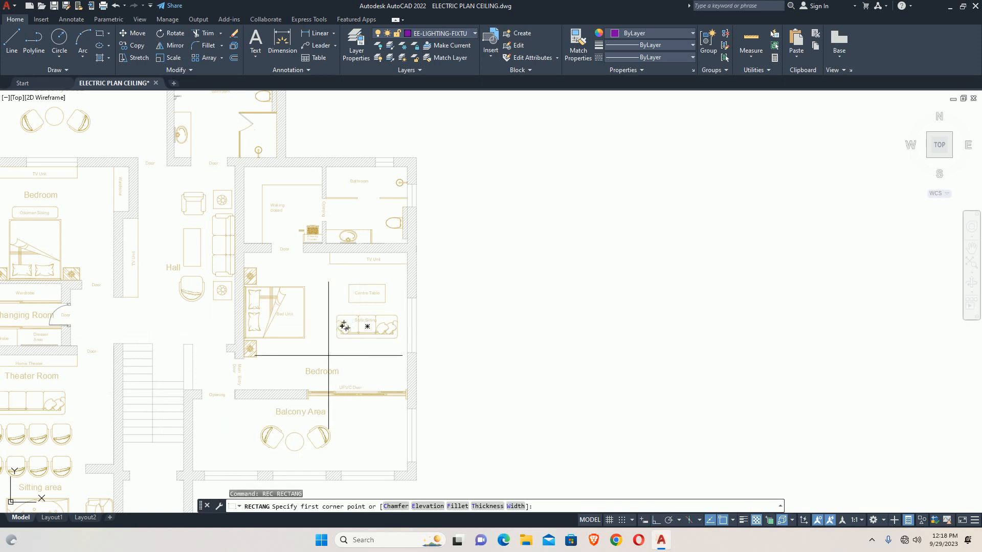
{"action": "scroll", "coordinate": [245, 251], "scroll_direction": "up", "scroll_amount": 5}
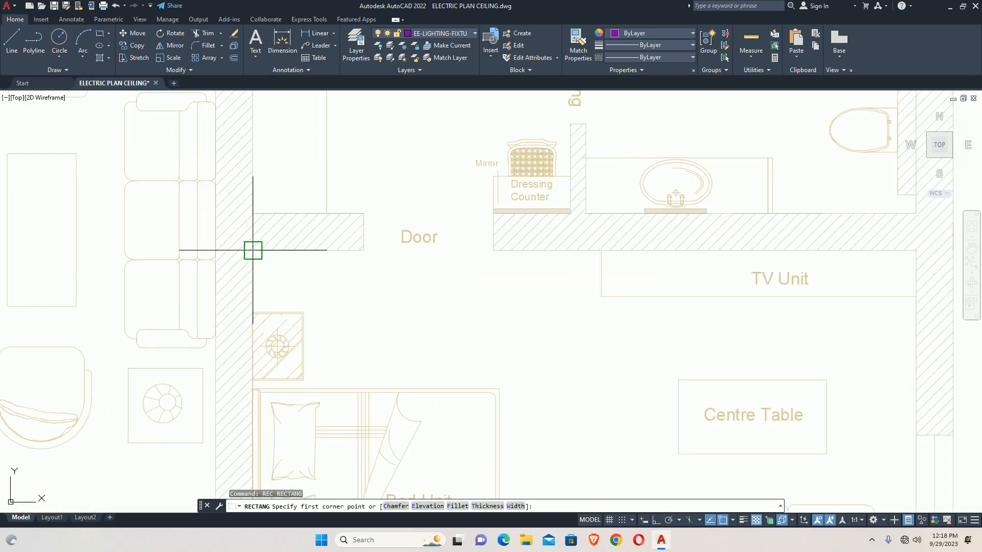
{"action": "left_click", "coordinate": [253, 250]}
{"action": "scroll", "coordinate": [405, 340], "scroll_direction": "down", "scroll_amount": 5}
{"action": "scroll", "coordinate": [308, 285], "scroll_direction": "up", "scroll_amount": 6}
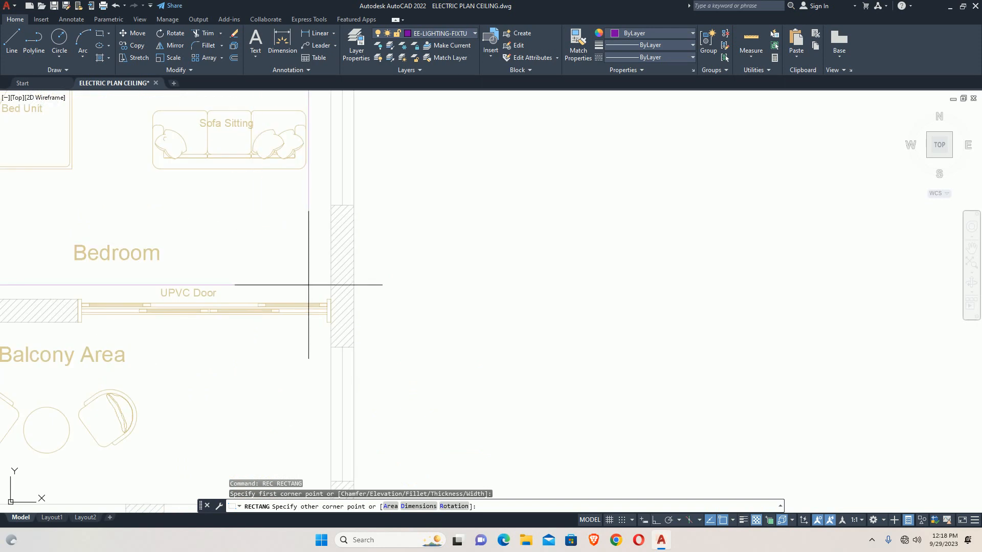
{"action": "scroll", "coordinate": [362, 314], "scroll_direction": "up", "scroll_amount": 4}
{"action": "key", "text": "Escape"}
{"action": "scroll", "coordinate": [377, 312], "scroll_direction": "down", "scroll_amount": 2}
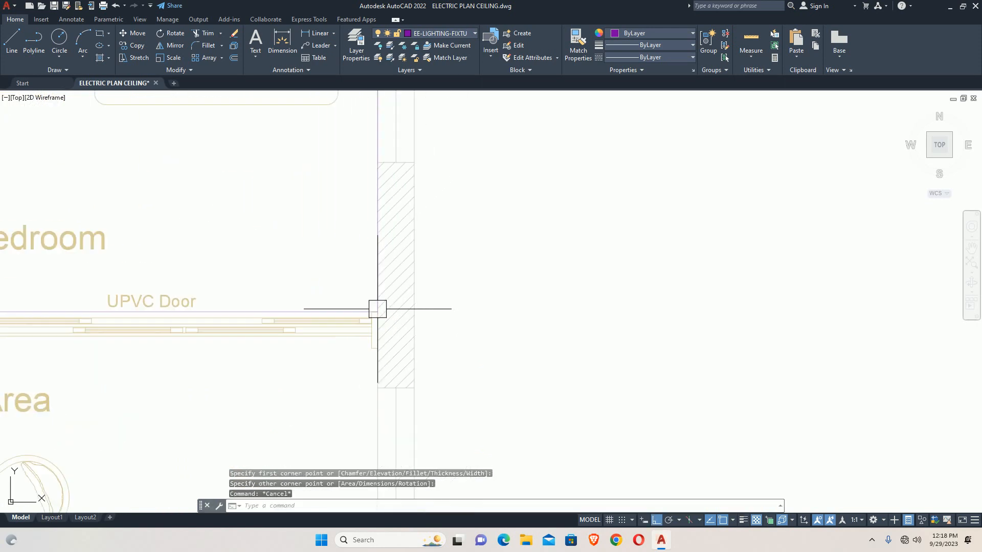
{"action": "scroll", "coordinate": [377, 308], "scroll_direction": "down", "scroll_amount": 5}
{"action": "key", "text": "Escape"}
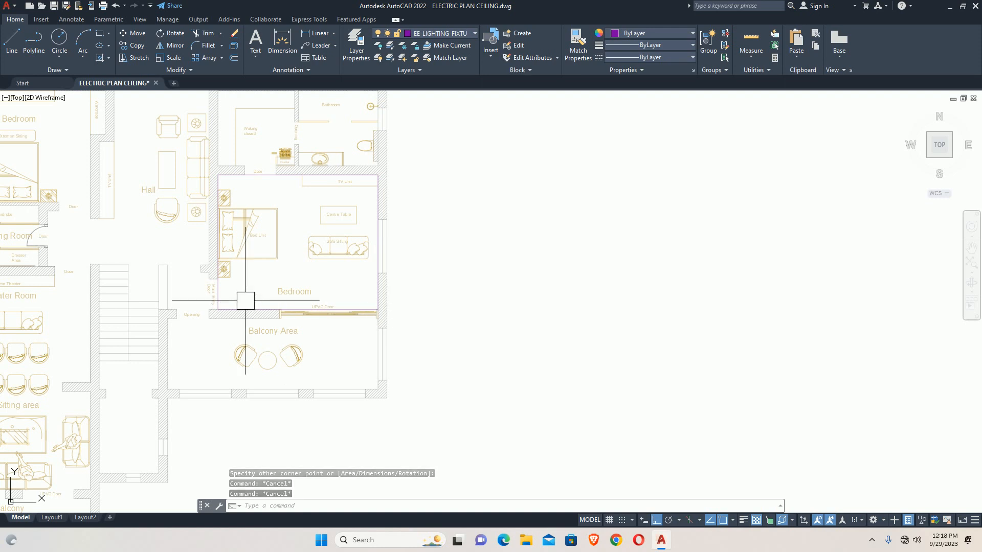
Start a polyline at the hall side of the main entry door and trace past the balcony opening and along the staircase outline
{"action": "middle_click_drag", "start_coordinate": [126, 276], "coordinate": [162, 328]}
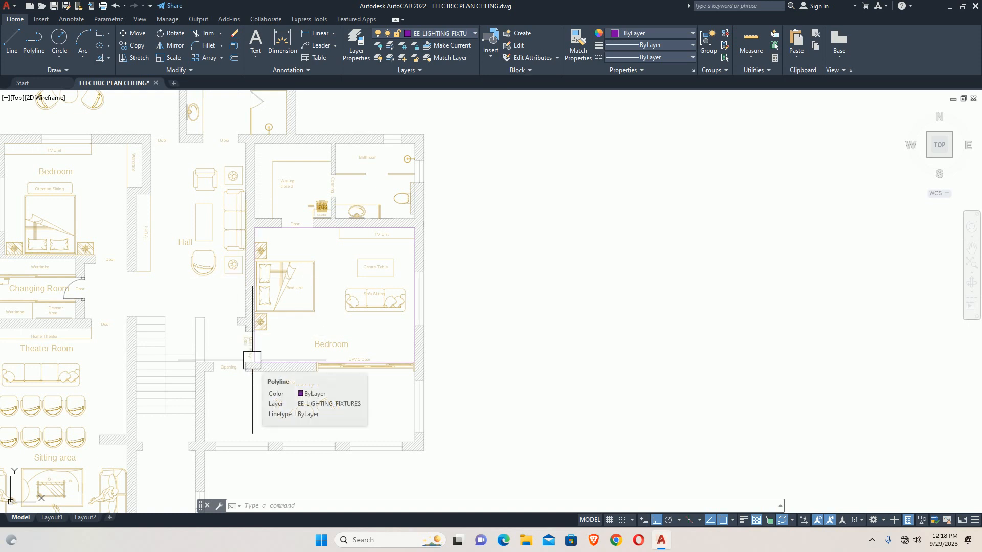
{"action": "middle_click_drag", "start_coordinate": [241, 346], "coordinate": [257, 354]}
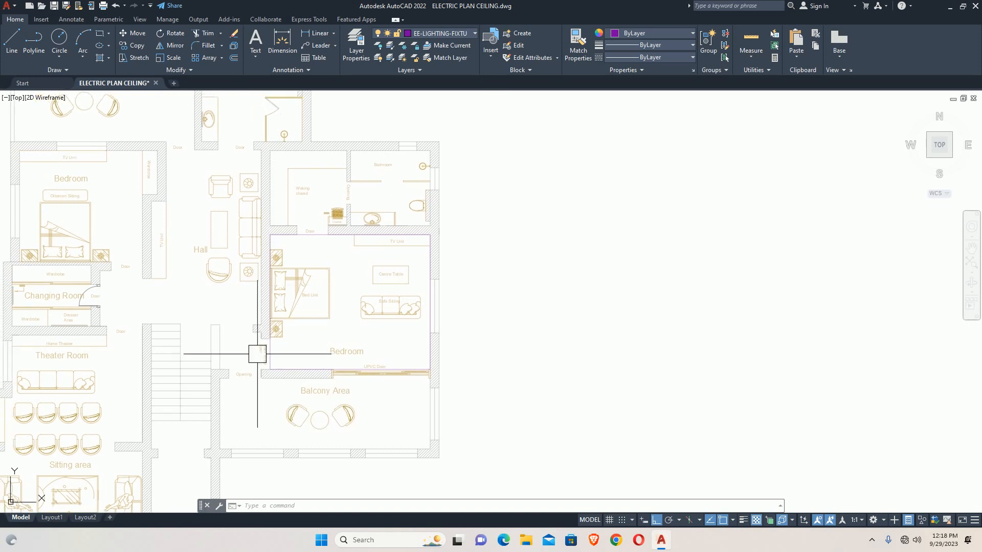
{"action": "type", "text": "pl"}
{"action": "key", "text": "Return"}
{"action": "scroll", "coordinate": [257, 364], "scroll_direction": "up", "scroll_amount": 4}
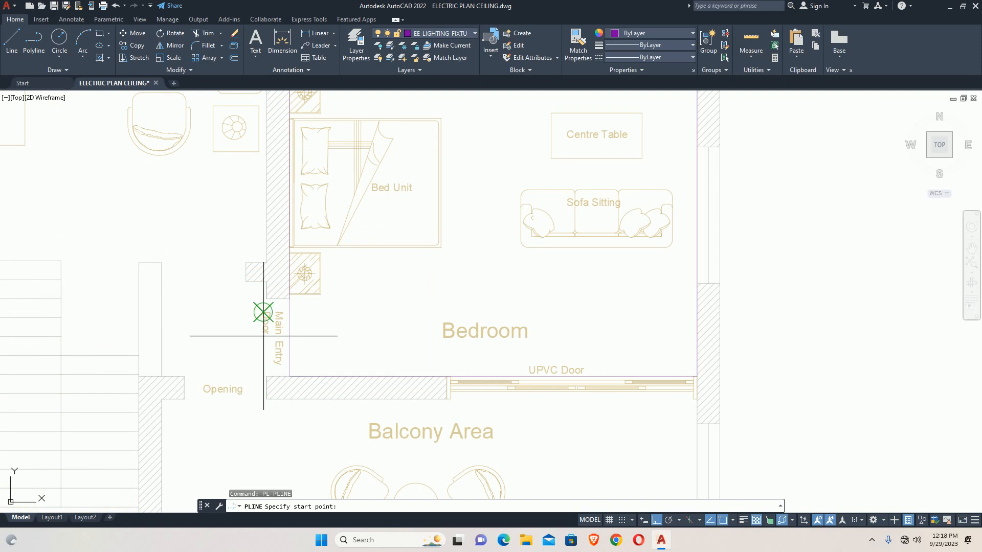
{"action": "left_click", "coordinate": [266, 376]}
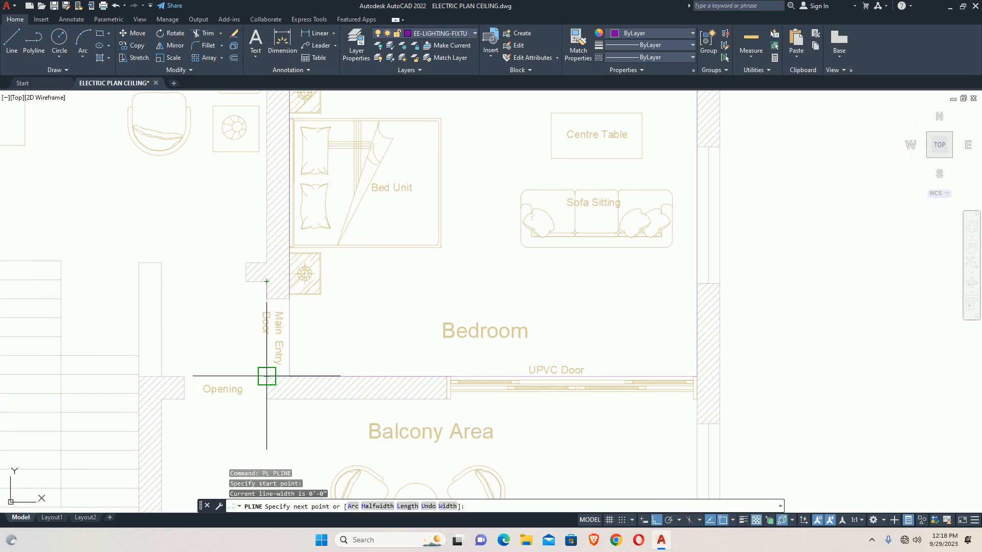
{"action": "left_click", "coordinate": [139, 376]}
{"action": "left_click", "coordinate": [138, 354]}
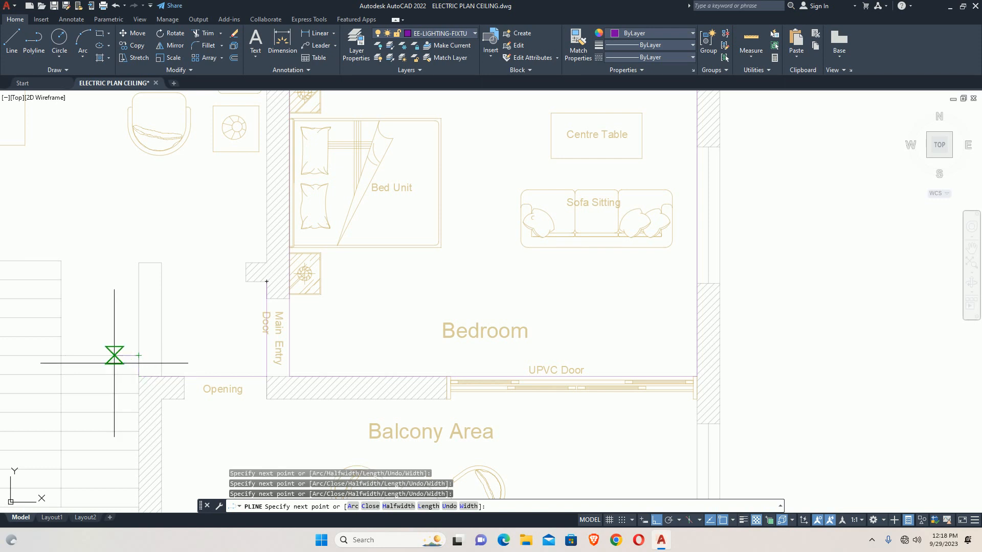
{"action": "left_click", "coordinate": [61, 355]}
{"action": "middle_click_drag", "start_coordinate": [63, 257], "coordinate": [75, 266]}
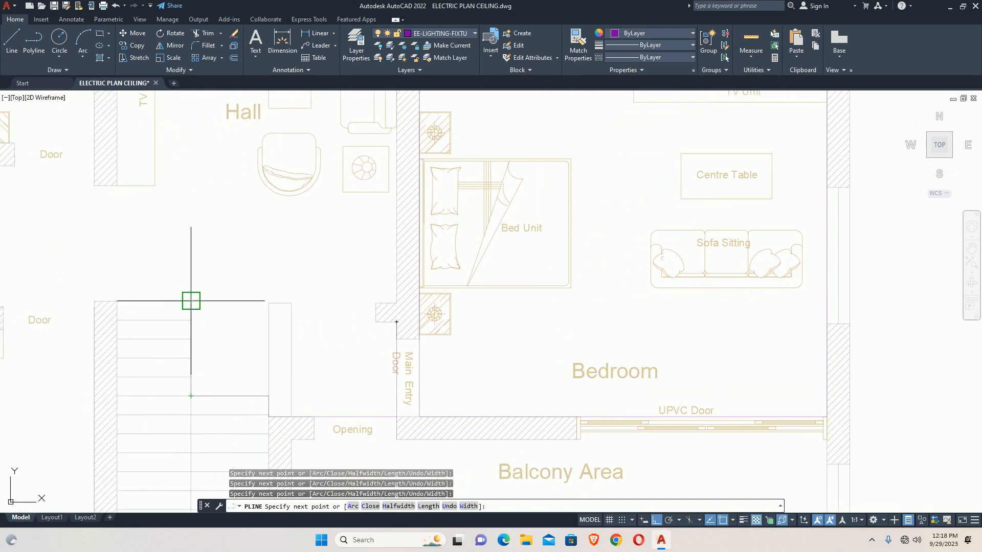
{"action": "left_click", "coordinate": [191, 301]}
{"action": "left_click", "coordinate": [117, 301]}
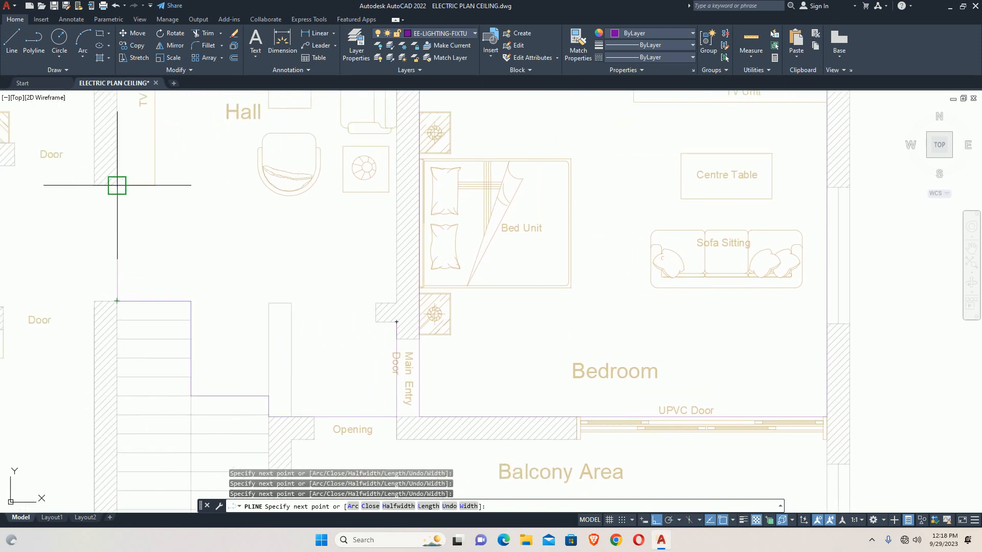
Continue the hall polyline around the TV unit recess, up beside the wardrobe wall and across the two door openings
{"action": "middle_click_drag", "start_coordinate": [116, 158], "coordinate": [154, 412]}
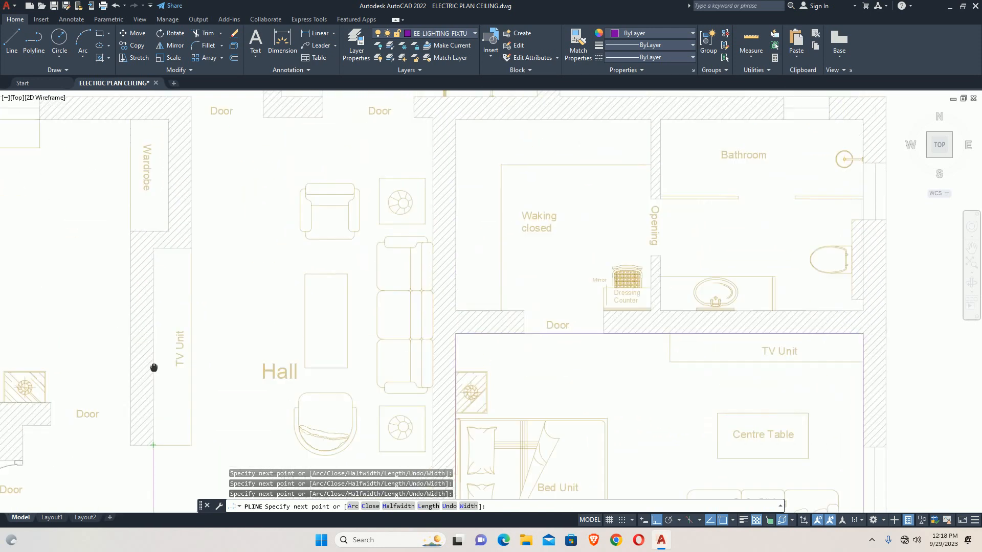
{"action": "scroll", "coordinate": [155, 419], "scroll_direction": "down", "scroll_amount": 2}
{"action": "scroll", "coordinate": [156, 295], "scroll_direction": "up", "scroll_amount": 5}
{"action": "left_click", "coordinate": [145, 344]}
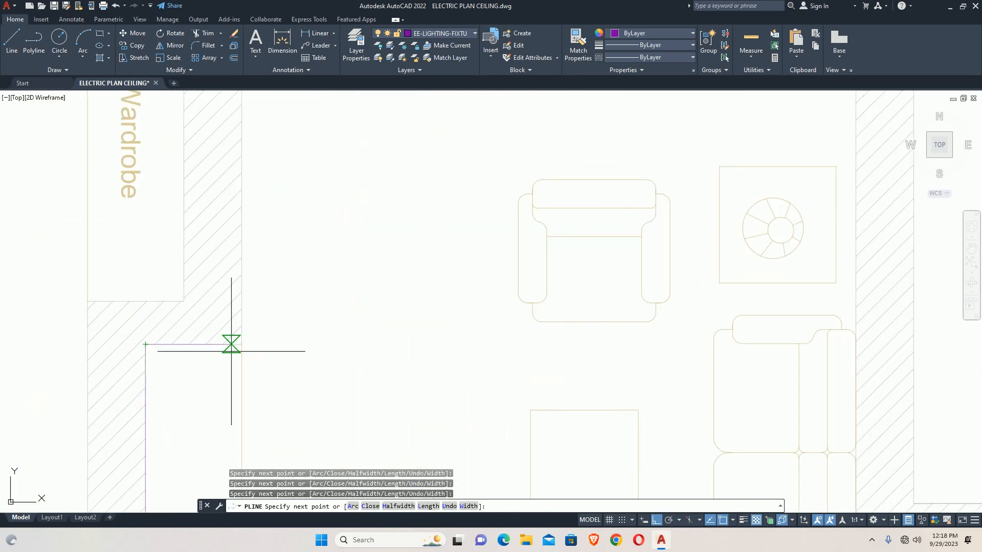
{"action": "scroll", "coordinate": [245, 344], "scroll_direction": "down", "scroll_amount": 3}
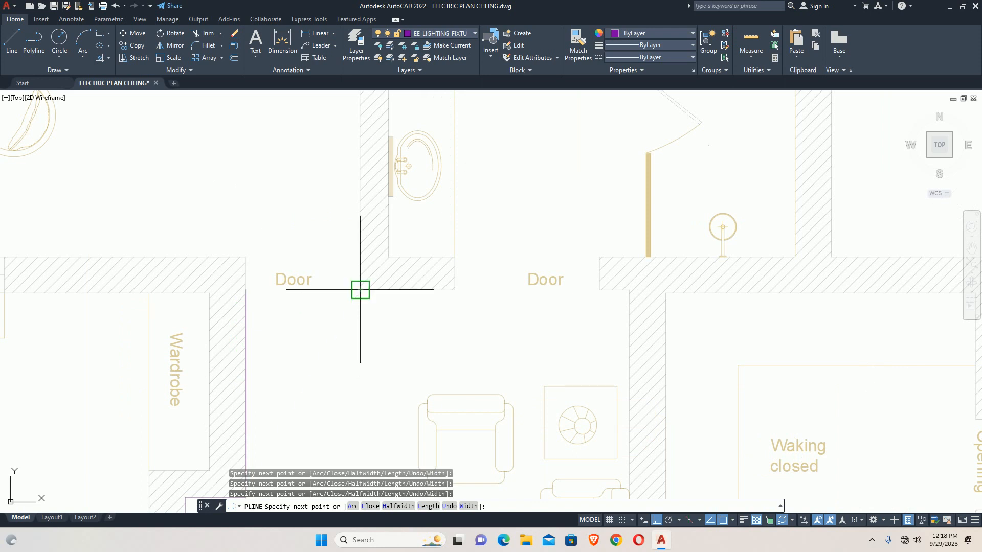
{"action": "left_click", "coordinate": [245, 290]}
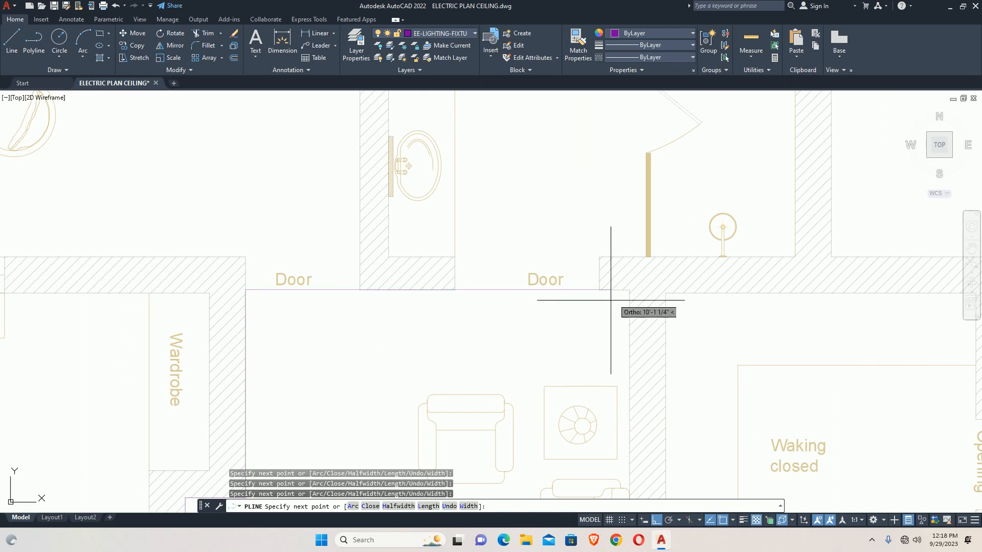
{"action": "left_click", "coordinate": [630, 290]}
Run the hall polyline along the bedroom wall and around the short wall projection near the main entry door, then close it
{"action": "scroll", "coordinate": [632, 365], "scroll_direction": "down", "scroll_amount": 4}
{"action": "mouse_move", "coordinate": [633, 373]}
{"action": "middle_mouse_down"}
{"action": "mouse_move", "coordinate": [498, 204]}
{"action": "mouse_move", "coordinate": [493, 178]}
{"action": "middle_mouse_up"}
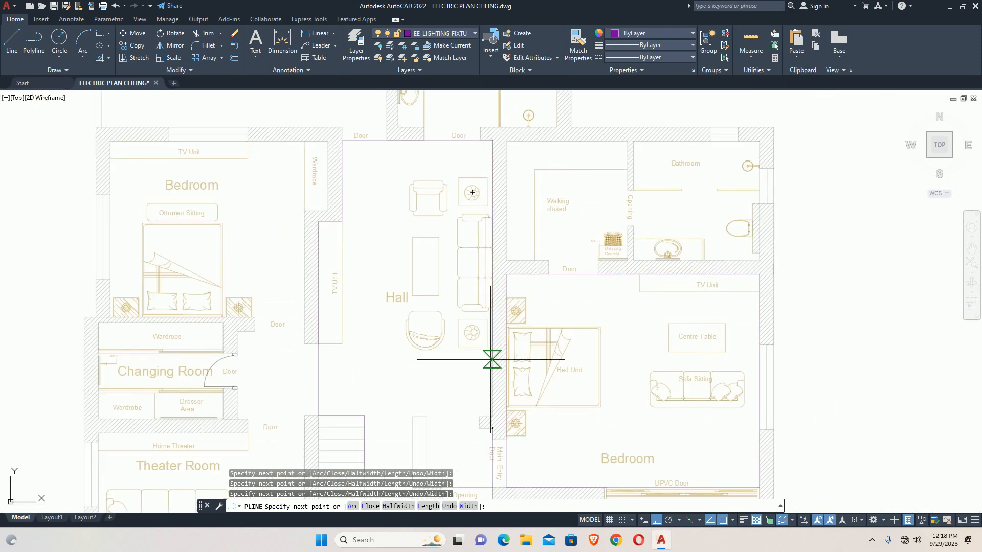
{"action": "middle_click_drag", "start_coordinate": [491, 359], "coordinate": [482, 243]}
{"action": "scroll", "coordinate": [483, 300], "scroll_direction": "up", "scroll_amount": 4}
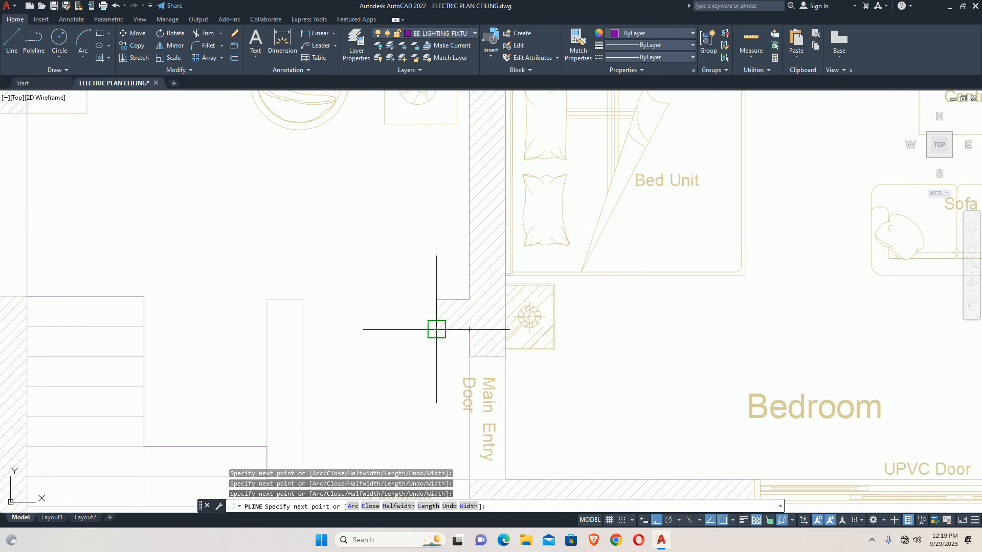
{"action": "type", "text": "c"}
{"action": "key", "text": "Return"}
{"action": "key", "text": "Escape"}
{"action": "key", "text": "Escape"}
{"action": "scroll", "coordinate": [418, 351], "scroll_direction": "down", "scroll_amount": 5}
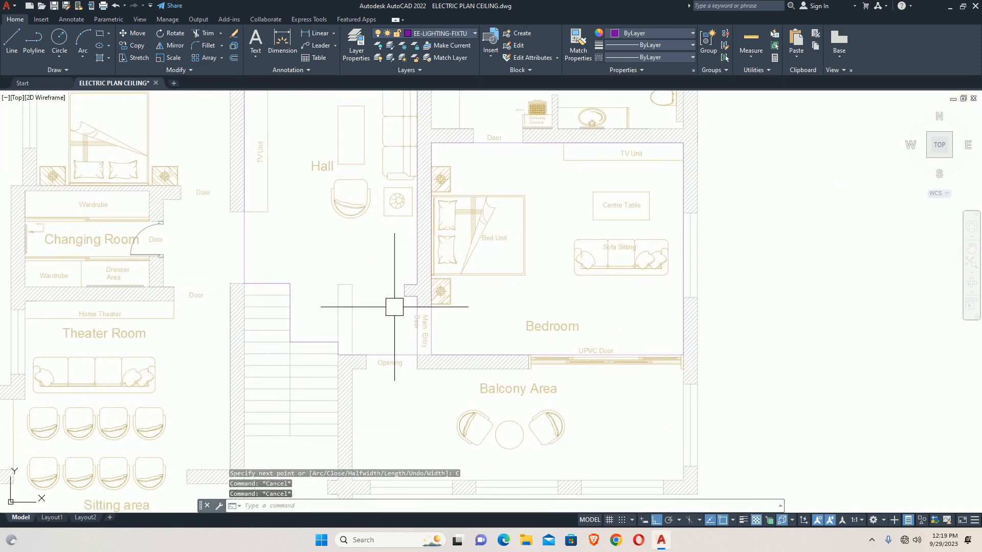
Measure the area of the rectangle around the bedroom next to the balcony area using the Object option
{"action": "middle_click_drag", "start_coordinate": [394, 307], "coordinate": [353, 347]}
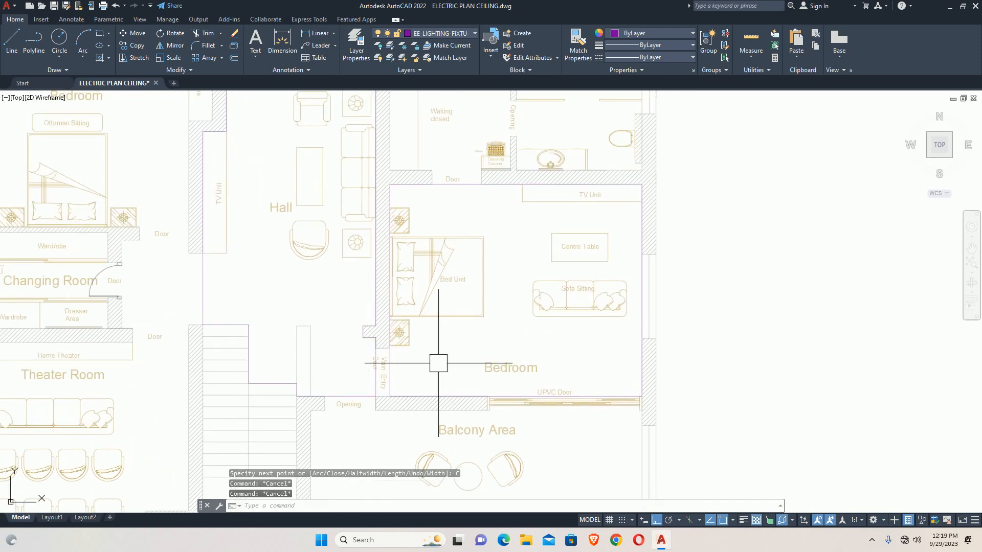
{"action": "type", "text": "aa"}
{"action": "key", "text": "Return"}
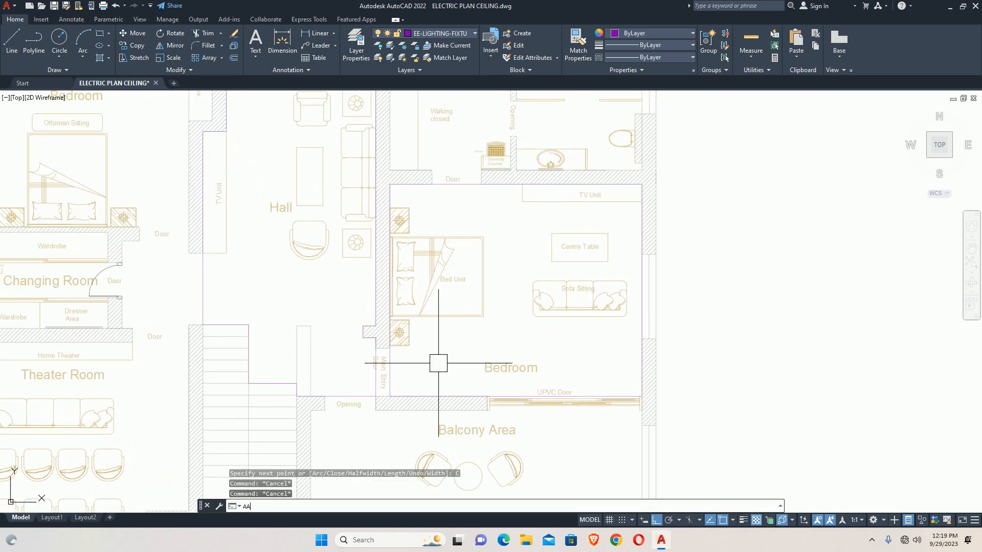
{"action": "type", "text": "o"}
{"action": "key", "text": "Return"}
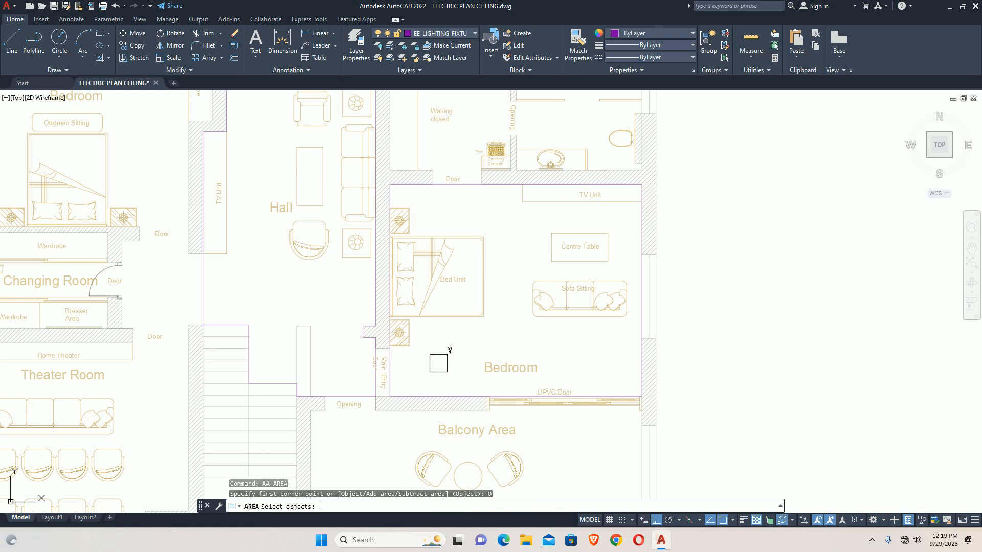
{"action": "scroll", "coordinate": [388, 397], "scroll_direction": "up", "scroll_amount": 6}
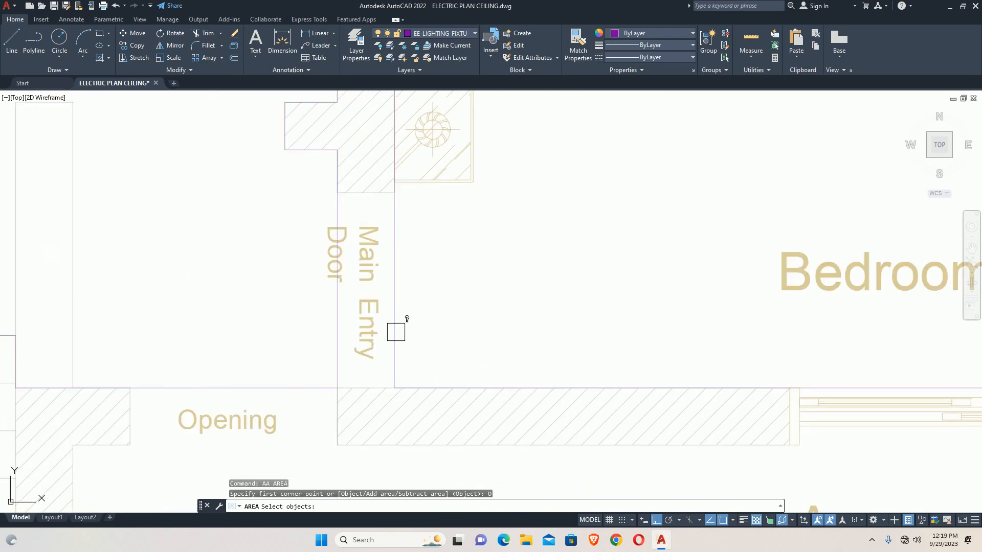
{"action": "left_click", "coordinate": [396, 331]}
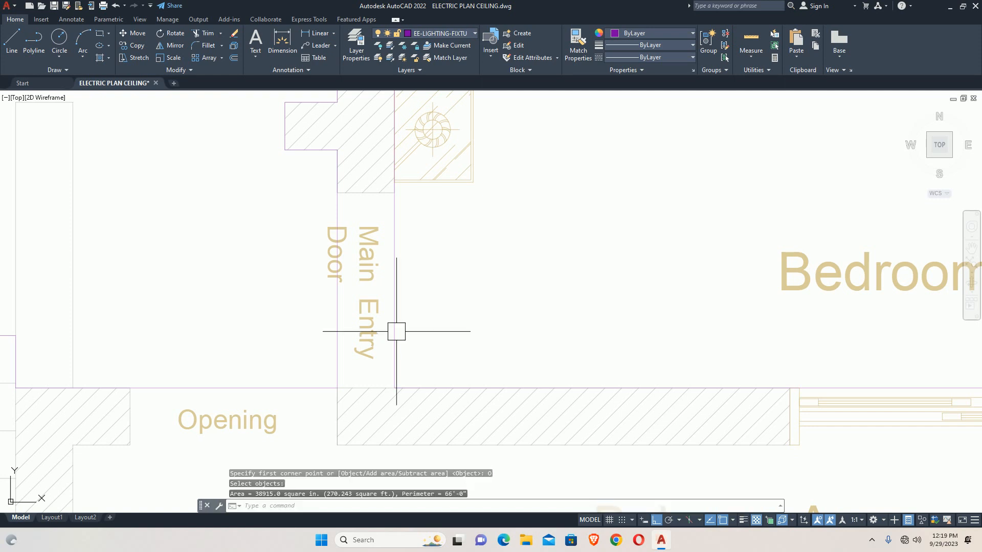
{"action": "scroll", "coordinate": [396, 331], "scroll_direction": "down", "scroll_amount": 4}
{"action": "mouse_move", "coordinate": [405, 339]}
{"action": "middle_mouse_down"}
{"action": "mouse_move", "coordinate": [445, 338]}
{"action": "mouse_move", "coordinate": [405, 355]}
{"action": "middle_mouse_up"}
{"action": "left_click", "coordinate": [354, 508]}
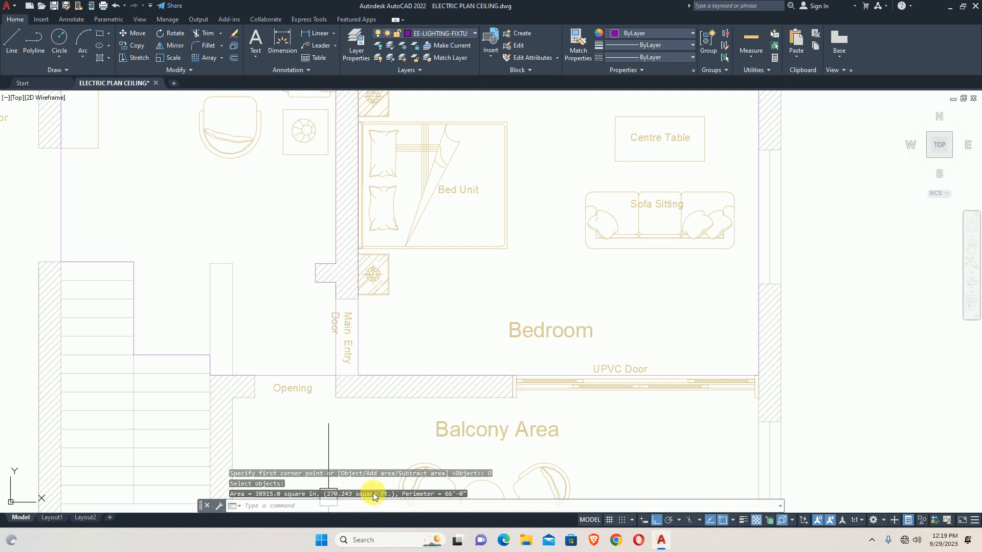
Set the transparency of the EE-LIGHTING-FIXTURES layer to 0 and close the layer manager
{"action": "type", "text": "la"}
{"action": "key", "text": "Return"}
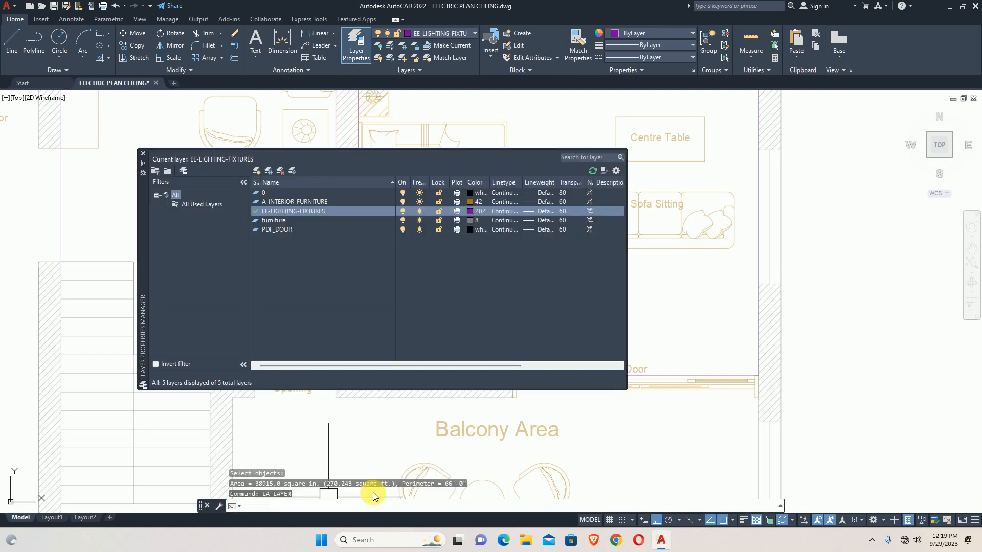
{"action": "left_click", "coordinate": [564, 211]}
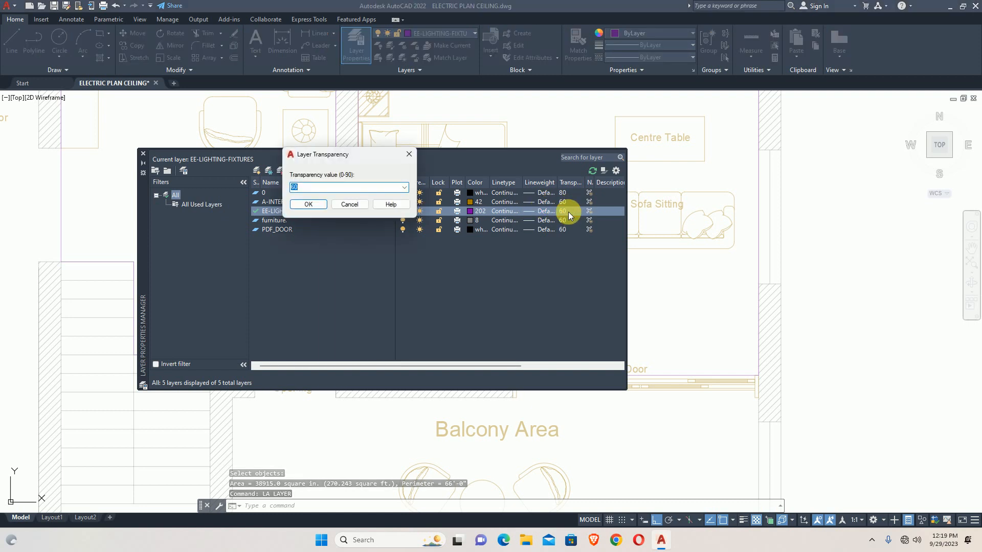
{"action": "type", "text": "0"}
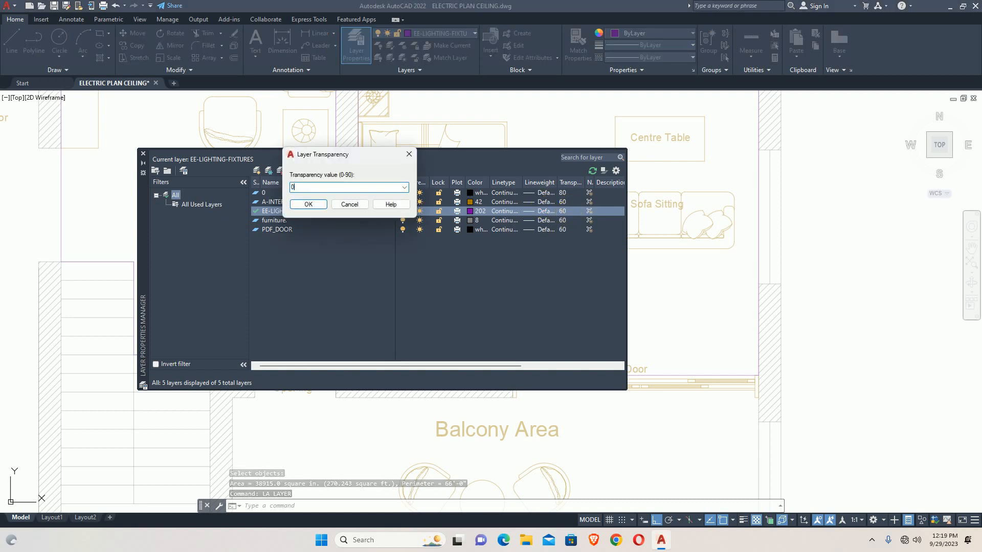
{"action": "left_click", "coordinate": [304, 202]}
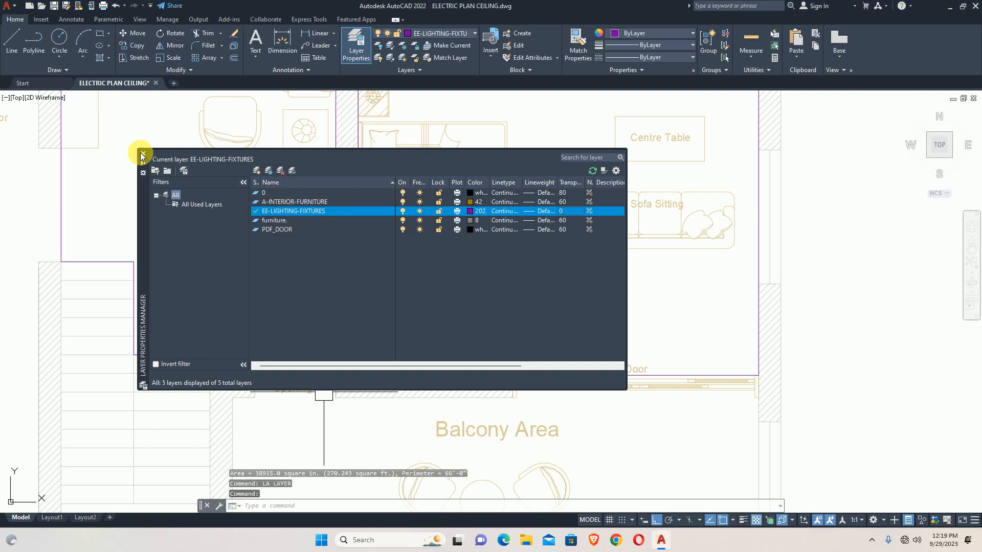
{"action": "left_click", "coordinate": [142, 154]}
Measure the area of the closed hall polyline using the Object option
{"action": "scroll", "coordinate": [78, 446], "scroll_direction": "down", "scroll_amount": 2}
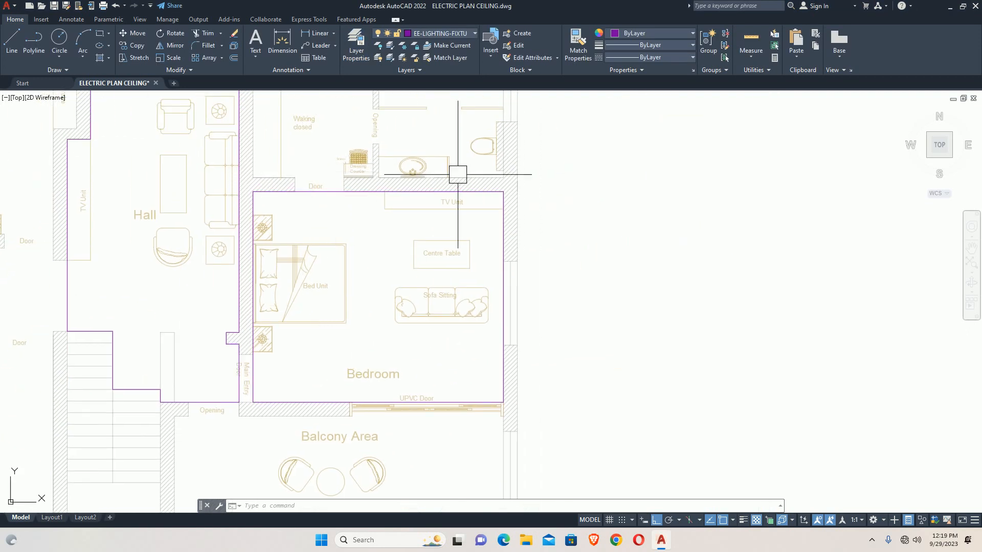
{"action": "scroll", "coordinate": [247, 388], "scroll_direction": "up", "scroll_amount": 2}
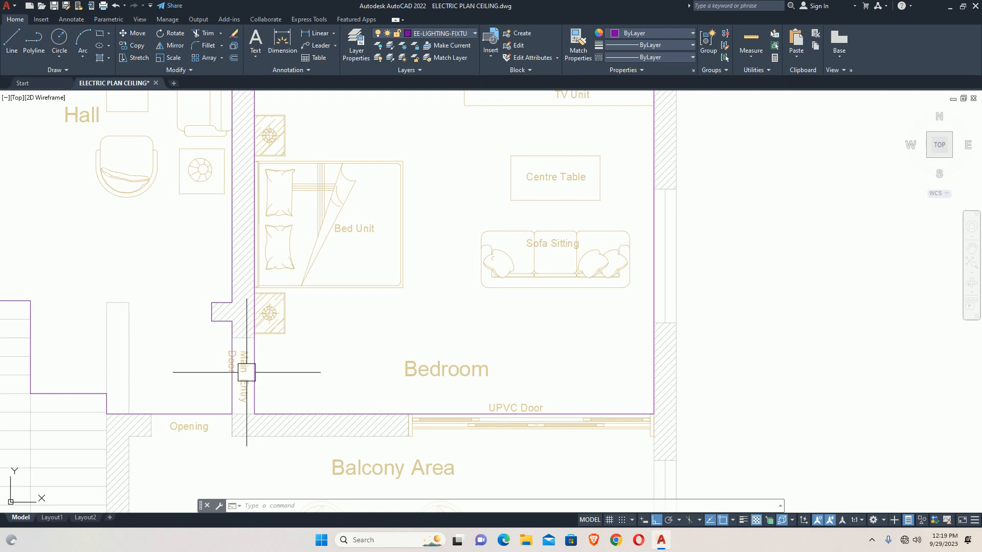
{"action": "scroll", "coordinate": [251, 371], "scroll_direction": "up", "scroll_amount": 2}
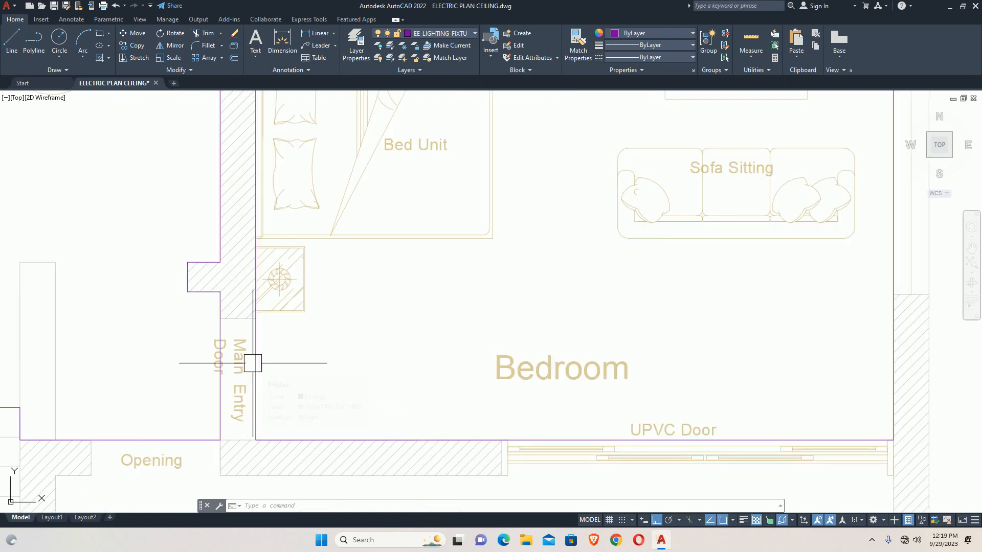
{"action": "scroll", "coordinate": [403, 343], "scroll_direction": "down", "scroll_amount": 2}
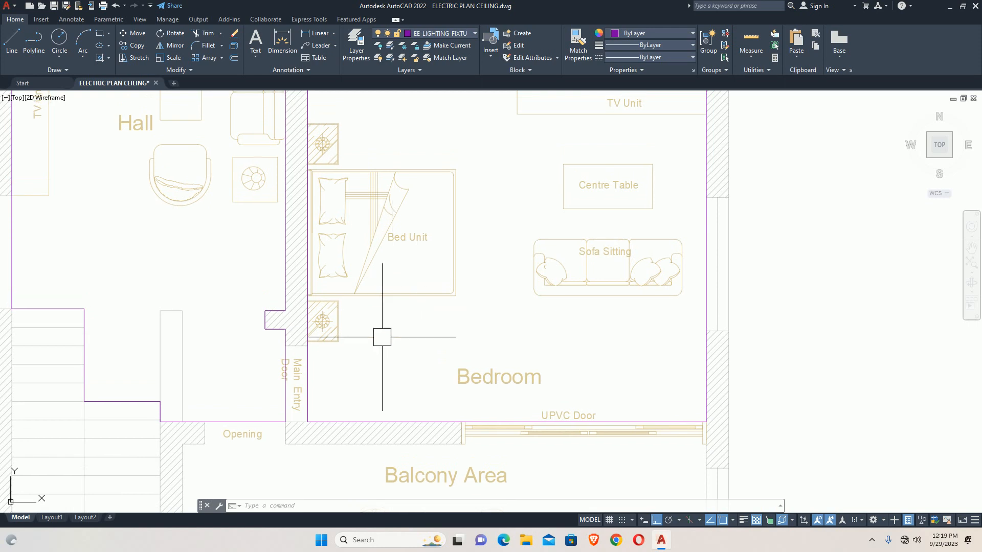
{"action": "middle_click_drag", "start_coordinate": [382, 337], "coordinate": [543, 376]}
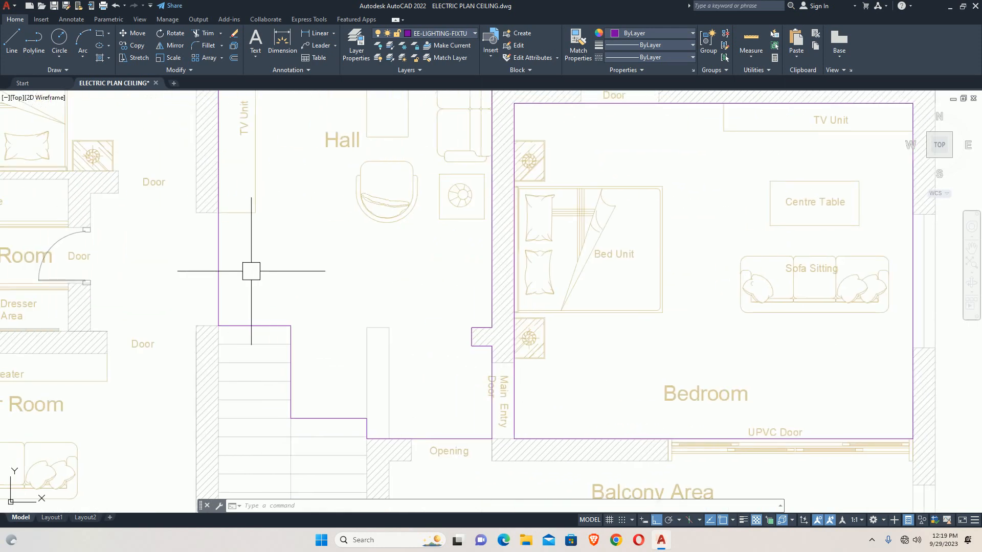
{"action": "type", "text": "AA"}
{"action": "key", "text": "Return"}
{"action": "type", "text": "O"}
{"action": "key", "text": "Return"}
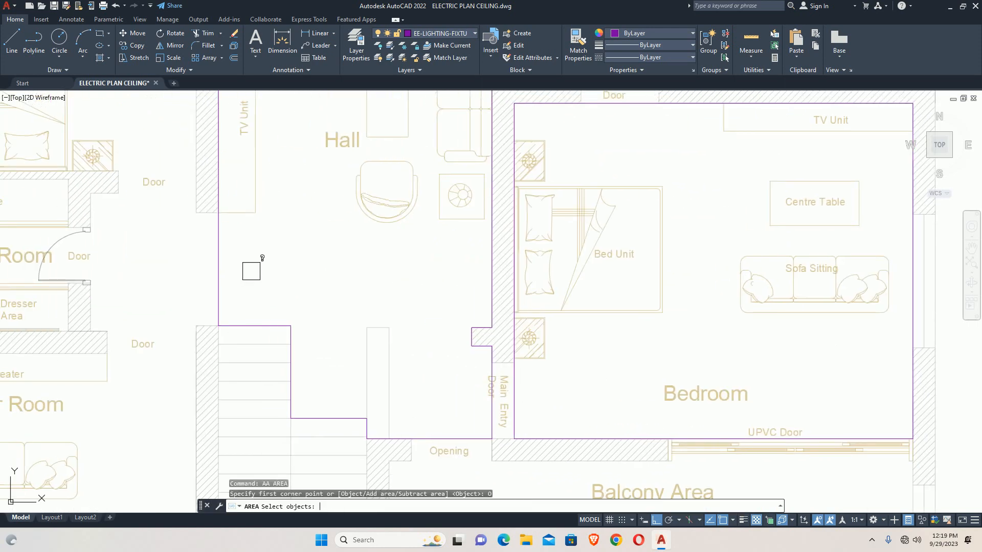
{"action": "left_click", "coordinate": [218, 260]}
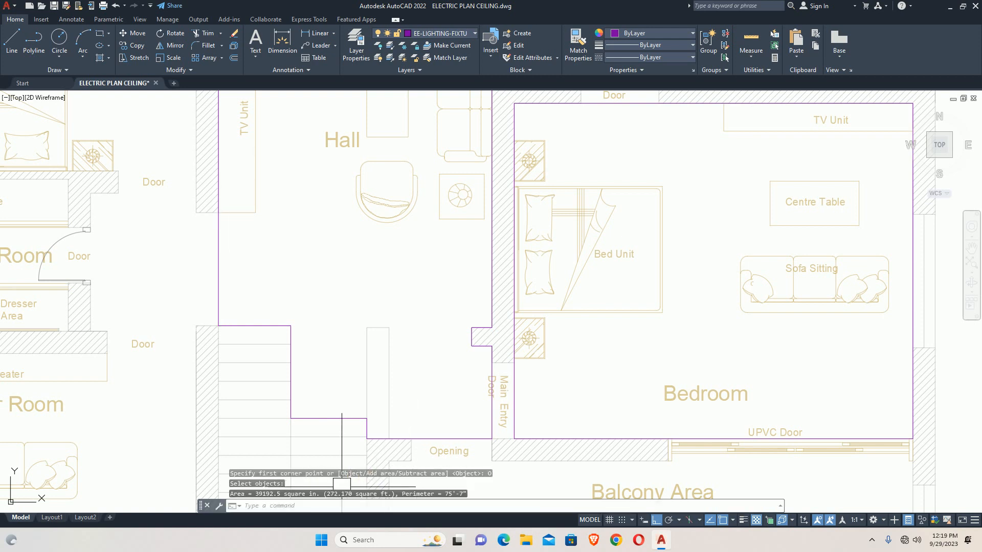
{"action": "key", "text": "Escape"}
Stretch the hall polyline's edge at the head of the staircase down to line up with the lower stair edge
{"action": "left_click", "coordinate": [254, 326]}
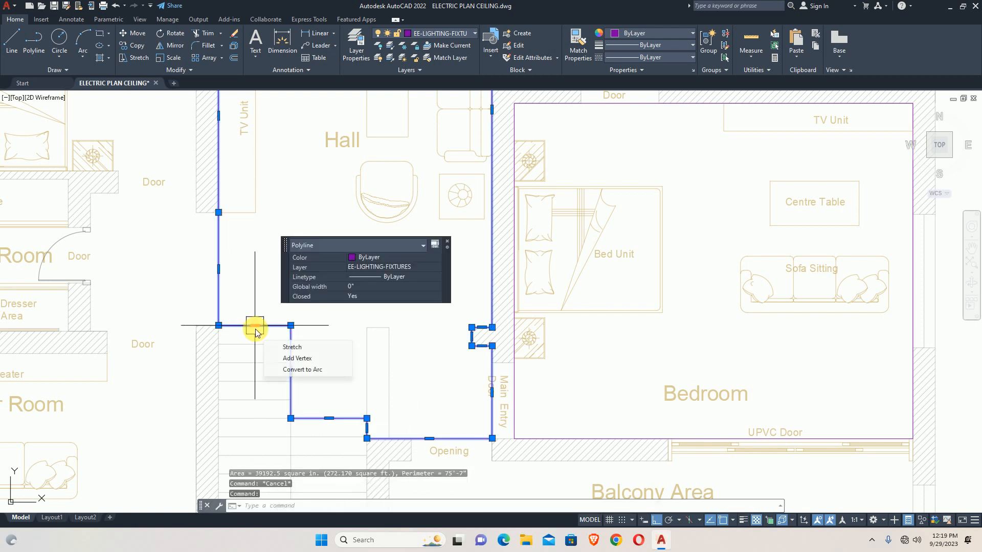
{"action": "left_click", "coordinate": [255, 325]}
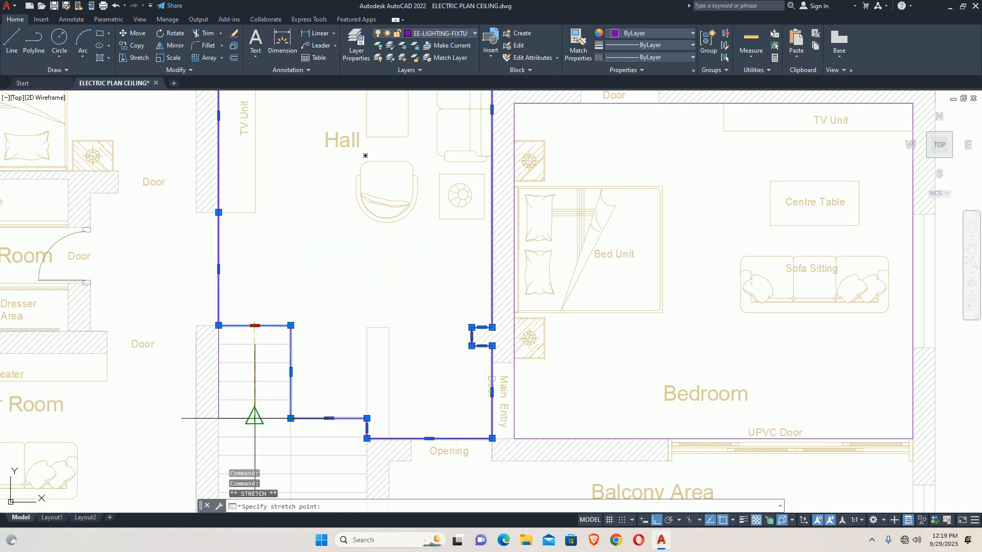
{"action": "key", "text": "Escape"}
{"action": "key", "text": "Escape"}
{"action": "scroll", "coordinate": [269, 318], "scroll_direction": "down", "scroll_amount": 2}
{"action": "middle_click_drag", "start_coordinate": [269, 317], "coordinate": [276, 346]}
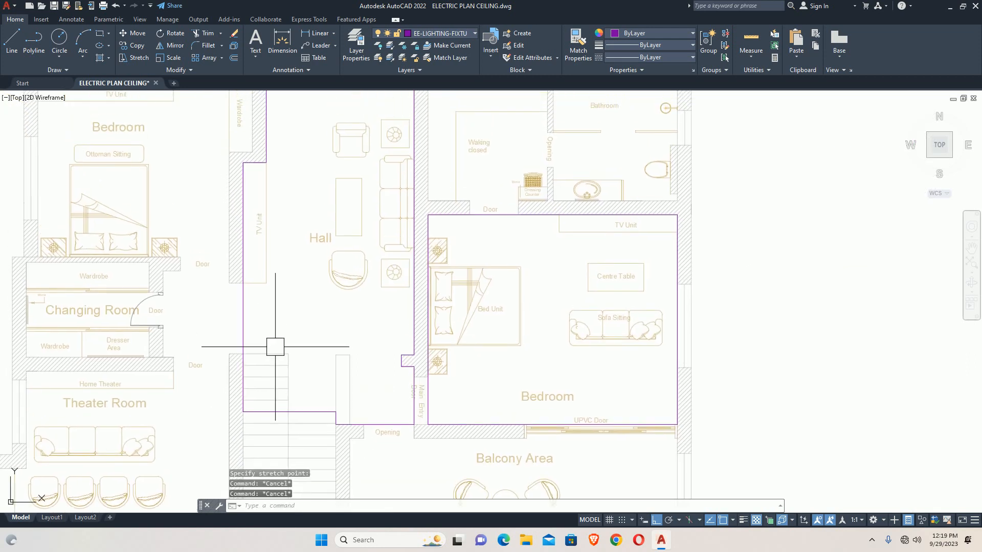
Measure the area of the stretched hall polyline again using the Object option
{"action": "type", "text": "AA"}
{"action": "key", "text": "Return"}
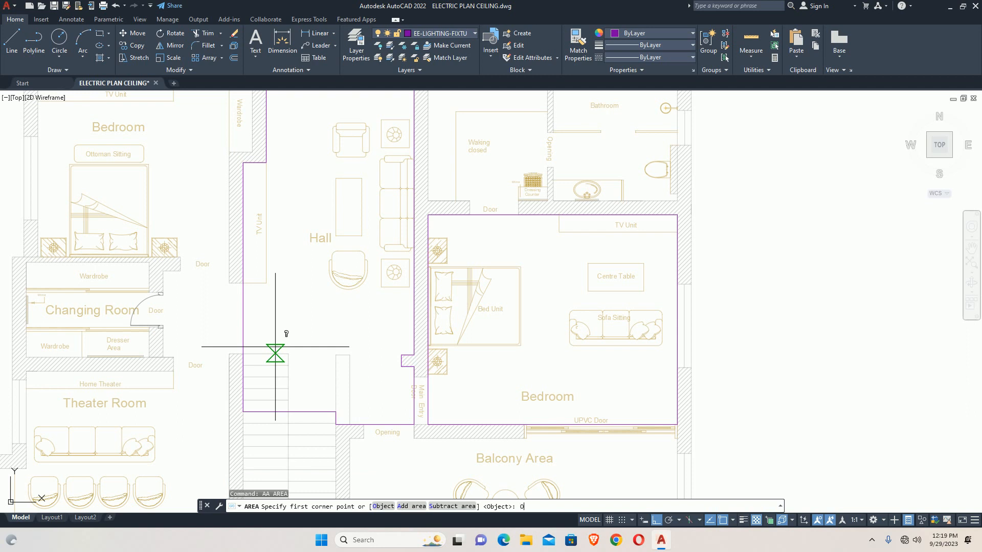
{"action": "type", "text": "O"}
{"action": "key", "text": "Return"}
{"action": "left_click", "coordinate": [243, 314]}
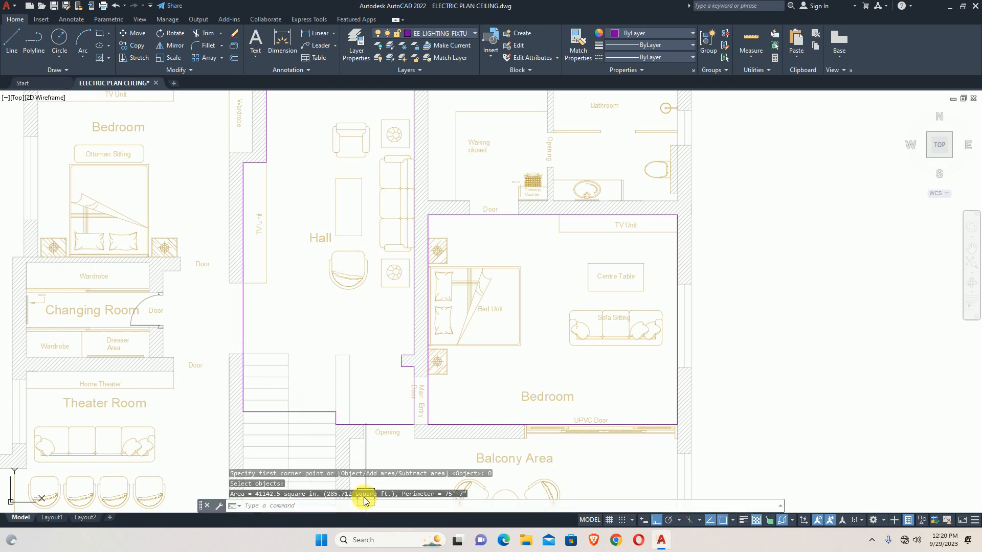
{"action": "key", "text": "Escape"}
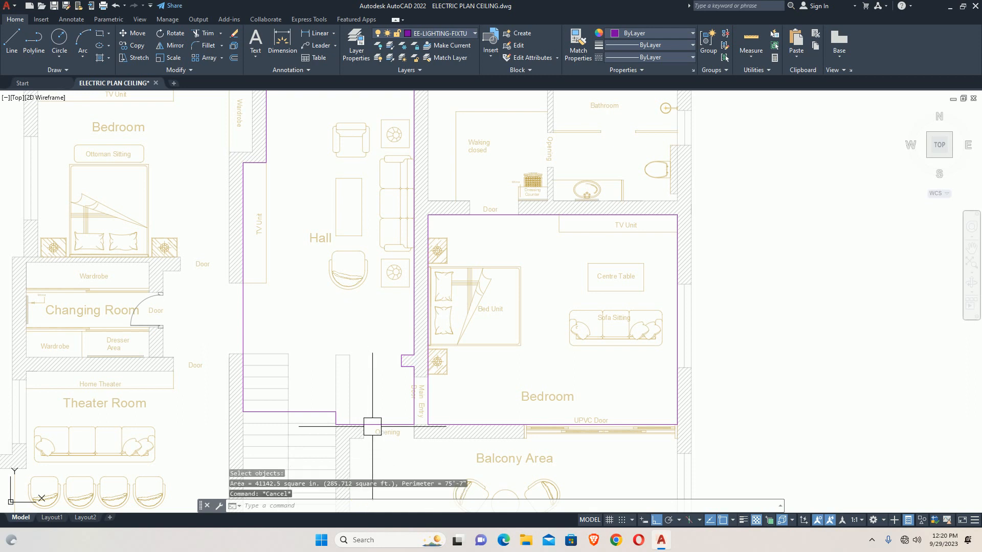
{"action": "scroll", "coordinate": [387, 376], "scroll_direction": "down", "scroll_amount": 4}
{"action": "scroll", "coordinate": [387, 376], "scroll_direction": "down", "scroll_amount": 2}
{"action": "scroll", "coordinate": [387, 376], "scroll_direction": "up", "scroll_amount": 6}
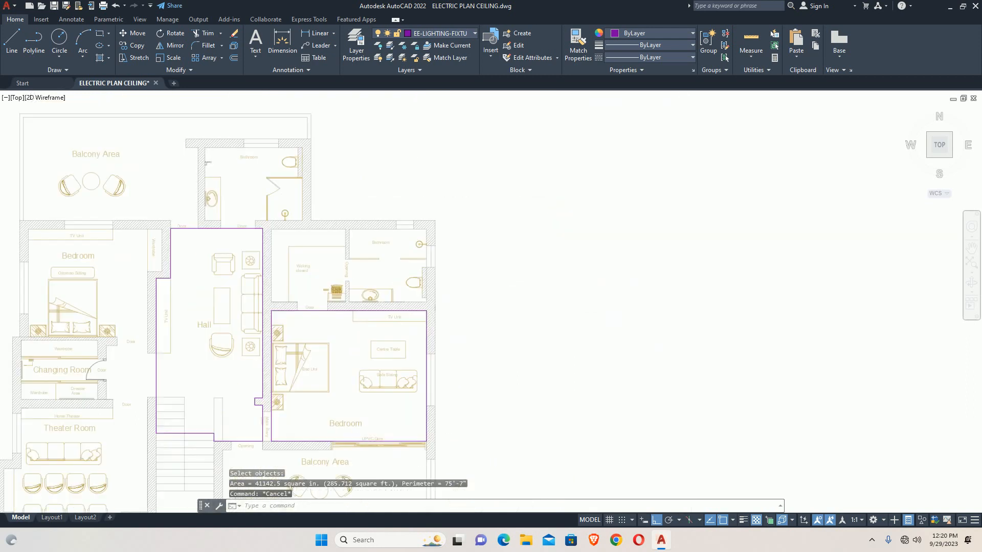
{"action": "type", "text": "L"}
{"action": "key", "text": "Escape"}
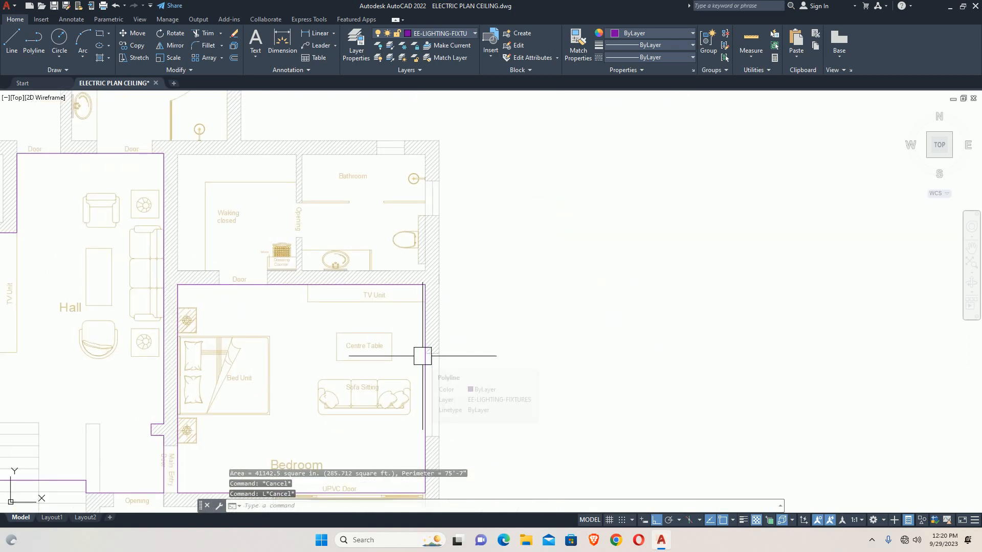
{"action": "key", "text": "Escape"}
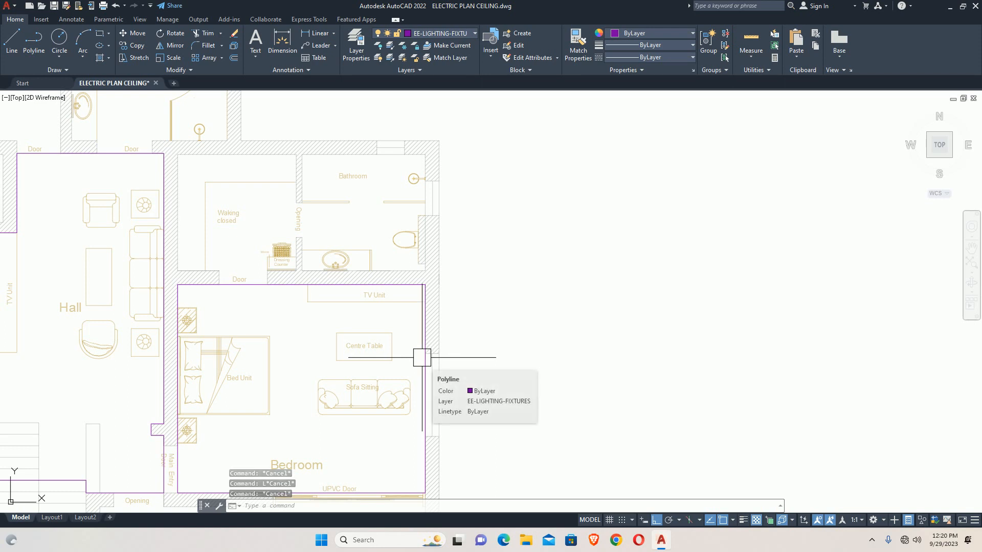
Start a multiline text box in the empty space outside the bedroom's window wall and set the text height to 10'
{"action": "type", "text": "t"}
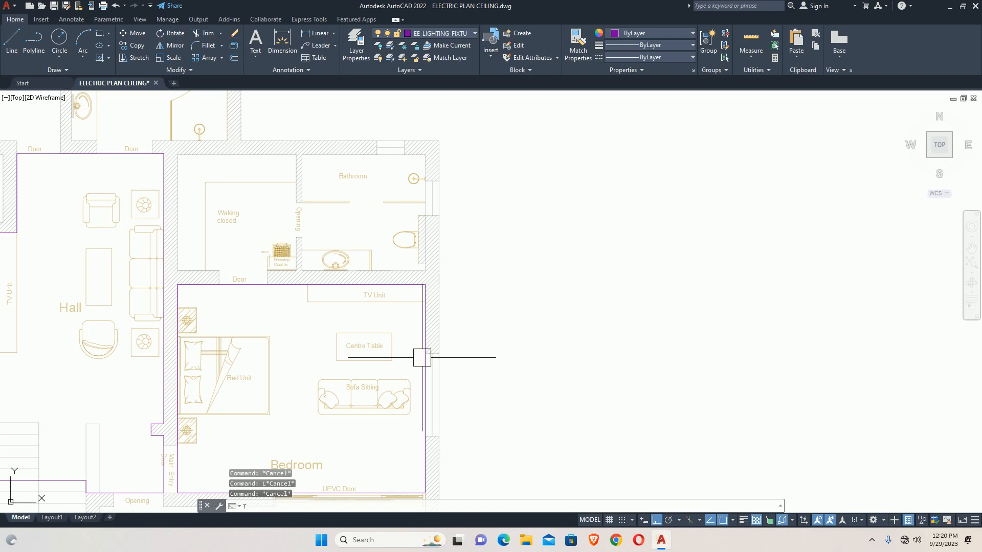
{"action": "key", "text": "Return"}
{"action": "left_click", "coordinate": [463, 340]}
{"action": "left_click", "coordinate": [597, 392]}
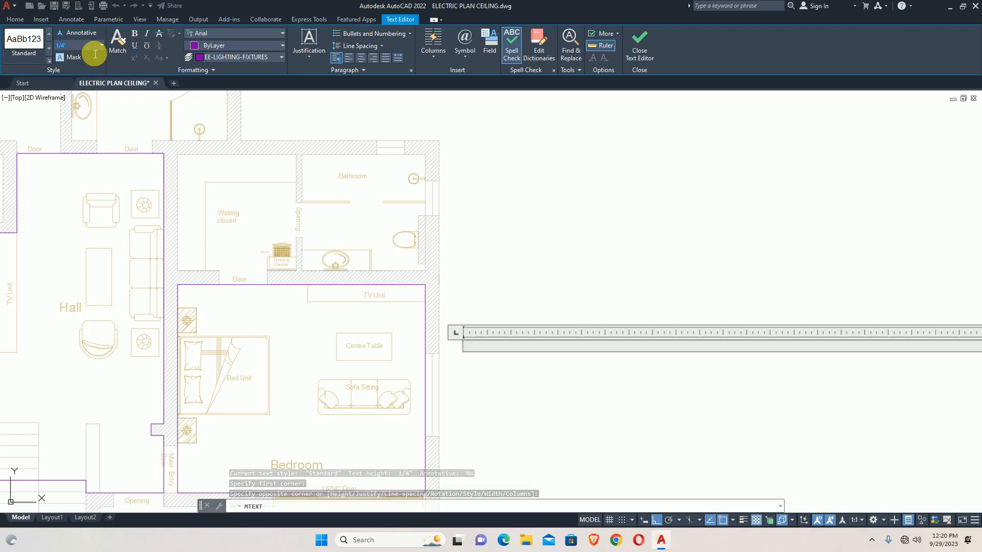
{"action": "type", "text": "10"}
{"action": "key", "text": "Return"}
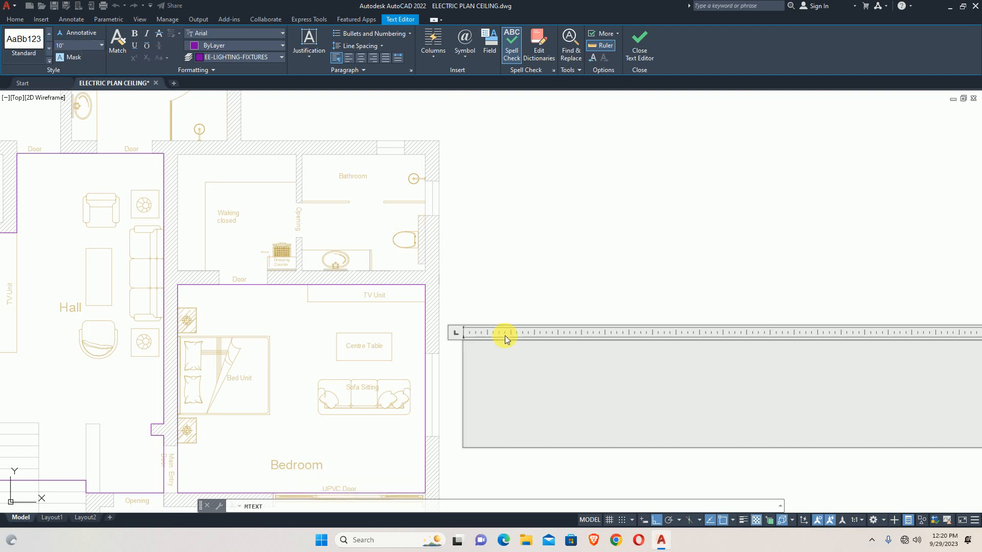
{"action": "type", "text": "lUM"}
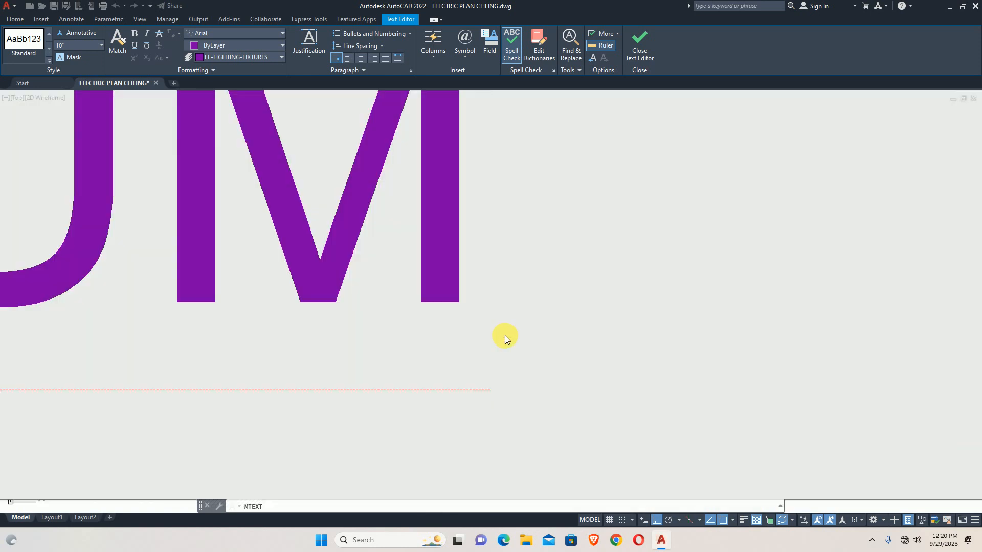
{"action": "scroll", "coordinate": [480, 339], "scroll_direction": "down", "scroll_amount": 6}
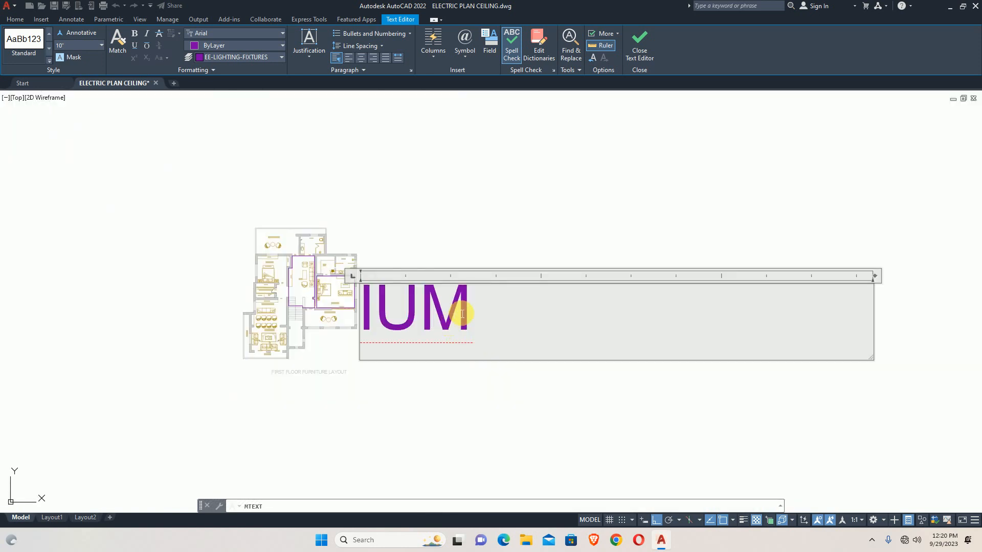
{"action": "left_click_drag", "start_coordinate": [468, 310], "coordinate": [135, 310]}
{"action": "key", "text": "Delete"}
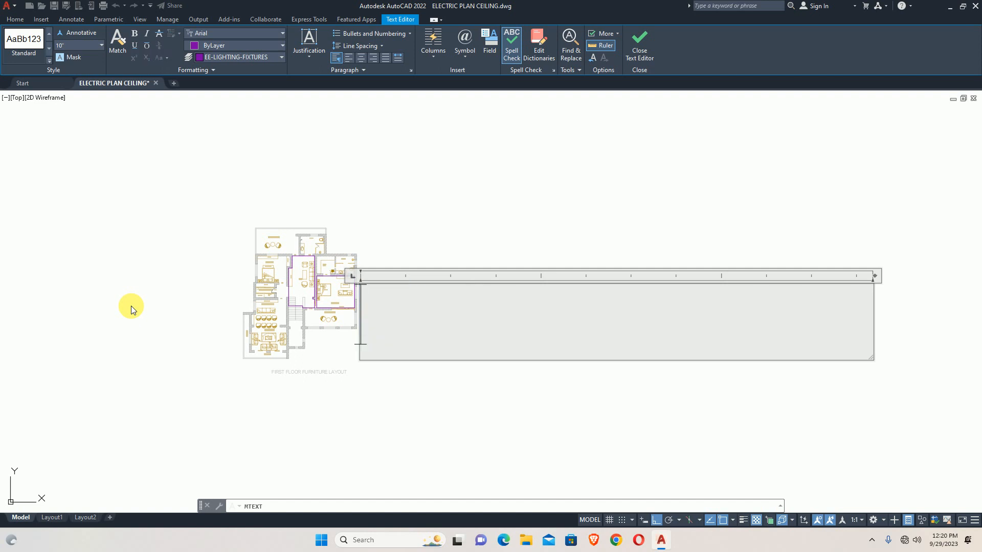
Enter "Lum= 10-20 lum/sqft" in the text box and widen the box until the text fits on one line
{"action": "type", "text": "Lum"}
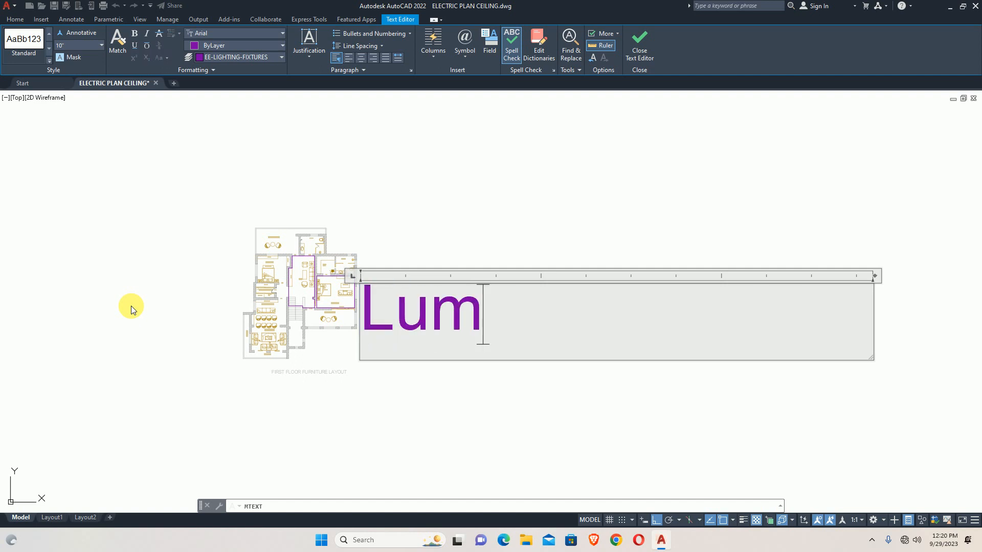
{"action": "type", "text": "= 10"}
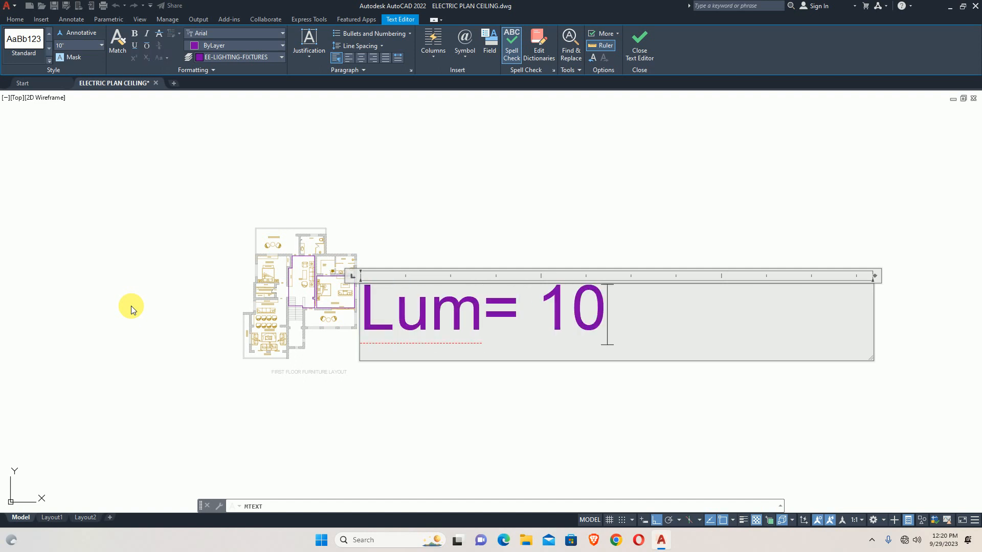
{"action": "type", "text": "-20"}
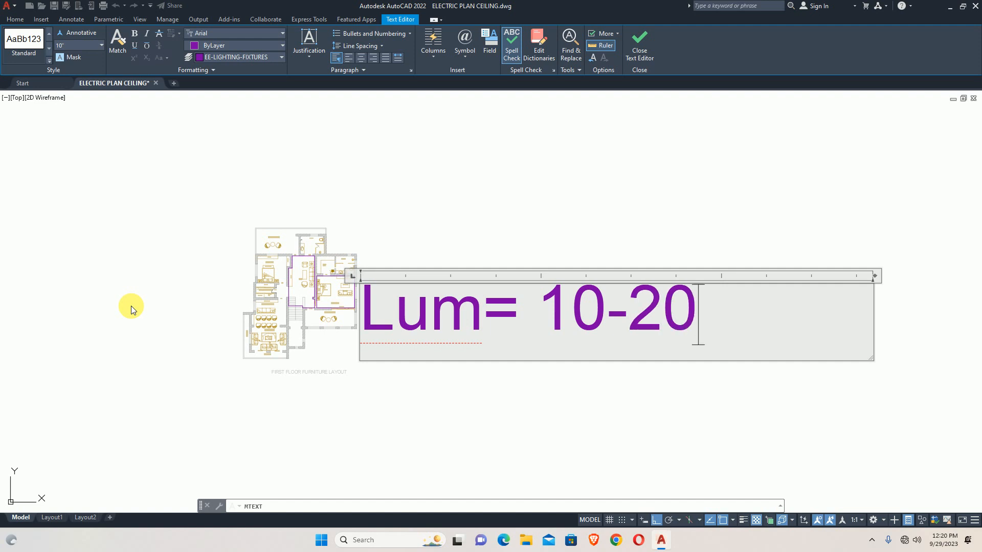
{"action": "type", "text": " lum"}
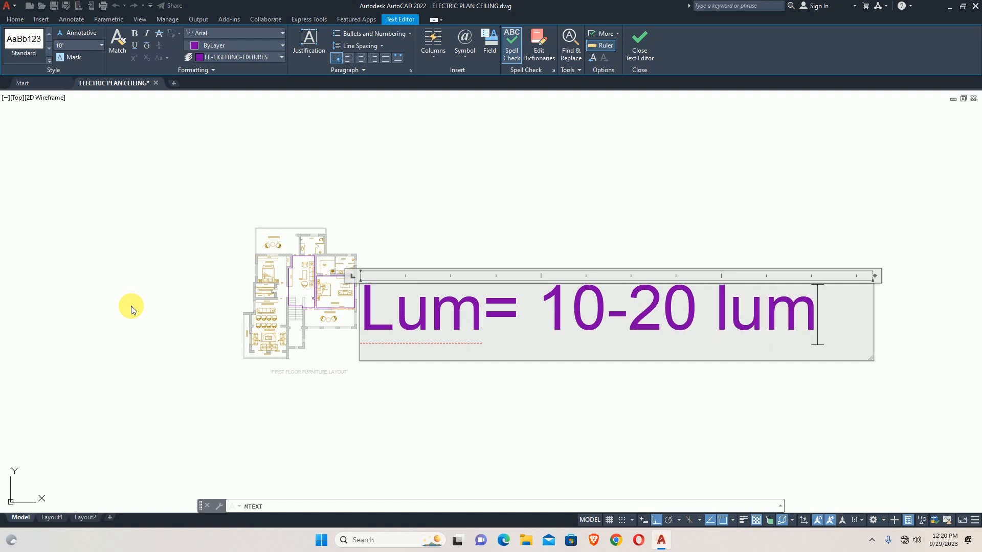
{"action": "type", "text": "/"}
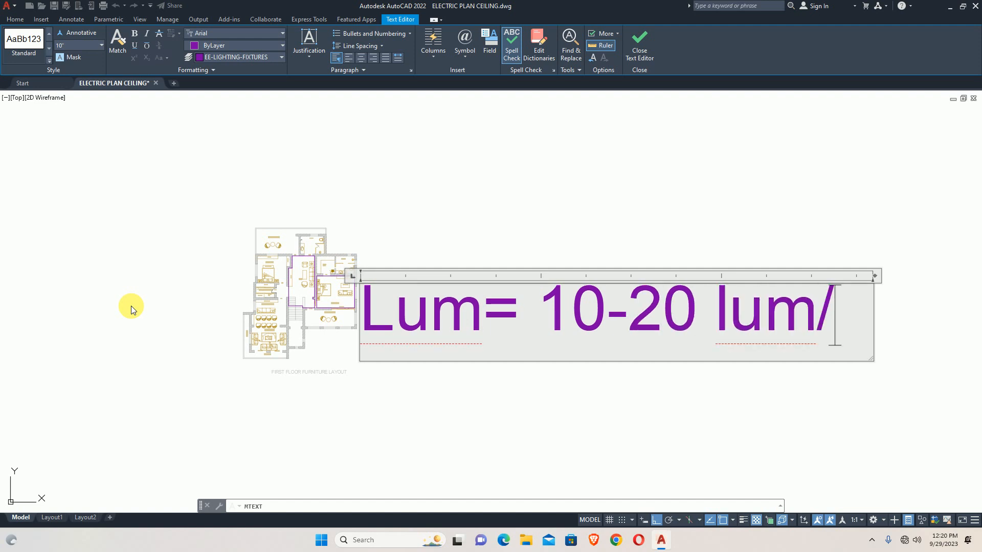
{"action": "type", "text": "sqft"}
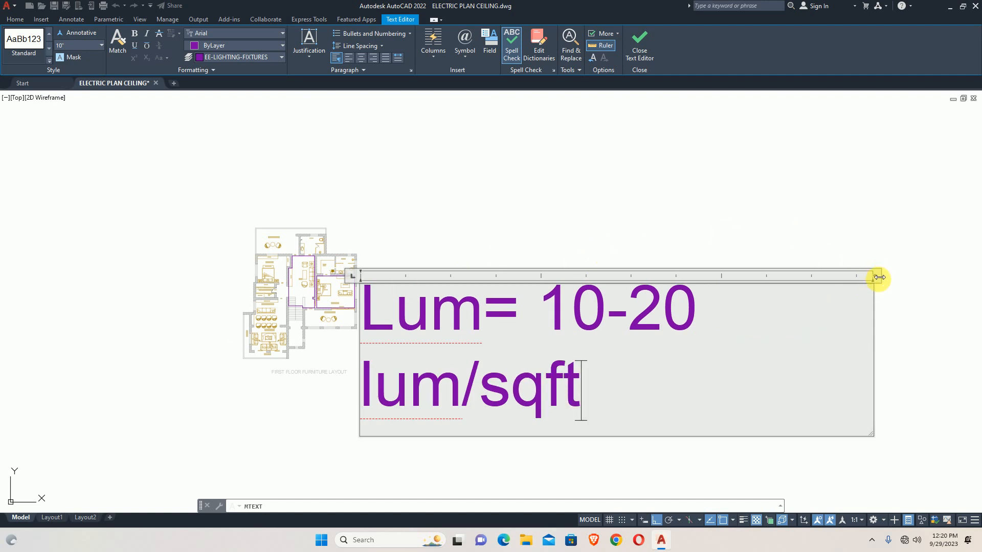
{"action": "left_click_drag", "start_coordinate": [876, 277], "coordinate": [968, 276]}
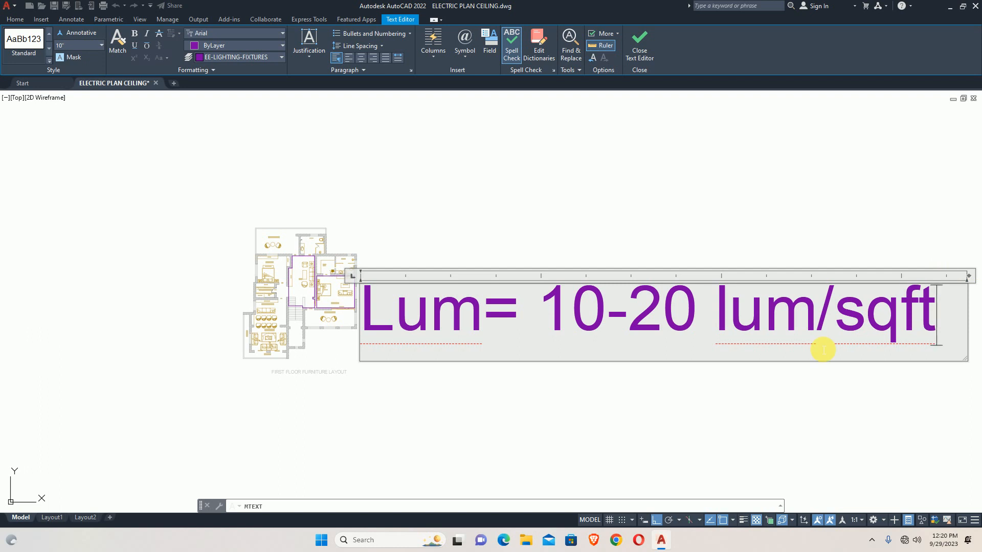
Add a second line reading "Area= 275 sqft" to the lighting calculation note
{"action": "key", "text": "Return"}
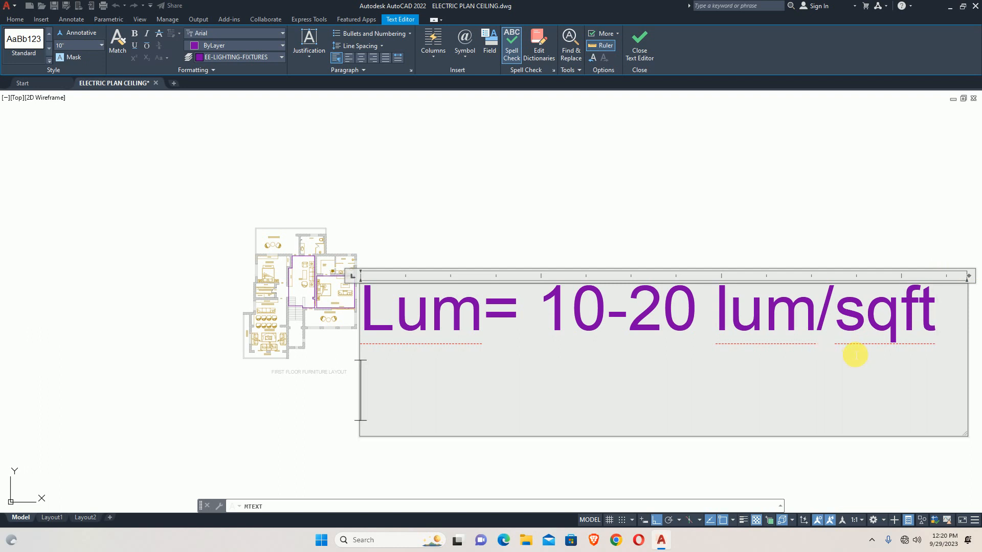
{"action": "type", "text": "Area"}
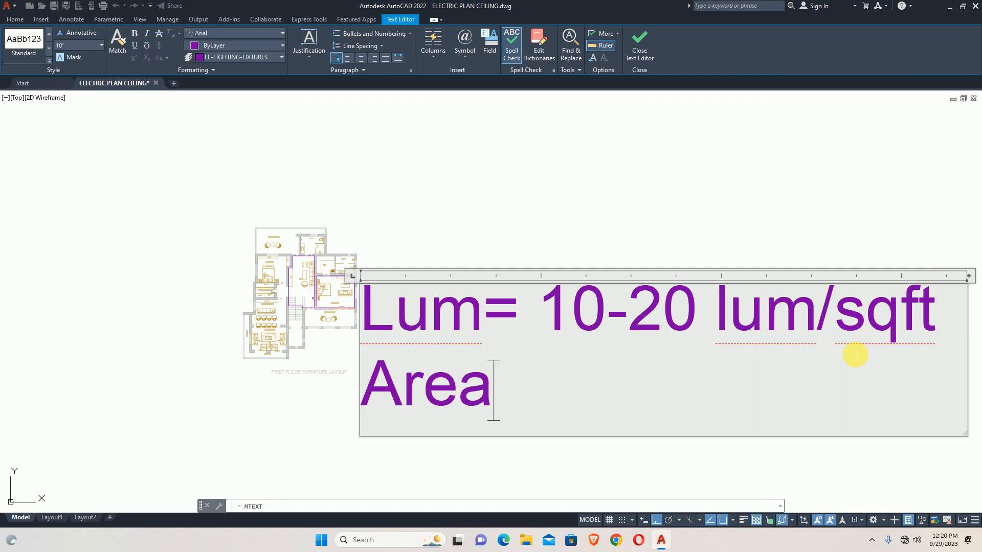
{"action": "type", "text": "= 27"}
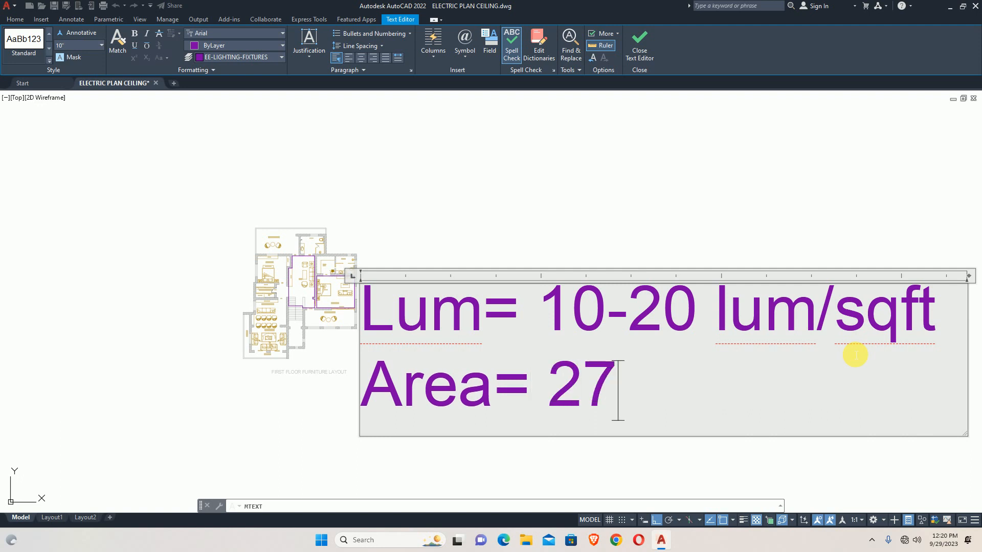
{"action": "type", "text": "5 s"}
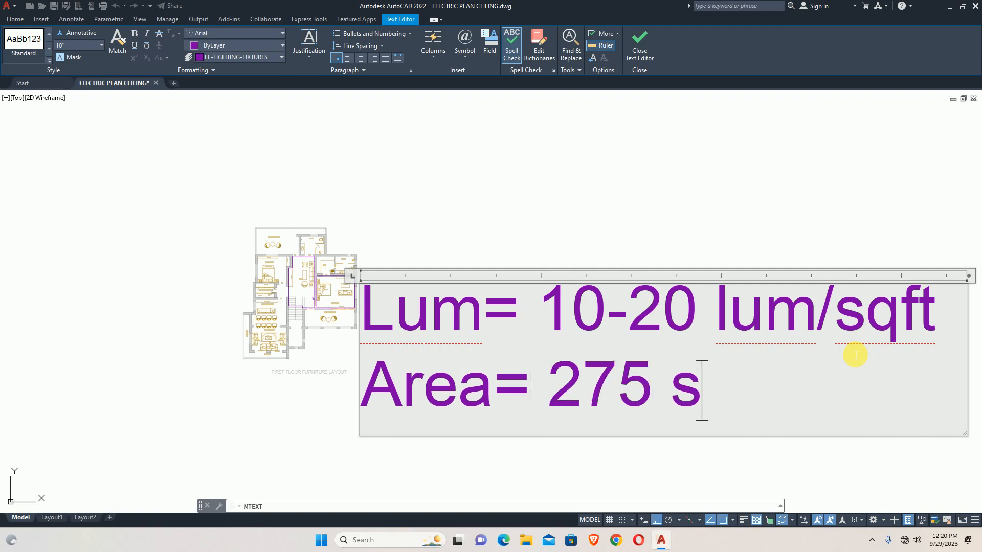
{"action": "type", "text": "qft"}
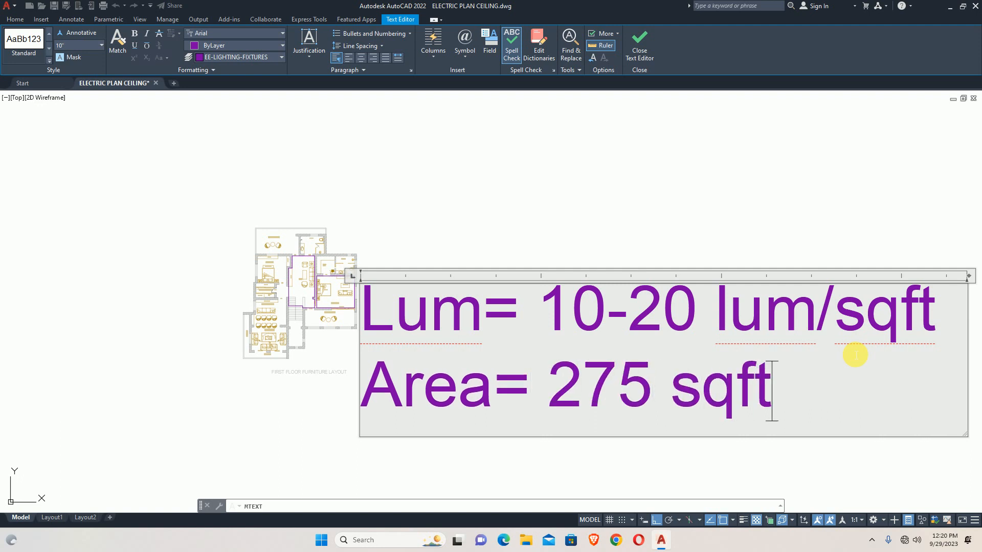
Add a third line to the note reading "Total Lum=" below the area line
{"action": "key", "text": "Return"}
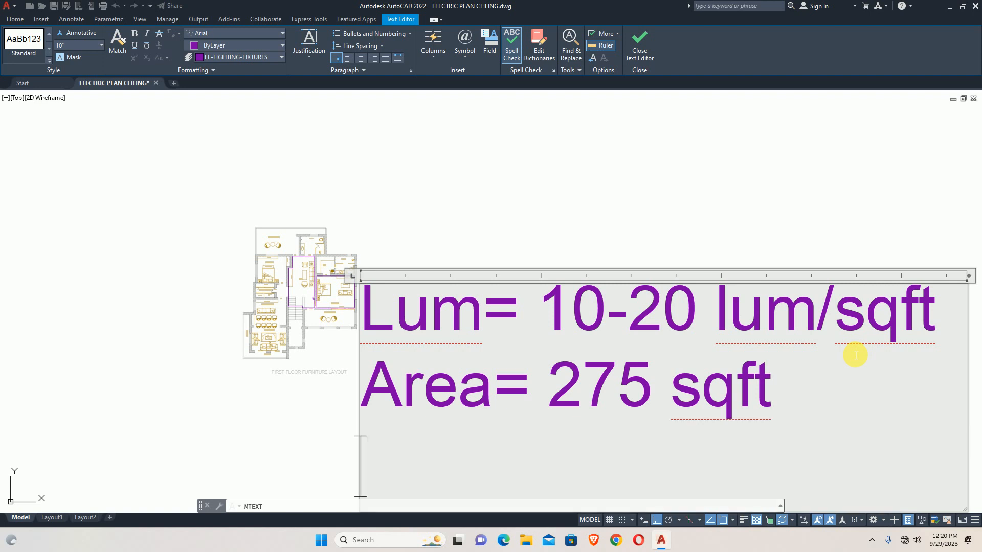
{"action": "type", "text": "Lum"}
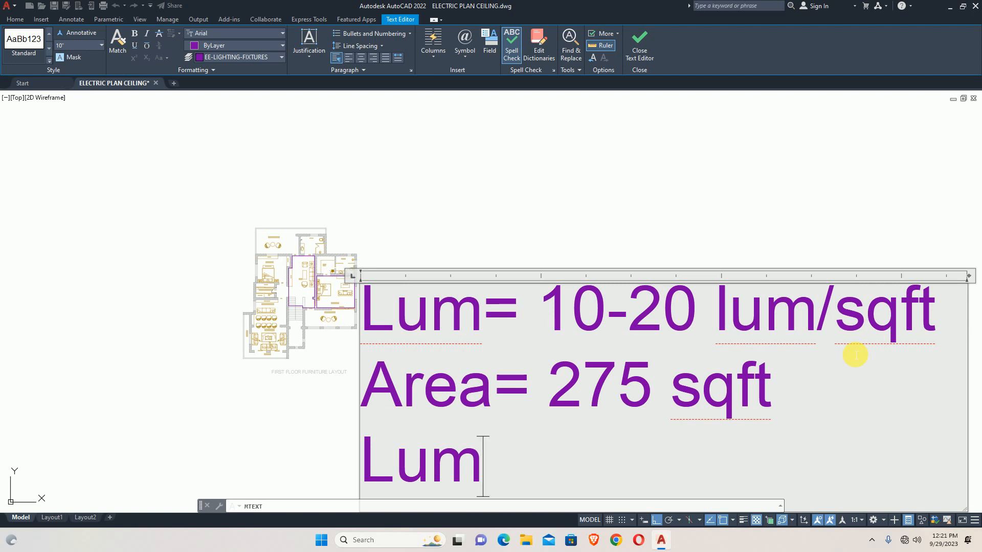
{"action": "left_click", "coordinate": [856, 355]}
{"action": "type", "text": "Toi"}
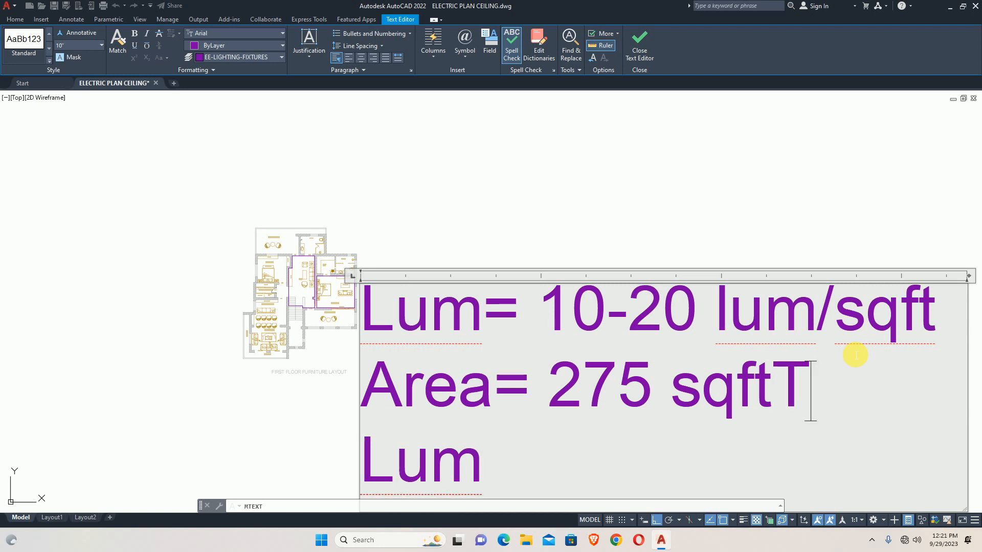
{"action": "key", "text": "BackSpace"}
{"action": "key", "text": "BackSpace"}
{"action": "key", "text": "BackSpace"}
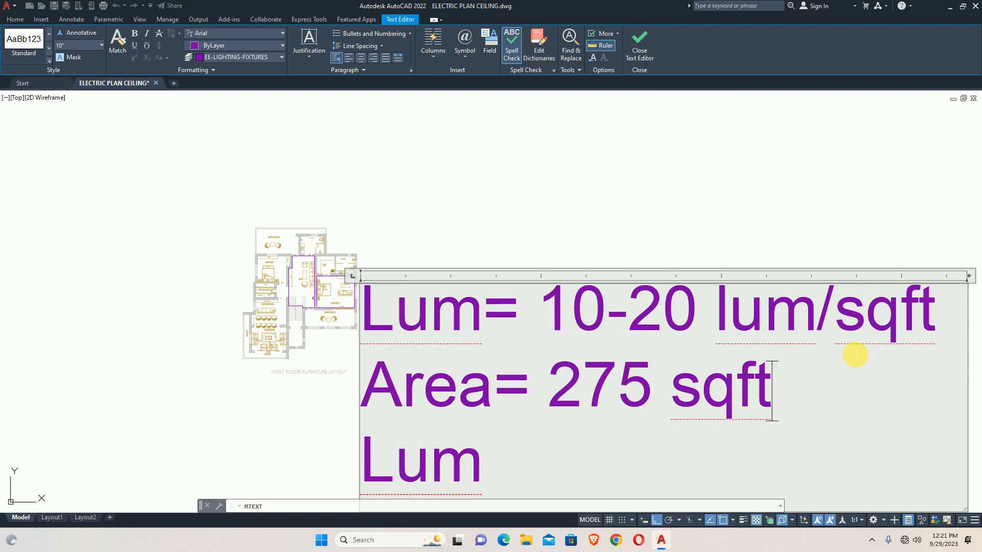
{"action": "key", "text": "Right"}
{"action": "type", "text": "Total"}
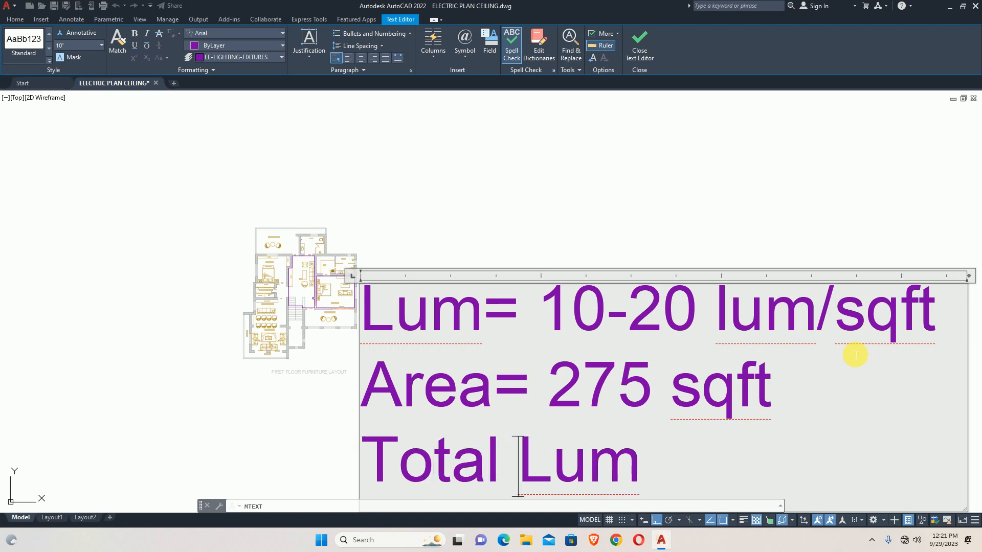
{"action": "key", "text": "Right"}
{"action": "key", "text": "Right"}
{"action": "type", "text": "="}
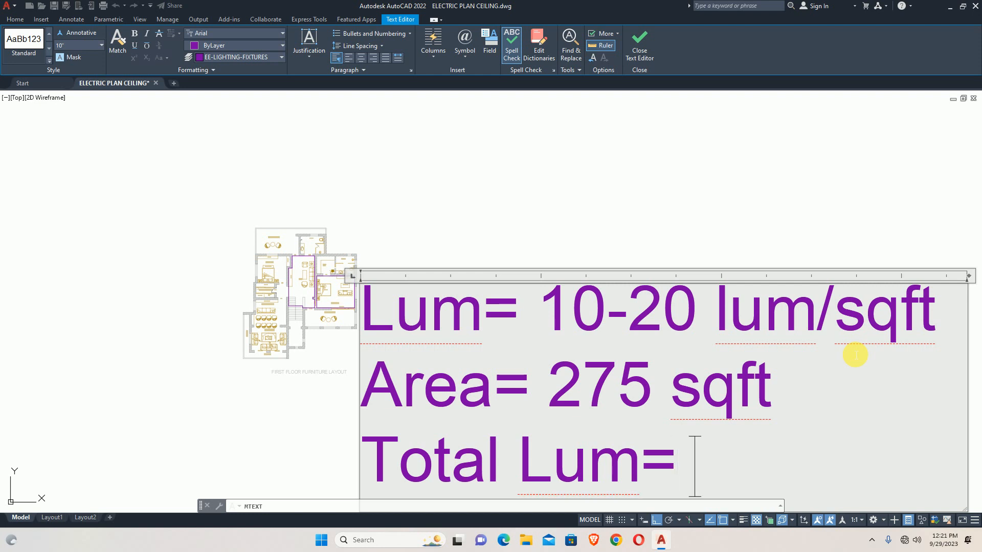
Complete the total lumens line with "275x20", enter "=5500" on the line below and finish the text
{"action": "type", "text": " 275"}
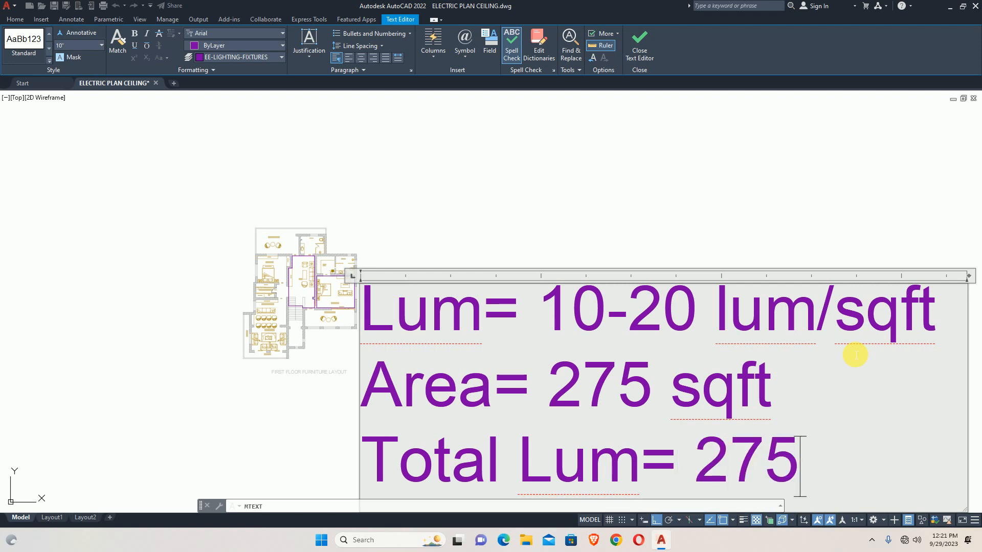
{"action": "type", "text": "X"}
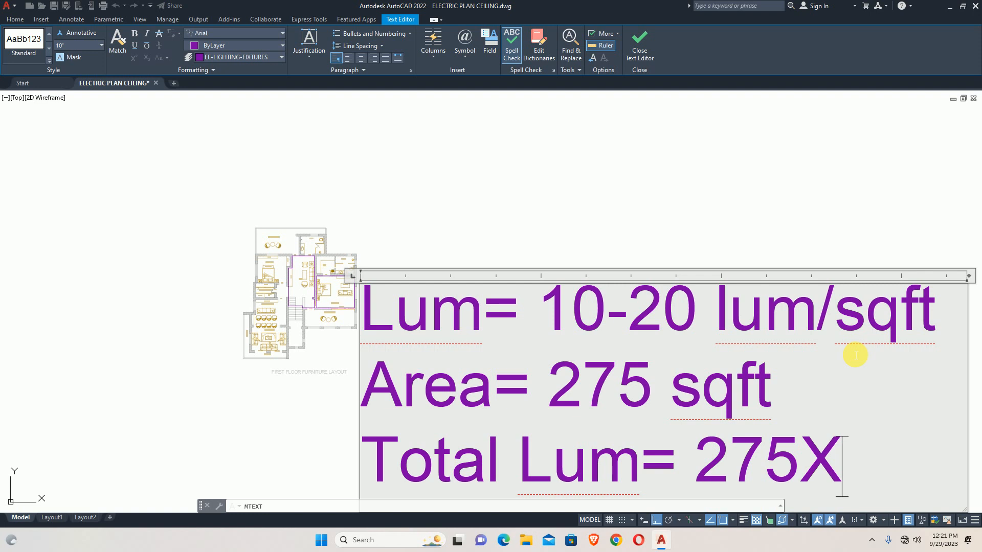
{"action": "key", "text": "BackSpace"}
{"action": "type", "text": "x"}
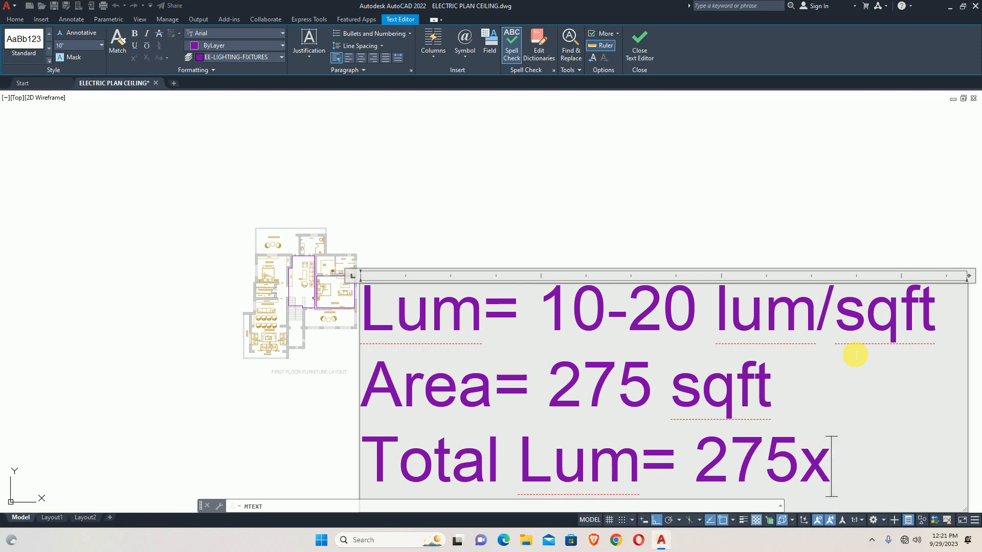
{"action": "type", "text": "1"}
{"action": "key", "text": "BackSpace"}
{"action": "type", "text": "20"}
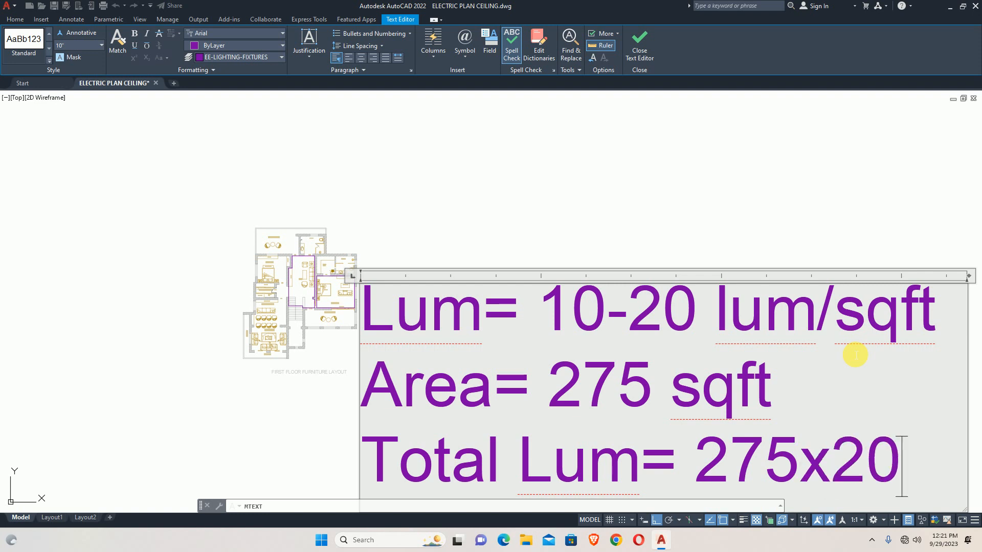
{"action": "scroll", "coordinate": [766, 351], "scroll_direction": "up", "scroll_amount": 2}
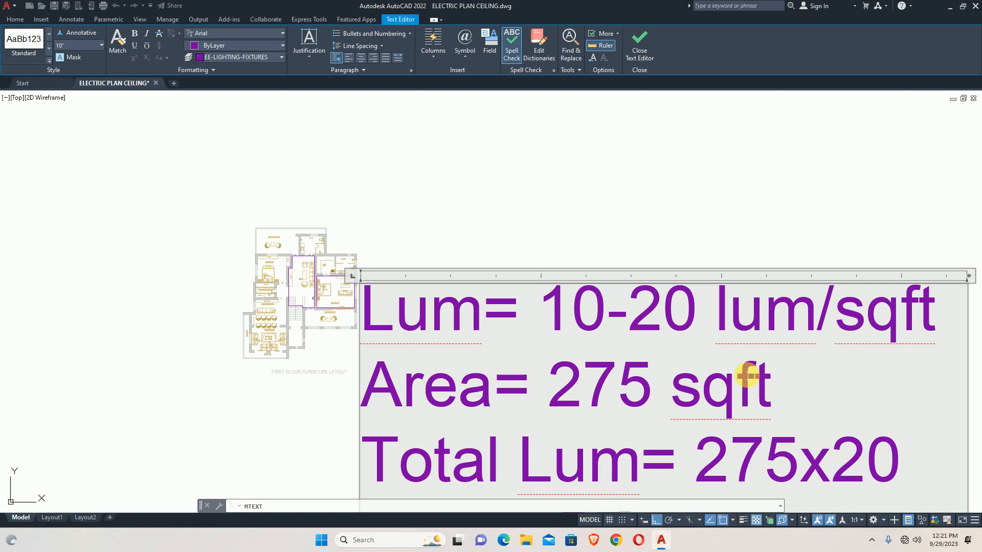
{"action": "left_click", "coordinate": [542, 210]}
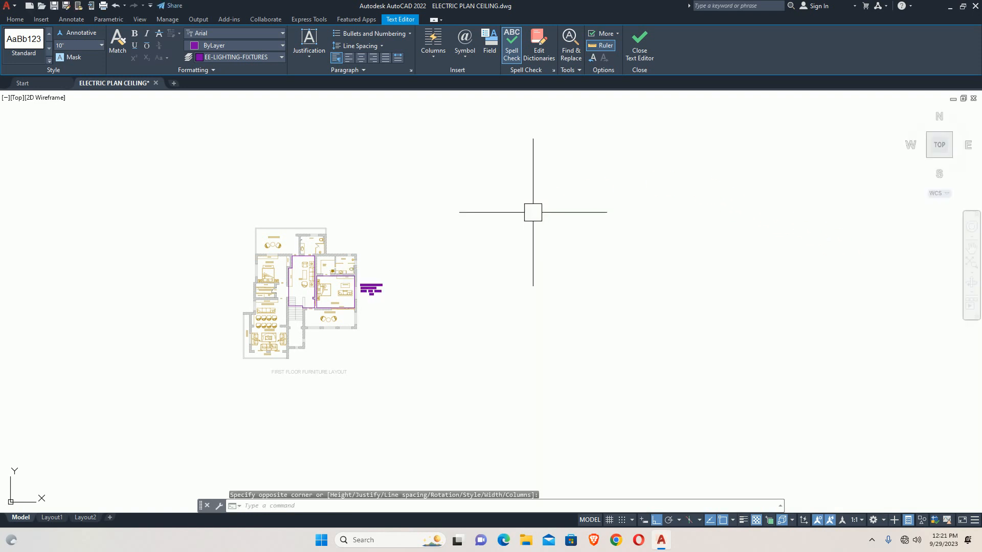
{"action": "scroll", "coordinate": [359, 287], "scroll_direction": "up", "scroll_amount": 4}
{"action": "scroll", "coordinate": [359, 287], "scroll_direction": "up", "scroll_amount": 5}
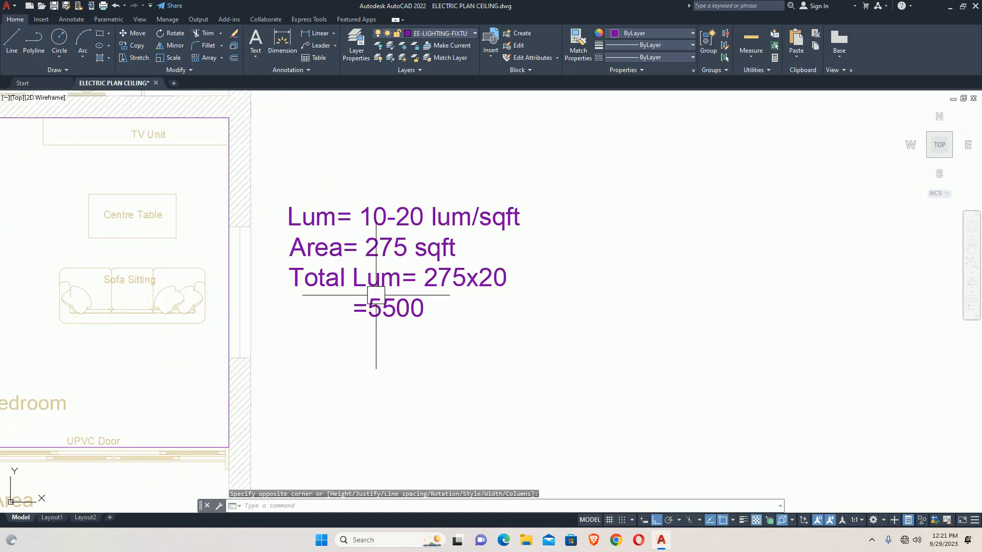
Reopen the note, indent "=5500" to align near the product above, and add the line "1 watt= 60 Lum"
{"action": "double_click", "coordinate": [359, 317]}
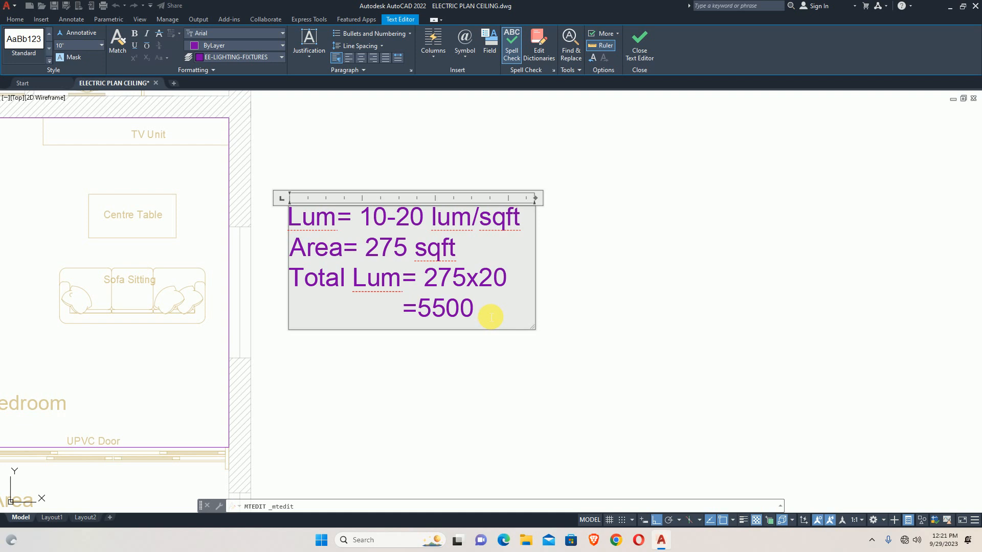
{"action": "key", "text": "Return"}
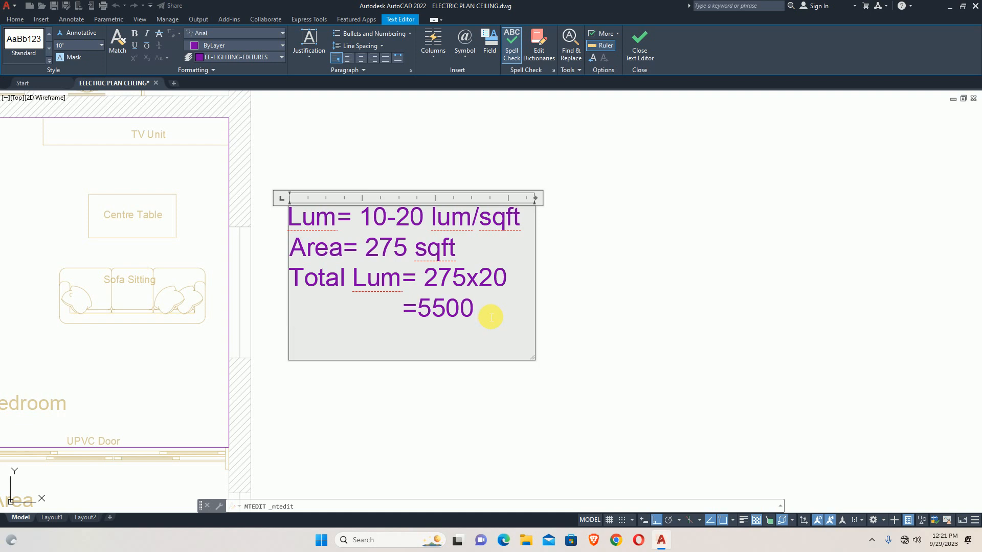
{"action": "type", "text": "1 watt"}
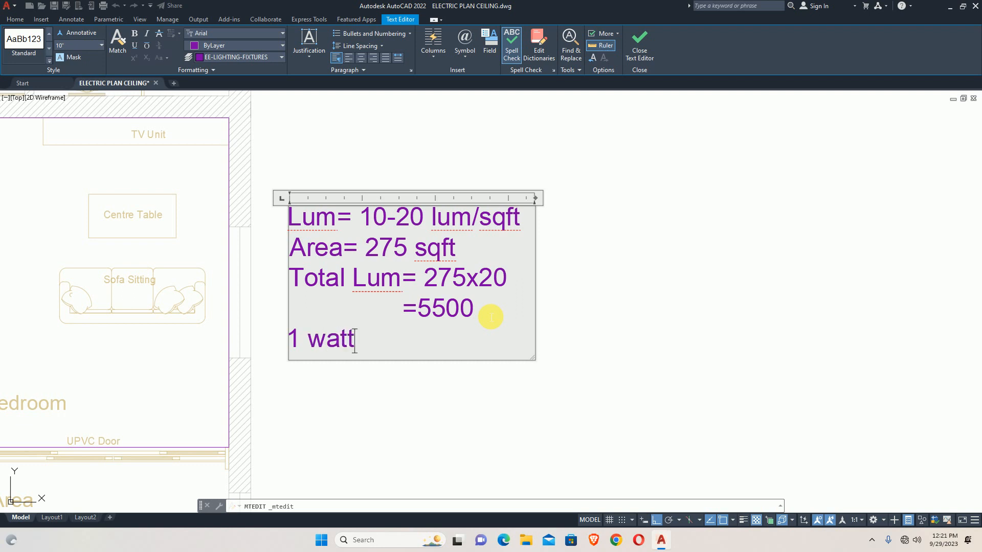
{"action": "type", "text": "= 60 Lum"}
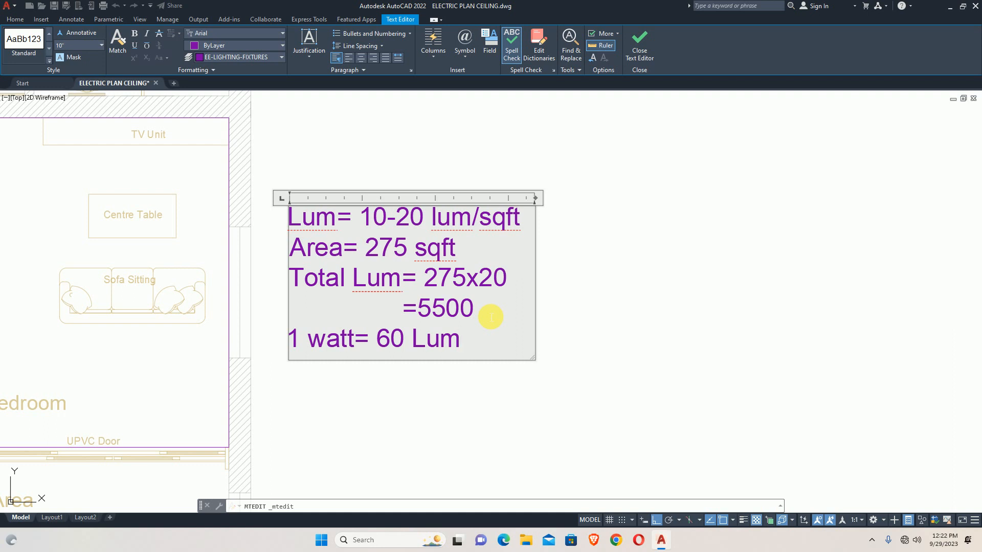
Append "Lum" after 5500 and add a last line reading "1 lum= 1/60 Watt" with the fraction stacked
{"action": "left_click", "coordinate": [491, 317]}
{"action": "type", "text": "Lum"}
{"action": "key", "text": "Down"}
{"action": "key", "text": "Return"}
{"action": "type", "text": "1 "}
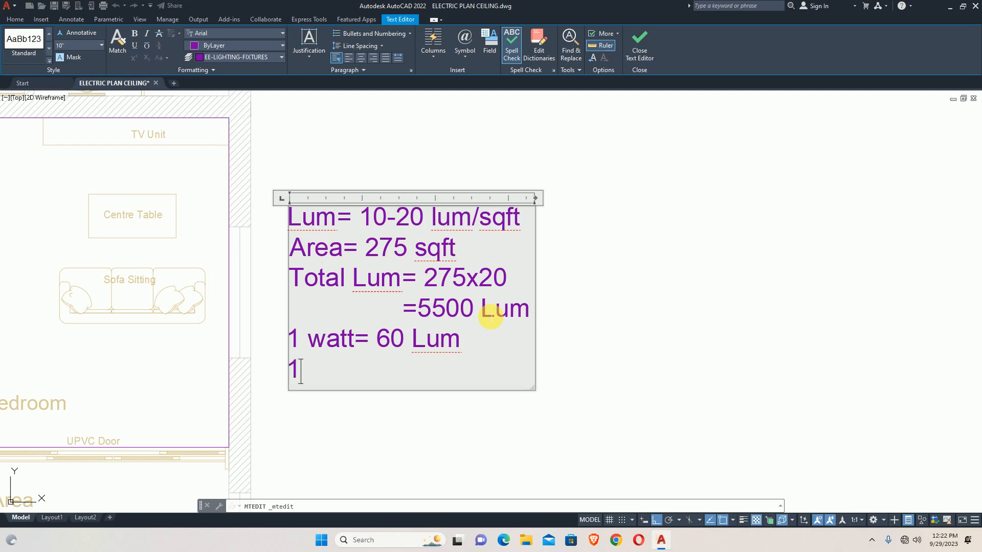
{"action": "type", "text": "lum="}
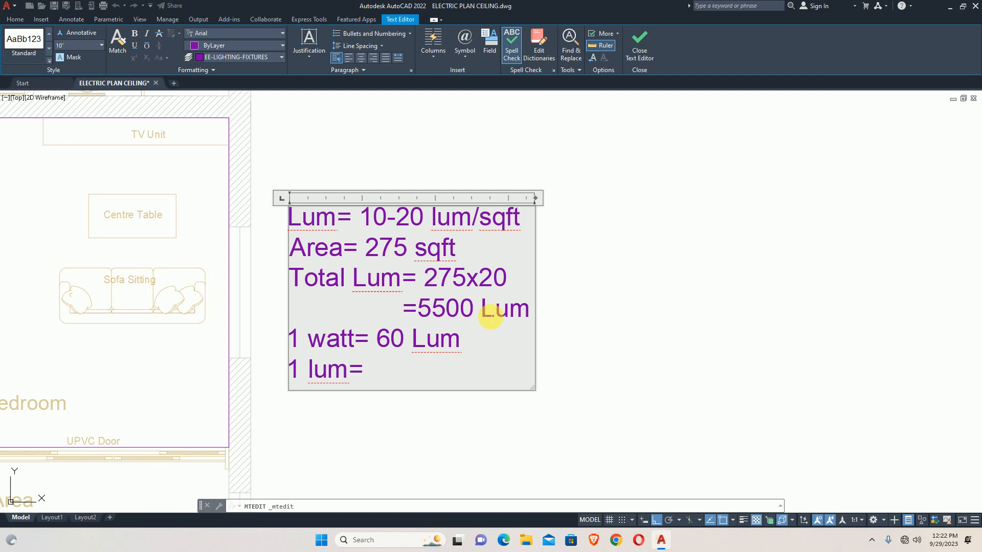
{"action": "type", "text": " 1/60"}
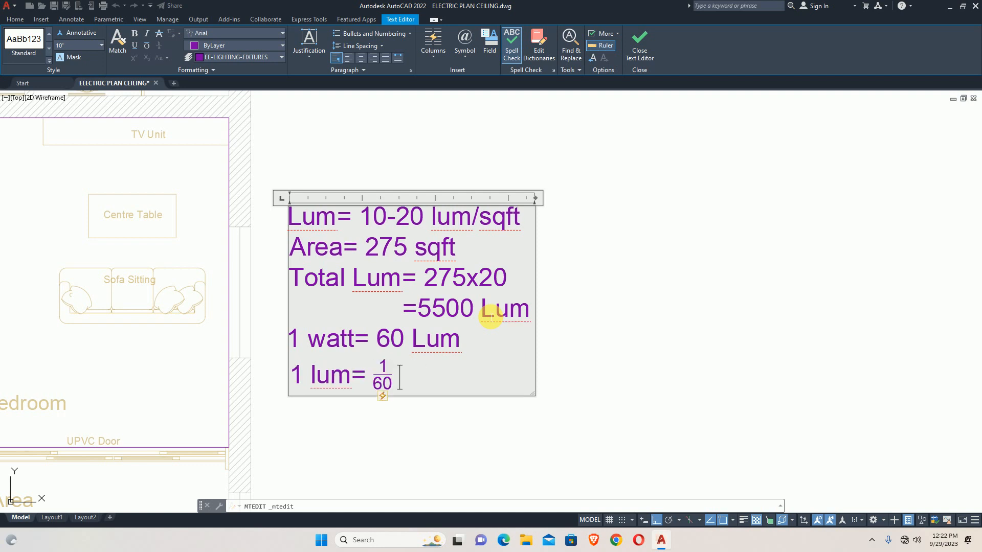
{"action": "type", "text": " Watt"}
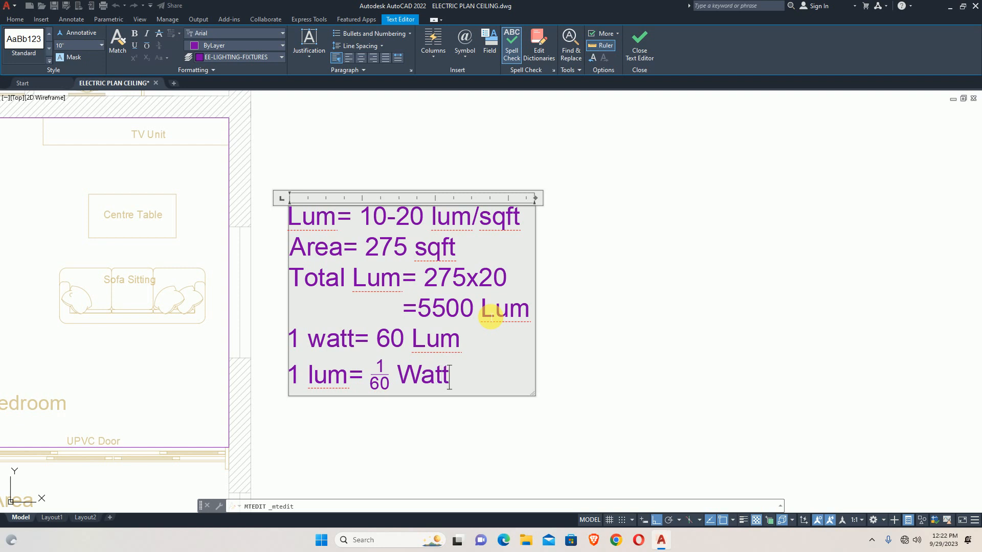
Add the line "Total Watt= 5500/60" below the lumen-to-watt conversion
{"action": "key", "text": "Return"}
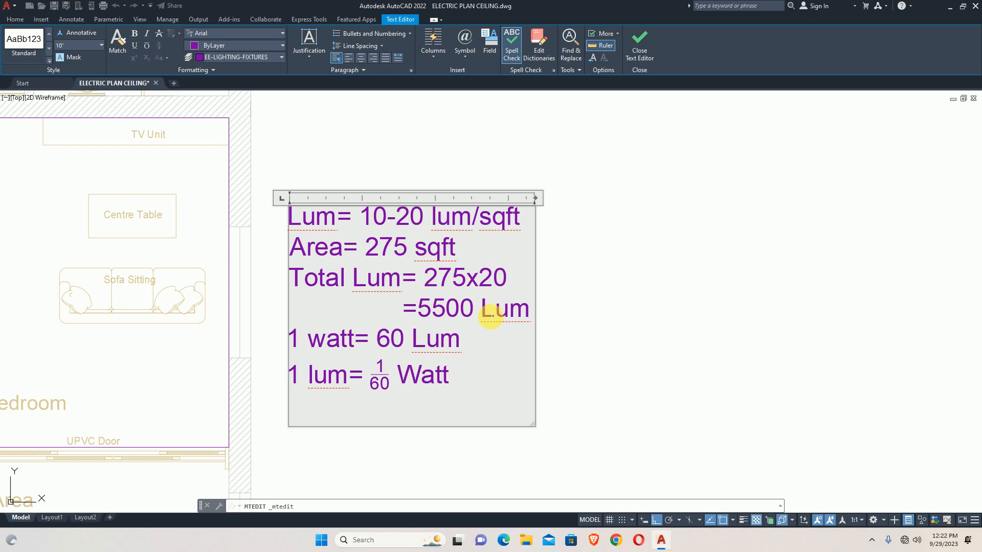
{"action": "type", "text": "Total Watt= "}
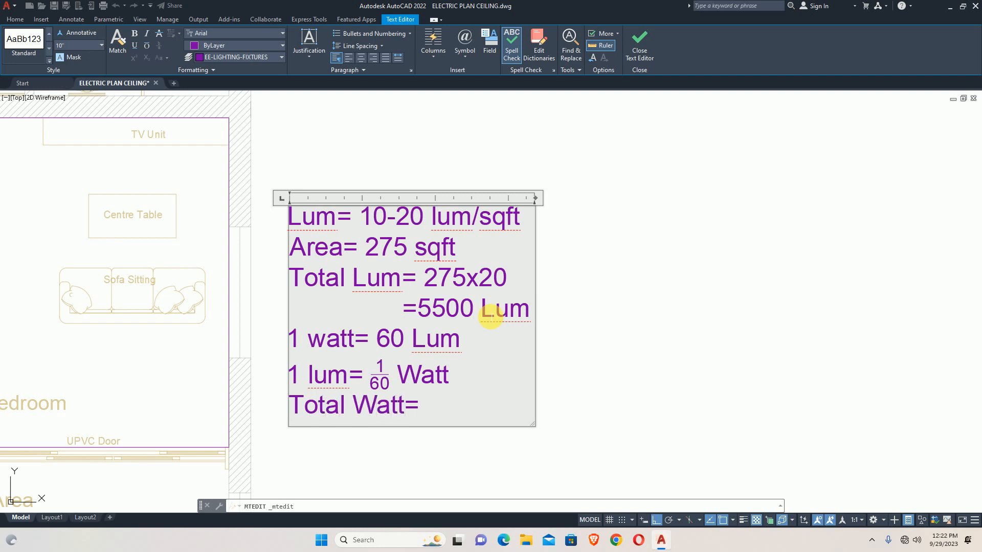
{"action": "type", "text": "5500/60"}
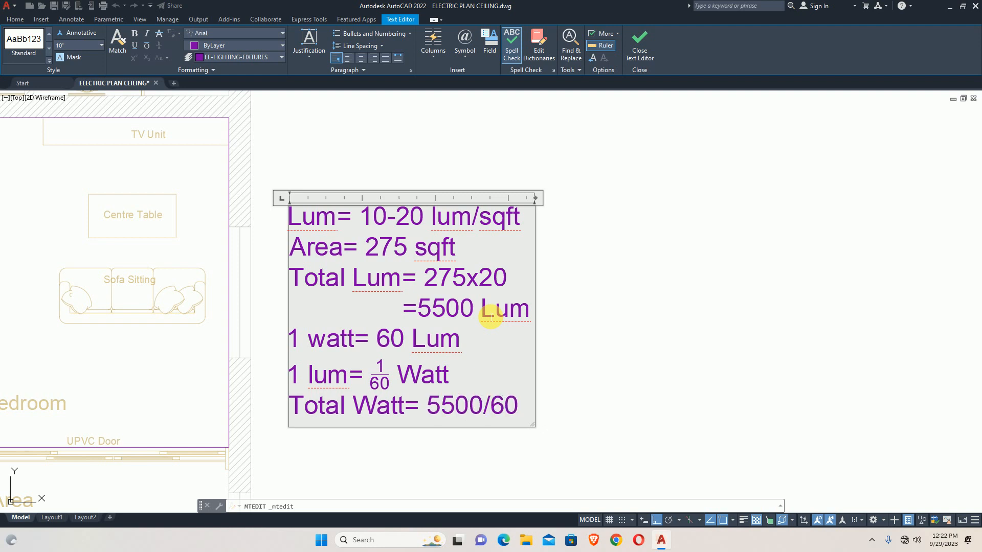
Enter the result "=91 Aprox" on a new line indented beneath the stacked 5500/60 fraction
{"action": "key", "text": "Return"}
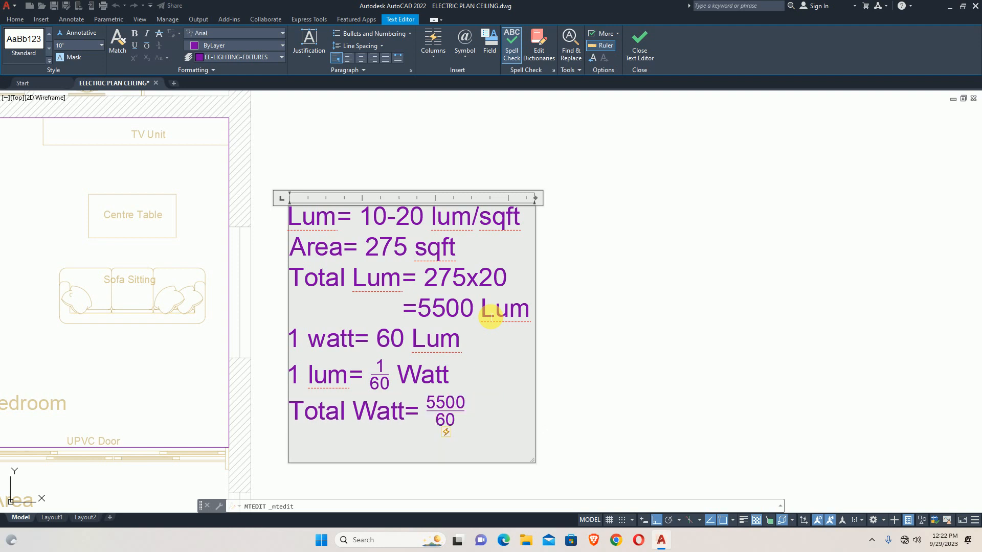
{"action": "type", "text": "="}
{"action": "key", "text": "BackSpace"}
{"action": "type", "text": "=90 Apro"}
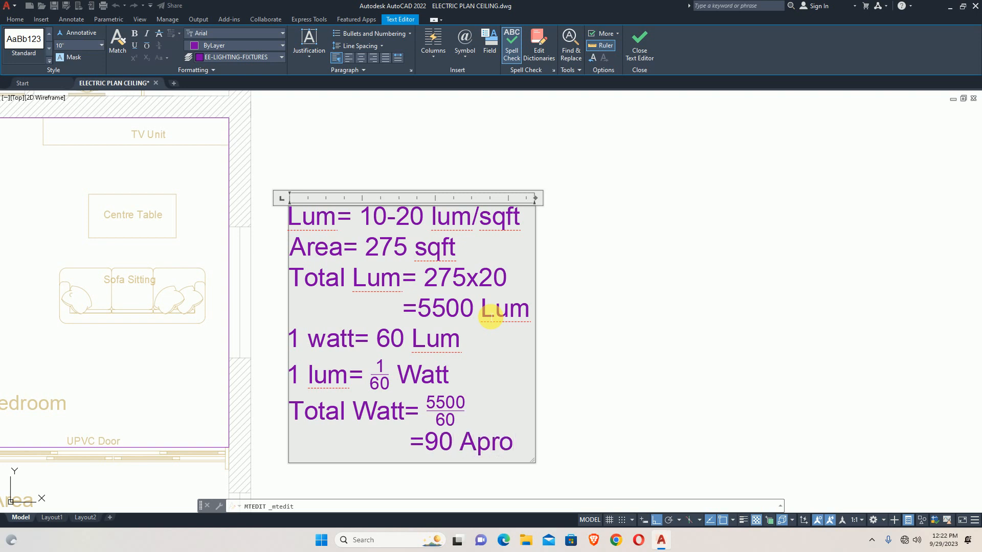
{"action": "type", "text": "x"}
{"action": "left_click", "coordinate": [438, 443]}
{"action": "key", "text": "Delete"}
{"action": "type", "text": "1"}
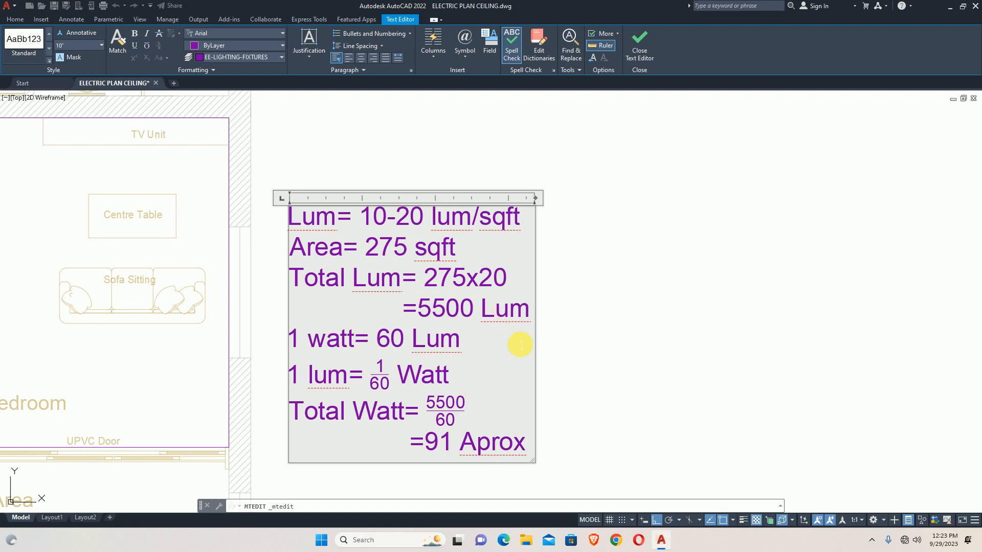
Widen the note's text box slightly and keep "=91 Aprox" together on one line
{"action": "key", "text": "Return"}
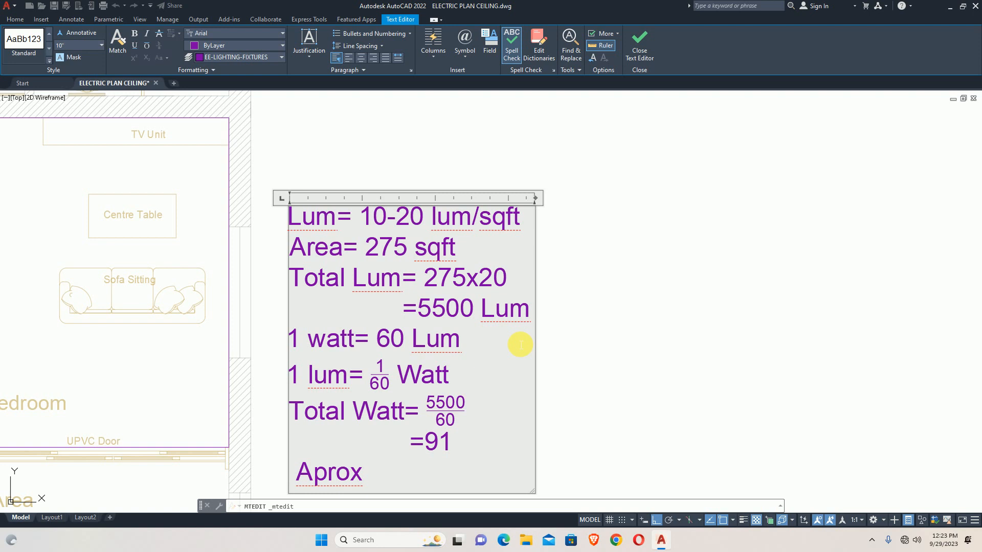
{"action": "left_click_drag", "start_coordinate": [537, 197], "coordinate": [585, 203]}
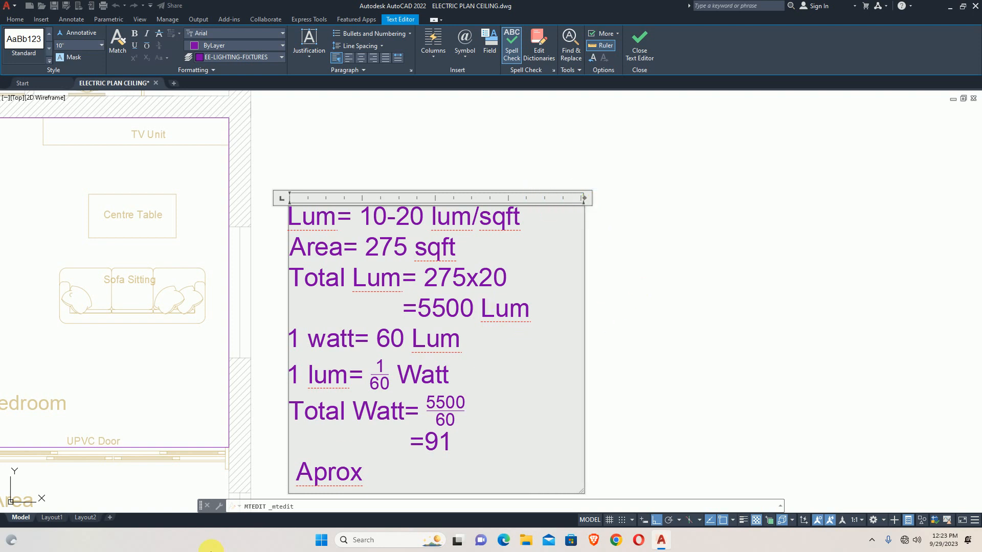
{"action": "key", "text": "BackSpace"}
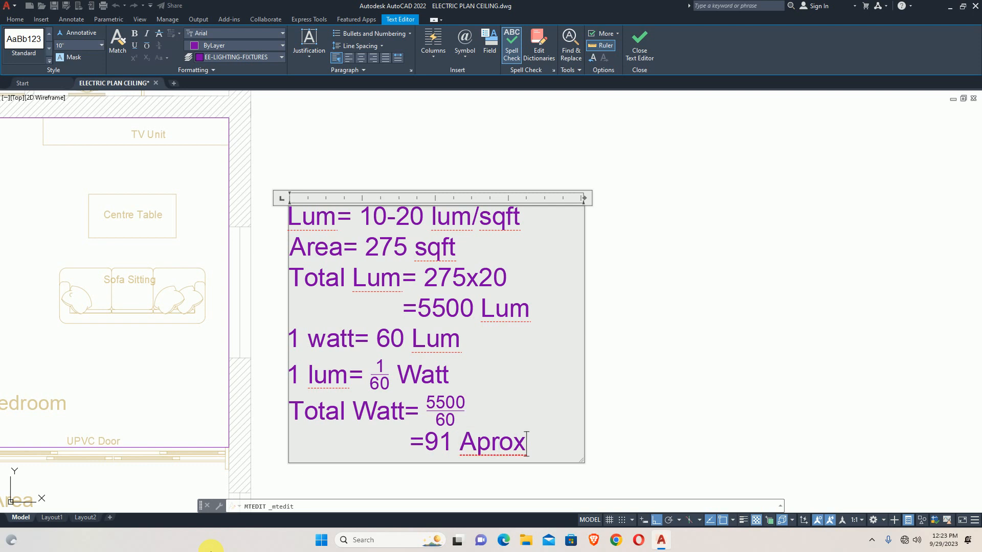
Calculate 90 divided by 15 in the Windows Calculator, close it, and finish editing the lumen and wattage note
{"action": "key", "text": "Return"}
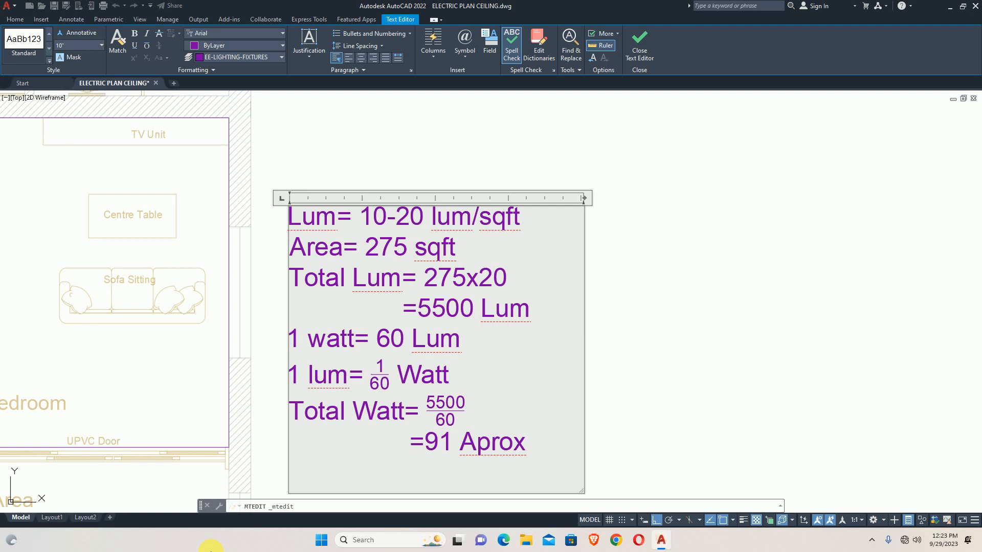
{"action": "key", "text": "super+r"}
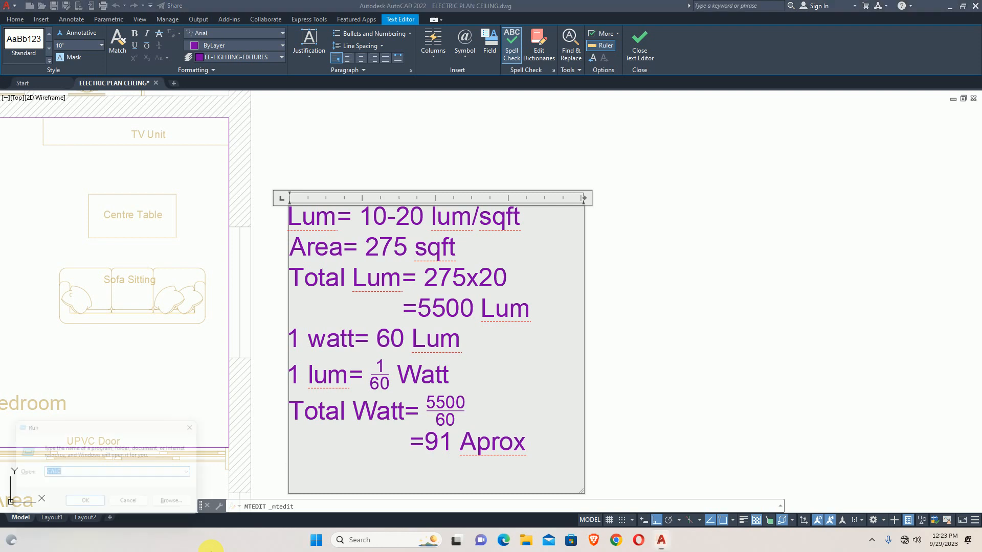
{"action": "type", "text": "calc"}
{"action": "key", "text": "Return"}
{"action": "type", "text": "90"}
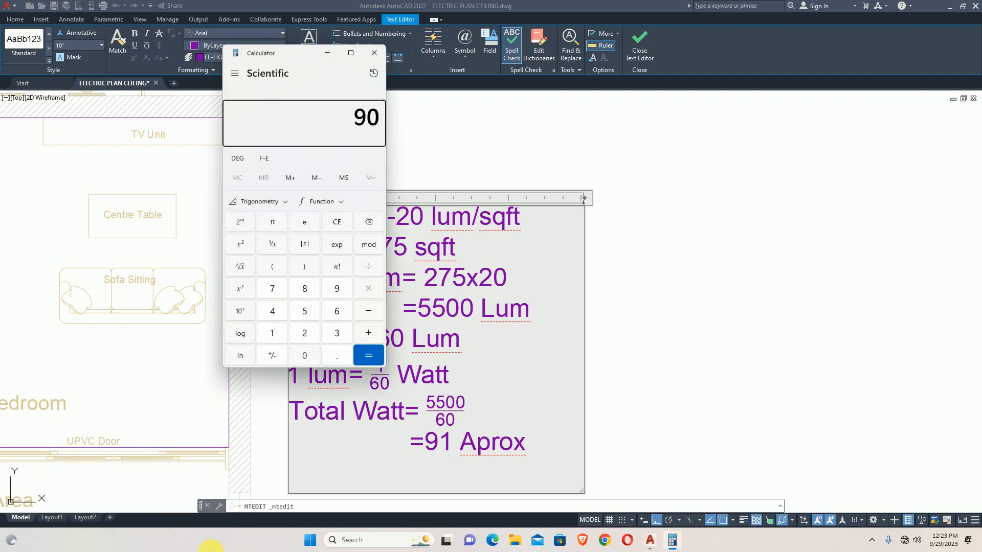
{"action": "type", "text": "/5"}
{"action": "key", "text": "BackSpace"}
{"action": "type", "text": "15"}
{"action": "key", "text": "Return"}
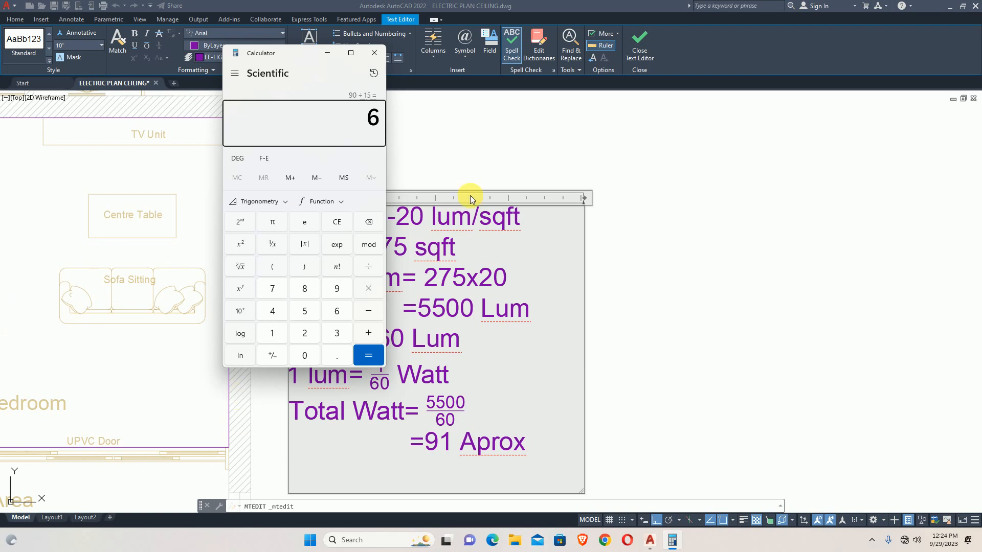
{"action": "left_click", "coordinate": [371, 53]}
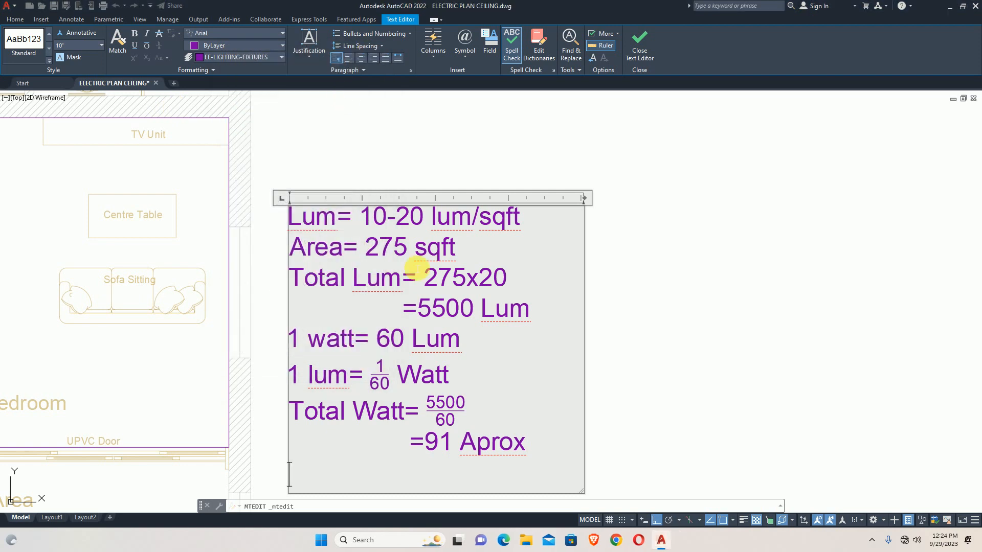
{"action": "left_click", "coordinate": [676, 334]}
Offset the bedroom's boundary rectangle 18 inches inward
{"action": "scroll", "coordinate": [526, 329], "scroll_direction": "down", "scroll_amount": 5}
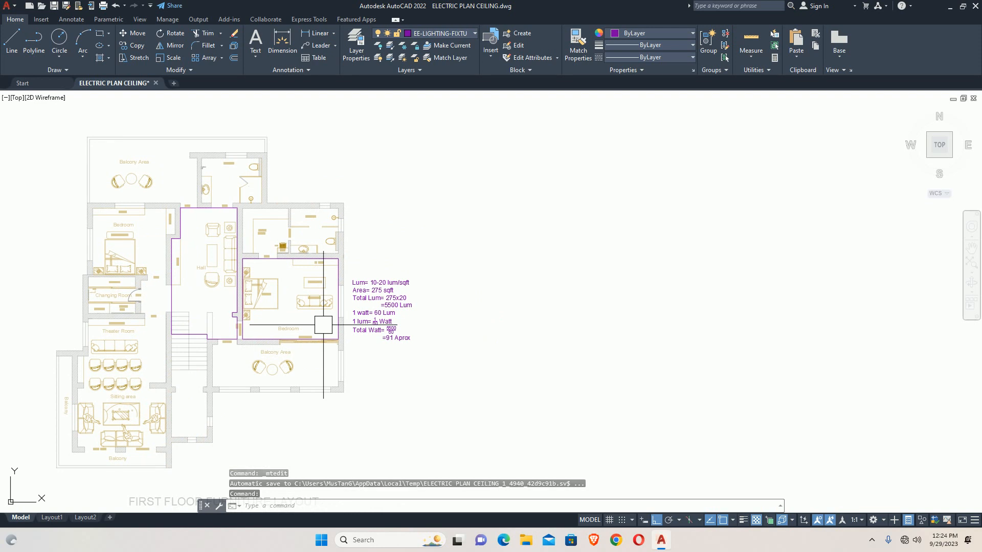
{"action": "scroll", "coordinate": [272, 327], "scroll_direction": "up", "scroll_amount": 4}
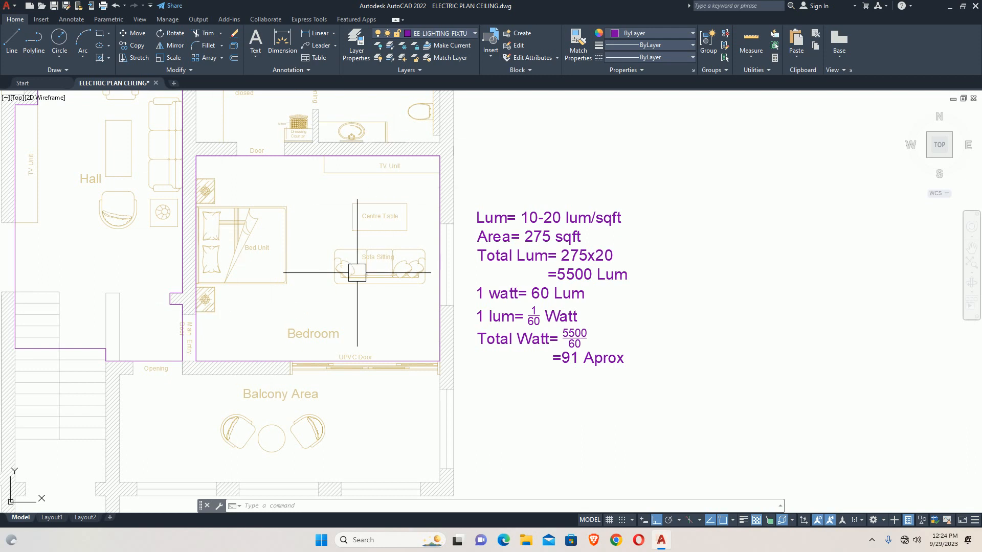
{"action": "middle_click_drag", "start_coordinate": [316, 276], "coordinate": [320, 319]}
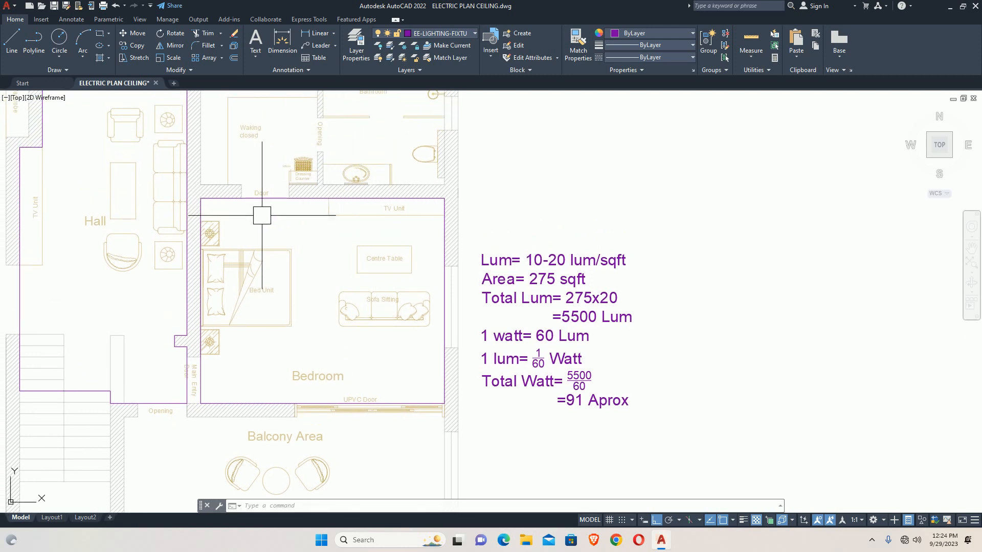
{"action": "type", "text": "o"}
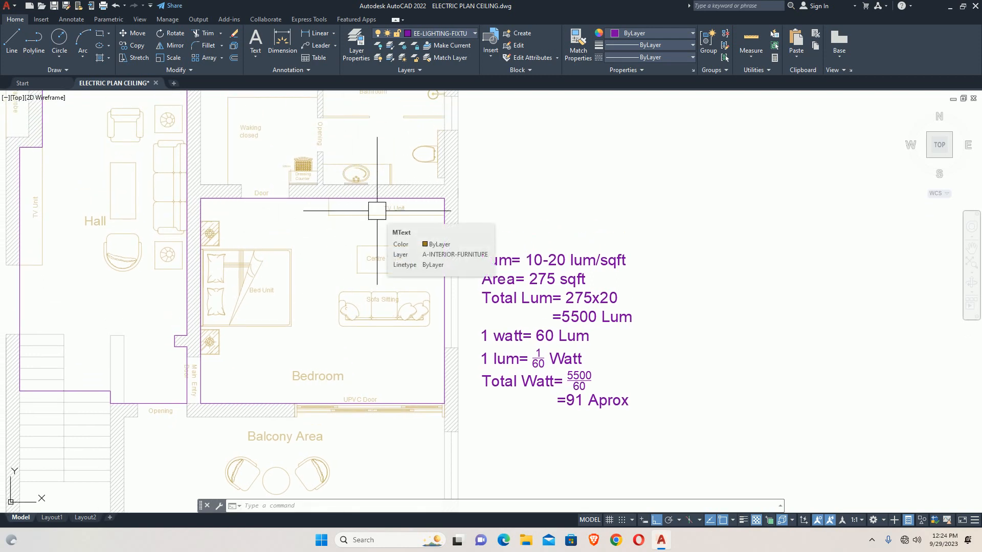
{"action": "key", "text": "Return"}
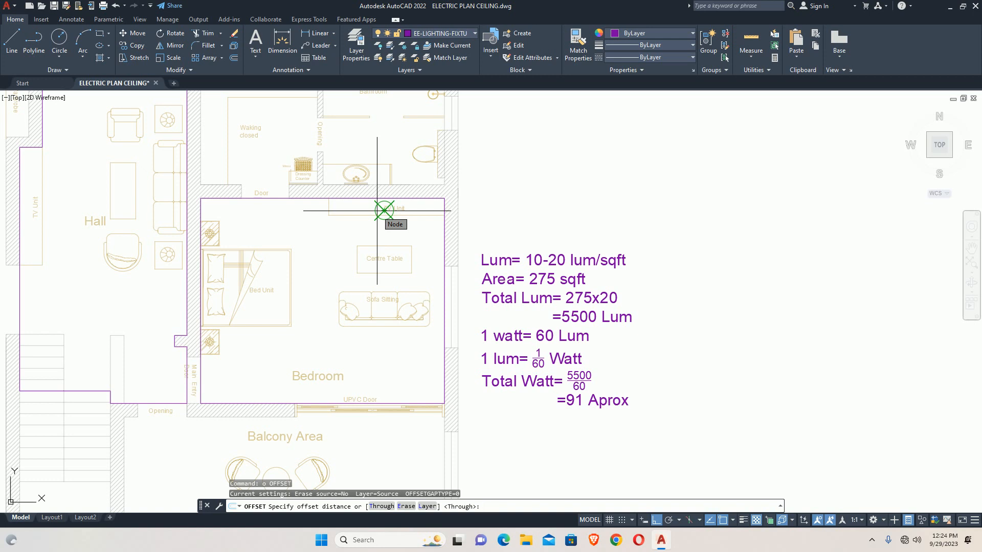
{"action": "type", "text": "18"}
{"action": "key", "text": "Return"}
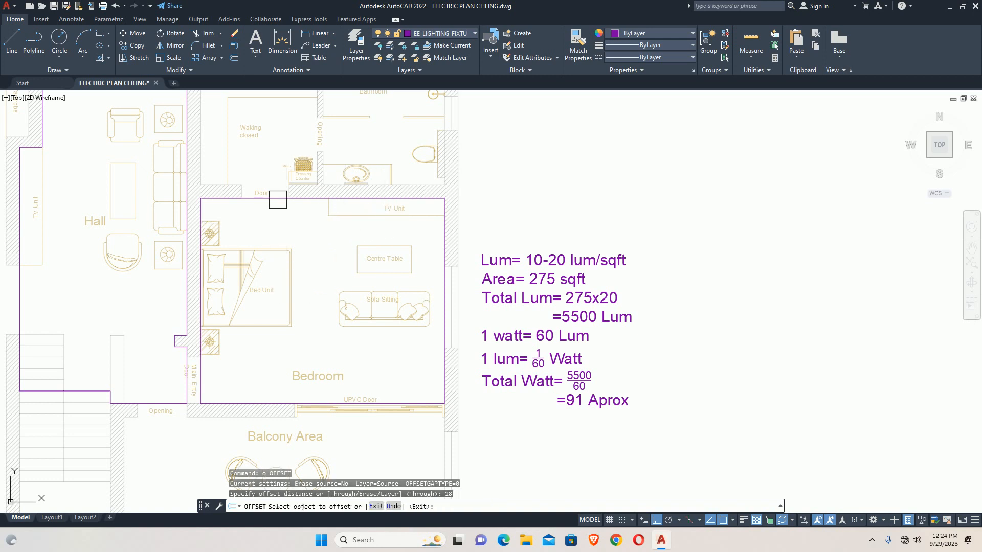
{"action": "left_click", "coordinate": [272, 198]}
{"action": "left_click", "coordinate": [287, 229]}
{"action": "key", "text": "Escape"}
{"action": "key", "text": "Escape"}
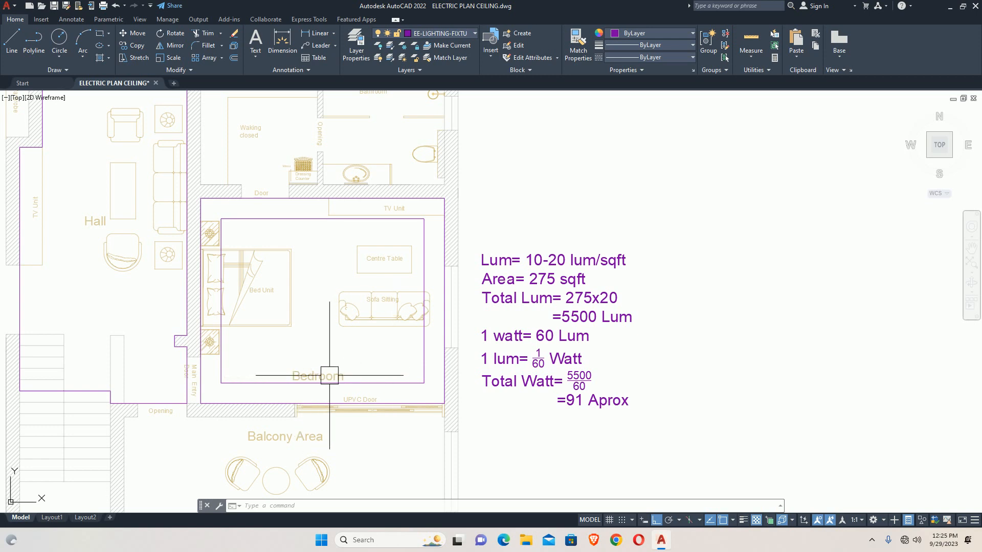
Offset the bedroom's boundary rectangle 24 inches inward and erase the 18-inch offset rectangle
{"action": "type", "text": "o"}
{"action": "key", "text": "Return"}
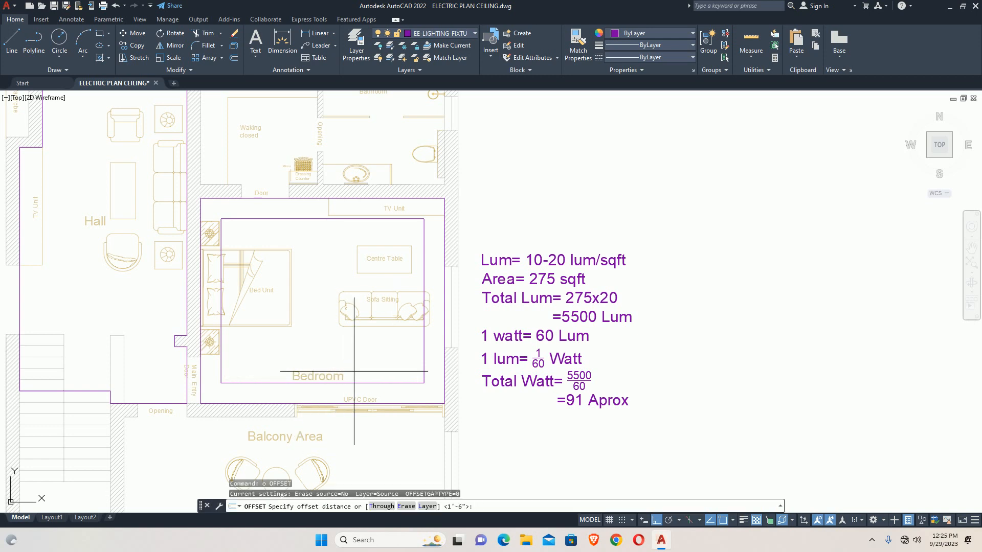
{"action": "type", "text": "24"}
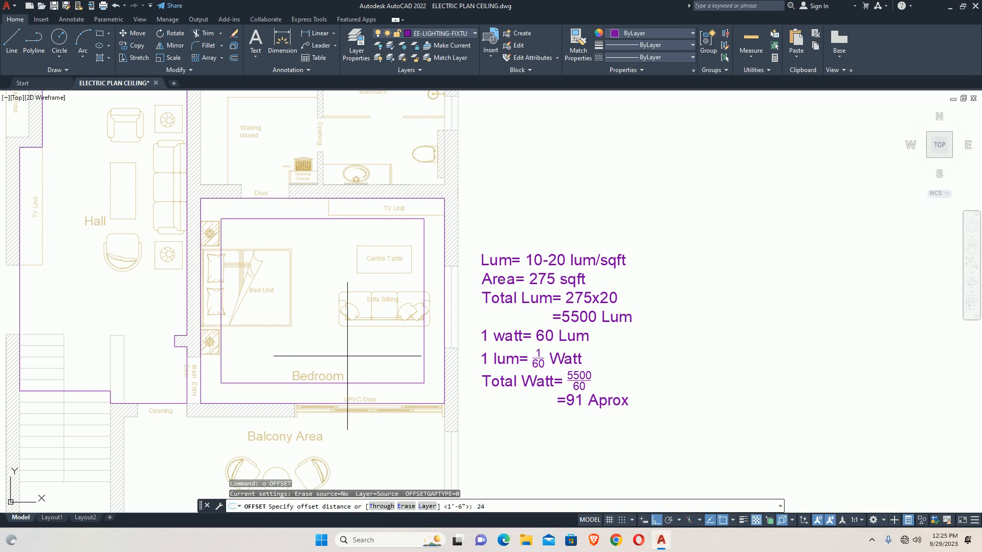
{"action": "key", "text": "Return"}
{"action": "scroll", "coordinate": [275, 204], "scroll_direction": "up", "scroll_amount": 4}
{"action": "left_click", "coordinate": [276, 198]}
{"action": "left_click", "coordinate": [282, 235]}
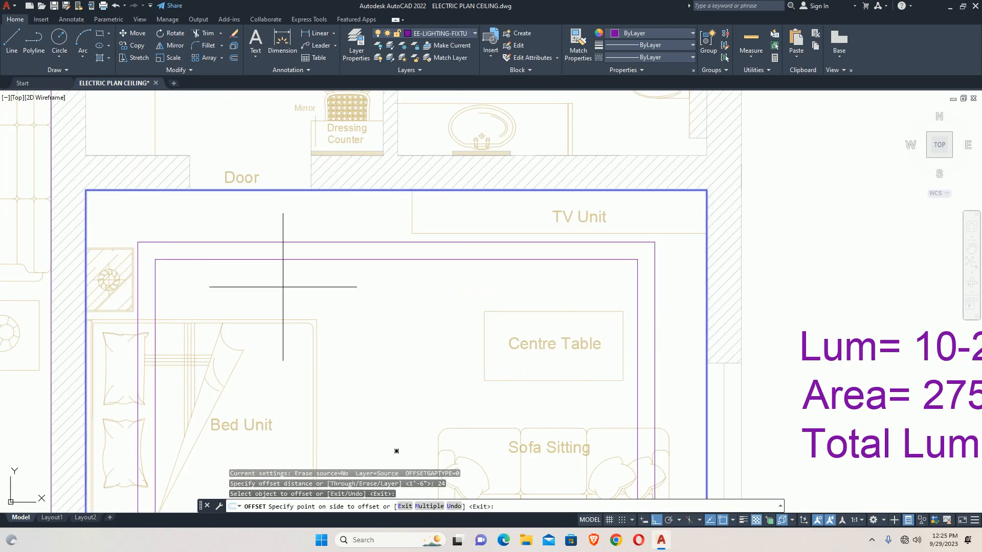
{"action": "key", "text": "Escape"}
{"action": "left_click", "coordinate": [249, 242]}
{"action": "key", "text": "Delete"}
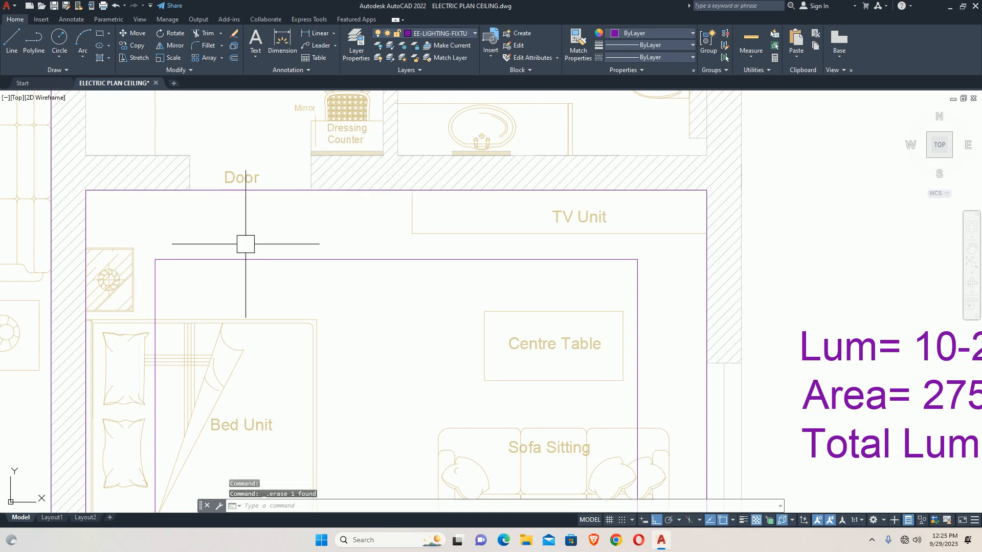
{"action": "scroll", "coordinate": [246, 244], "scroll_direction": "down", "scroll_amount": 4}
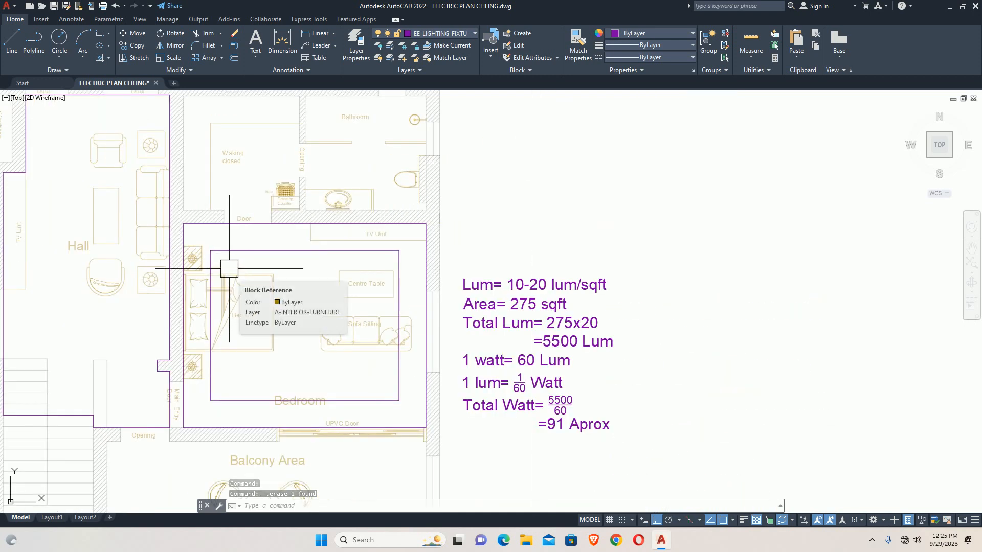
{"action": "type", "text": "o"}
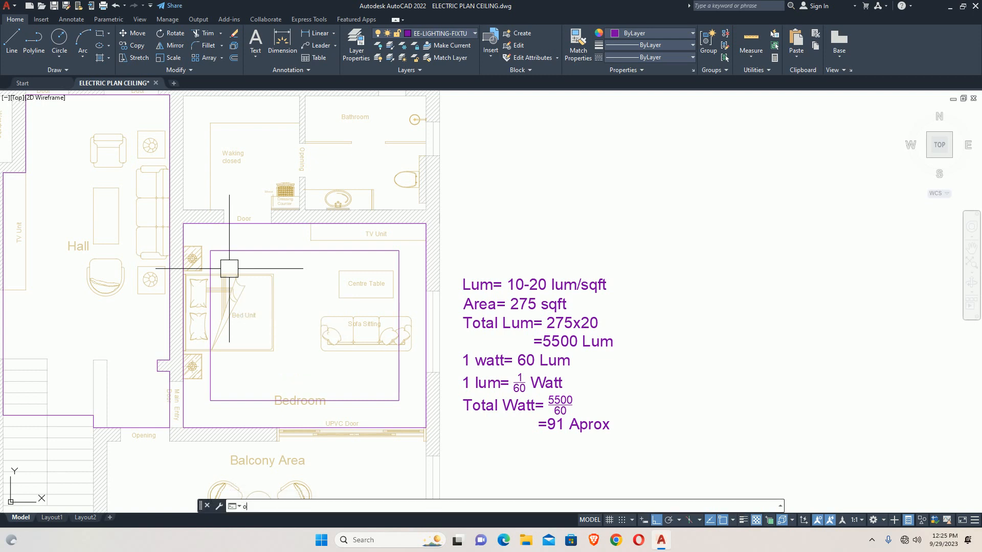
{"action": "key", "text": "Return"}
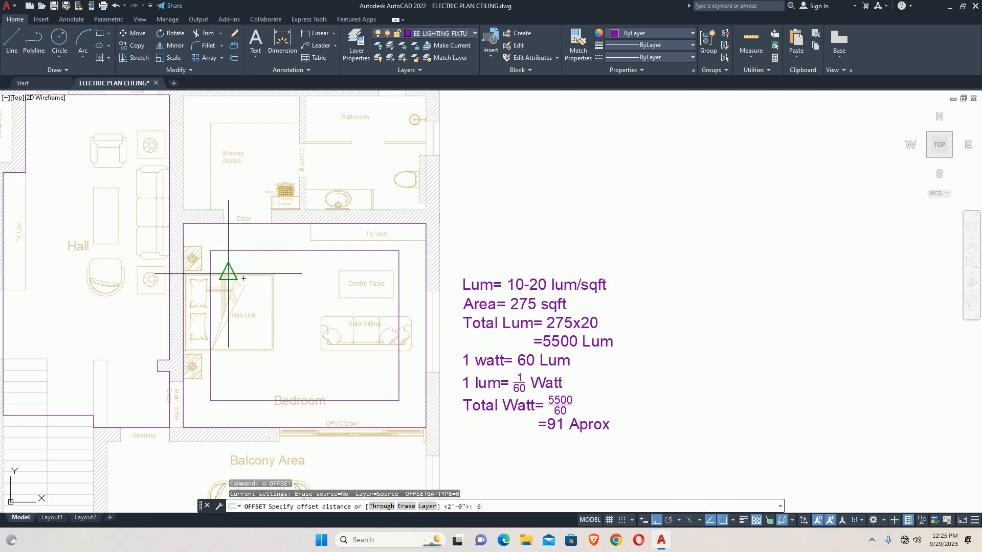
{"action": "type", "text": "6"}
{"action": "key", "text": "Return"}
{"action": "left_click", "coordinate": [265, 250]}
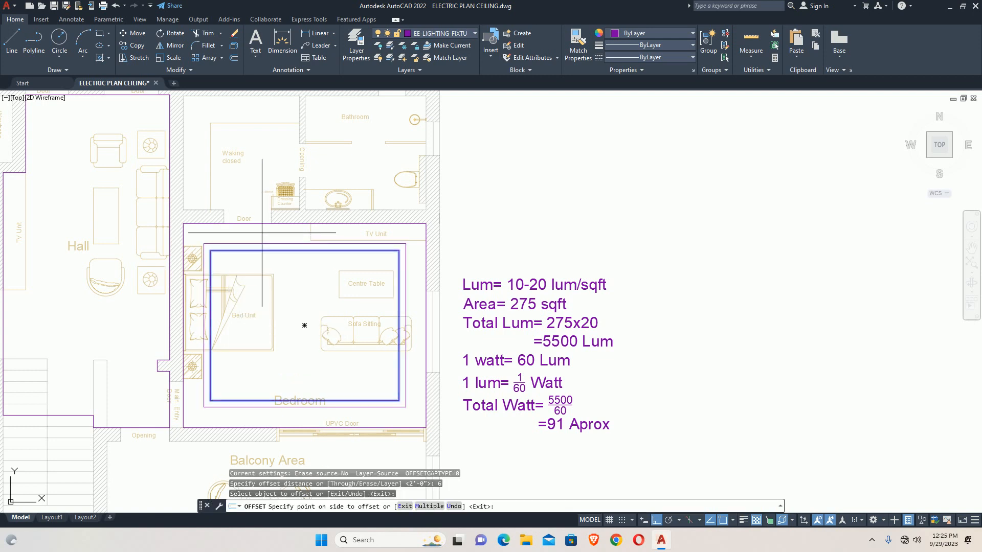
{"action": "key", "text": "Escape"}
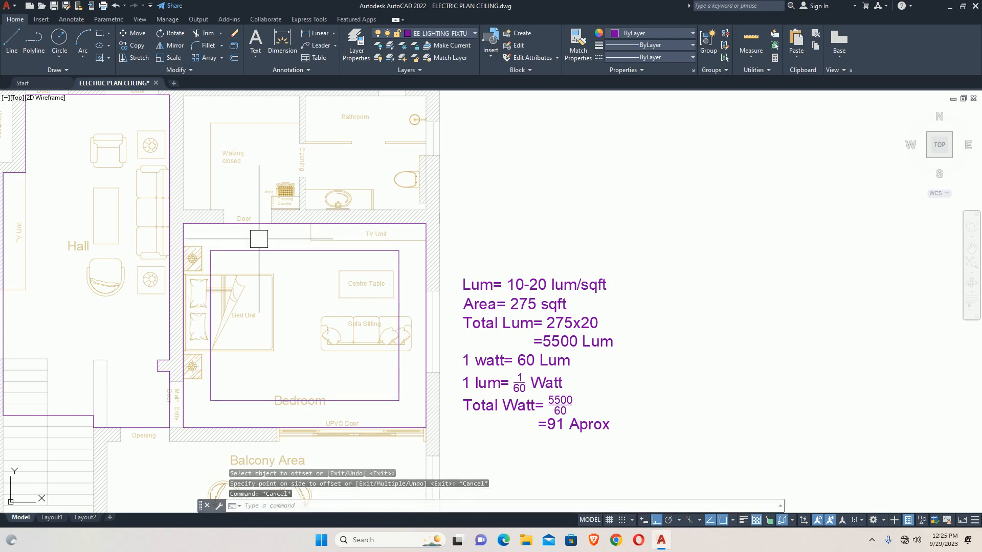
Offset the bedroom's inner ceiling rectangle 9 inches outward, toward the walls
{"action": "key", "text": "Return"}
{"action": "key", "text": "Return"}
{"action": "left_click", "coordinate": [255, 250]}
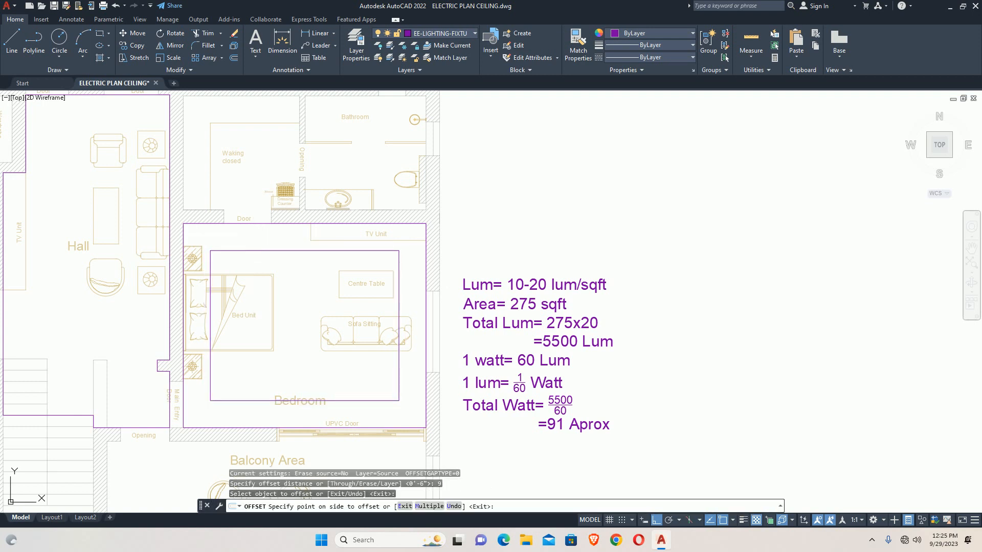
{"action": "left_click", "coordinate": [254, 232]}
{"action": "key", "text": "Escape"}
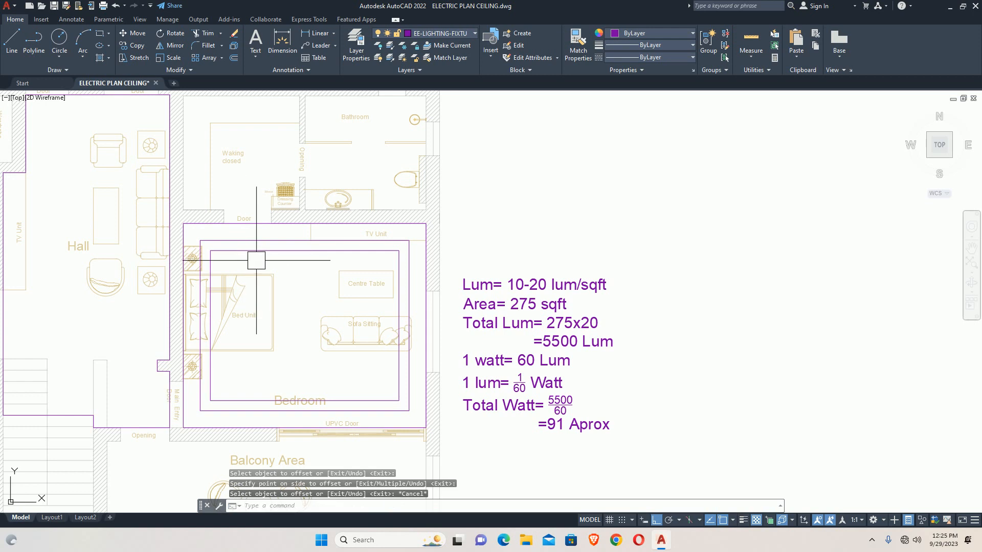
{"action": "scroll", "coordinate": [263, 250], "scroll_direction": "up", "scroll_amount": 5}
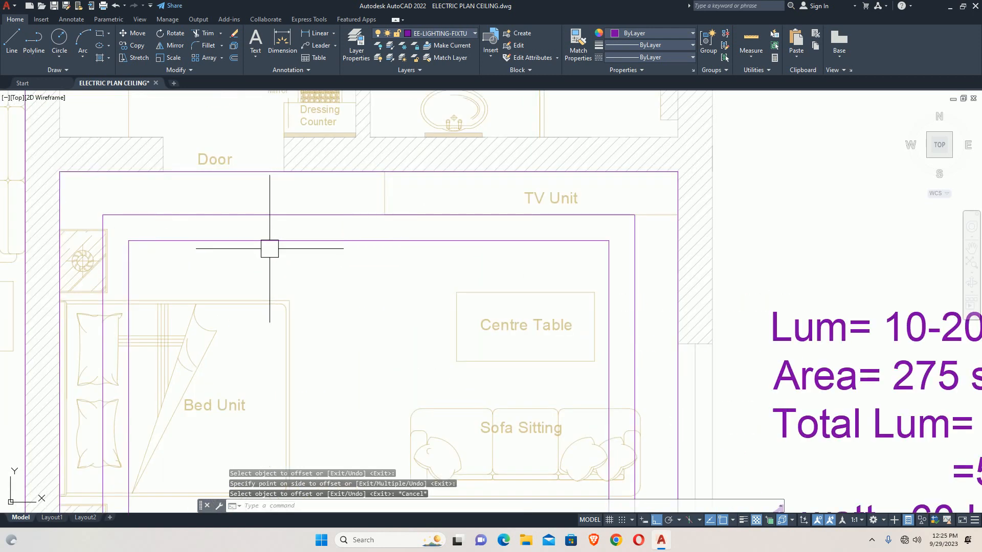
{"action": "key", "text": "Escape"}
{"action": "scroll", "coordinate": [258, 253], "scroll_direction": "down", "scroll_amount": 4}
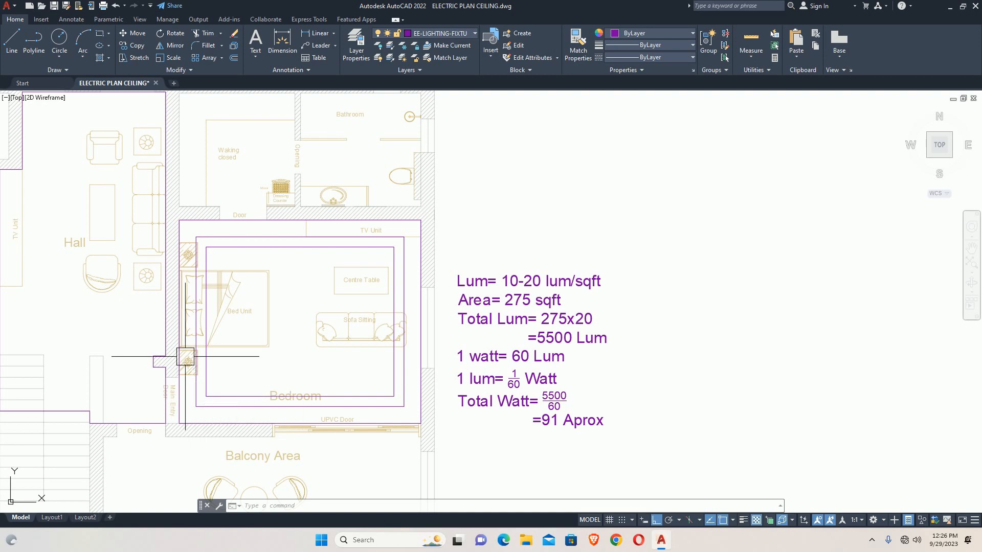
{"action": "middle_click_drag", "start_coordinate": [196, 304], "coordinate": [197, 315]}
{"action": "key", "text": "Escape"}
{"action": "key", "text": "Escape"}
{"action": "key", "text": "Escape"}
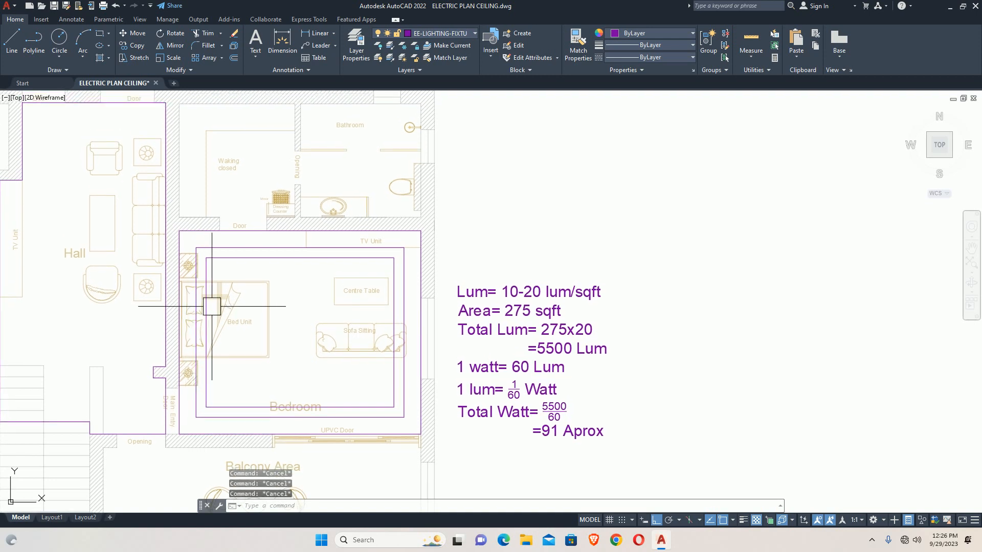
{"action": "type", "text": "c"}
{"action": "key", "text": "Return"}
{"action": "middle_click_drag", "start_coordinate": [445, 325], "coordinate": [342, 372]}
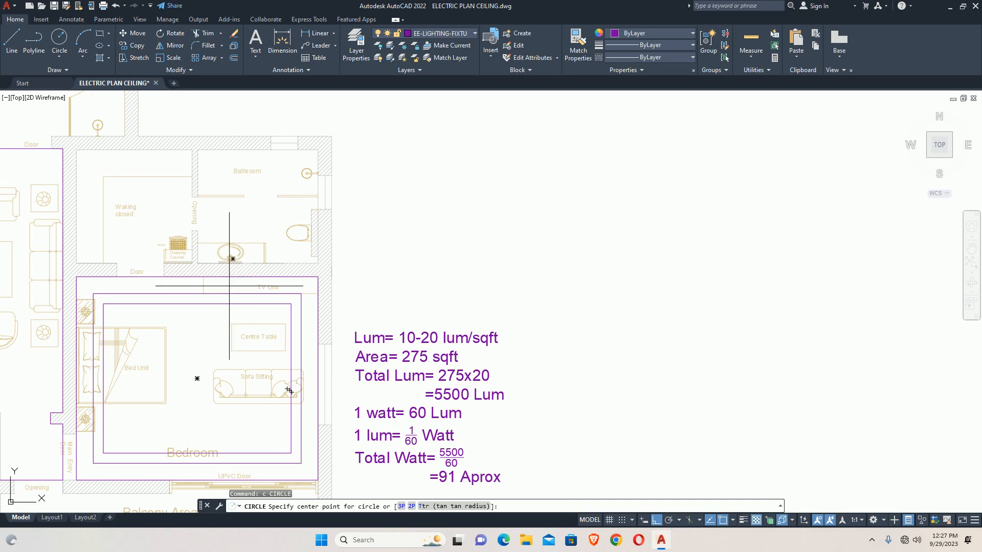
{"action": "scroll", "coordinate": [260, 231], "scroll_direction": "down", "scroll_amount": 2}
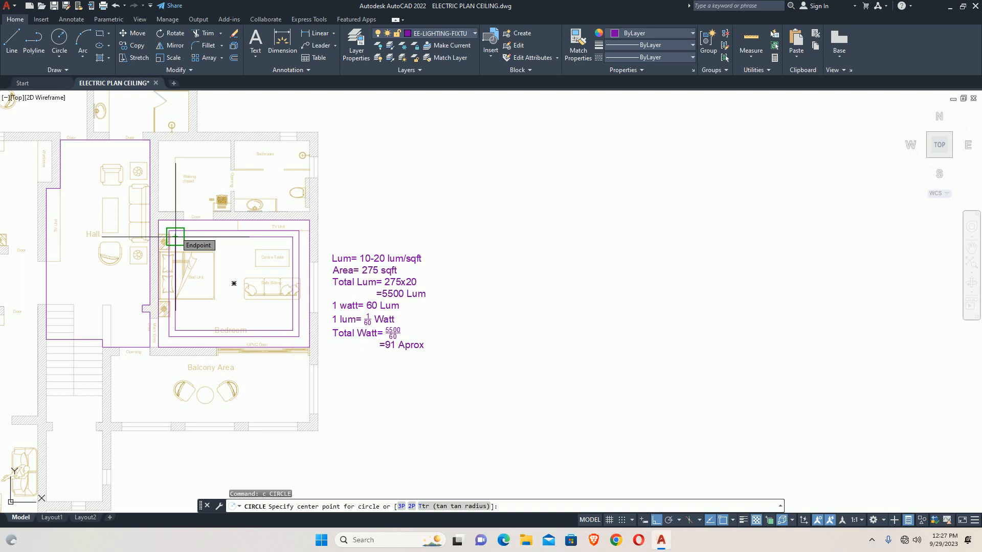
{"action": "scroll", "coordinate": [183, 230], "scroll_direction": "up", "scroll_amount": 4}
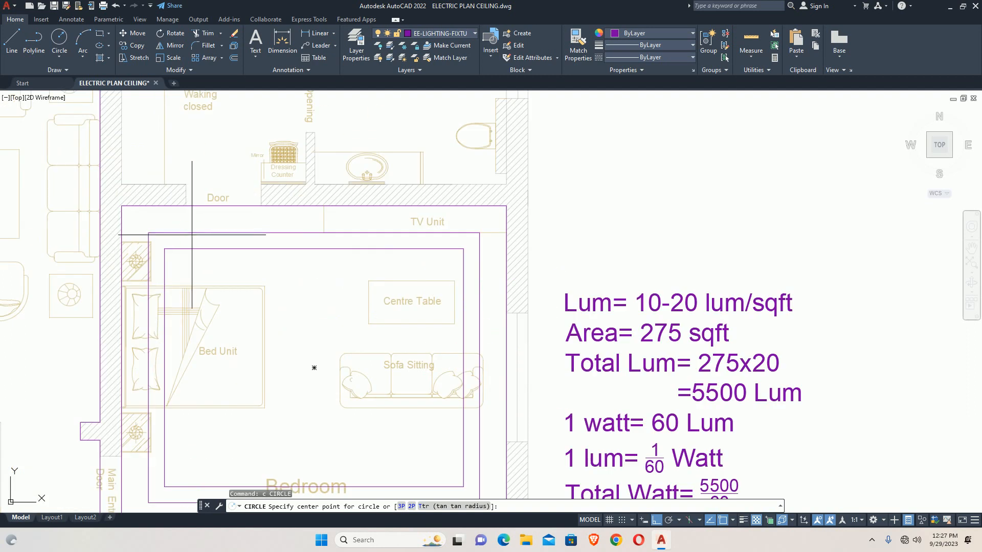
{"action": "key", "text": "Escape"}
Draw a 3-inch-diameter circle in the empty area above the lumen calculation note, outside the bedroom wall
{"action": "scroll", "coordinate": [219, 241], "scroll_direction": "down", "scroll_amount": 3}
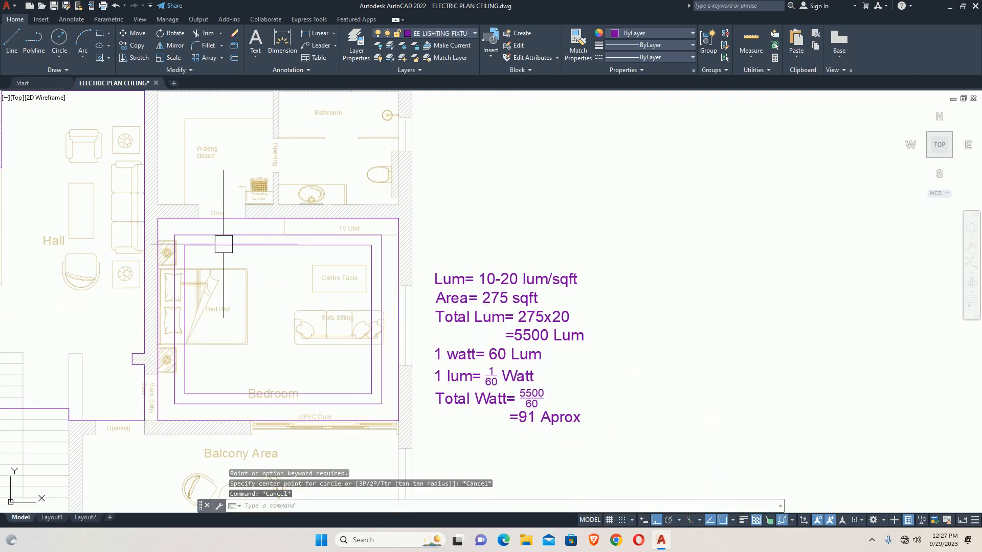
{"action": "type", "text": "c"}
{"action": "key", "text": "Return"}
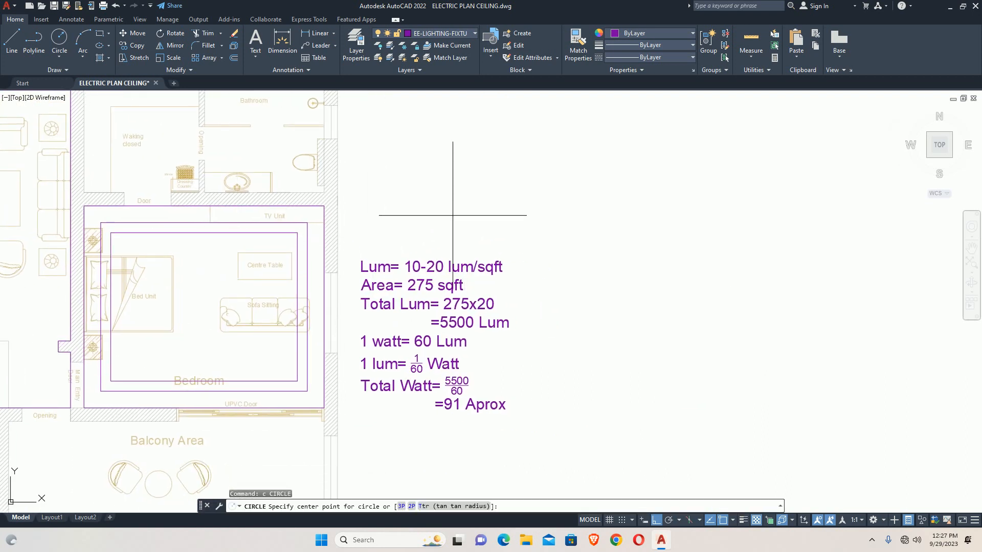
{"action": "scroll", "coordinate": [380, 214], "scroll_direction": "up", "scroll_amount": 2}
{"action": "left_click", "coordinate": [396, 210]}
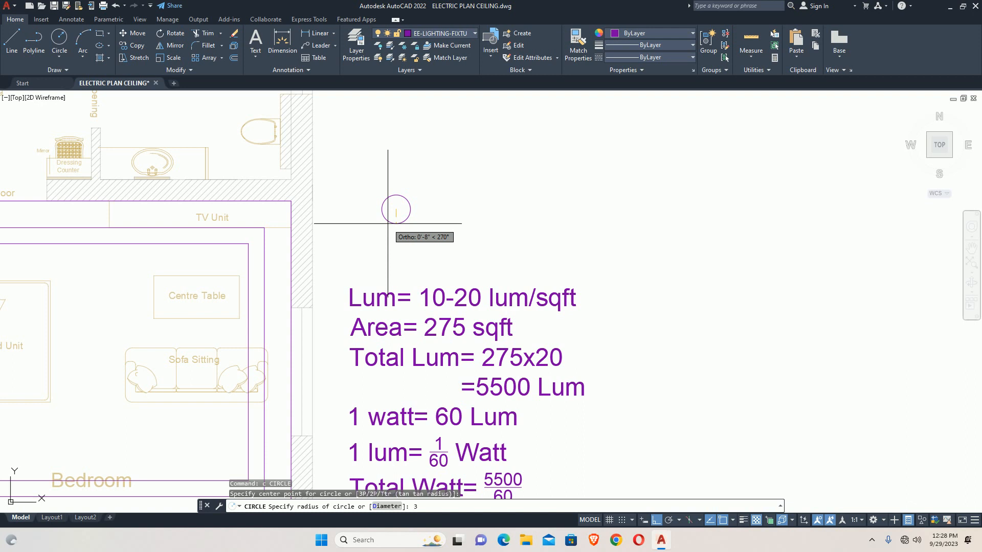
{"action": "key", "text": "BackSpace"}
{"action": "type", "text": "d"}
{"action": "key", "text": "Return"}
{"action": "type", "text": "3"}
{"action": "key", "text": "Return"}
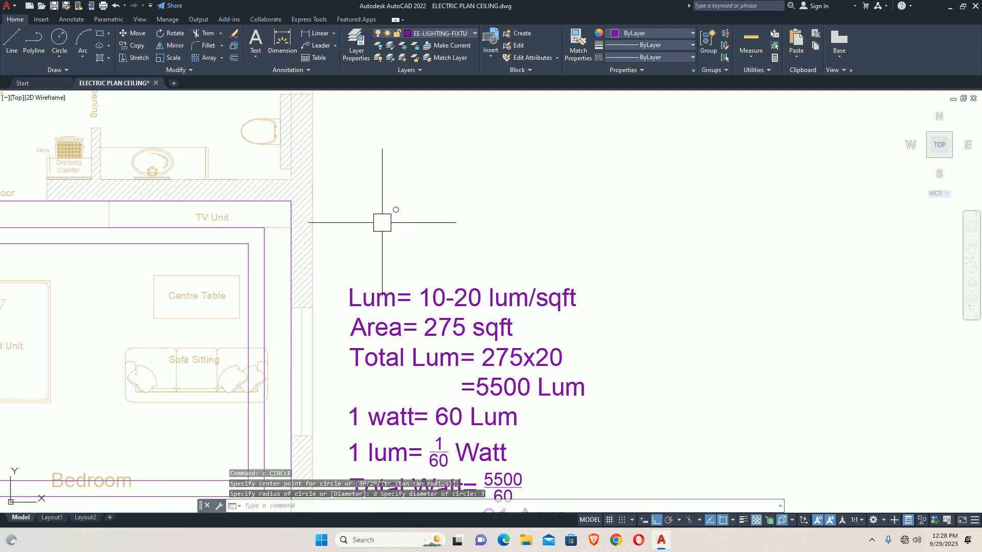
Offset the 3-inch-diameter circle 0.5 inch outward to form a concentric light symbol
{"action": "scroll", "coordinate": [393, 214], "scroll_direction": "up", "scroll_amount": 10}
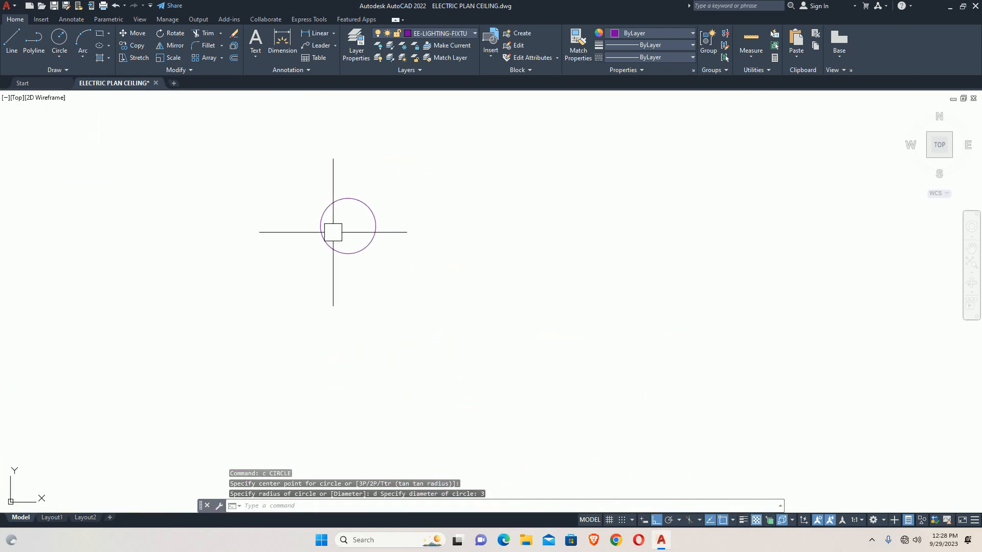
{"action": "type", "text": "o"}
{"action": "key", "text": "Return"}
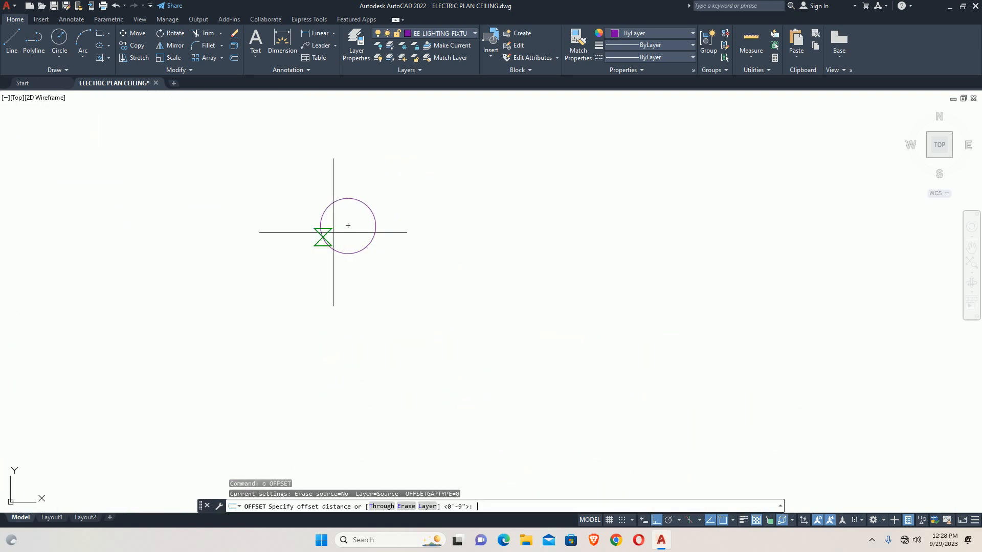
{"action": "type", "text": ".5"}
{"action": "key", "text": "Return"}
{"action": "left_click", "coordinate": [322, 240]}
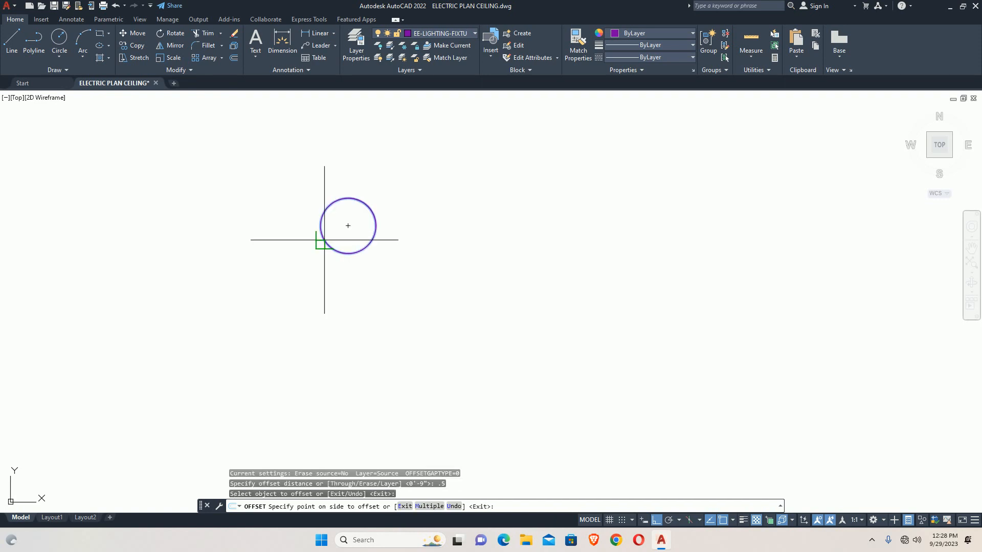
{"action": "left_click", "coordinate": [277, 274]}
{"action": "key", "text": "Escape"}
{"action": "key", "text": "Escape"}
Start a block definition for the light symbol with the name "surface light 9 watt- 3 inches"
{"action": "scroll", "coordinate": [325, 280], "scroll_direction": "down", "scroll_amount": 4}
{"action": "middle_click_drag", "start_coordinate": [325, 280], "coordinate": [380, 269]}
{"action": "type", "text": "b"}
{"action": "key", "text": "Return"}
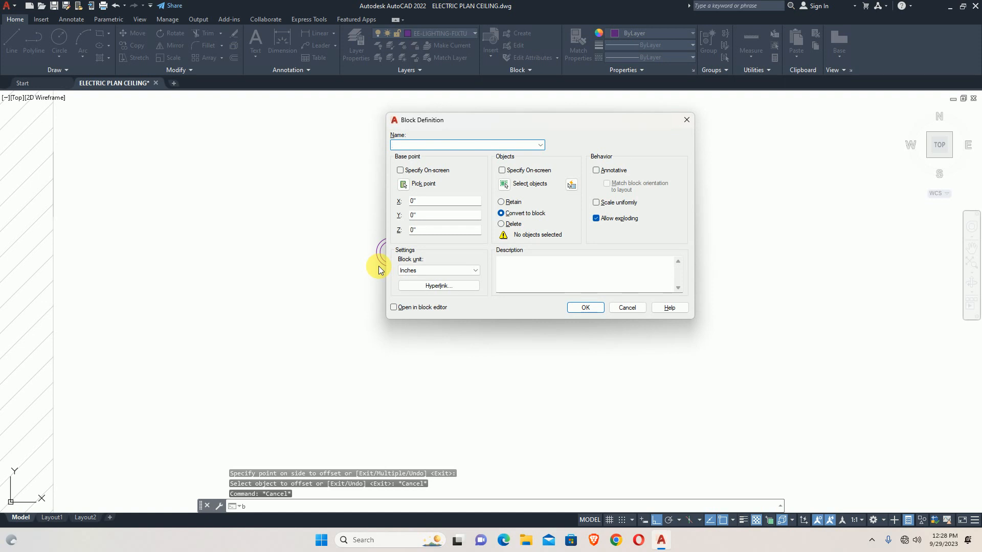
{"action": "type", "text": "c"}
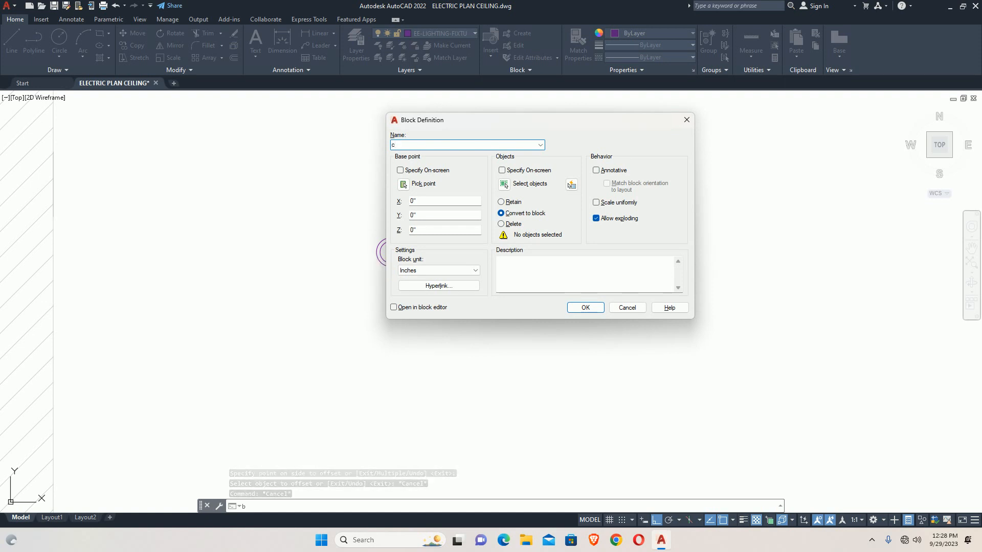
{"action": "key", "text": "BackSpace"}
{"action": "type", "text": "su"}
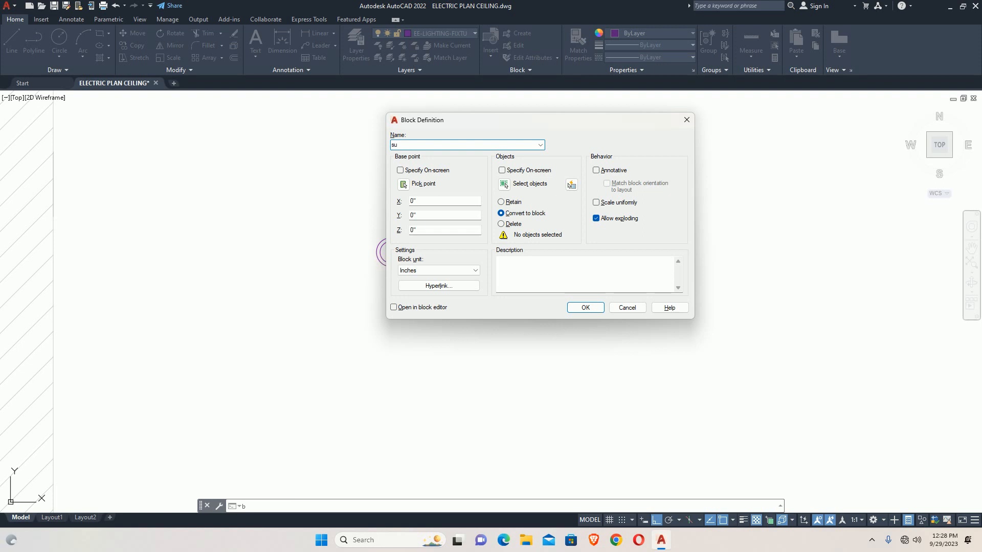
{"action": "key", "text": "BackSpace"}
{"action": "key", "text": "BackSpace"}
{"action": "type", "text": "surface"}
{"action": "key", "text": "Left"}
{"action": "key", "text": "Left"}
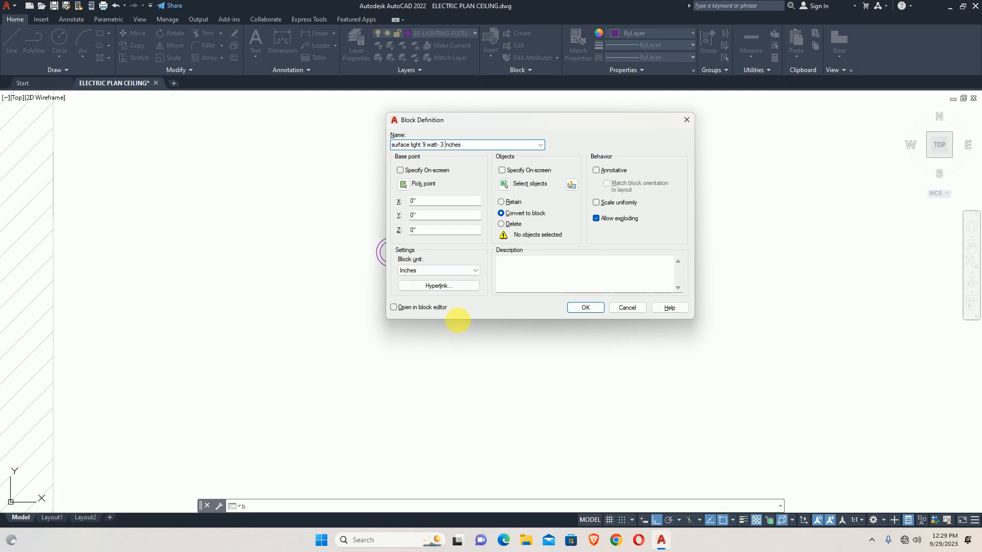
Define the block from both concentric circles, with its base point at their common centre
{"action": "left_click", "coordinate": [504, 185]}
{"action": "left_click", "coordinate": [484, 204]}
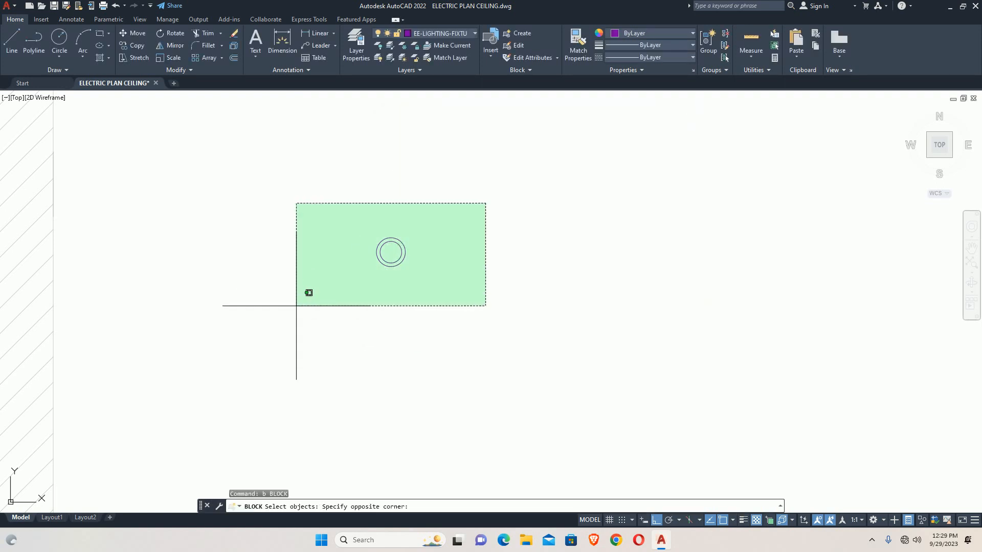
{"action": "left_click", "coordinate": [296, 305]}
{"action": "left_click", "coordinate": [403, 184]}
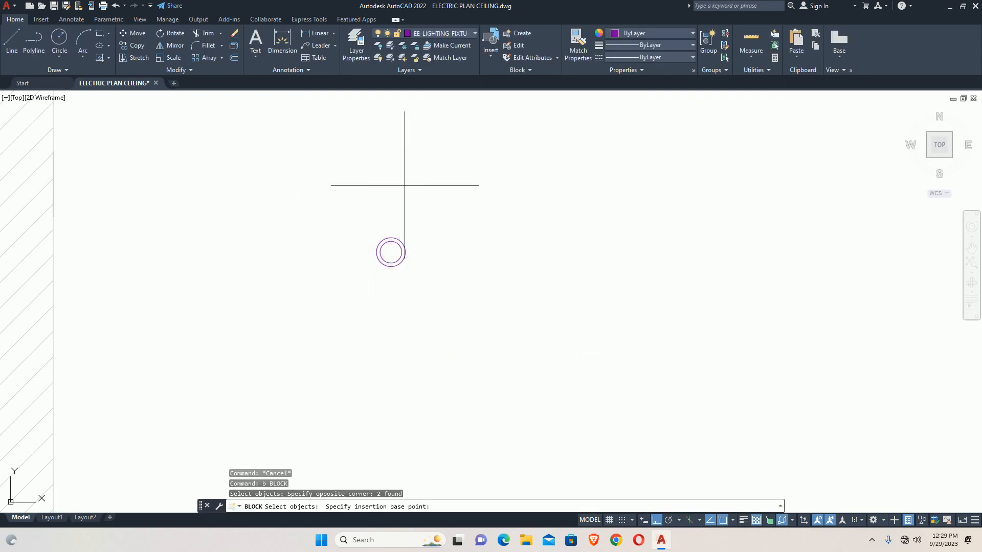
{"action": "scroll", "coordinate": [389, 258], "scroll_direction": "up", "scroll_amount": 5}
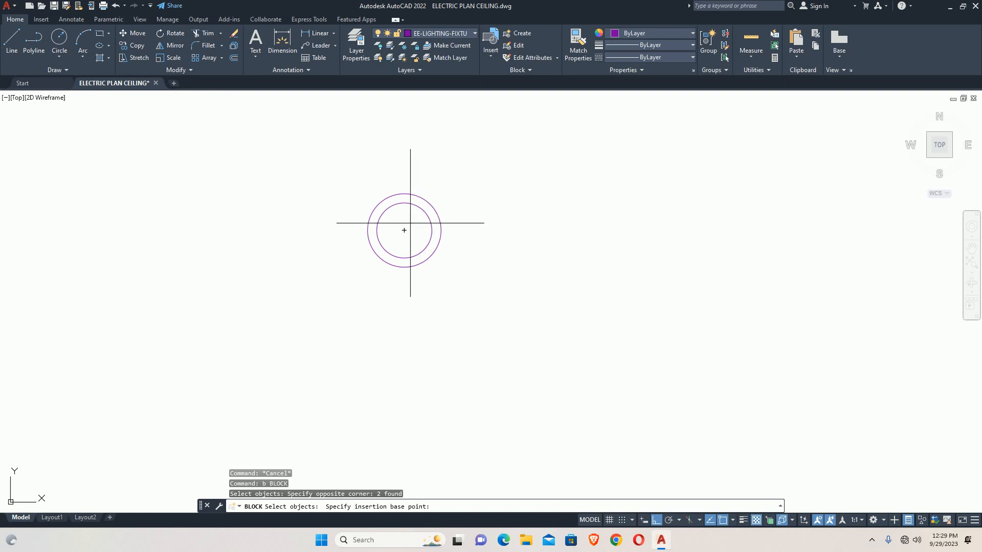
{"action": "left_click", "coordinate": [403, 231]}
{"action": "left_click", "coordinate": [581, 307]}
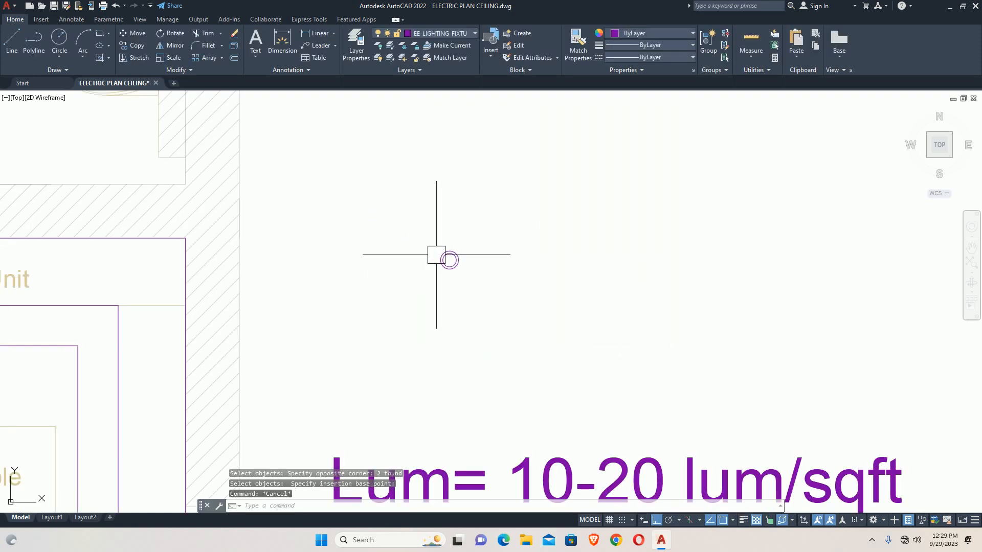
Move the light block by its centre onto the upper-left corner of the bedroom's middle ceiling rectangle
{"action": "left_click", "coordinate": [439, 259]}
{"action": "type", "text": "m"}
{"action": "key", "text": "Return"}
{"action": "scroll", "coordinate": [449, 270], "scroll_direction": "up", "scroll_amount": 4}
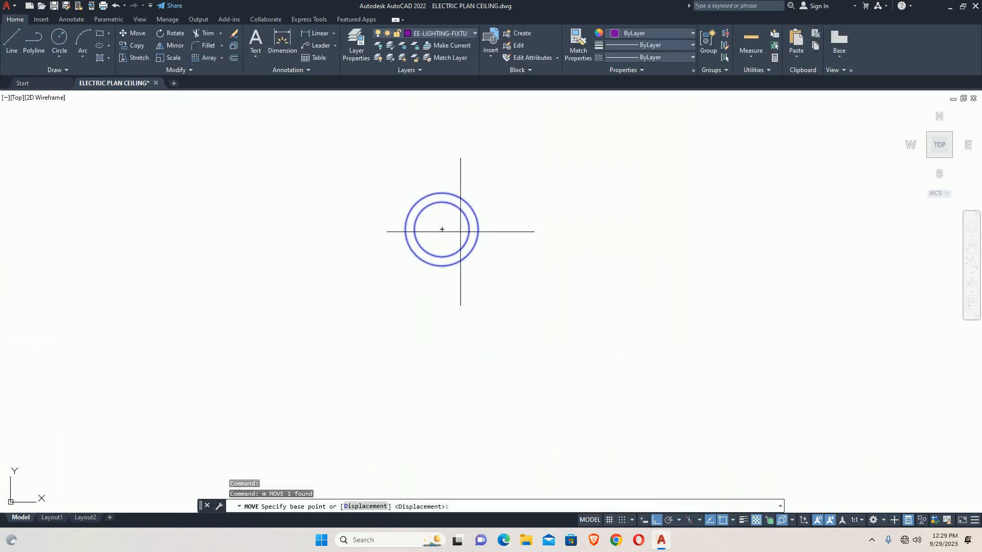
{"action": "left_click", "coordinate": [442, 229]}
{"action": "scroll", "coordinate": [396, 274], "scroll_direction": "down", "scroll_amount": 5}
{"action": "scroll", "coordinate": [608, 246], "scroll_direction": "up", "scroll_amount": 4}
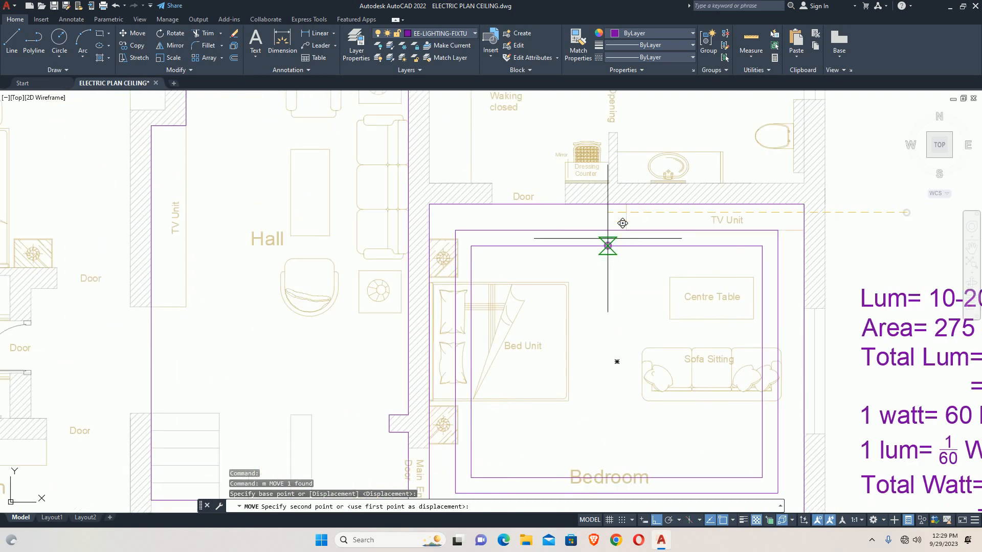
{"action": "key", "text": "Escape"}
{"action": "key", "text": "Escape"}
{"action": "scroll", "coordinate": [507, 261], "scroll_direction": "down", "scroll_amount": 4}
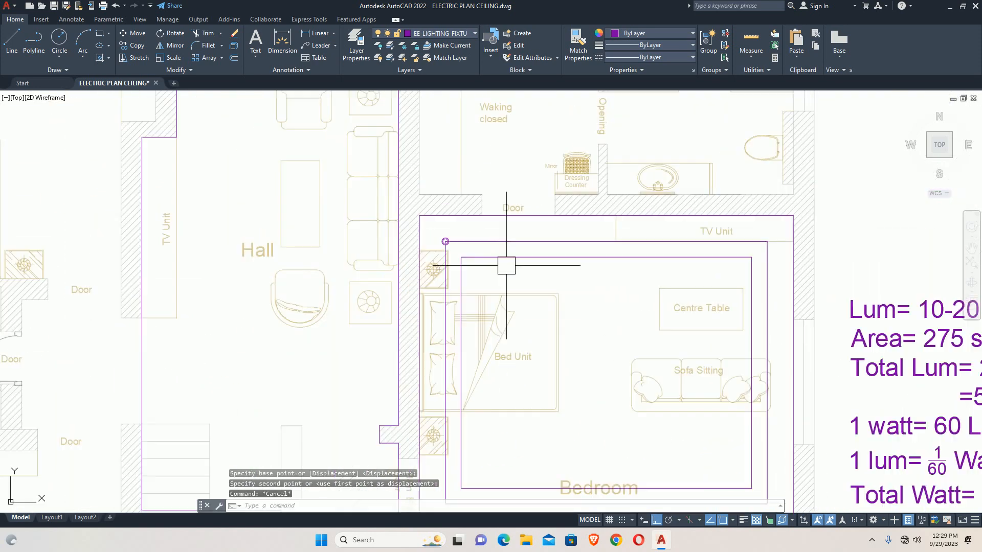
Draw a horizontal line across the bedroom's innermost ceiling rectangle, joining the midpoints of its left and right sides
{"action": "middle_click_drag", "start_coordinate": [510, 280], "coordinate": [435, 263]}
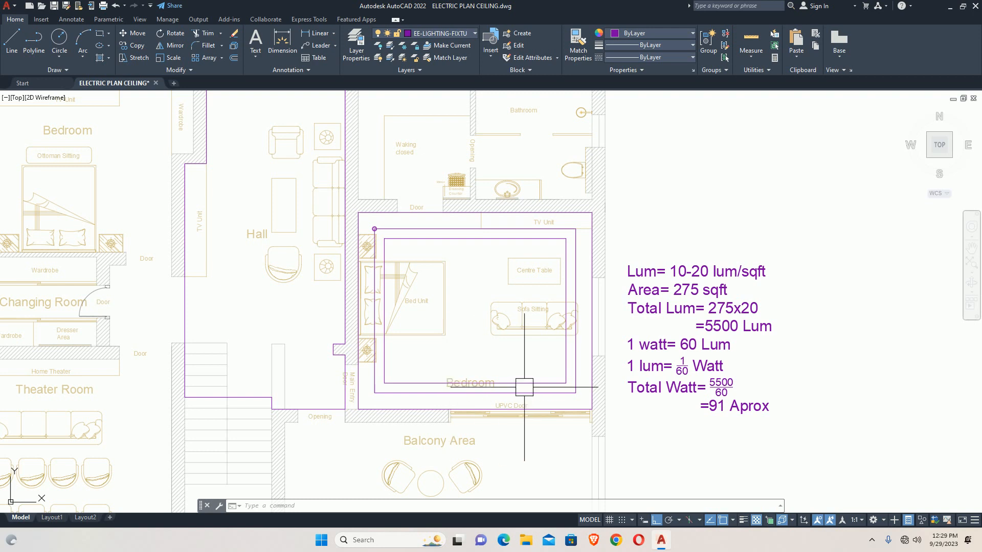
{"action": "scroll", "coordinate": [526, 388], "scroll_direction": "up", "scroll_amount": 2}
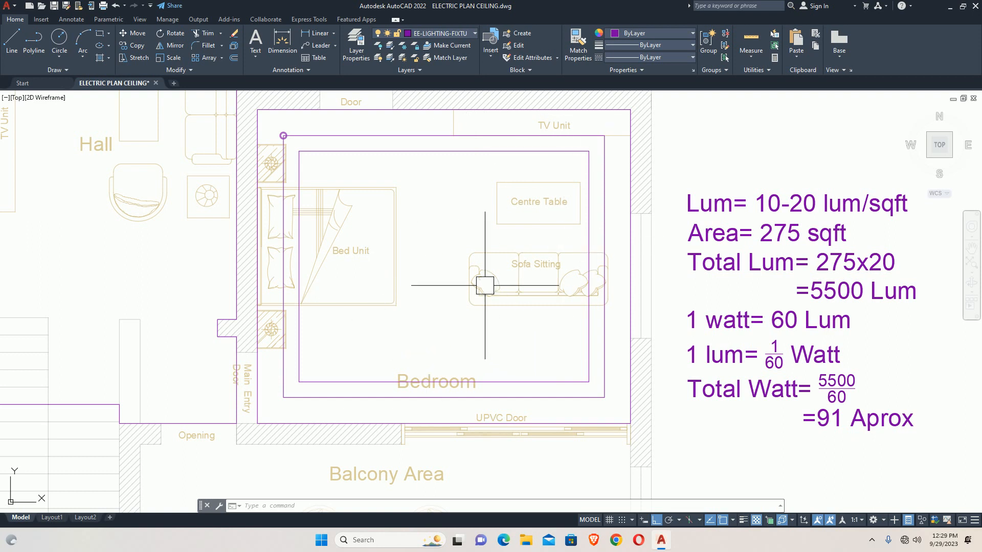
{"action": "middle_click_drag", "start_coordinate": [482, 286], "coordinate": [464, 289]}
{"action": "type", "text": "l"}
{"action": "key", "text": "Return"}
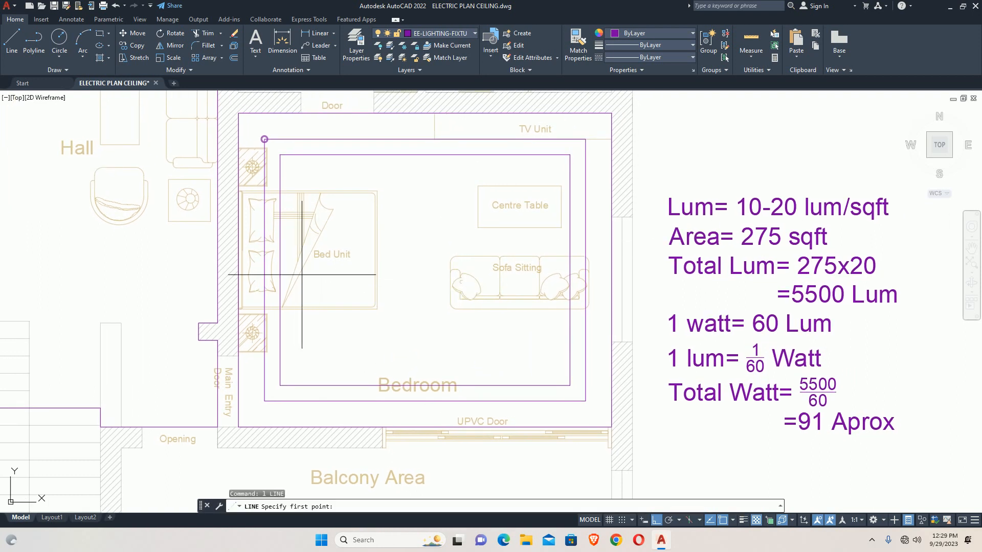
{"action": "left_click", "coordinate": [279, 268]}
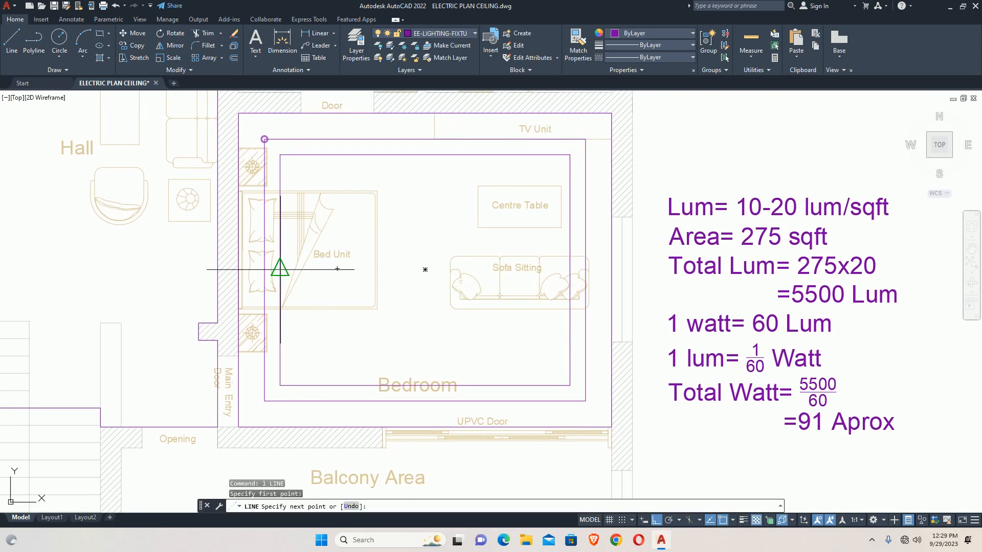
{"action": "scroll", "coordinate": [575, 270], "scroll_direction": "up", "scroll_amount": 4}
{"action": "left_click", "coordinate": [559, 270]}
{"action": "key", "text": "Escape"}
{"action": "key", "text": "Escape"}
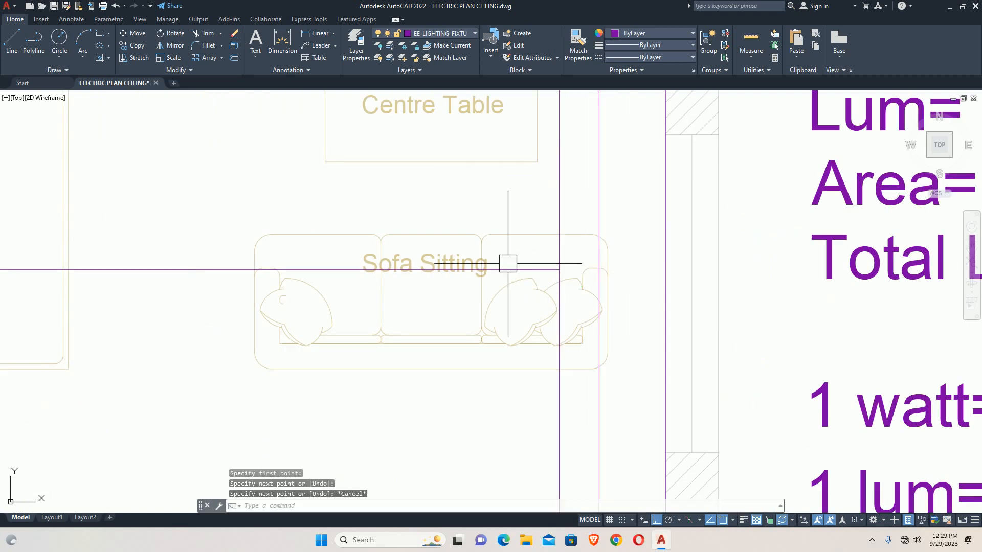
Stretch the lower edge of the bedroom's innermost ceiling rectangle 12 inches upward
{"action": "scroll", "coordinate": [442, 259], "scroll_direction": "down", "scroll_amount": 6}
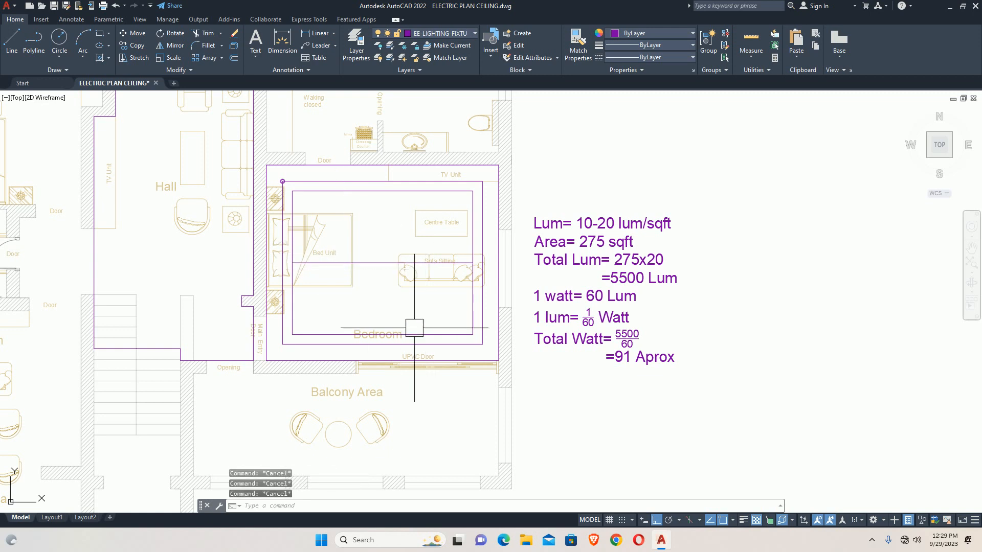
{"action": "scroll", "coordinate": [420, 329], "scroll_direction": "up", "scroll_amount": 2}
{"action": "left_click", "coordinate": [437, 338]}
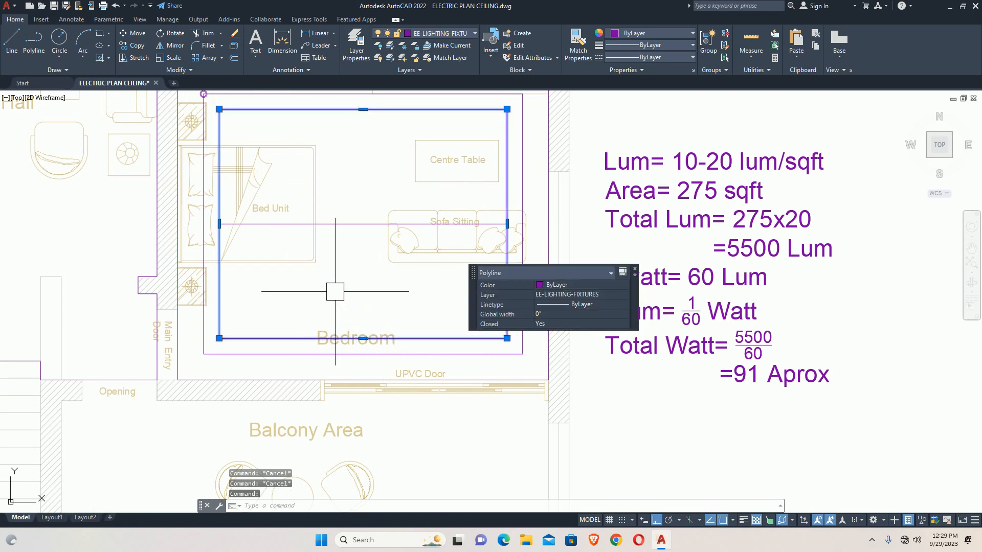
{"action": "middle_click_drag", "start_coordinate": [333, 294], "coordinate": [325, 364]}
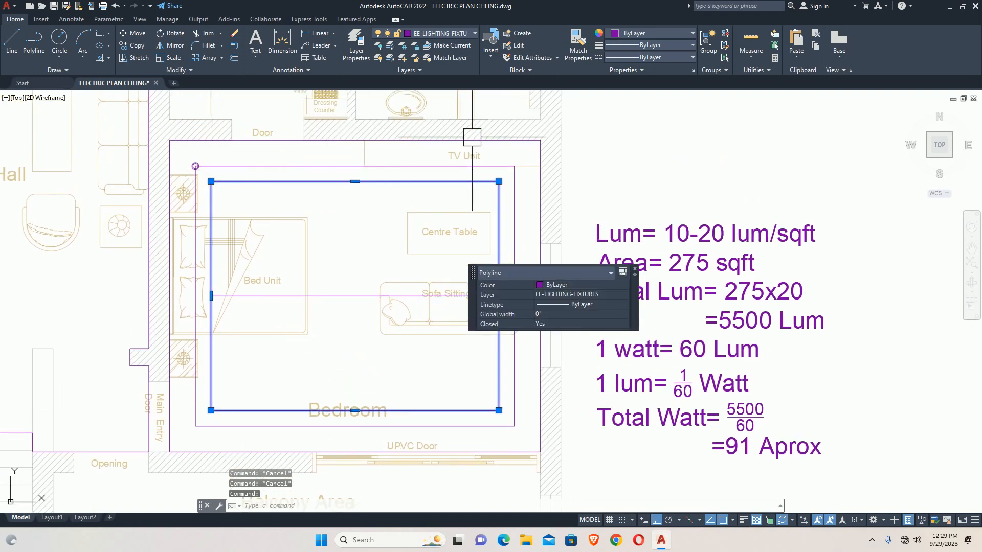
{"action": "left_click", "coordinate": [355, 410]}
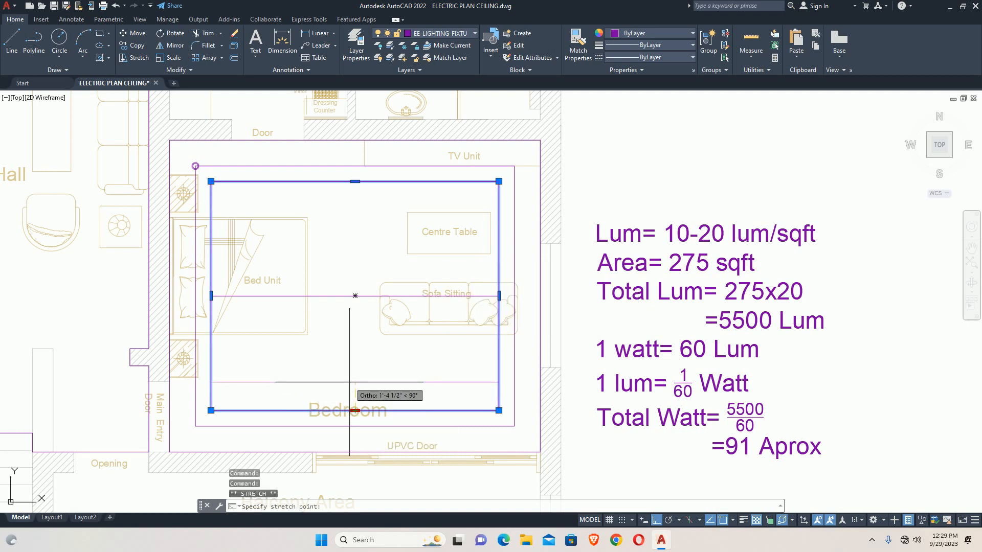
{"action": "type", "text": "12"}
{"action": "key", "text": "Return"}
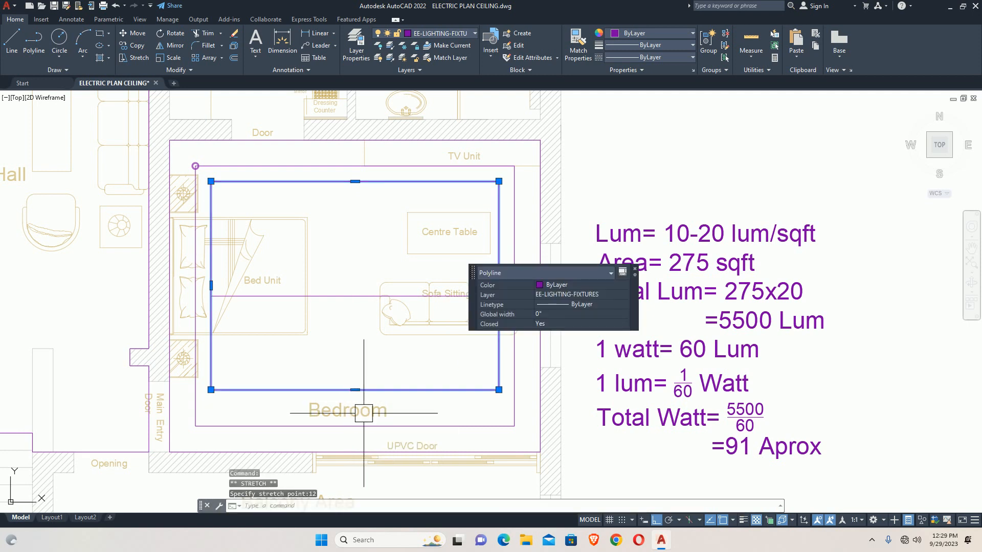
{"action": "key", "text": "Escape"}
Stretch the lower edge of the bedroom's middle ceiling rectangle 12 inches upward
{"action": "left_click", "coordinate": [404, 426]}
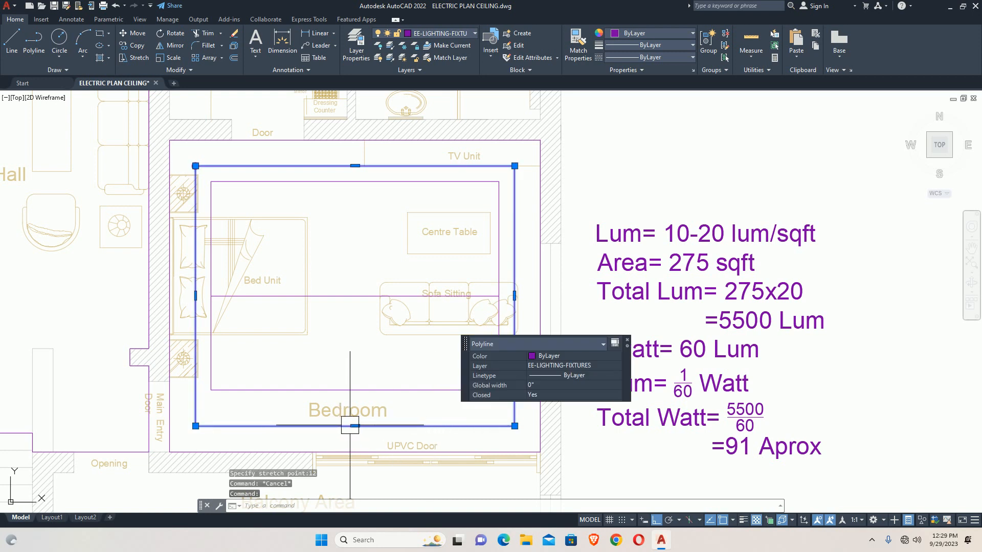
{"action": "left_click", "coordinate": [355, 426]}
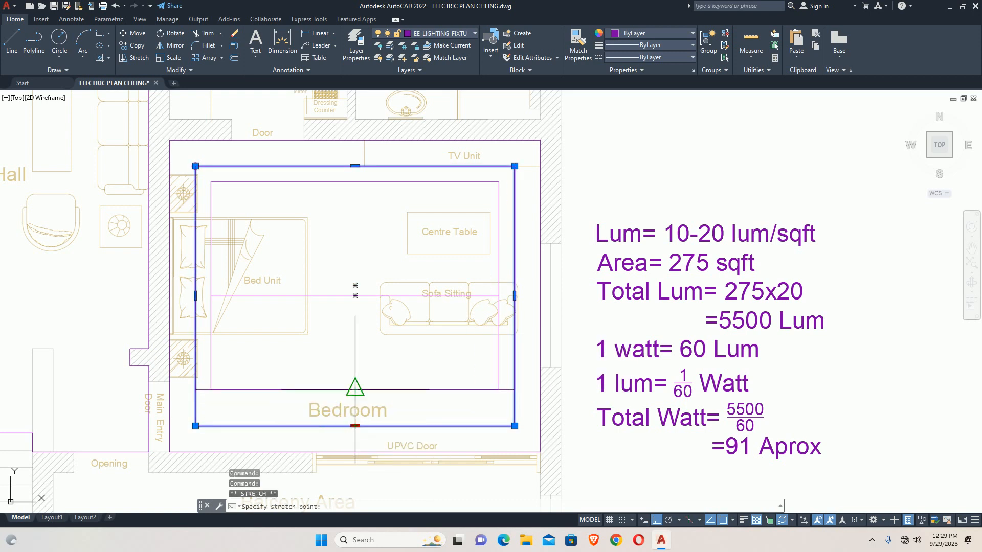
{"action": "type", "text": "12"}
{"action": "key", "text": "Return"}
{"action": "key", "text": "Escape"}
{"action": "key", "text": "Escape"}
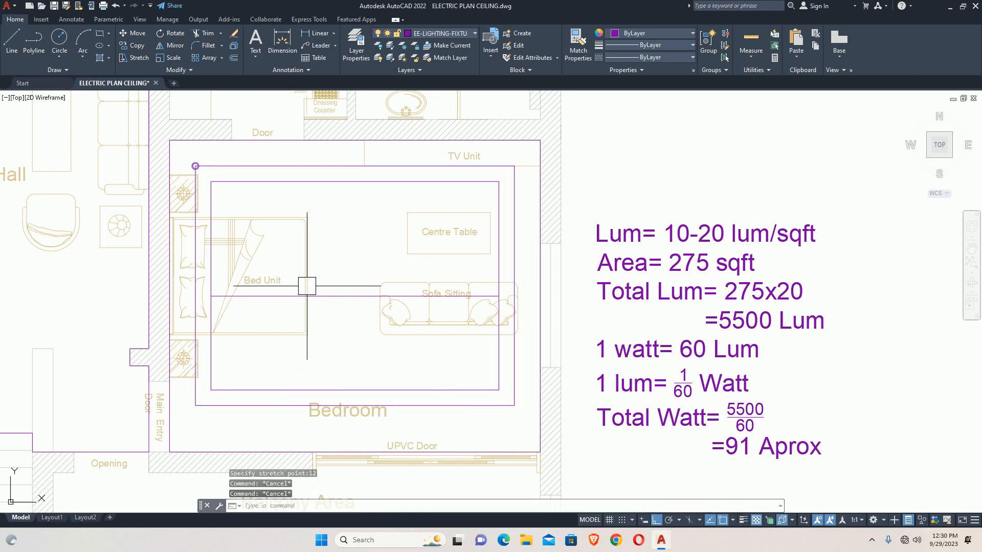
Move the horizontal centre line to the midpoint of the shortened innermost rectangle's left side
{"action": "left_click", "coordinate": [330, 294]}
{"action": "type", "text": "m"}
{"action": "key", "text": "Return"}
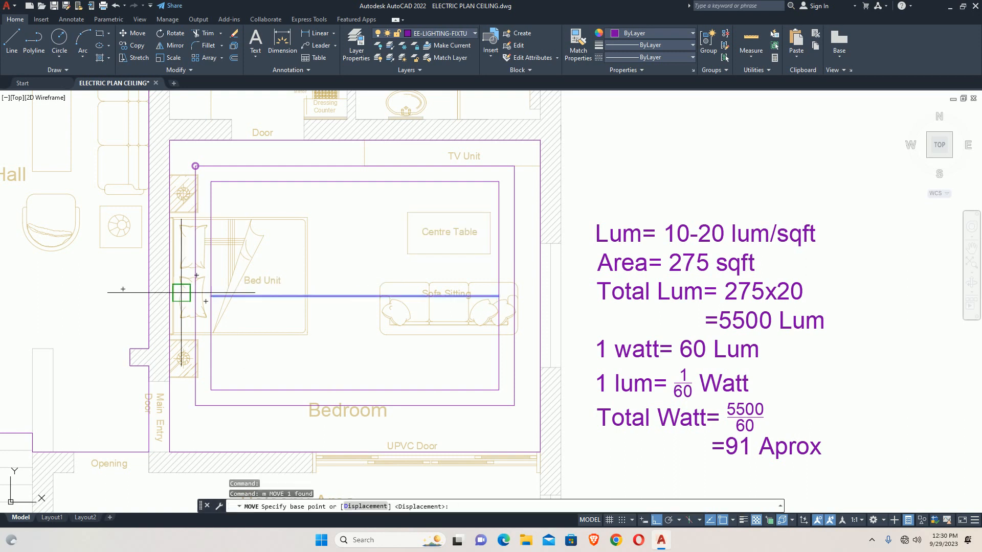
{"action": "left_click", "coordinate": [211, 296]}
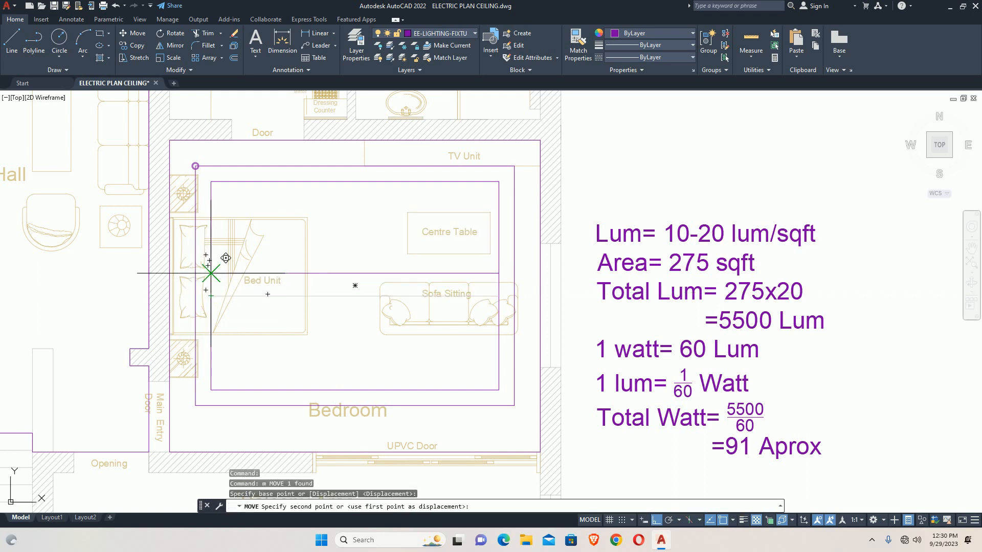
{"action": "left_click", "coordinate": [211, 285]}
{"action": "key", "text": "Escape"}
{"action": "key", "text": "Escape"}
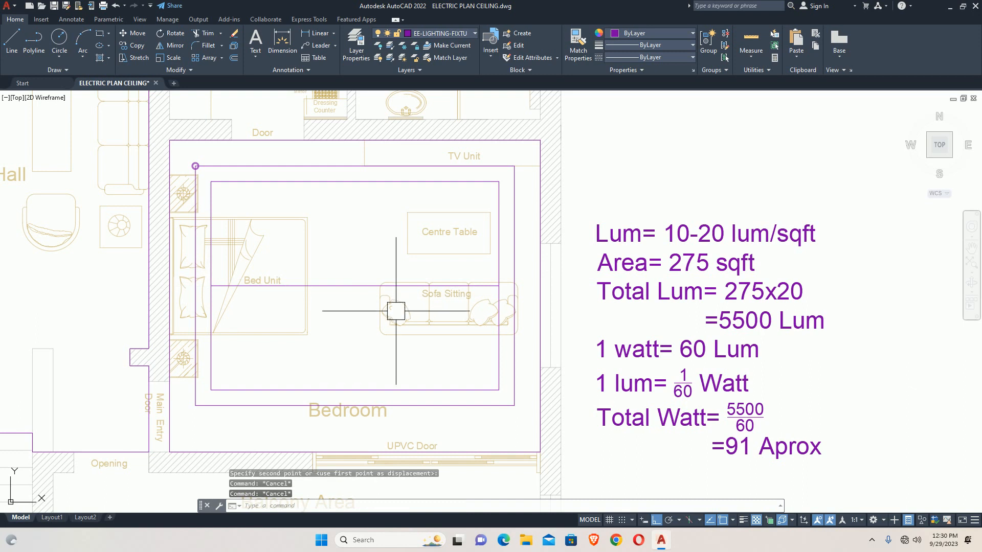
Undo the centre line's move and the 12-inch stretches of both ceiling rectangles
{"action": "middle_click_drag", "start_coordinate": [371, 319], "coordinate": [357, 350]}
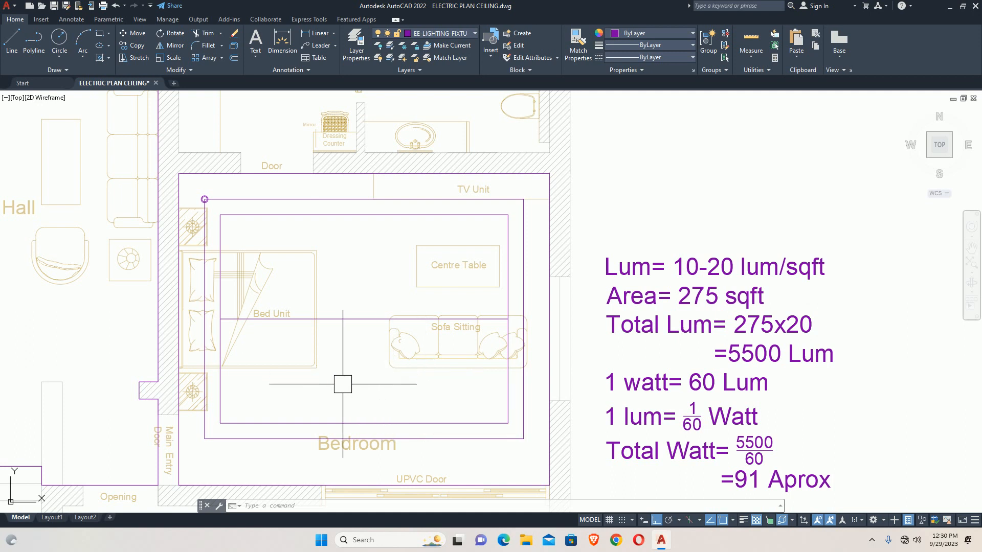
{"action": "middle_click_drag", "start_coordinate": [405, 395], "coordinate": [407, 364]}
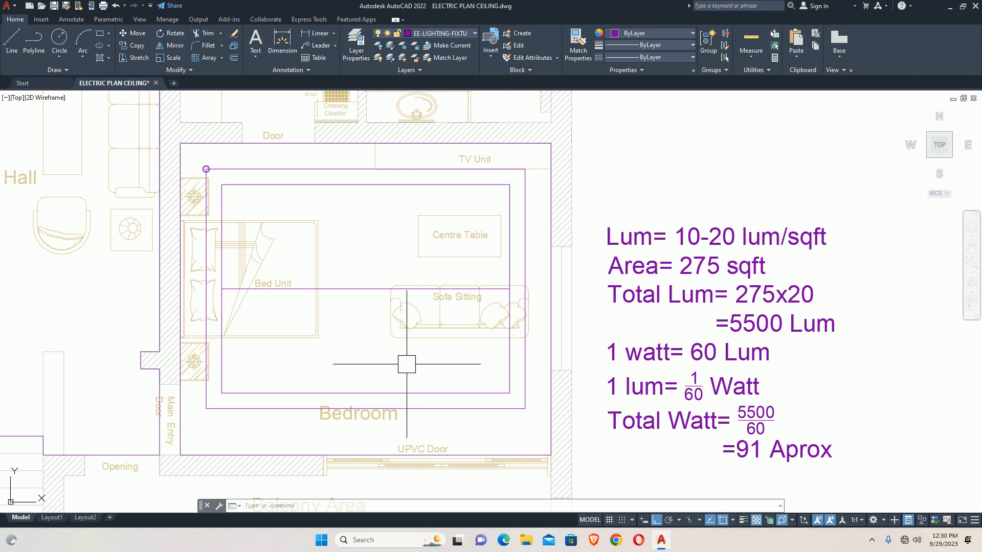
{"action": "key", "text": "ctrl+z"}
{"action": "key", "text": "ctrl+z"}
{"action": "key", "text": "ctrl+z"}
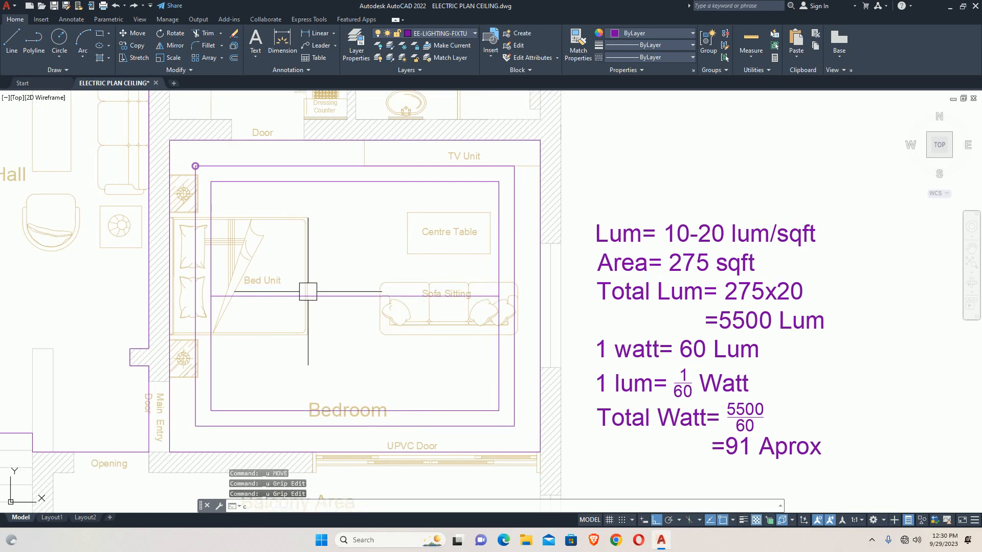
Draw a circle with a radius of about 2 feet centred on the horizontal centre line, over the bed unit
{"action": "type", "text": "c"}
{"action": "key", "text": "Return"}
{"action": "left_click", "coordinate": [292, 296]}
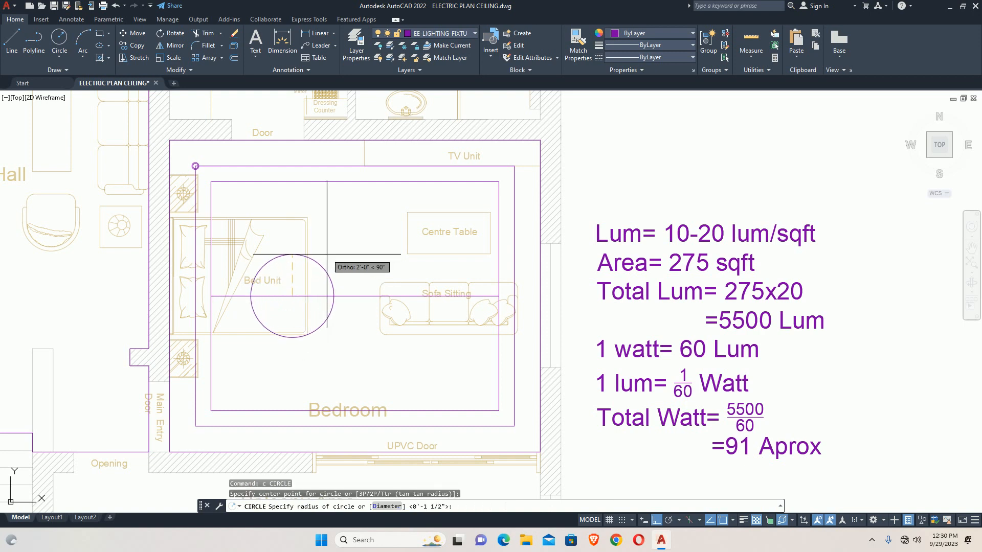
{"action": "key", "text": "Escape"}
{"action": "key", "text": "Escape"}
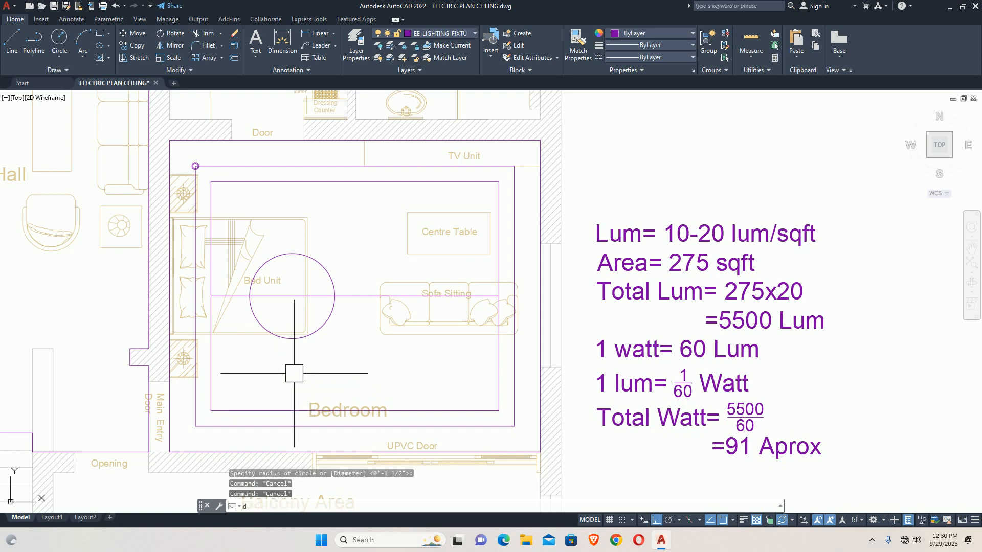
{"action": "type", "text": "dli"}
{"action": "key", "text": "Return"}
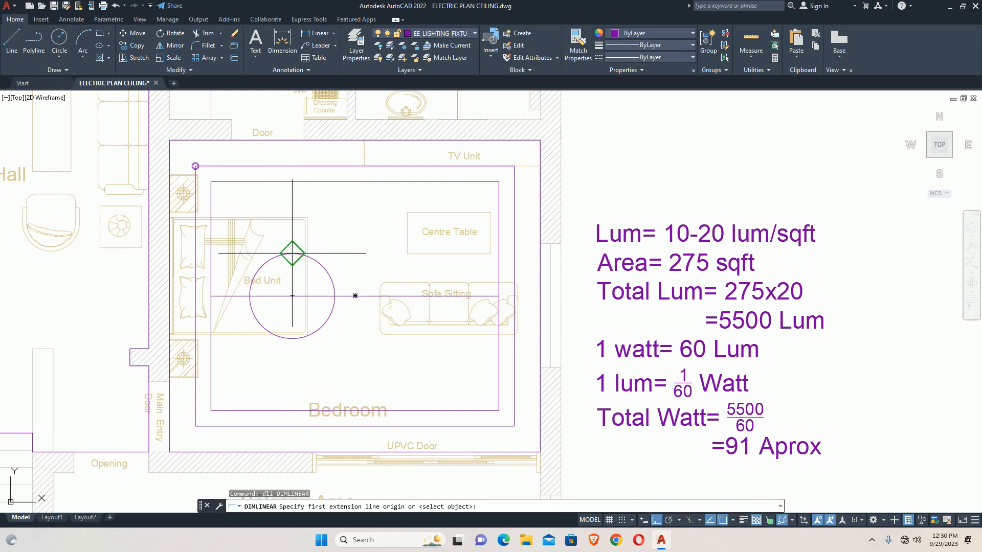
{"action": "key", "text": "Escape"}
Set the diameter of the circle over the bed unit to 4 feet
{"action": "left_click", "coordinate": [323, 266]}
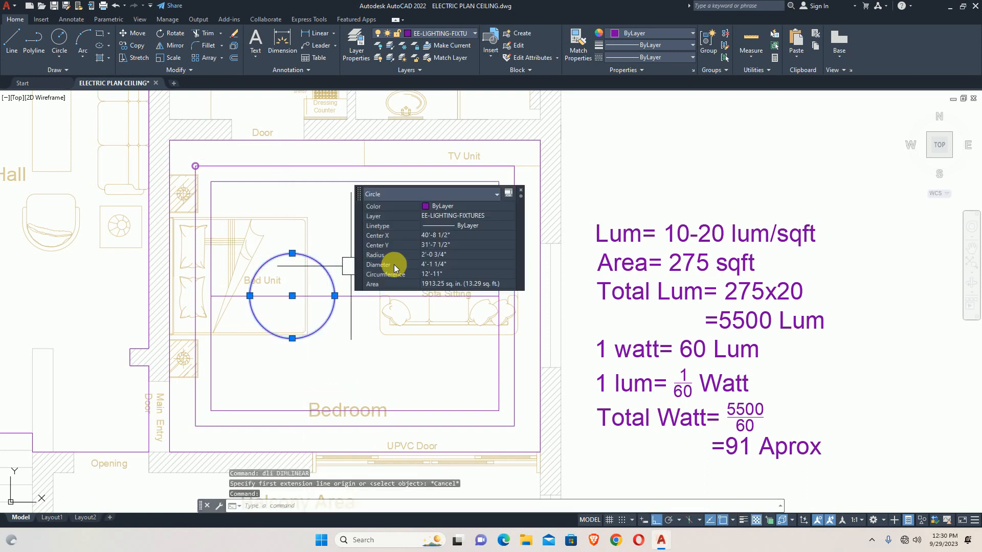
{"action": "left_click", "coordinate": [457, 266]}
{"action": "key", "text": "Tab"}
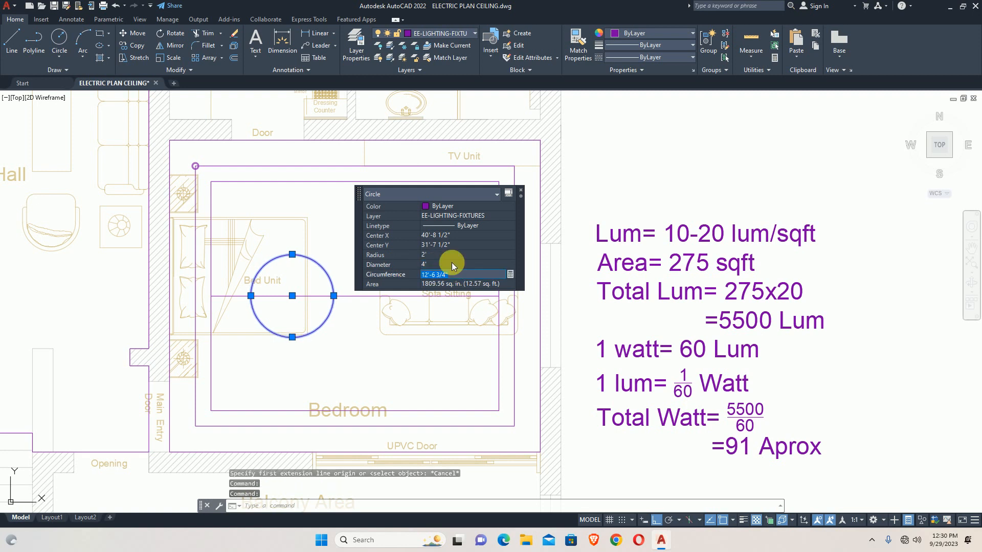
{"action": "key", "text": "Escape"}
{"action": "key", "text": "Escape"}
{"action": "key", "text": "Escape"}
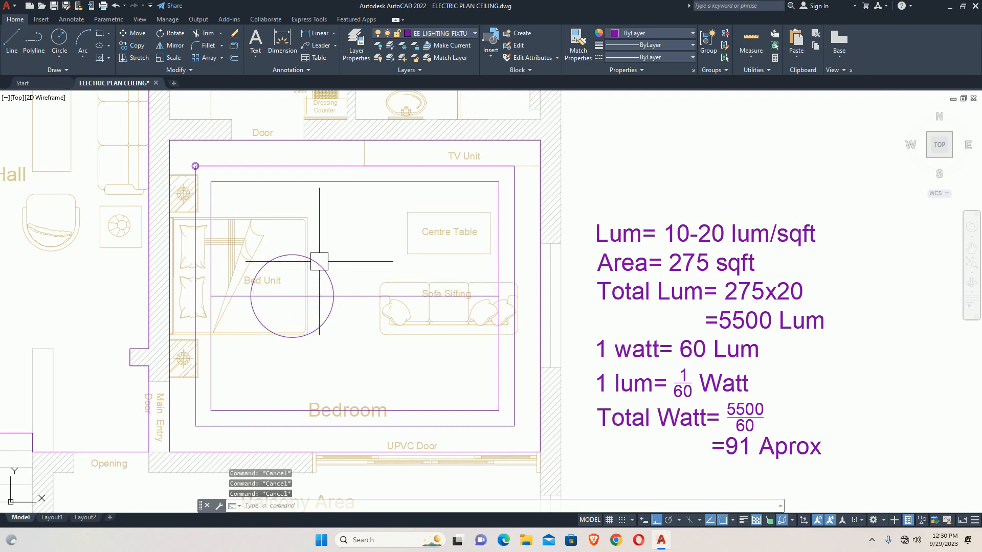
Add a vertical linear dimension from the circle's top to the upper edge of the innermost ceiling rectangle
{"action": "type", "text": "dli"}
{"action": "key", "text": "Return"}
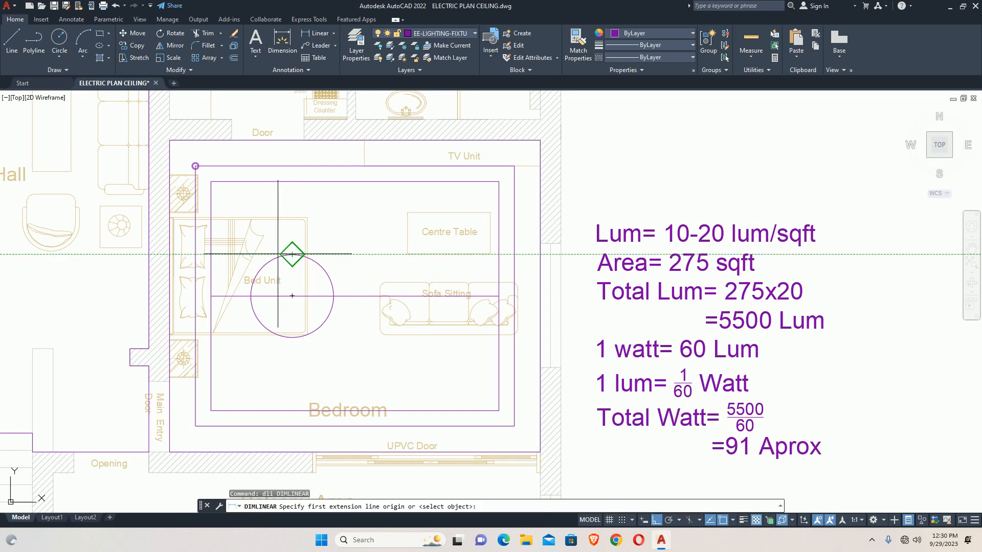
{"action": "left_click", "coordinate": [291, 255]}
{"action": "key", "text": "Escape"}
{"action": "key", "text": "Return"}
{"action": "left_click", "coordinate": [292, 256]}
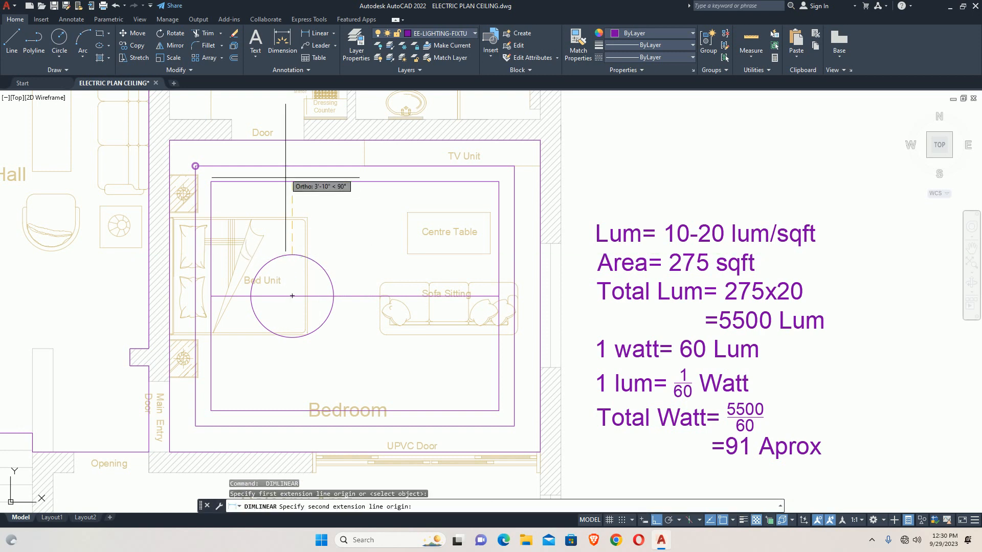
{"action": "left_click", "coordinate": [292, 181]}
{"action": "scroll", "coordinate": [292, 184], "scroll_direction": "up", "scroll_amount": 5}
{"action": "left_click", "coordinate": [324, 214]}
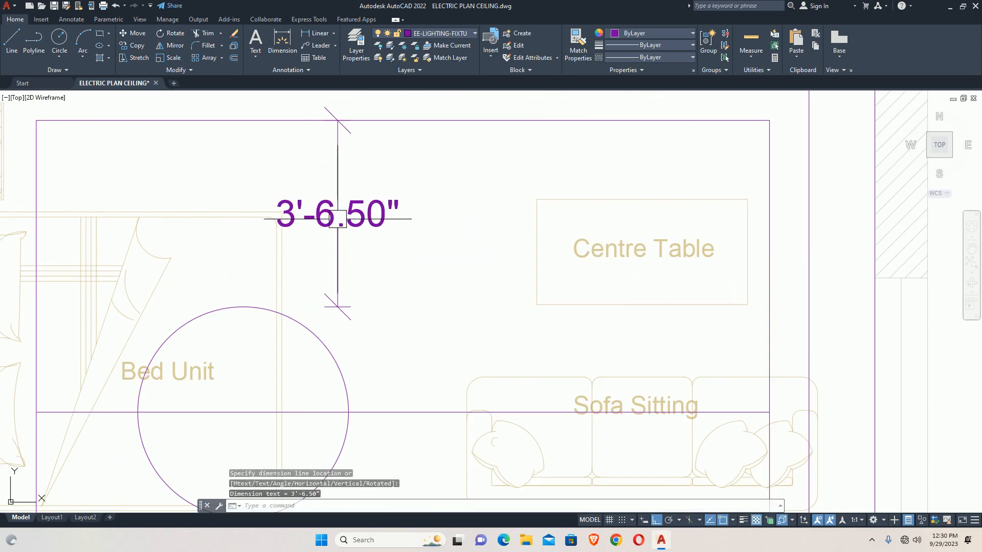
{"action": "scroll", "coordinate": [287, 252], "scroll_direction": "down", "scroll_amount": 6}
{"action": "key", "text": "Escape"}
Measure the vertical gap from the circle's bottom to the innermost ceiling rectangle's lower edge
{"action": "scroll", "coordinate": [287, 252], "scroll_direction": "up", "scroll_amount": 2}
{"action": "key", "text": "Return"}
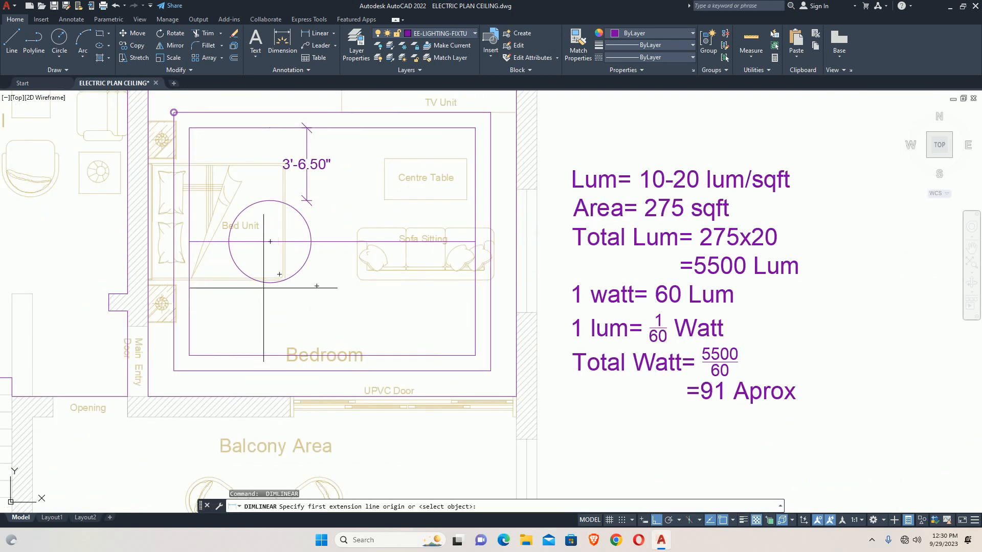
{"action": "left_click", "coordinate": [270, 282]}
{"action": "left_click", "coordinate": [270, 355]}
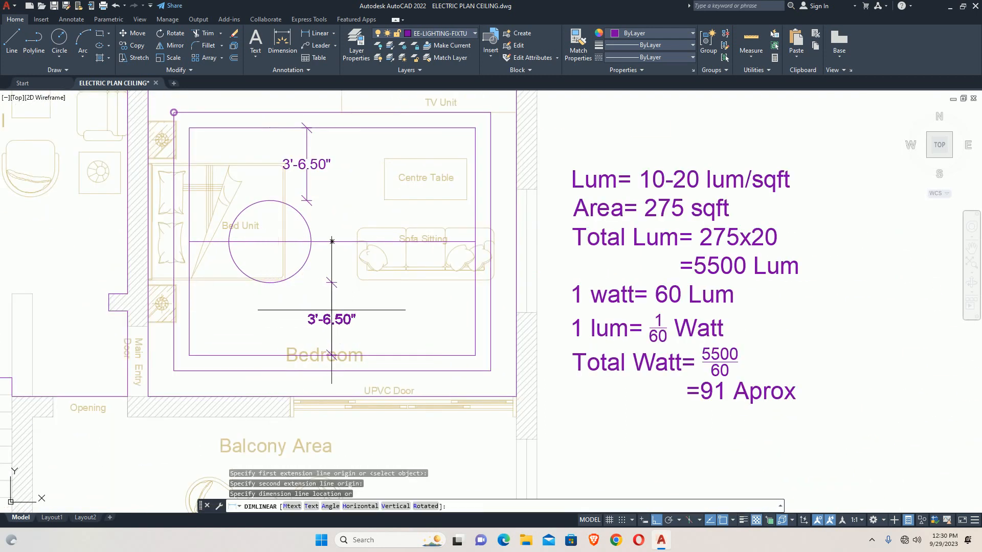
{"action": "key", "text": "Escape"}
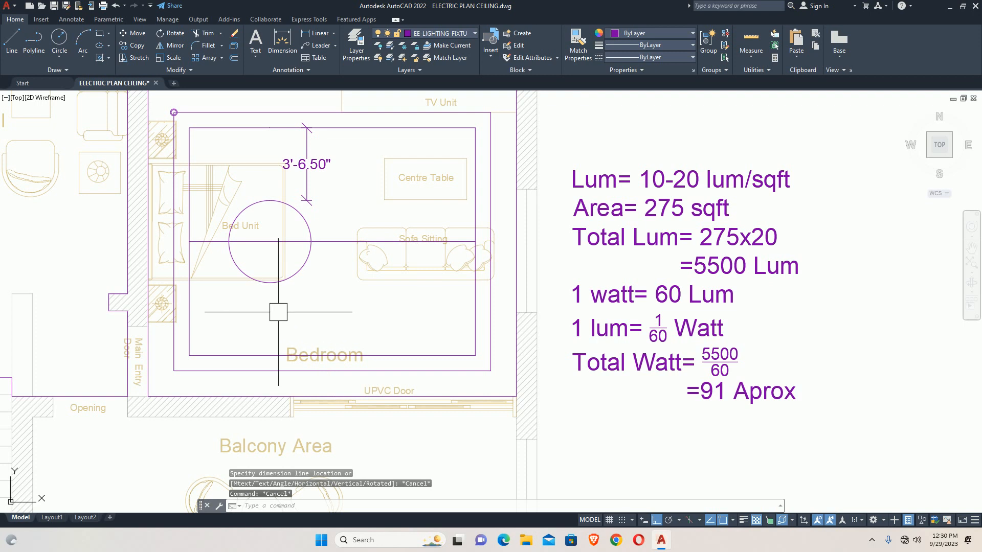
Move the circle and the horizontal centre line together about 1 foot upward
{"action": "middle_click_drag", "start_coordinate": [313, 245], "coordinate": [319, 274]}
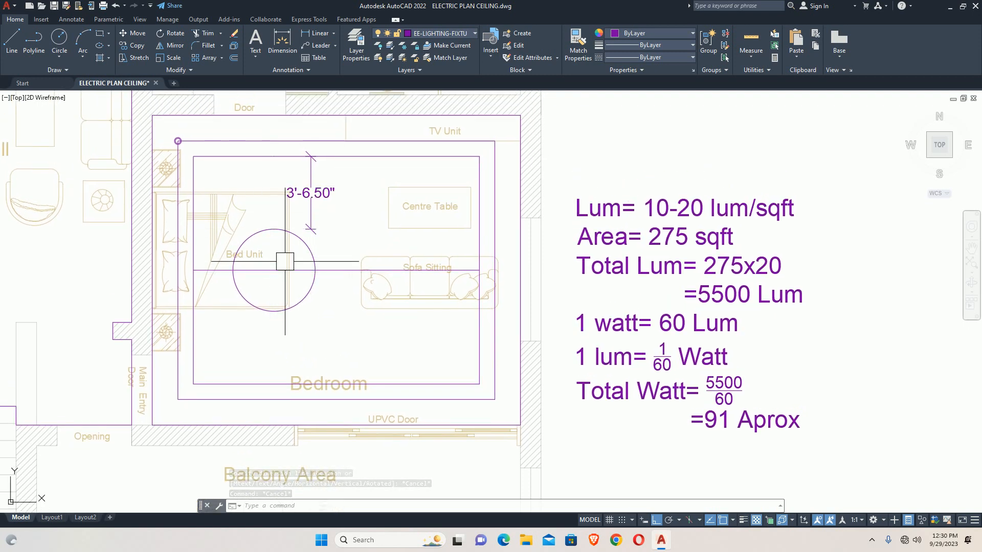
{"action": "type", "text": "m"}
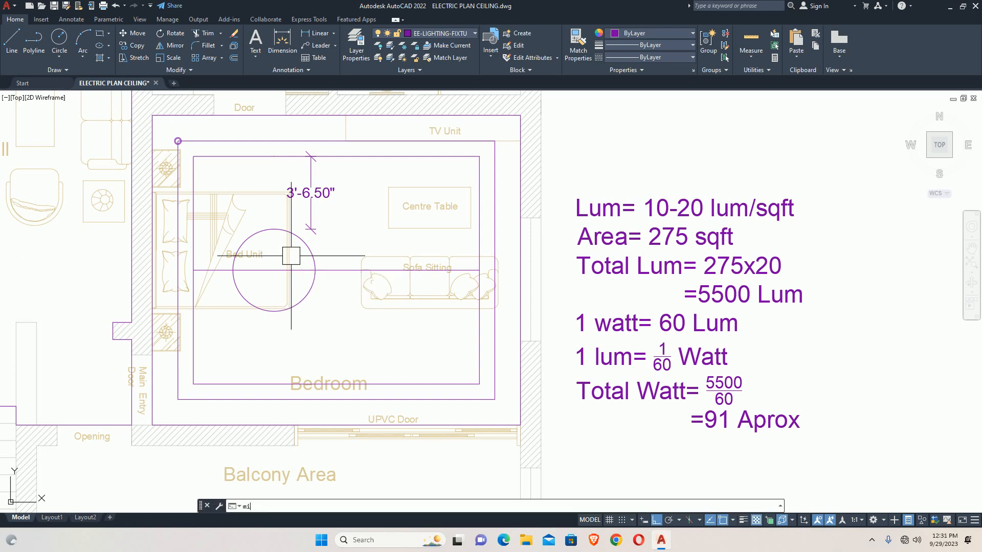
{"action": "key", "text": "space"}
{"action": "left_click", "coordinate": [335, 296]}
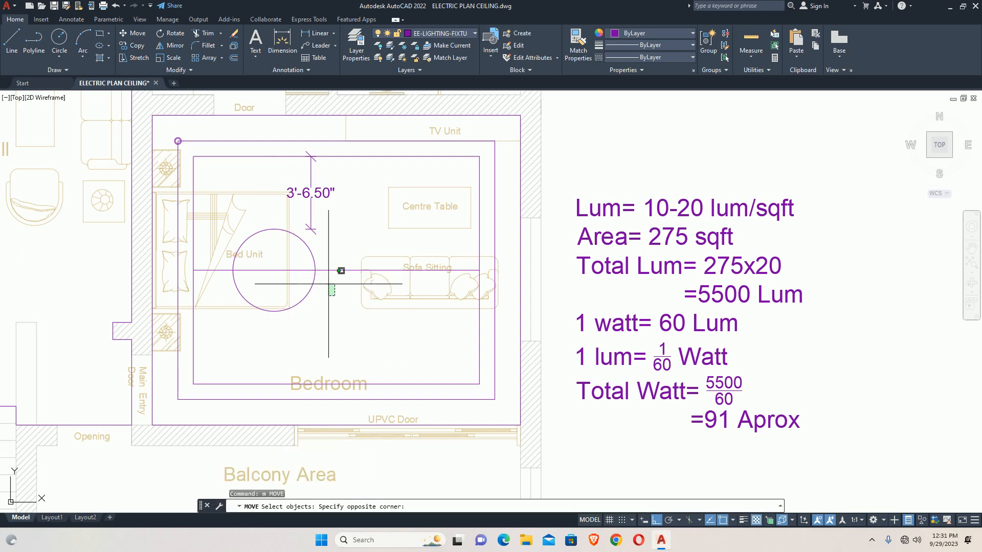
{"action": "left_click", "coordinate": [311, 234]}
{"action": "left_click", "coordinate": [306, 206]}
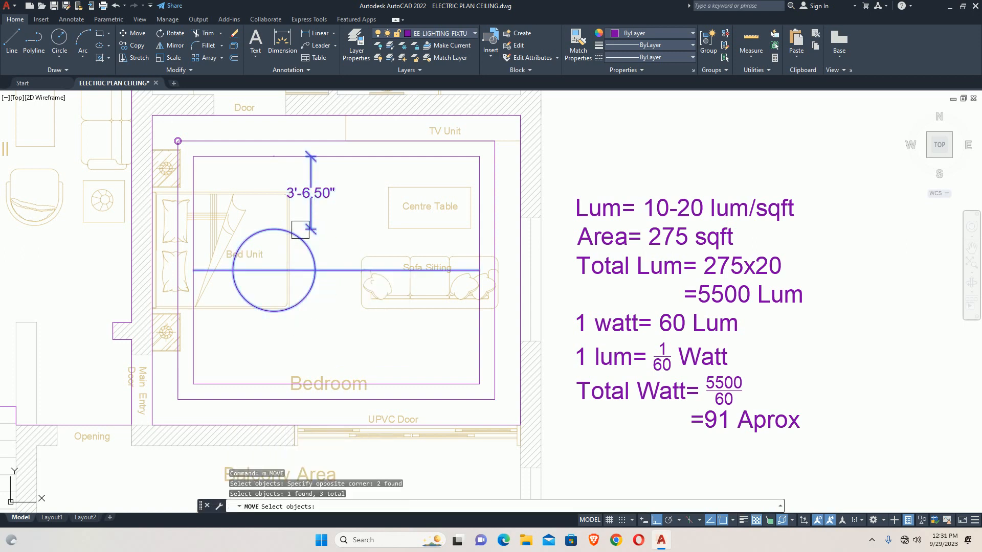
{"action": "left_click", "coordinate": [314, 201], "text": "shift"}
{"action": "scroll", "coordinate": [277, 285], "scroll_direction": "up", "scroll_amount": 2}
{"action": "key", "text": "space"}
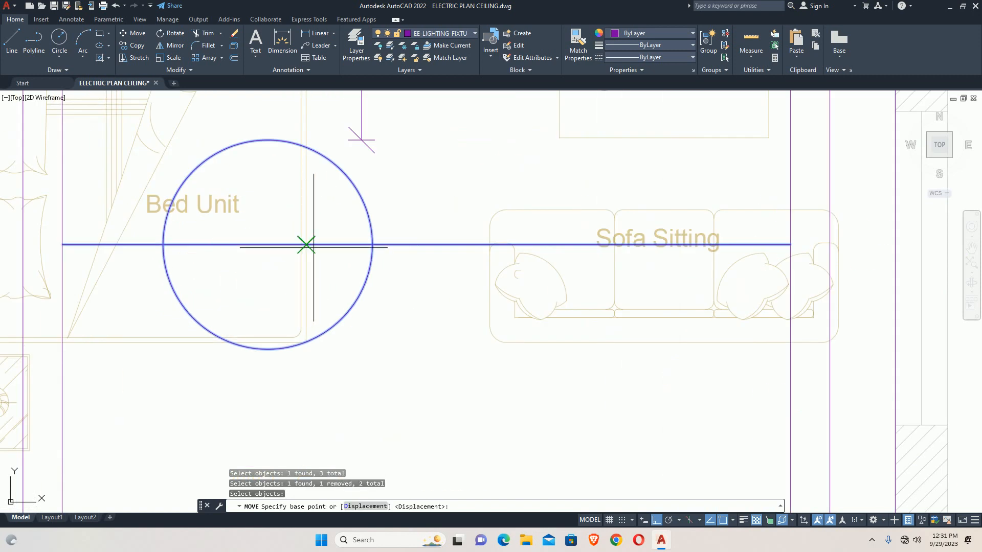
{"action": "left_click", "coordinate": [306, 244]}
{"action": "key", "text": "Escape"}
{"action": "key", "text": "Escape"}
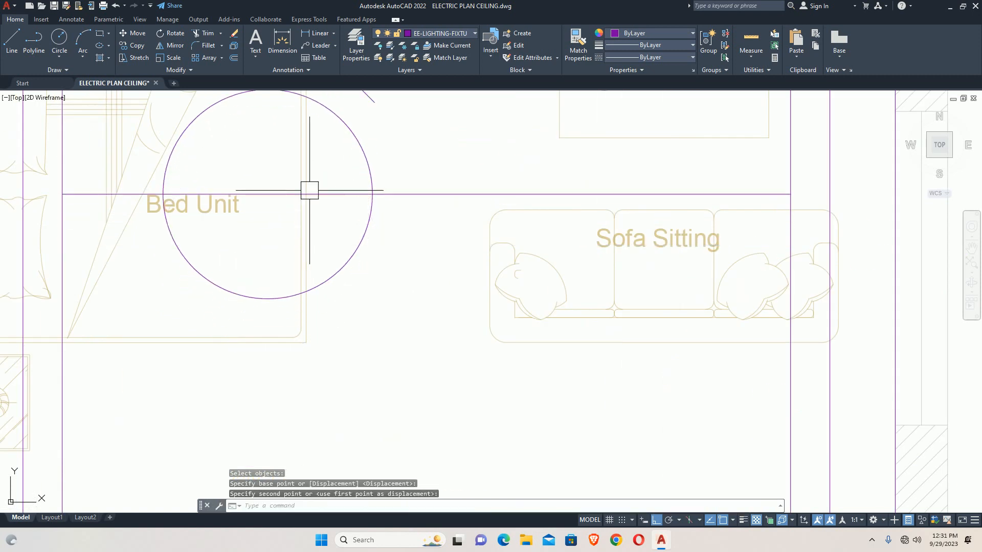
Measure the vertical gap between the moved circle's bottom and the lower edge of the innermost ceiling rectangle
{"action": "scroll", "coordinate": [308, 217], "scroll_direction": "down", "scroll_amount": 4}
{"action": "middle_click_drag", "start_coordinate": [307, 232], "coordinate": [309, 271]}
{"action": "type", "text": "d"}
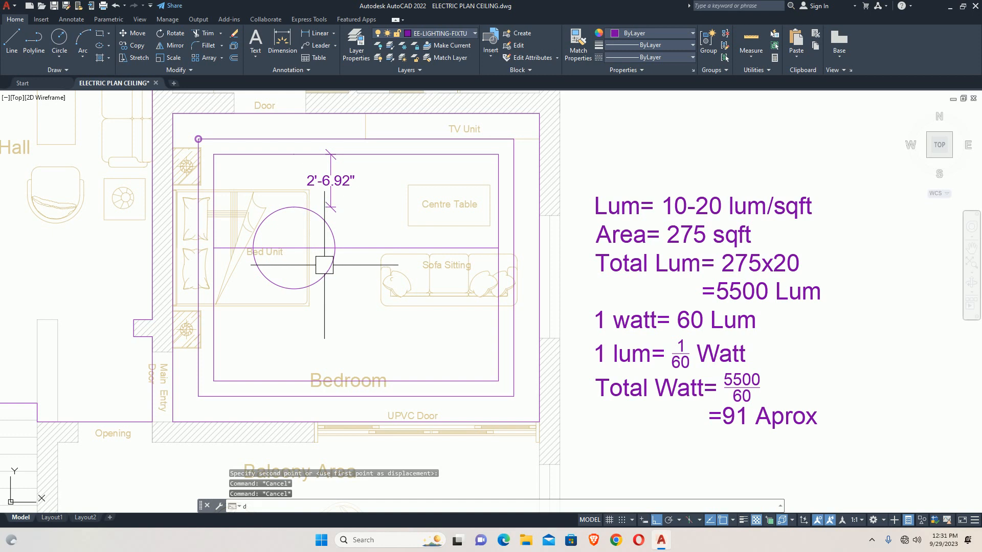
{"action": "type", "text": "li"}
{"action": "key", "text": "space"}
{"action": "left_click", "coordinate": [294, 288]}
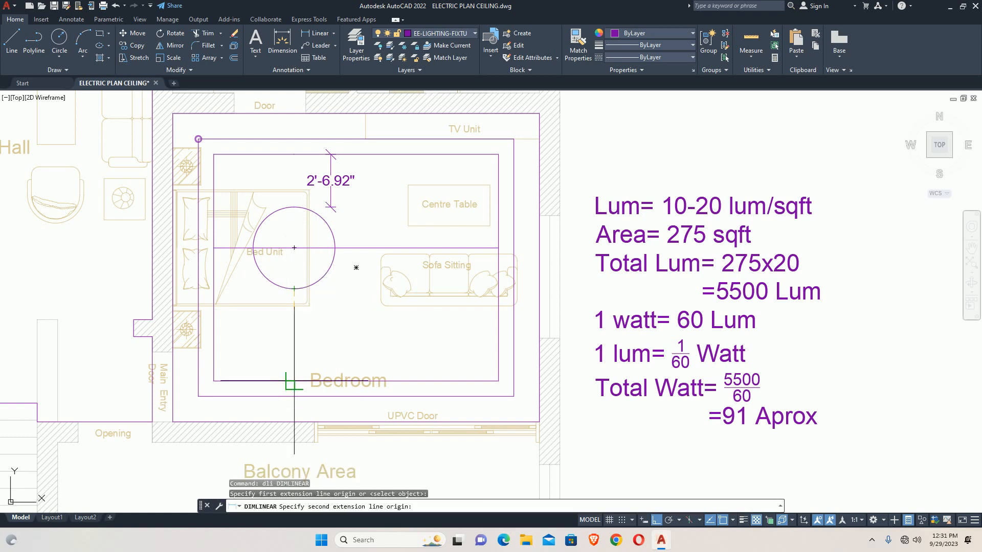
{"action": "left_click", "coordinate": [294, 381]}
{"action": "scroll", "coordinate": [328, 338], "scroll_direction": "up", "scroll_amount": 2}
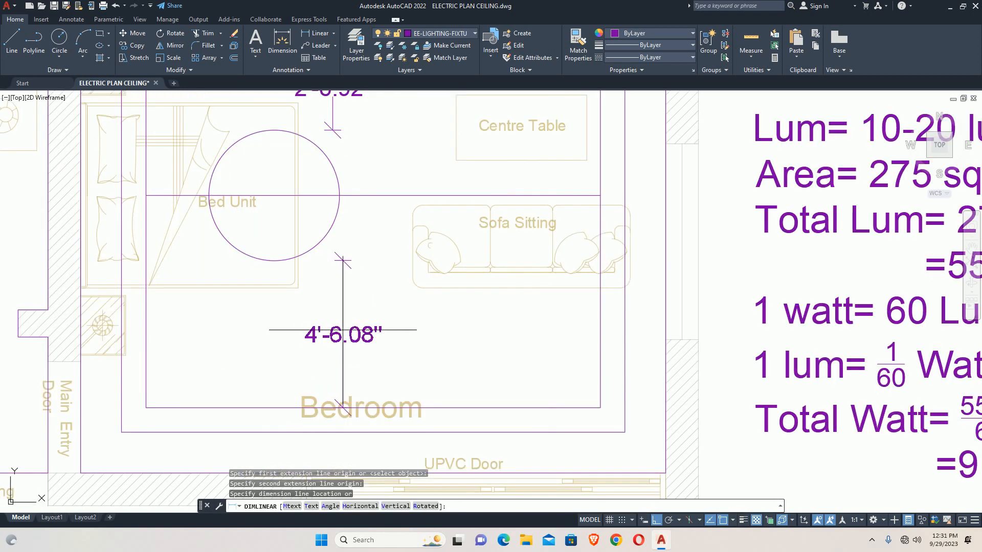
Undo the upward move of the circle and the horizontal centre line
{"action": "key", "text": "ctrl+z"}
{"action": "key", "text": "ctrl+z"}
{"action": "key", "text": "ctrl+z"}
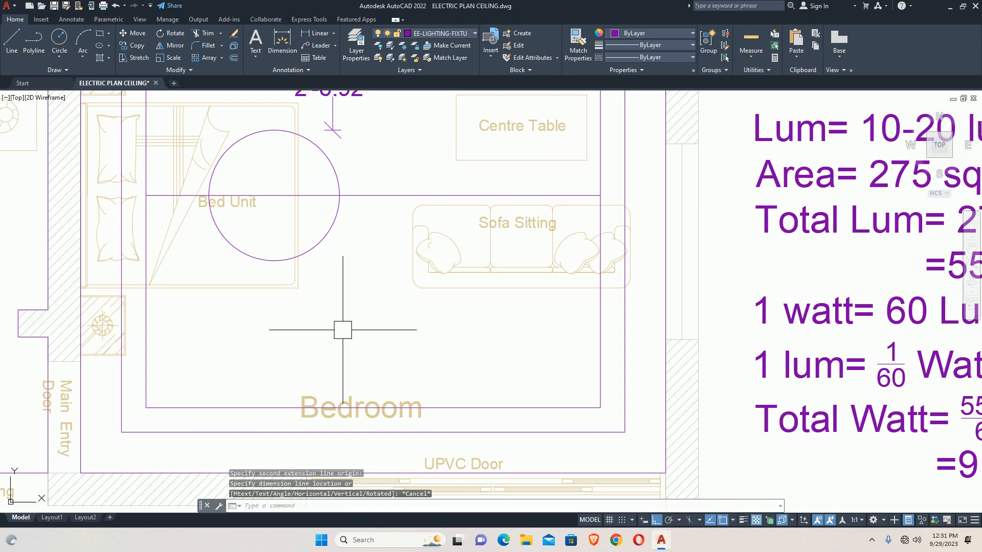
{"action": "scroll", "coordinate": [339, 318], "scroll_direction": "down", "scroll_amount": 3}
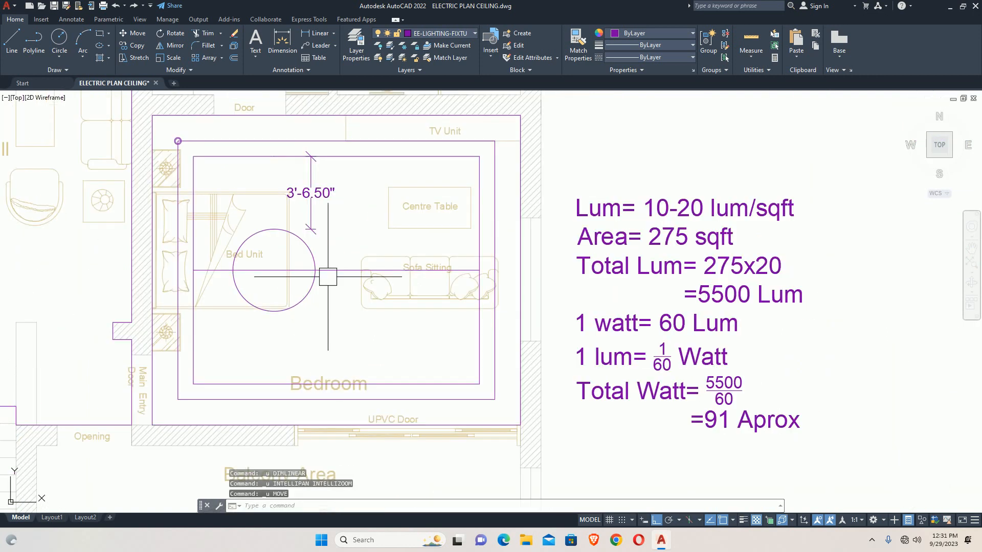
Stretch the lower edge of the bedroom's innermost ceiling rectangle 12 inches upward
{"action": "scroll", "coordinate": [319, 266], "scroll_direction": "down", "scroll_amount": 2}
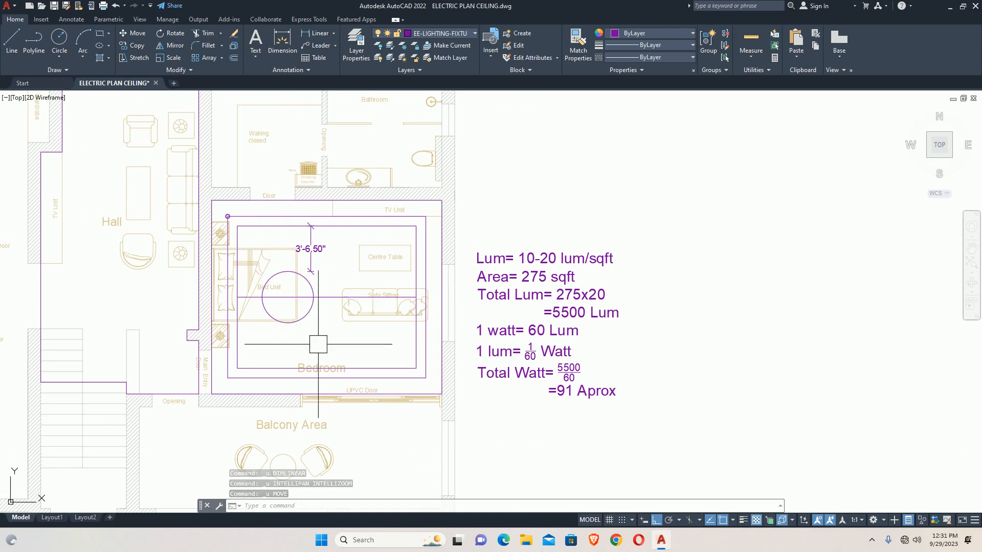
{"action": "left_click", "coordinate": [310, 364]}
{"action": "scroll", "coordinate": [309, 359], "scroll_direction": "up", "scroll_amount": 4}
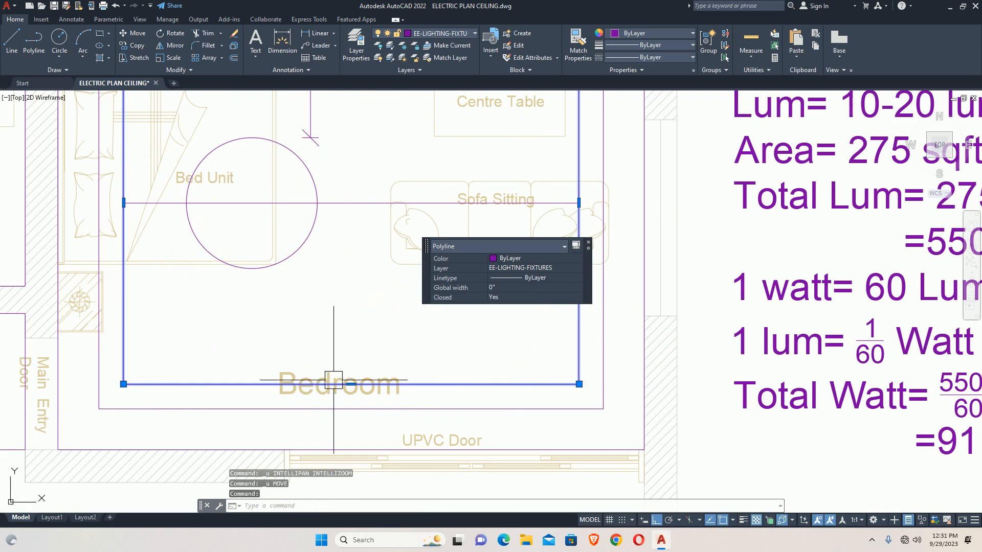
{"action": "left_click", "coordinate": [351, 384]}
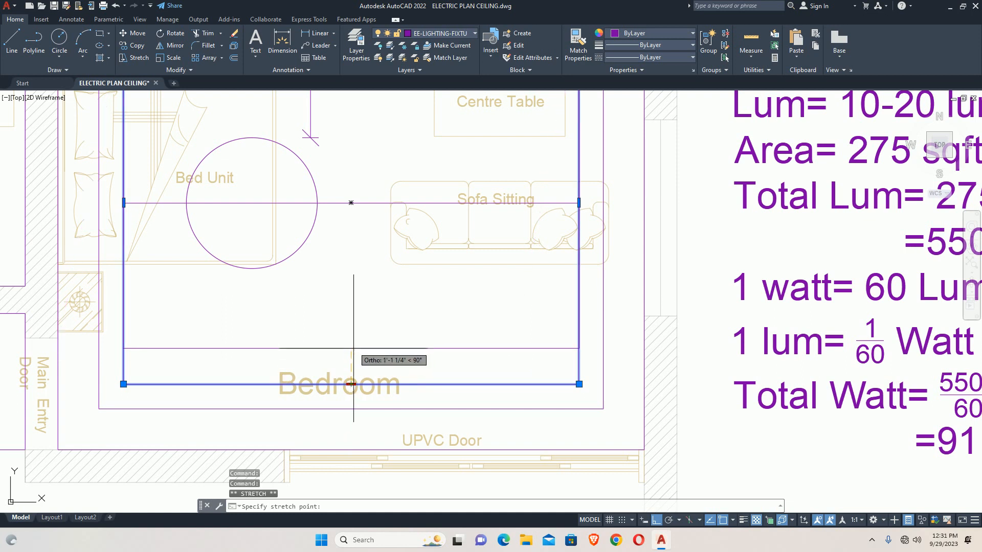
{"action": "type", "text": "12"}
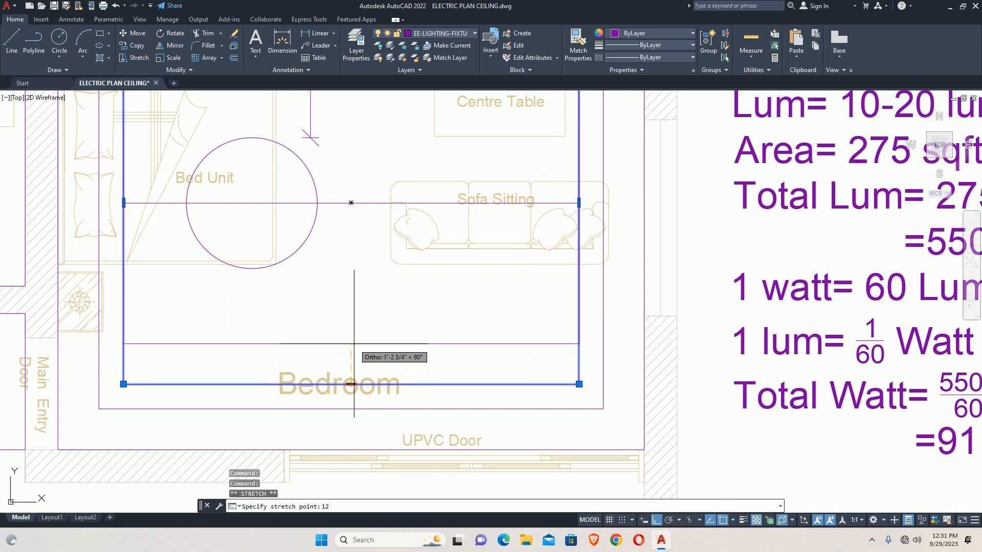
{"action": "key", "text": "Return"}
{"action": "key", "text": "Escape"}
{"action": "key", "text": "Escape"}
Stretch the lower edge of the bedroom's middle ceiling rectangle 12 inches upward
{"action": "left_click", "coordinate": [470, 408]}
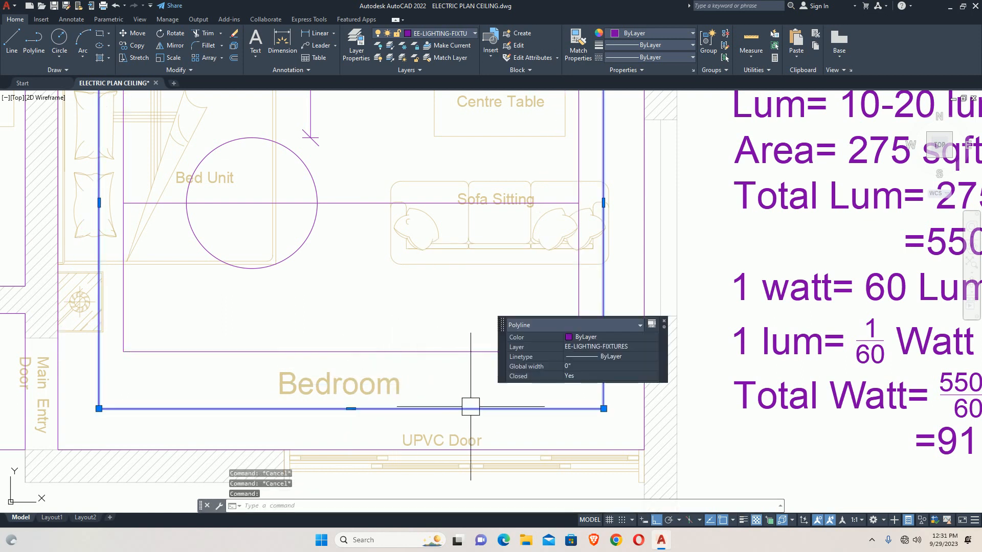
{"action": "left_click", "coordinate": [350, 409]}
{"action": "scroll", "coordinate": [351, 376], "scroll_direction": "up", "scroll_amount": 3}
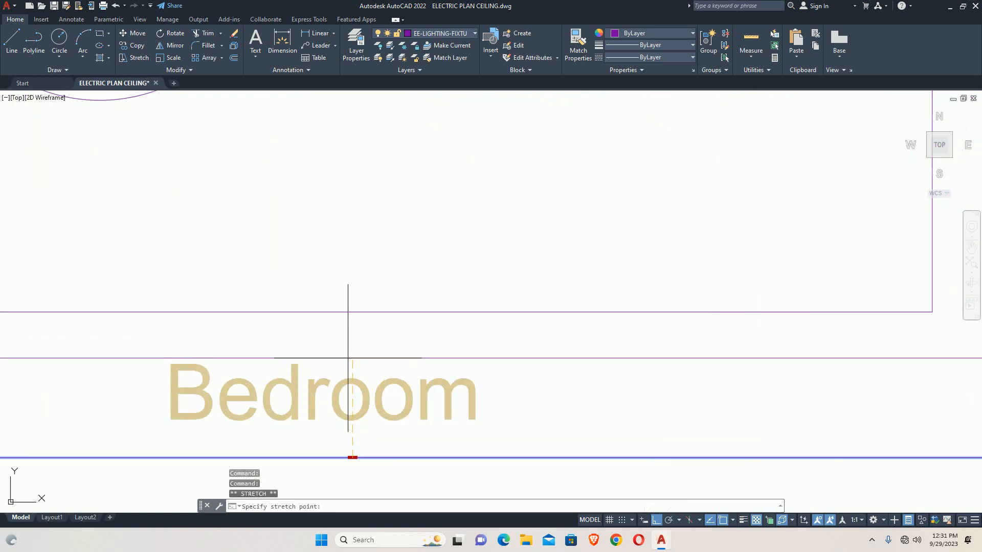
{"action": "type", "text": "12"}
{"action": "key", "text": "Return"}
{"action": "key", "text": "Escape"}
{"action": "key", "text": "Escape"}
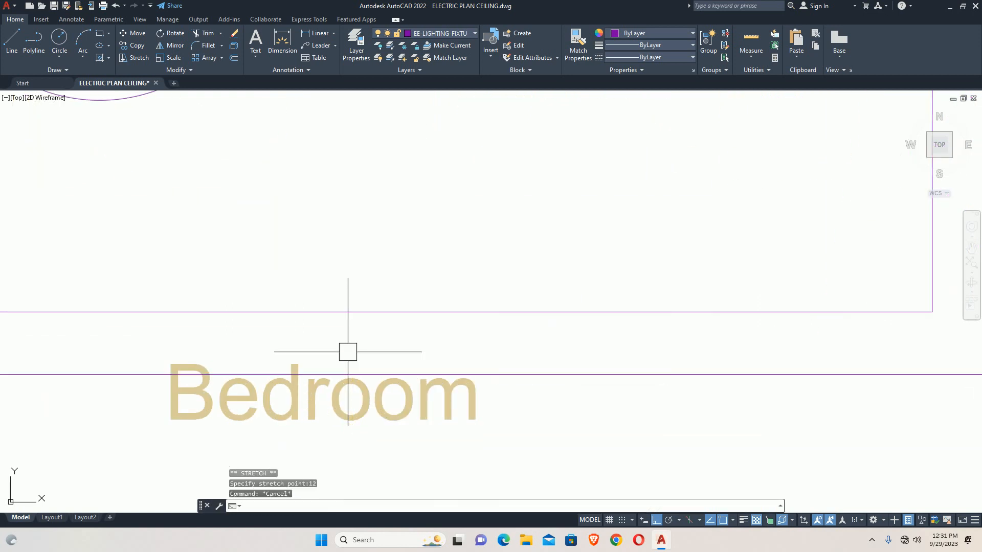
Move the circle and horizontal centre line together to the midpoint of the shortened innermost rectangle's left side
{"action": "scroll", "coordinate": [346, 351], "scroll_direction": "down", "scroll_amount": 5}
{"action": "scroll", "coordinate": [332, 283], "scroll_direction": "up", "scroll_amount": 4}
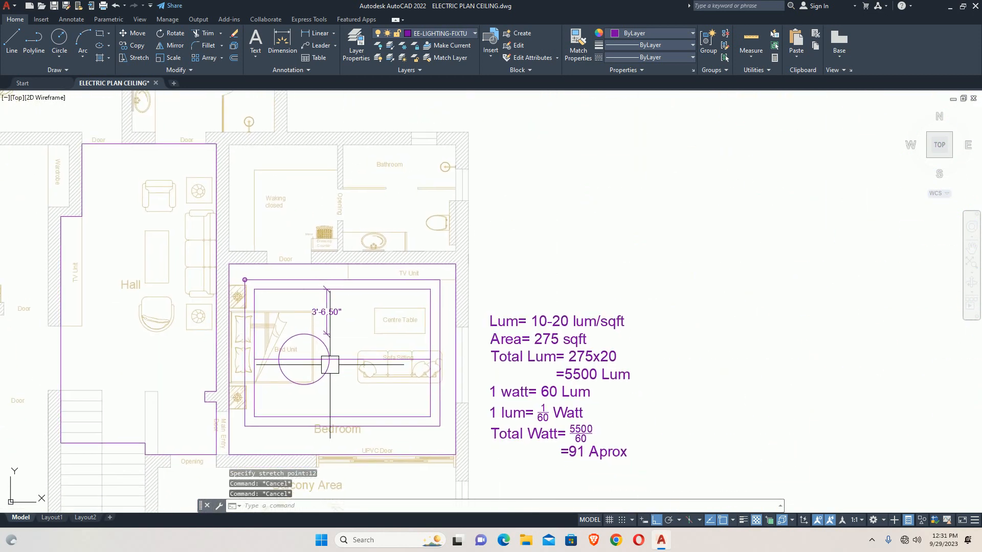
{"action": "key", "text": "space"}
{"action": "scroll", "coordinate": [331, 364], "scroll_direction": "up", "scroll_amount": 4}
{"action": "left_click", "coordinate": [342, 379]}
{"action": "left_click", "coordinate": [311, 327]}
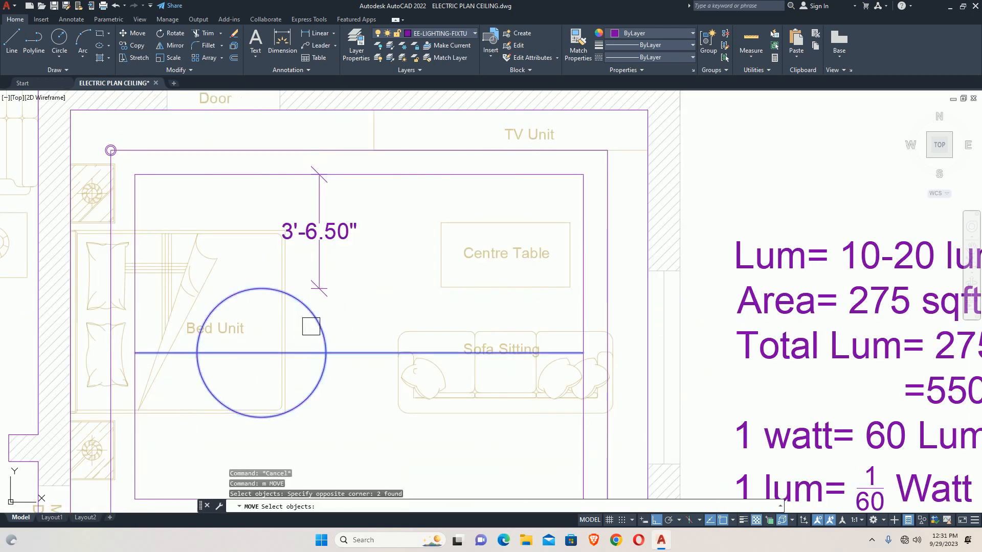
{"action": "key", "text": "space"}
{"action": "left_click", "coordinate": [135, 352]}
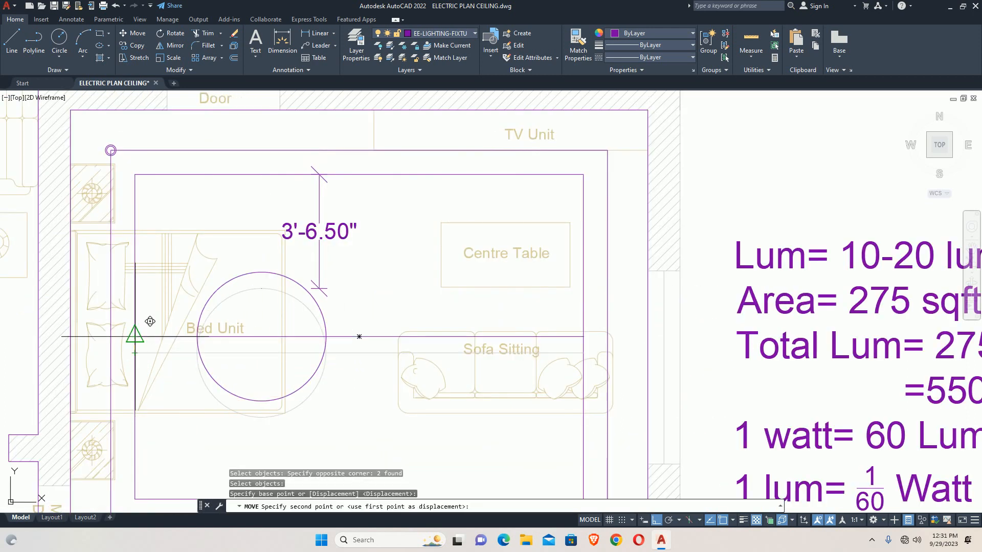
{"action": "key", "text": "Escape"}
{"action": "key", "text": "Escape"}
{"action": "scroll", "coordinate": [319, 322], "scroll_direction": "down", "scroll_amount": 4}
{"action": "middle_click_drag", "start_coordinate": [319, 323], "coordinate": [305, 311]}
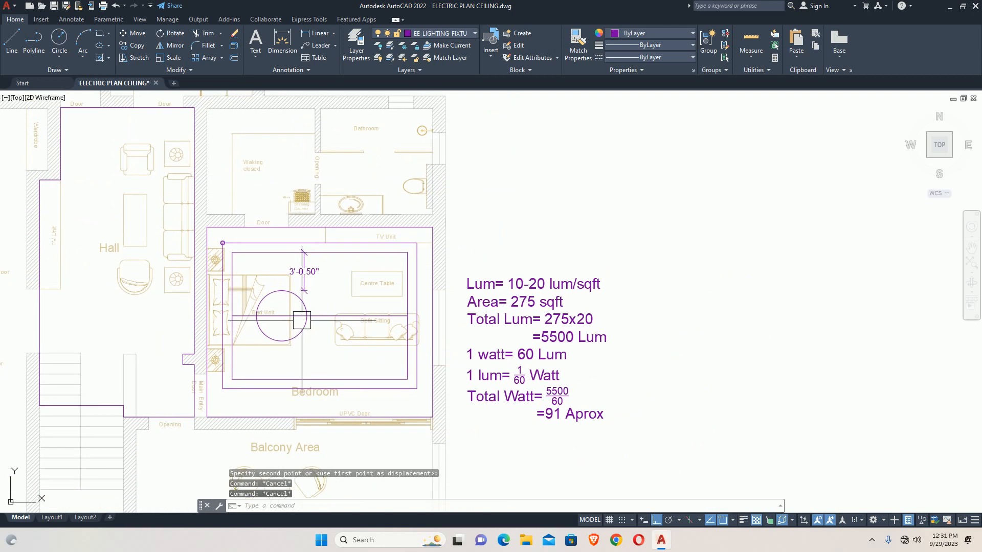
Add a vertical linear dimension from the circle's bottom to the lower edge of the innermost ceiling rectangle
{"action": "key", "text": "Return"}
{"action": "scroll", "coordinate": [286, 342], "scroll_direction": "up", "scroll_amount": 2}
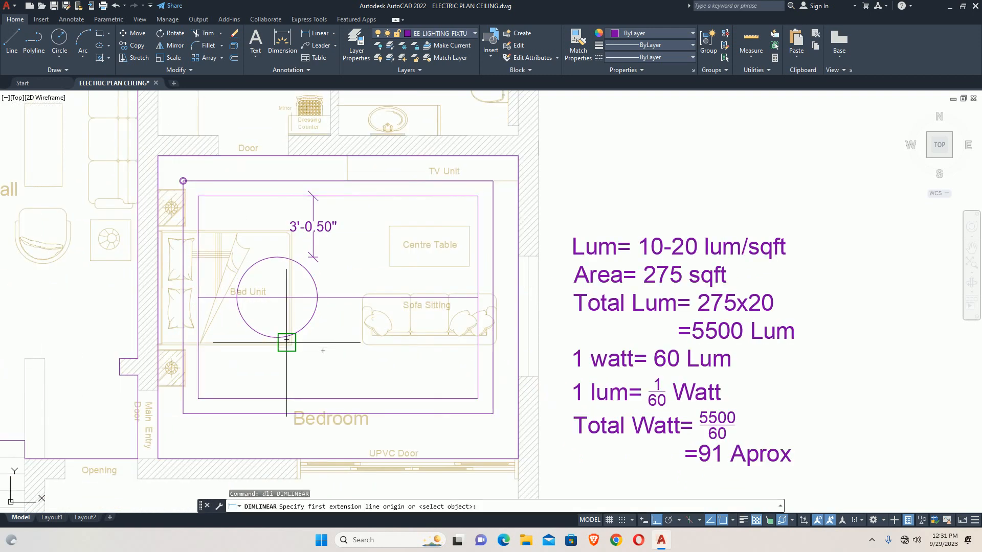
{"action": "left_click", "coordinate": [277, 338]}
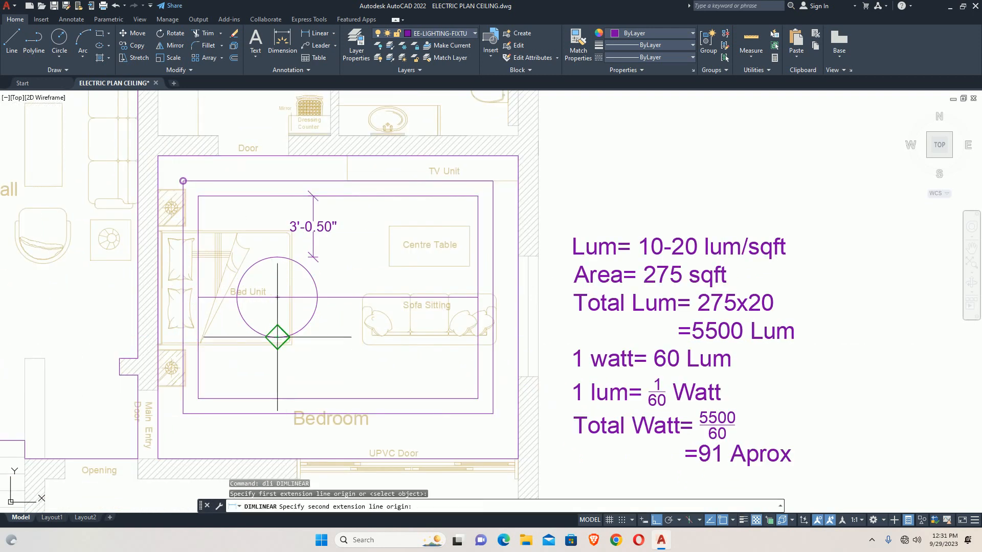
{"action": "left_click", "coordinate": [267, 397]}
{"action": "left_click", "coordinate": [329, 368]}
{"action": "key", "text": "Escape"}
{"action": "middle_click_drag", "start_coordinate": [281, 313], "coordinate": [288, 352]}
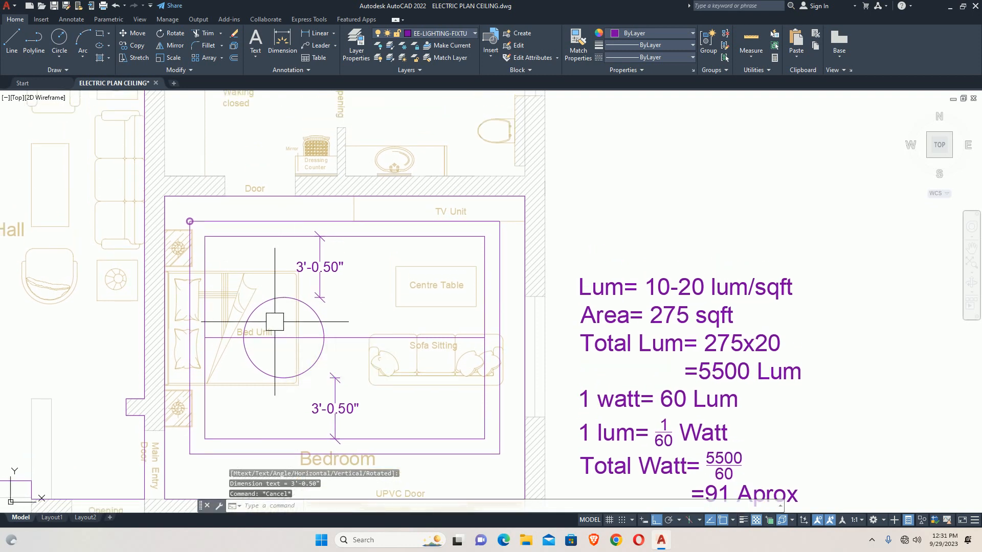
Reduce the diameter of the circle on the bedroom's horizontal centre line
{"action": "middle_click_drag", "start_coordinate": [272, 323], "coordinate": [276, 352]}
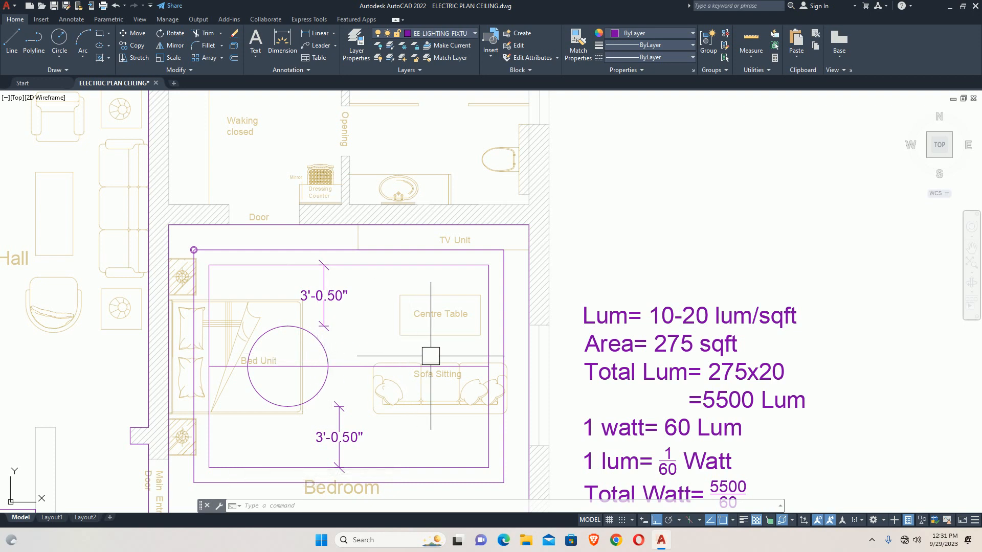
{"action": "left_click", "coordinate": [318, 353]}
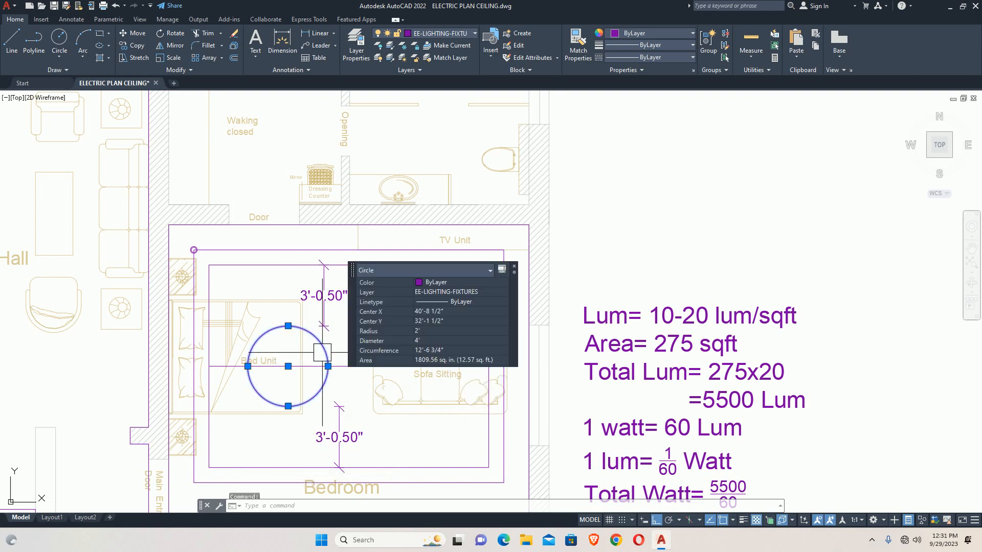
{"action": "left_click", "coordinate": [430, 341]}
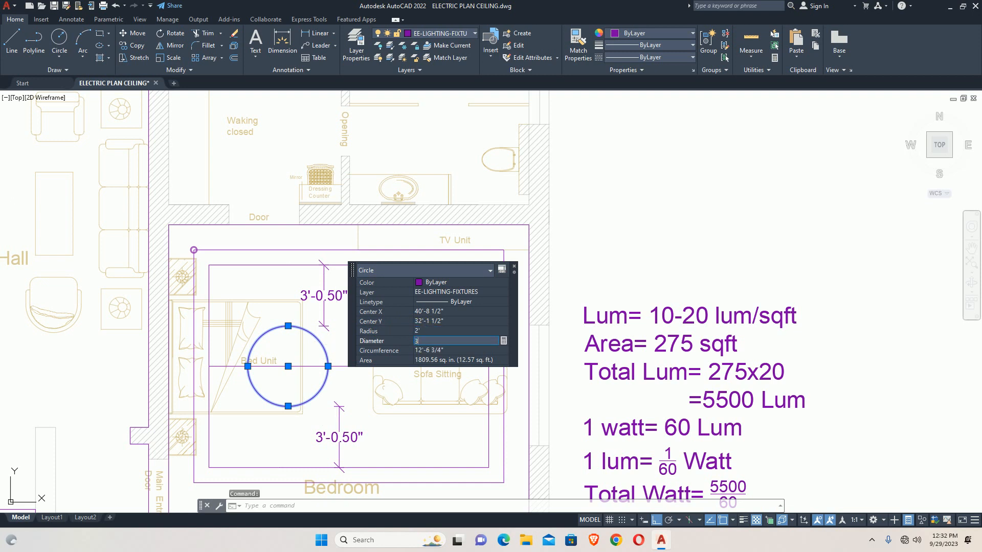
{"action": "left_click", "coordinate": [424, 345]}
{"action": "key", "text": "Escape"}
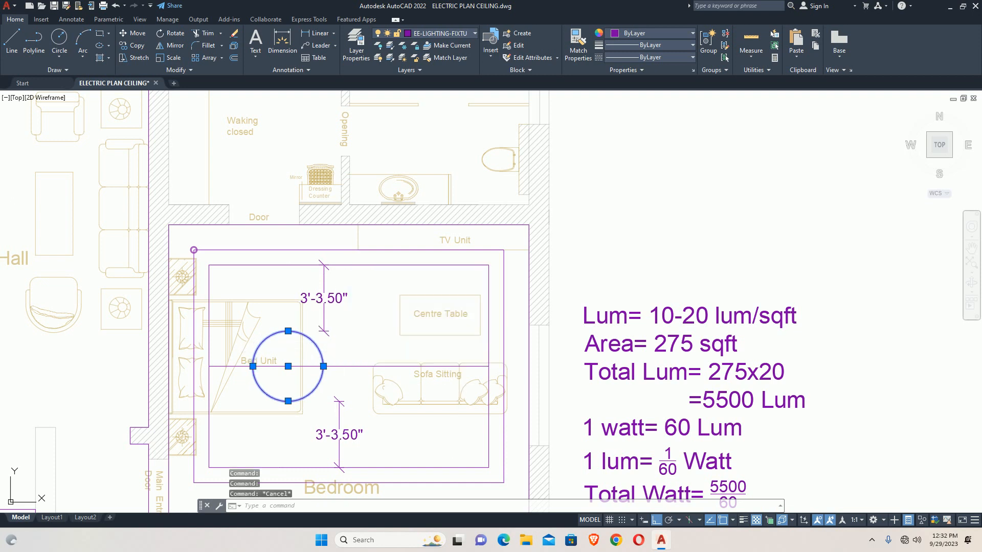
{"action": "key", "text": "Escape"}
Mirror the circle across the vertical centre of the innermost ceiling rectangle, keeping the original
{"action": "type", "text": "mi"}
{"action": "key", "text": "Return"}
{"action": "left_click", "coordinate": [321, 350]}
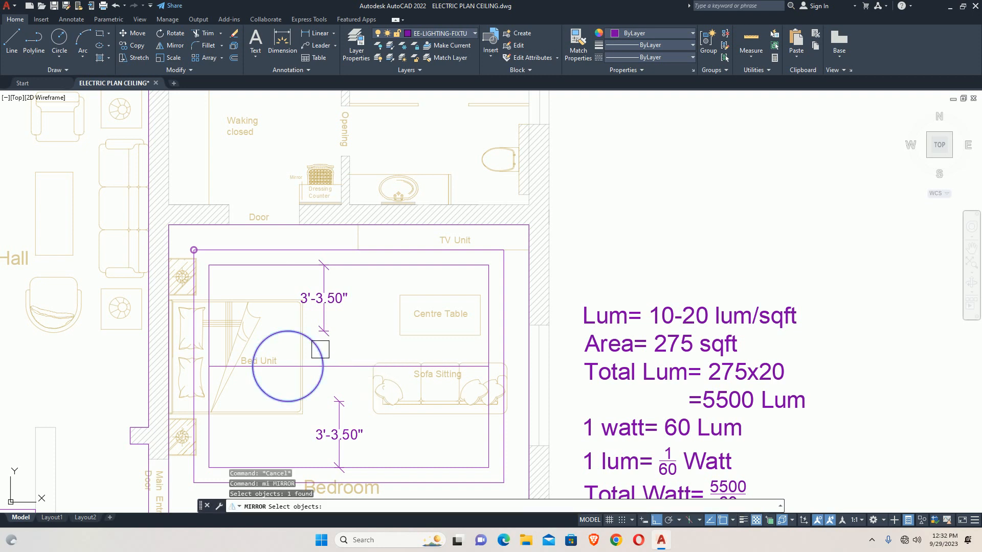
{"action": "key", "text": "Return"}
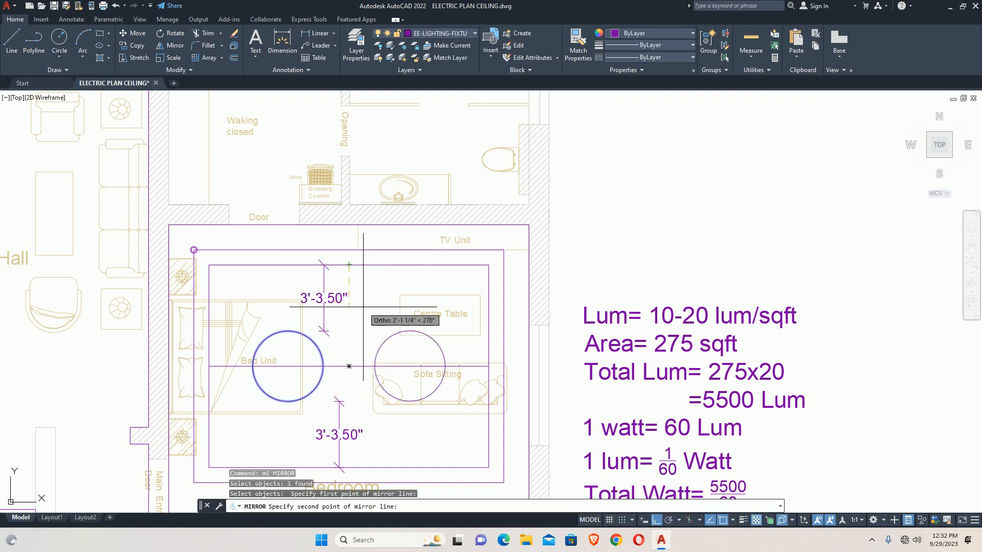
{"action": "left_click", "coordinate": [350, 335]}
{"action": "key", "text": "Escape"}
{"action": "middle_click_drag", "start_coordinate": [348, 337], "coordinate": [372, 296]}
{"action": "key", "text": "Escape"}
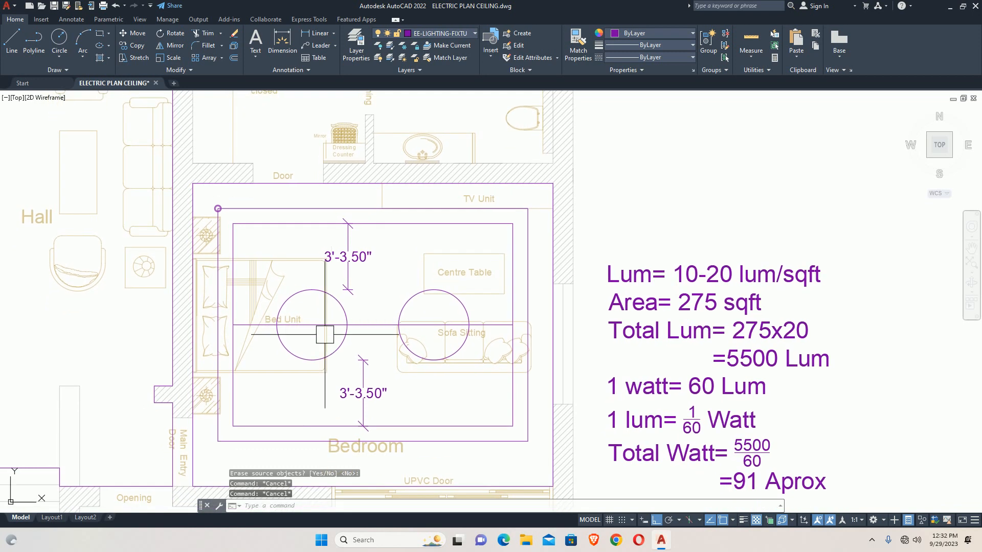
Delete both circles and the two vertical dimensions from the bedroom ceiling
{"action": "left_click", "coordinate": [349, 312]}
{"action": "left_click", "coordinate": [410, 303]}
{"action": "key", "text": "Delete"}
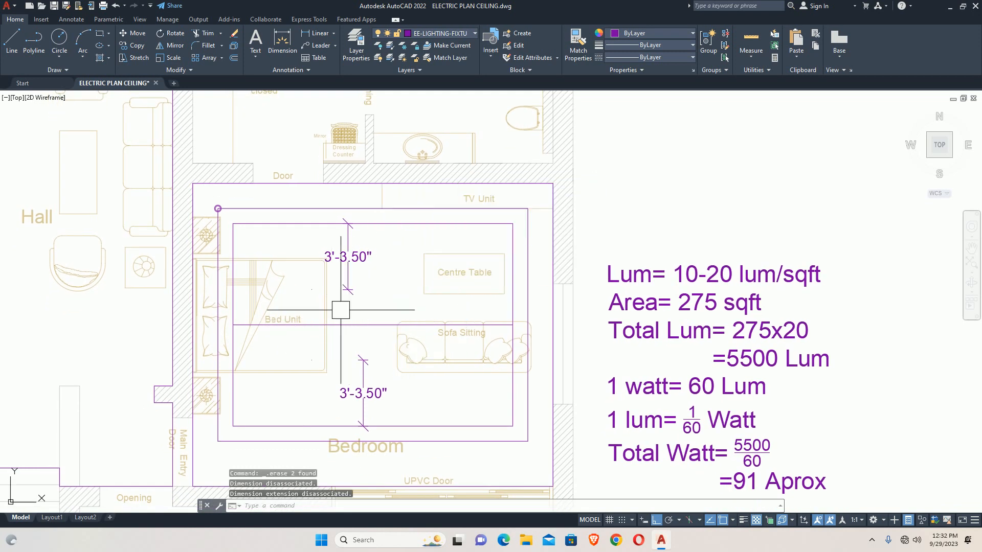
{"action": "scroll", "coordinate": [337, 342], "scroll_direction": "down", "scroll_amount": 4}
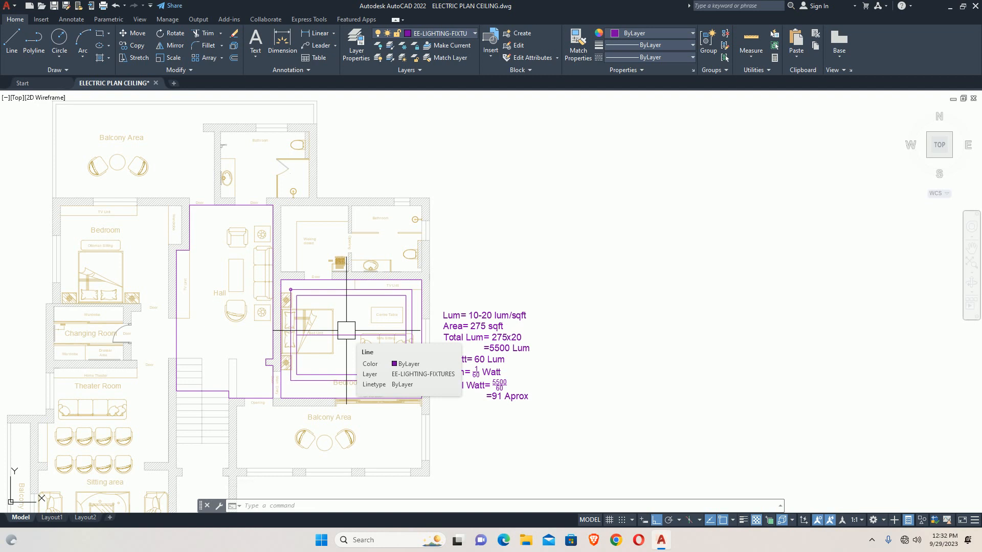
{"action": "scroll", "coordinate": [284, 319], "scroll_direction": "up", "scroll_amount": 2}
{"action": "middle_click_drag", "start_coordinate": [284, 319], "coordinate": [271, 308]}
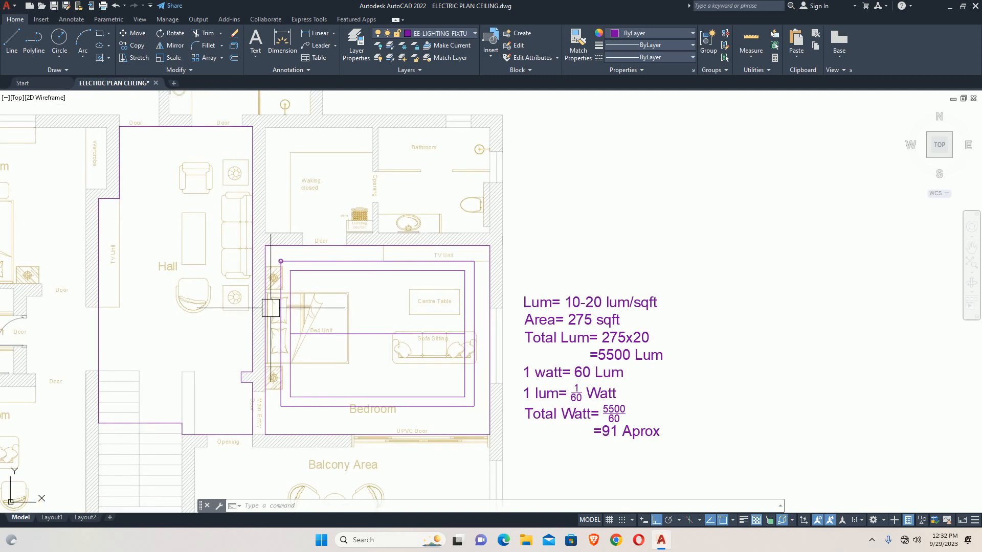
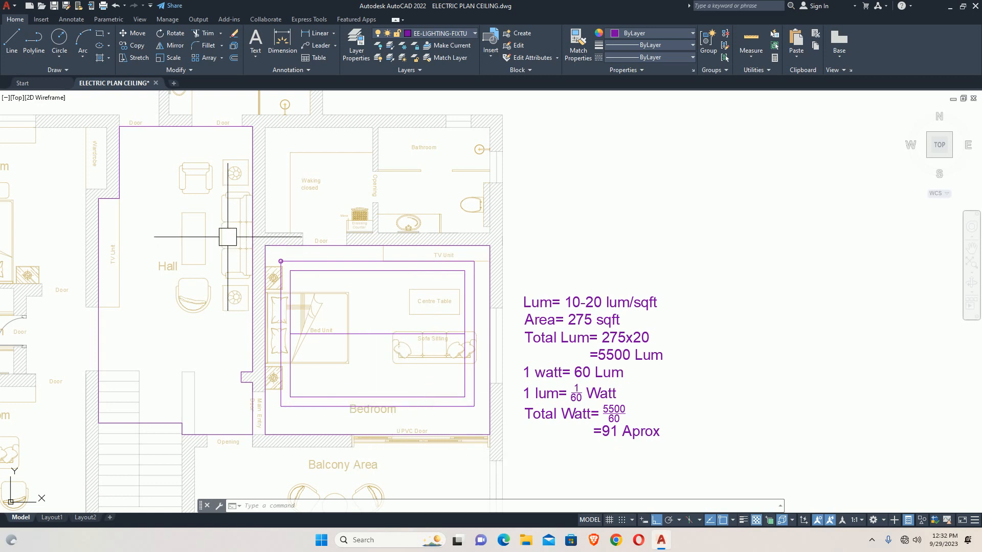
Explode the bedroom's middle ceiling rectangle into separate lines
{"action": "scroll", "coordinate": [299, 261], "scroll_direction": "up", "scroll_amount": 4}
{"action": "left_click", "coordinate": [329, 259]}
{"action": "left_click", "coordinate": [316, 272]}
{"action": "key", "text": "Escape"}
{"action": "key", "text": "Escape"}
{"action": "key", "text": "Escape"}
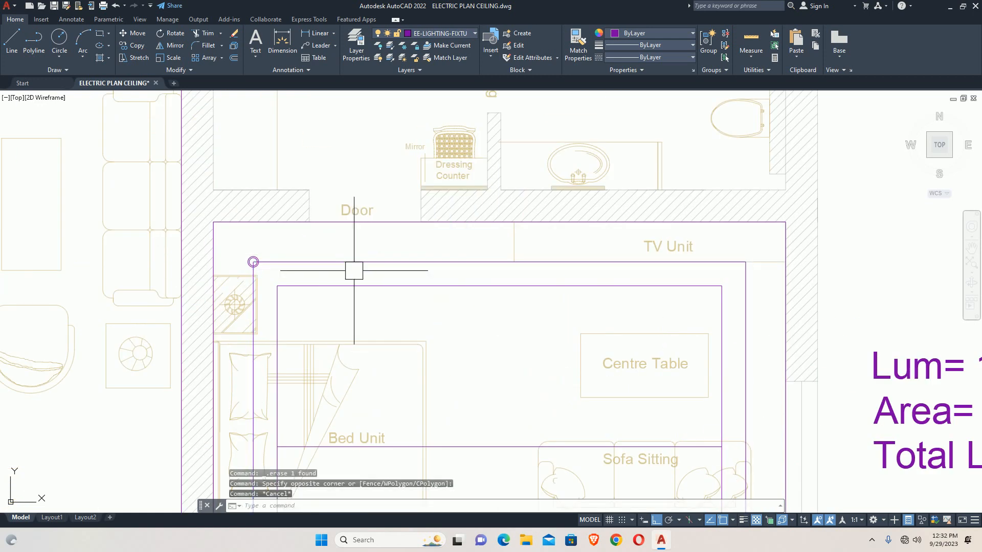
{"action": "middle_click_drag", "start_coordinate": [351, 270], "coordinate": [332, 272]}
{"action": "type", "text": "x"}
{"action": "key", "text": "Return"}
{"action": "left_click", "coordinate": [334, 267]}
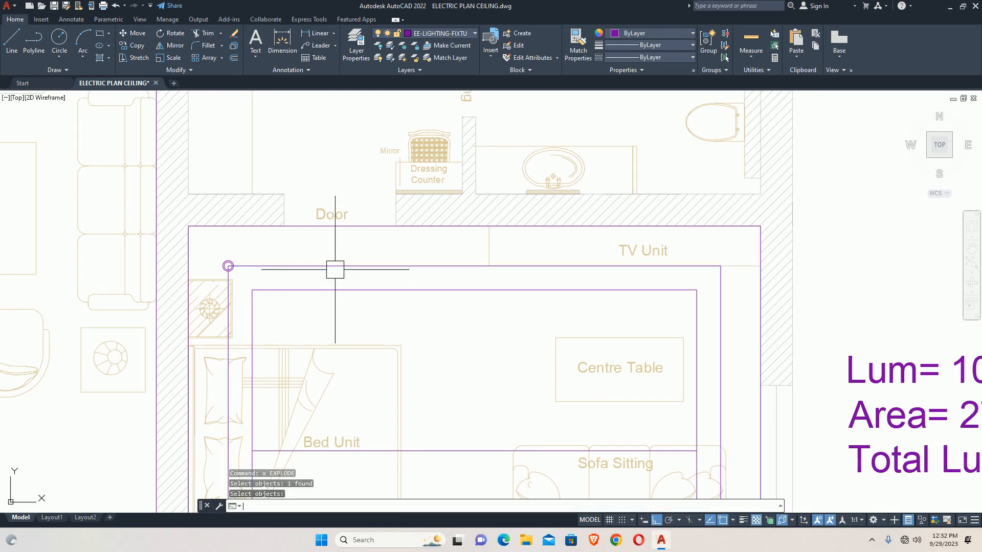
{"action": "key", "text": "Escape"}
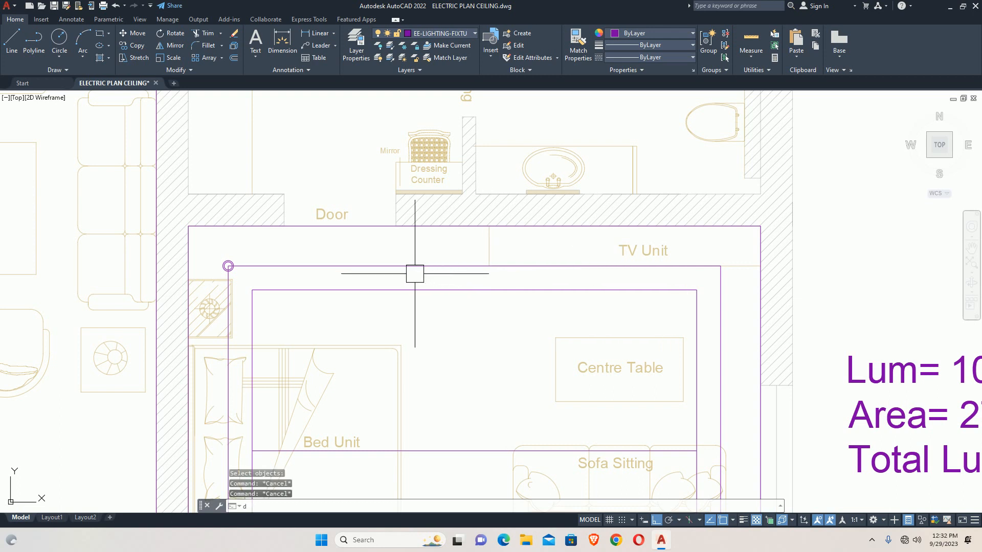
Divide the upper edge of the middle ceiling rectangle into 4 equal segments
{"action": "type", "text": "div"}
{"action": "key", "text": "Return"}
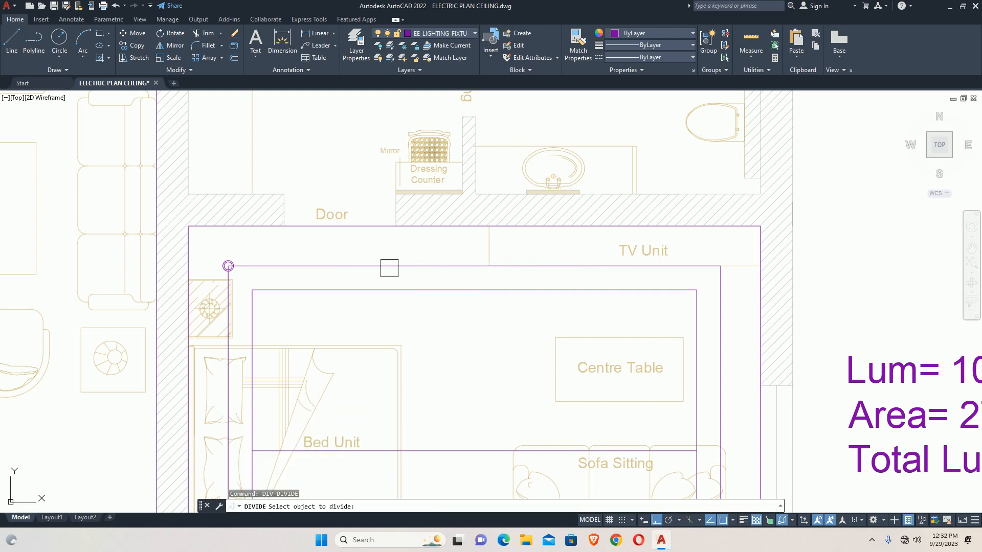
{"action": "left_click", "coordinate": [232, 261]}
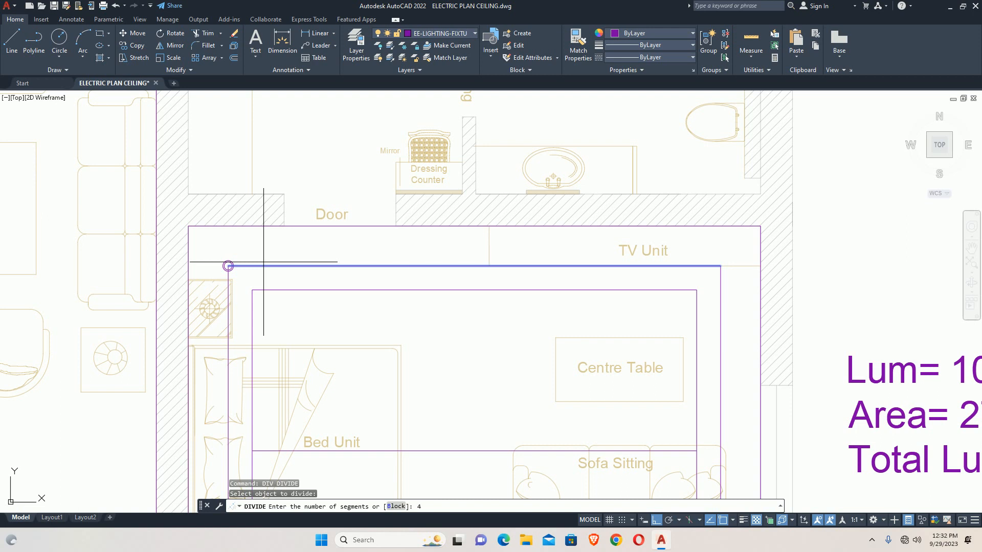
{"action": "key", "text": "Return"}
{"action": "key", "text": "Escape"}
{"action": "key", "text": "Escape"}
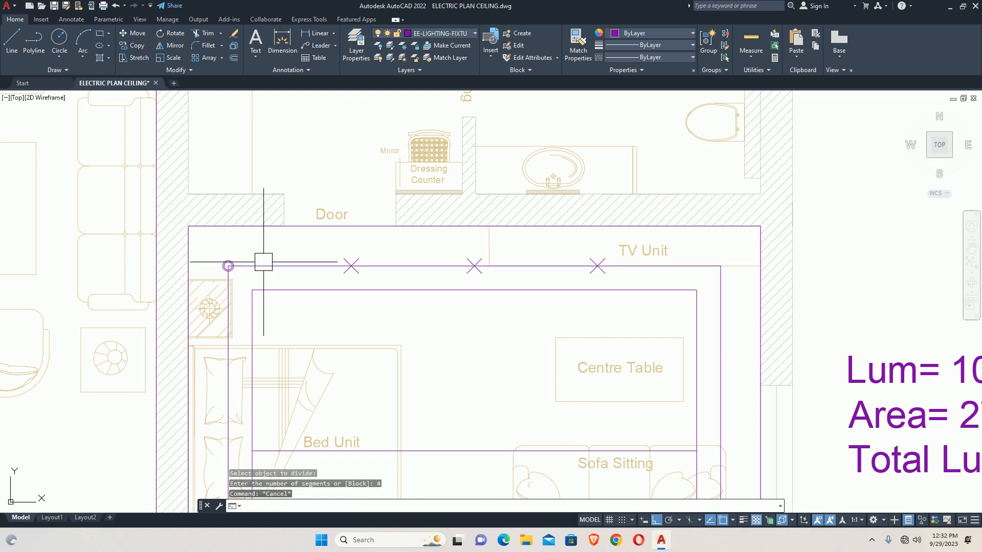
Copy the corner light from its centre onto the three division points along the middle rectangle's upper edge
{"action": "type", "text": "co"}
{"action": "key", "text": "Return"}
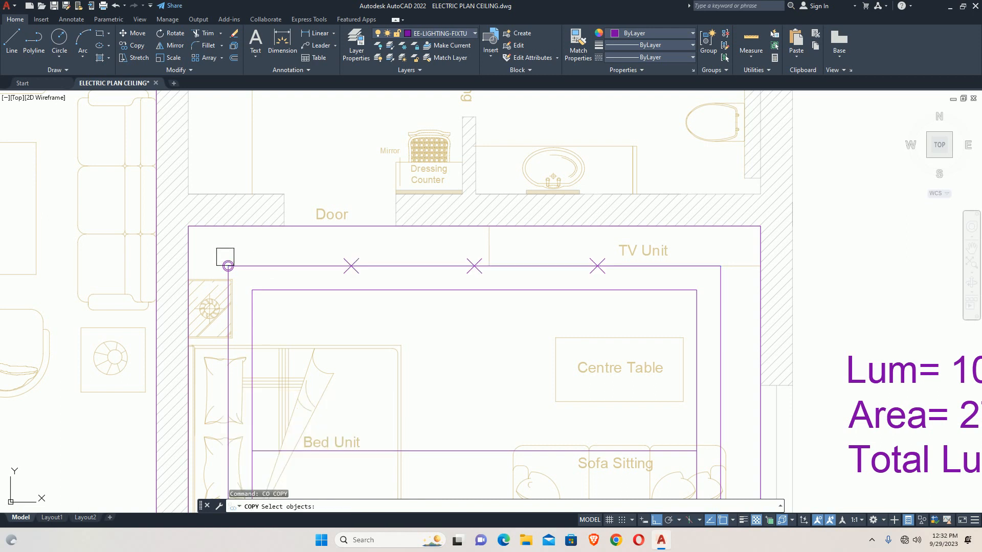
{"action": "left_click", "coordinate": [229, 263]}
{"action": "scroll", "coordinate": [228, 265], "scroll_direction": "up", "scroll_amount": 4}
{"action": "key", "text": "Return"}
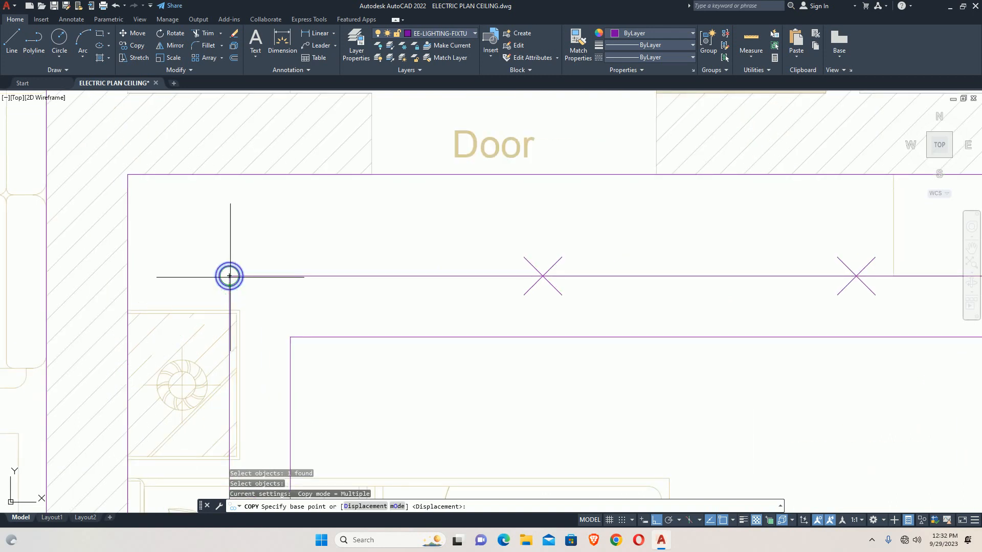
{"action": "scroll", "coordinate": [229, 276], "scroll_direction": "up", "scroll_amount": 4}
{"action": "left_click", "coordinate": [229, 278]}
{"action": "scroll", "coordinate": [239, 280], "scroll_direction": "down", "scroll_amount": 6}
{"action": "middle_click_drag", "start_coordinate": [380, 284], "coordinate": [238, 292]}
{"action": "left_click", "coordinate": [289, 288]}
{"action": "left_click", "coordinate": [485, 288]}
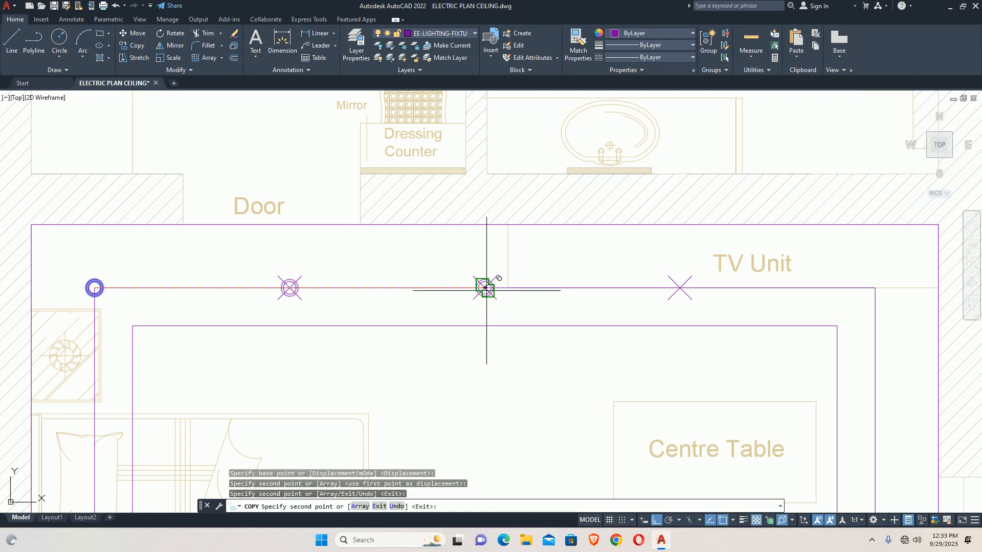
{"action": "left_click", "coordinate": [679, 288]}
{"action": "key", "text": "Escape"}
Divide the left edge of the middle ceiling rectangle into 3 equal segments
{"action": "scroll", "coordinate": [527, 297], "scroll_direction": "down", "scroll_amount": 4}
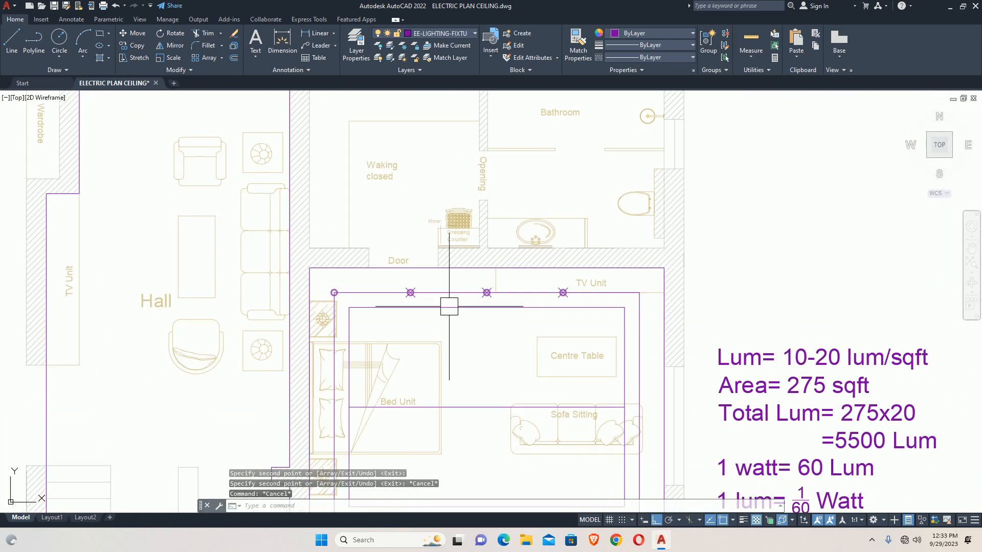
{"action": "mouse_move", "coordinate": [469, 313]}
{"action": "middle_mouse_down"}
{"action": "mouse_move", "coordinate": [438, 277]}
{"action": "mouse_move", "coordinate": [435, 245]}
{"action": "middle_mouse_up"}
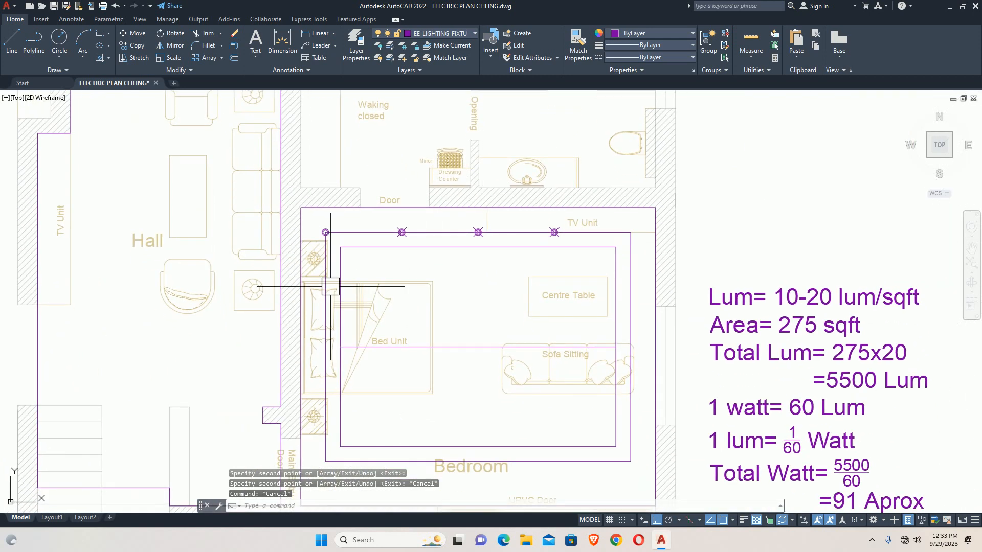
{"action": "type", "text": "div"}
{"action": "key", "text": "Return"}
{"action": "scroll", "coordinate": [317, 285], "scroll_direction": "up", "scroll_amount": 6}
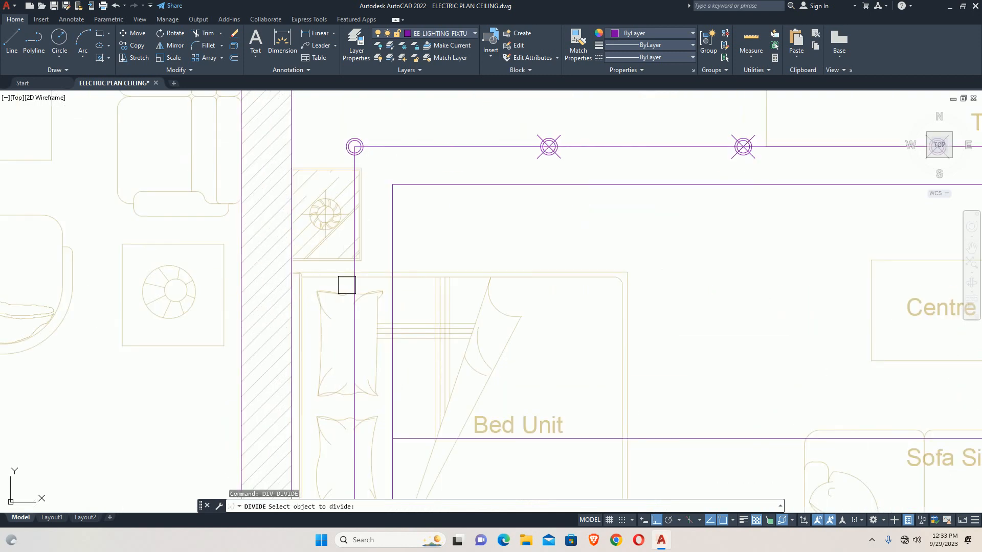
{"action": "left_click", "coordinate": [346, 282]}
{"action": "type", "text": "3"}
{"action": "key", "text": "Return"}
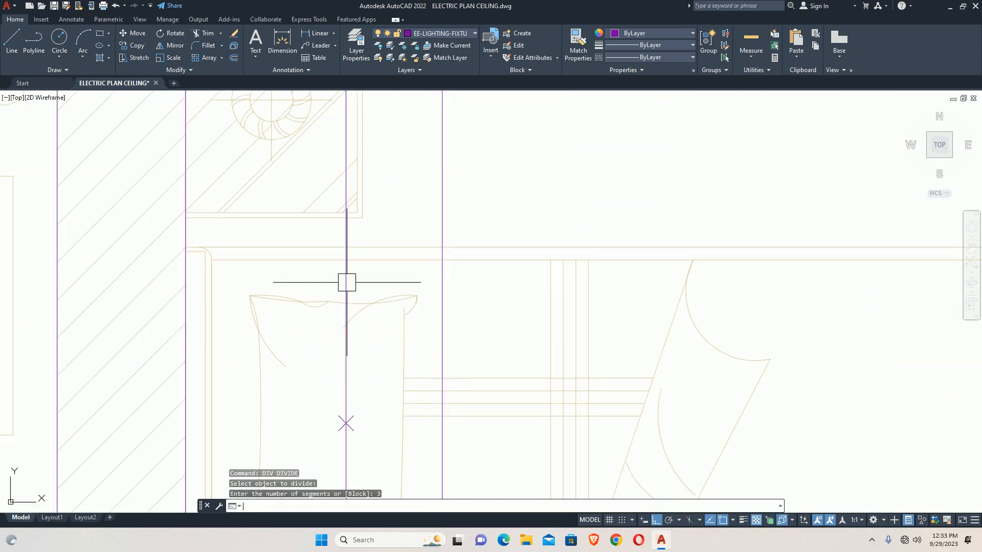
{"action": "scroll", "coordinate": [347, 281], "scroll_direction": "down", "scroll_amount": 5}
{"action": "key", "text": "Escape"}
Move the corner light from its centre onto the upper division point of the middle rectangle's left edge
{"action": "middle_click_drag", "start_coordinate": [514, 287], "coordinate": [508, 202]}
{"action": "scroll", "coordinate": [419, 254], "scroll_direction": "down", "scroll_amount": 2}
{"action": "middle_click_drag", "start_coordinate": [419, 255], "coordinate": [420, 264]}
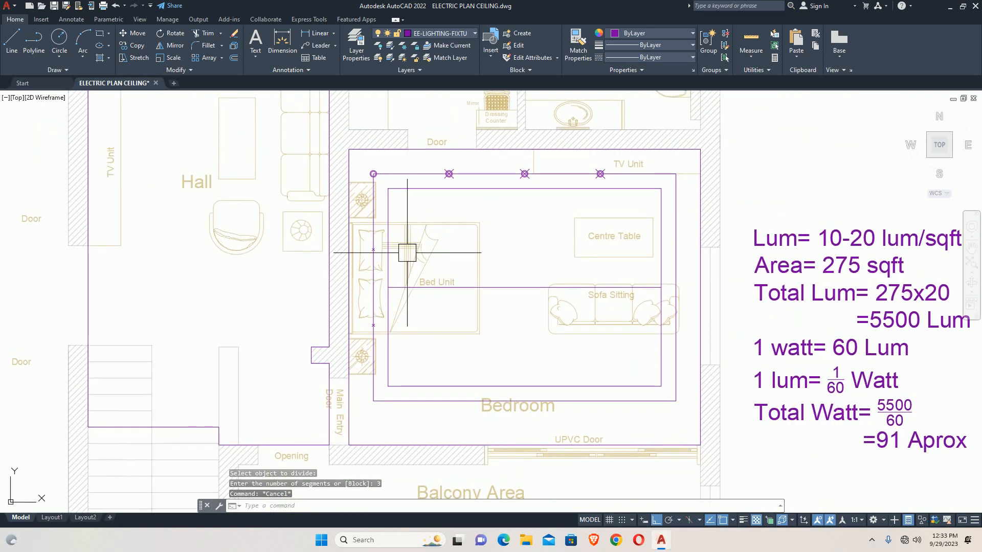
{"action": "type", "text": "m"}
{"action": "key", "text": "Return"}
{"action": "scroll", "coordinate": [367, 175], "scroll_direction": "up", "scroll_amount": 5}
{"action": "left_click", "coordinate": [369, 174]}
{"action": "key", "text": "Return"}
{"action": "scroll", "coordinate": [384, 178], "scroll_direction": "up", "scroll_amount": 5}
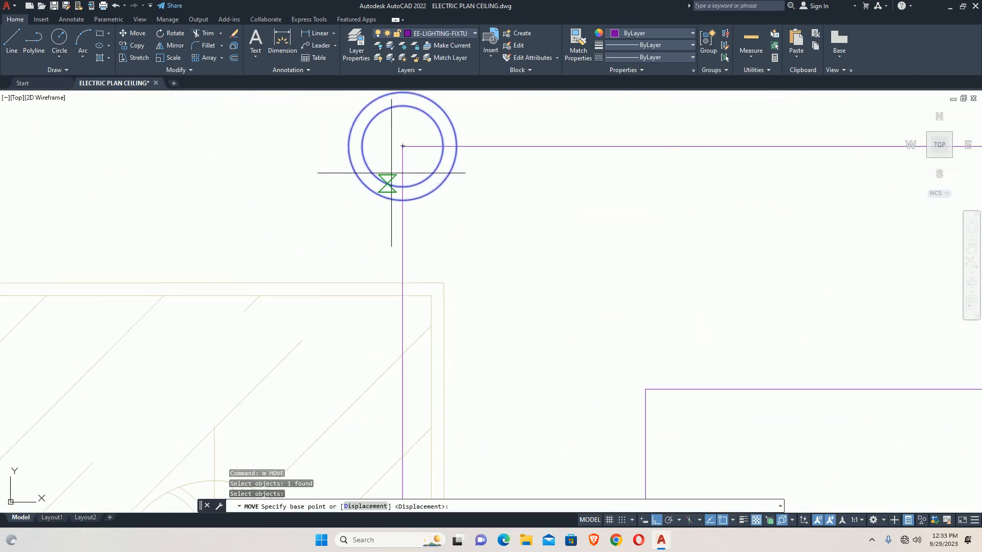
{"action": "left_click", "coordinate": [402, 146]}
{"action": "scroll", "coordinate": [388, 240], "scroll_direction": "down", "scroll_amount": 7}
{"action": "middle_click_drag", "start_coordinate": [390, 306], "coordinate": [374, 221]}
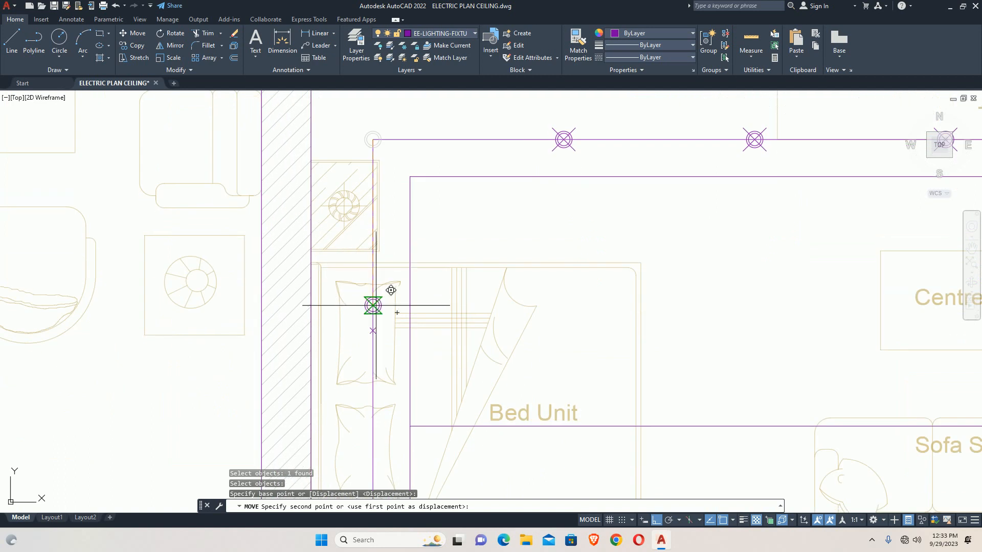
{"action": "left_click", "coordinate": [373, 331]}
{"action": "middle_click_drag", "start_coordinate": [373, 378], "coordinate": [357, 292]}
{"action": "key", "text": "Escape"}
{"action": "key", "text": "Escape"}
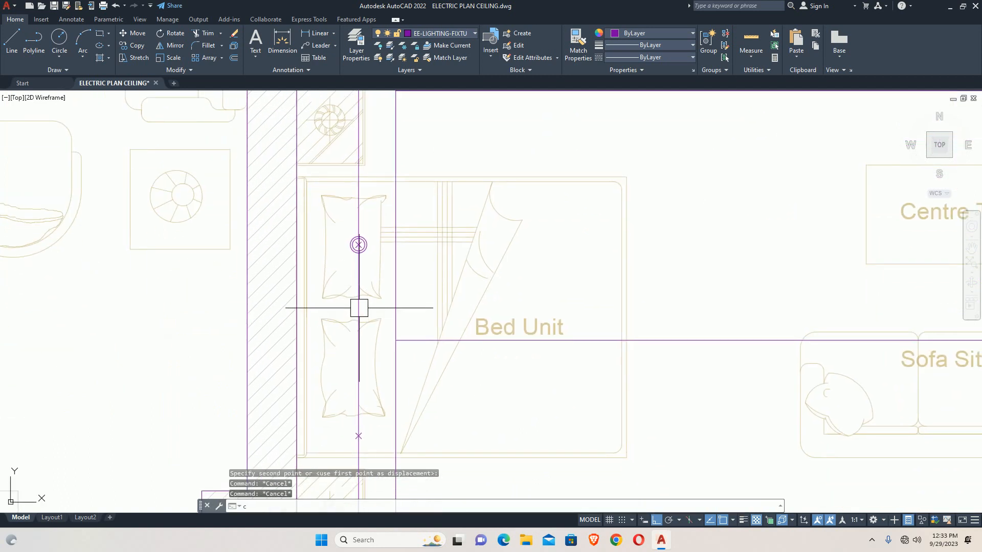
Copy the light on the left edge's upper division point to the lower division point
{"action": "type", "text": "co"}
{"action": "key", "text": "Return"}
{"action": "left_click", "coordinate": [344, 244]}
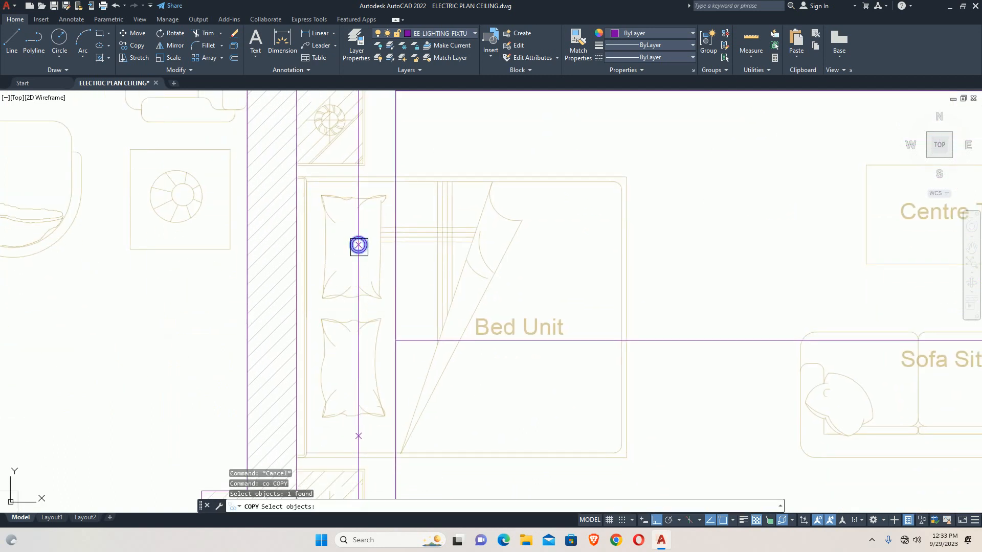
{"action": "scroll", "coordinate": [357, 243], "scroll_direction": "up", "scroll_amount": 4}
{"action": "key", "text": "Return"}
{"action": "left_click", "coordinate": [357, 238]}
{"action": "scroll", "coordinate": [358, 303], "scroll_direction": "down", "scroll_amount": 4}
{"action": "mouse_move", "coordinate": [369, 302]}
{"action": "middle_mouse_down"}
{"action": "mouse_move", "coordinate": [362, 326]}
{"action": "mouse_move", "coordinate": [307, 284]}
{"action": "middle_mouse_up"}
{"action": "scroll", "coordinate": [363, 325], "scroll_direction": "down", "scroll_amount": 2}
{"action": "left_click", "coordinate": [329, 342]}
{"action": "key", "text": "Escape"}
{"action": "key", "text": "Escape"}
{"action": "scroll", "coordinate": [328, 342], "scroll_direction": "down", "scroll_amount": 3}
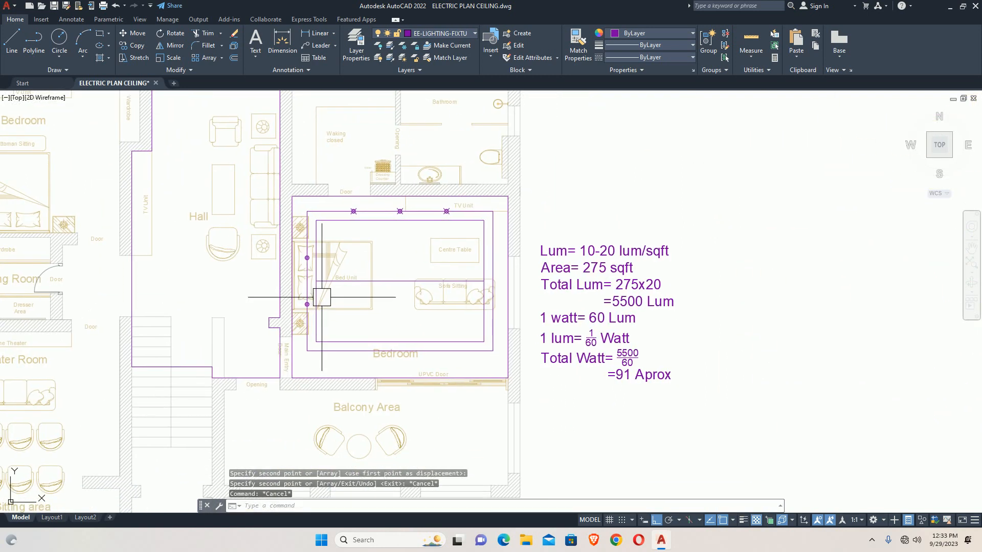
Regenerate the drawing to refresh the display size of the division point markers
{"action": "type", "text": "regen"}
{"action": "key", "text": "Return"}
{"action": "scroll", "coordinate": [379, 256], "scroll_direction": "up", "scroll_amount": 2}
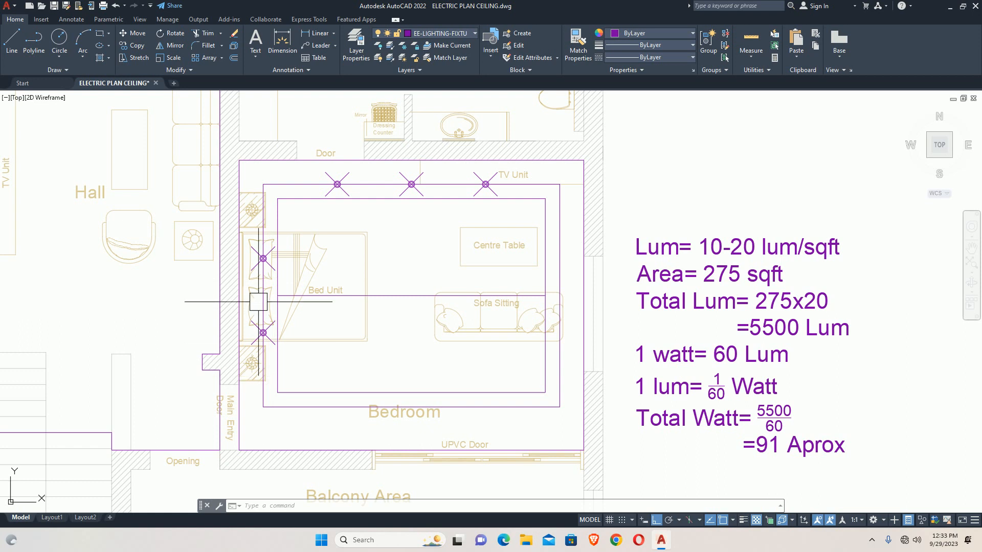
Move the upper light on the middle rectangle's left edge 18 inches upward
{"action": "type", "text": "m"}
{"action": "key", "text": "Return"}
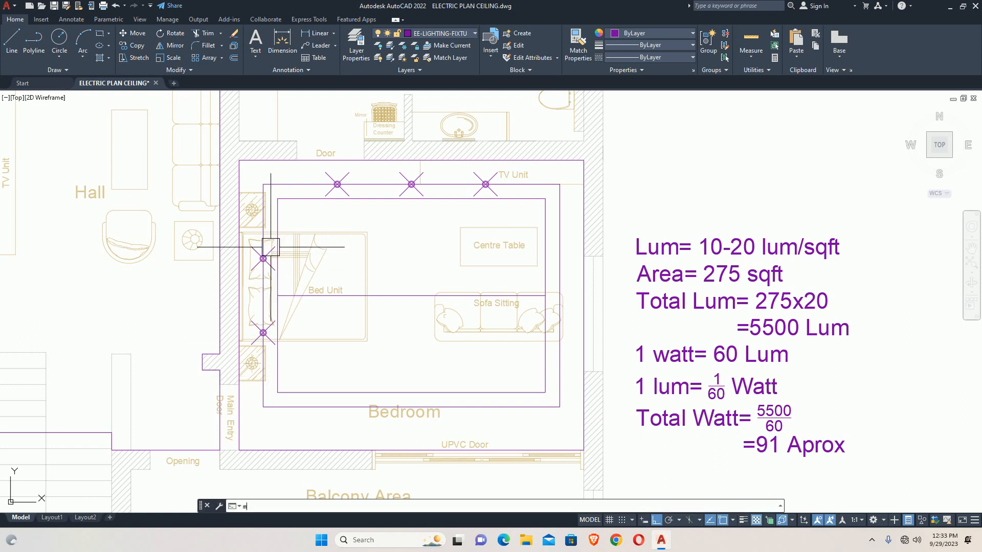
{"action": "scroll", "coordinate": [263, 256], "scroll_direction": "up", "scroll_amount": 7}
{"action": "left_click", "coordinate": [239, 317]}
{"action": "scroll", "coordinate": [241, 317], "scroll_direction": "down", "scroll_amount": 7}
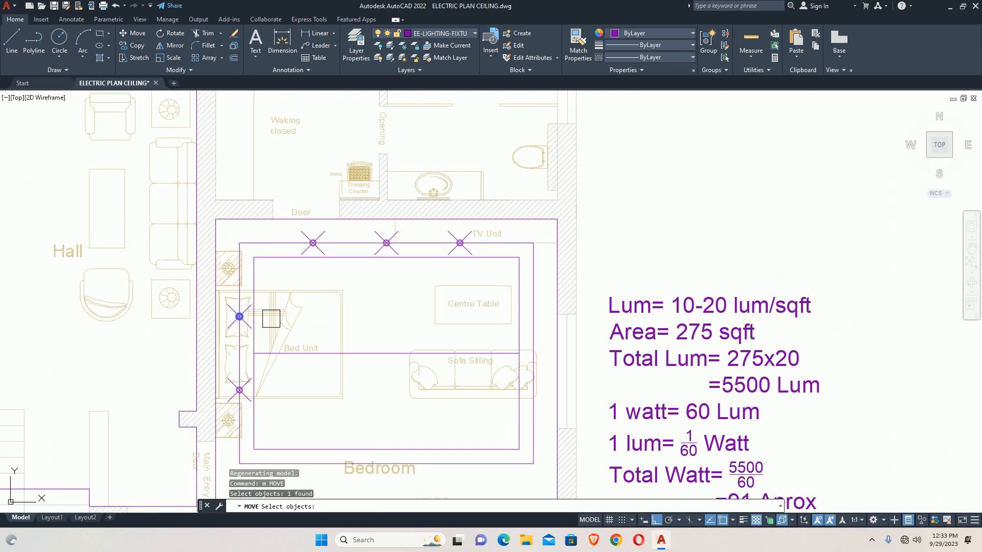
{"action": "key", "text": "Return"}
{"action": "left_click", "coordinate": [386, 332]}
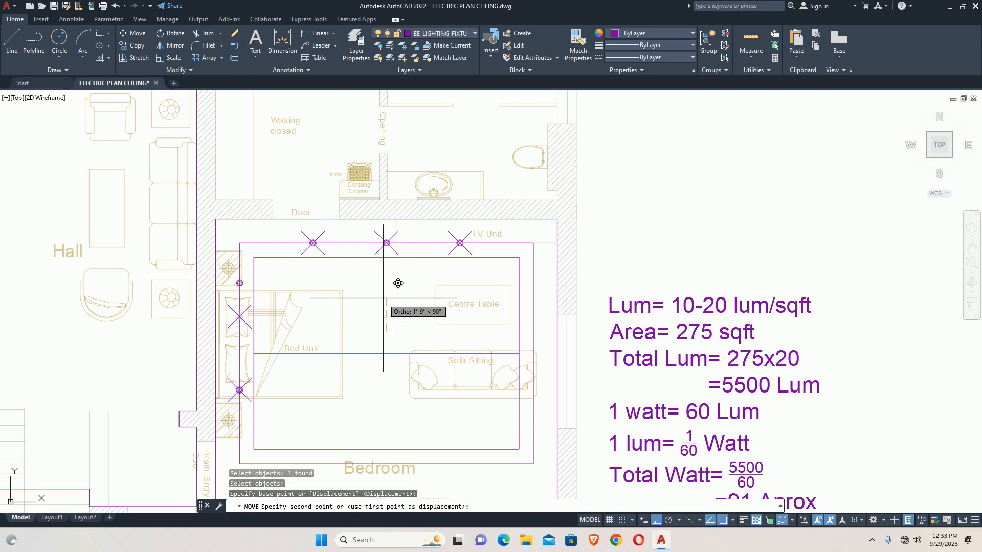
{"action": "key", "text": "Return"}
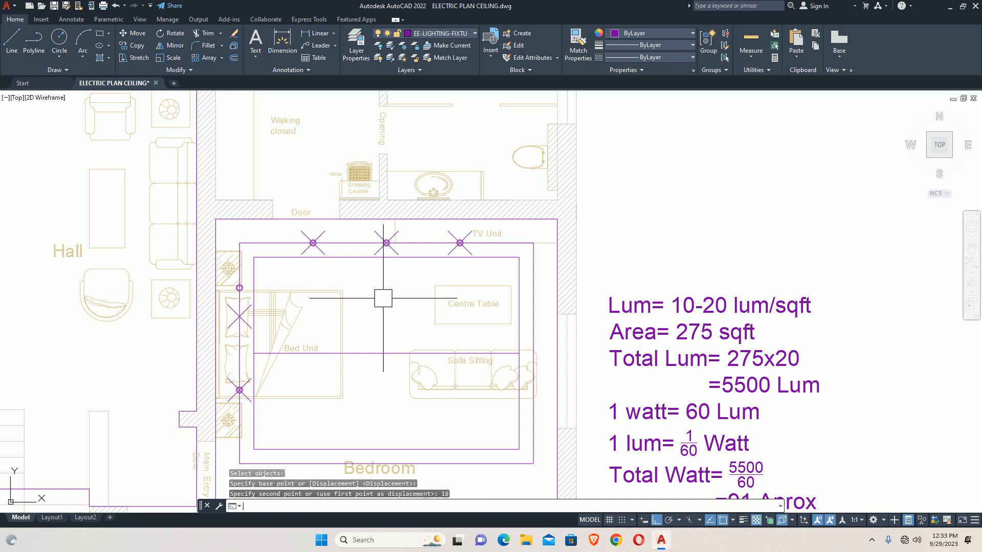
Move the lower light on the middle rectangle's left edge 18 inches downward
{"action": "type", "text": "m"}
{"action": "key", "text": "Return"}
{"action": "scroll", "coordinate": [238, 394], "scroll_direction": "up", "scroll_amount": 8}
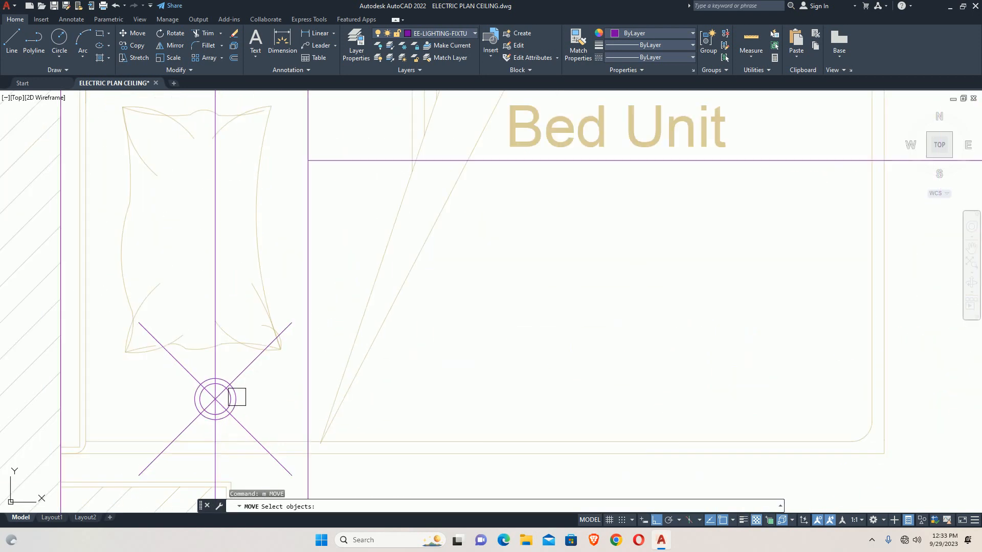
{"action": "left_click", "coordinate": [238, 396]}
{"action": "scroll", "coordinate": [244, 381], "scroll_direction": "down", "scroll_amount": 8}
{"action": "key", "text": "Return"}
{"action": "left_click", "coordinate": [369, 378]}
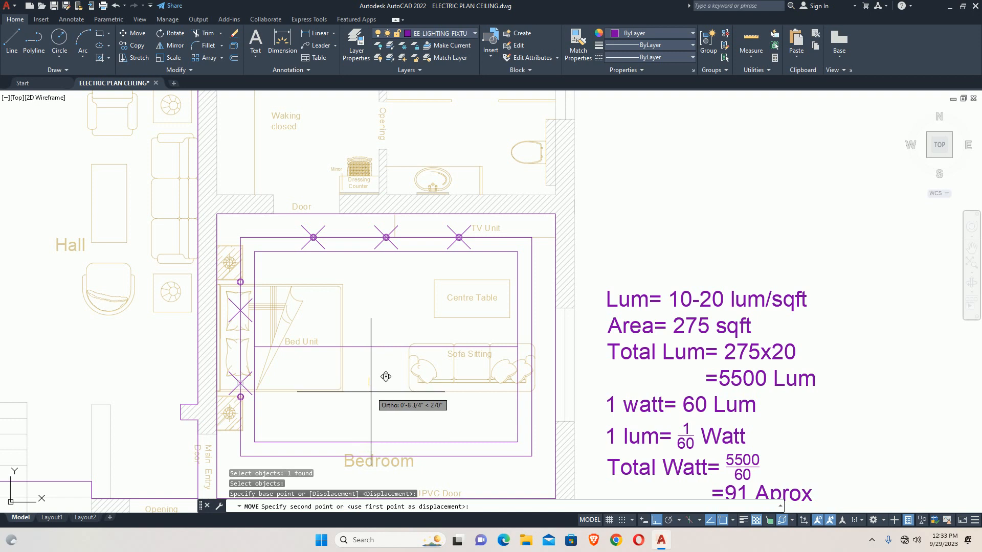
{"action": "type", "text": "18"}
{"action": "key", "text": "Return"}
{"action": "key", "text": "Escape"}
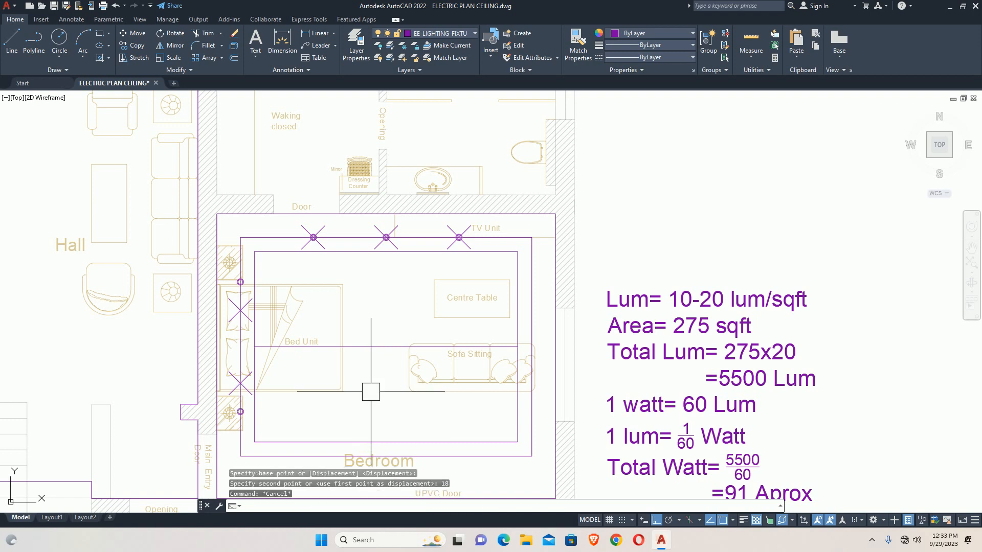
Erase the two division point markers on the middle rectangle's left edge
{"action": "mouse_move", "coordinate": [285, 356]}
{"action": "middle_mouse_down"}
{"action": "mouse_move", "coordinate": [301, 386]}
{"action": "mouse_move", "coordinate": [290, 315]}
{"action": "middle_mouse_up"}
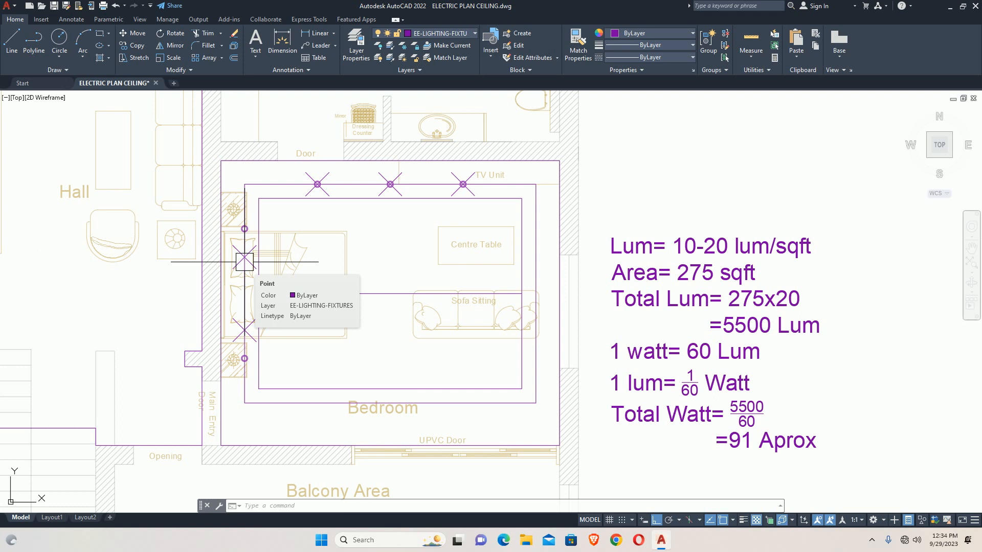
{"action": "scroll", "coordinate": [244, 261], "scroll_direction": "up", "scroll_amount": 4}
{"action": "left_click", "coordinate": [244, 261]}
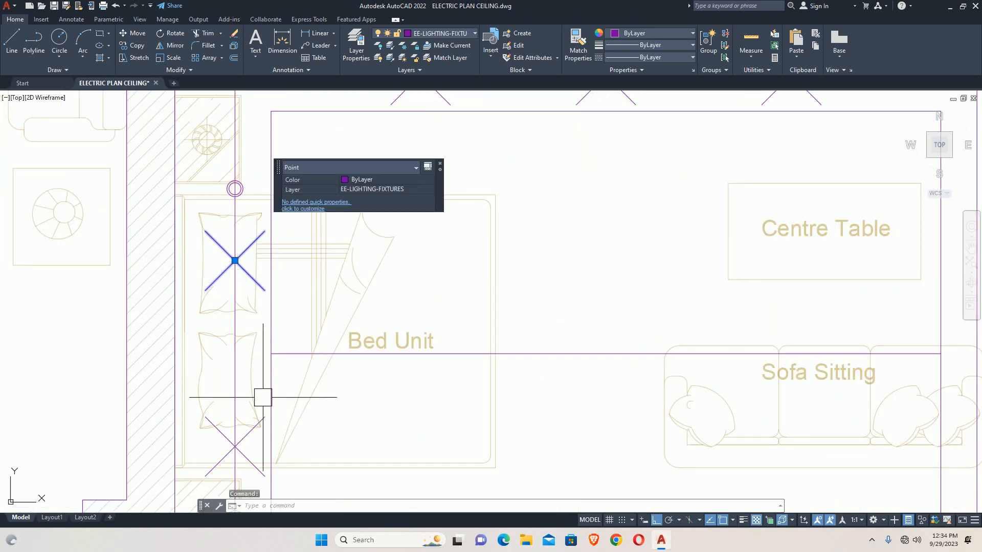
{"action": "left_click", "coordinate": [235, 447]}
{"action": "key", "text": "Delete"}
{"action": "scroll", "coordinate": [365, 289], "scroll_direction": "down", "scroll_amount": 4}
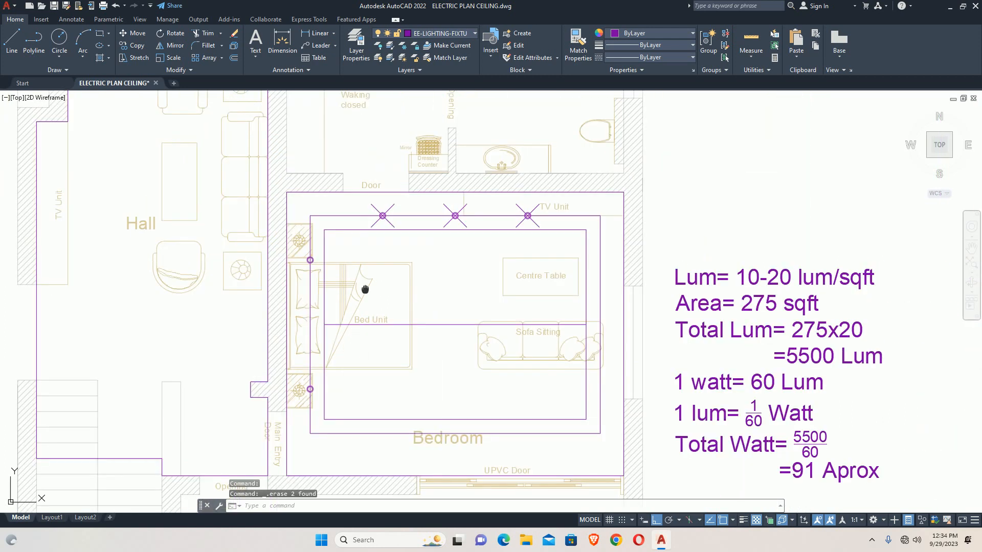
Erase the division point markers beneath the three lights on the middle rectangle's top edge
{"action": "scroll", "coordinate": [388, 205], "scroll_direction": "up", "scroll_amount": 5}
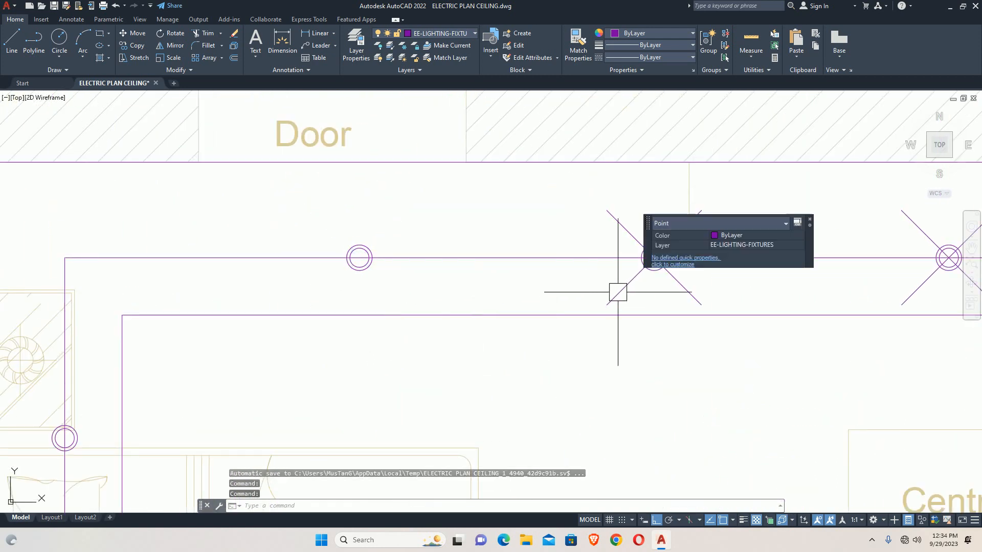
{"action": "key", "text": "Delete"}
{"action": "middle_click_drag", "start_coordinate": [624, 287], "coordinate": [385, 292]}
{"action": "left_click", "coordinate": [679, 294]}
{"action": "key", "text": "Delete"}
{"action": "scroll", "coordinate": [474, 282], "scroll_direction": "down", "scroll_amount": 8}
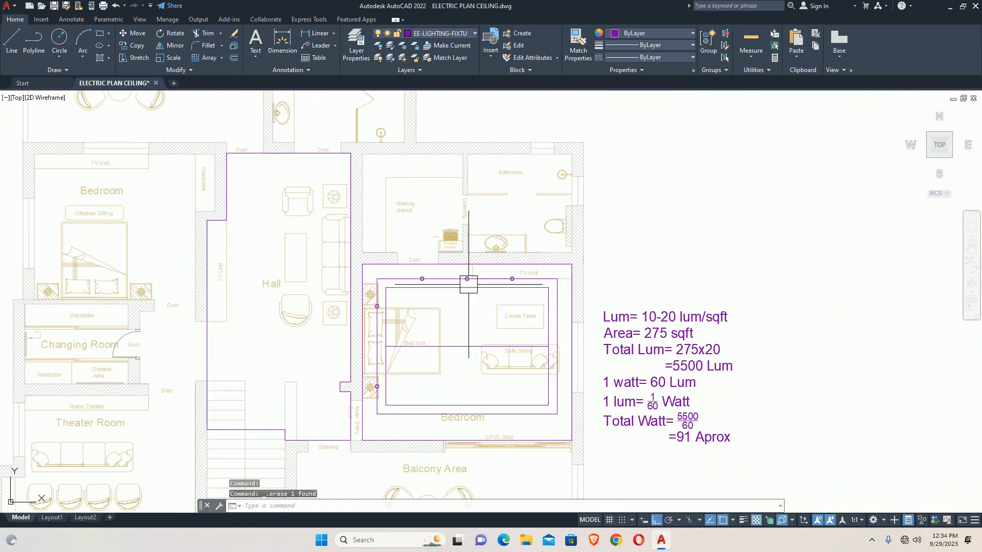
{"action": "middle_click_drag", "start_coordinate": [468, 285], "coordinate": [421, 252]}
{"action": "scroll", "coordinate": [460, 246], "scroll_direction": "up", "scroll_amount": 5}
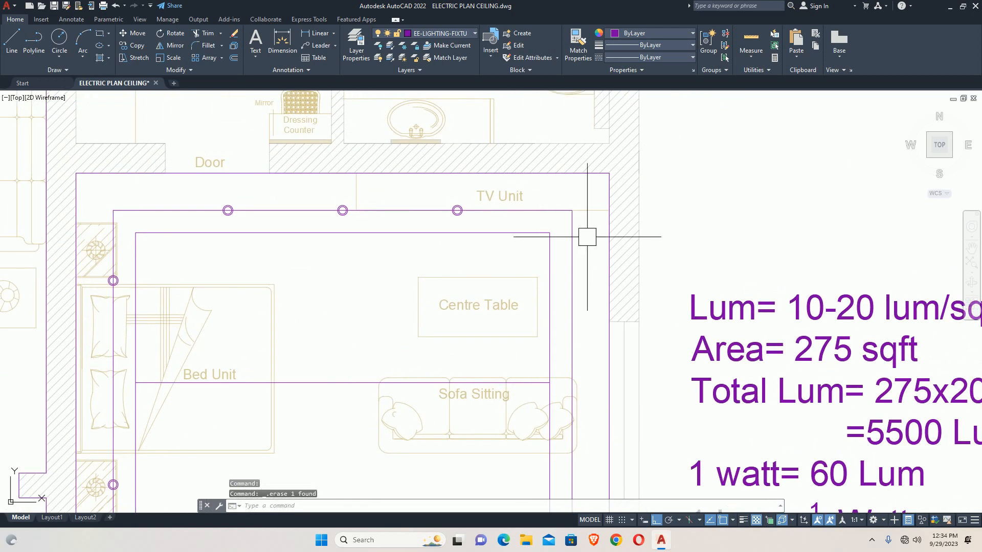
{"action": "scroll", "coordinate": [576, 238], "scroll_direction": "up", "scroll_amount": 4}
{"action": "left_click", "coordinate": [575, 238]}
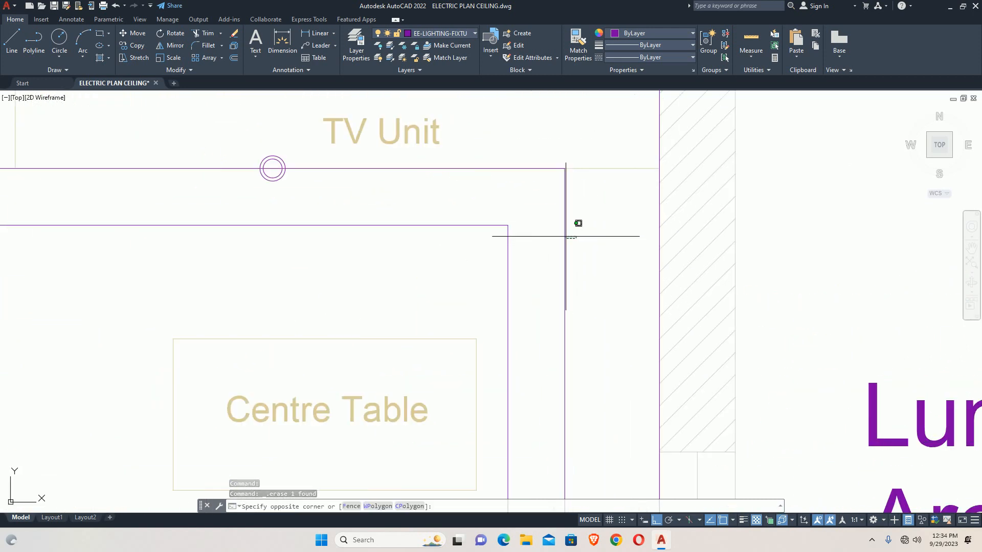
{"action": "left_click", "coordinate": [545, 218]}
{"action": "left_click", "coordinate": [370, 168]}
{"action": "scroll", "coordinate": [370, 168], "scroll_direction": "down", "scroll_amount": 6}
{"action": "key", "text": "Escape"}
{"action": "key", "text": "Escape"}
{"action": "scroll", "coordinate": [422, 172], "scroll_direction": "up", "scroll_amount": 6}
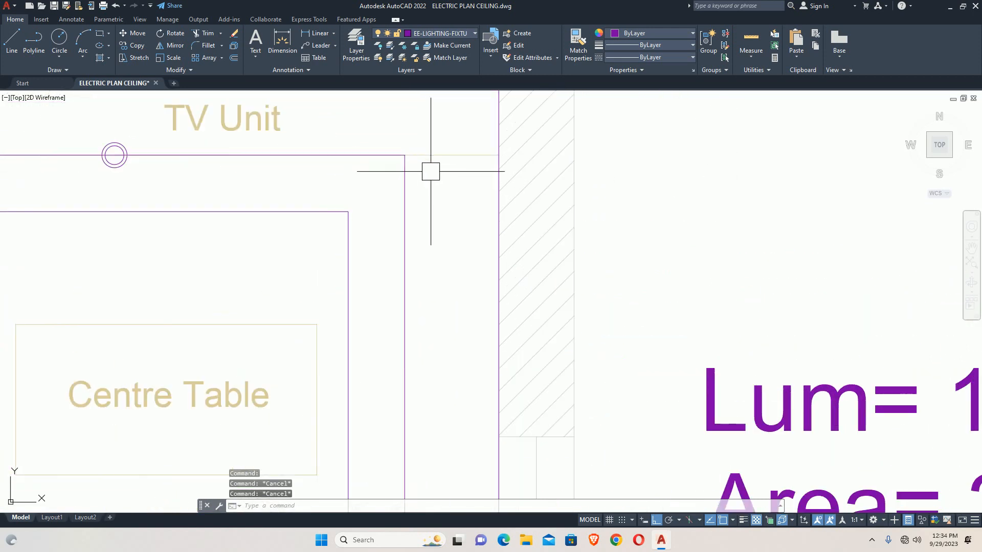
Try to erase the middle rectangle's top and right edges with a crossing selection at its upper right corner
{"action": "left_click", "coordinate": [445, 186]}
{"action": "left_click", "coordinate": [370, 132]}
{"action": "scroll", "coordinate": [357, 224], "scroll_direction": "down", "scroll_amount": 5}
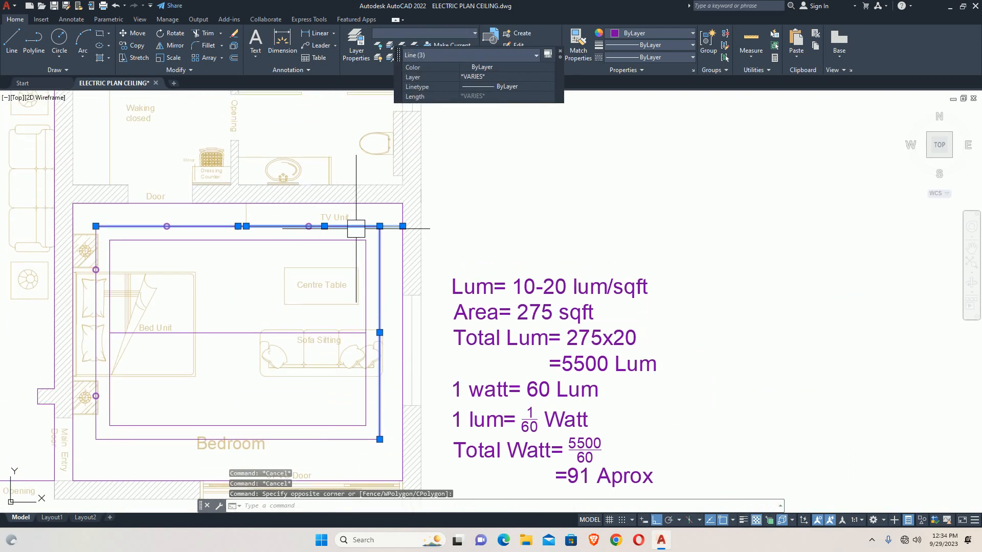
{"action": "scroll", "coordinate": [358, 223], "scroll_direction": "up", "scroll_amount": 5}
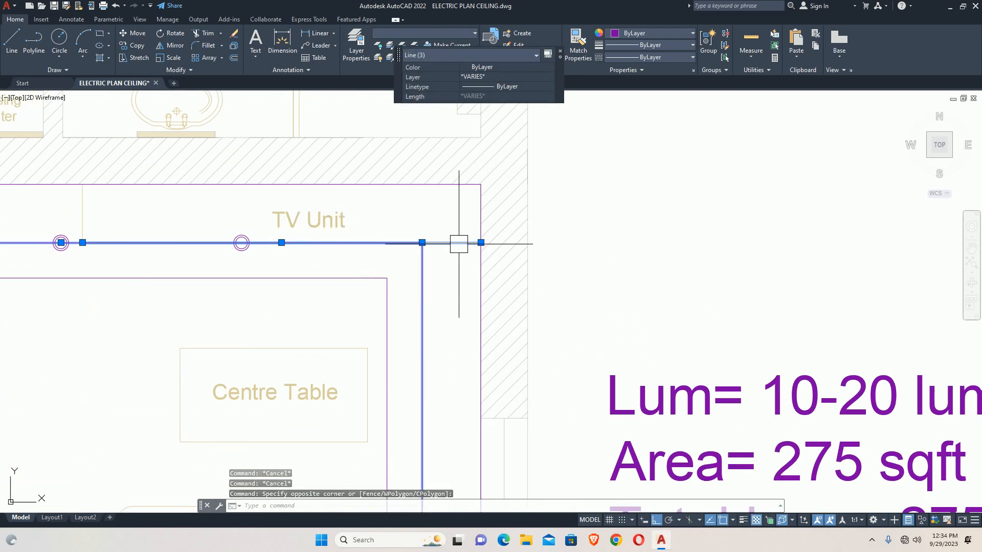
{"action": "key", "text": "Delete"}
{"action": "scroll", "coordinate": [436, 252], "scroll_direction": "down", "scroll_amount": 4}
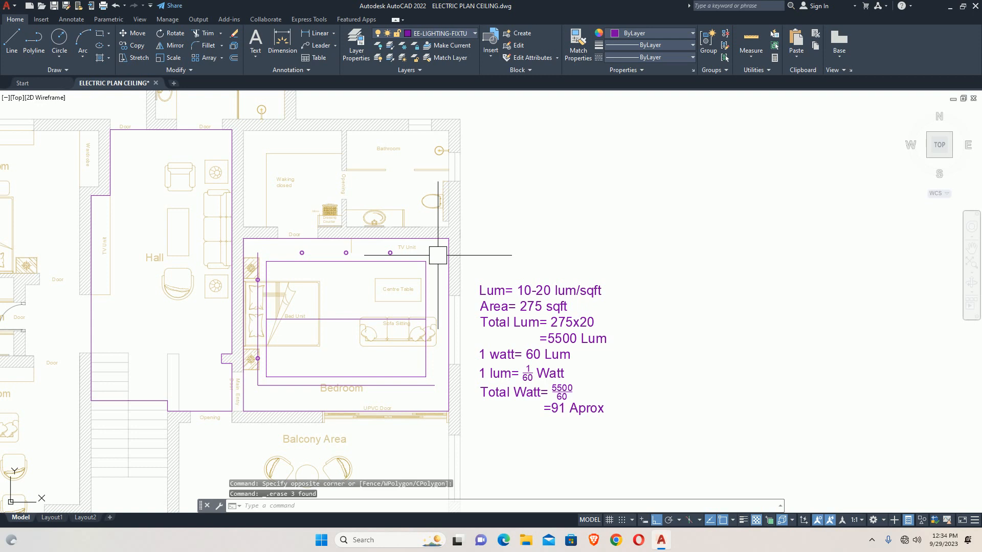
Undo the erasure of the lines meeting at the middle rectangle's upper right corner
{"action": "key", "text": "ctrl+z"}
{"action": "key", "text": "ctrl+z"}
{"action": "scroll", "coordinate": [399, 254], "scroll_direction": "down", "scroll_amount": 2}
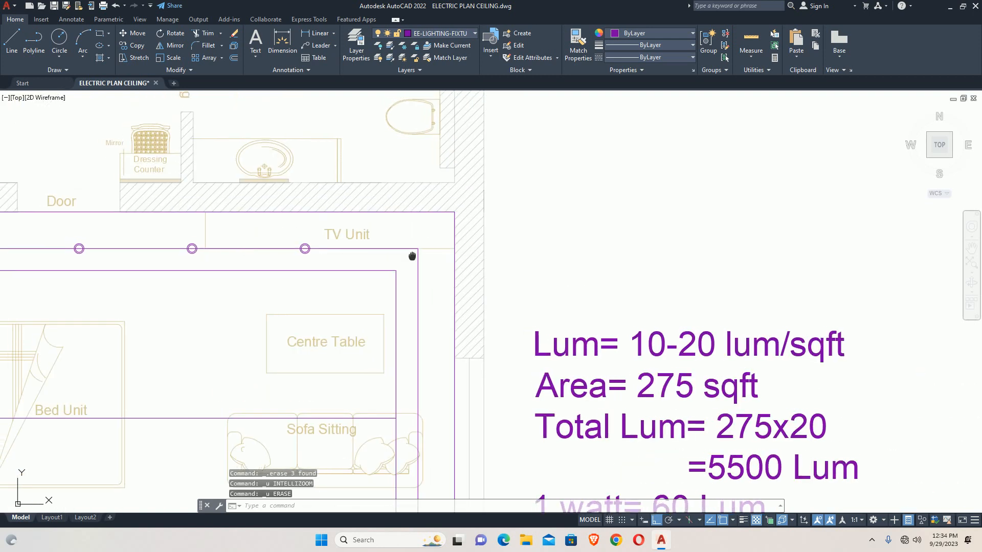
{"action": "mouse_move", "coordinate": [412, 256]}
{"action": "middle_mouse_down"}
{"action": "mouse_move", "coordinate": [467, 251]}
{"action": "mouse_move", "coordinate": [466, 238]}
{"action": "middle_mouse_up"}
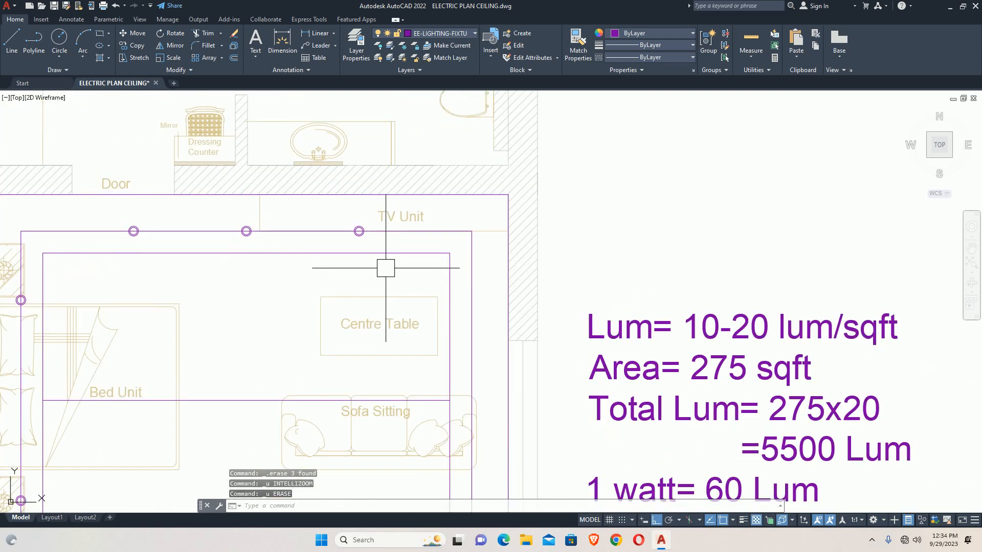
{"action": "middle_click_drag", "start_coordinate": [386, 267], "coordinate": [462, 249]}
Lock the layers 0, A-INTERIOR-FURNITURE, furniture. and PDF_DOOR, and close the layer manager
{"action": "type", "text": "la"}
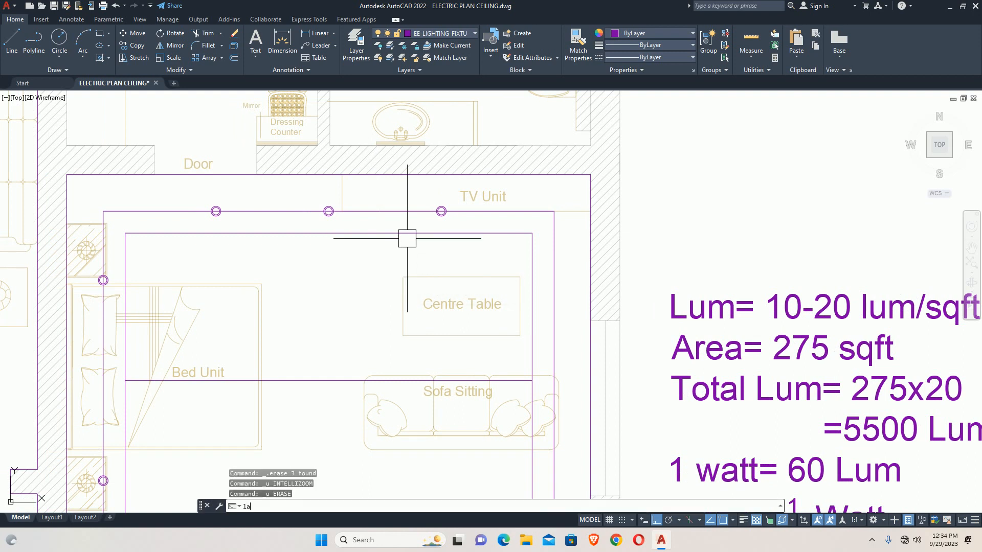
{"action": "key", "text": "Return"}
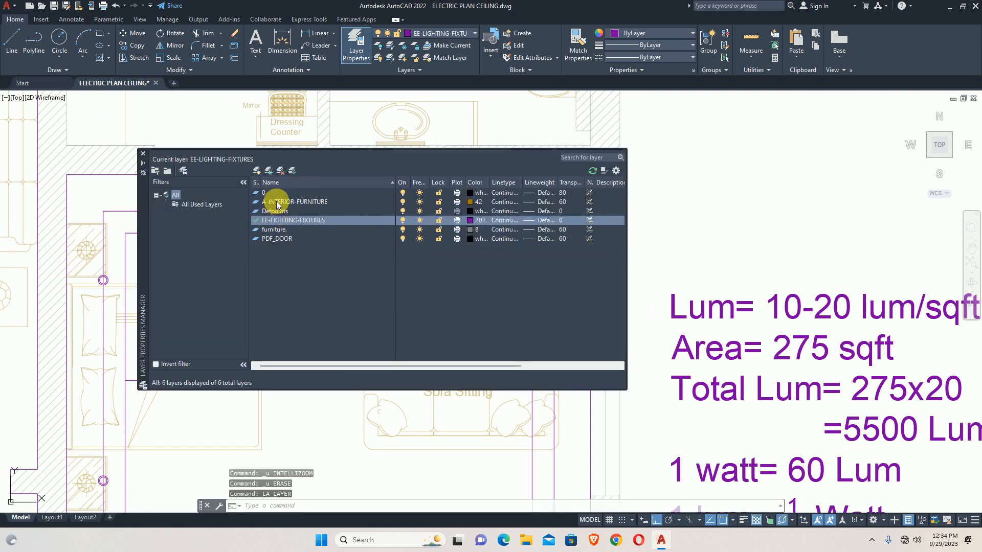
{"action": "left_click", "coordinate": [439, 202]}
{"action": "left_click", "coordinate": [438, 193]}
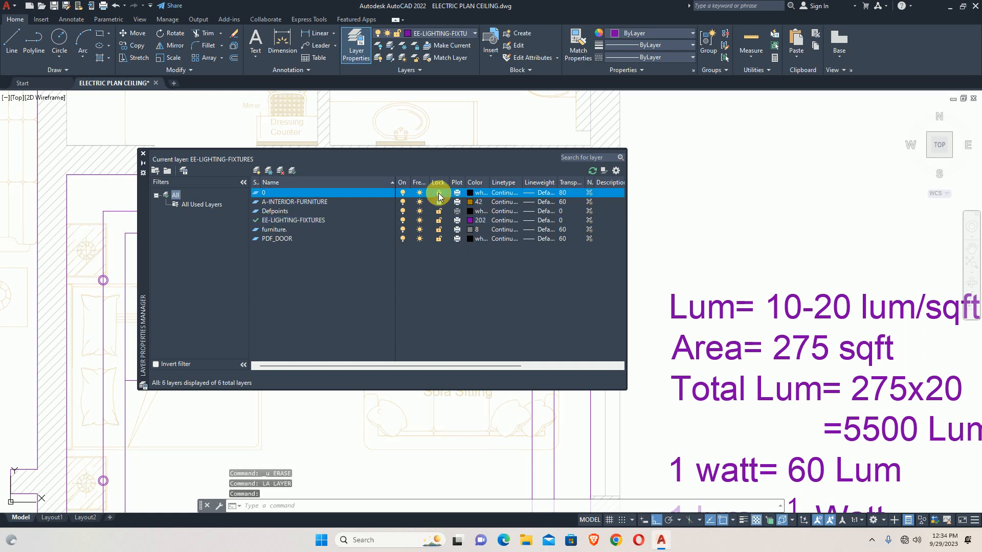
{"action": "left_click", "coordinate": [440, 229]}
{"action": "left_click", "coordinate": [439, 239]}
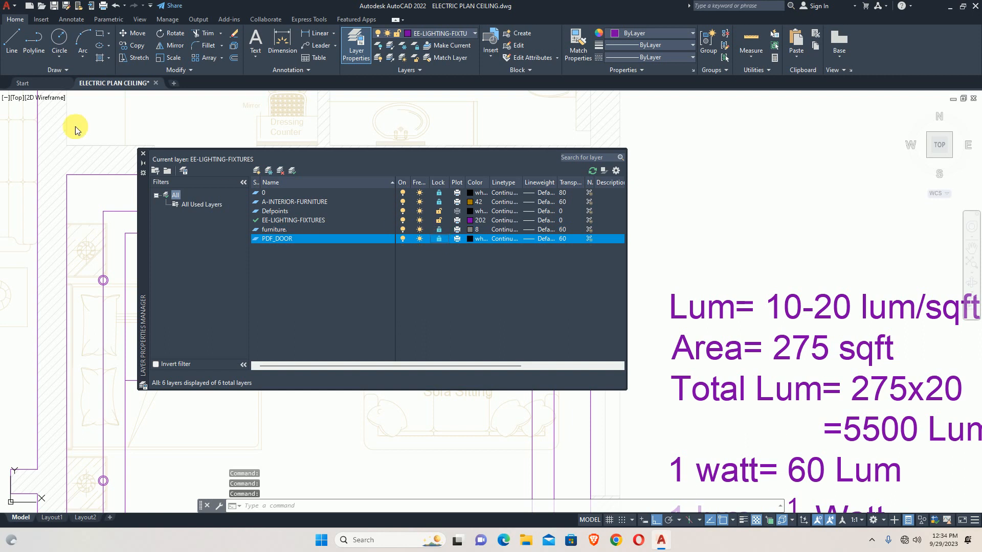
{"action": "left_click", "coordinate": [144, 152]}
{"action": "key", "text": "Escape"}
{"action": "key", "text": "Escape"}
{"action": "scroll", "coordinate": [171, 197], "scroll_direction": "down", "scroll_amount": 2}
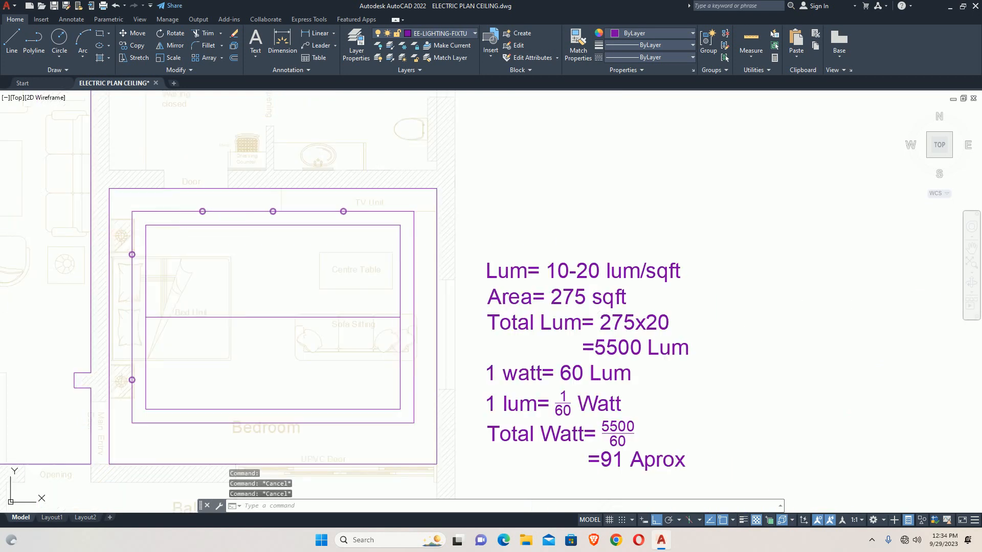
Mirror the three lights on the middle rectangle's top edge across the horizontal centre line, keeping the originals
{"action": "type", "text": "MI"}
{"action": "key", "text": "Return"}
{"action": "scroll", "coordinate": [204, 231], "scroll_direction": "up", "scroll_amount": 4}
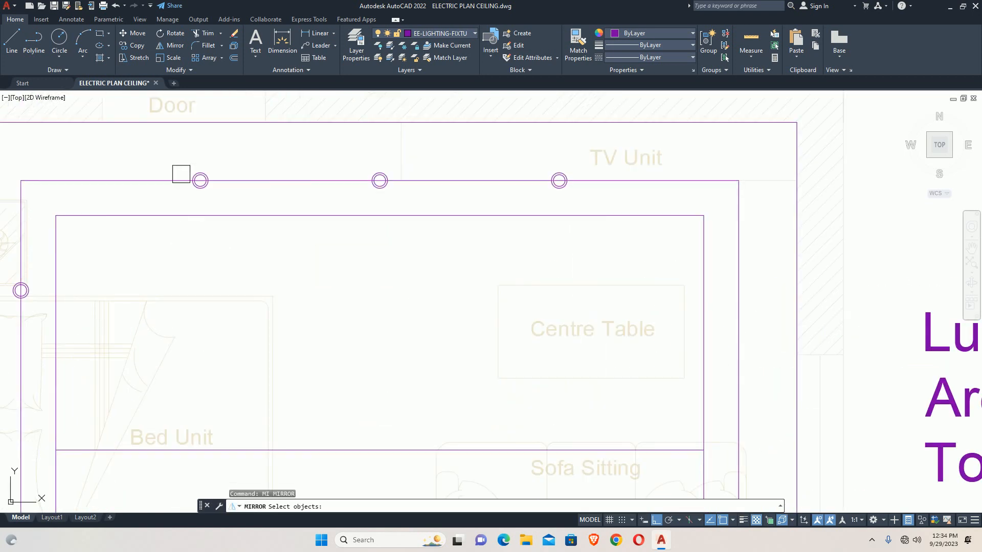
{"action": "left_click", "coordinate": [169, 158]}
{"action": "left_click", "coordinate": [587, 248]}
{"action": "key", "text": "Return"}
{"action": "scroll", "coordinate": [596, 279], "scroll_direction": "down", "scroll_amount": 8}
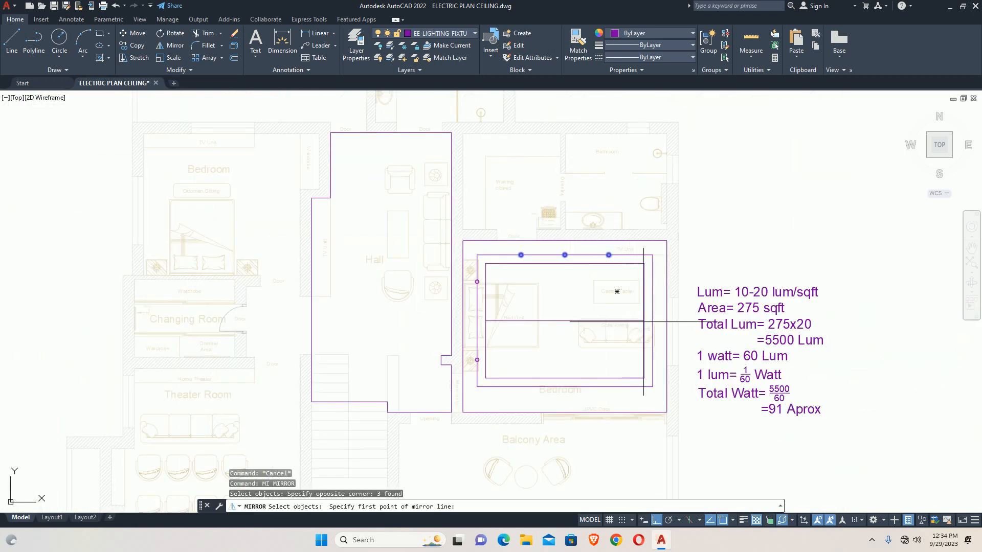
{"action": "scroll", "coordinate": [409, 285], "scroll_direction": "up", "scroll_amount": 4}
{"action": "scroll", "coordinate": [328, 285], "scroll_direction": "up", "scroll_amount": 4}
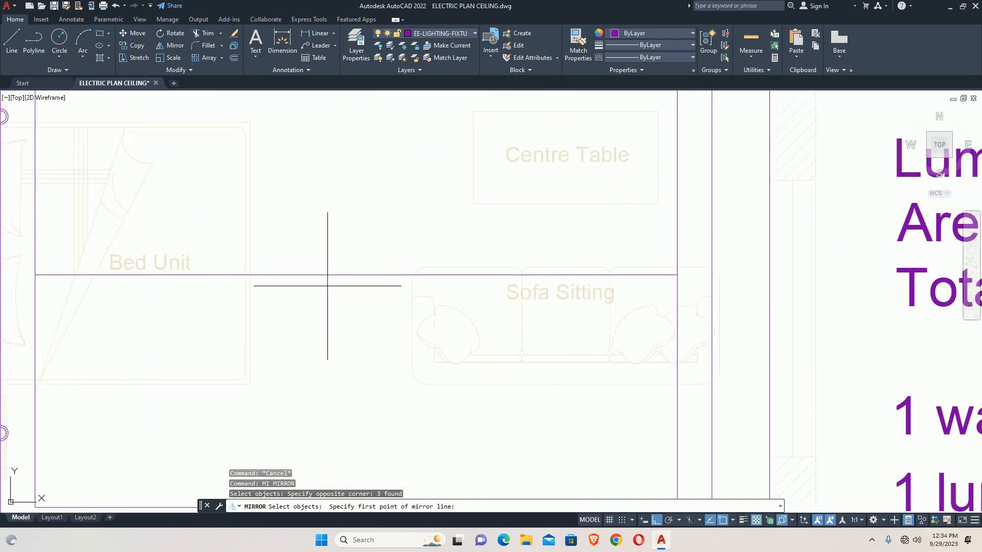
{"action": "left_click", "coordinate": [296, 274]}
{"action": "left_click", "coordinate": [336, 275]}
{"action": "scroll", "coordinate": [335, 271], "scroll_direction": "down", "scroll_amount": 6}
{"action": "key", "text": "Escape"}
{"action": "key", "text": "Escape"}
Mirror the two lights on the left edge to the right edge about a vertical axis through the centre line's midpoint, keeping the originals
{"action": "scroll", "coordinate": [307, 281], "scroll_direction": "up", "scroll_amount": 5}
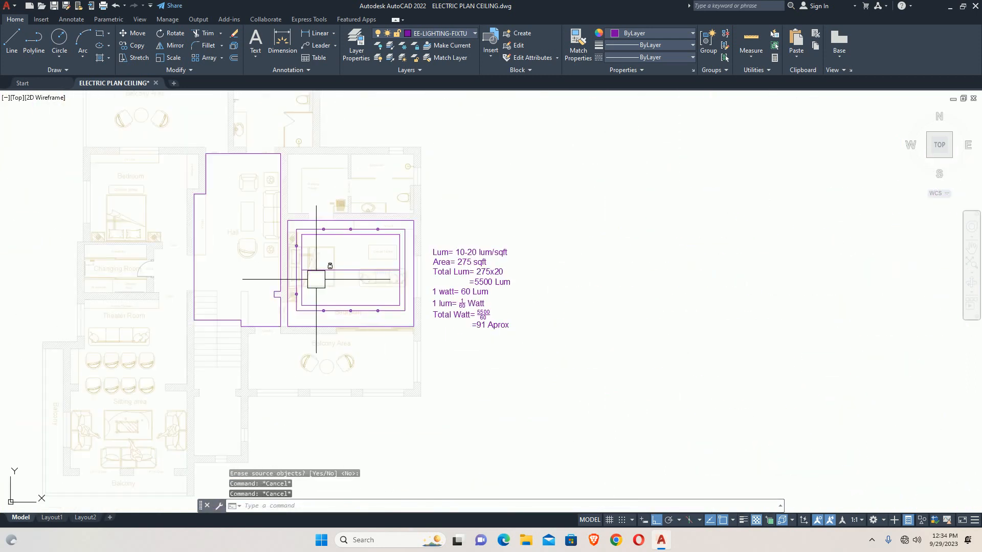
{"action": "key", "text": "Return"}
{"action": "scroll", "coordinate": [259, 290], "scroll_direction": "up", "scroll_amount": 4}
{"action": "left_click", "coordinate": [270, 337]}
{"action": "scroll", "coordinate": [288, 197], "scroll_direction": "down", "scroll_amount": 4}
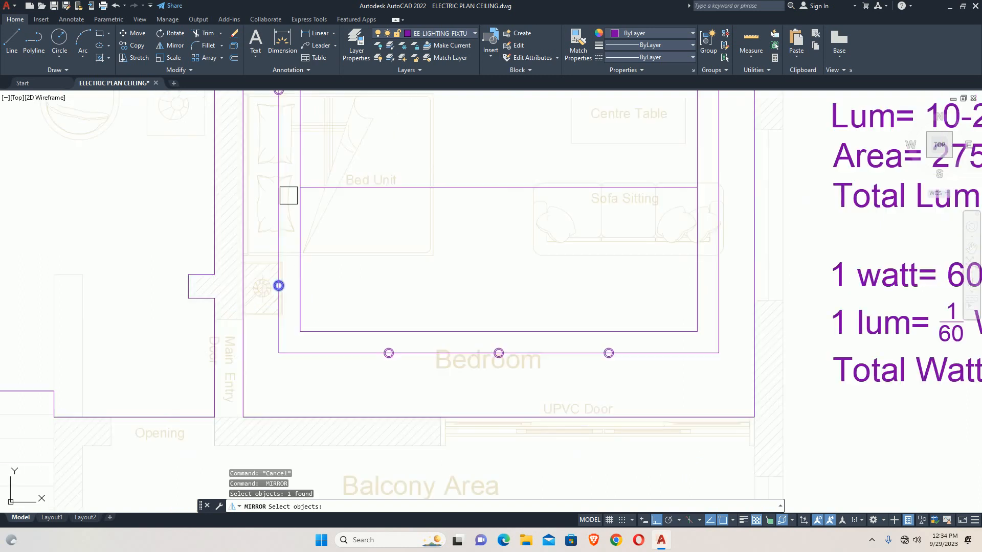
{"action": "middle_click_drag", "start_coordinate": [281, 128], "coordinate": [284, 254]}
{"action": "key", "text": "Return"}
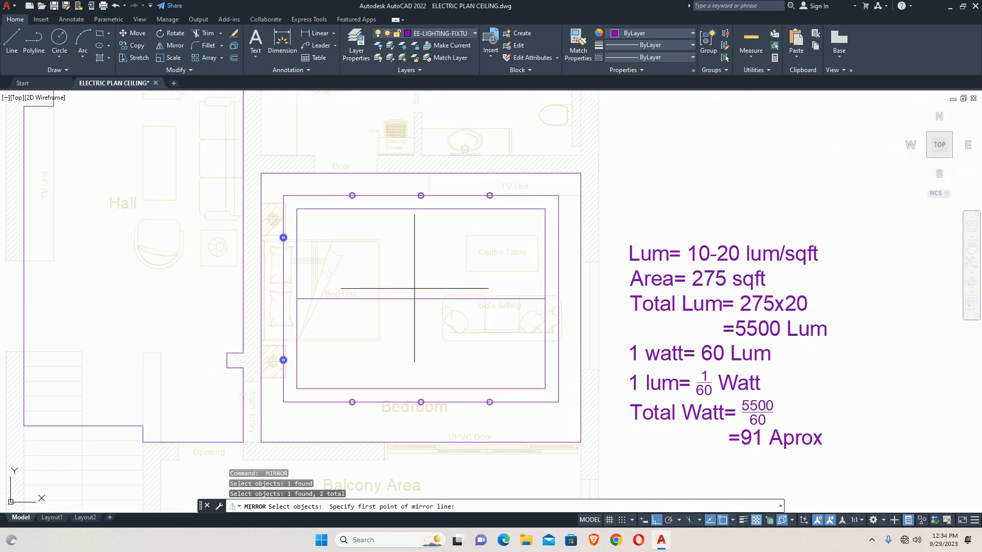
{"action": "left_click", "coordinate": [421, 298]}
{"action": "left_click", "coordinate": [421, 237]}
{"action": "key", "text": "Escape"}
{"action": "middle_click_drag", "start_coordinate": [429, 261], "coordinate": [383, 247]}
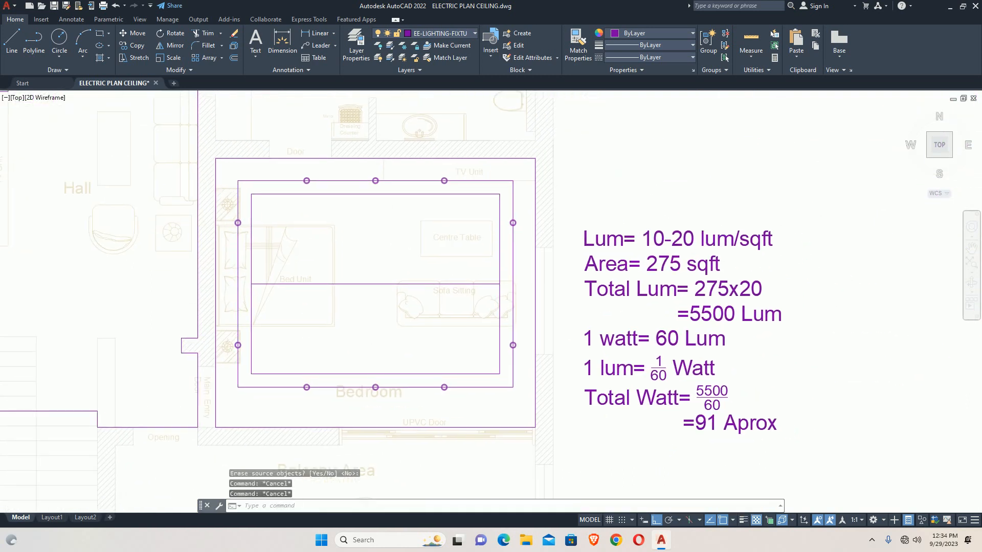
{"action": "left_click", "coordinate": [377, 284]}
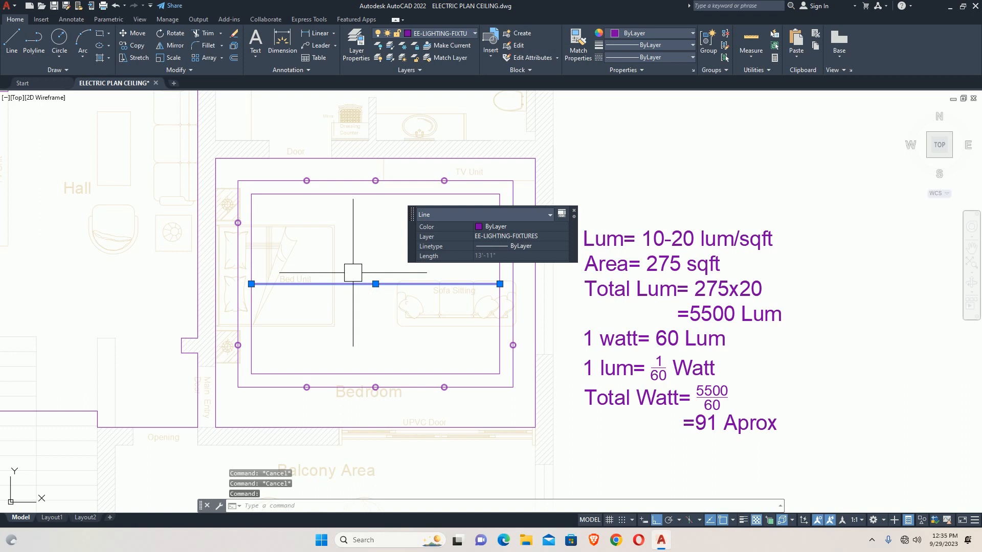
{"action": "key", "text": "Escape"}
Erase the top and right edges of the middle rectangle, keeping the lights
{"action": "scroll", "coordinate": [396, 184], "scroll_direction": "up", "scroll_amount": 2}
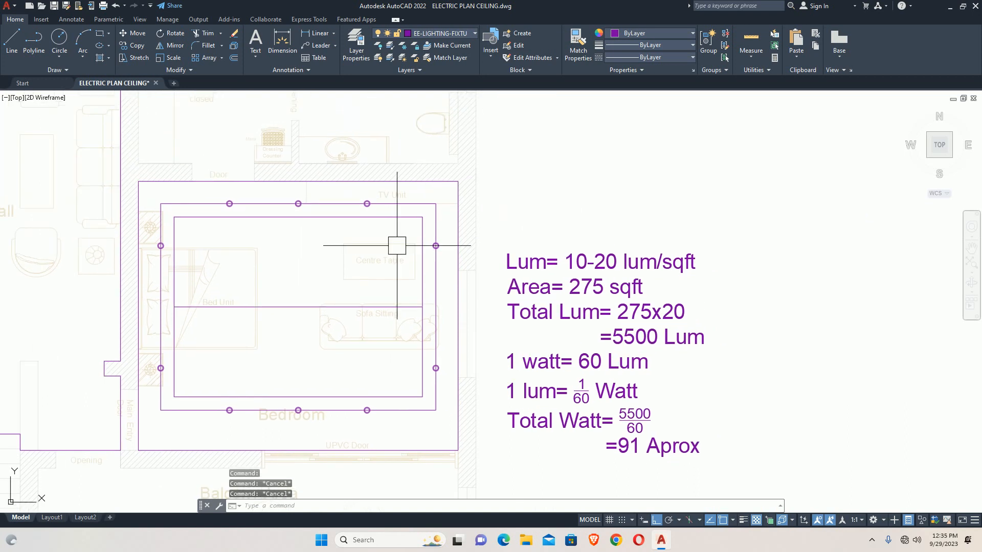
{"action": "left_click", "coordinate": [435, 217]}
{"action": "scroll", "coordinate": [415, 192], "scroll_direction": "up", "scroll_amount": 3}
{"action": "left_click", "coordinate": [448, 209]}
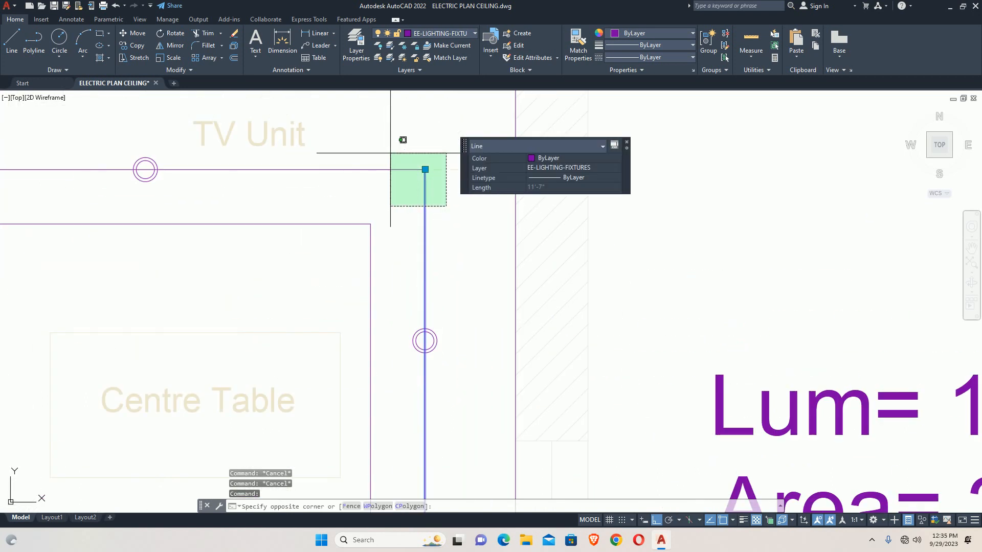
{"action": "left_click", "coordinate": [377, 162]}
{"action": "middle_click_drag", "start_coordinate": [392, 220], "coordinate": [358, 288]}
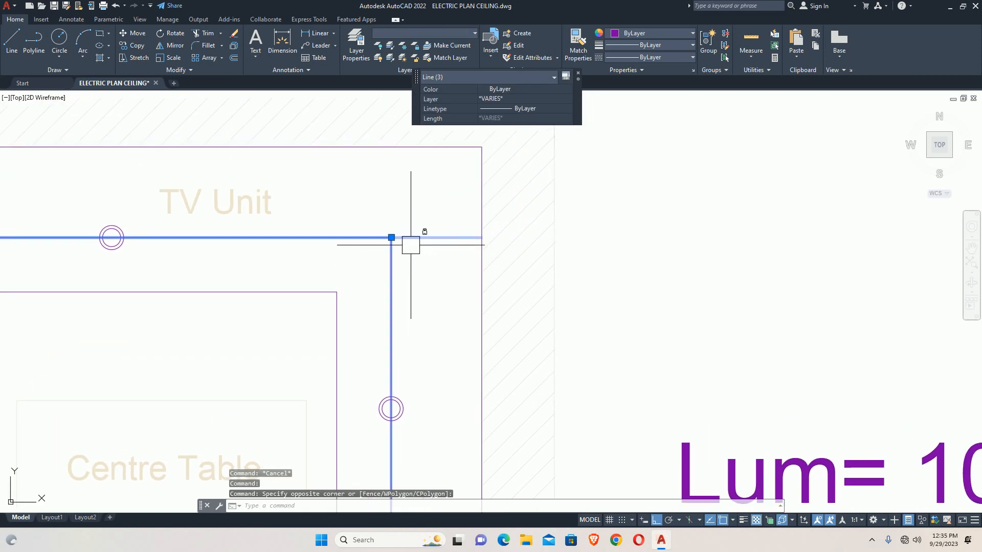
{"action": "key", "text": "Delete"}
{"action": "scroll", "coordinate": [383, 269], "scroll_direction": "down", "scroll_amount": 4}
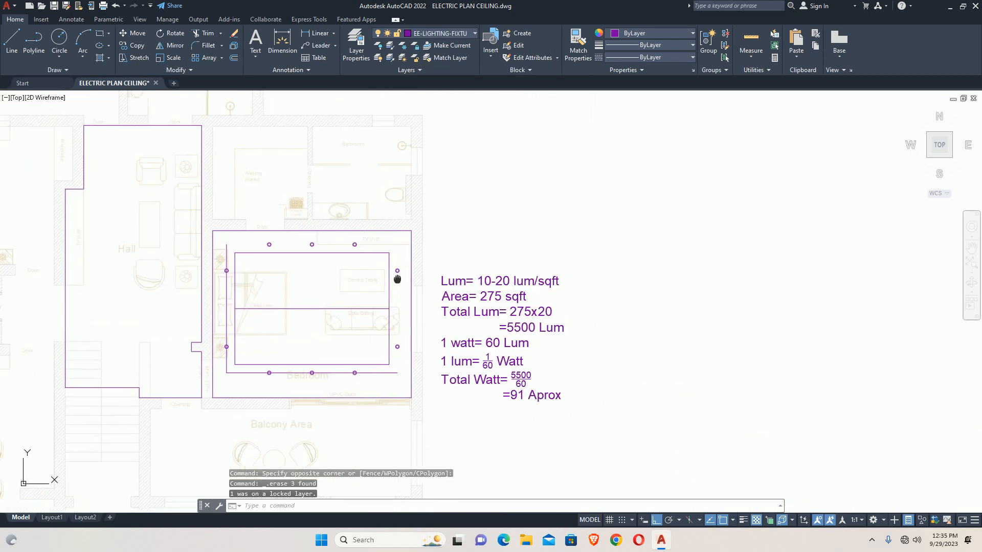
Erase the left and bottom edges of the middle rectangle, keeping the lights
{"action": "scroll", "coordinate": [233, 350], "scroll_direction": "up", "scroll_amount": 4}
{"action": "left_click", "coordinate": [264, 373]}
{"action": "left_click", "coordinate": [229, 341]}
{"action": "key", "text": "Delete"}
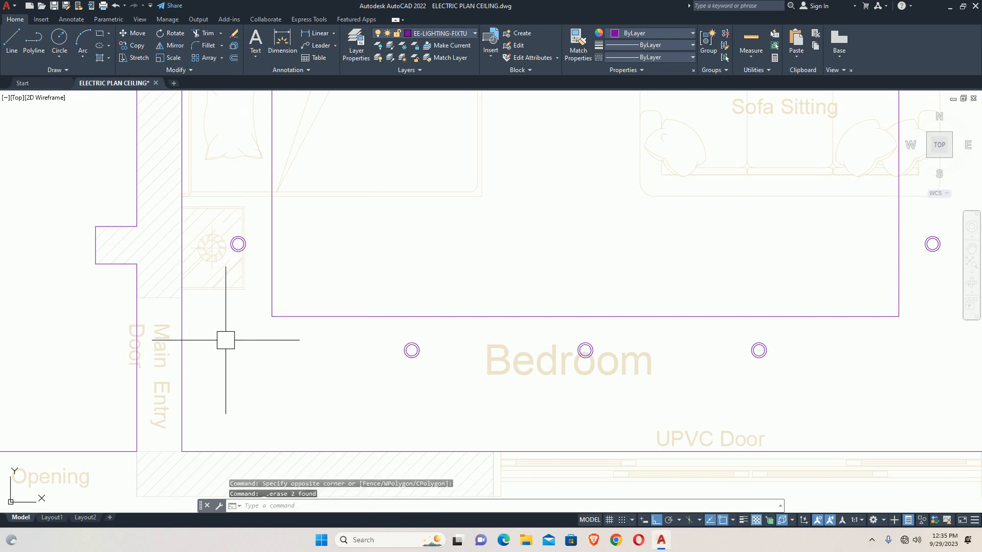
{"action": "scroll", "coordinate": [235, 340], "scroll_direction": "down", "scroll_amount": 6}
{"action": "middle_click_drag", "start_coordinate": [265, 339], "coordinate": [248, 345]}
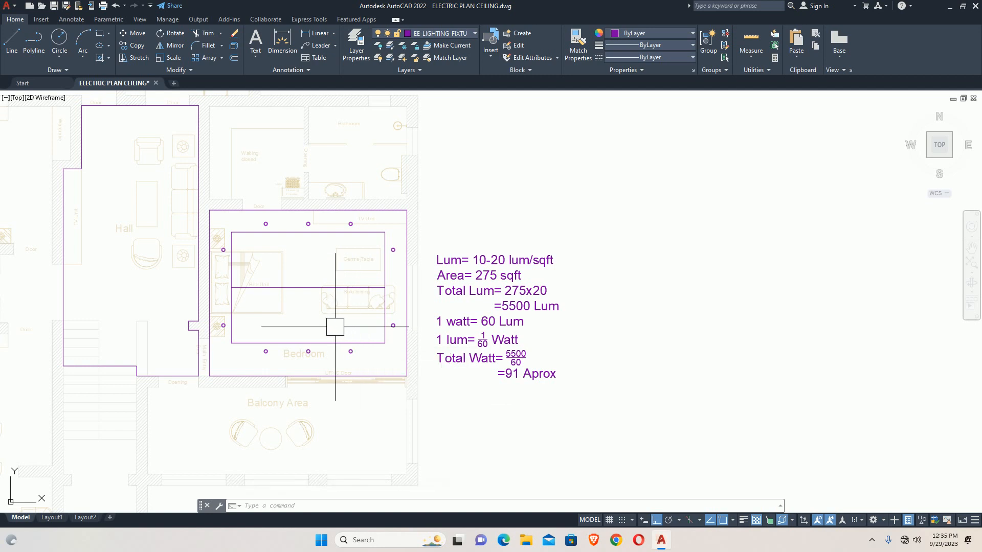
Stretch the lower edge of the bedroom's inner rectangle and the lights along the lower side upward by 6 inches
{"action": "key", "text": "Escape"}
{"action": "key", "text": "Escape"}
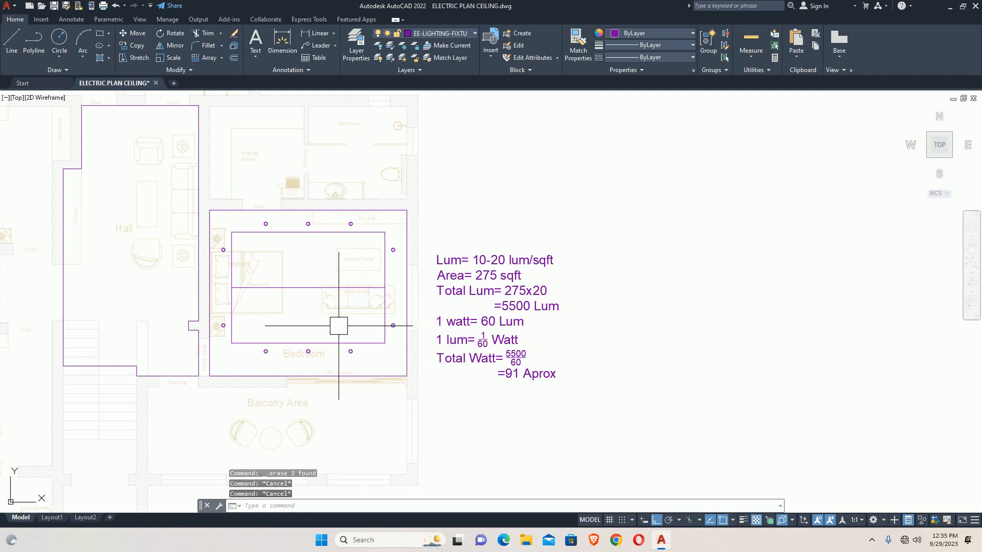
{"action": "type", "text": "s"}
{"action": "key", "text": "Return"}
{"action": "scroll", "coordinate": [394, 355], "scroll_direction": "up", "scroll_amount": 5}
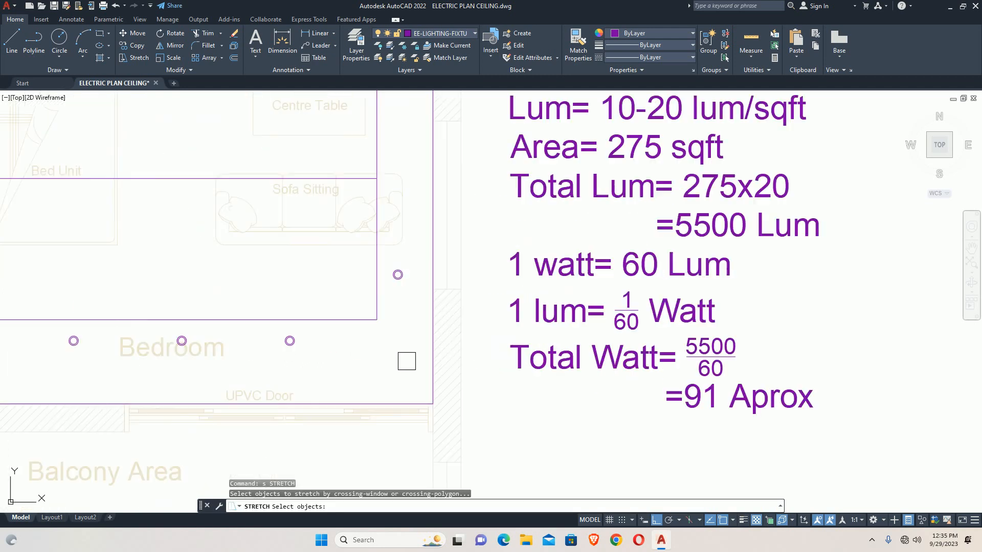
{"action": "left_click", "coordinate": [403, 358]}
{"action": "scroll", "coordinate": [459, 313], "scroll_direction": "down", "scroll_amount": 5}
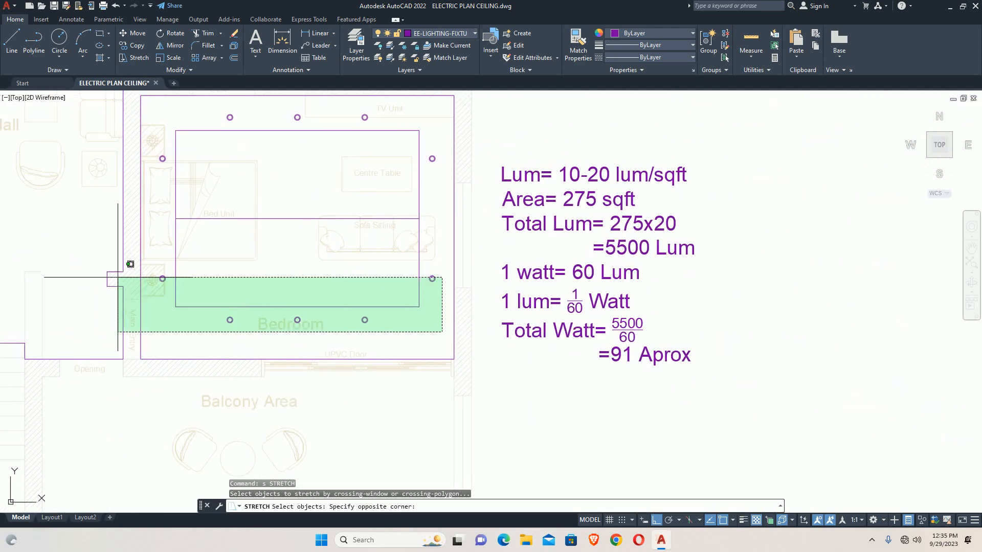
{"action": "left_click", "coordinate": [158, 261]}
{"action": "left_click", "coordinate": [278, 282]}
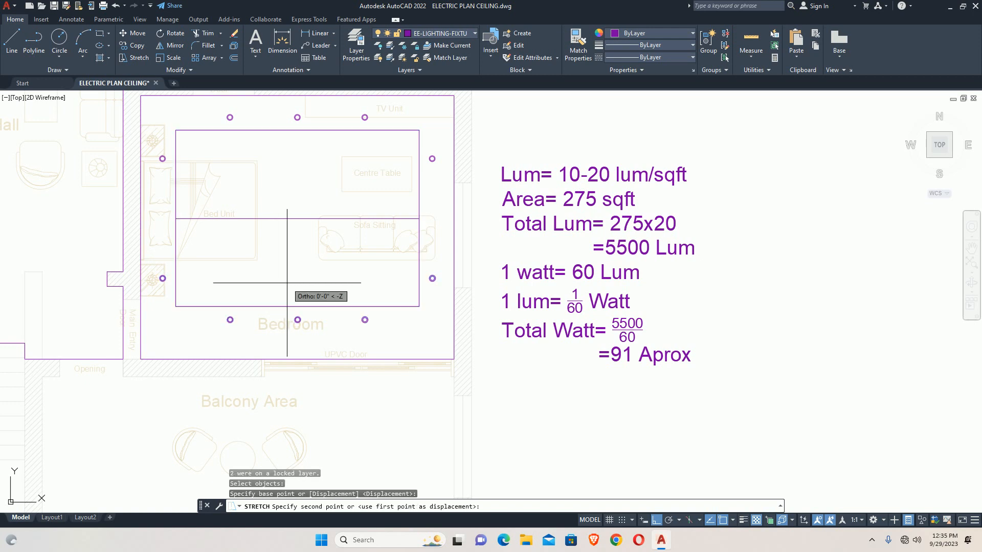
{"action": "key", "text": "Return"}
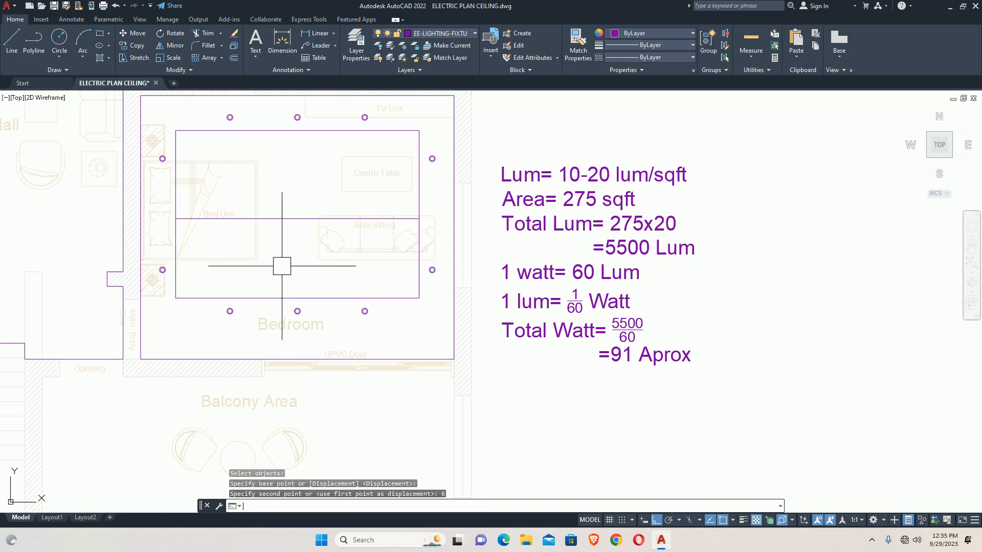
{"action": "key", "text": "Escape"}
{"action": "key", "text": "Escape"}
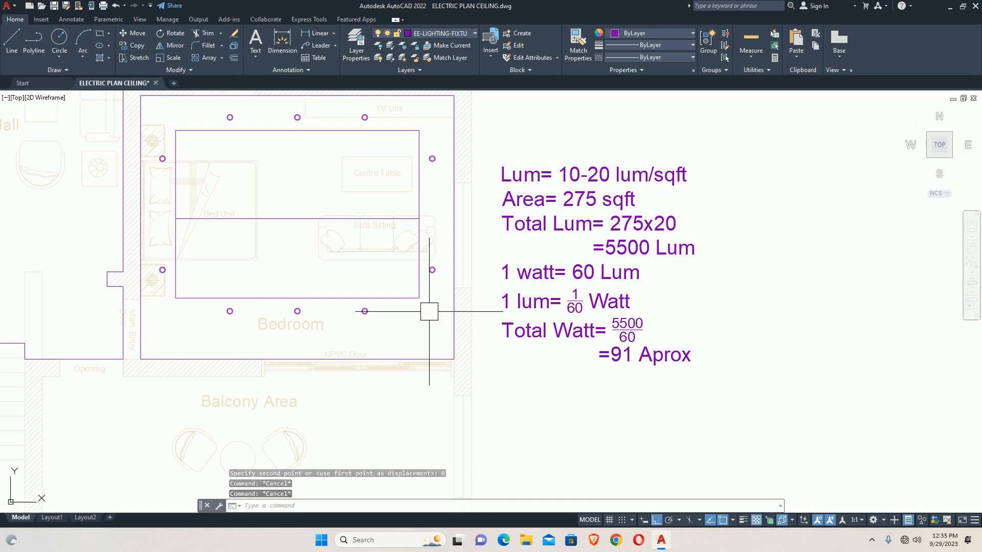
Move the horizontal centre line from its left end to the midpoint of the inner rectangle's left edge
{"action": "middle_click_drag", "start_coordinate": [241, 231], "coordinate": [266, 244]}
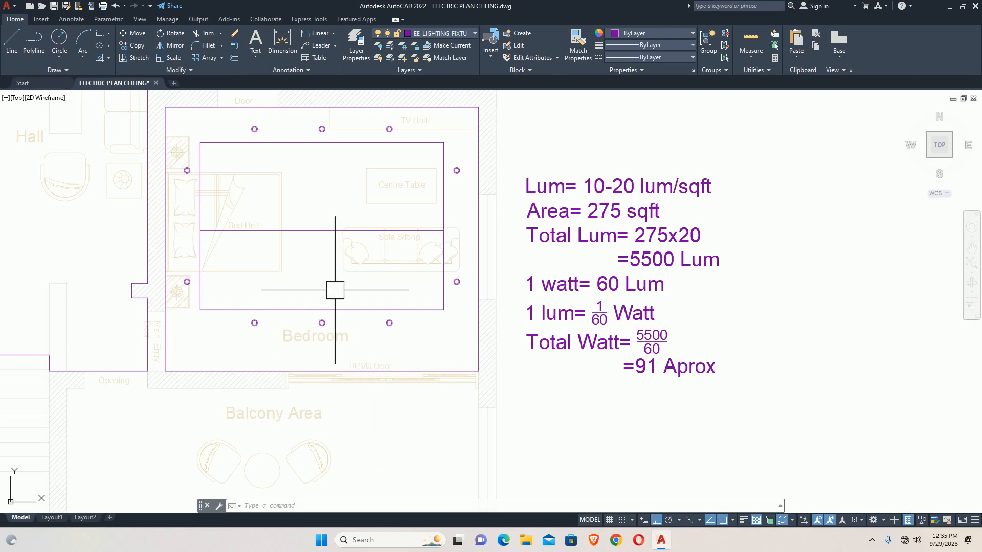
{"action": "mouse_move", "coordinate": [325, 309]}
{"action": "middle_mouse_down"}
{"action": "mouse_move", "coordinate": [340, 318]}
{"action": "mouse_move", "coordinate": [330, 336]}
{"action": "middle_mouse_up"}
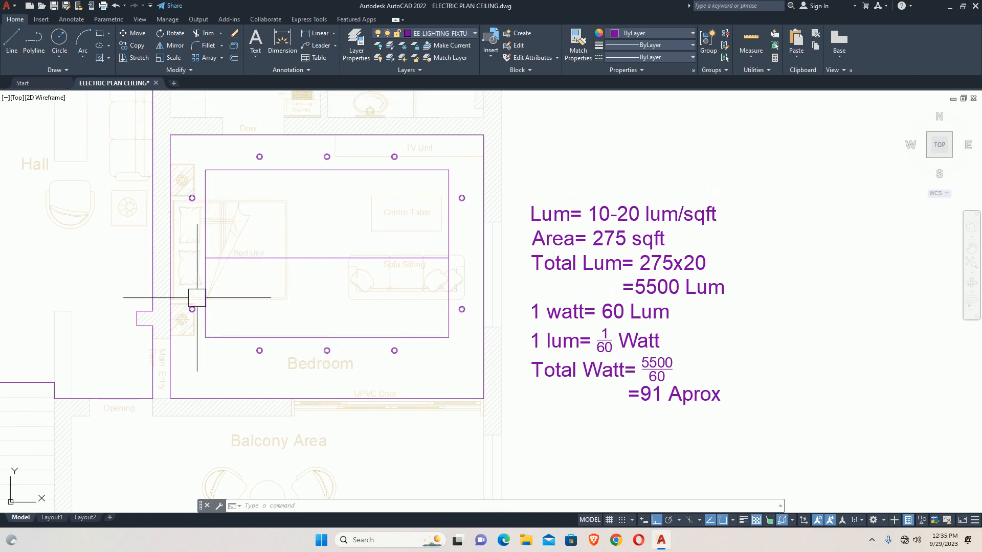
{"action": "key", "text": "Escape"}
{"action": "key", "text": "Escape"}
{"action": "key", "text": "Escape"}
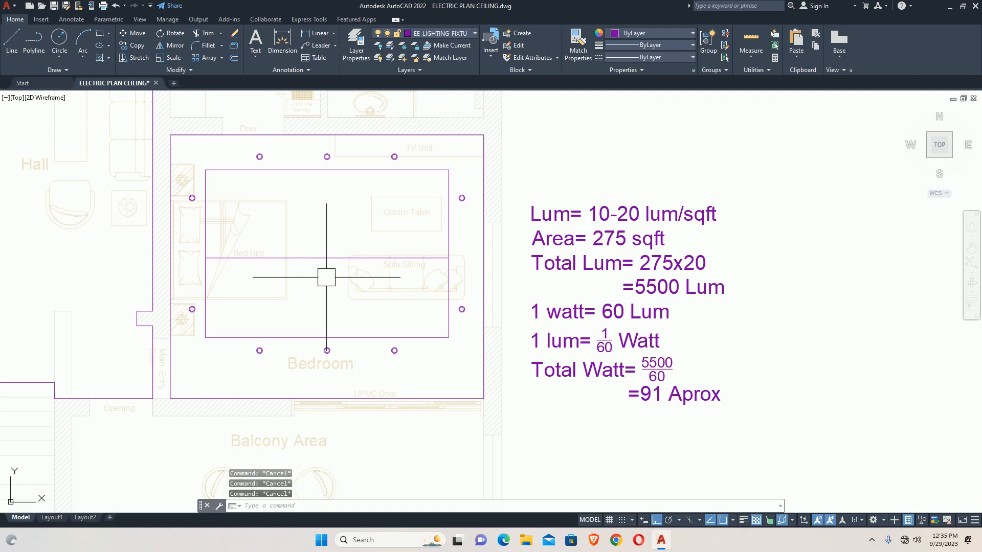
{"action": "type", "text": "m"}
{"action": "key", "text": "Return"}
{"action": "left_click", "coordinate": [324, 268]}
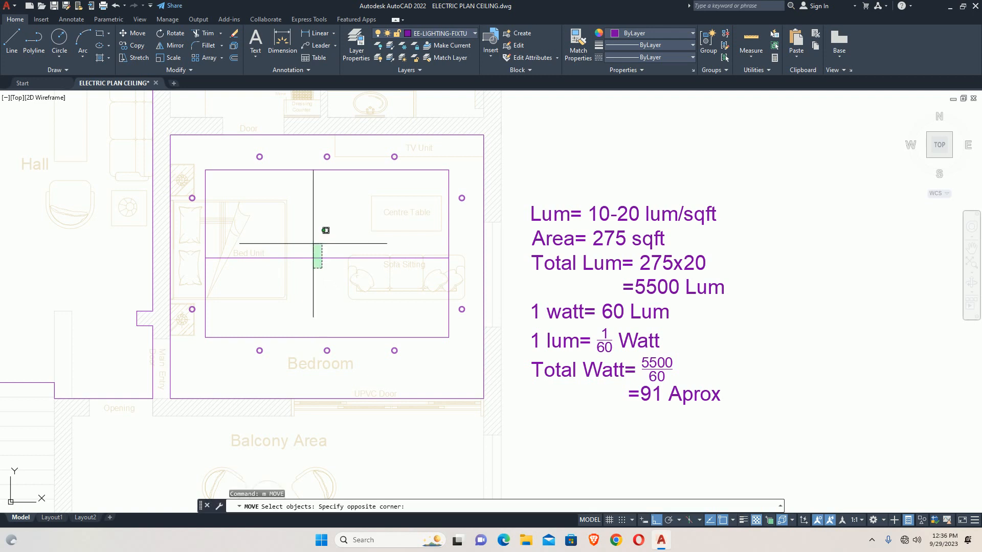
{"action": "left_click", "coordinate": [313, 244]}
{"action": "key", "text": "Return"}
{"action": "scroll", "coordinate": [205, 258], "scroll_direction": "up", "scroll_amount": 2}
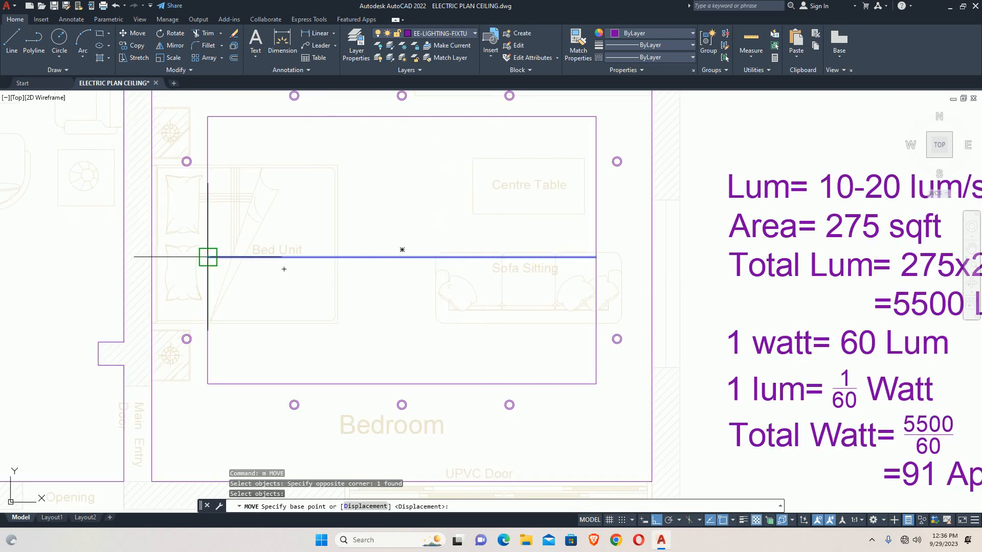
{"action": "left_click", "coordinate": [205, 258]}
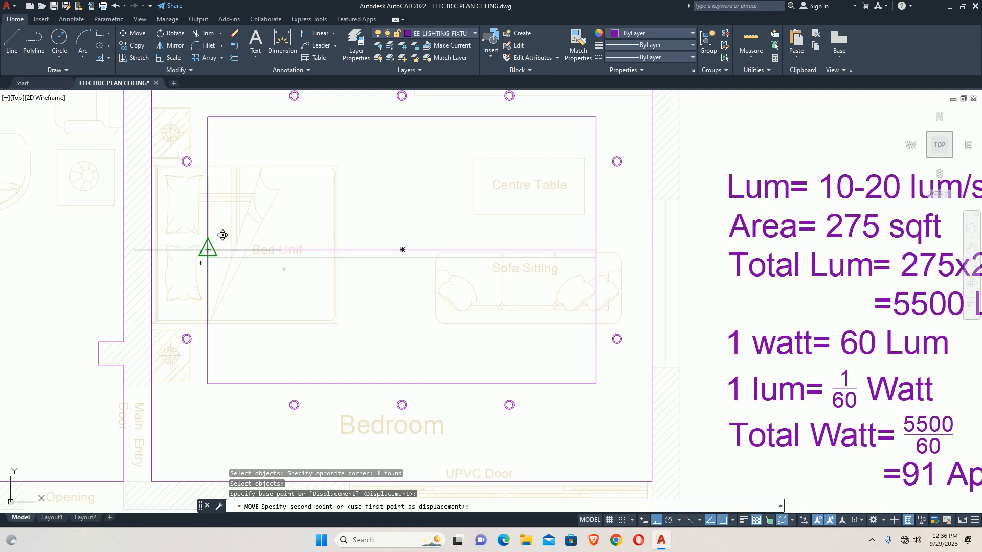
{"action": "key", "text": "Escape"}
{"action": "key", "text": "Escape"}
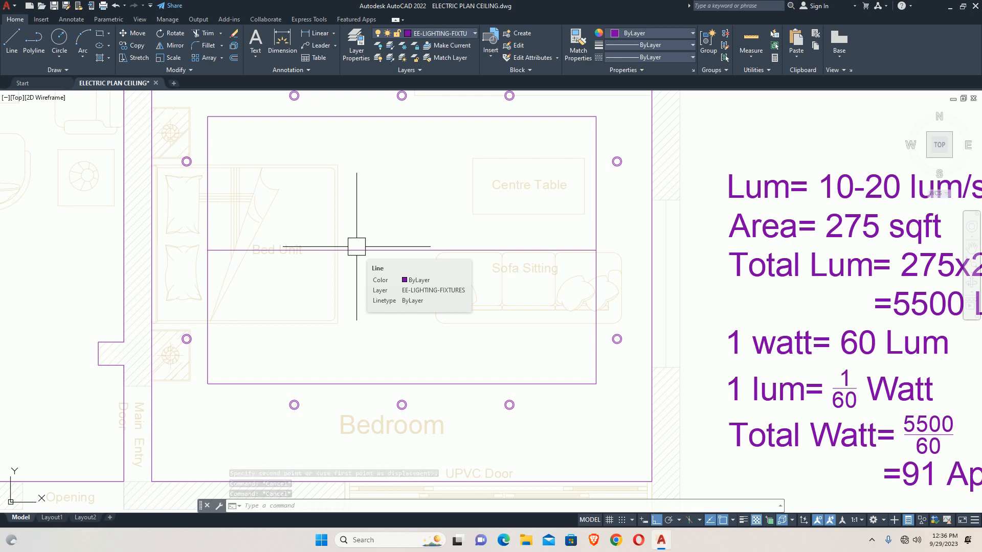
{"action": "scroll", "coordinate": [356, 247], "scroll_direction": "down", "scroll_amount": 2}
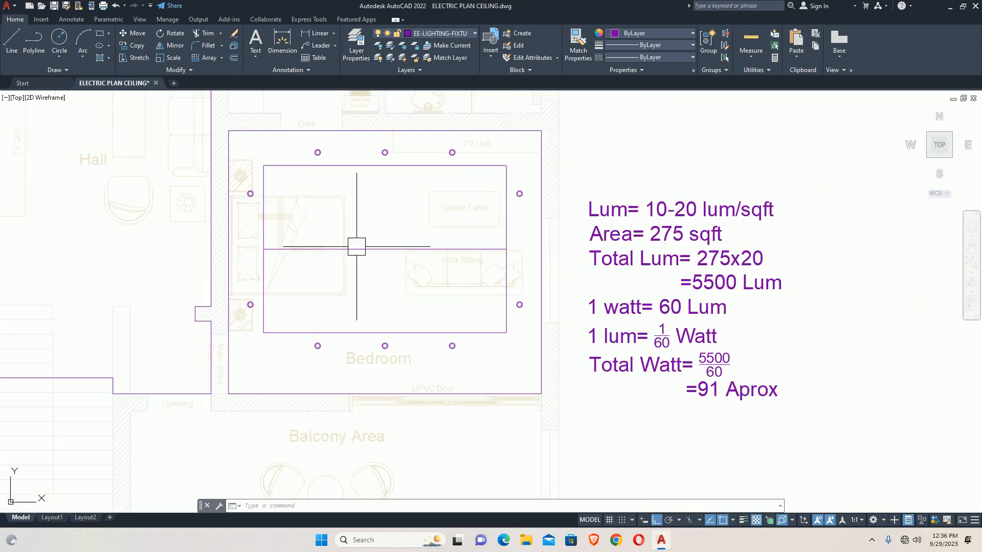
{"action": "middle_click_drag", "start_coordinate": [356, 247], "coordinate": [352, 266]}
{"action": "key", "text": "Escape"}
{"action": "key", "text": "Escape"}
{"action": "key", "text": "Escape"}
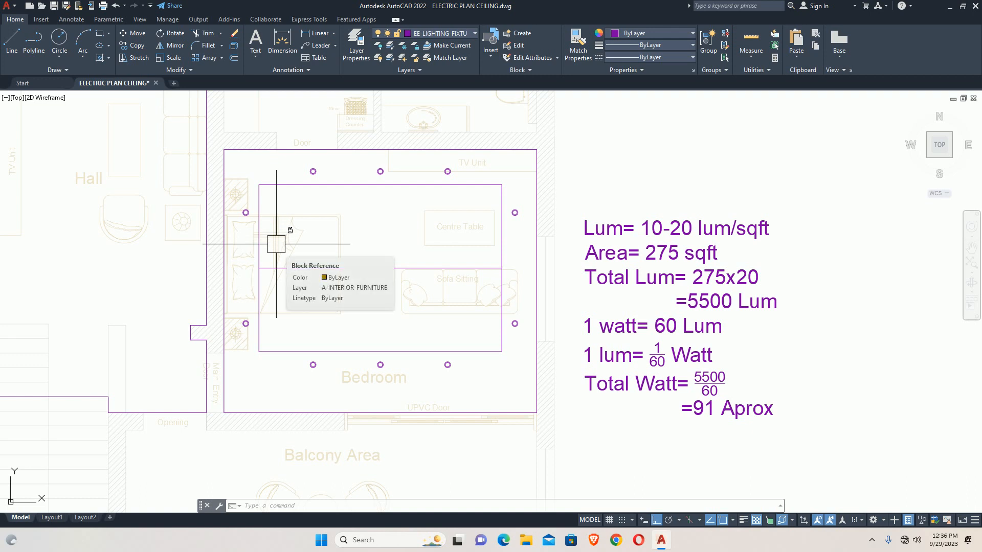
{"action": "middle_click_drag", "start_coordinate": [340, 261], "coordinate": [344, 274]}
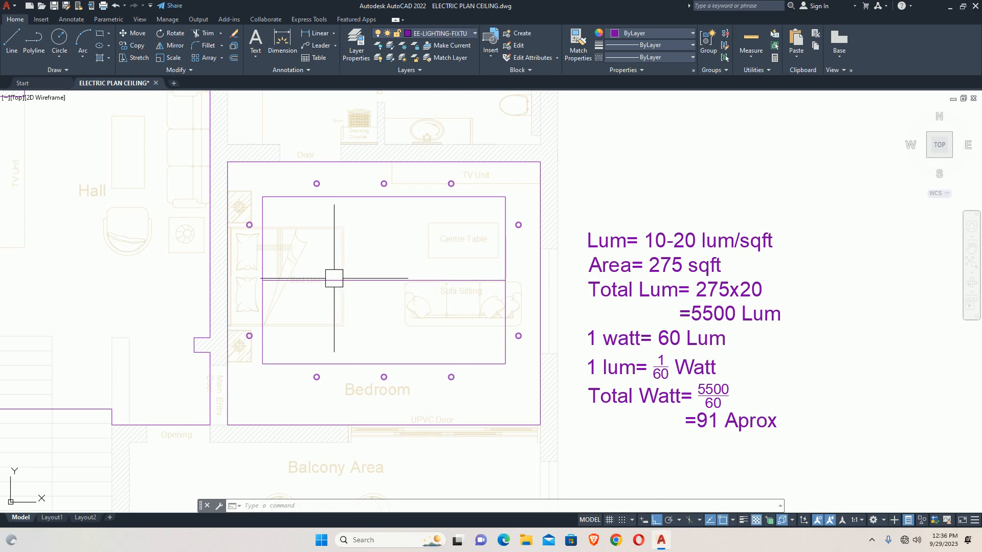
Divide the bedroom's horizontal centre line into 4 equal segments
{"action": "key", "text": "Escape"}
{"action": "key", "text": "Escape"}
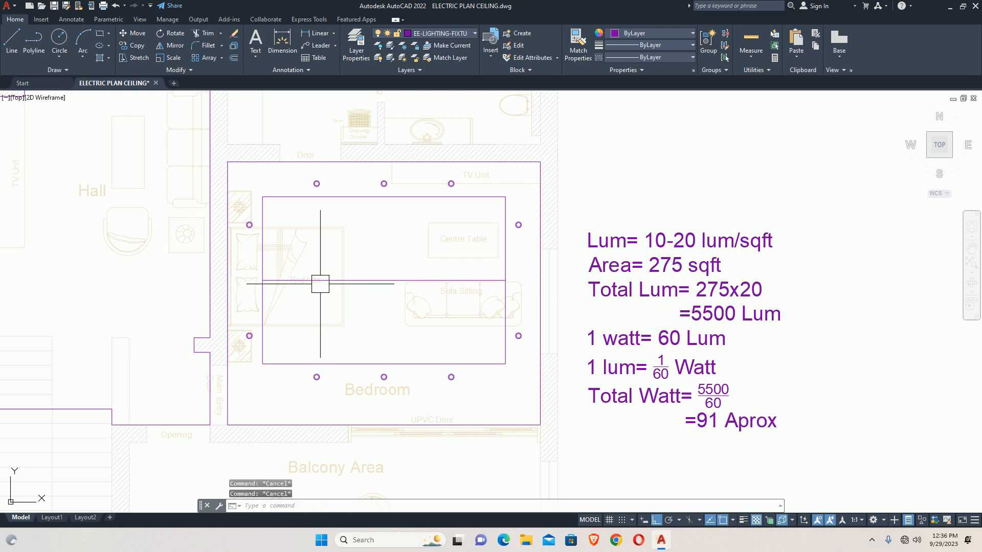
{"action": "key", "text": "Escape"}
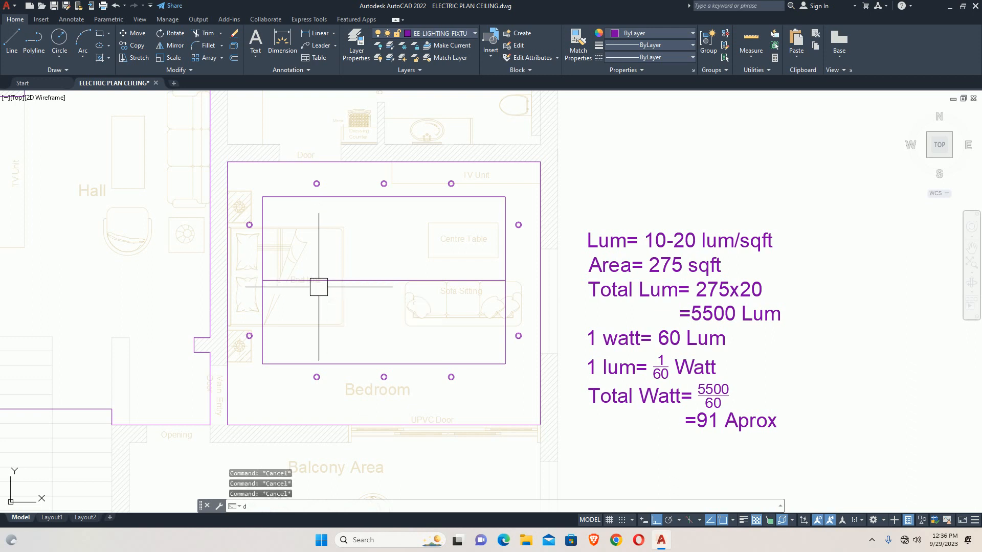
{"action": "type", "text": "DIV"}
{"action": "key", "text": "Return"}
{"action": "scroll", "coordinate": [318, 287], "scroll_direction": "up", "scroll_amount": 4}
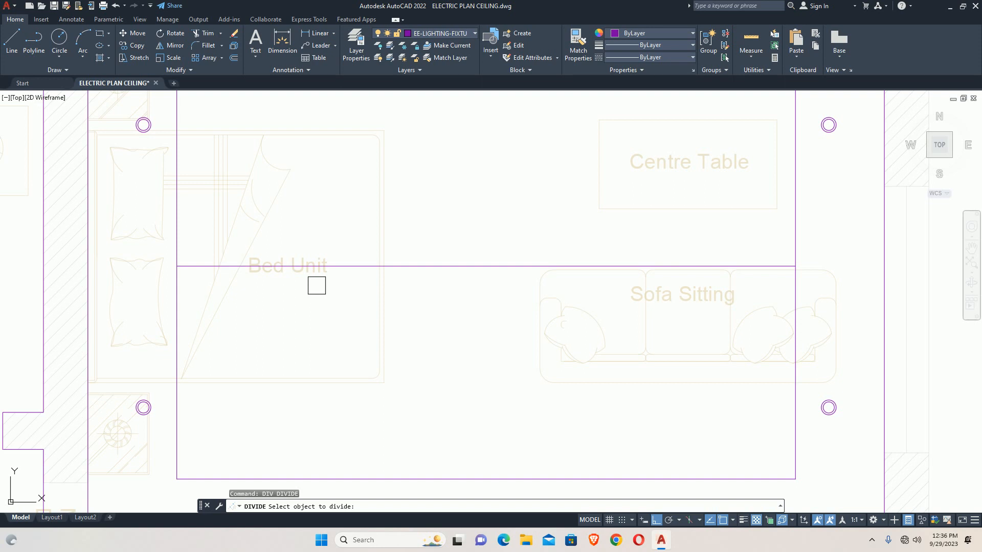
{"action": "left_click", "coordinate": [347, 266]}
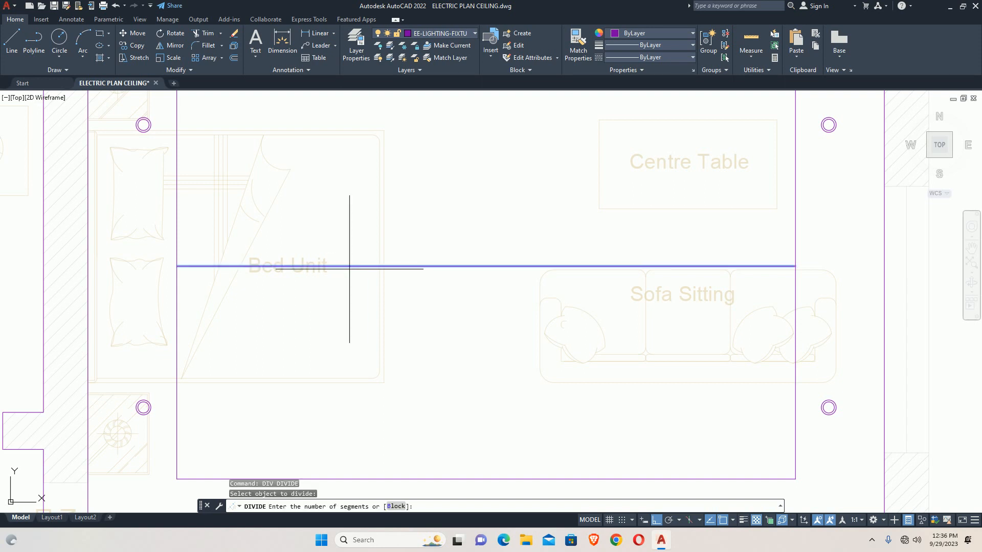
{"action": "type", "text": "4"}
{"action": "key", "text": "Return"}
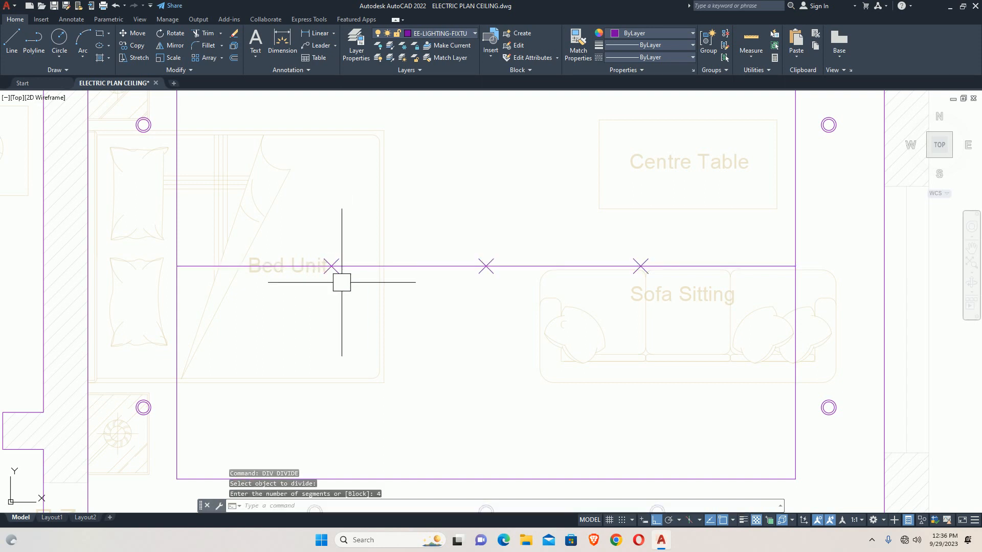
{"action": "key", "text": "Escape"}
{"action": "key", "text": "Escape"}
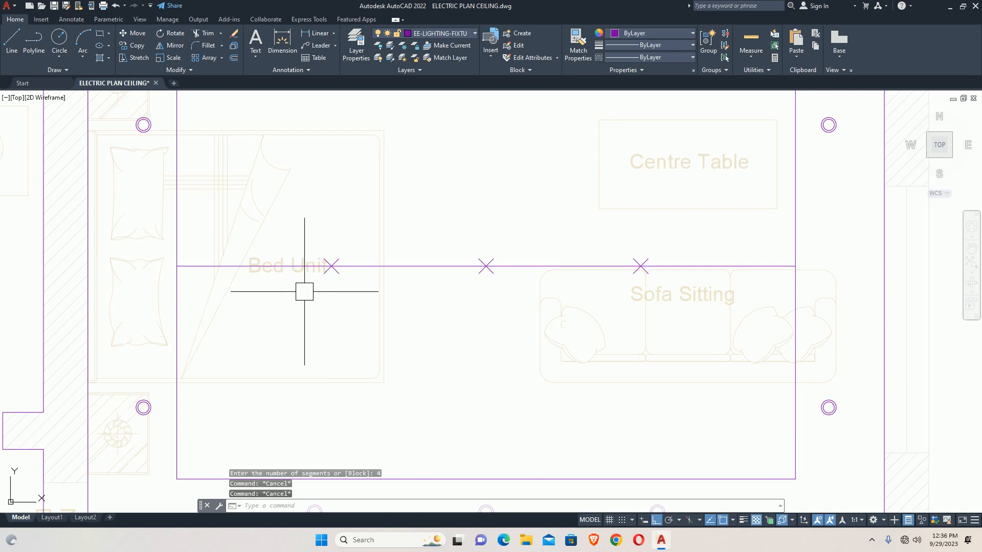
{"action": "type", "text": "c"}
{"action": "key", "text": "Return"}
{"action": "left_click", "coordinate": [332, 266]}
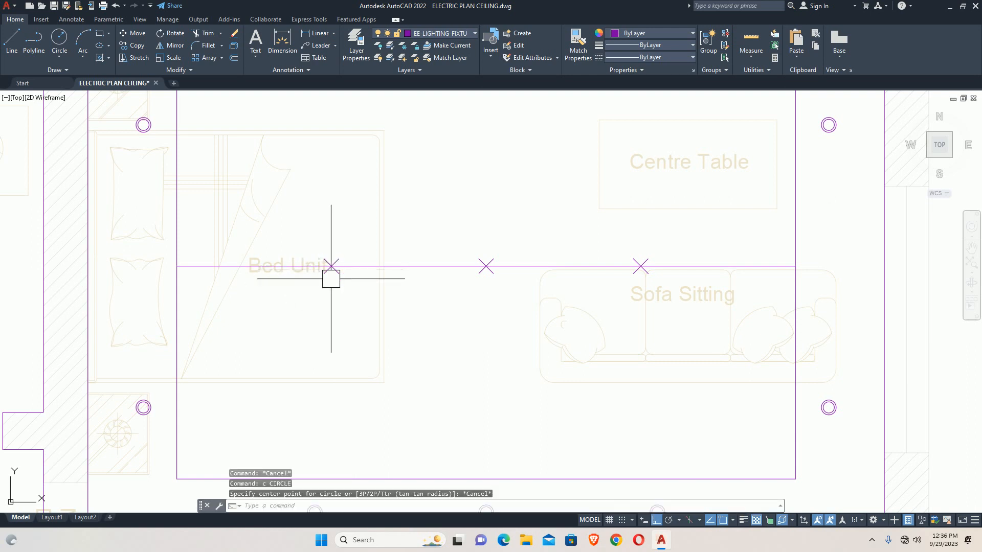
Draw a circle 3' in diameter in the empty area to the right of the lighting calculation
{"action": "scroll", "coordinate": [342, 309], "scroll_direction": "down", "scroll_amount": 4}
{"action": "scroll", "coordinate": [417, 278], "scroll_direction": "up", "scroll_amount": 3}
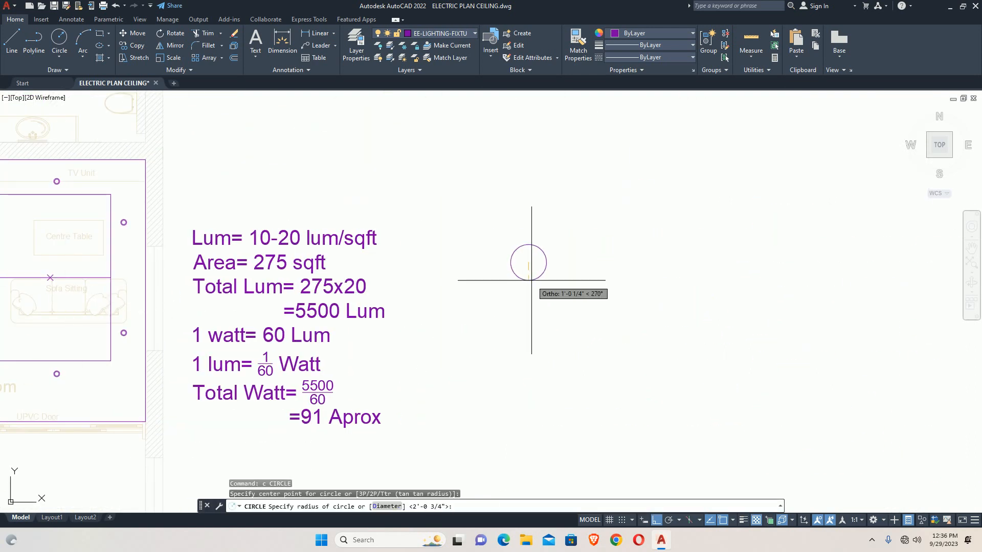
{"action": "key", "text": "Return"}
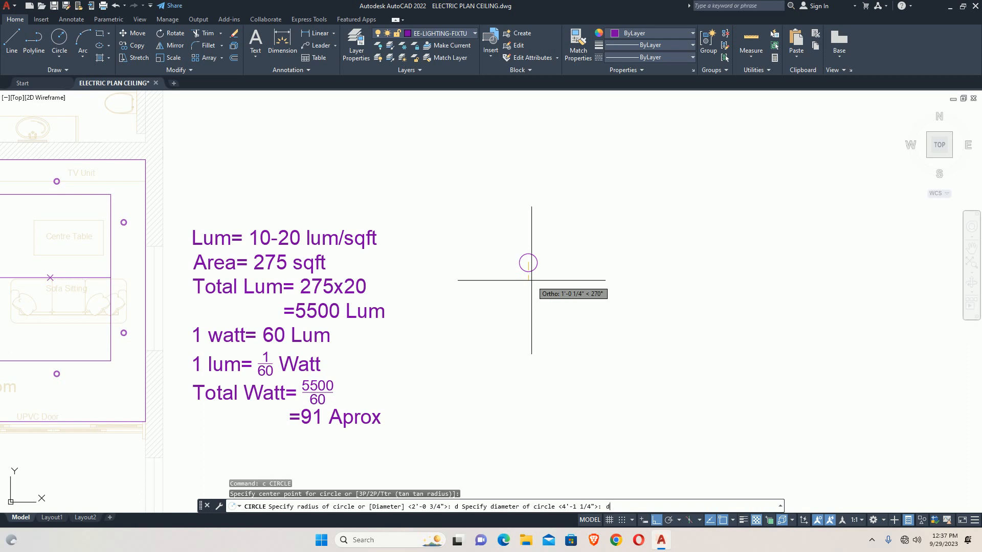
{"action": "type", "text": "'"}
{"action": "key", "text": "Return"}
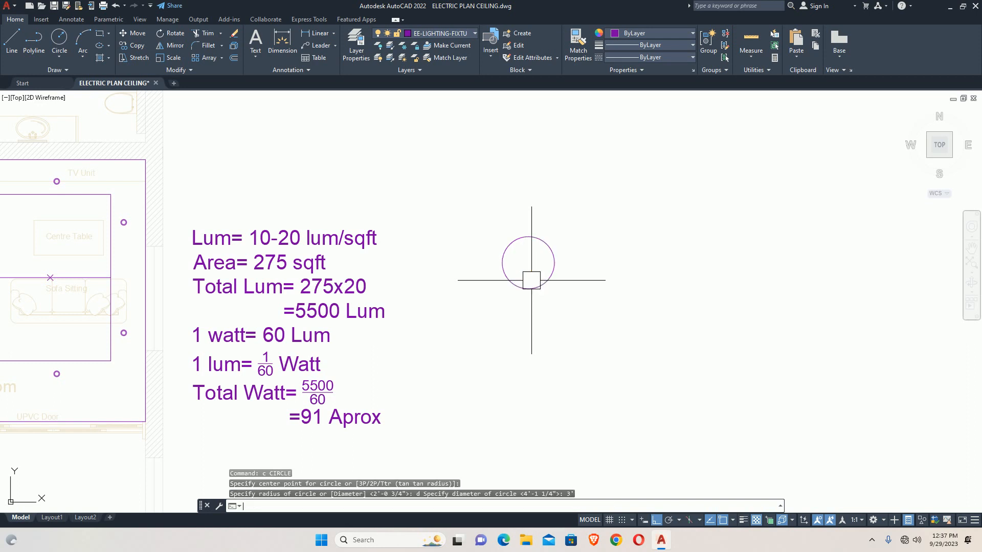
Draw a concentric inner circle 6 inches in diameter at the centre of the 3' circle
{"action": "scroll", "coordinate": [510, 247], "scroll_direction": "up", "scroll_amount": 2}
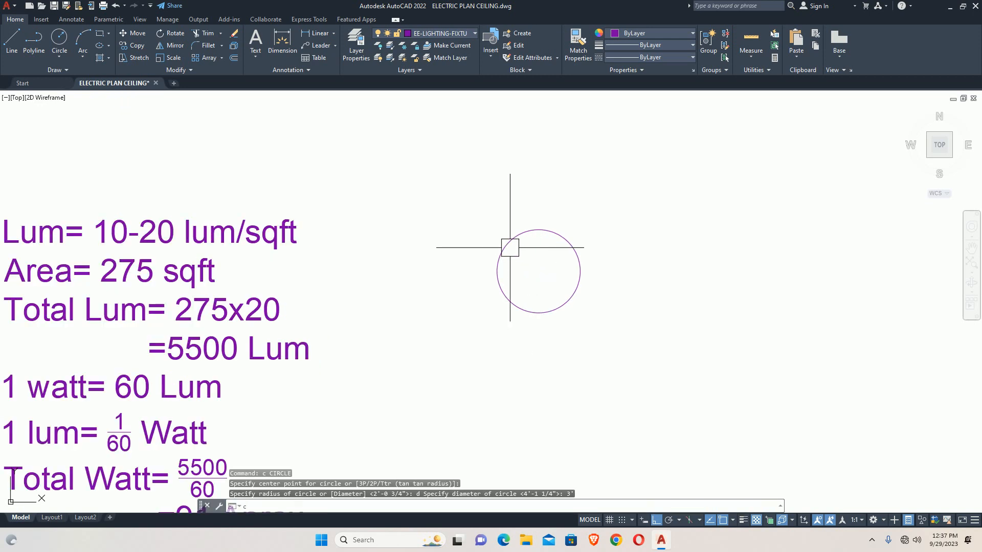
{"action": "type", "text": "c"}
{"action": "key", "text": "Return"}
{"action": "left_click", "coordinate": [539, 271]}
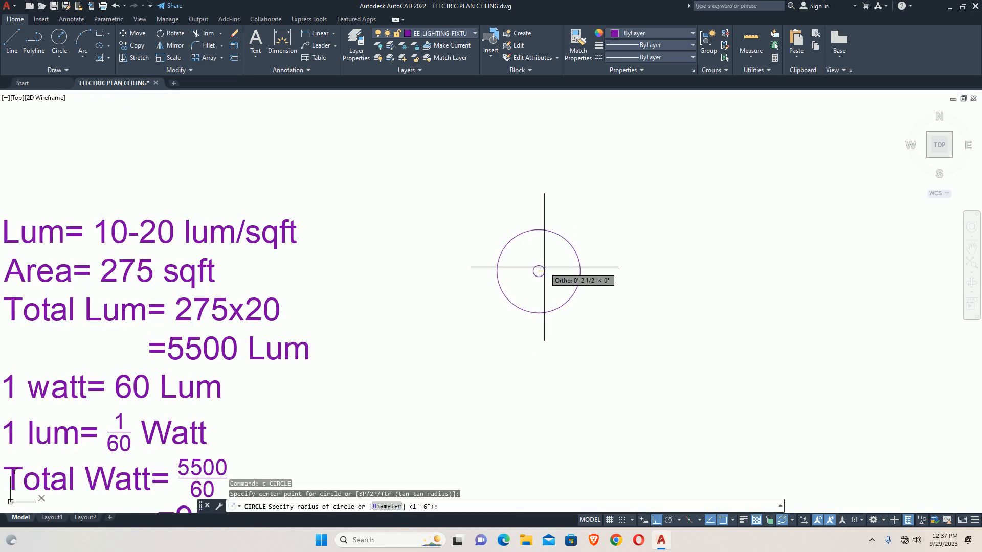
{"action": "type", "text": "d"}
{"action": "key", "text": "Return"}
{"action": "type", "text": "6"}
{"action": "key", "text": "Return"}
{"action": "key", "text": "Escape"}
{"action": "key", "text": "Escape"}
Draw a horizontal line from the inner circle's right quadrant to the outer circle's right quadrant
{"action": "type", "text": "1"}
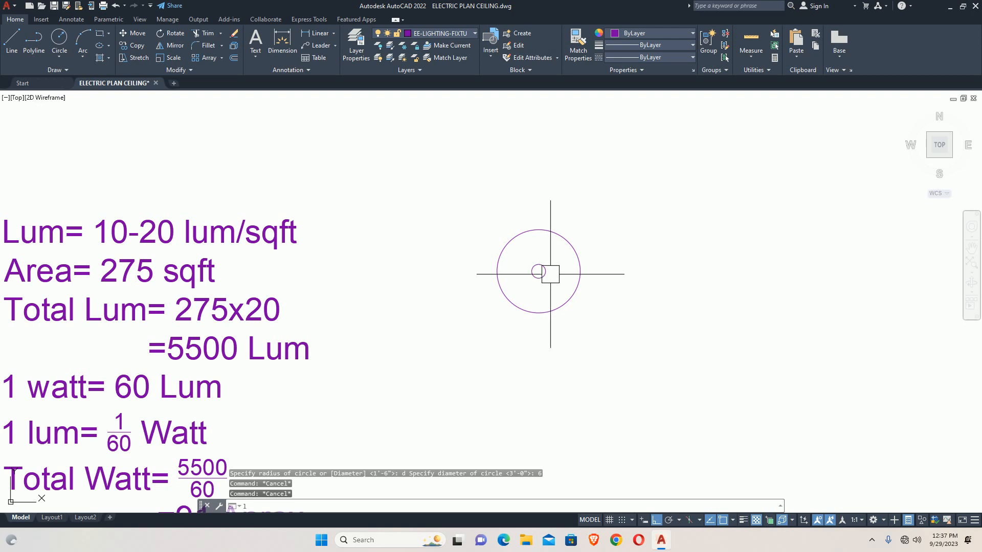
{"action": "key", "text": "Return"}
{"action": "scroll", "coordinate": [550, 274], "scroll_direction": "up", "scroll_amount": 3}
{"action": "left_click", "coordinate": [535, 264]}
{"action": "left_click", "coordinate": [623, 264]}
{"action": "key", "text": "Escape"}
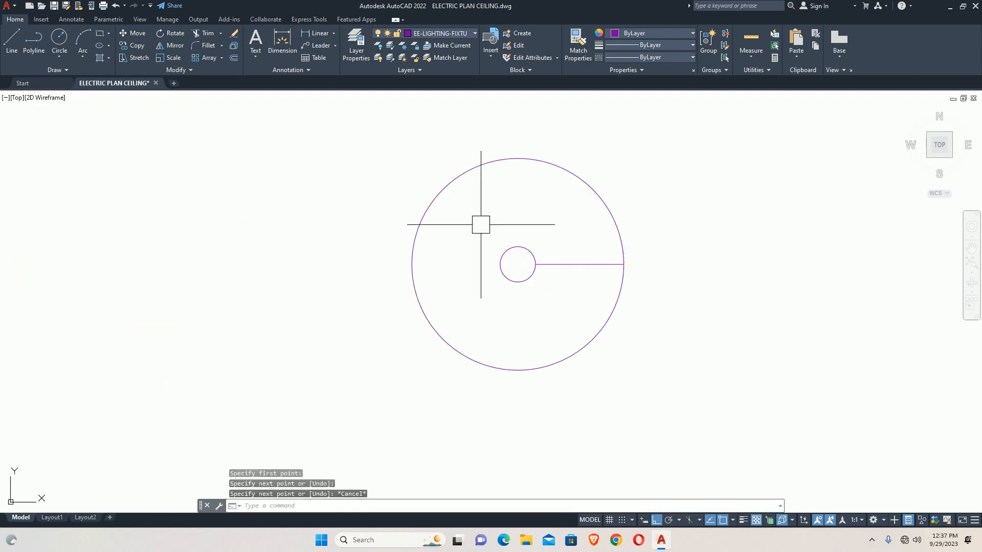
{"action": "key", "text": "Escape"}
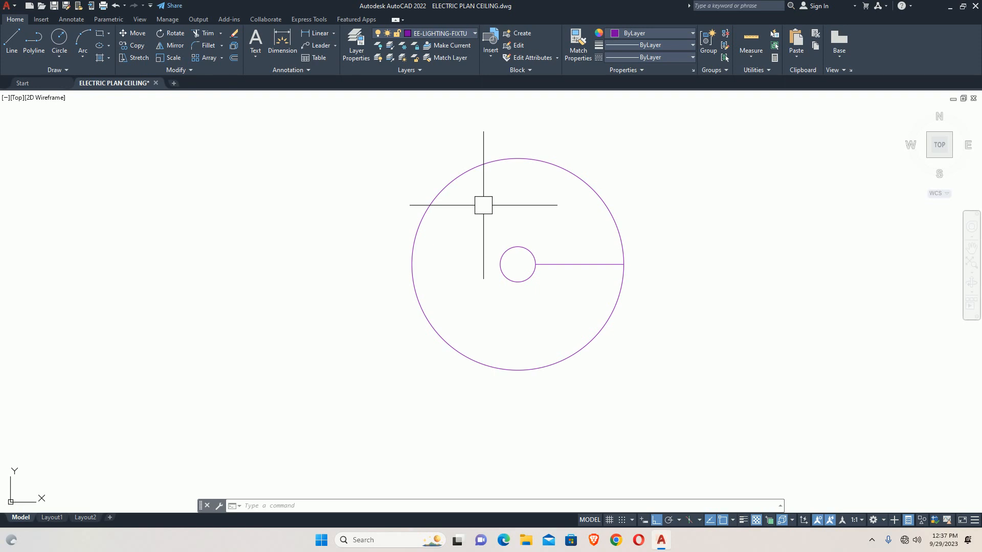
Create a polar array of the horizontal line around the circles' centre, with 3 items filling 360 degrees
{"action": "type", "text": "array"}
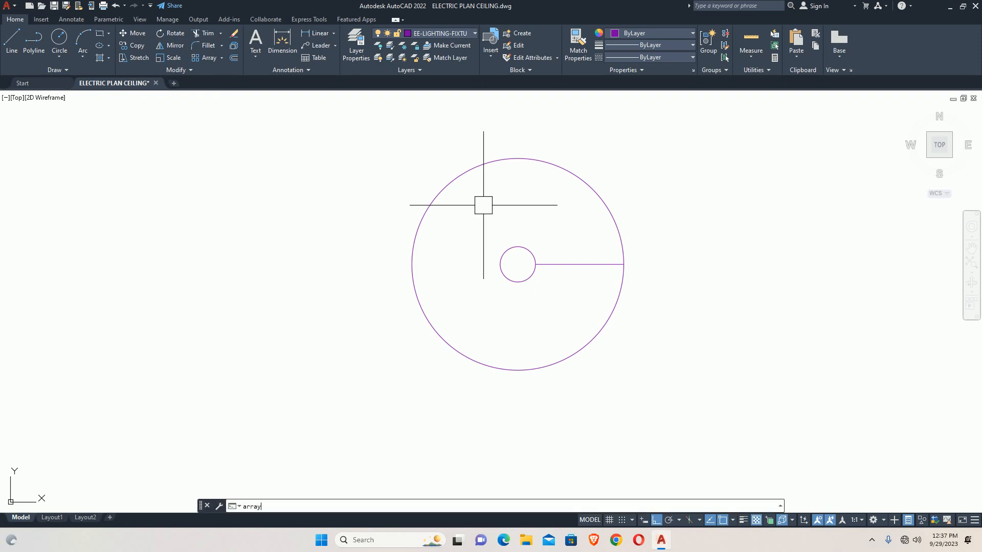
{"action": "key", "text": "Return"}
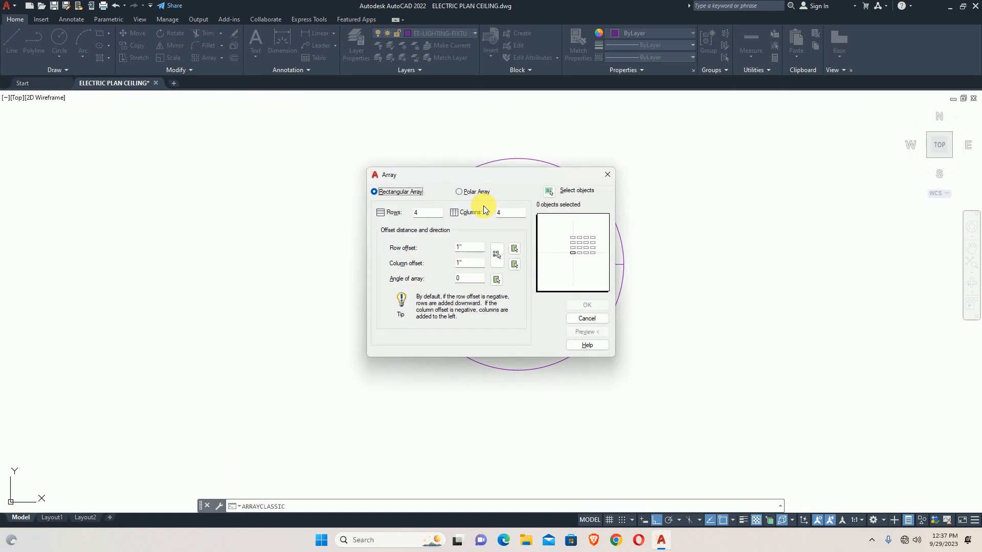
{"action": "left_click", "coordinate": [463, 192]}
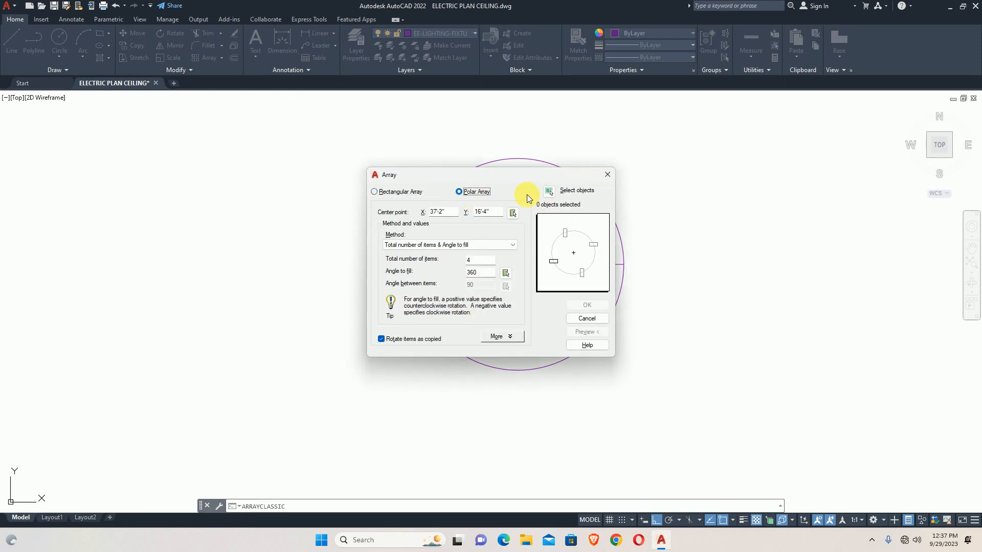
{"action": "left_click", "coordinate": [548, 192]}
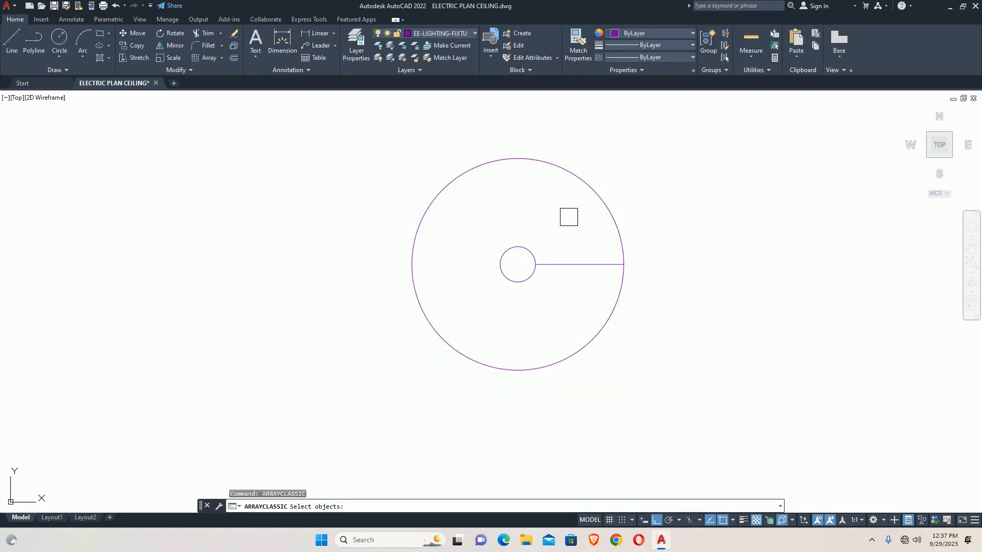
{"action": "left_click", "coordinate": [568, 249]}
{"action": "left_click", "coordinate": [552, 298]}
{"action": "key", "text": "Return"}
{"action": "left_click", "coordinate": [512, 213]}
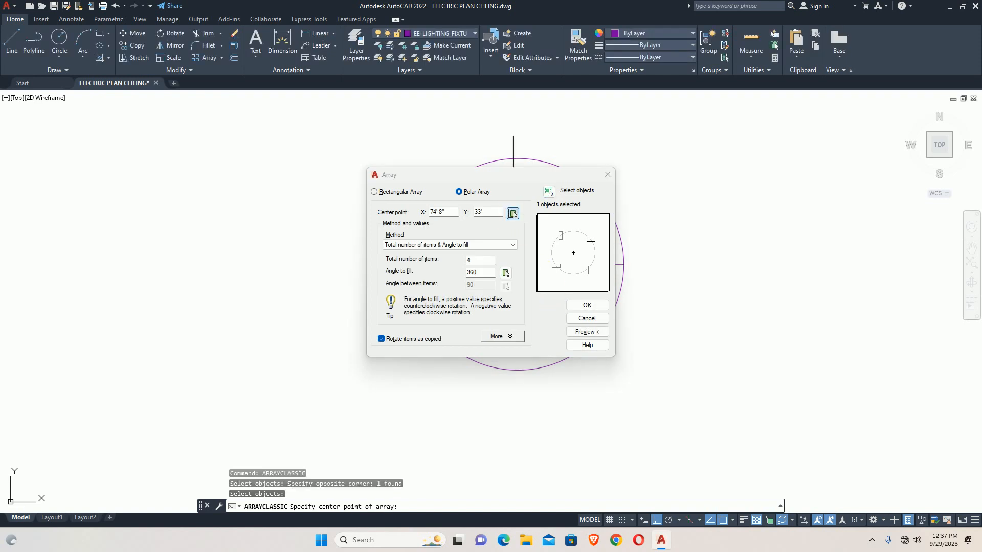
{"action": "left_click", "coordinate": [519, 266]}
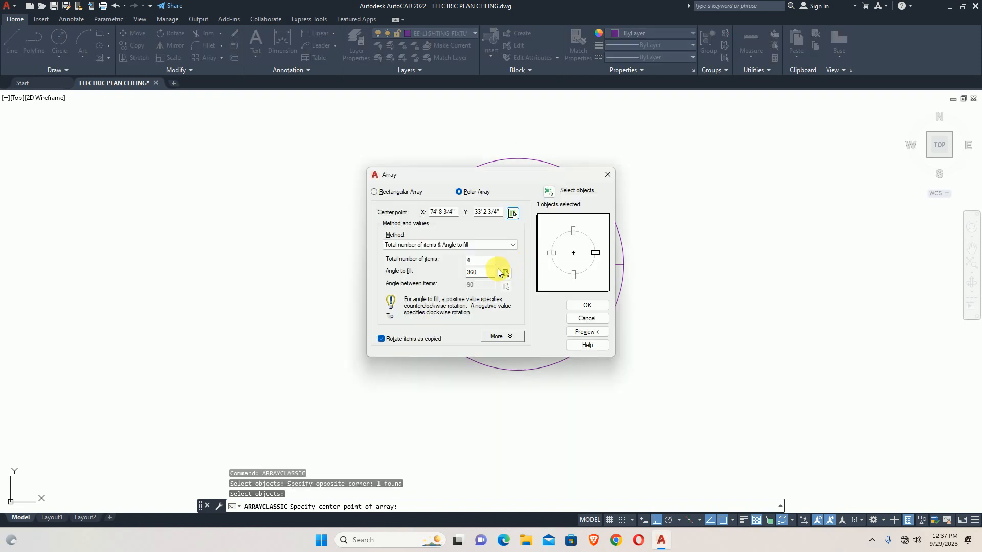
{"action": "left_click_drag", "start_coordinate": [481, 262], "coordinate": [439, 274]}
{"action": "type", "text": "3"}
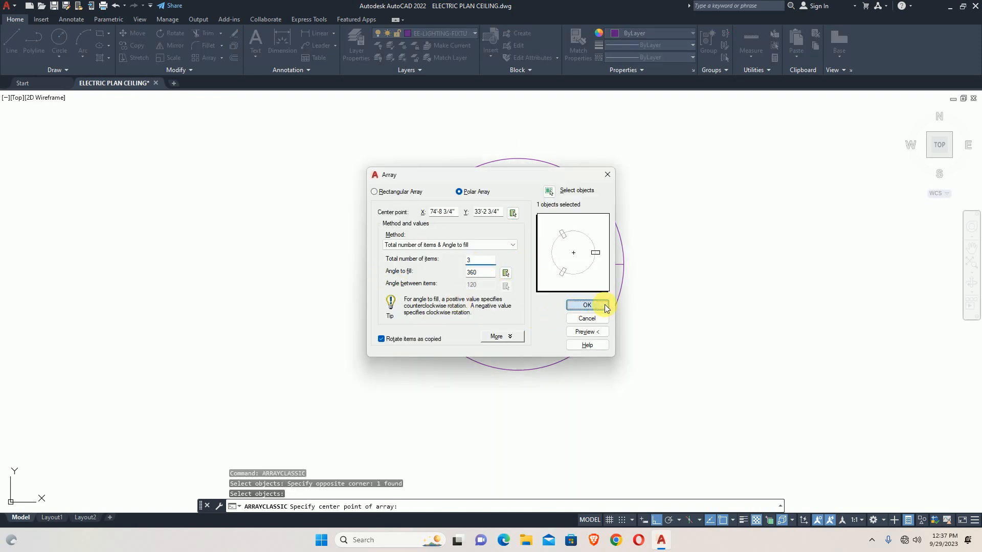
{"action": "left_click", "coordinate": [593, 306]}
Start a block definition named "ceiling fan" and select both circles and the three blade lines as its objects
{"action": "scroll", "coordinate": [521, 279], "scroll_direction": "down", "scroll_amount": 6}
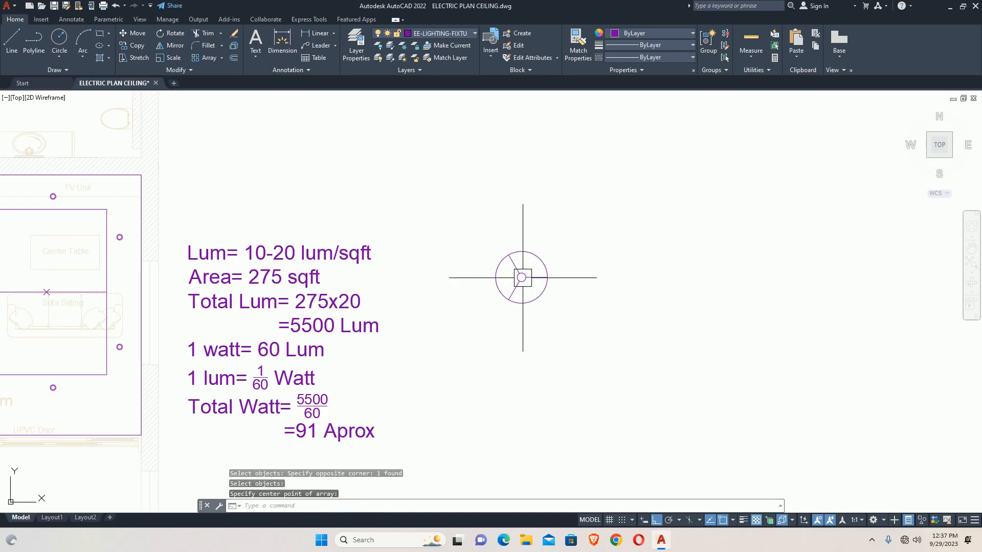
{"action": "type", "text": "b"}
{"action": "key", "text": "Return"}
{"action": "type", "text": "fa"}
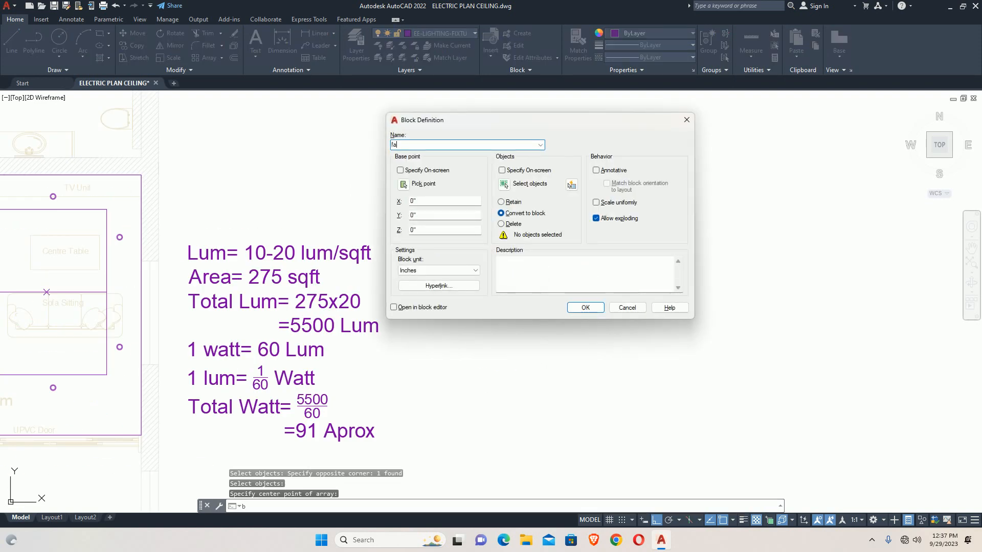
{"action": "type", "text": "ei"}
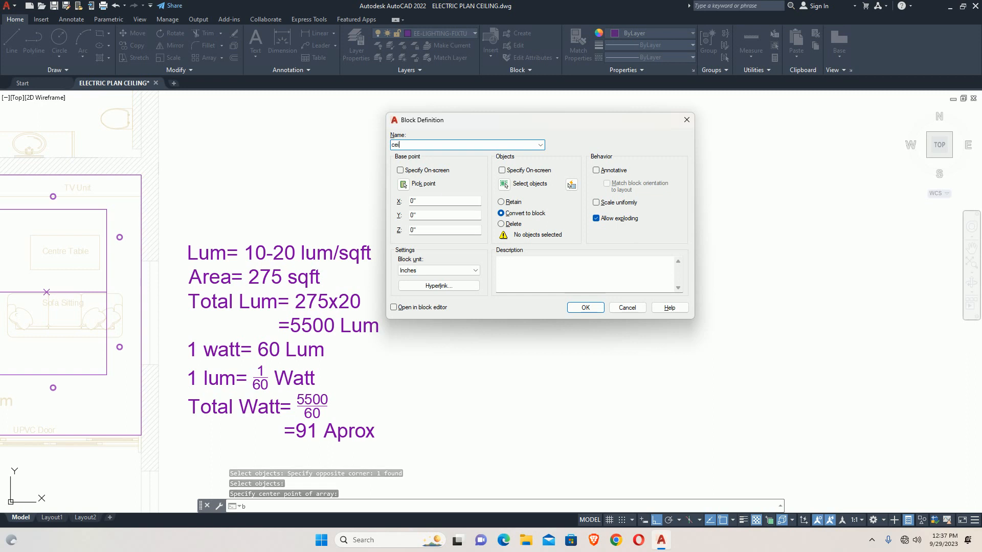
{"action": "type", "text": "ling fan"}
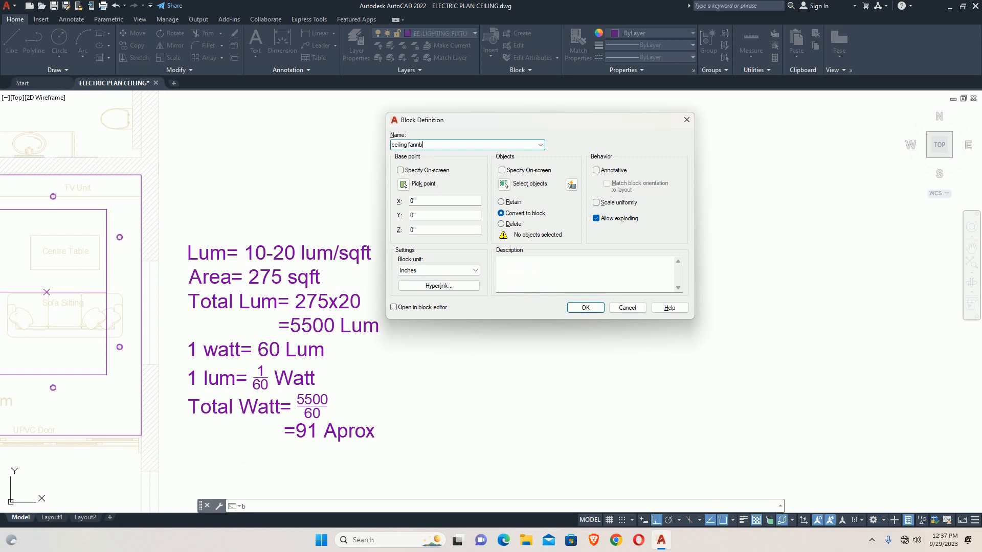
{"action": "left_click", "coordinate": [503, 185]}
{"action": "left_click", "coordinate": [478, 164]}
{"action": "left_click", "coordinate": [644, 353]}
{"action": "key", "text": "Return"}
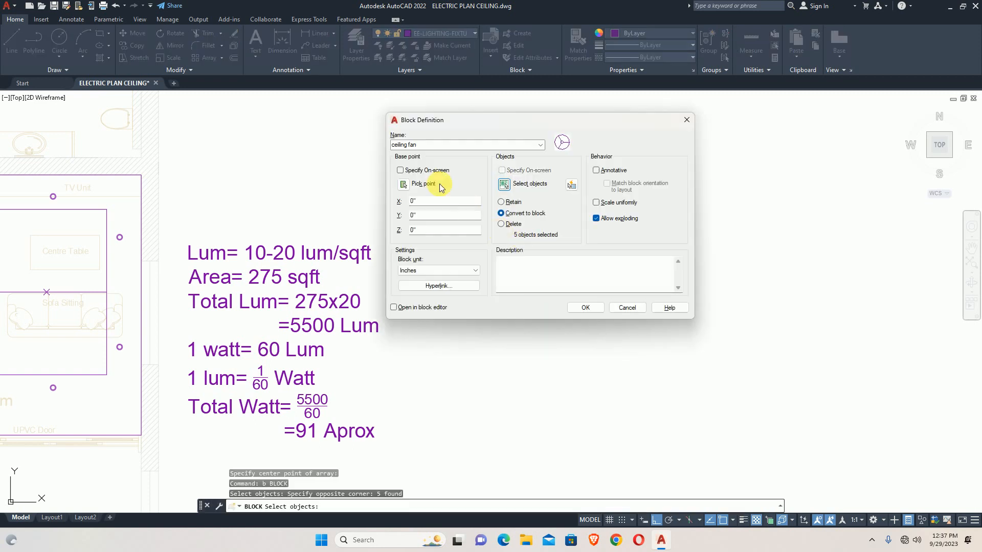
Set the ceiling fan block's base point at the centre of the inner circle and create the block
{"action": "left_click", "coordinate": [403, 184]}
{"action": "scroll", "coordinate": [570, 304], "scroll_direction": "up", "scroll_amount": 5}
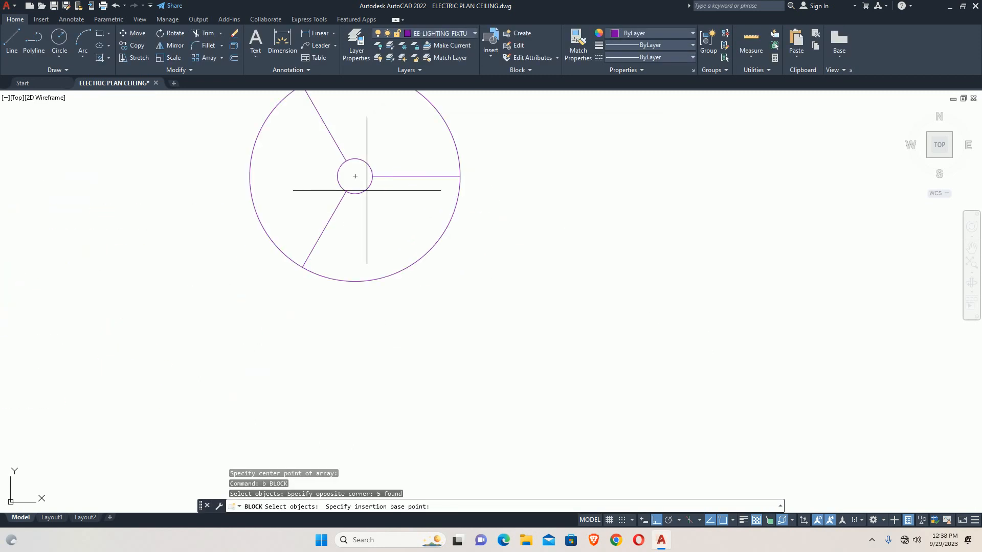
{"action": "scroll", "coordinate": [352, 168], "scroll_direction": "up", "scroll_amount": 2}
{"action": "left_click", "coordinate": [376, 177]}
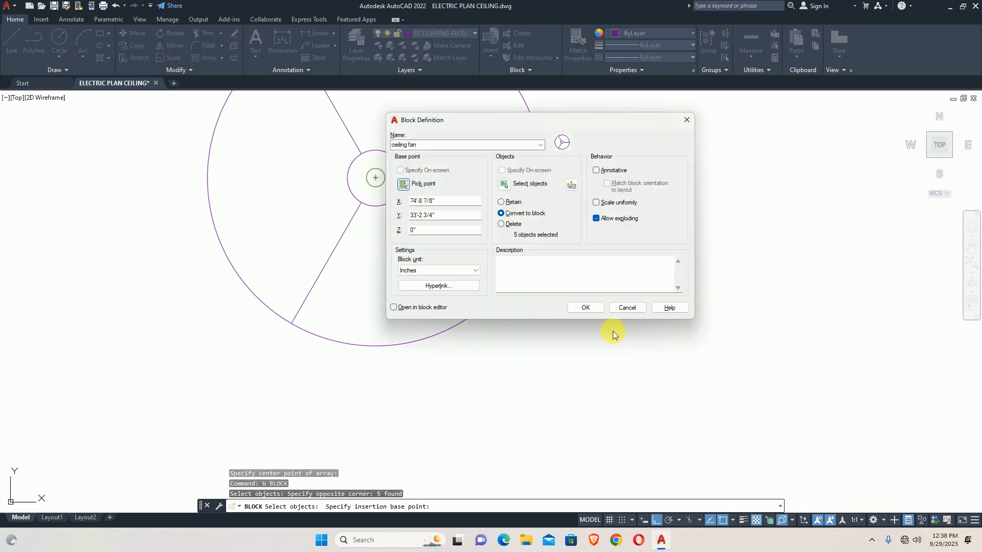
{"action": "left_click", "coordinate": [593, 308]}
Move the ceiling fan block by its centre onto the bedroom centre line's division point over the bed unit
{"action": "scroll", "coordinate": [587, 305], "scroll_direction": "down", "scroll_amount": 8}
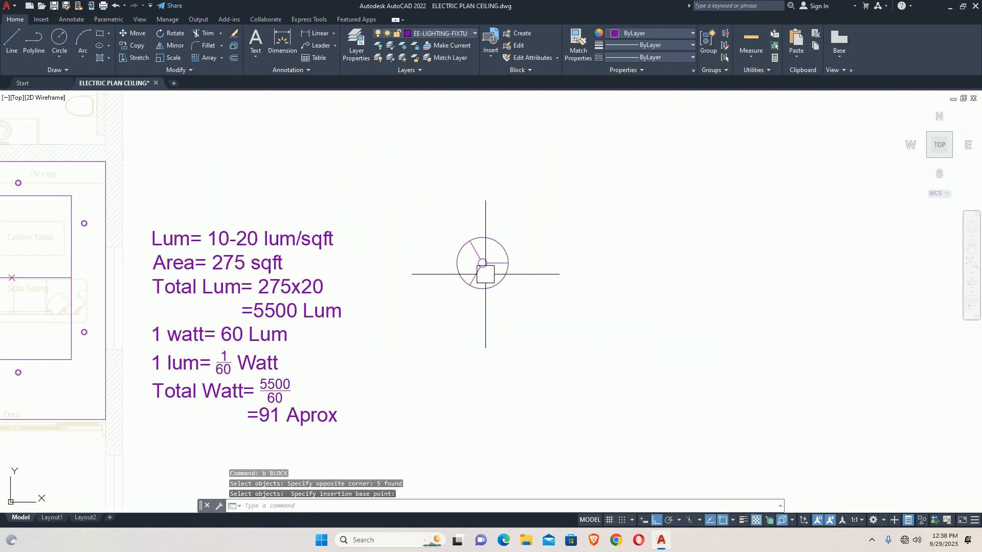
{"action": "left_click", "coordinate": [483, 263]}
{"action": "middle_click_drag", "start_coordinate": [483, 262], "coordinate": [581, 310]}
{"action": "type", "text": "m"}
{"action": "key", "text": "Return"}
{"action": "scroll", "coordinate": [583, 307], "scroll_direction": "up", "scroll_amount": 5}
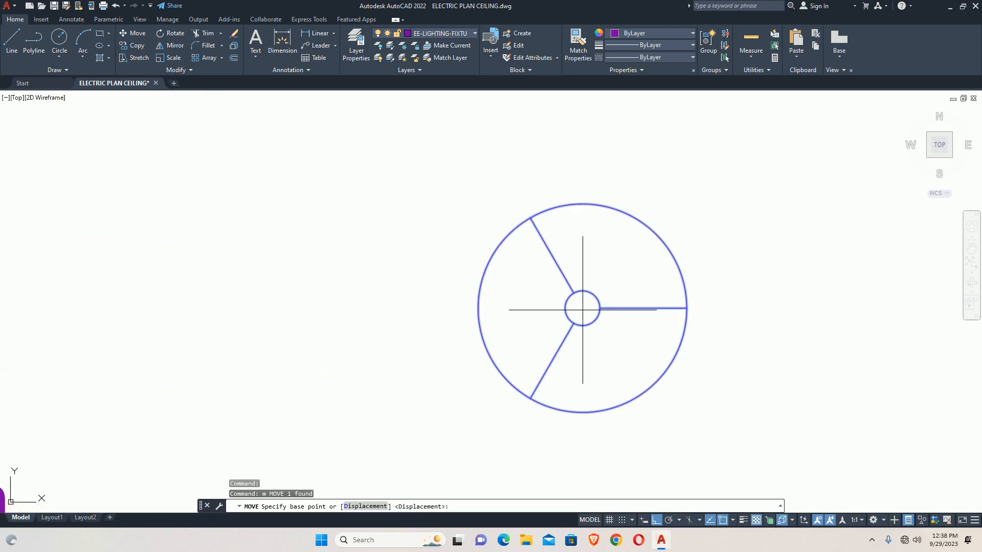
{"action": "left_click", "coordinate": [584, 308]}
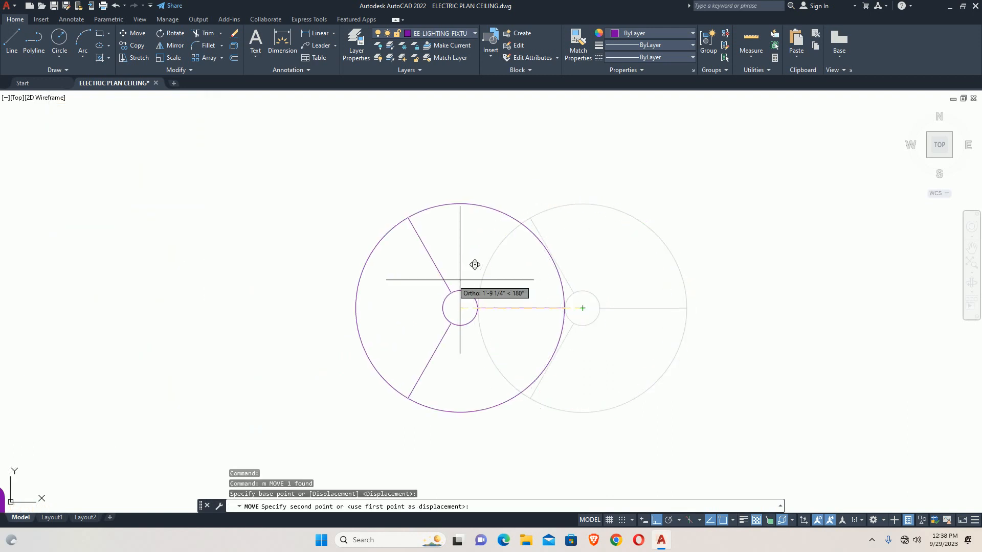
{"action": "scroll", "coordinate": [382, 291], "scroll_direction": "down", "scroll_amount": 8}
{"action": "middle_click_drag", "start_coordinate": [382, 291], "coordinate": [764, 300]}
{"action": "scroll", "coordinate": [460, 312], "scroll_direction": "up", "scroll_amount": 4}
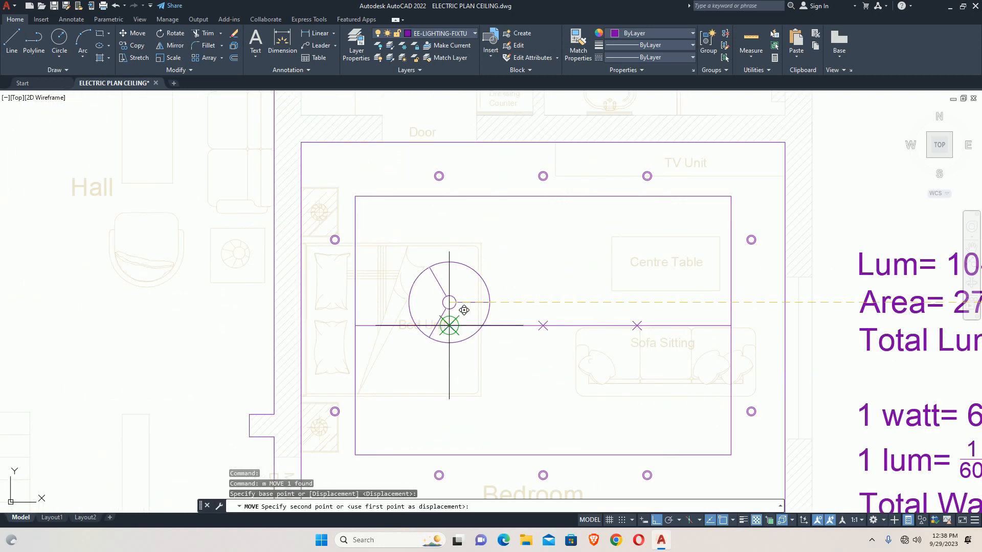
{"action": "left_click", "coordinate": [453, 325]}
{"action": "scroll", "coordinate": [603, 322], "scroll_direction": "up", "scroll_amount": 2}
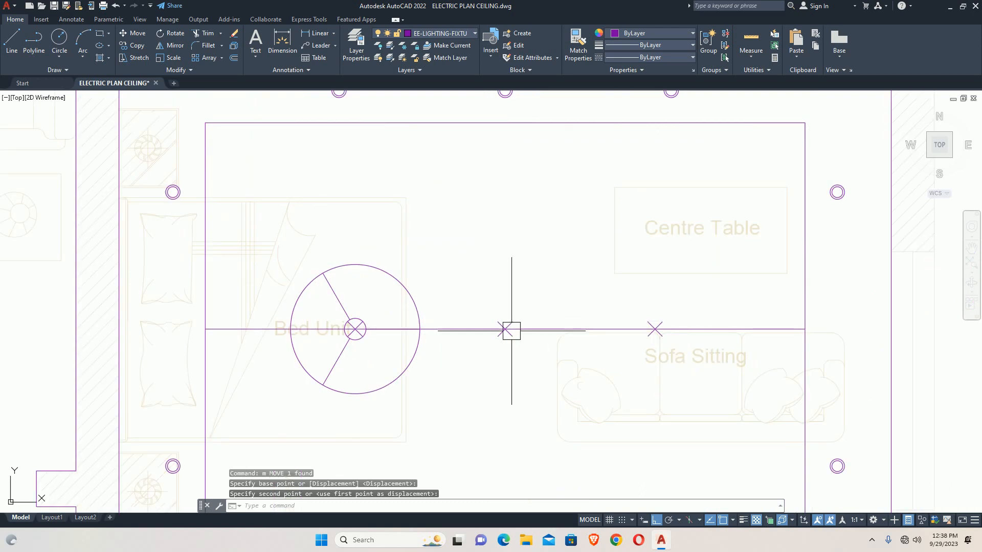
{"action": "type", "text": "m"}
{"action": "key", "text": "Return"}
{"action": "left_click", "coordinate": [360, 267]}
{"action": "key", "text": "Return"}
{"action": "scroll", "coordinate": [357, 346], "scroll_direction": "up", "scroll_amount": 5}
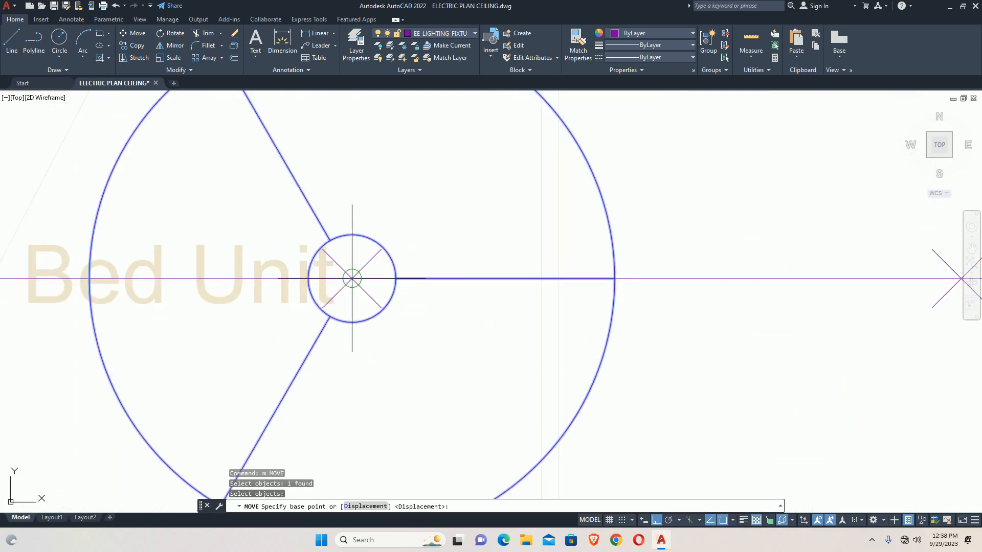
{"action": "left_click", "coordinate": [352, 278]}
{"action": "scroll", "coordinate": [480, 345], "scroll_direction": "down", "scroll_amount": 5}
{"action": "key", "text": "Escape"}
Copy the ceiling fan from its centre to the centre line's division point near the sofa sitting
{"action": "type", "text": "co"}
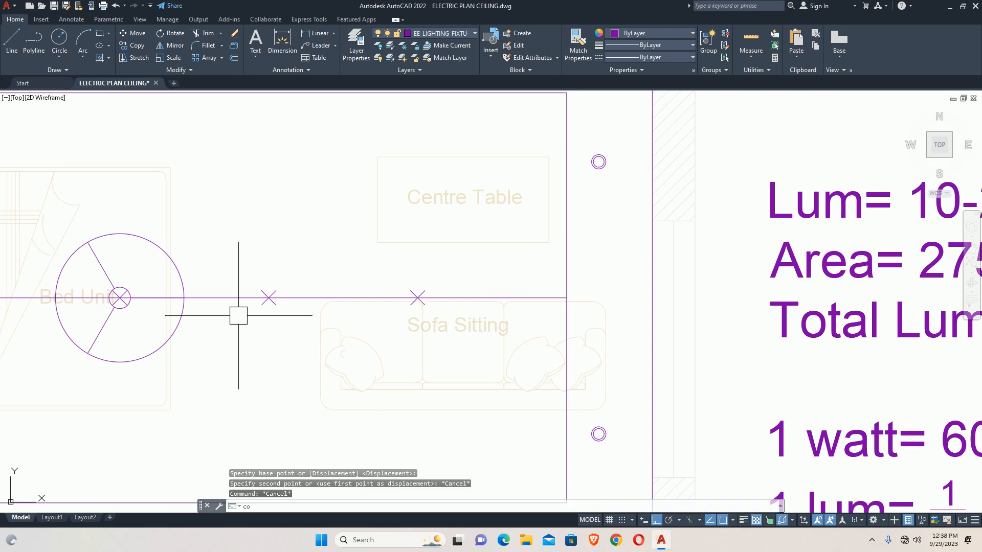
{"action": "key", "text": "Return"}
{"action": "left_click", "coordinate": [120, 241]}
{"action": "key", "text": "Return"}
{"action": "scroll", "coordinate": [122, 302], "scroll_direction": "up", "scroll_amount": 4}
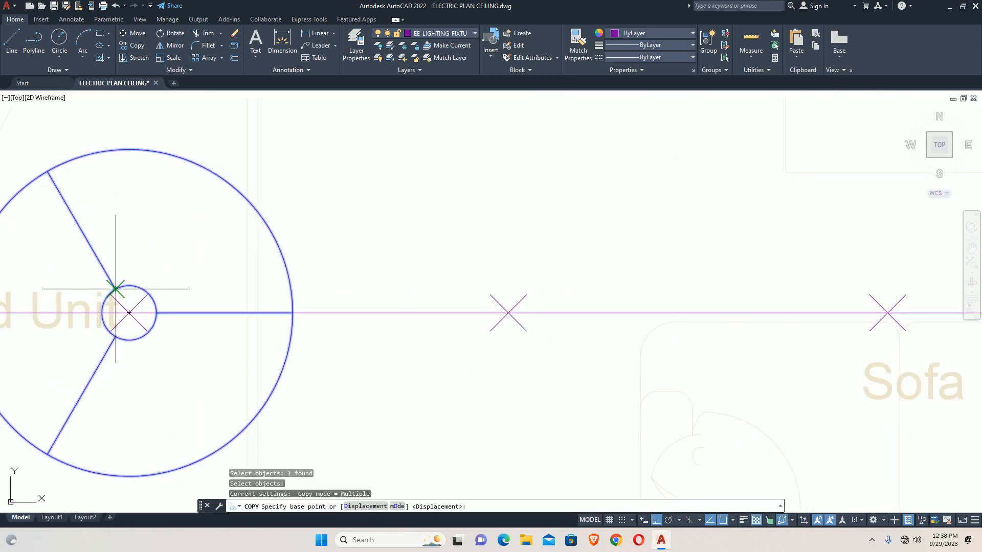
{"action": "left_click", "coordinate": [128, 312]}
{"action": "scroll", "coordinate": [440, 328], "scroll_direction": "down", "scroll_amount": 2}
{"action": "middle_click_drag", "start_coordinate": [484, 320], "coordinate": [429, 317]}
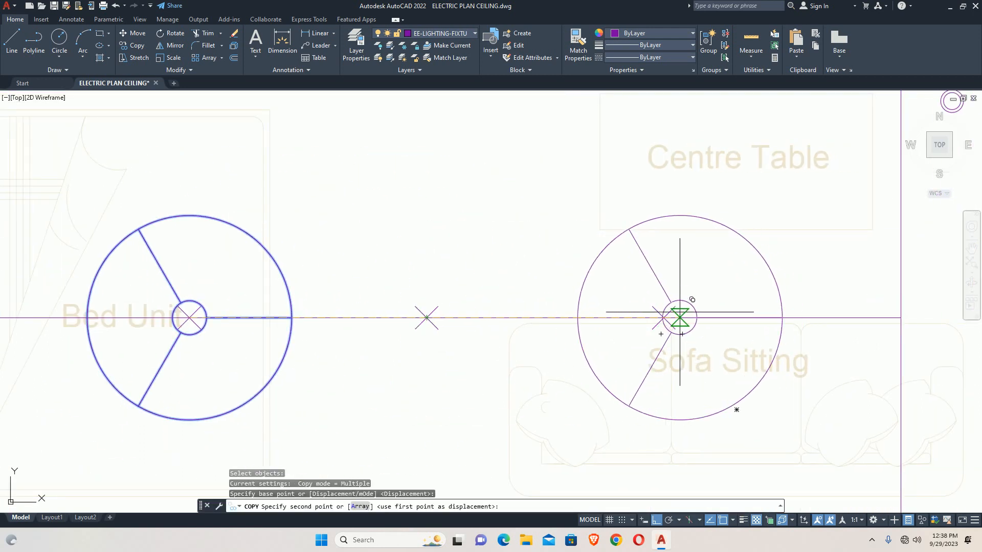
{"action": "left_click", "coordinate": [665, 315]}
{"action": "scroll", "coordinate": [667, 311], "scroll_direction": "down", "scroll_amount": 4}
{"action": "key", "text": "Escape"}
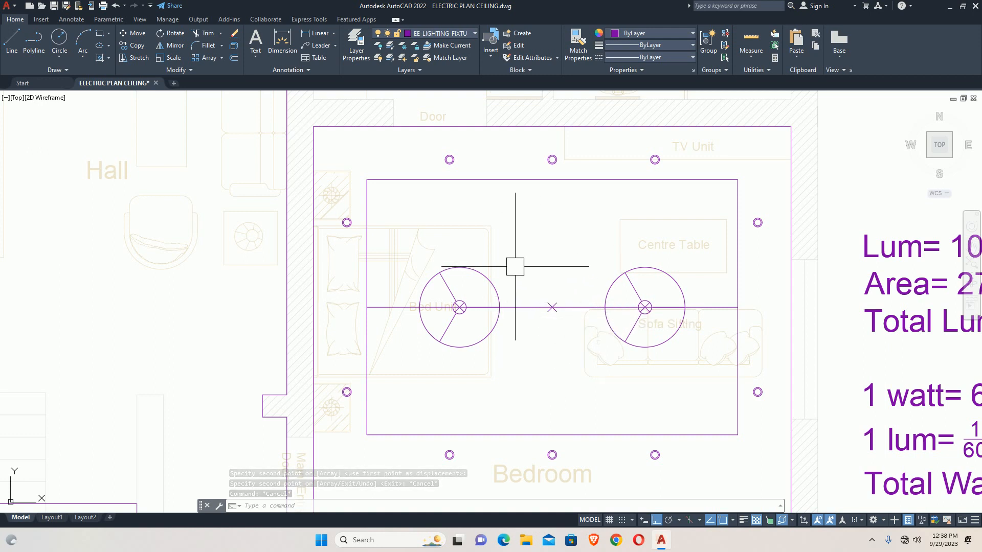
Draw a circle 30 inches in diameter at the middle division point between the two ceiling fans
{"action": "type", "text": "c"}
{"action": "key", "text": "Return"}
{"action": "left_click", "coordinate": [552, 307]}
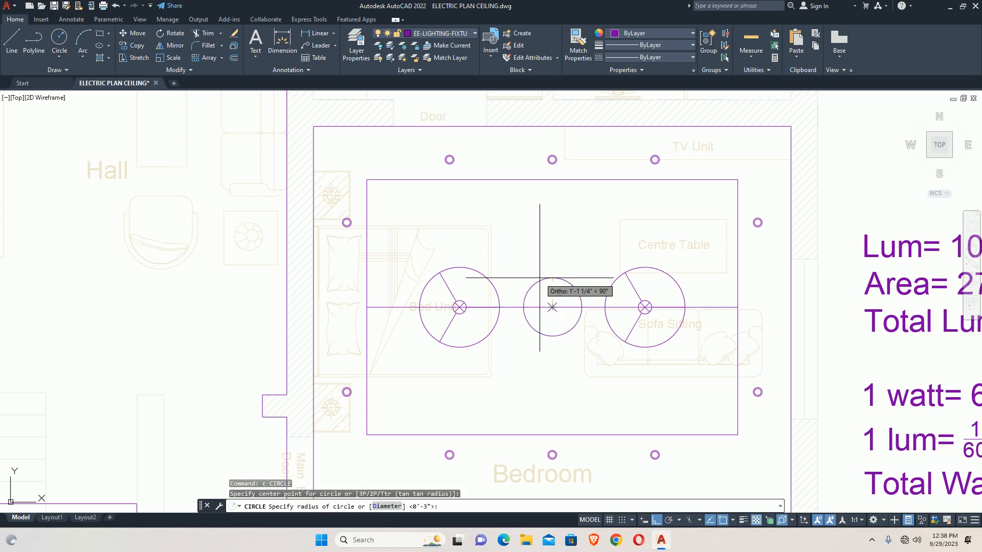
{"action": "type", "text": "d"}
{"action": "key", "text": "Return"}
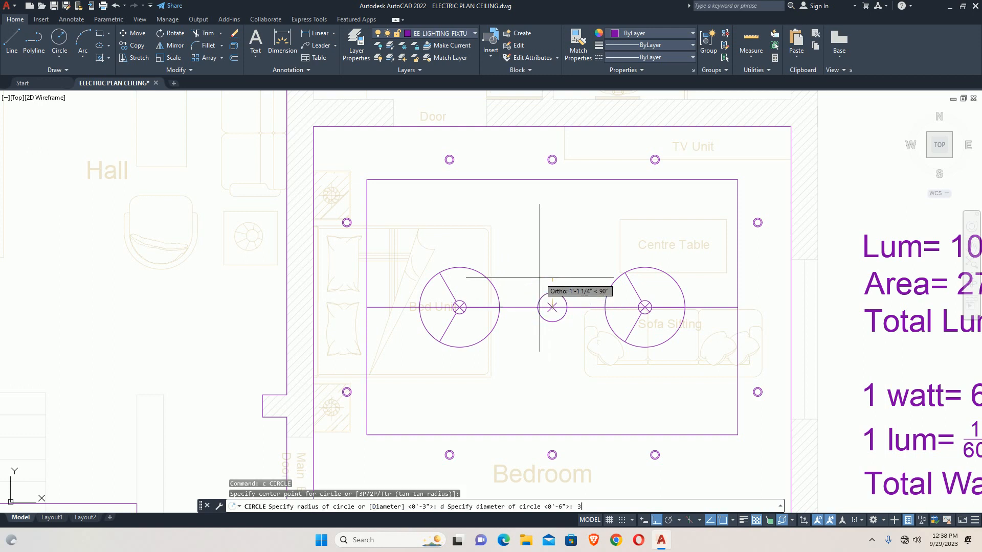
{"action": "type", "text": "30"}
{"action": "key", "text": "Return"}
{"action": "key", "text": "Escape"}
{"action": "key", "text": "Escape"}
Draw a circle 18 inches in diameter centred on the lower quadrant of the 30-inch circle
{"action": "key", "text": "Return"}
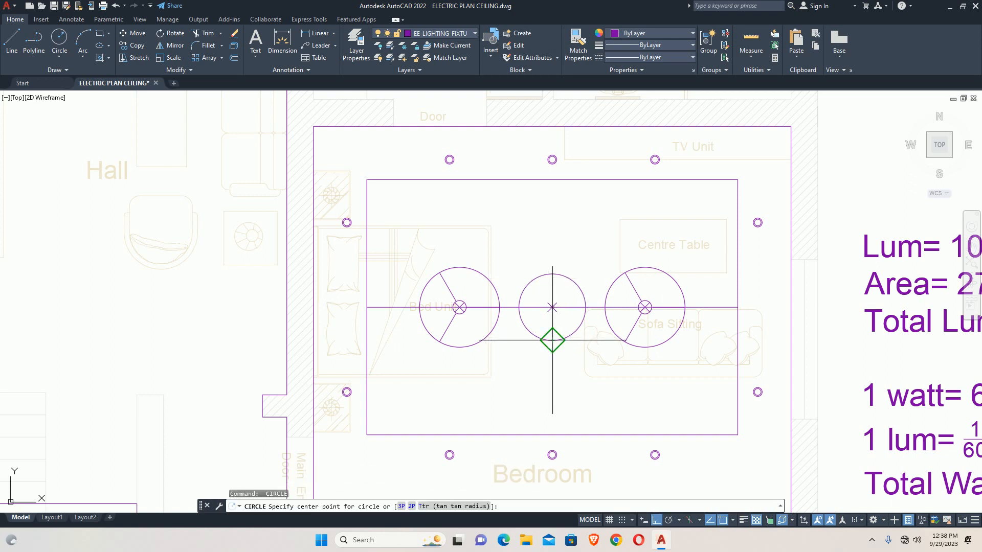
{"action": "left_click", "coordinate": [552, 340]}
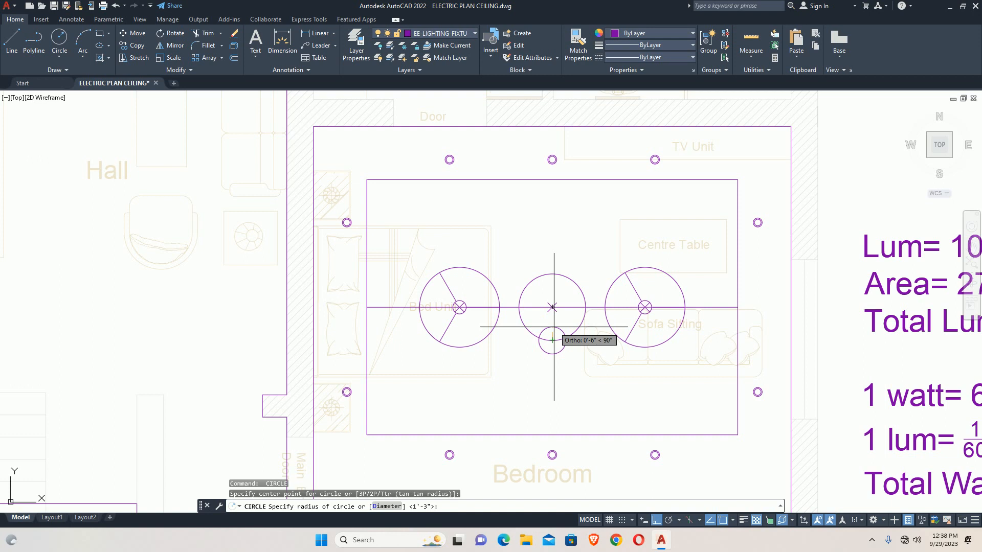
{"action": "key", "text": "Return"}
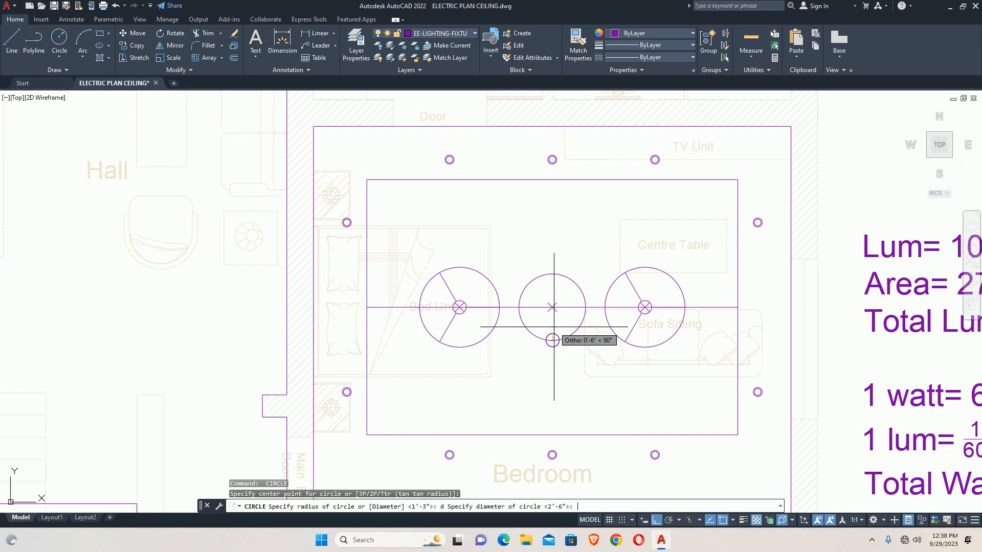
{"action": "key", "text": "Return"}
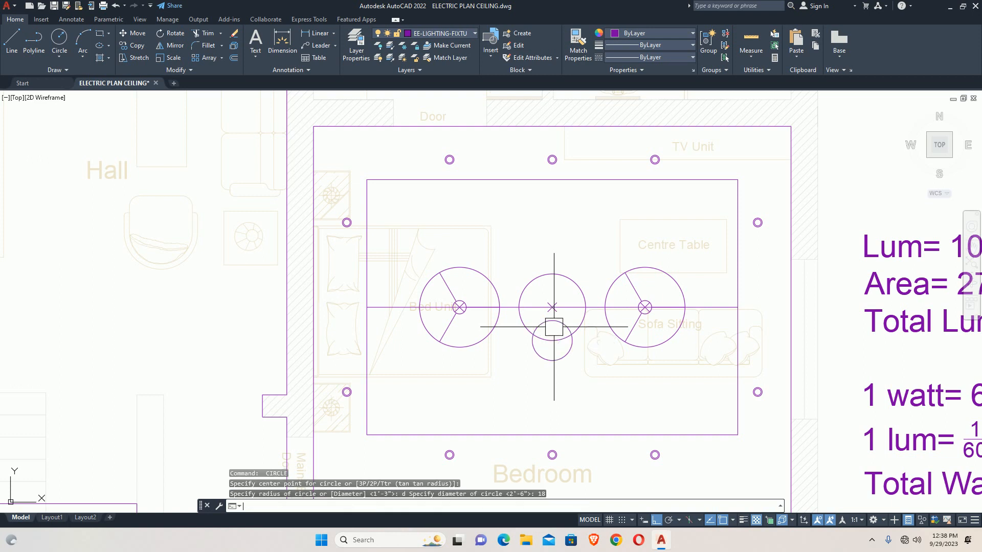
Trim away the arc of the 30-inch circle that lies inside the 18-inch circle
{"action": "type", "text": "tr"}
{"action": "key", "text": "Return"}
{"action": "left_click", "coordinate": [553, 321]}
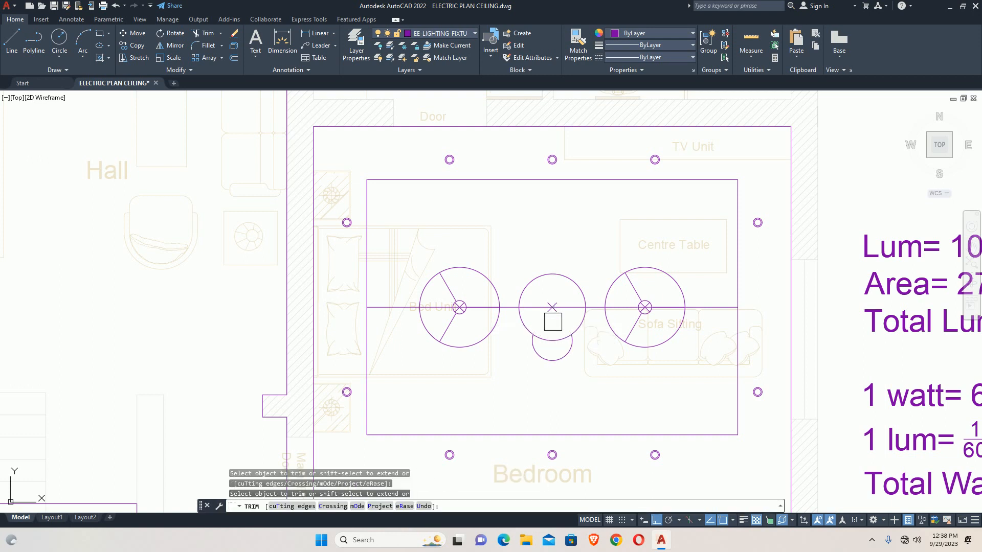
{"action": "key", "text": "Escape"}
{"action": "key", "text": "Escape"}
{"action": "key", "text": "Escape"}
Move the two-circle fixture from the midpoint between its upper and lower ends to the middle division point of the bedroom's centre line
{"action": "type", "text": "m"}
{"action": "key", "text": "Return"}
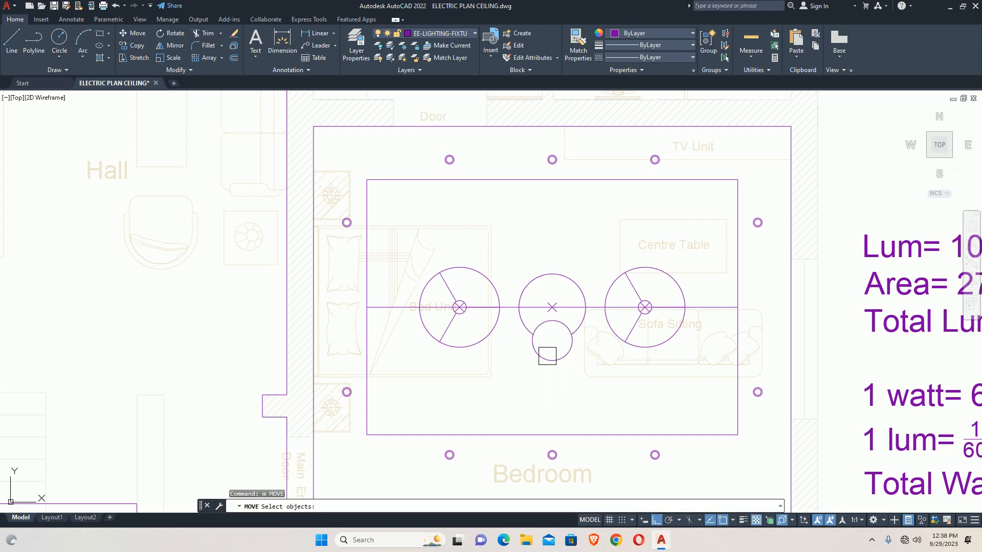
{"action": "left_click", "coordinate": [557, 352]}
{"action": "left_click", "coordinate": [581, 318]}
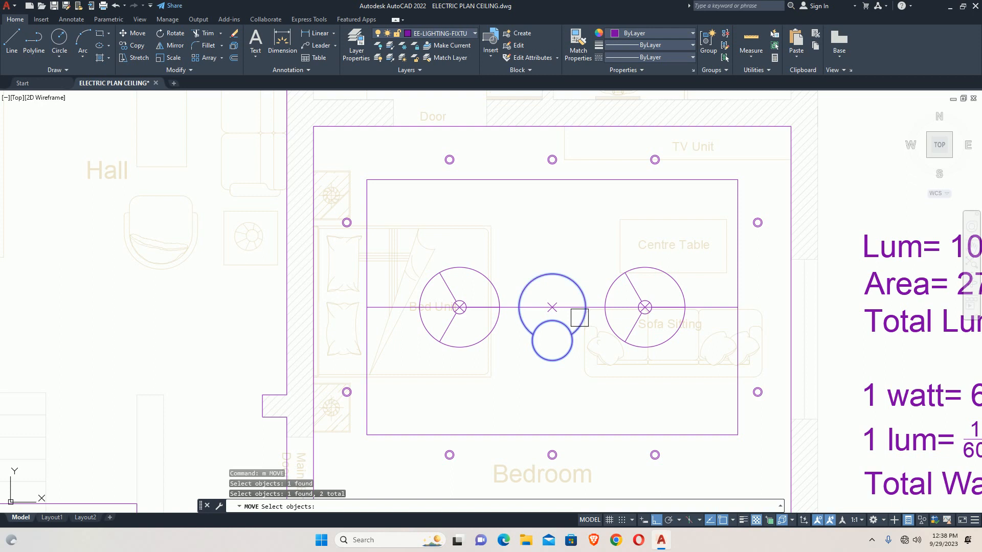
{"action": "key", "text": "Return"}
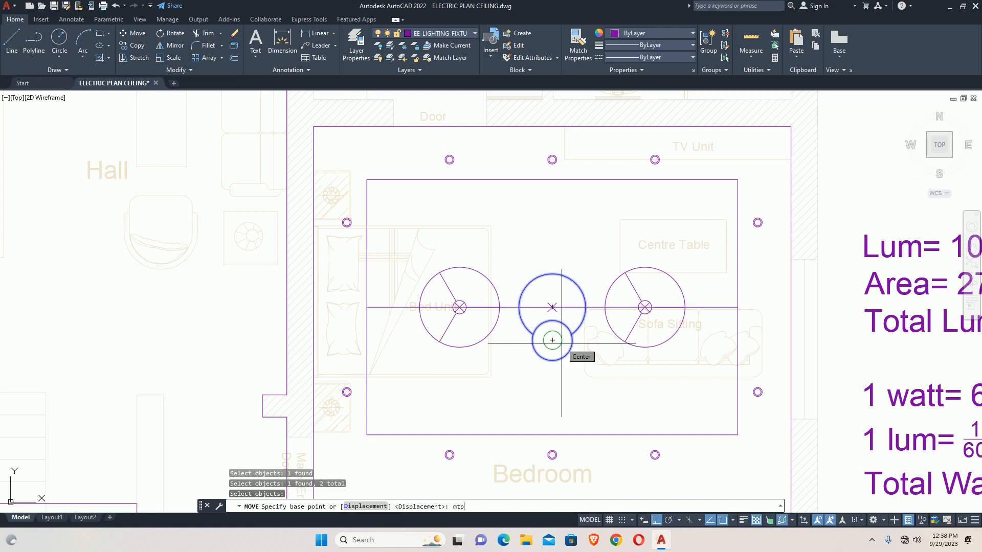
{"action": "type", "text": "mtp"}
{"action": "key", "text": "Return"}
{"action": "left_click", "coordinate": [552, 273]}
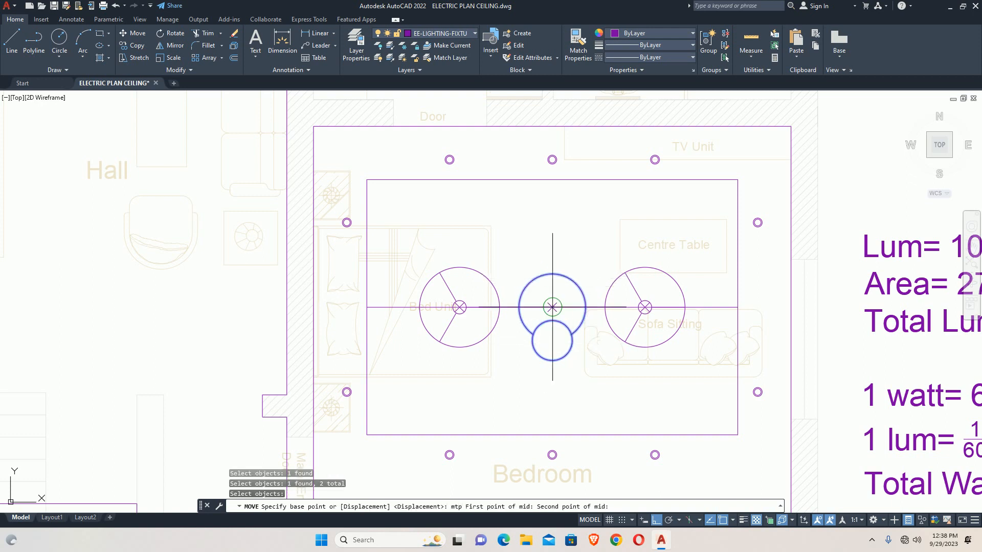
{"action": "left_click", "coordinate": [552, 360]}
{"action": "scroll", "coordinate": [556, 337], "scroll_direction": "up", "scroll_amount": 6}
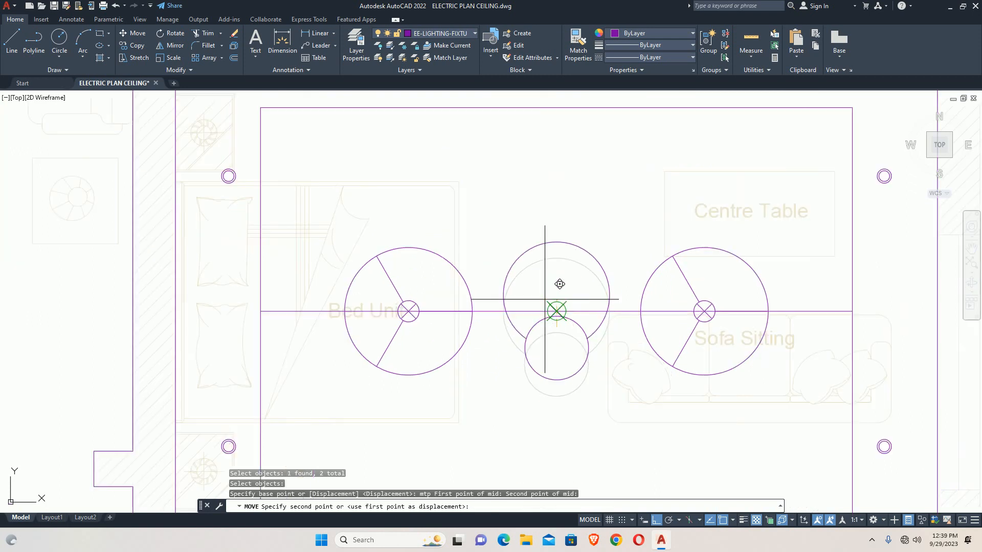
{"action": "key", "text": "Escape"}
{"action": "key", "text": "Escape"}
{"action": "scroll", "coordinate": [574, 328], "scroll_direction": "down", "scroll_amount": 6}
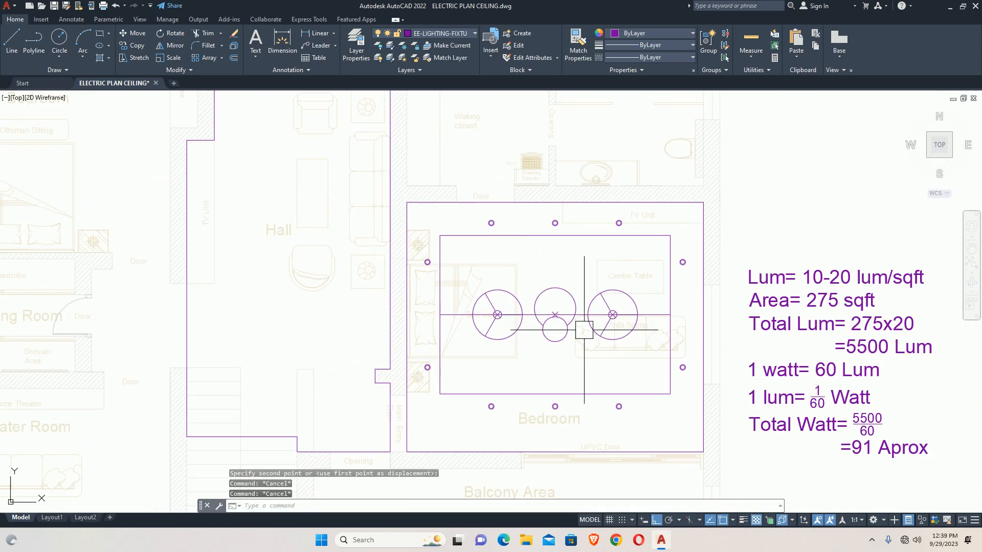
Select one division point on the bedroom's centre line, extend the selection to all similar points and erase them
{"action": "scroll", "coordinate": [613, 322], "scroll_direction": "up", "scroll_amount": 8}
{"action": "left_click", "coordinate": [656, 267]}
{"action": "scroll", "coordinate": [563, 277], "scroll_direction": "down", "scroll_amount": 6}
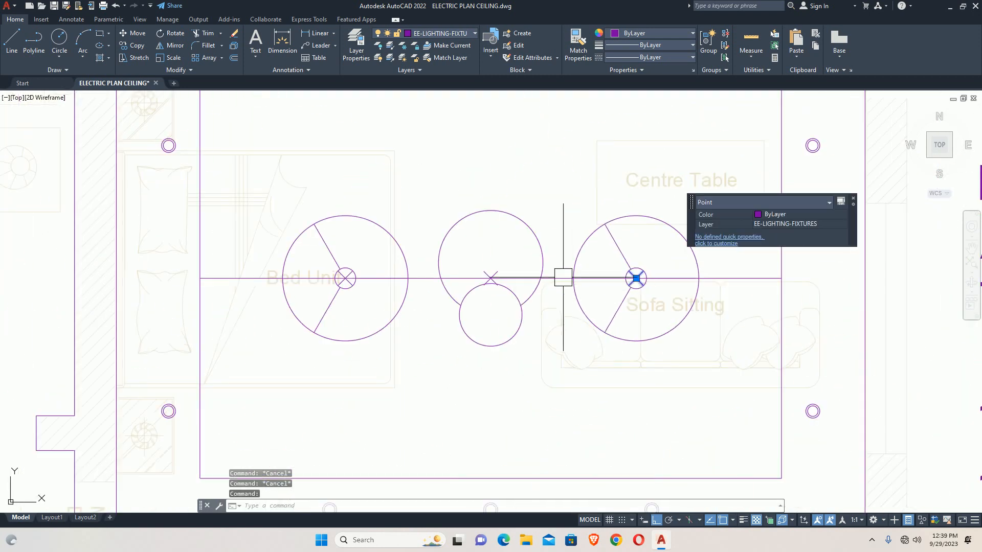
{"action": "right_click", "coordinate": [515, 196]}
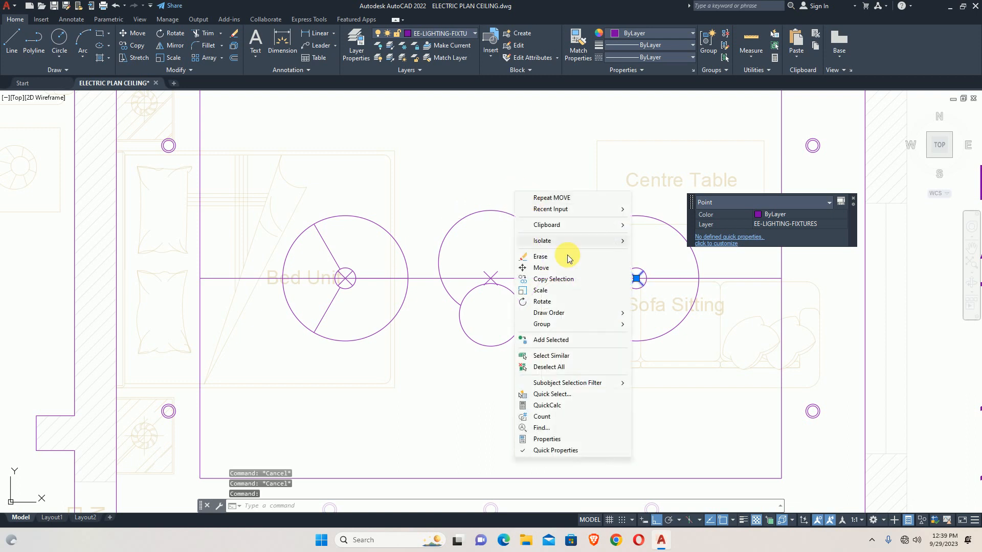
{"action": "left_click", "coordinate": [552, 357]}
{"action": "key", "text": "Delete"}
Erase the horizontal centre line that runs through the ceiling fans and the two-circle fixture in the bedroom
{"action": "scroll", "coordinate": [548, 351], "scroll_direction": "up", "scroll_amount": 3}
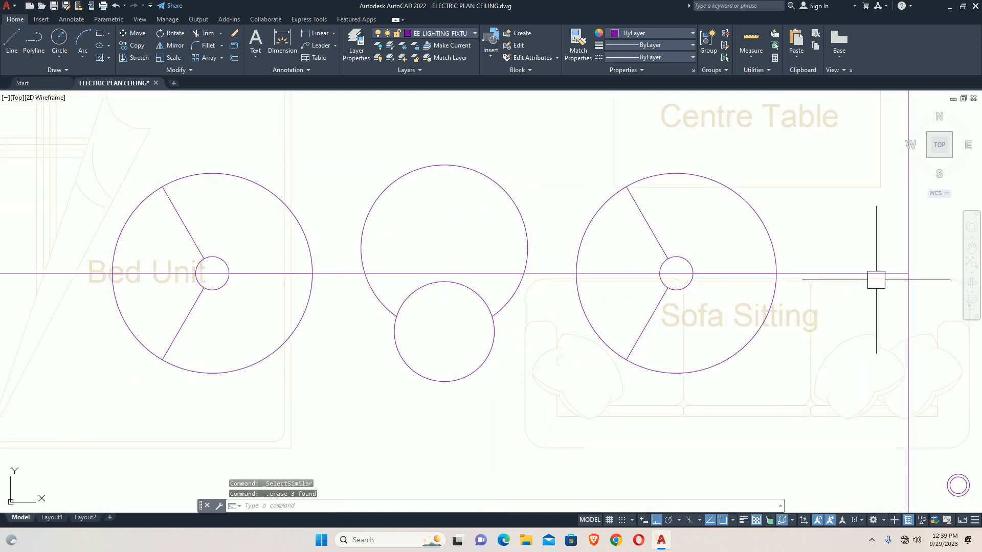
{"action": "left_click", "coordinate": [846, 274]}
{"action": "key", "text": "Delete"}
{"action": "scroll", "coordinate": [680, 278], "scroll_direction": "down", "scroll_amount": 5}
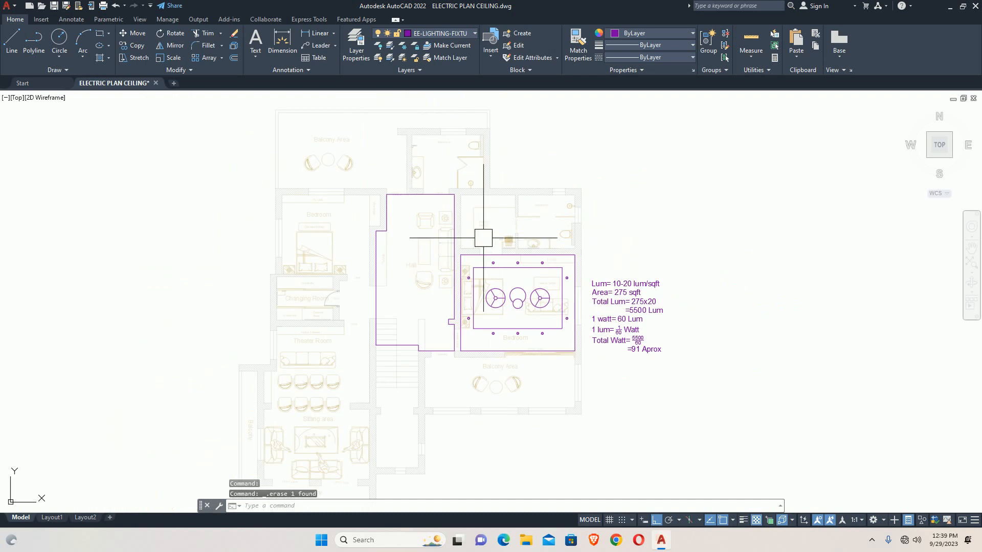
{"action": "middle_click_drag", "start_coordinate": [626, 335], "coordinate": [473, 307]}
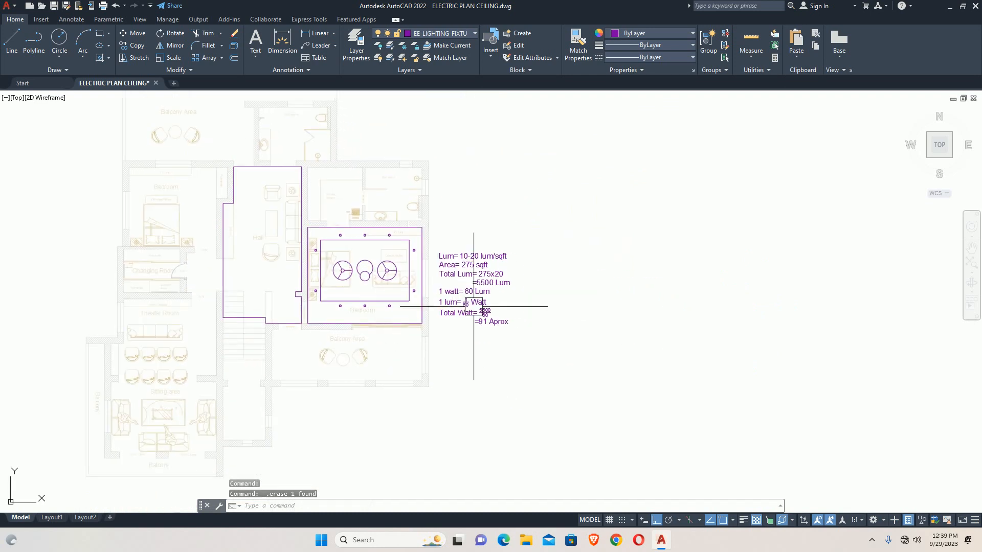
{"action": "scroll", "coordinate": [466, 305], "scroll_direction": "down", "scroll_amount": 4}
{"action": "type", "text": "co"}
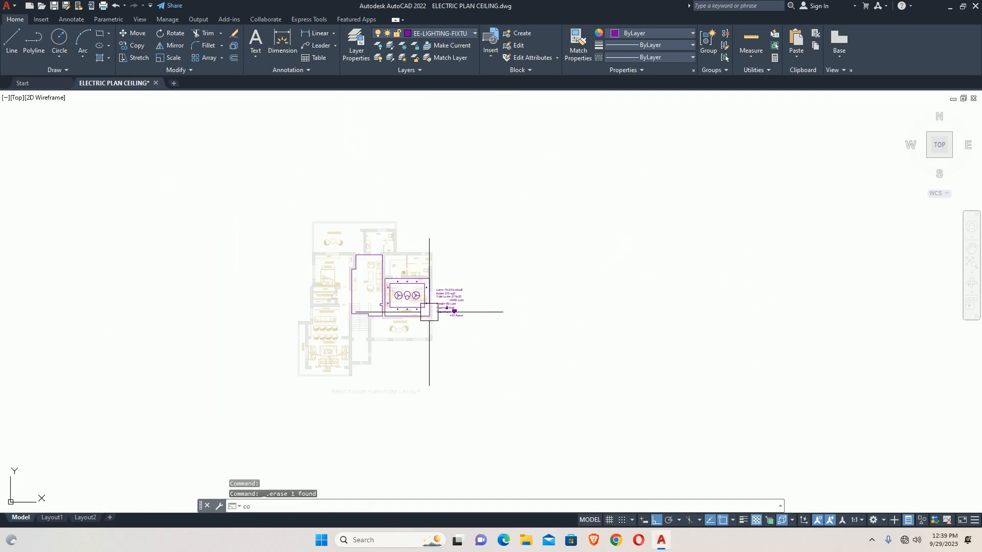
{"action": "key", "text": "Return"}
{"action": "left_click", "coordinate": [526, 456]}
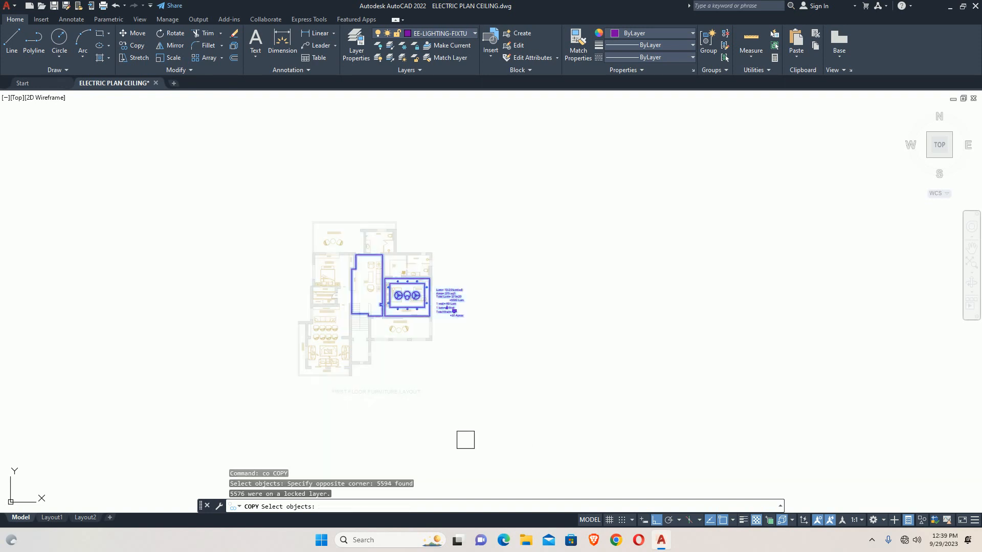
{"action": "key", "text": "Return"}
{"action": "left_click", "coordinate": [373, 417]}
{"action": "middle_click_drag", "start_coordinate": [723, 405], "coordinate": [494, 404]}
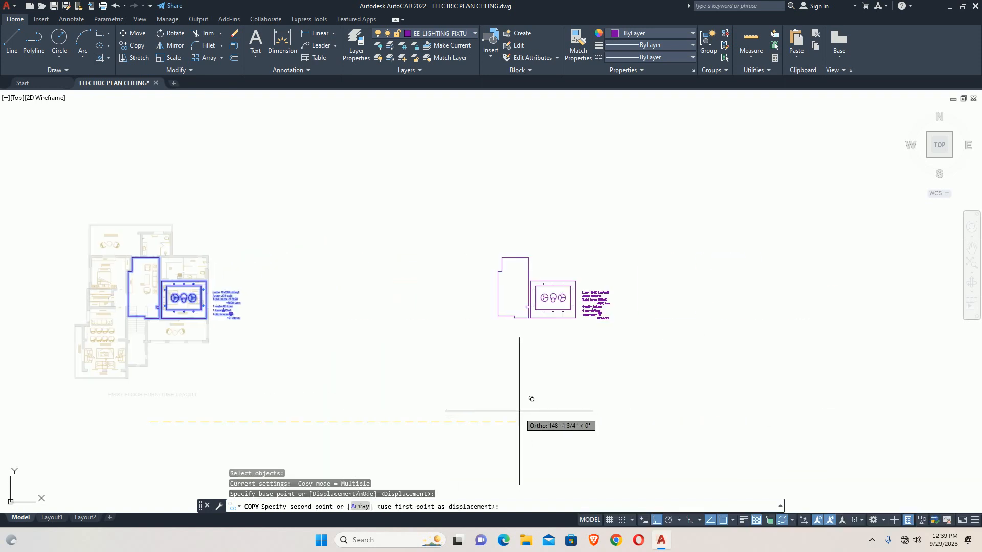
{"action": "key", "text": "Escape"}
{"action": "key", "text": "Escape"}
Unlock the furniture., PDF_DOOR, A-INTERIOR-FURNITURE and 0 layers, and close the layer manager
{"action": "scroll", "coordinate": [530, 403], "scroll_direction": "down", "scroll_amount": 1}
{"action": "type", "text": "la"}
{"action": "key", "text": "Return"}
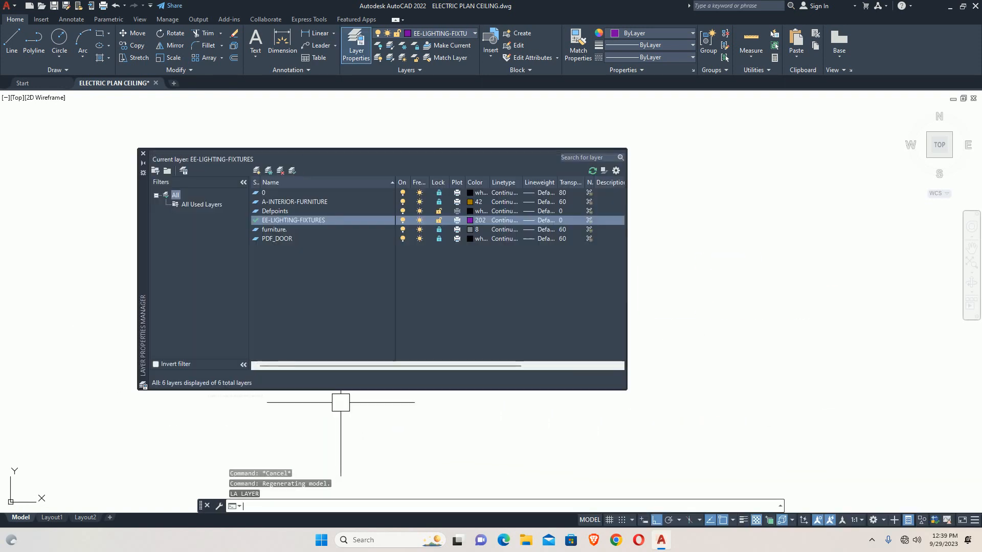
{"action": "left_click", "coordinate": [439, 229]}
{"action": "left_click", "coordinate": [438, 238]}
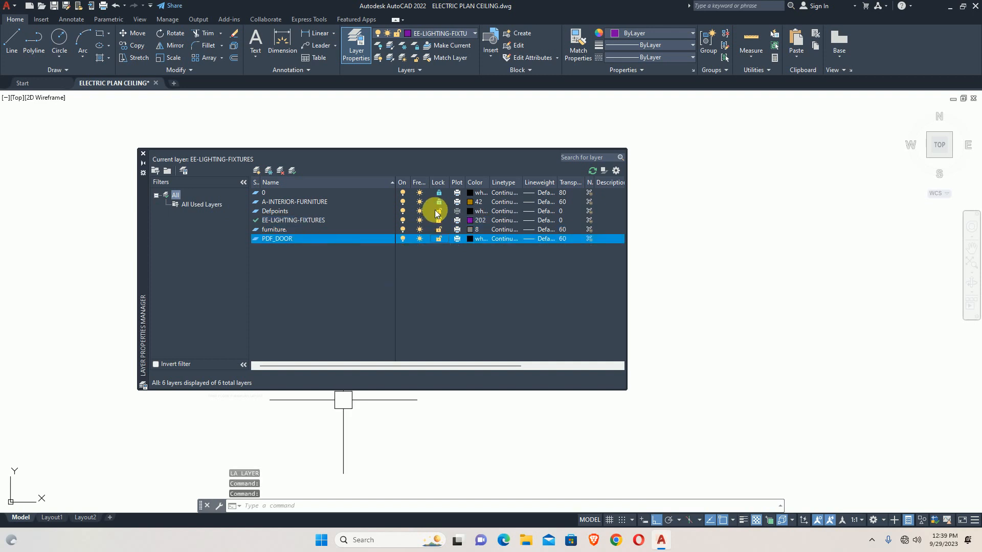
{"action": "left_click", "coordinate": [439, 201]}
{"action": "left_click", "coordinate": [439, 193]}
{"action": "left_click", "coordinate": [439, 200]}
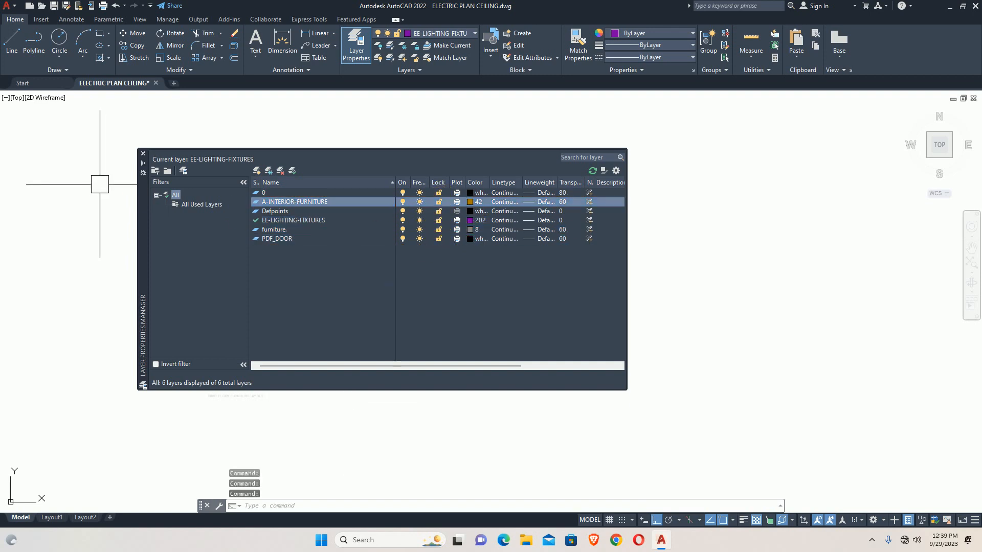
{"action": "left_click", "coordinate": [143, 153]}
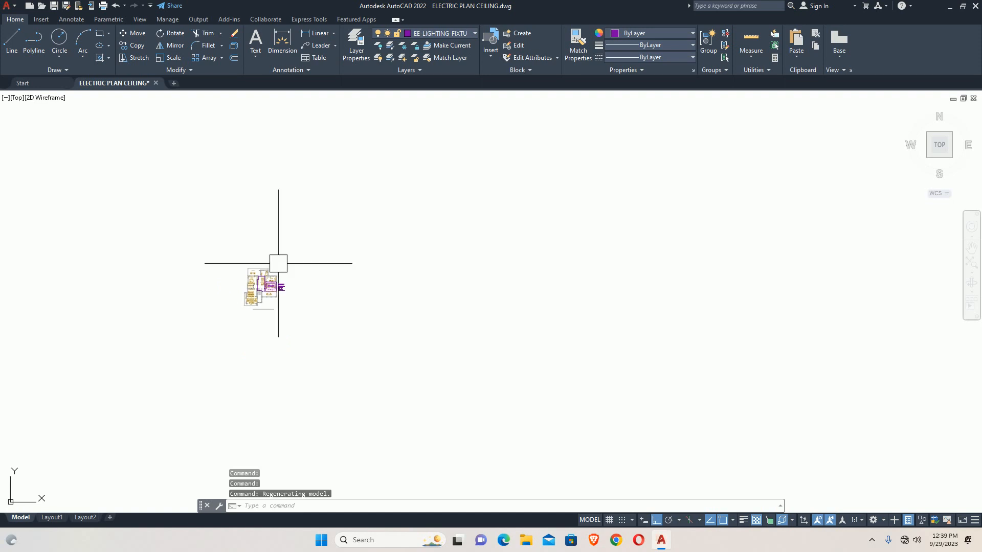
Copy the complete floor plan drawing horizontally, placing the duplicate about 280' to the right of the original
{"action": "key", "text": "Return"}
{"action": "left_click", "coordinate": [142, 202]}
{"action": "left_click", "coordinate": [304, 315]}
{"action": "key", "text": "Return"}
{"action": "left_click", "coordinate": [260, 346]}
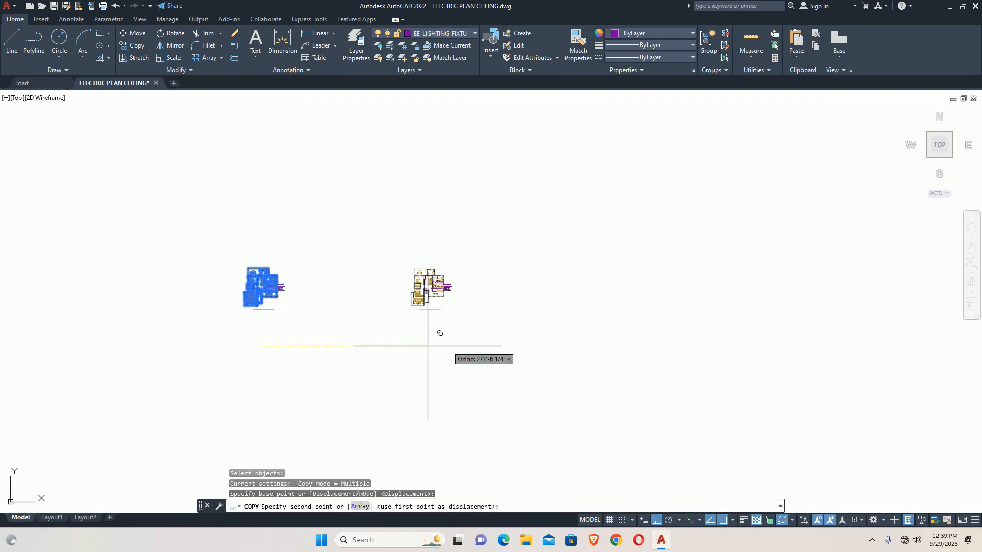
{"action": "left_click", "coordinate": [434, 343]}
{"action": "key", "text": "Escape"}
{"action": "key", "text": "Escape"}
Lock the layers 0, A-INTERIOR-FURNITURE, Defpoints, furniture. and PDF_DOOR, leaving EE-LIGHTING-FIXTURES unlocked
{"action": "type", "text": "la"}
{"action": "key", "text": "Return"}
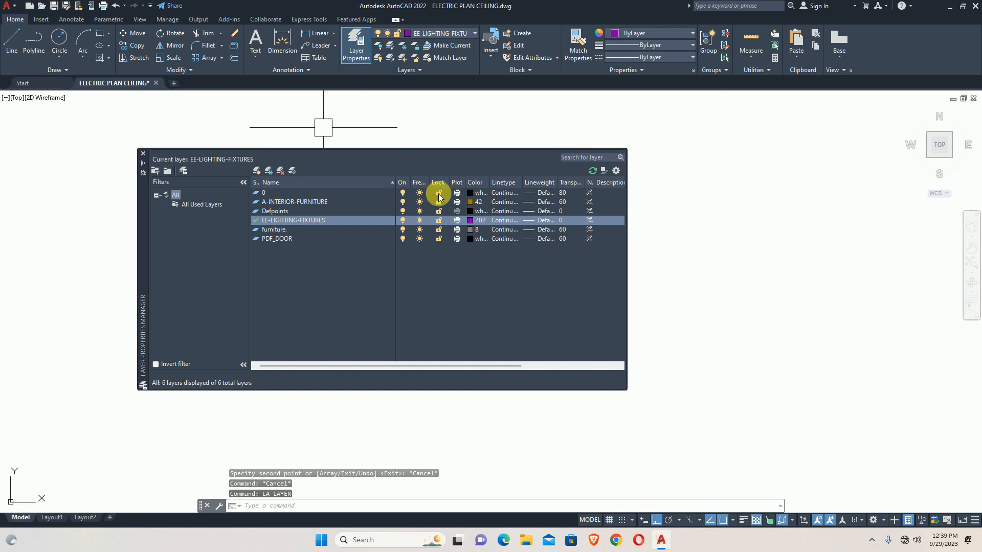
{"action": "left_click", "coordinate": [438, 193]}
{"action": "left_click", "coordinate": [439, 202]}
{"action": "left_click", "coordinate": [439, 211]}
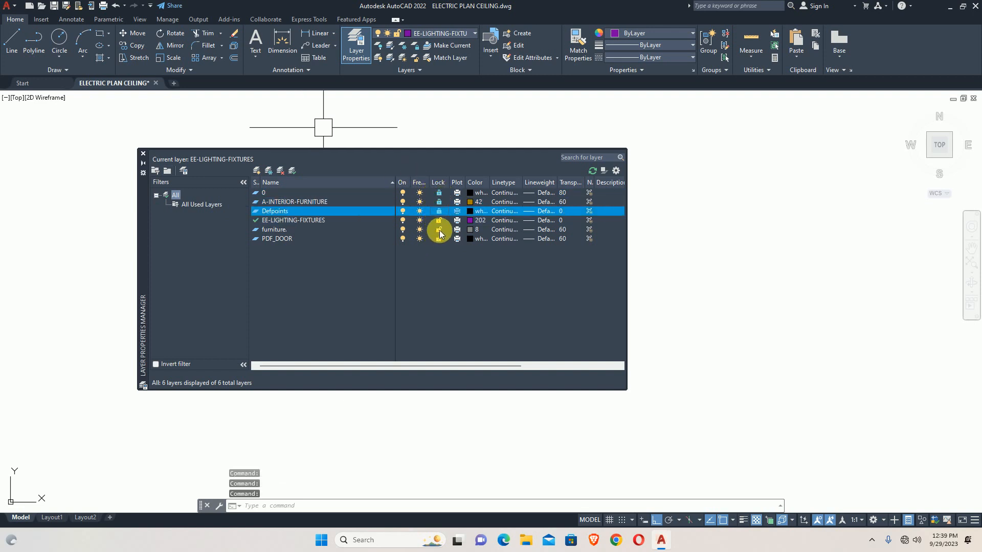
{"action": "left_click", "coordinate": [439, 229]}
{"action": "left_click", "coordinate": [439, 238]}
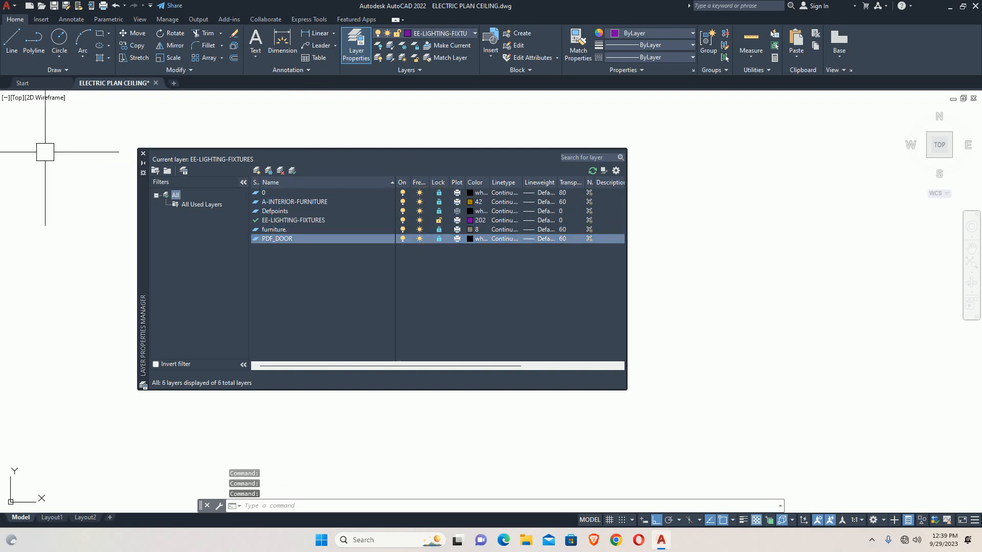
{"action": "left_click", "coordinate": [144, 154]}
Add a horizontal linear dimension above the bedroom, between the upper-left corners of the outer and inner ceiling rectangles
{"action": "scroll", "coordinate": [452, 296], "scroll_direction": "up", "scroll_amount": 6}
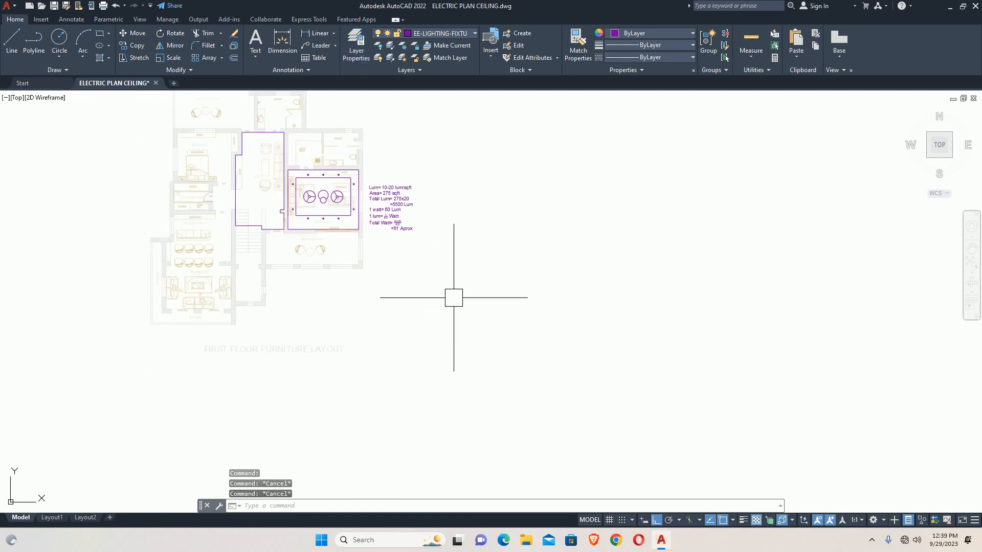
{"action": "scroll", "coordinate": [357, 237], "scroll_direction": "down", "scroll_amount": 6}
{"action": "key", "text": "Escape"}
{"action": "type", "text": "dli"}
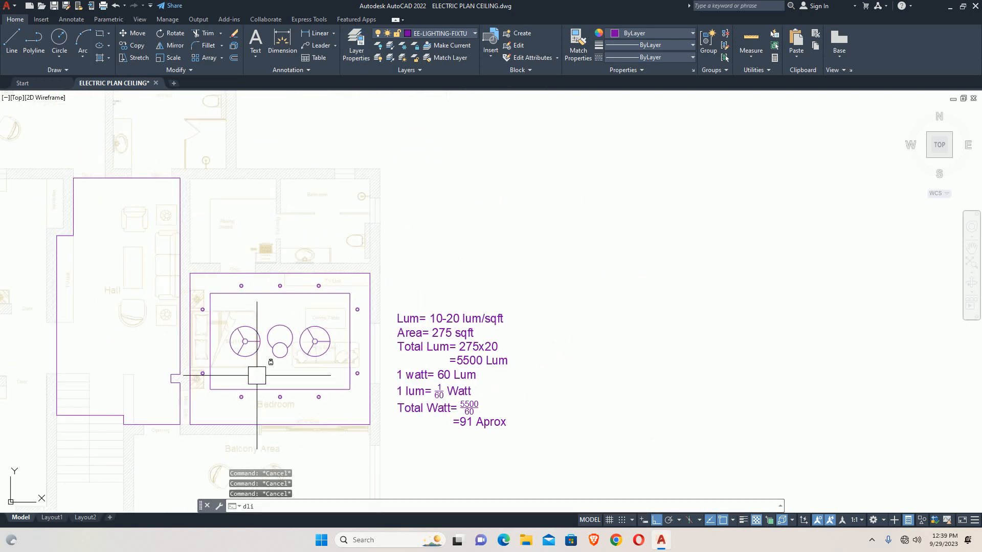
{"action": "key", "text": "Return"}
{"action": "scroll", "coordinate": [184, 276], "scroll_direction": "up", "scroll_amount": 4}
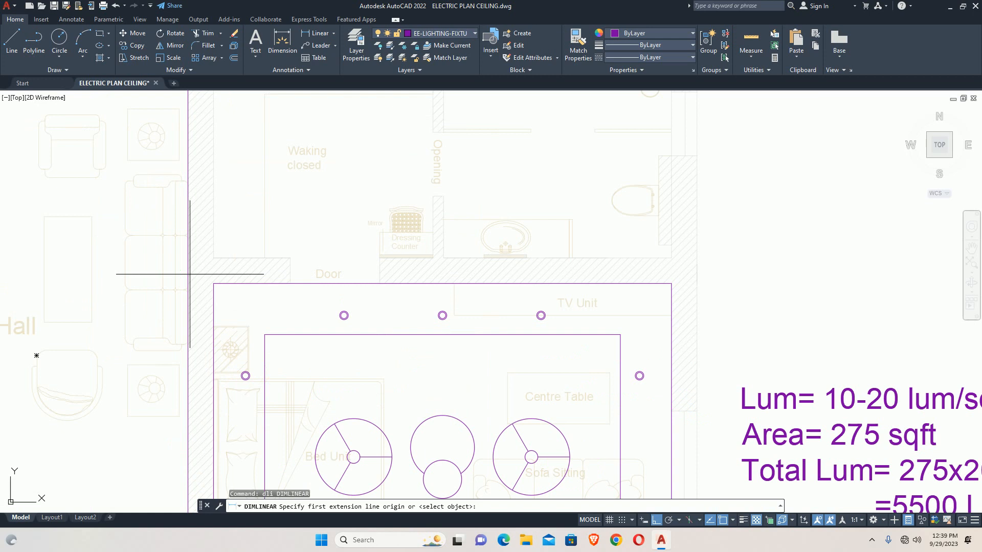
{"action": "left_click", "coordinate": [213, 284]}
{"action": "left_click", "coordinate": [265, 334]}
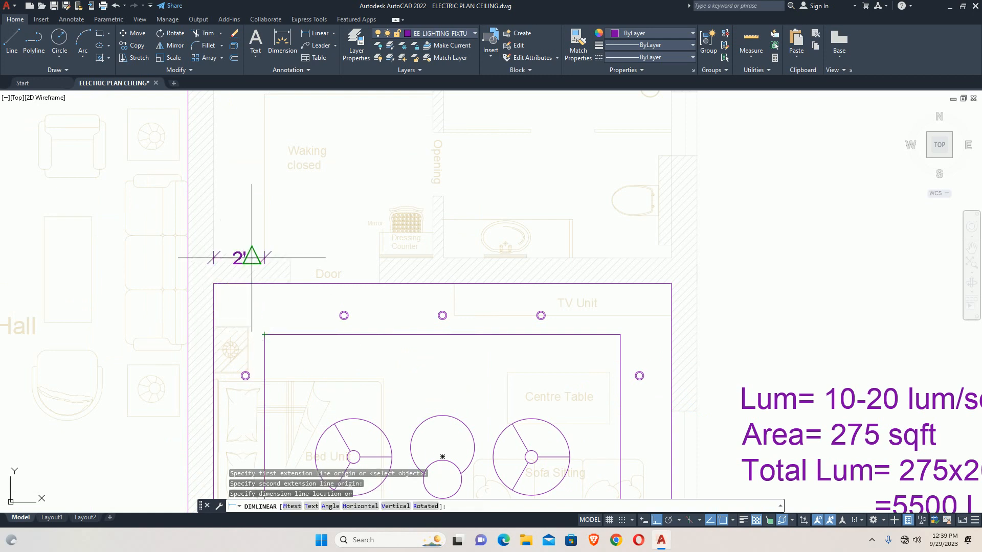
{"action": "scroll", "coordinate": [241, 293], "scroll_direction": "up", "scroll_amount": 2}
{"action": "left_click", "coordinate": [241, 229]}
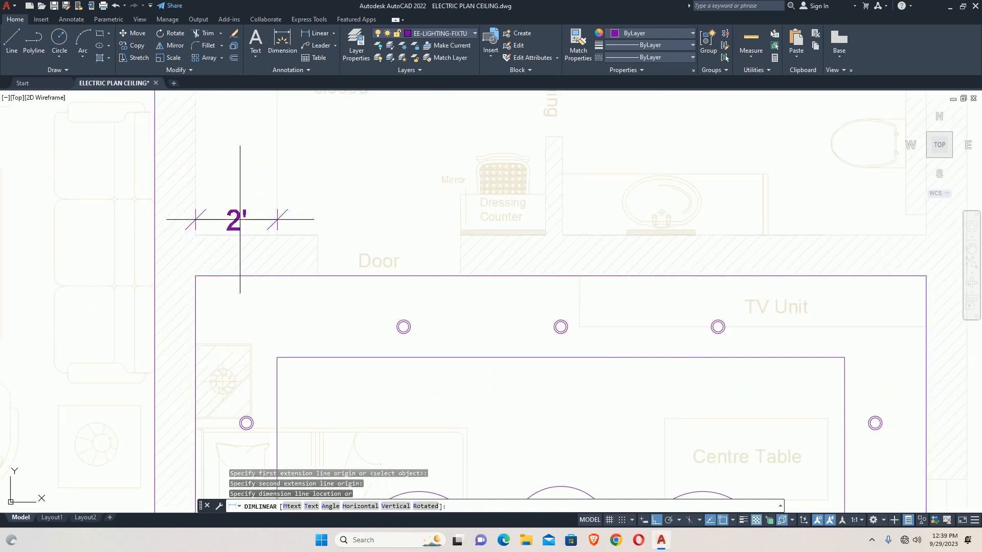
{"action": "key", "text": "Escape"}
{"action": "key", "text": "Escape"}
Continue the dimension chain to the inner ceiling rectangle's upper-right corner and on to the outer rectangle's upper-right corner
{"action": "mouse_move", "coordinate": [322, 287]}
{"action": "middle_mouse_down"}
{"action": "mouse_move", "coordinate": [234, 286]}
{"action": "mouse_move", "coordinate": [232, 268]}
{"action": "middle_mouse_up"}
{"action": "scroll", "coordinate": [234, 287], "scroll_direction": "down", "scroll_amount": 2}
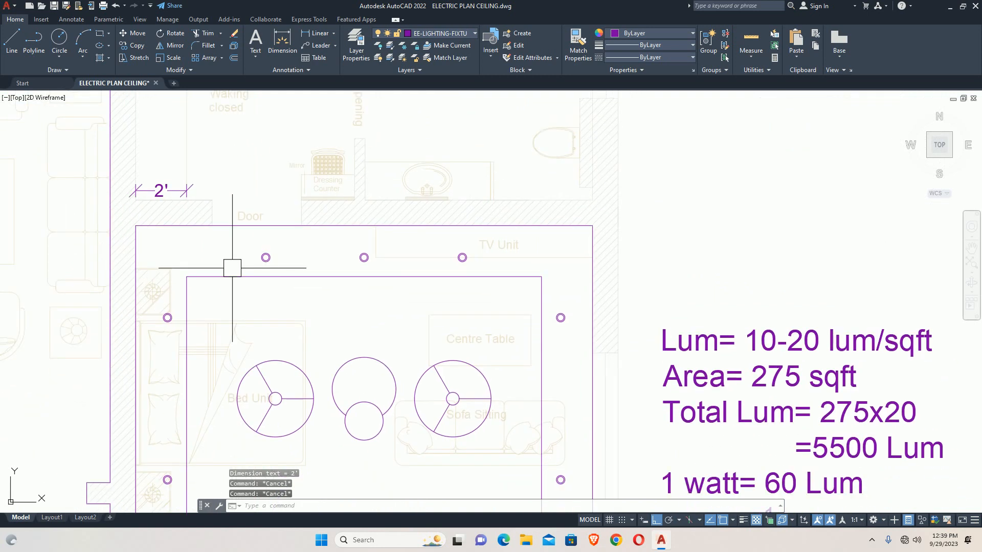
{"action": "type", "text": "dli"}
{"action": "key", "text": "Return"}
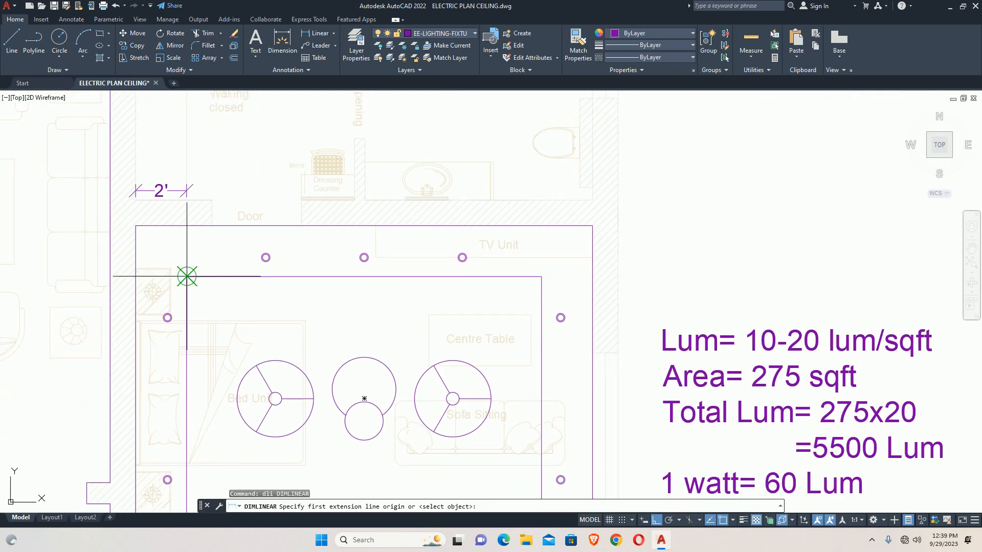
{"action": "key", "text": "Escape"}
{"action": "type", "text": "dco"}
{"action": "key", "text": "Return"}
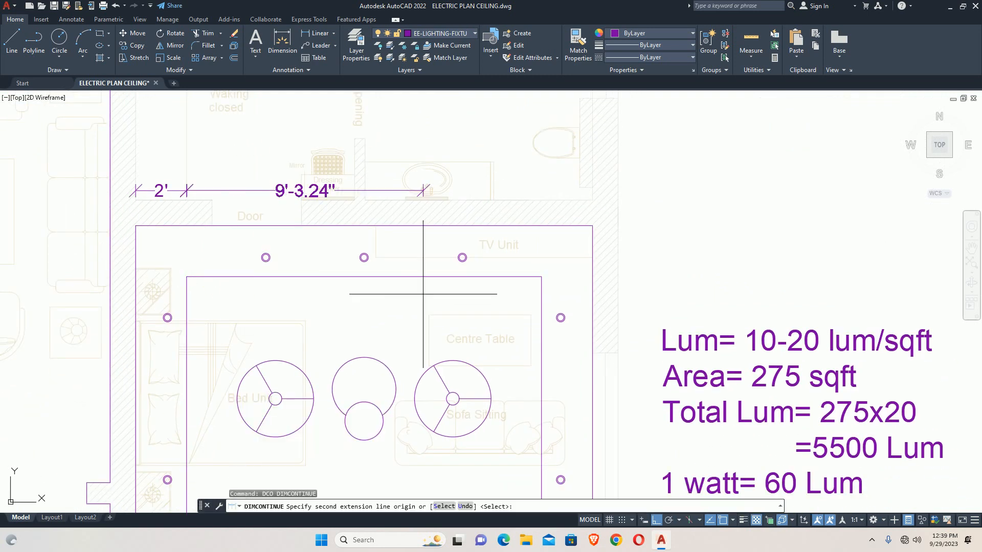
{"action": "left_click", "coordinate": [541, 276]}
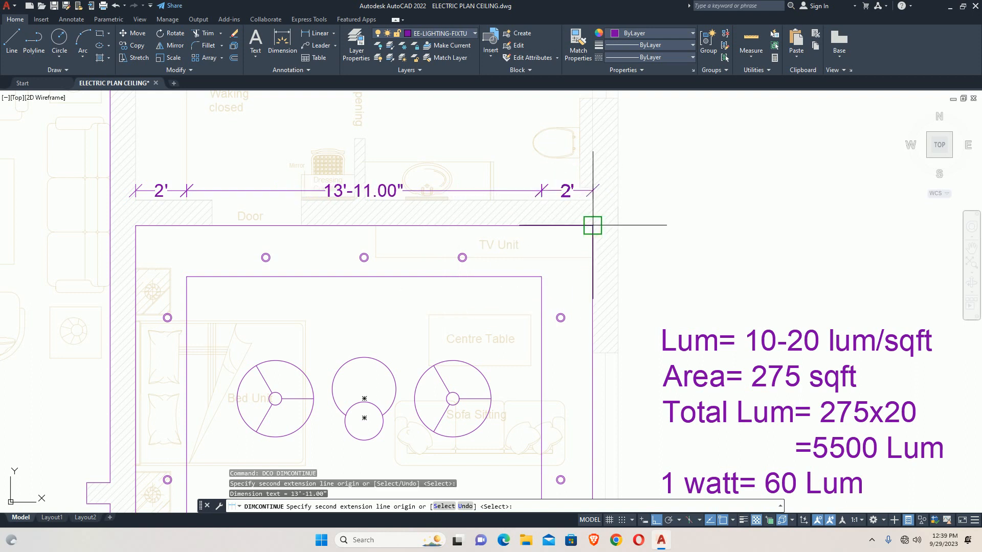
{"action": "left_click", "coordinate": [592, 223]}
{"action": "key", "text": "Escape"}
{"action": "key", "text": "Escape"}
{"action": "scroll", "coordinate": [537, 235], "scroll_direction": "down", "scroll_amount": 6}
{"action": "key", "text": "Escape"}
{"action": "scroll", "coordinate": [508, 270], "scroll_direction": "up", "scroll_amount": 2}
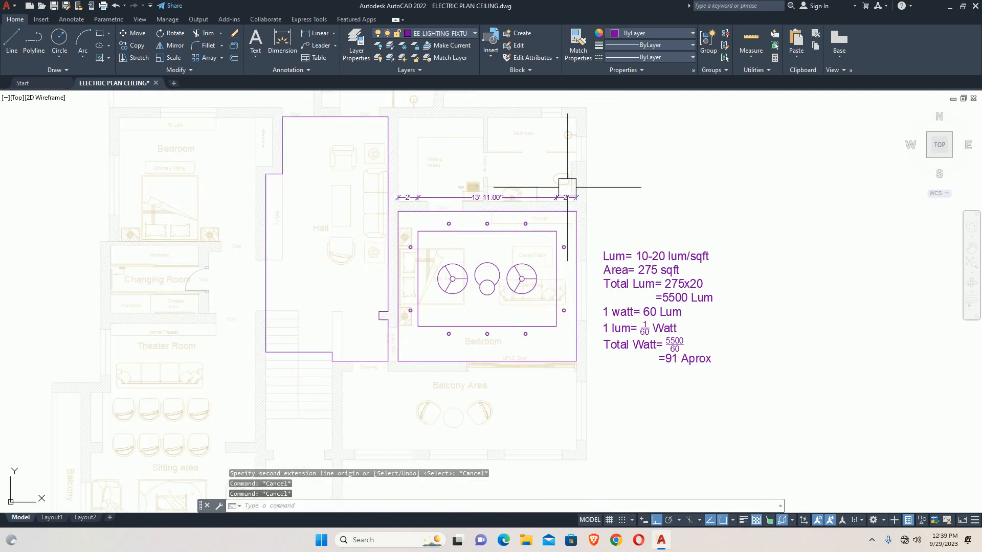
{"action": "scroll", "coordinate": [465, 201], "scroll_direction": "up", "scroll_amount": 2}
{"action": "type", "text": "s"}
{"action": "key", "text": "Return"}
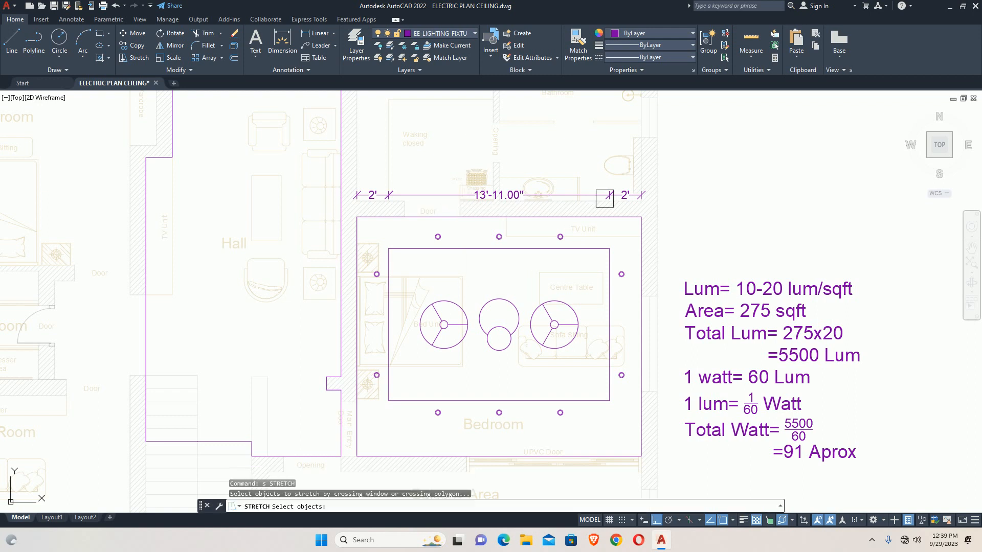
{"action": "left_click", "coordinate": [320, 181]}
{"action": "key", "text": "Return"}
{"action": "left_click", "coordinate": [313, 199]}
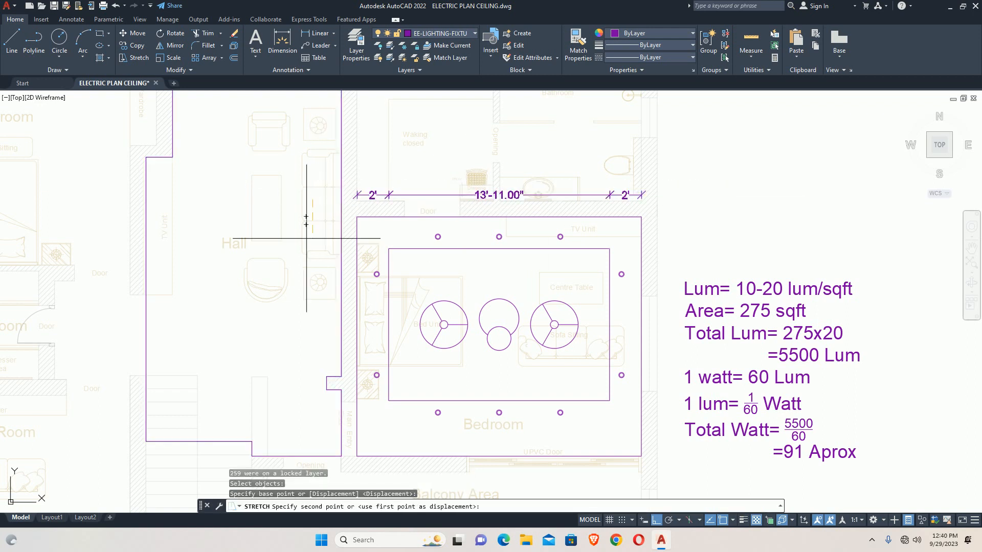
{"action": "scroll", "coordinate": [306, 223], "scroll_direction": "up", "scroll_amount": 2}
{"action": "scroll", "coordinate": [390, 209], "scroll_direction": "down", "scroll_amount": 2}
{"action": "key", "text": "Escape"}
{"action": "key", "text": "Escape"}
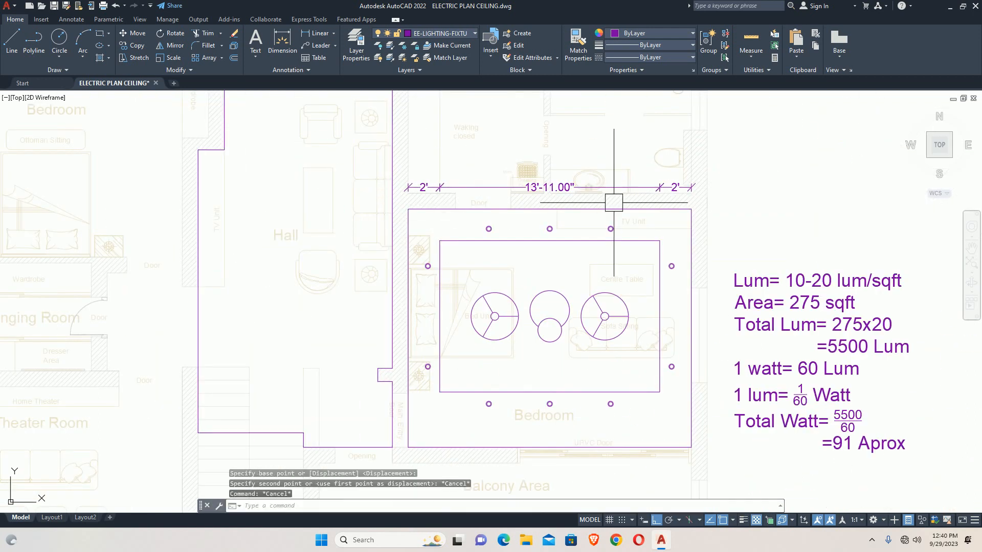
Stretch the three chained dimensions straight down about 6", closer to the bedroom's ceiling outline
{"action": "key", "text": "Return"}
{"action": "left_click", "coordinate": [772, 210]}
{"action": "left_click", "coordinate": [397, 169]}
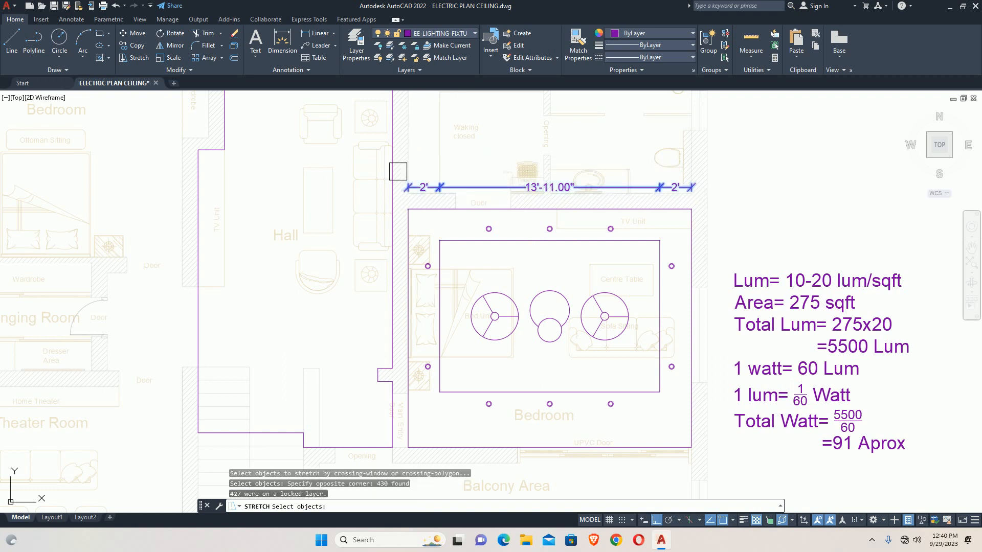
{"action": "key", "text": "Return"}
{"action": "left_click", "coordinate": [759, 184]}
{"action": "scroll", "coordinate": [751, 189], "scroll_direction": "up", "scroll_amount": 2}
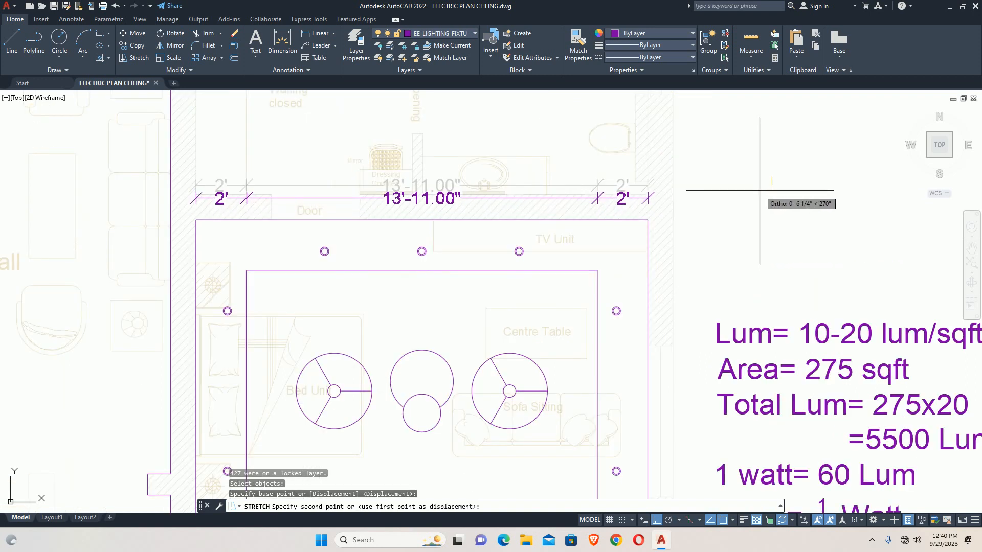
{"action": "key", "text": "Escape"}
{"action": "key", "text": "Escape"}
Modify the Standard dimension style: turn off fixed length extension lines and set both extension line linetypes to HIDDEN
{"action": "middle_click_drag", "start_coordinate": [411, 201], "coordinate": [457, 204]}
{"action": "key", "text": "Return"}
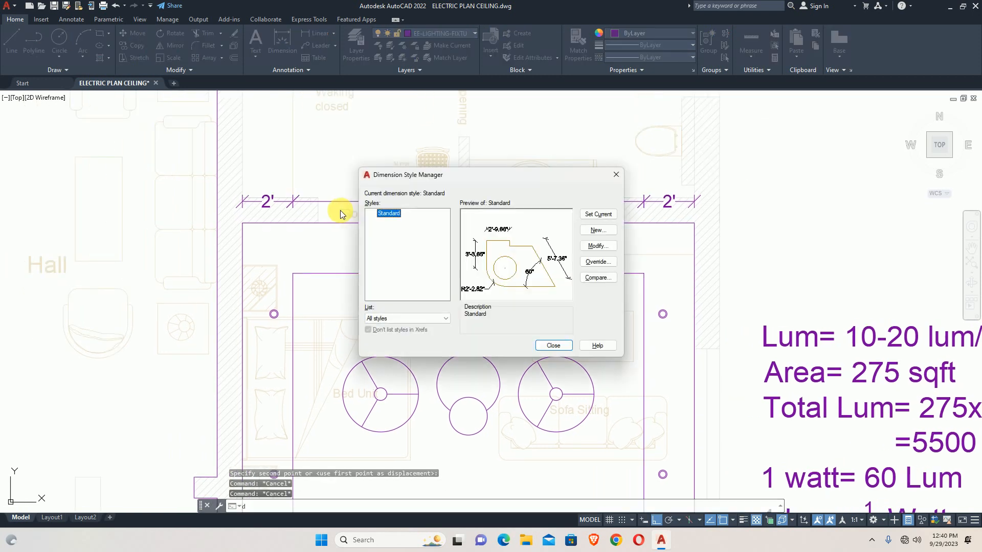
{"action": "left_click", "coordinate": [596, 246]}
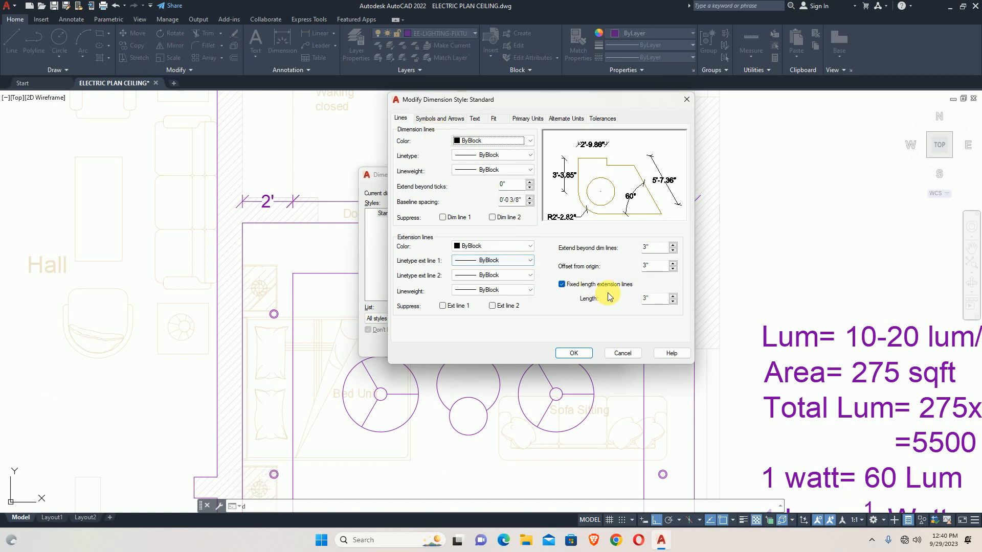
{"action": "left_click", "coordinate": [463, 262]}
{"action": "left_click", "coordinate": [477, 287]}
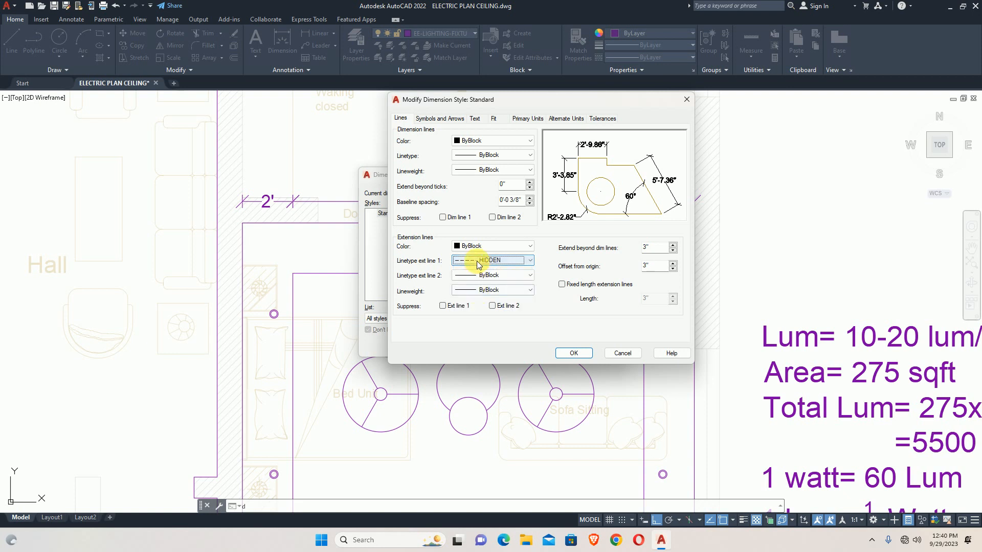
{"action": "left_click", "coordinate": [478, 275]}
{"action": "left_click", "coordinate": [479, 302]}
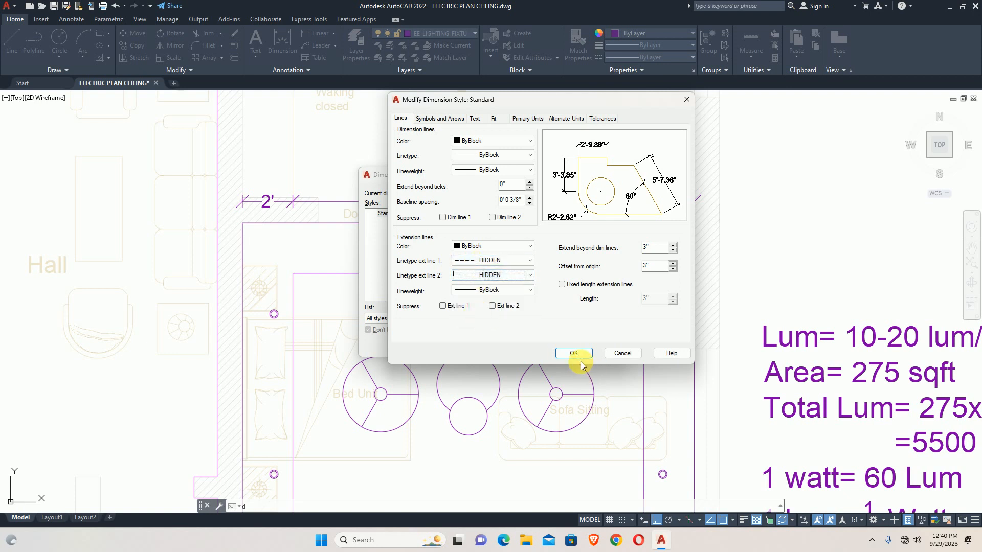
{"action": "left_click", "coordinate": [578, 355]}
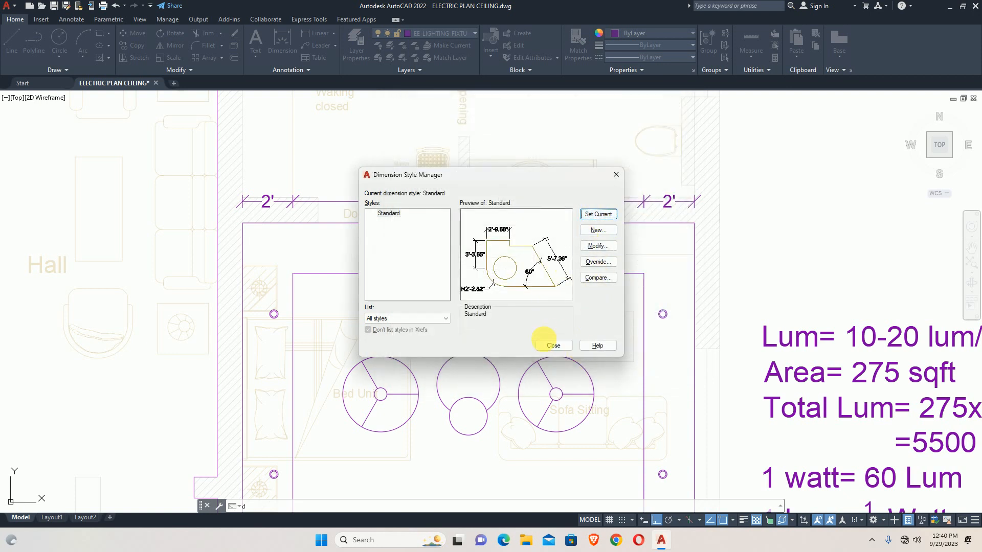
{"action": "left_click", "coordinate": [546, 344]}
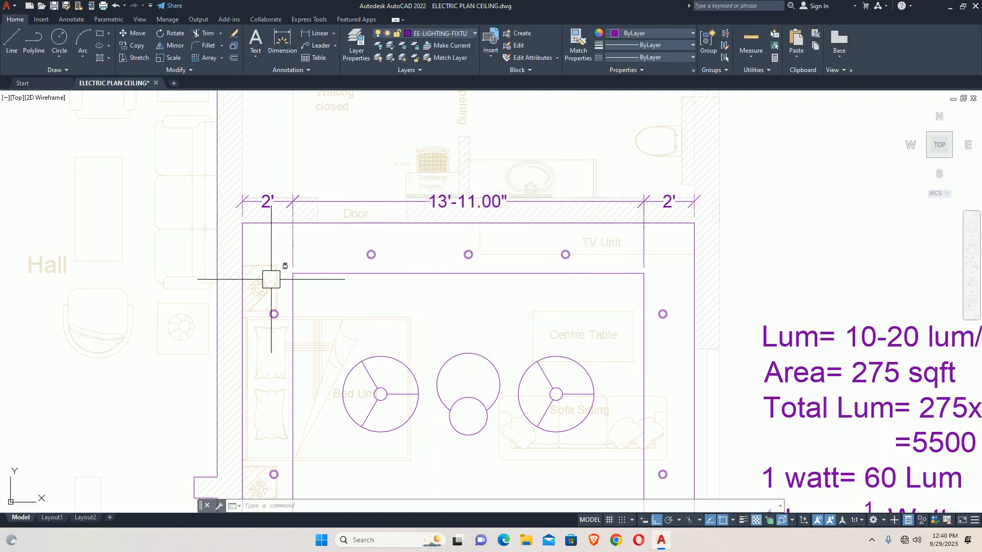
Adjust the linetype scale so the dimensions' hidden extension lines display with clear dashes
{"action": "scroll", "coordinate": [283, 241], "scroll_direction": "up", "scroll_amount": 3}
{"action": "scroll", "coordinate": [319, 301], "scroll_direction": "down", "scroll_amount": 5}
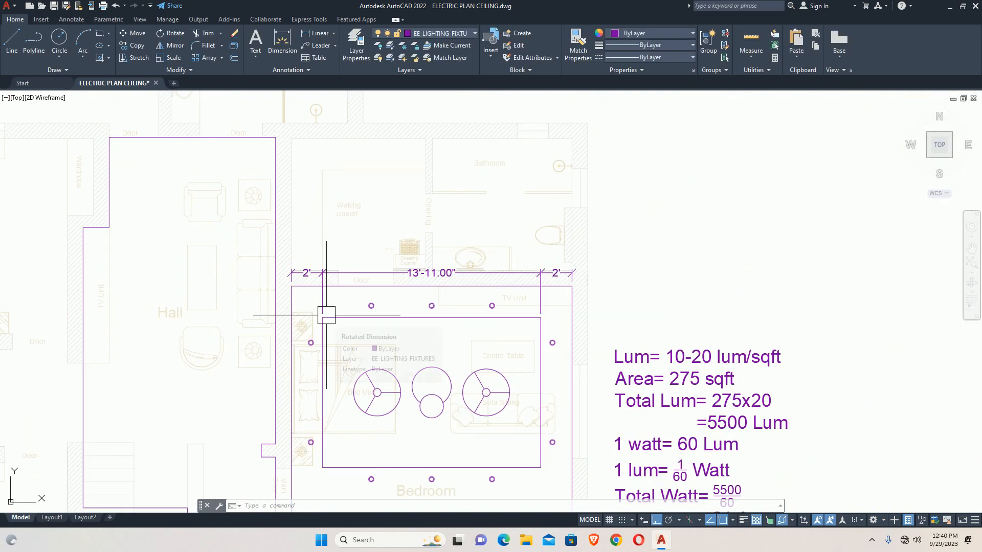
{"action": "type", "text": "ts"}
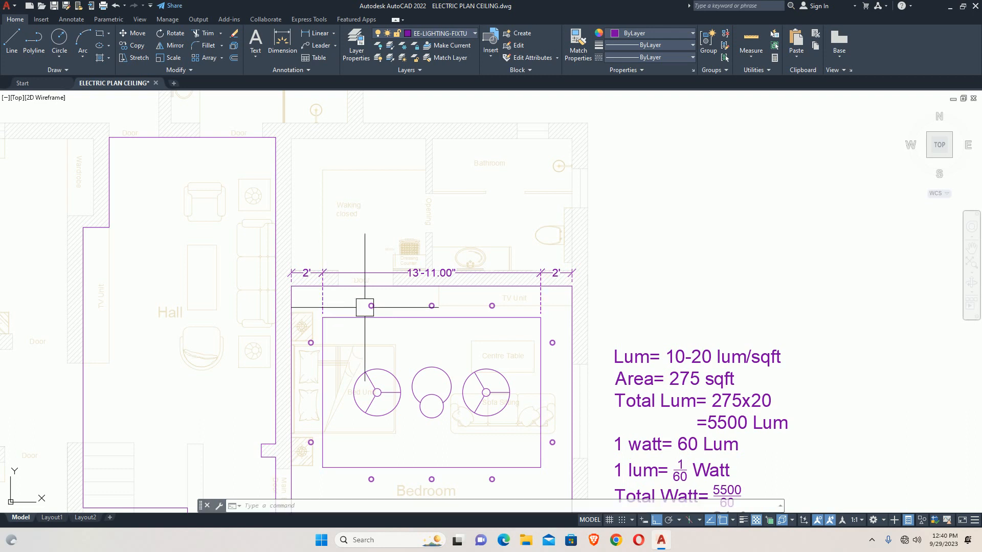
Suppress trailing zeros for linear dimensions in the Standard dimension style's primary units
{"action": "scroll", "coordinate": [400, 312], "scroll_direction": "up", "scroll_amount": 2}
{"action": "middle_click_drag", "start_coordinate": [524, 263], "coordinate": [485, 250]}
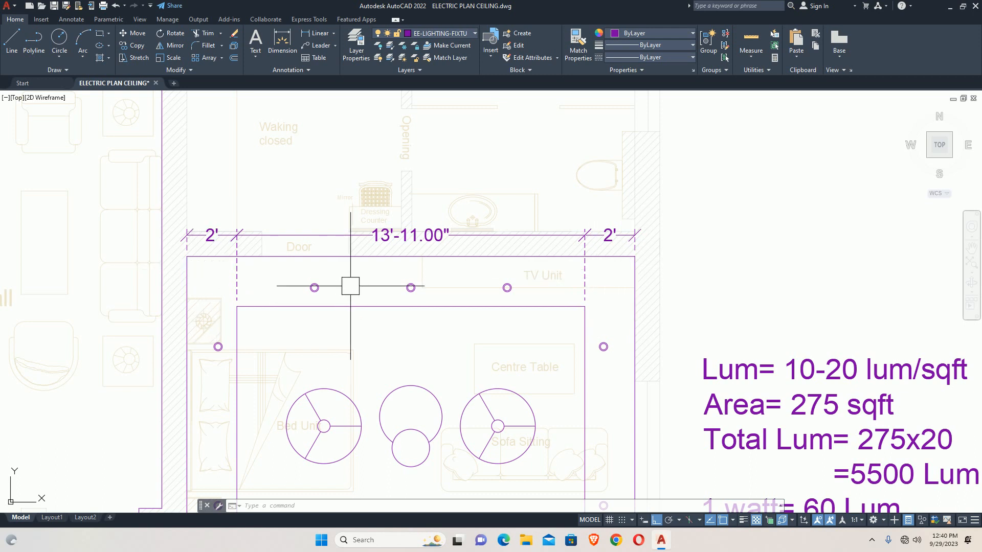
{"action": "middle_click_drag", "start_coordinate": [420, 281], "coordinate": [395, 241]}
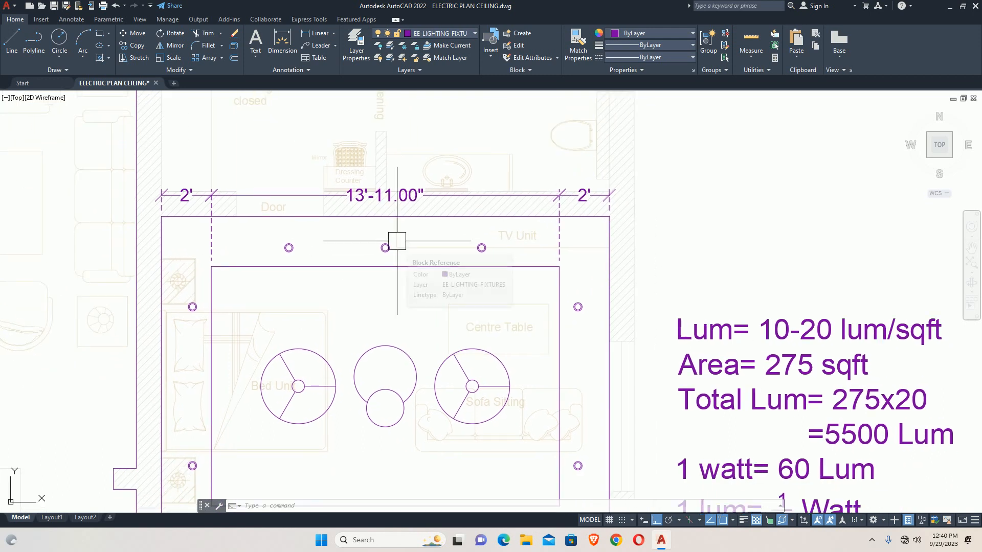
{"action": "type", "text": "d"}
{"action": "key", "text": "Return"}
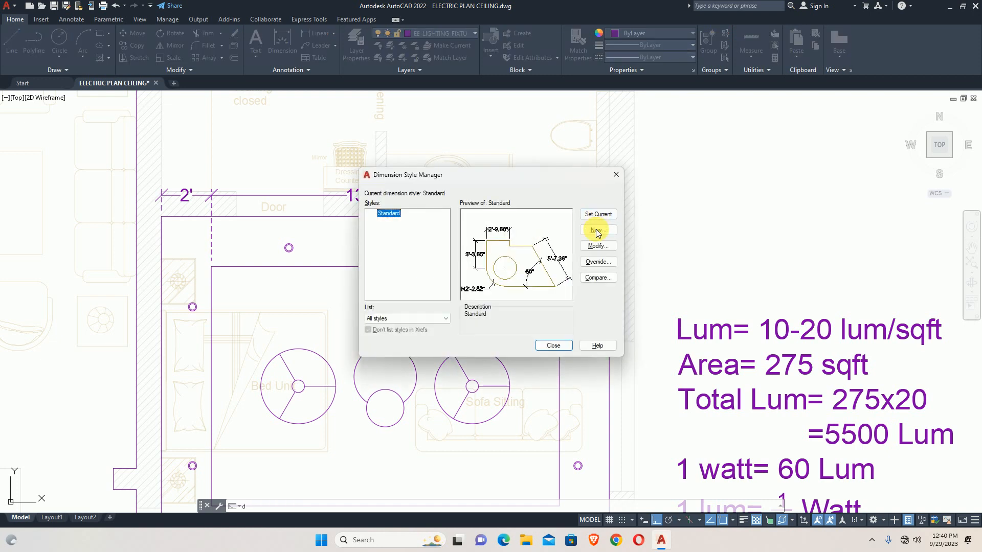
{"action": "left_click", "coordinate": [598, 246]}
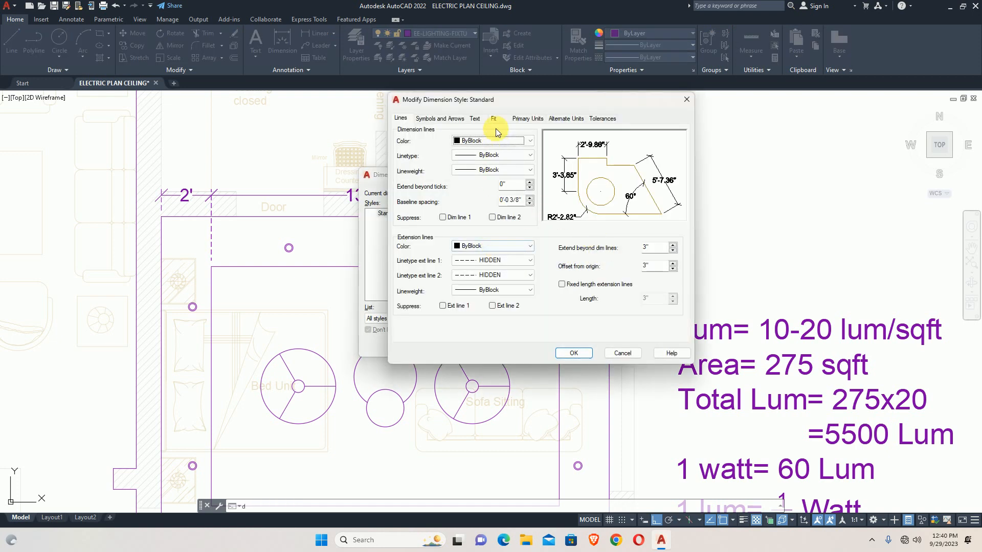
{"action": "left_click", "coordinate": [473, 120]}
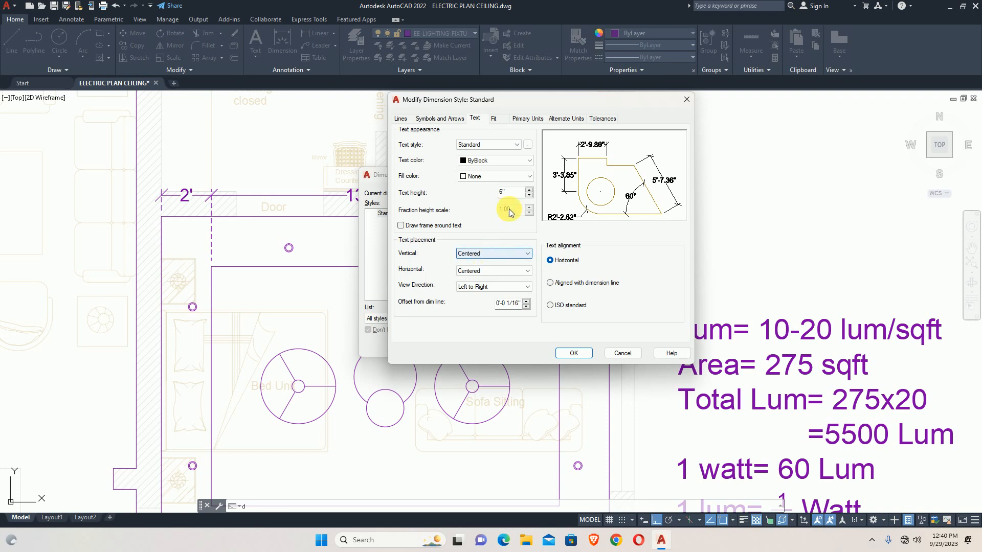
{"action": "left_click", "coordinate": [527, 119]}
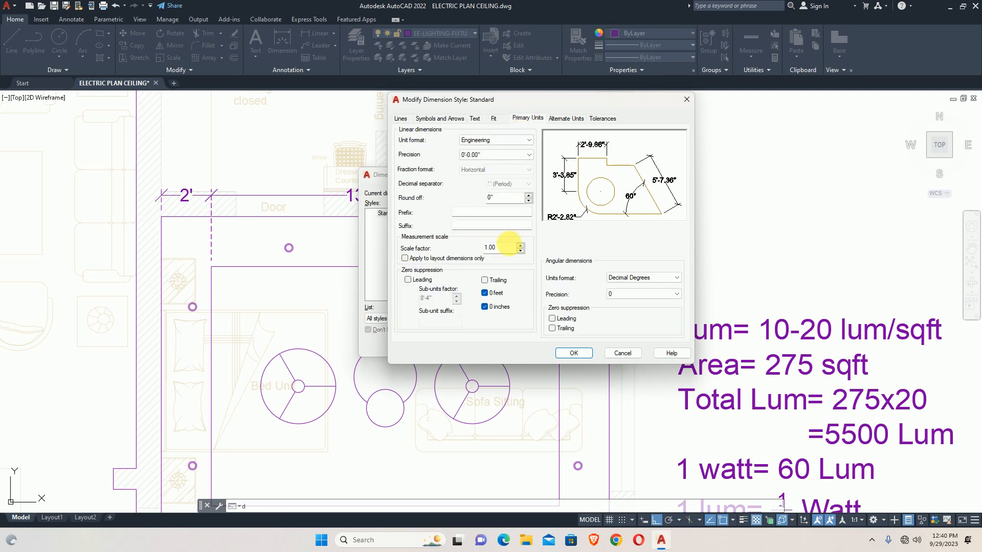
{"action": "left_click", "coordinate": [574, 352]}
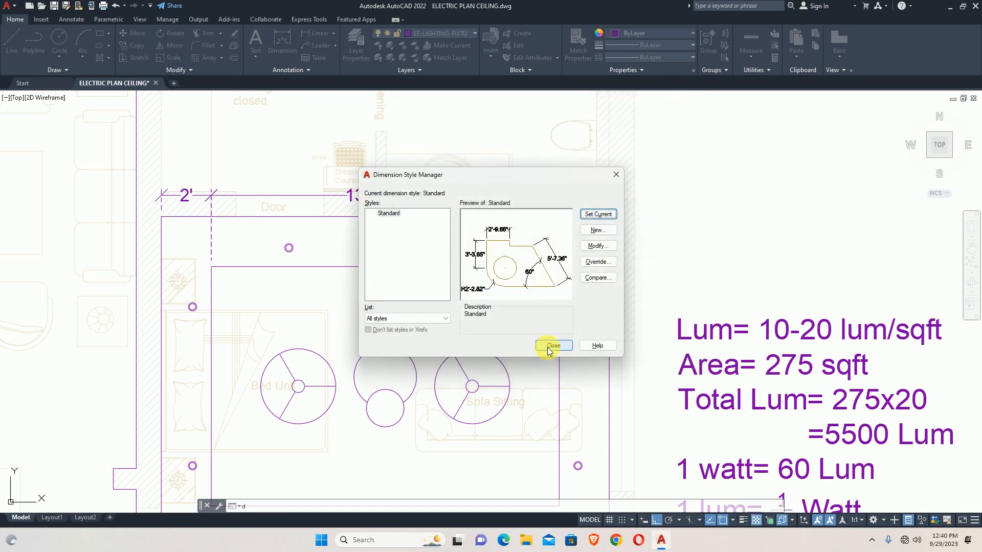
{"action": "left_click", "coordinate": [549, 347]}
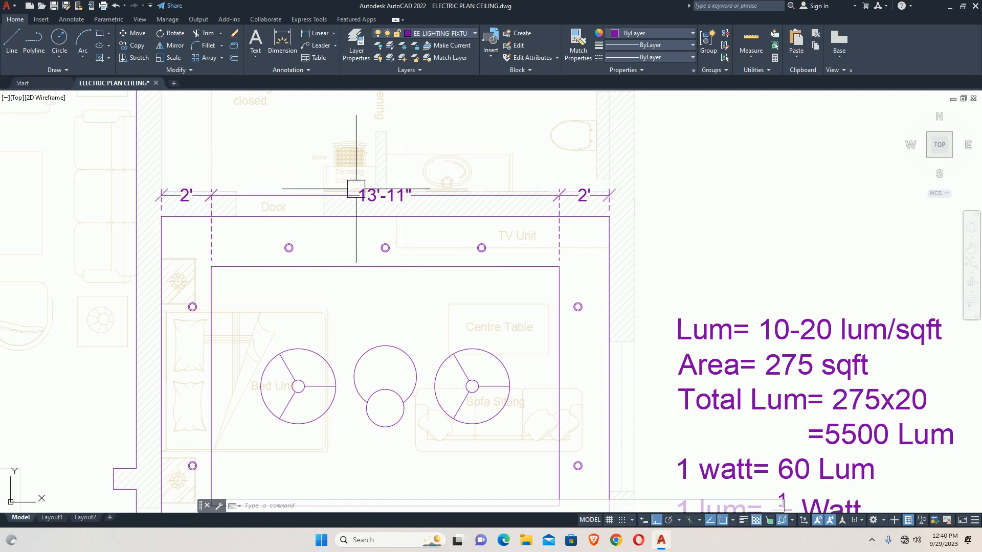
Replace the text of the middle dimension above the bedroom ceiling with "Bal."
{"action": "double_click", "coordinate": [407, 201]}
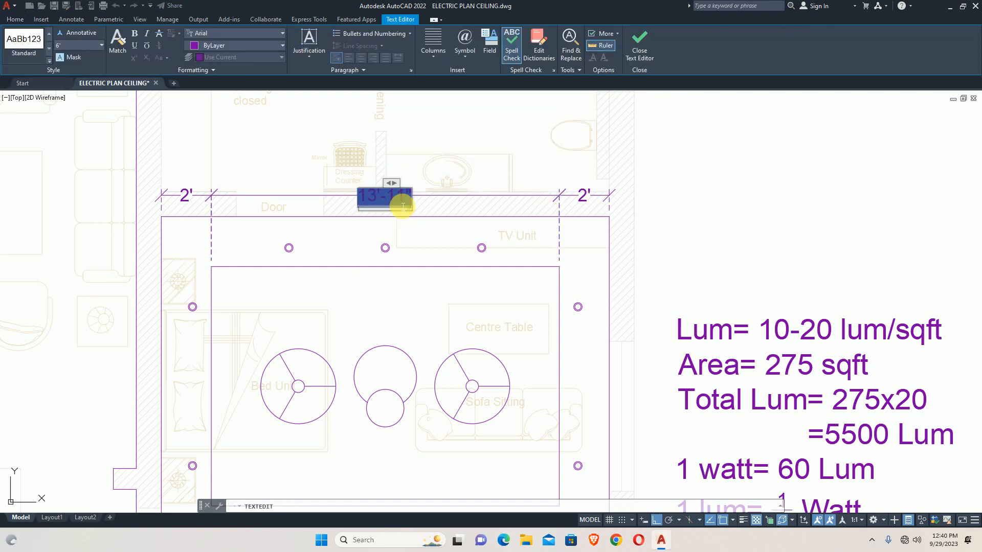
{"action": "type", "text": "Bal."}
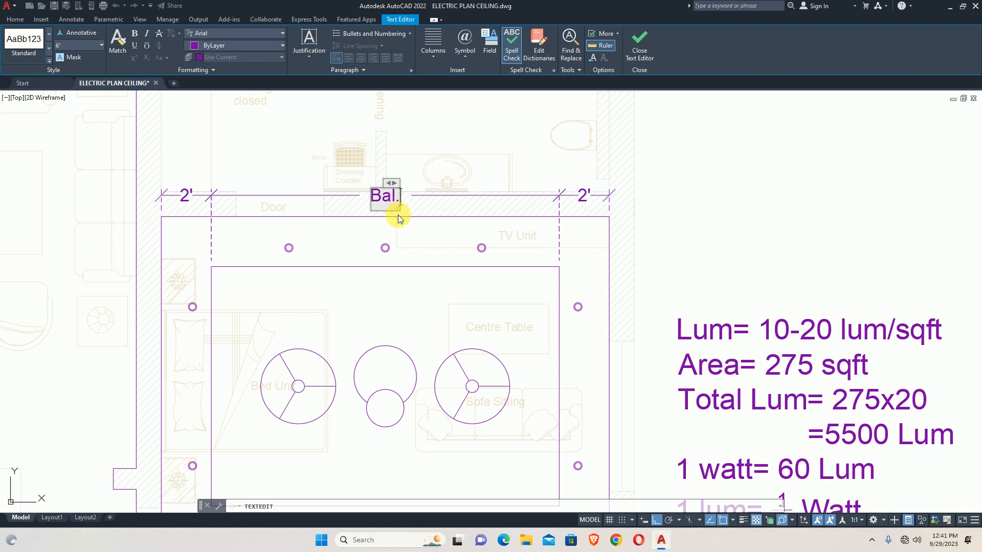
{"action": "left_click", "coordinate": [386, 305]}
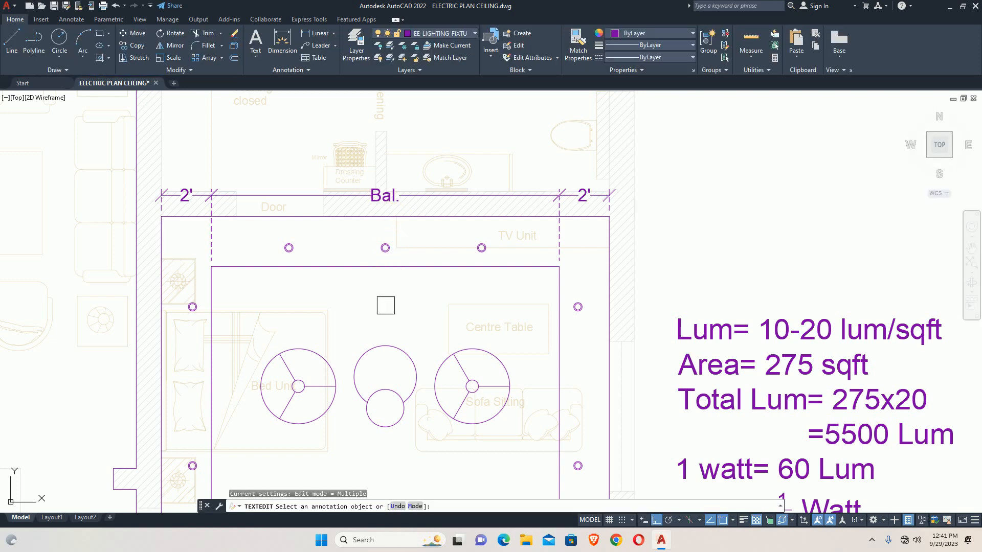
{"action": "key", "text": "Escape"}
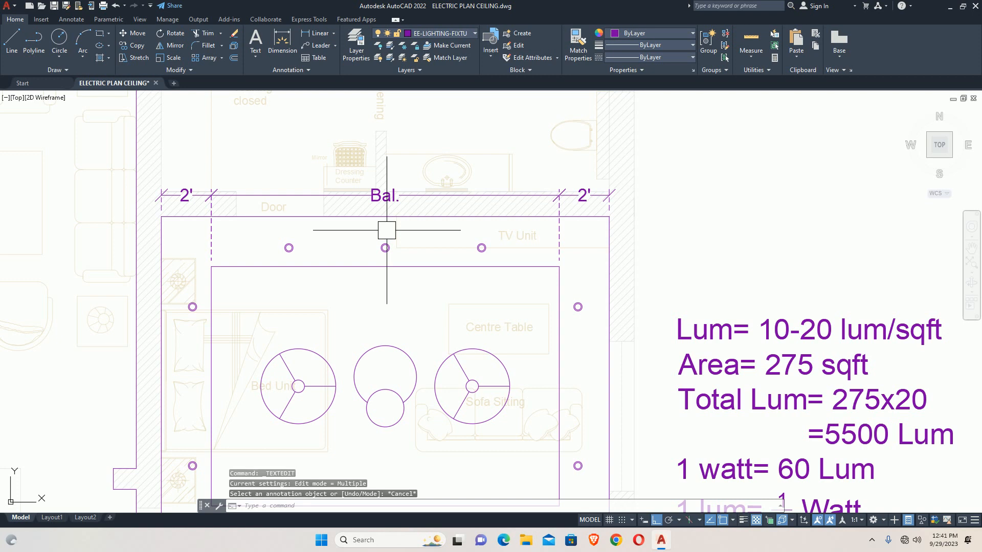
{"action": "key", "text": "Escape"}
{"action": "key", "text": "Escape"}
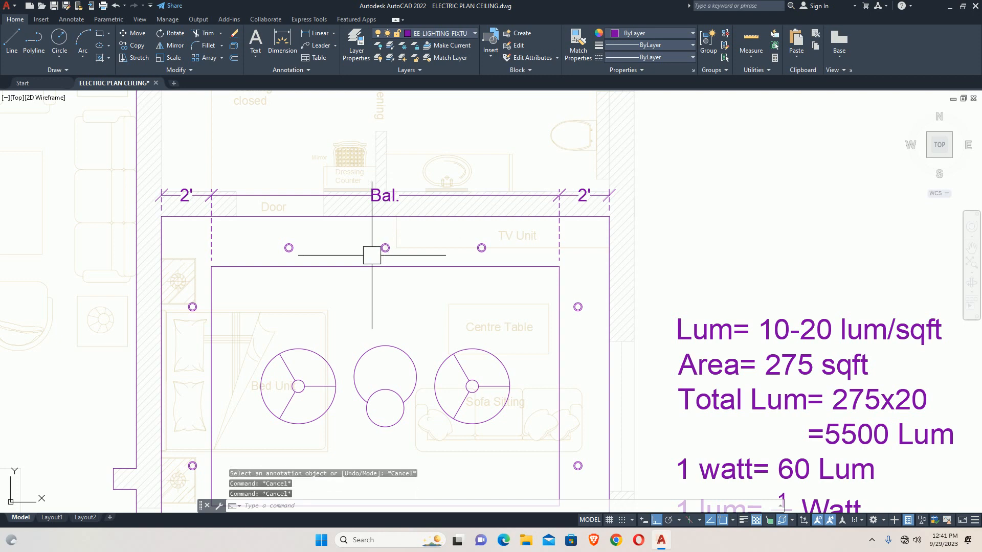
Draw a horizontal guide line across the bedroom ceiling, from its left edge to its right edge, near the upper row of lights
{"action": "type", "text": "l"}
{"action": "key", "text": "Return"}
{"action": "scroll", "coordinate": [286, 246], "scroll_direction": "up", "scroll_amount": 4}
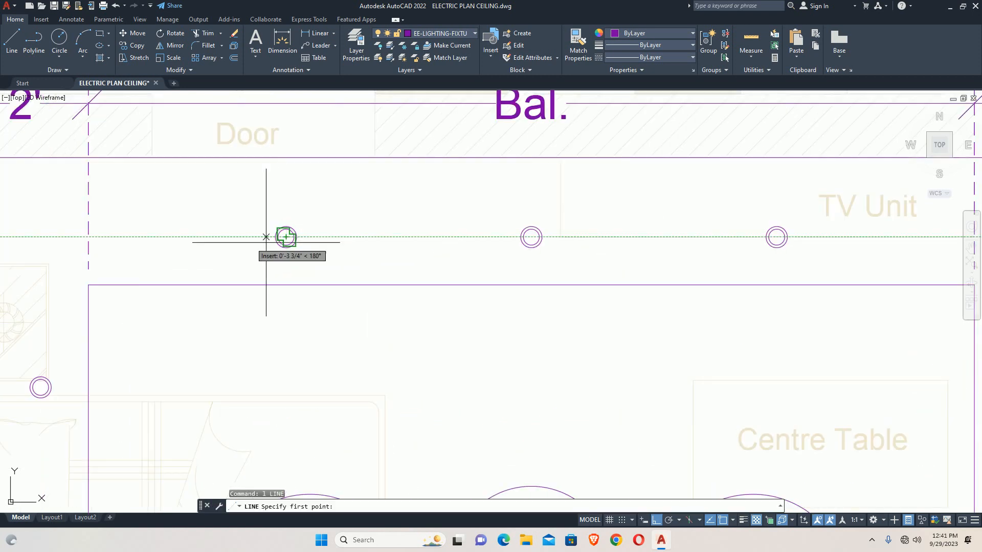
{"action": "middle_click_drag", "start_coordinate": [198, 243], "coordinate": [247, 249]}
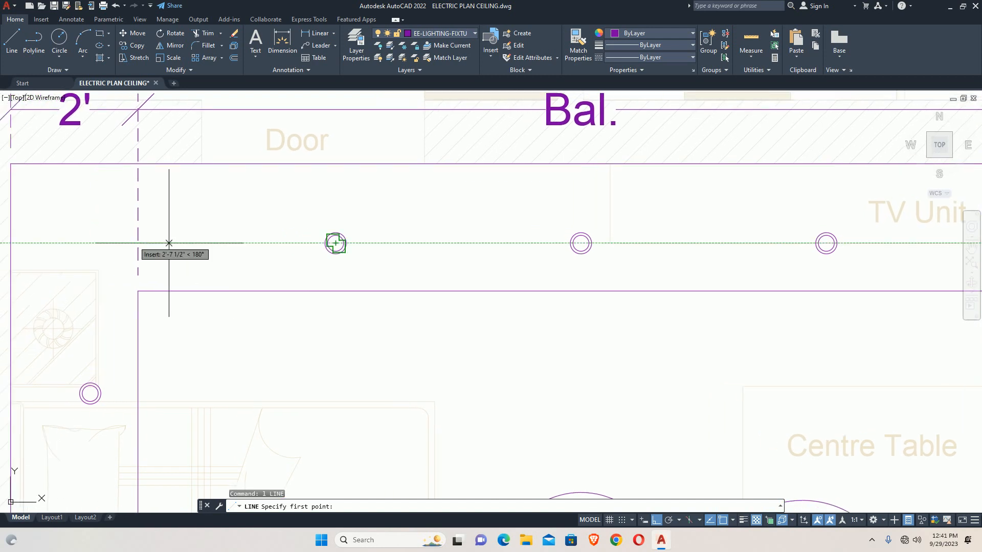
{"action": "left_click", "coordinate": [11, 245]}
{"action": "scroll", "coordinate": [621, 243], "scroll_direction": "down", "scroll_amount": 2}
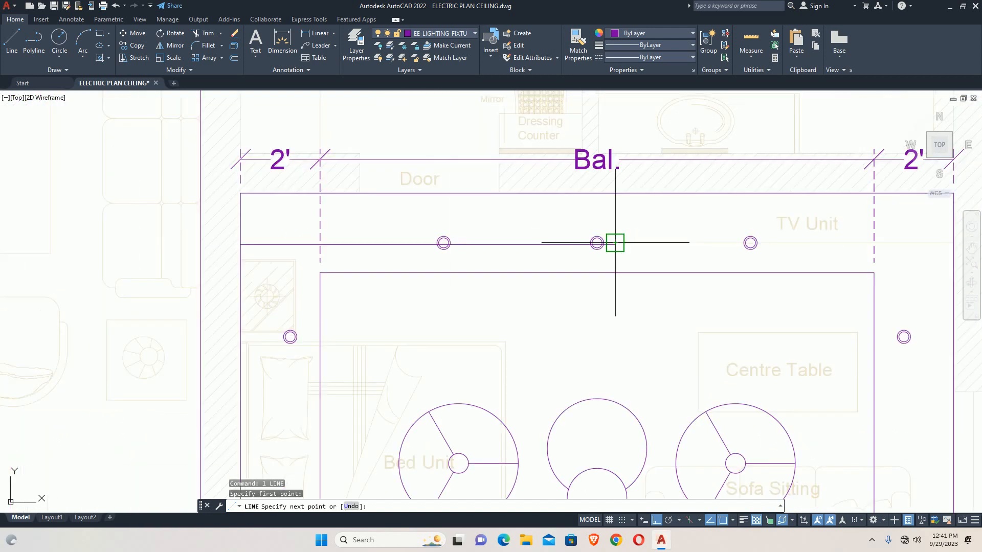
{"action": "middle_click_drag", "start_coordinate": [615, 244], "coordinate": [333, 248]}
{"action": "scroll", "coordinate": [520, 247], "scroll_direction": "up", "scroll_amount": 3}
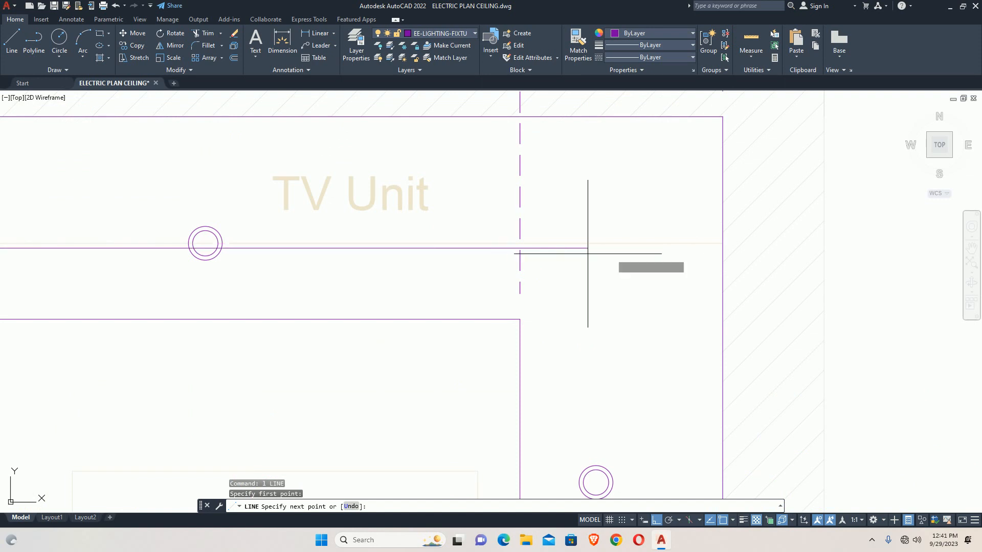
{"action": "left_click", "coordinate": [721, 248]}
{"action": "key", "text": "Escape"}
{"action": "key", "text": "Escape"}
{"action": "scroll", "coordinate": [528, 265], "scroll_direction": "down", "scroll_amount": 5}
{"action": "middle_click_drag", "start_coordinate": [528, 265], "coordinate": [582, 274]}
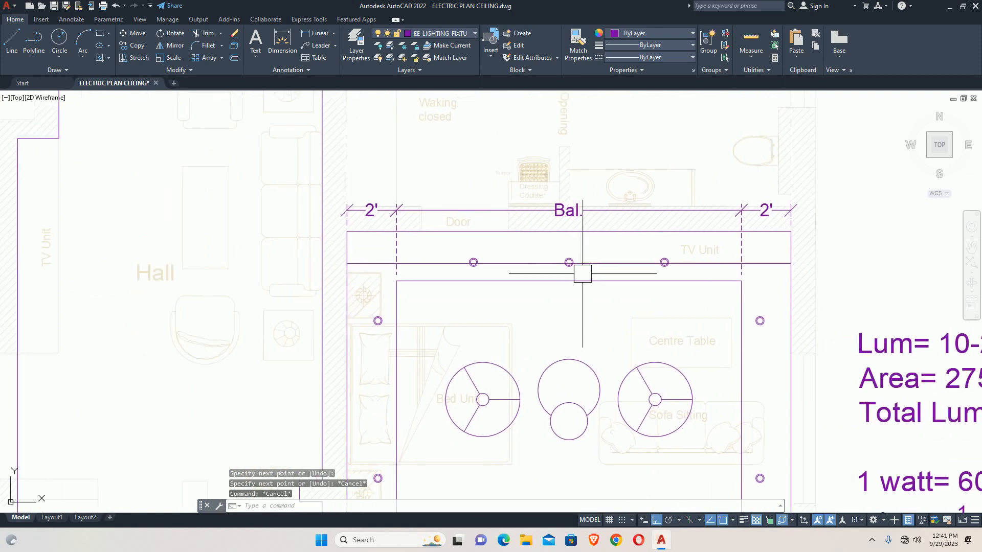
Move the guide line vertically so it passes through the centres of the upper row of lights
{"action": "scroll", "coordinate": [582, 274], "scroll_direction": "up", "scroll_amount": 6}
{"action": "type", "text": "m"}
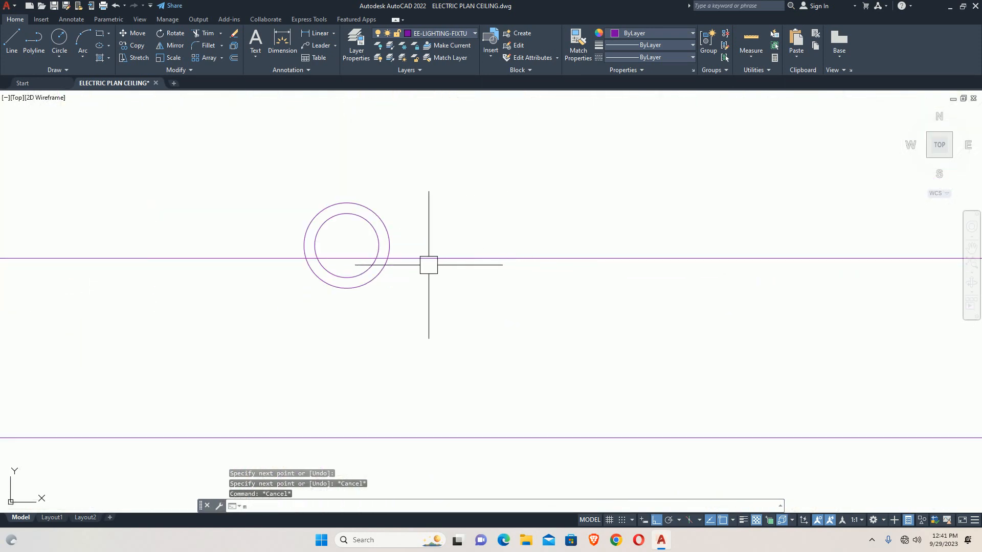
{"action": "key", "text": "Return"}
{"action": "left_click", "coordinate": [428, 265]}
{"action": "key", "text": "Return"}
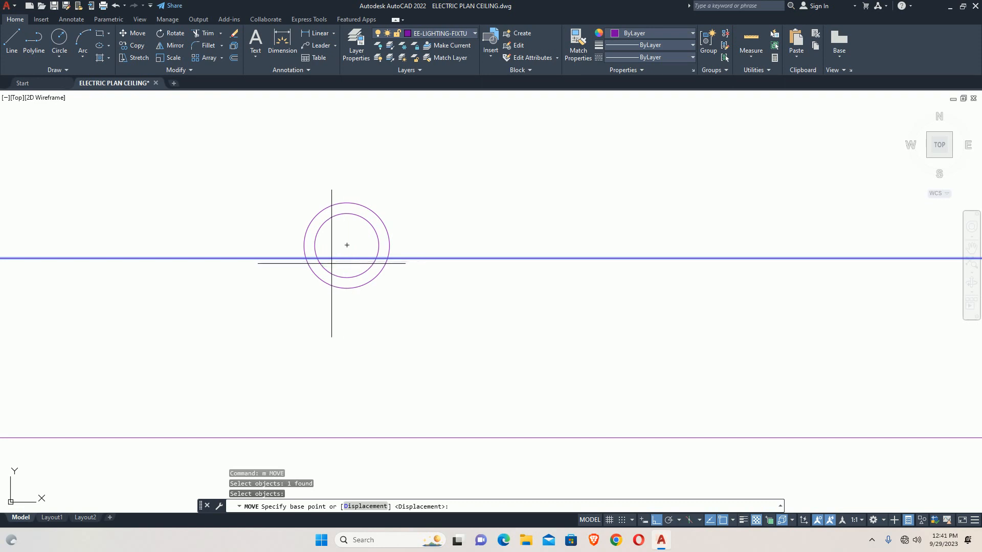
{"action": "scroll", "coordinate": [337, 261], "scroll_direction": "up", "scroll_amount": 5}
{"action": "middle_click_drag", "start_coordinate": [339, 250], "coordinate": [377, 290]}
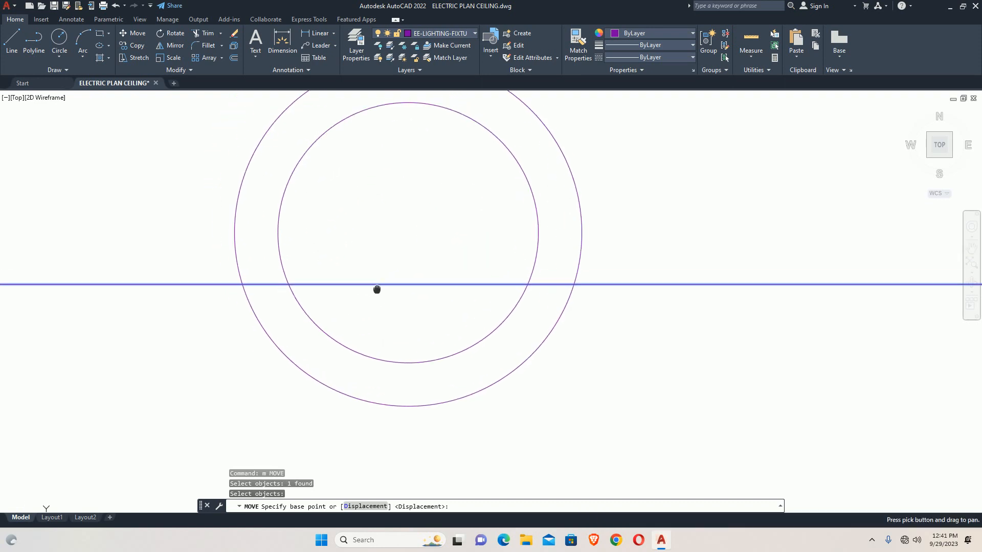
{"action": "left_click", "coordinate": [379, 285]}
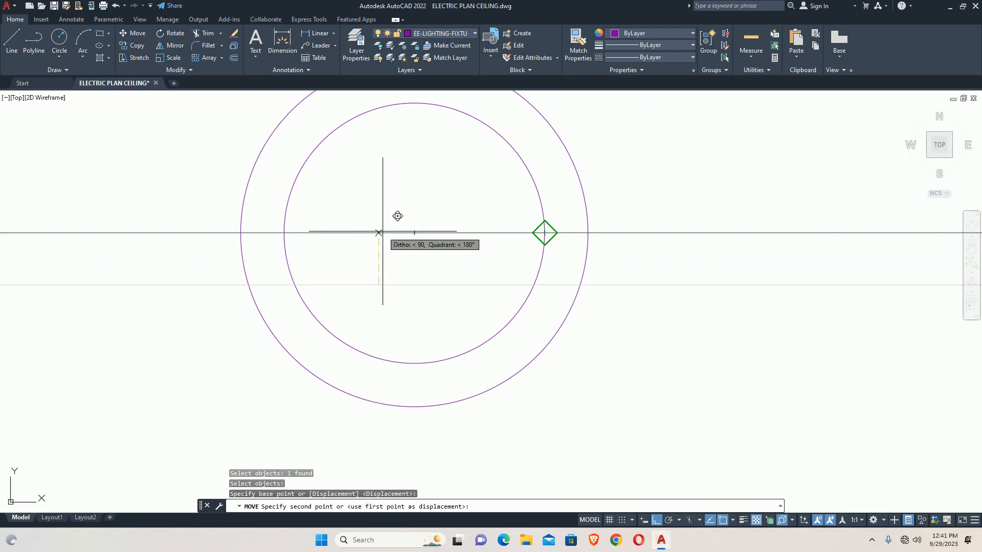
{"action": "key", "text": "Escape"}
{"action": "key", "text": "Escape"}
{"action": "scroll", "coordinate": [383, 245], "scroll_direction": "down", "scroll_amount": 7}
{"action": "scroll", "coordinate": [382, 255], "scroll_direction": "down", "scroll_amount": 8}
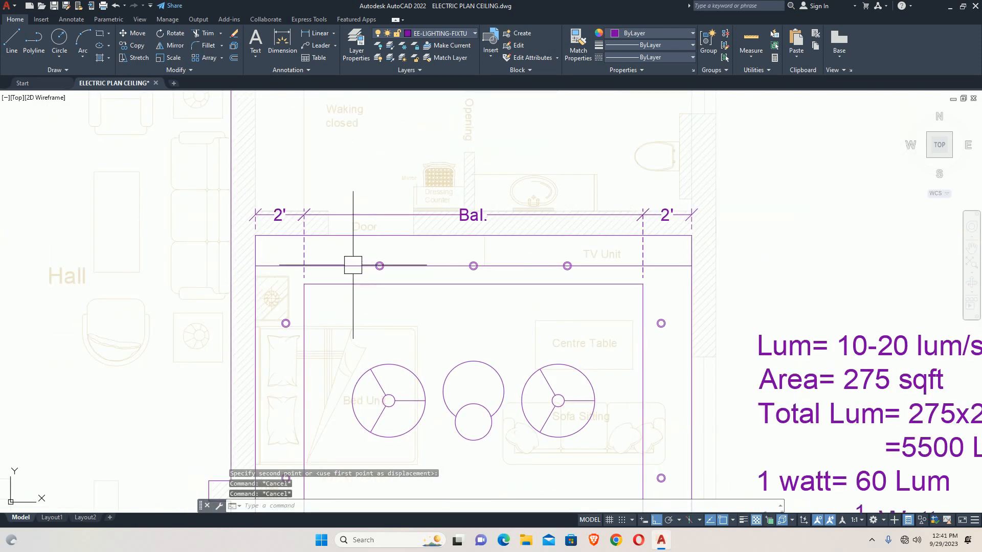
Divide the horizontal guide line into 4 equal segments with the Divide command
{"action": "middle_click_drag", "start_coordinate": [353, 265], "coordinate": [350, 275]}
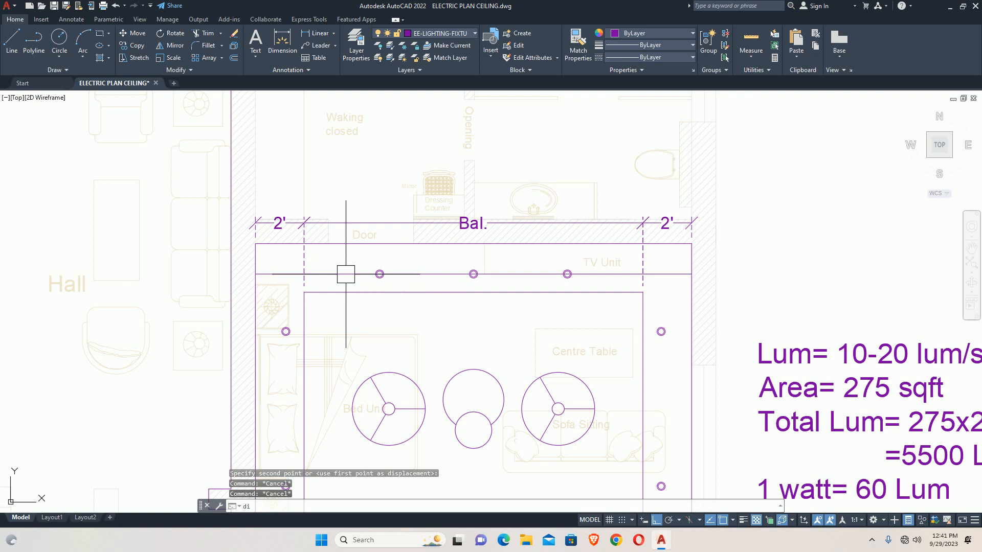
{"action": "type", "text": "v"}
{"action": "key", "text": "Return"}
{"action": "scroll", "coordinate": [337, 273], "scroll_direction": "up", "scroll_amount": 4}
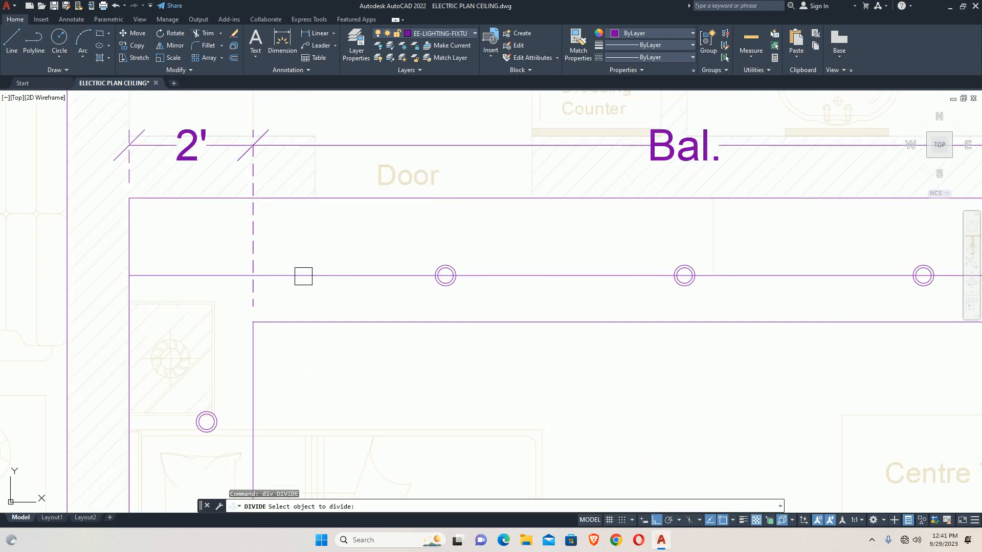
{"action": "left_click", "coordinate": [299, 276]}
{"action": "type", "text": "4"}
{"action": "key", "text": "Return"}
{"action": "key", "text": "Escape"}
{"action": "key", "text": "Escape"}
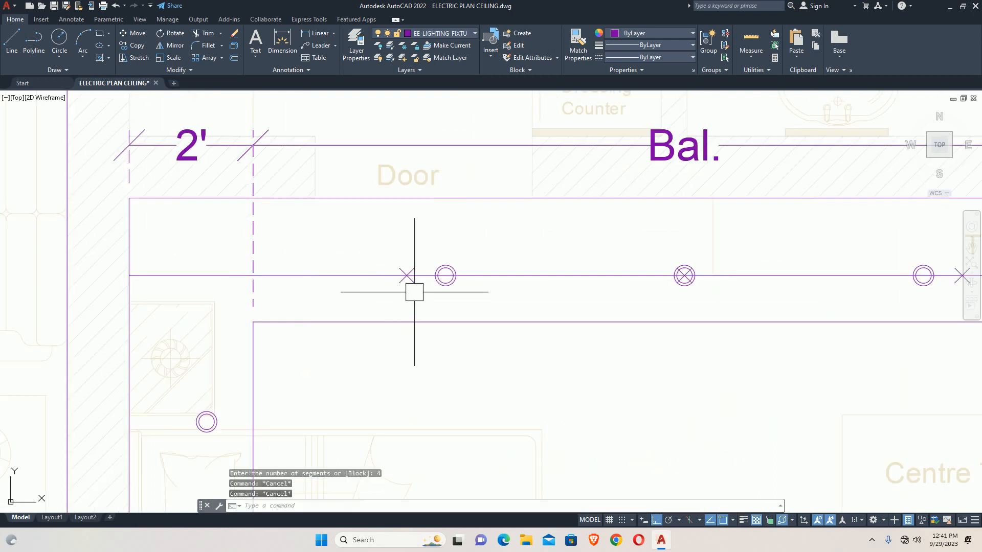
Move the upper row's left light from its centre onto the left division point of the guide line
{"action": "type", "text": "m"}
{"action": "key", "text": "Return"}
{"action": "scroll", "coordinate": [445, 294], "scroll_direction": "up", "scroll_amount": 4}
{"action": "left_click", "coordinate": [435, 261]}
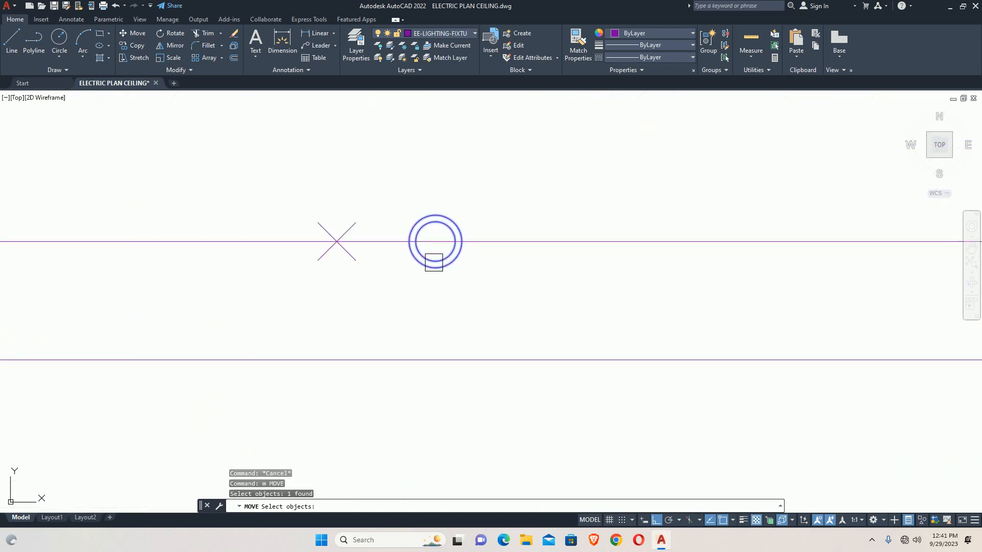
{"action": "key", "text": "Return"}
{"action": "left_click", "coordinate": [435, 242]}
{"action": "left_click", "coordinate": [337, 241]}
{"action": "key", "text": "Escape"}
{"action": "key", "text": "Escape"}
{"action": "scroll", "coordinate": [341, 228], "scroll_direction": "up", "scroll_amount": 5}
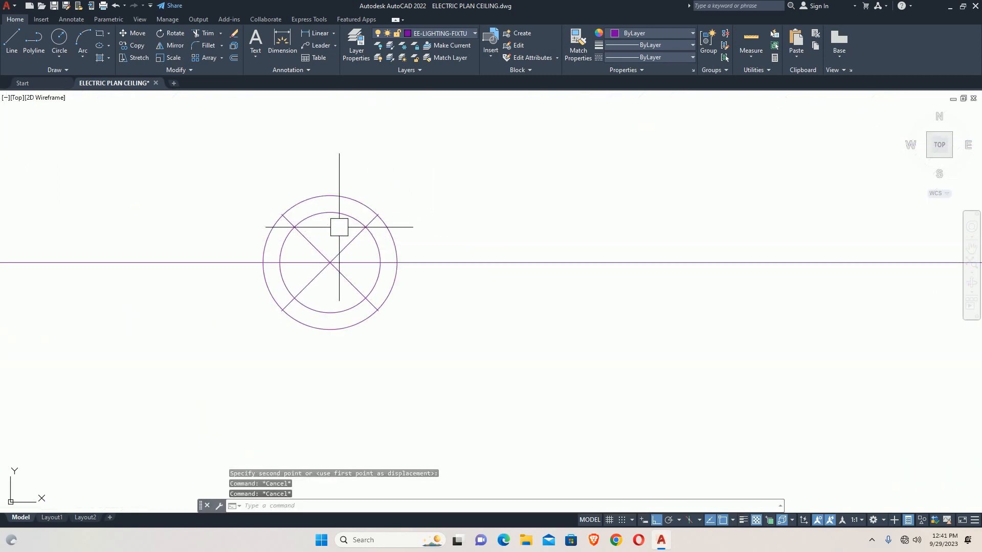
Move the upper row's right light from its centre onto the right division point of the guide line
{"action": "scroll", "coordinate": [358, 241], "scroll_direction": "down", "scroll_amount": 6}
{"action": "scroll", "coordinate": [555, 266], "scroll_direction": "up", "scroll_amount": 5}
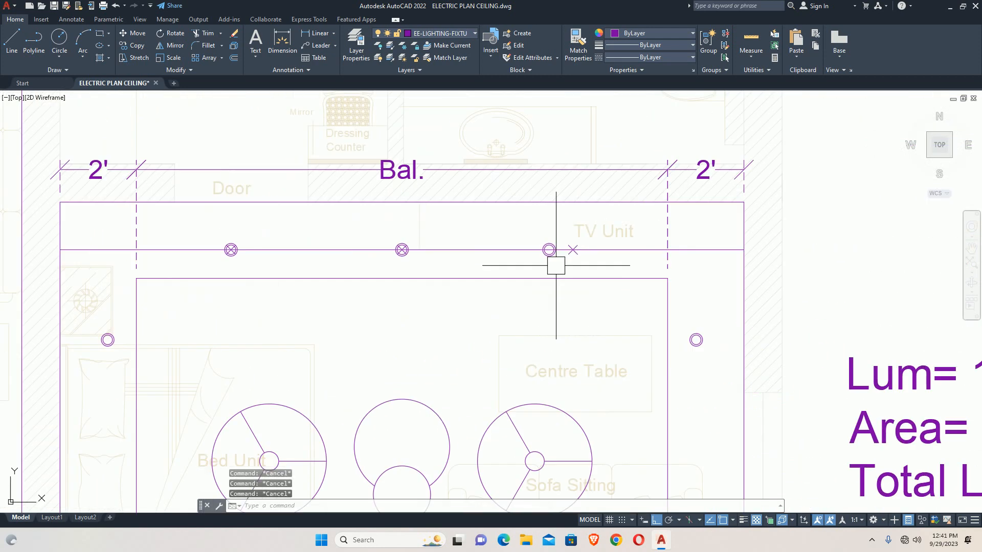
{"action": "type", "text": "m"}
{"action": "key", "text": "Return"}
{"action": "scroll", "coordinate": [538, 268], "scroll_direction": "up", "scroll_amount": 5}
{"action": "left_click", "coordinate": [567, 213]}
{"action": "key", "text": "Return"}
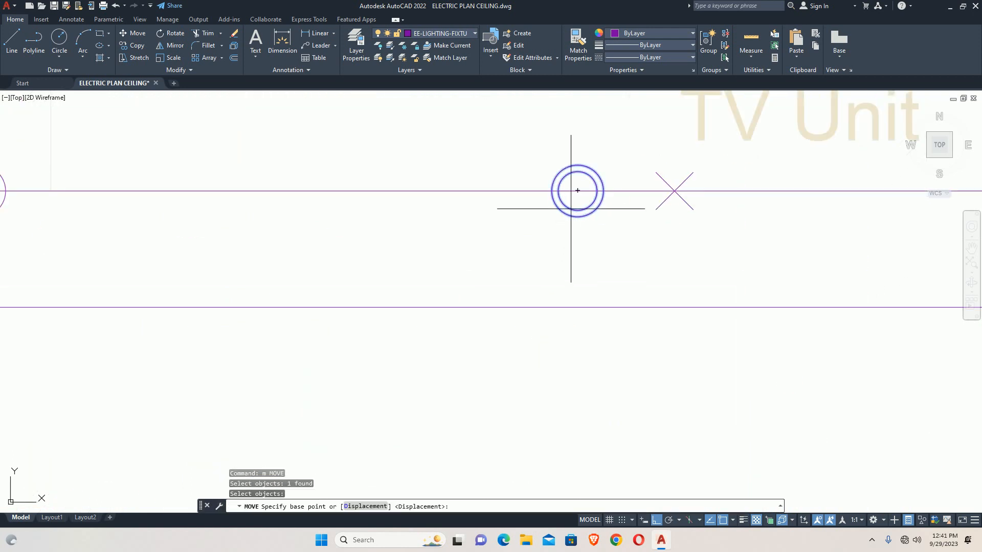
{"action": "left_click", "coordinate": [577, 191]}
{"action": "left_click", "coordinate": [674, 191]}
{"action": "key", "text": "Escape"}
Erase the right division point together with the three lights below the inner ceiling rectangle
{"action": "scroll", "coordinate": [675, 192], "scroll_direction": "up", "scroll_amount": 3}
{"action": "scroll", "coordinate": [671, 188], "scroll_direction": "up", "scroll_amount": 1}
{"action": "left_click", "coordinate": [660, 175]}
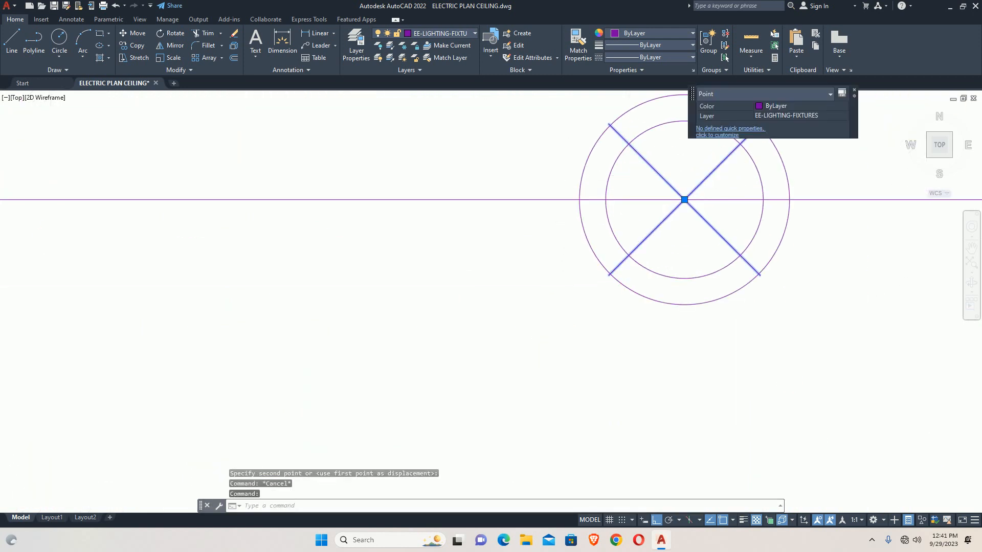
{"action": "scroll", "coordinate": [538, 217], "scroll_direction": "down", "scroll_amount": 7}
{"action": "scroll", "coordinate": [362, 212], "scroll_direction": "up", "scroll_amount": 4}
{"action": "scroll", "coordinate": [291, 217], "scroll_direction": "down", "scroll_amount": 6}
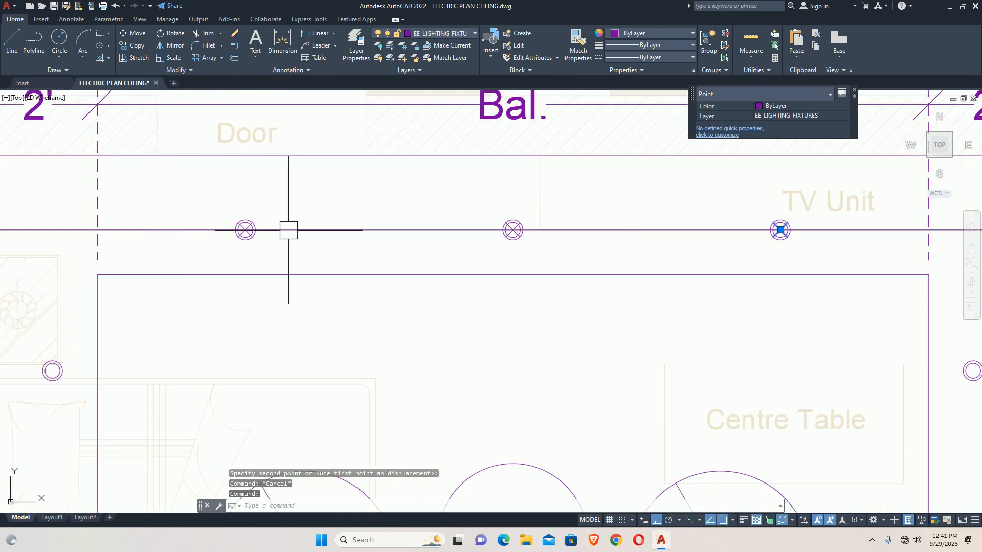
{"action": "scroll", "coordinate": [379, 320], "scroll_direction": "up", "scroll_amount": 2}
{"action": "scroll", "coordinate": [379, 320], "scroll_direction": "up", "scroll_amount": 4}
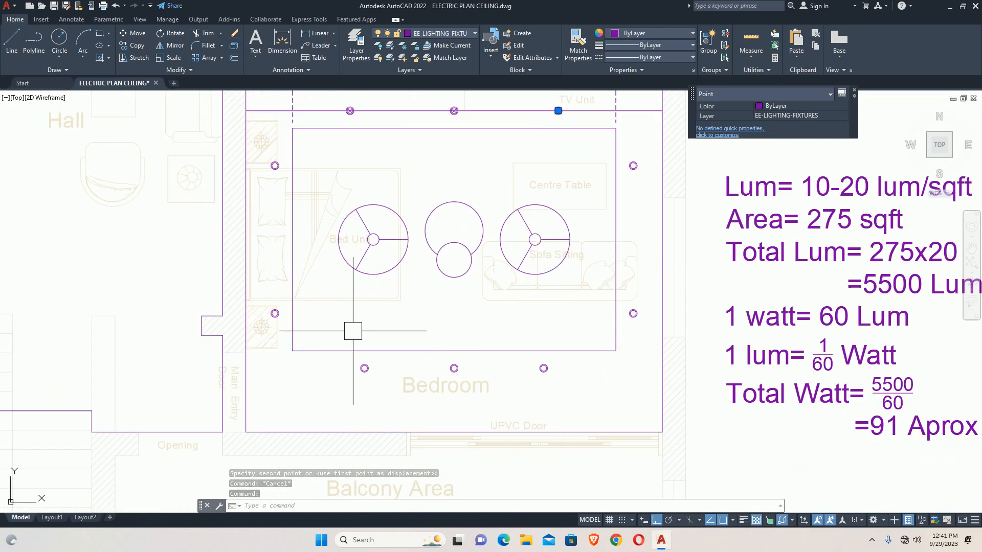
{"action": "left_click", "coordinate": [351, 333]}
{"action": "left_click", "coordinate": [583, 383]}
{"action": "key", "text": "Delete"}
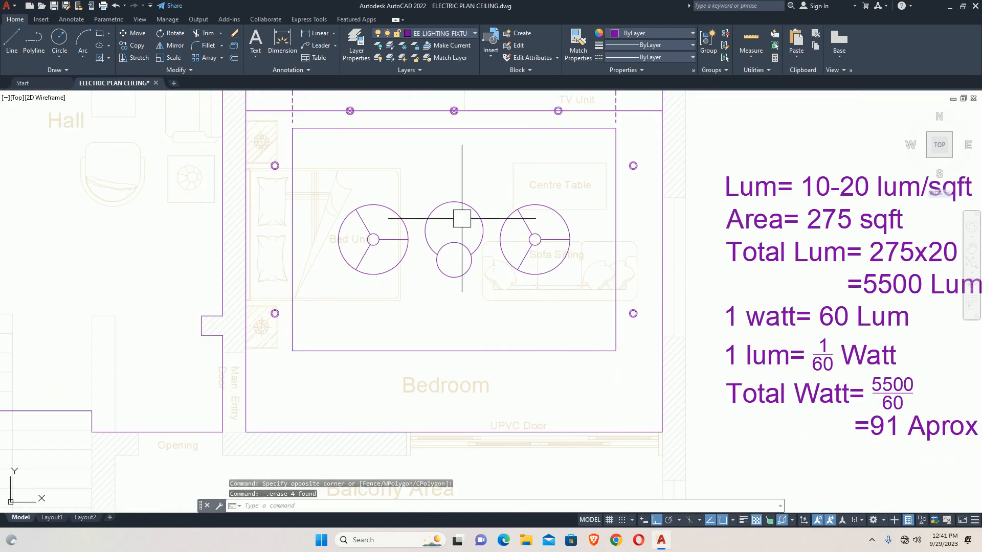
Erase the middle and left division points and the horizontal guide line
{"action": "scroll", "coordinate": [506, 318], "scroll_direction": "up", "scroll_amount": 12}
{"action": "left_click", "coordinate": [563, 340]}
{"action": "key", "text": "Delete"}
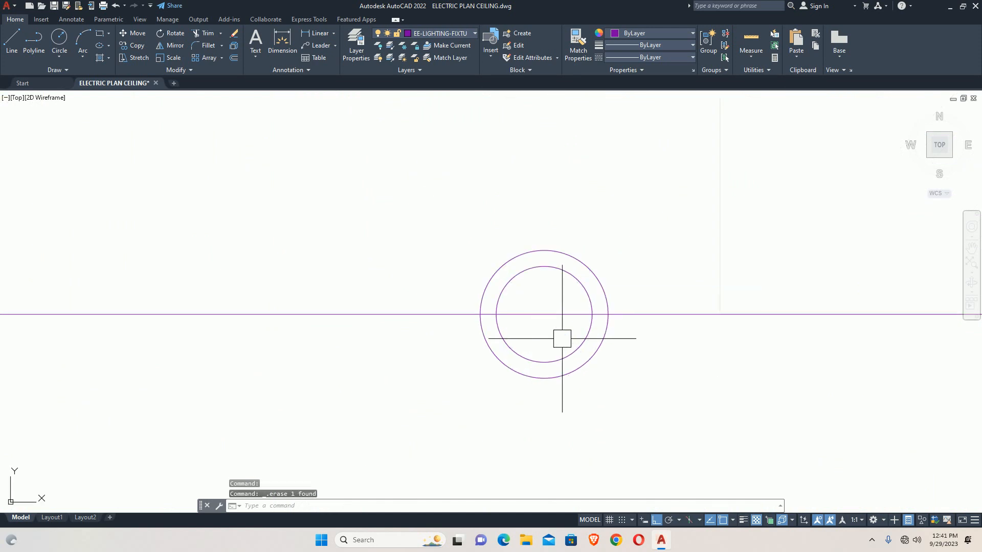
{"action": "scroll", "coordinate": [561, 337], "scroll_direction": "down", "scroll_amount": 6}
{"action": "mouse_move", "coordinate": [479, 347]}
{"action": "middle_mouse_down"}
{"action": "mouse_move", "coordinate": [518, 362]}
{"action": "mouse_move", "coordinate": [597, 359]}
{"action": "middle_mouse_up"}
{"action": "scroll", "coordinate": [257, 346], "scroll_direction": "up", "scroll_amount": 6}
{"action": "left_click", "coordinate": [257, 350]}
{"action": "key", "text": "Delete"}
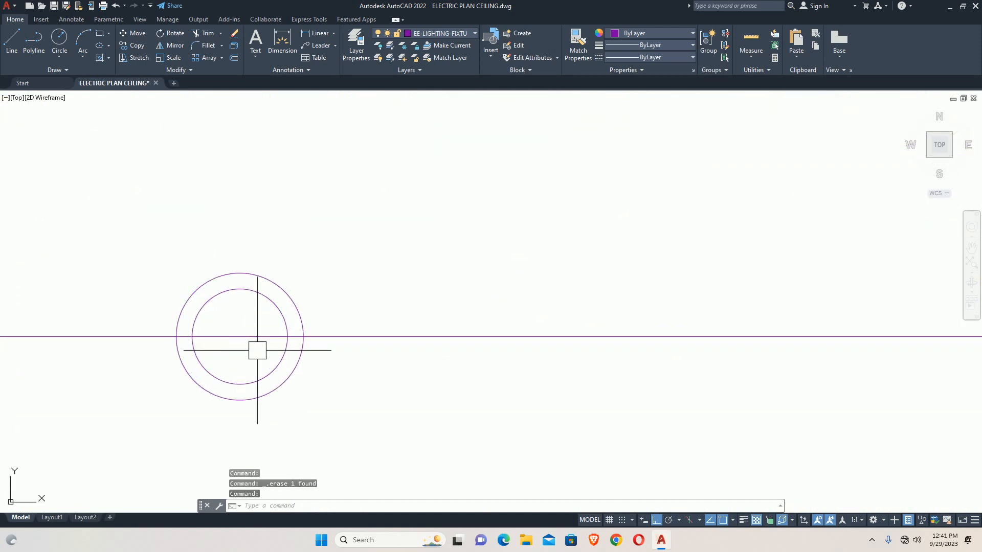
{"action": "left_click", "coordinate": [347, 337]}
{"action": "key", "text": "Delete"}
{"action": "scroll", "coordinate": [422, 336], "scroll_direction": "down", "scroll_amount": 8}
{"action": "type", "text": "m"}
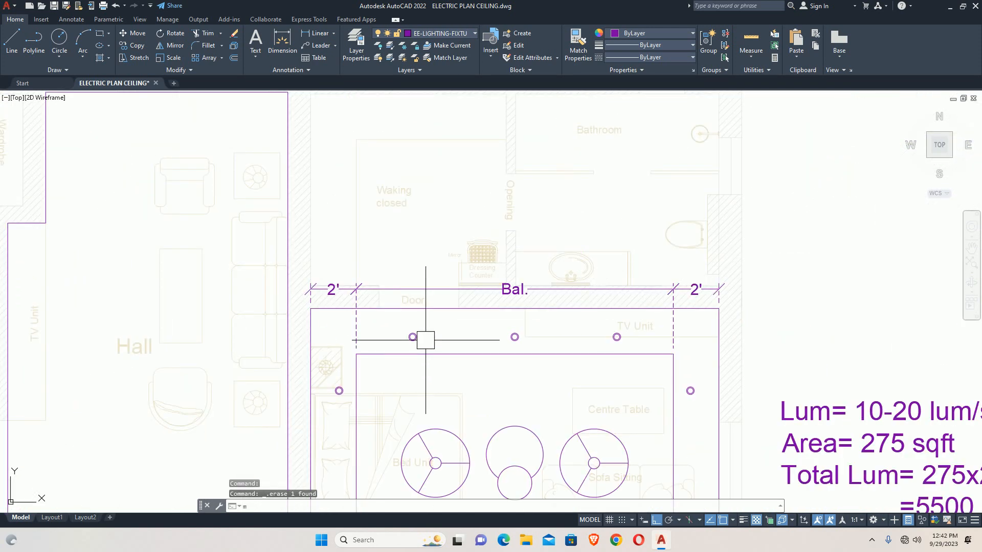
{"action": "type", "text": ",i"}
{"action": "key", "text": "Return"}
{"action": "left_click_drag", "start_coordinate": [394, 320], "coordinate": [634, 361]}
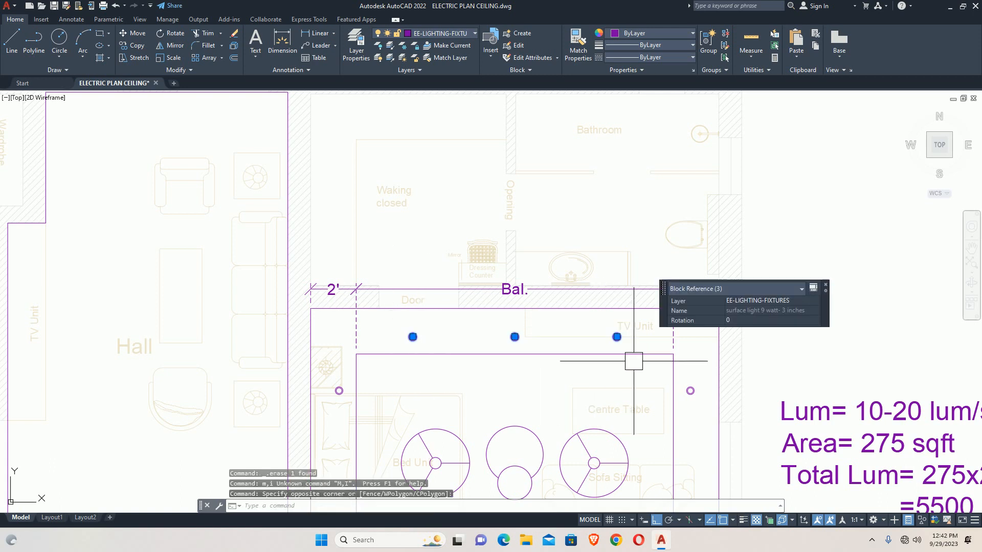
{"action": "scroll", "coordinate": [634, 361], "scroll_direction": "down", "scroll_amount": 2}
{"action": "scroll", "coordinate": [548, 330], "scroll_direction": "up", "scroll_amount": 2}
{"action": "key", "text": "Delete"}
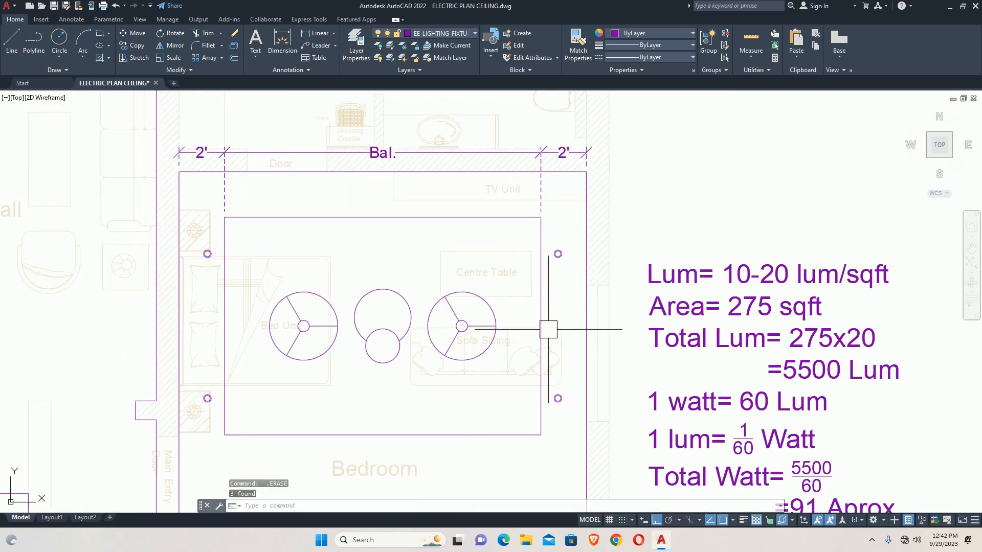
{"action": "key", "text": "ctrl+z"}
Mirror the three upper lights about a horizontal line through the midpoint of the inner rectangle's right edge, keeping the originals
{"action": "key", "text": "Return"}
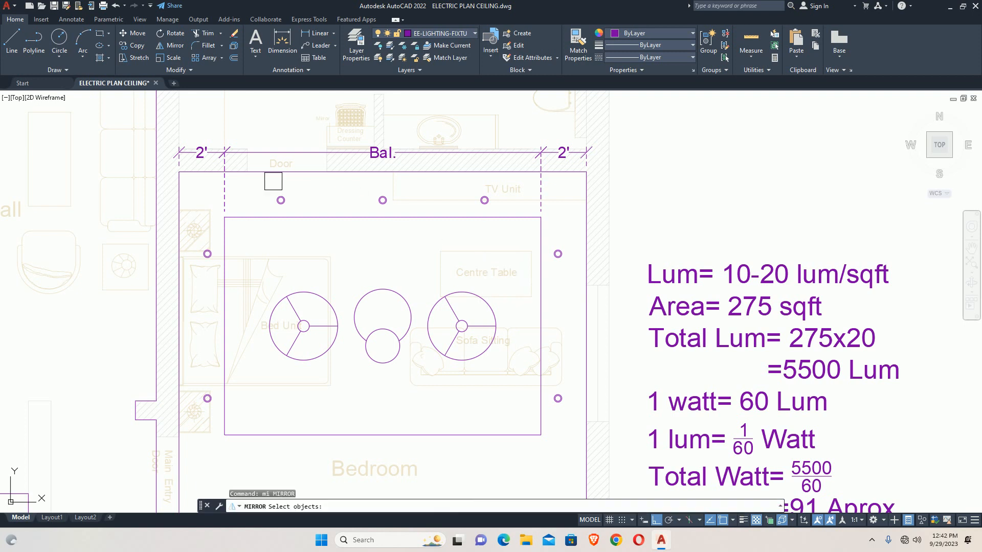
{"action": "scroll", "coordinate": [263, 186], "scroll_direction": "up", "scroll_amount": 2}
{"action": "left_click", "coordinate": [263, 186]}
{"action": "left_click", "coordinate": [669, 241]}
{"action": "scroll", "coordinate": [657, 315], "scroll_direction": "down", "scroll_amount": 2}
{"action": "middle_click_drag", "start_coordinate": [676, 373], "coordinate": [569, 296]}
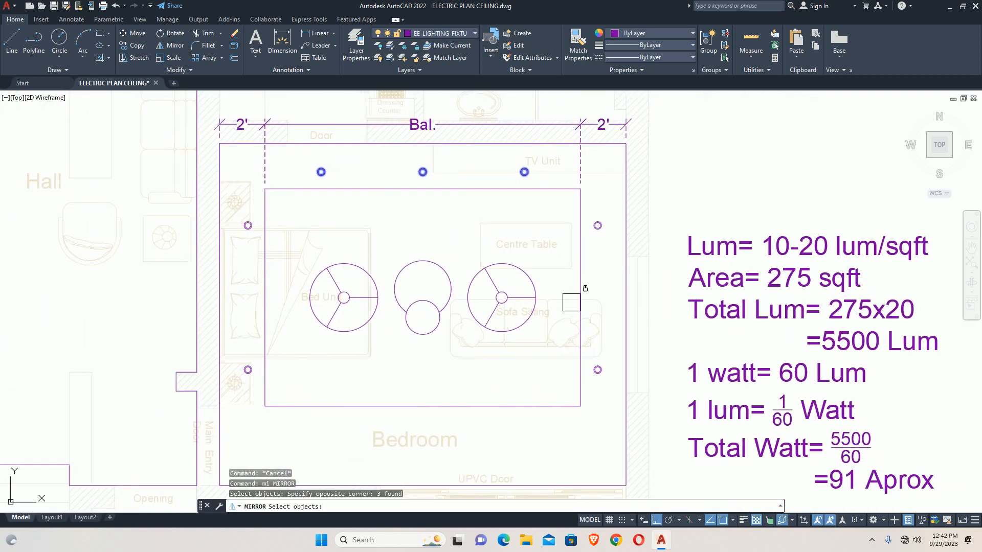
{"action": "key", "text": "Return"}
{"action": "left_click", "coordinate": [581, 296]}
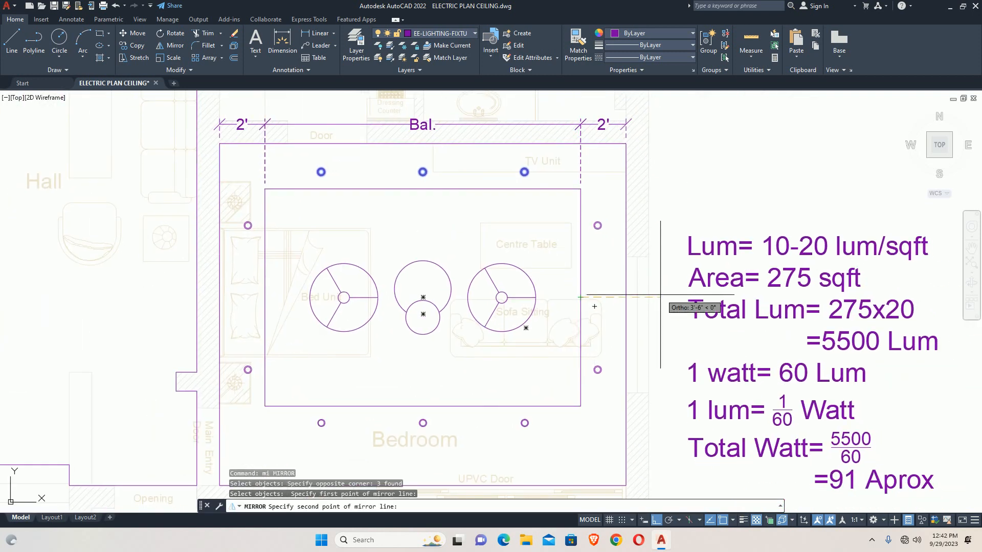
{"action": "left_click", "coordinate": [678, 289]}
{"action": "key", "text": "Return"}
{"action": "key", "text": "Escape"}
{"action": "scroll", "coordinate": [678, 289], "scroll_direction": "down", "scroll_amount": 4}
{"action": "key", "text": "Escape"}
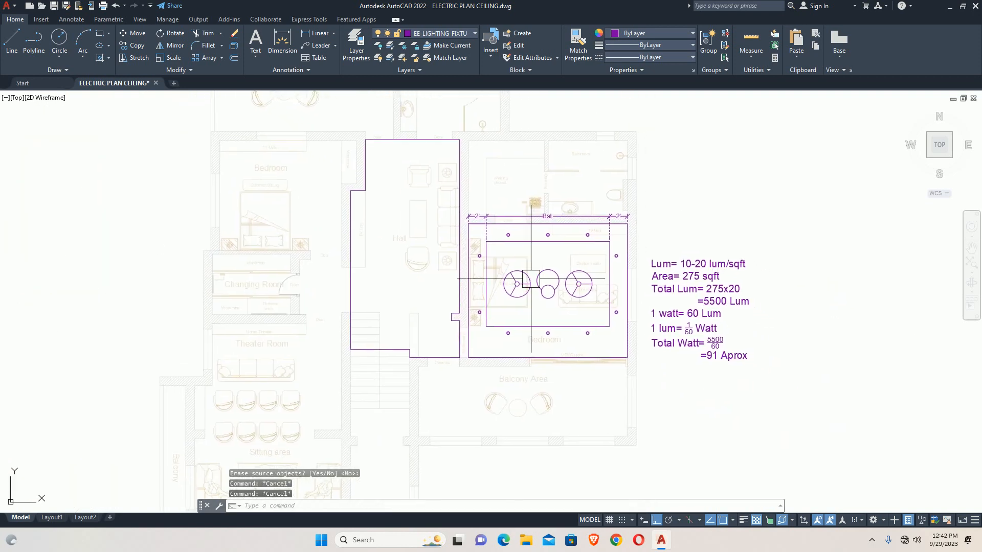
Add a vertical linear dimension between the upper edges of the outer and inner ceiling rectangles, placed to the right of the bedroom
{"action": "key", "text": "Escape"}
{"action": "scroll", "coordinate": [511, 227], "scroll_direction": "up", "scroll_amount": 2}
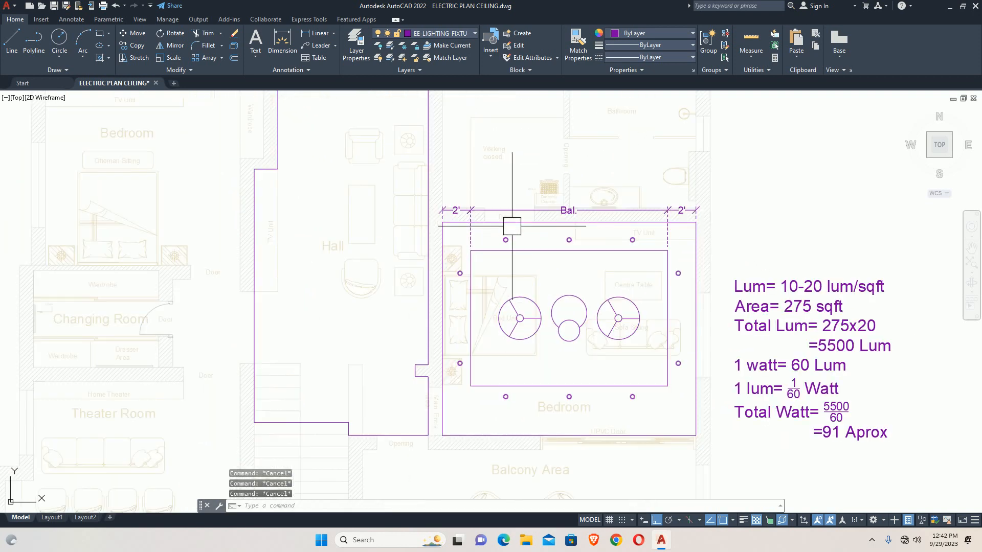
{"action": "middle_click_drag", "start_coordinate": [658, 360], "coordinate": [500, 335]}
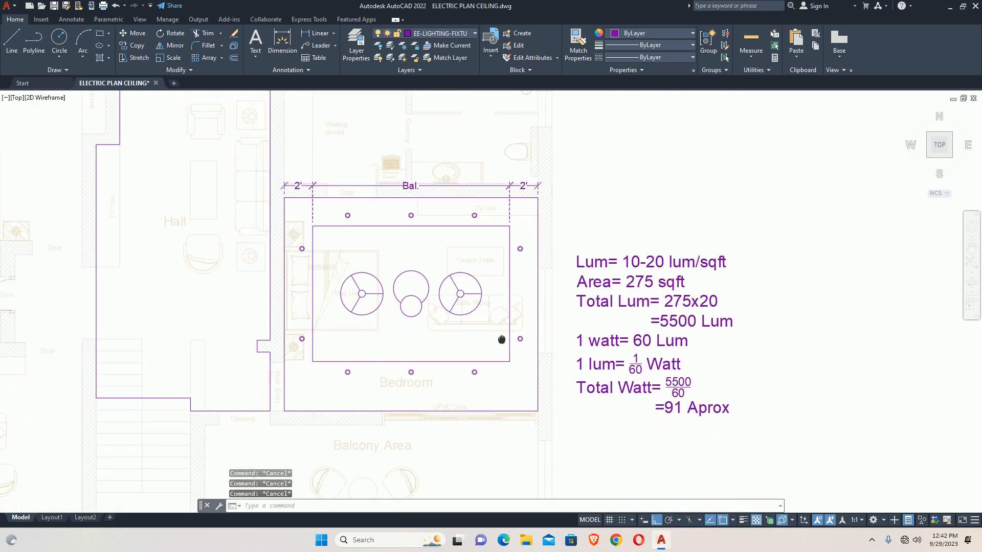
{"action": "type", "text": "dli"}
{"action": "key", "text": "Return"}
{"action": "scroll", "coordinate": [521, 207], "scroll_direction": "up", "scroll_amount": 2}
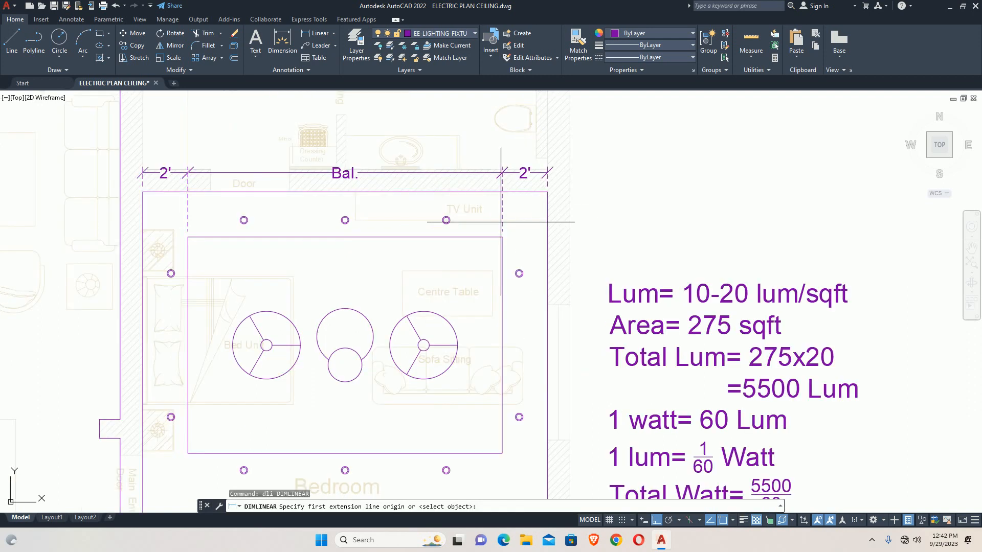
{"action": "left_click", "coordinate": [536, 197]}
{"action": "left_click", "coordinate": [502, 237]}
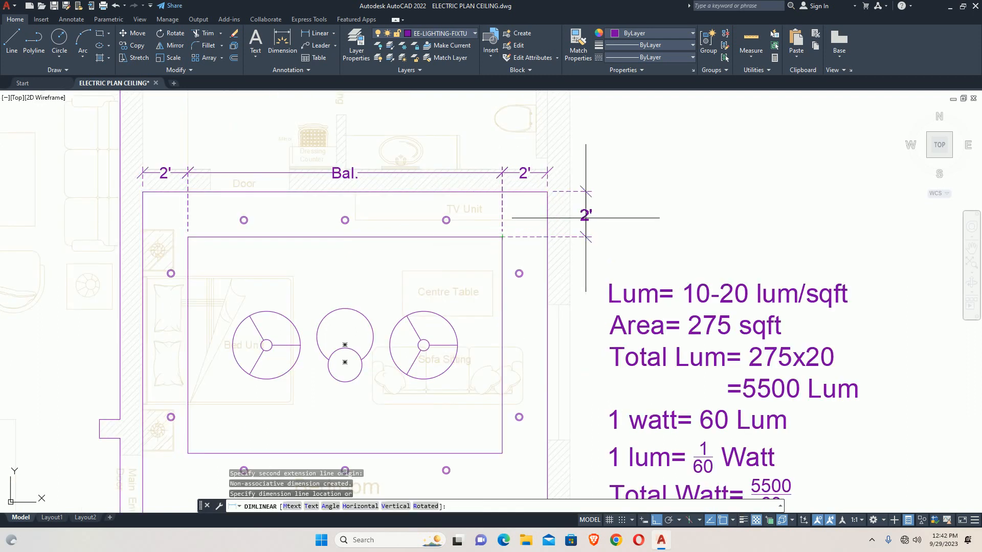
{"action": "left_click", "coordinate": [578, 238]}
Continue the vertical dimension down to the inner rectangle's lower edge and on to the outer rectangle's lower edge
{"action": "middle_click_drag", "start_coordinate": [547, 371], "coordinate": [541, 344]}
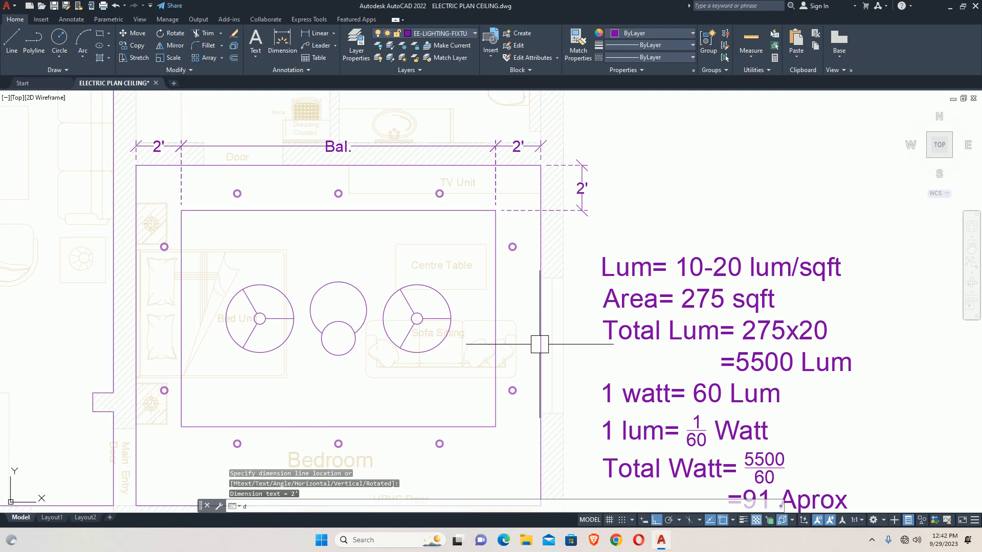
{"action": "type", "text": "DCo"}
{"action": "key", "text": "Return"}
{"action": "middle_click_drag", "start_coordinate": [511, 424], "coordinate": [505, 358]}
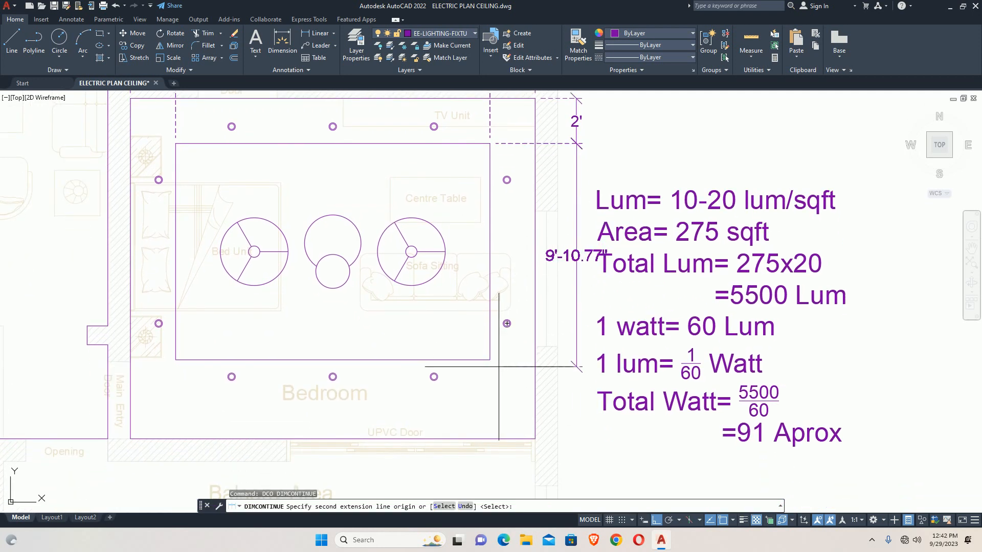
{"action": "left_click", "coordinate": [490, 359]}
{"action": "left_click", "coordinate": [533, 438]}
{"action": "key", "text": "Escape"}
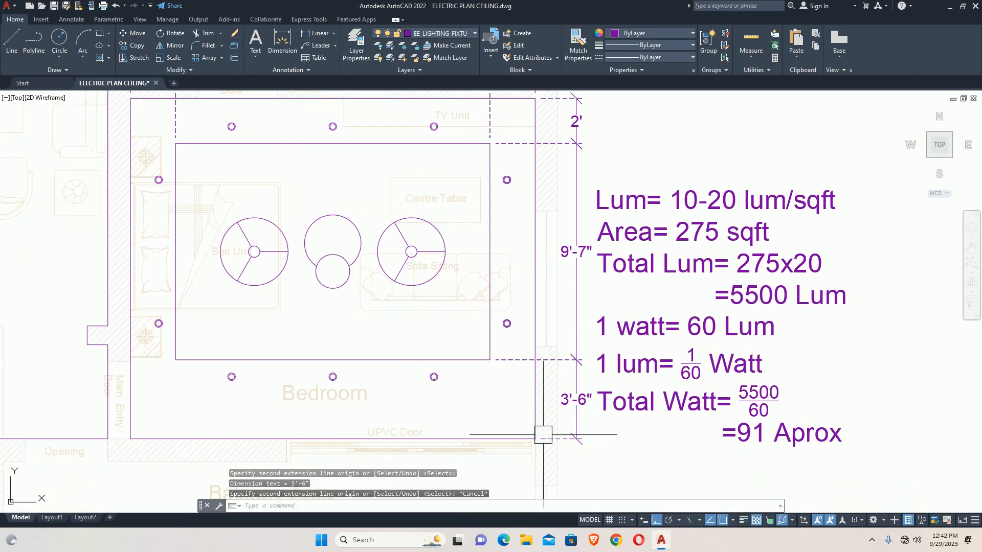
Move the lumen and wattage calculation text horizontally to the right, clear of the vertical dimensions
{"action": "scroll", "coordinate": [517, 398], "scroll_direction": "down", "scroll_amount": 4}
{"action": "type", "text": "m"}
{"action": "key", "text": "Return"}
{"action": "left_click", "coordinate": [596, 460]}
{"action": "left_click", "coordinate": [574, 394]}
{"action": "key", "text": "Return"}
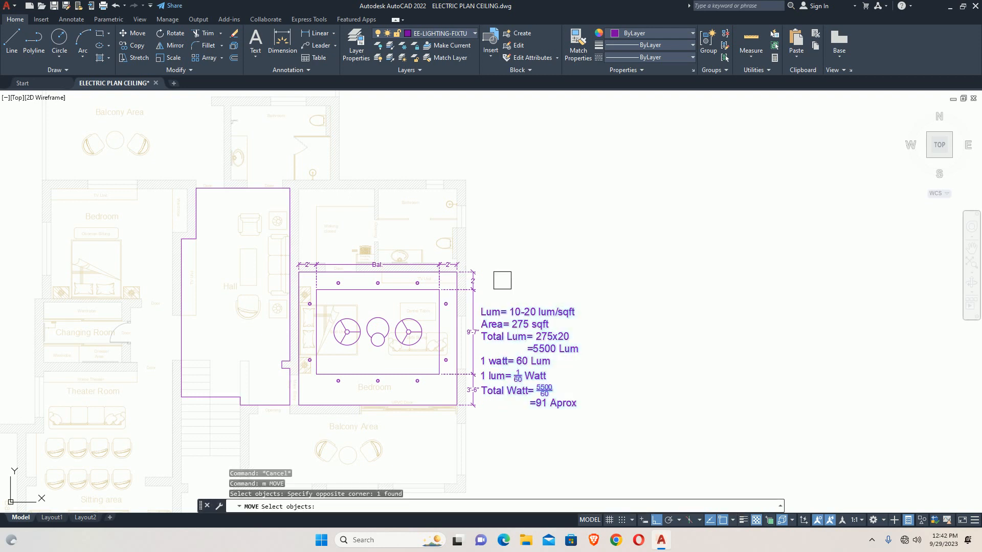
{"action": "left_click", "coordinate": [529, 238]}
{"action": "left_click", "coordinate": [696, 234]}
{"action": "key", "text": "Escape"}
{"action": "key", "text": "Escape"}
Create a new layer named EE-FALSE CEILING
{"action": "scroll", "coordinate": [464, 318], "scroll_direction": "up", "scroll_amount": 3}
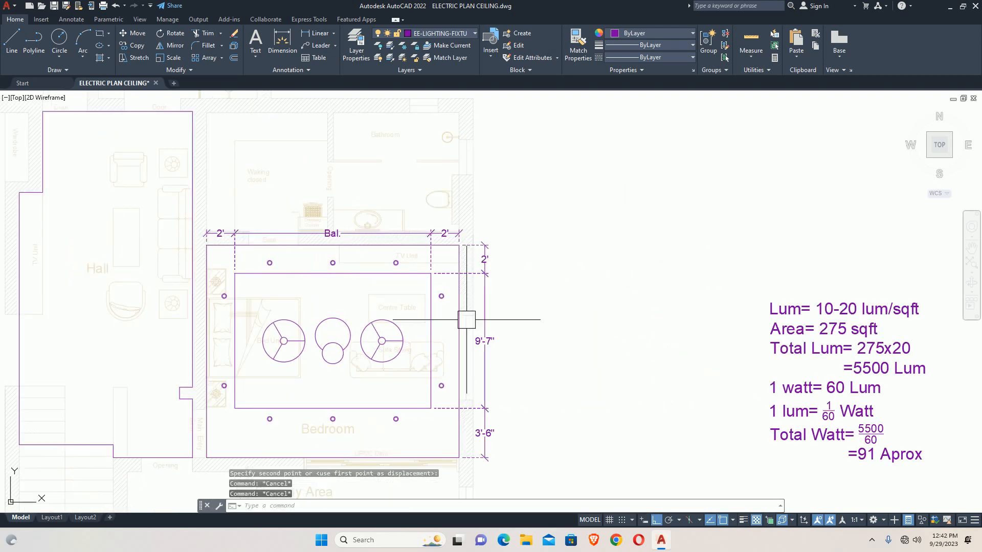
{"action": "type", "text": "la"}
{"action": "key", "text": "Return"}
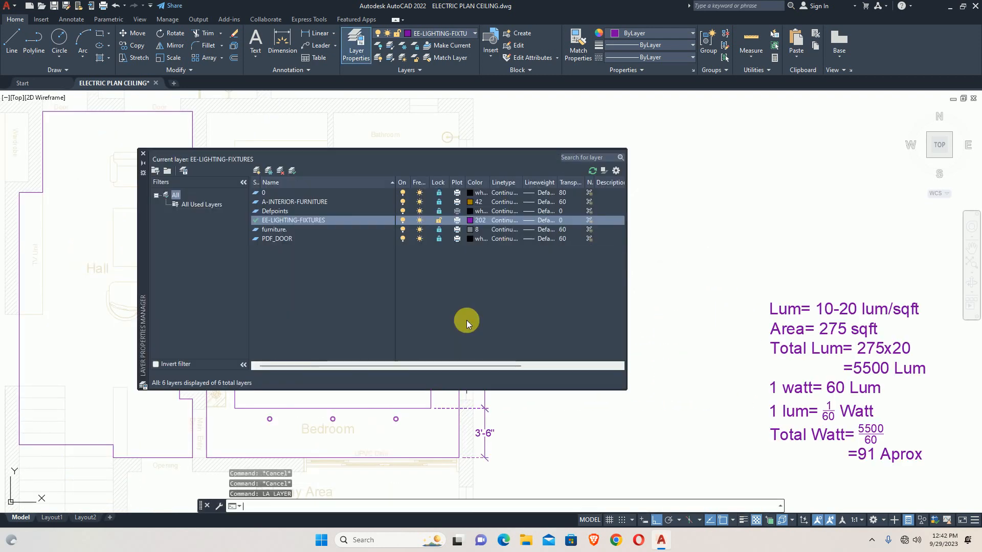
{"action": "left_click", "coordinate": [255, 171]}
{"action": "type", "text": "e"}
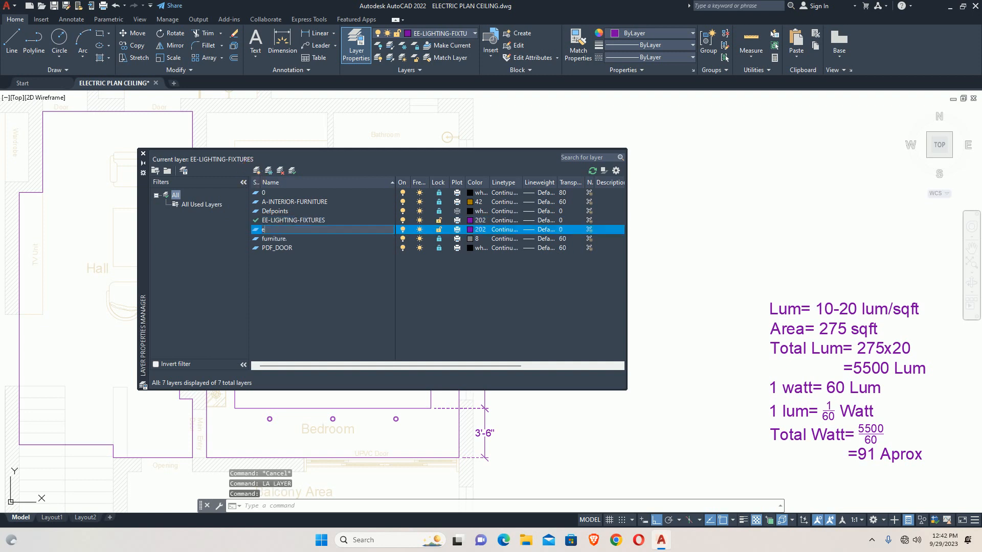
{"action": "type", "text": "e"}
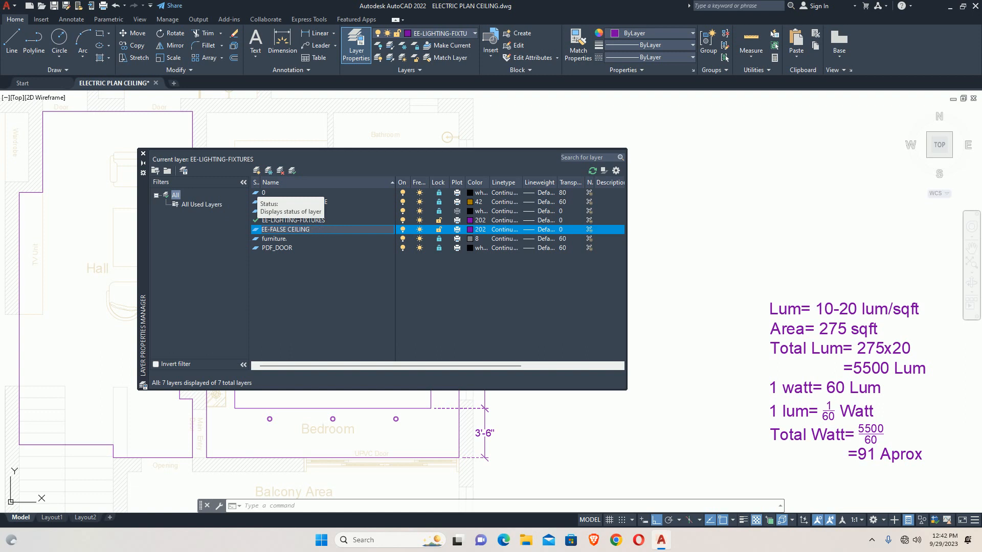
Give the EE-FALSE CEILING layer colour 42 and make it the current layer
{"action": "left_click", "coordinate": [470, 229]}
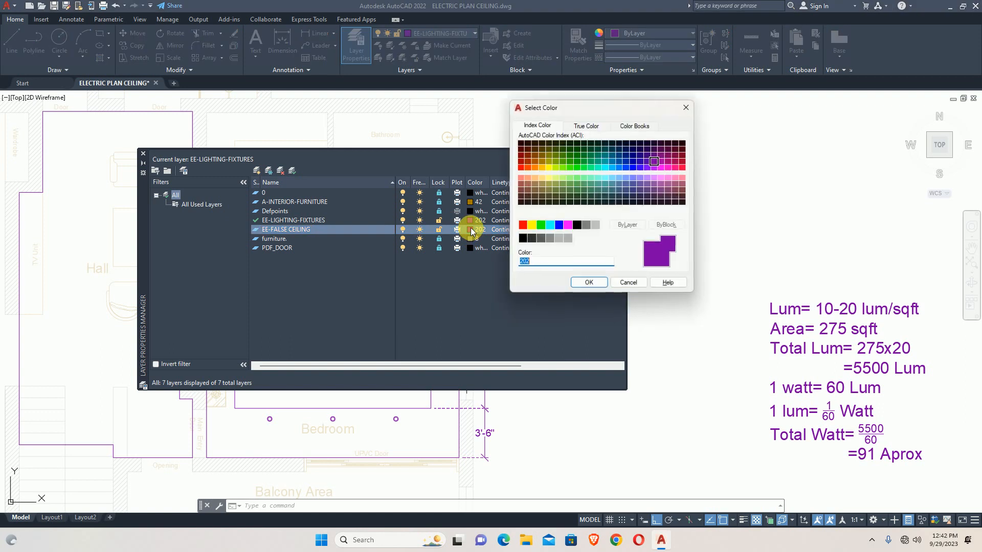
{"action": "left_click", "coordinate": [540, 162]}
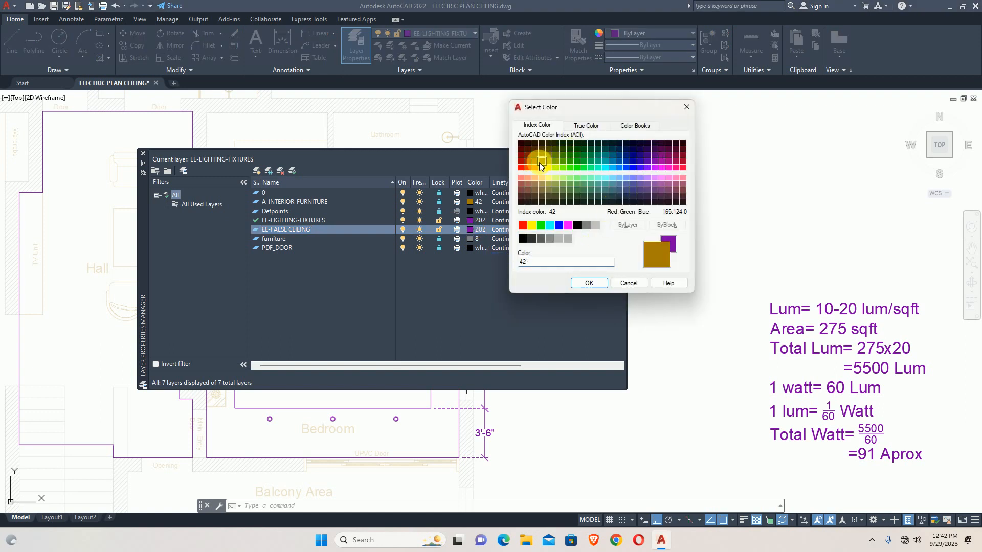
{"action": "left_click", "coordinate": [589, 284]}
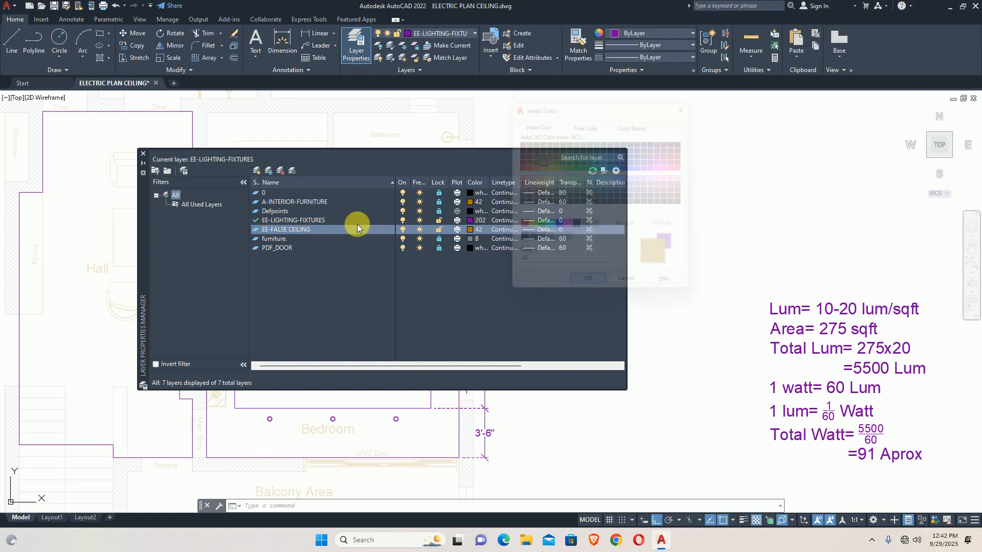
{"action": "double_click", "coordinate": [284, 230]}
{"action": "left_click", "coordinate": [143, 153]}
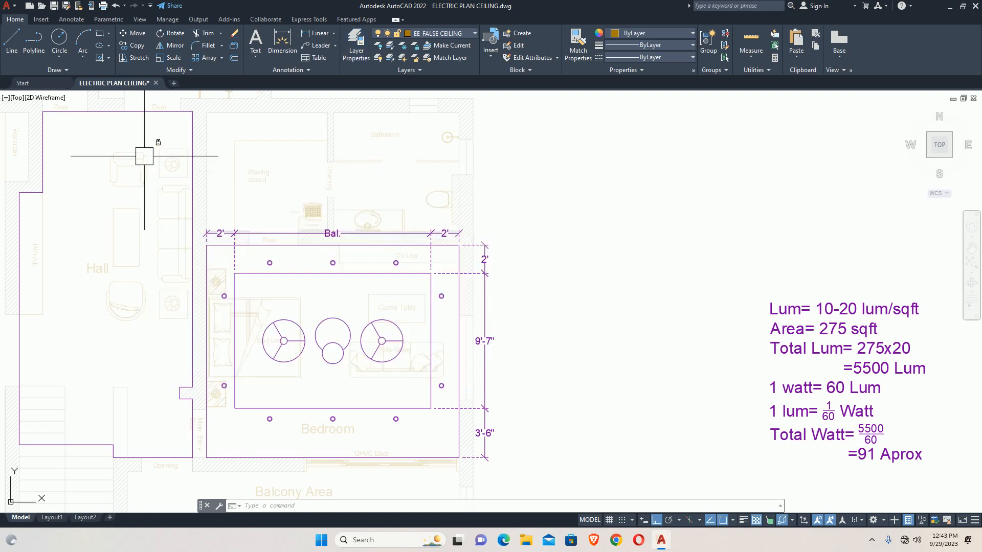
Draw a short vertical line in the empty space to the right of the bedroom on the false ceiling layer
{"action": "middle_click_drag", "start_coordinate": [333, 292], "coordinate": [344, 294]}
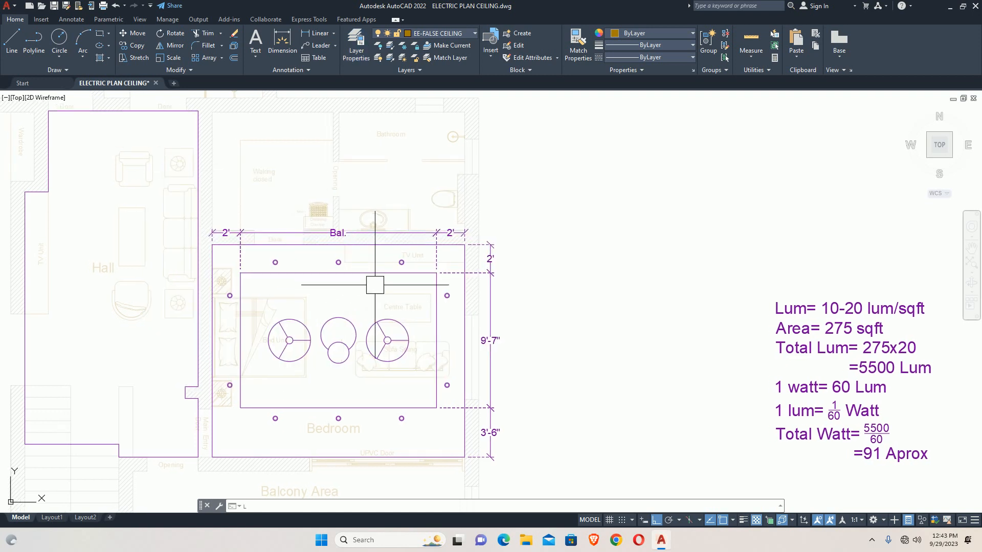
{"action": "type", "text": "L"}
{"action": "key", "text": "Return"}
{"action": "left_click", "coordinate": [569, 237]}
{"action": "left_click", "coordinate": [569, 299]}
{"action": "key", "text": "Return"}
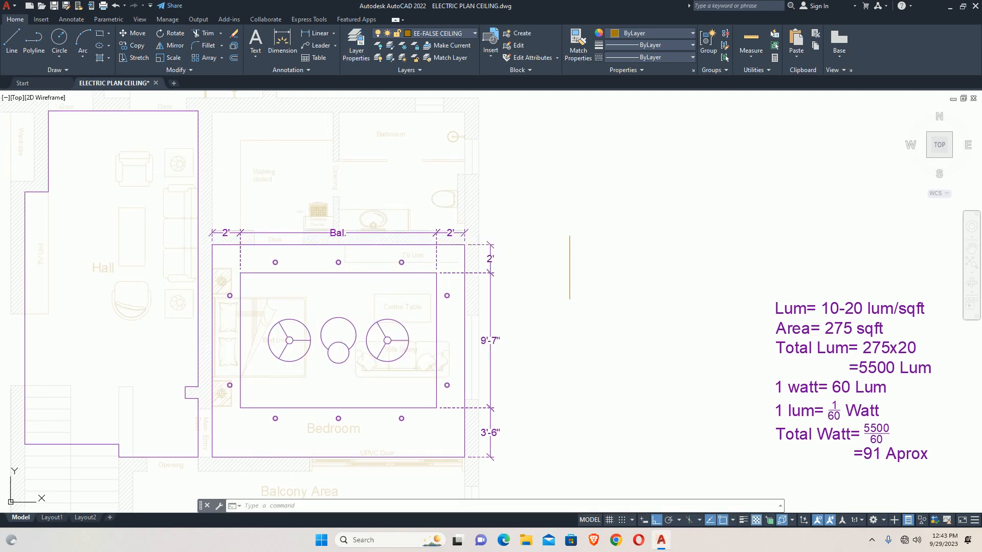
Match the properties of the new vertical line onto the bedroom's inner and outer ceiling rectangles
{"action": "type", "text": "MATCHPROP Select source object:"}
{"action": "left_click", "coordinate": [569, 259]}
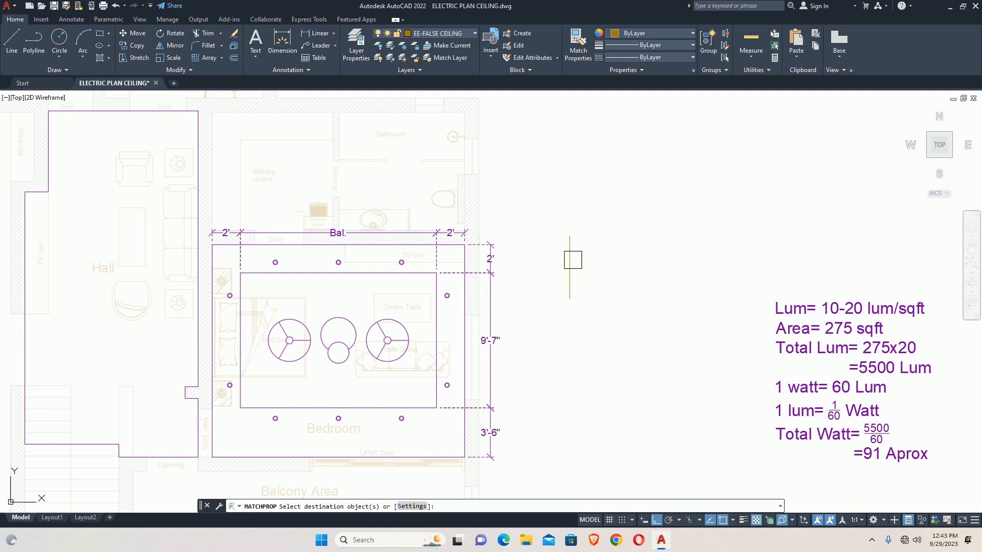
{"action": "scroll", "coordinate": [394, 276], "scroll_direction": "up", "scroll_amount": 2}
{"action": "left_click", "coordinate": [278, 224]}
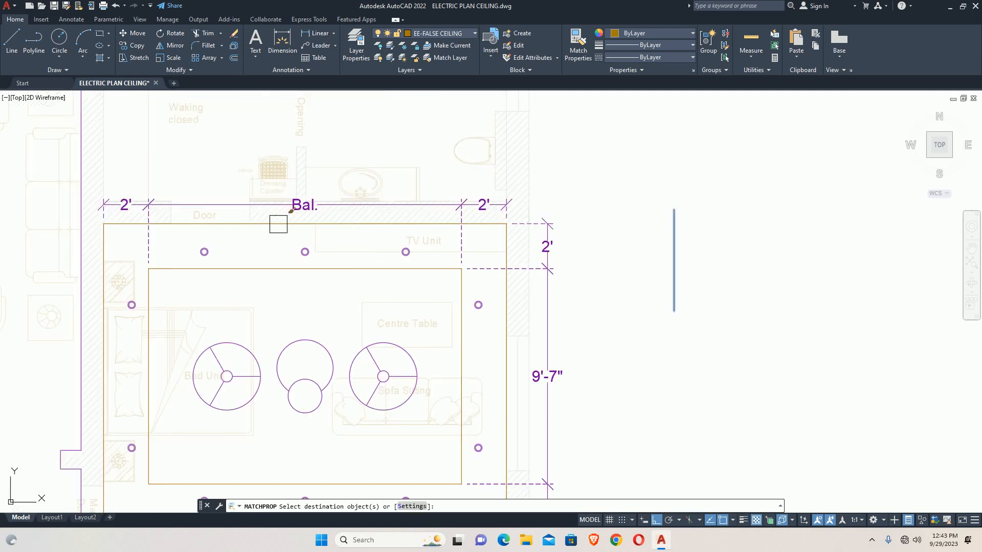
{"action": "left_click", "coordinate": [284, 344]}
{"action": "scroll", "coordinate": [283, 344], "scroll_direction": "down", "scroll_amount": 2}
{"action": "middle_click_drag", "start_coordinate": [283, 343], "coordinate": [284, 299]}
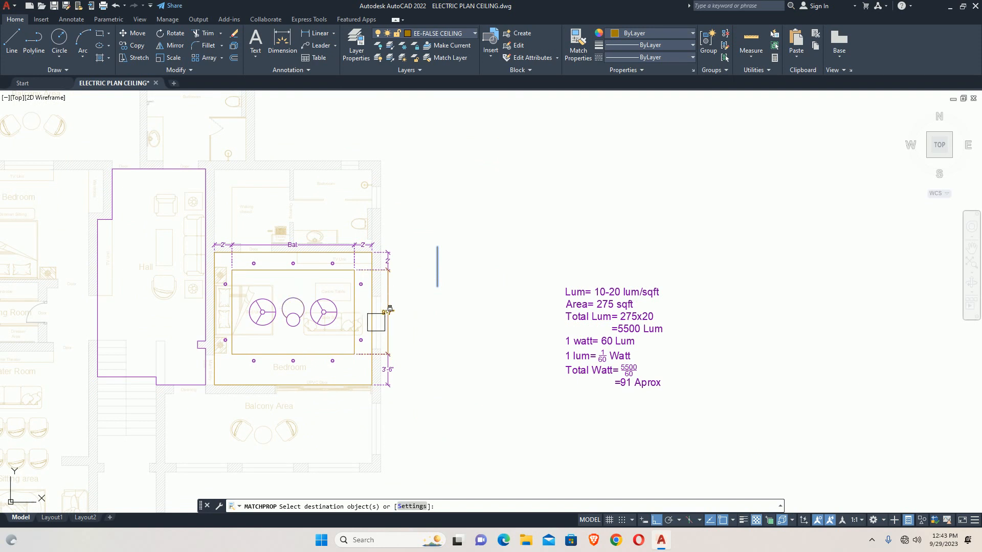
{"action": "key", "text": "Escape"}
Change the colour of the A-INTERIOR-FURNITURE layer to 253
{"action": "scroll", "coordinate": [346, 337], "scroll_direction": "up", "scroll_amount": 2}
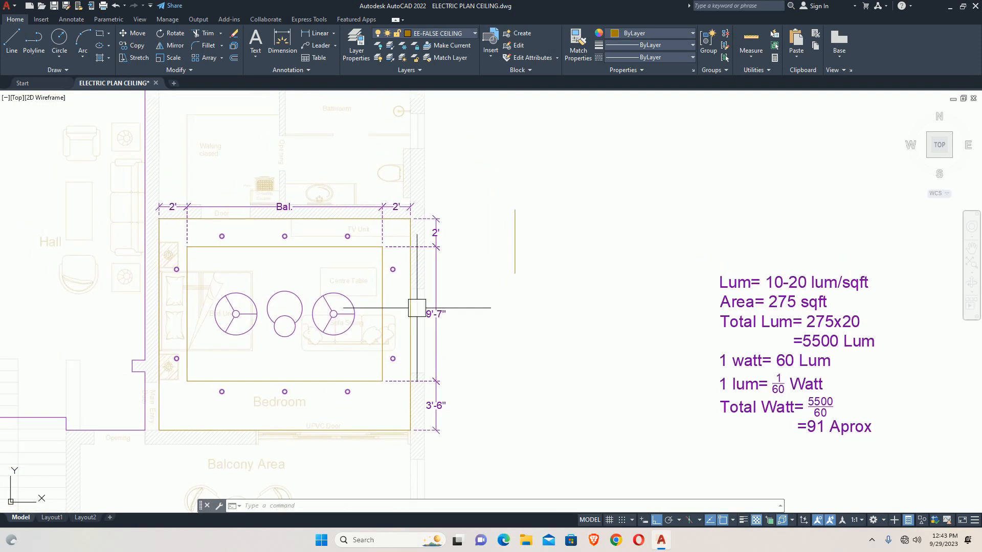
{"action": "type", "text": "LA"}
{"action": "key", "text": "Return"}
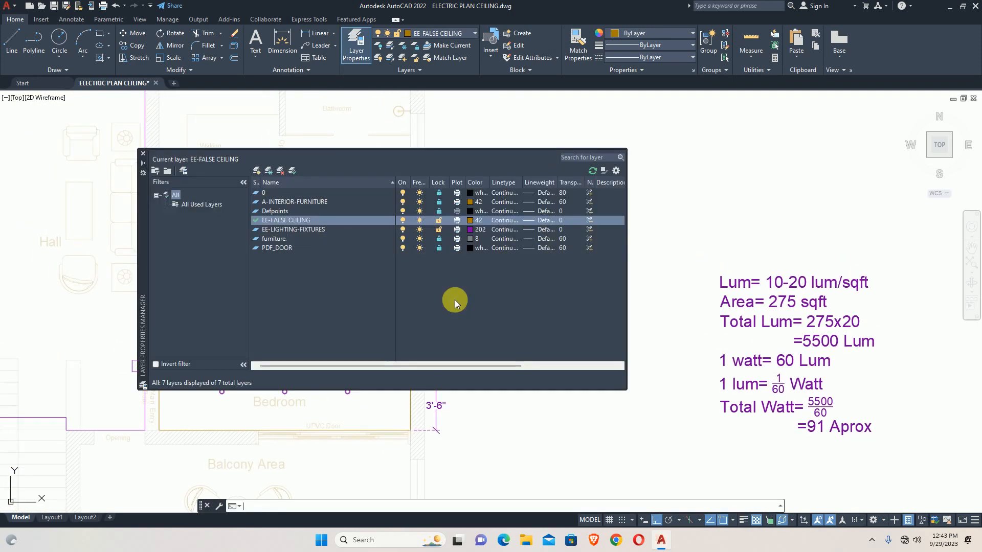
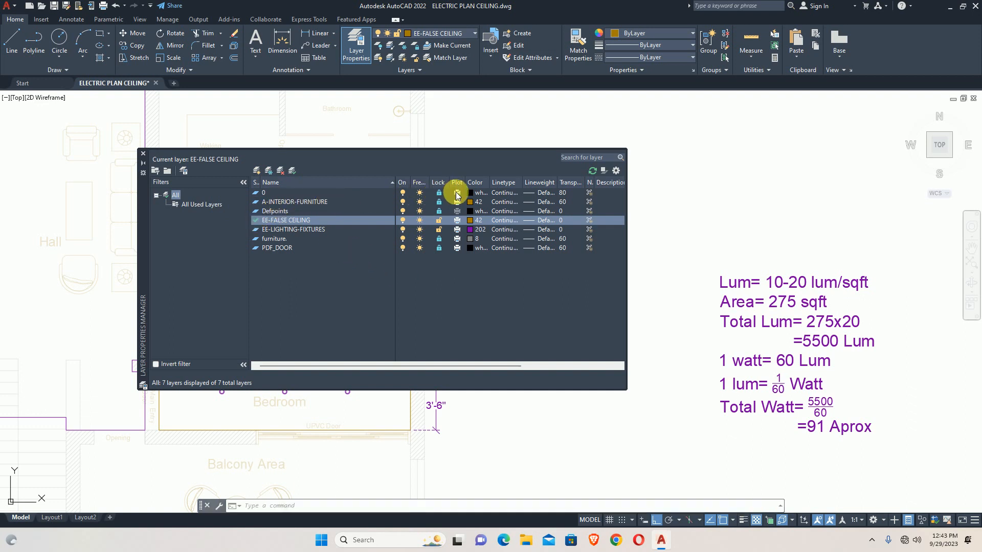
{"action": "left_click", "coordinate": [471, 204]}
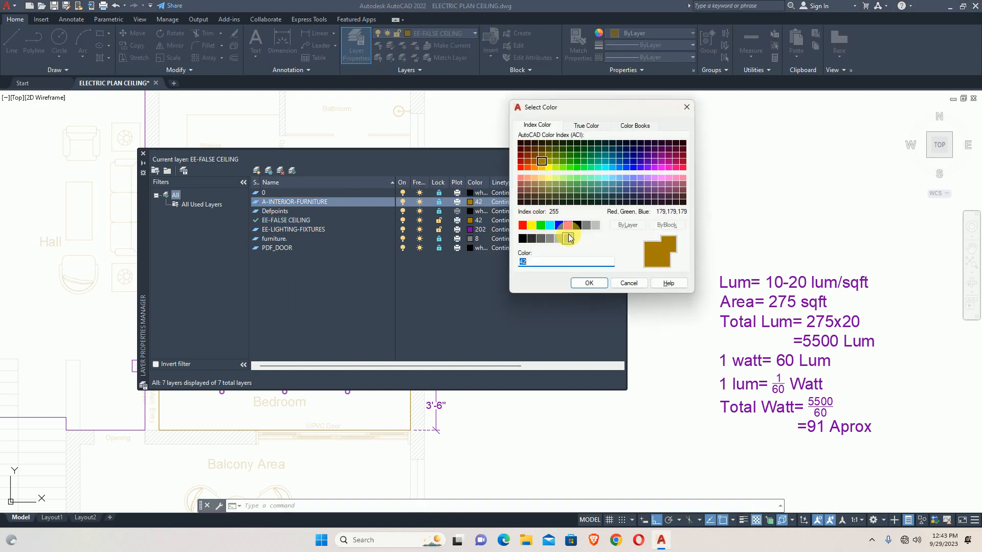
{"action": "left_click", "coordinate": [550, 238]}
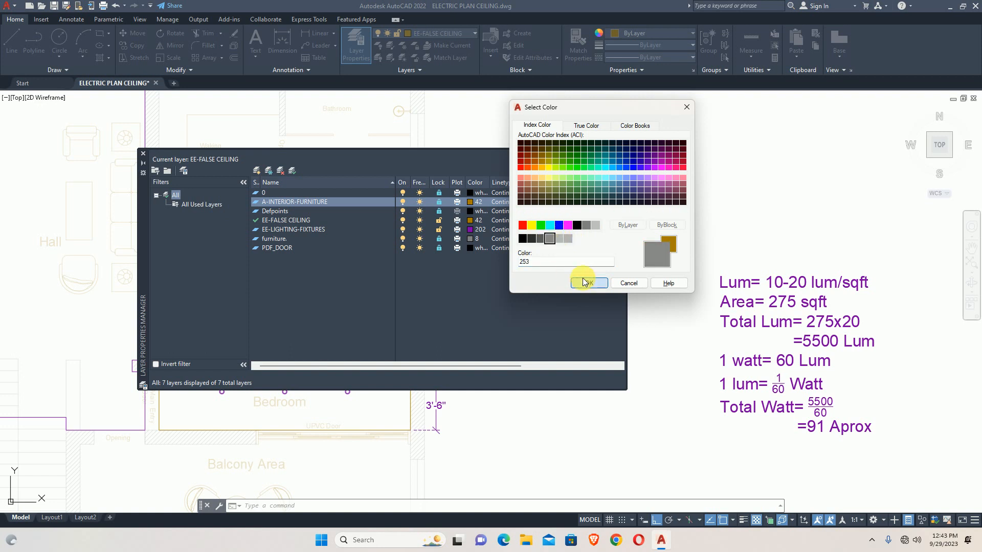
{"action": "left_click", "coordinate": [586, 283]}
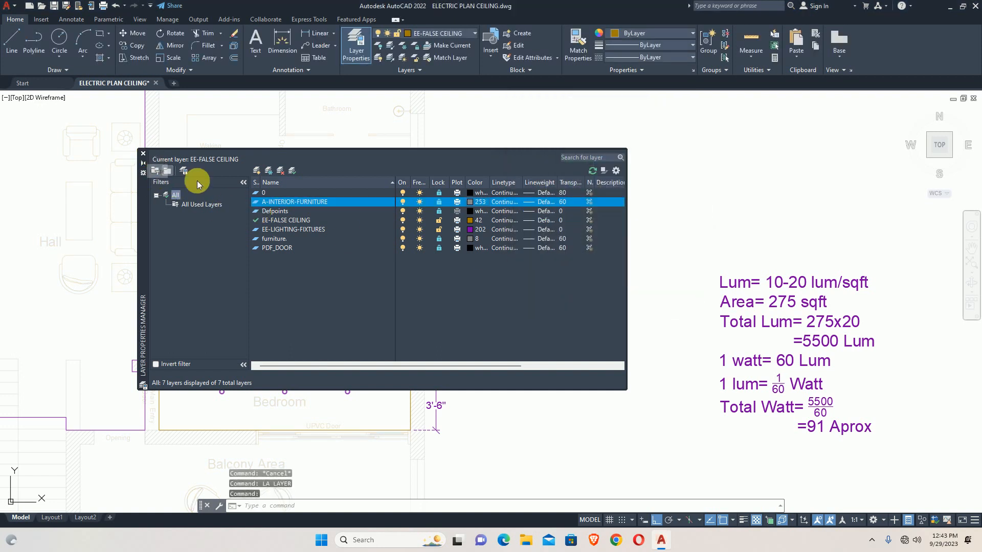
{"action": "left_click", "coordinate": [143, 154]}
Try to hatch the bedroom's false ceiling with ANSI31 at scale 1, selecting the outer and inner rectangles as boundary objects
{"action": "scroll", "coordinate": [241, 234], "scroll_direction": "up", "scroll_amount": 3}
{"action": "middle_click_drag", "start_coordinate": [241, 234], "coordinate": [317, 208]}
{"action": "scroll", "coordinate": [355, 193], "scroll_direction": "down", "scroll_amount": 2}
{"action": "middle_click_drag", "start_coordinate": [355, 260], "coordinate": [347, 255]}
{"action": "type", "text": "H"}
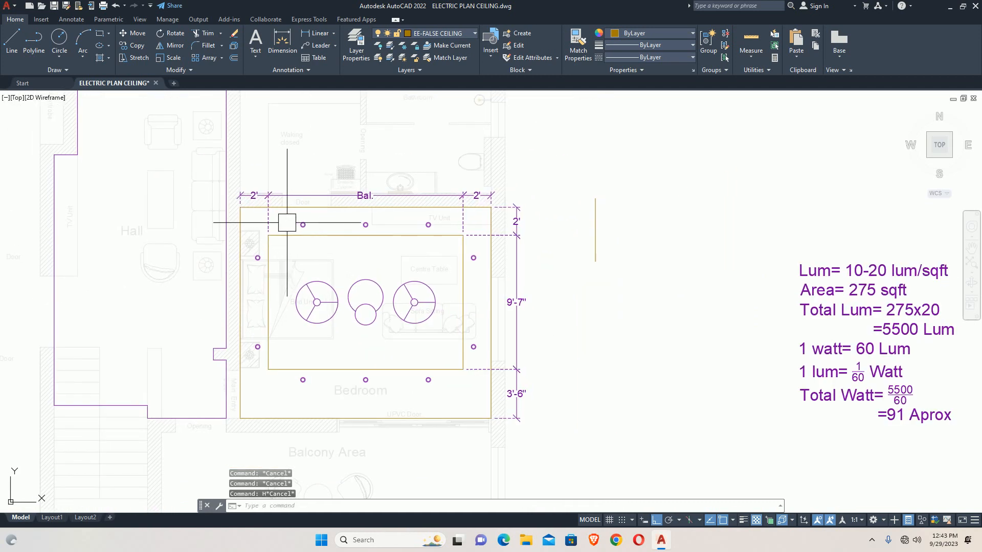
{"action": "type", "text": "H"}
{"action": "key", "text": "Return"}
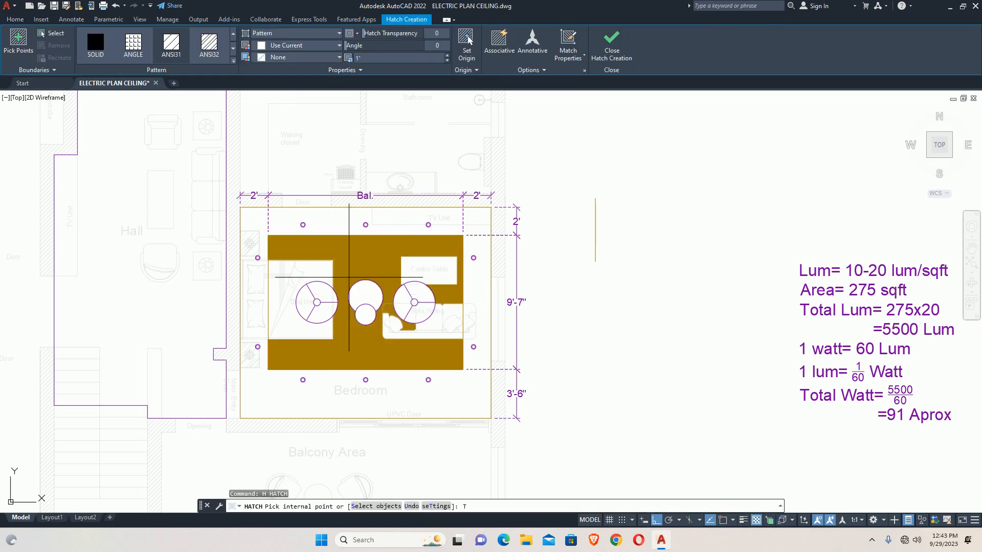
{"action": "type", "text": "T"}
{"action": "key", "text": "Return"}
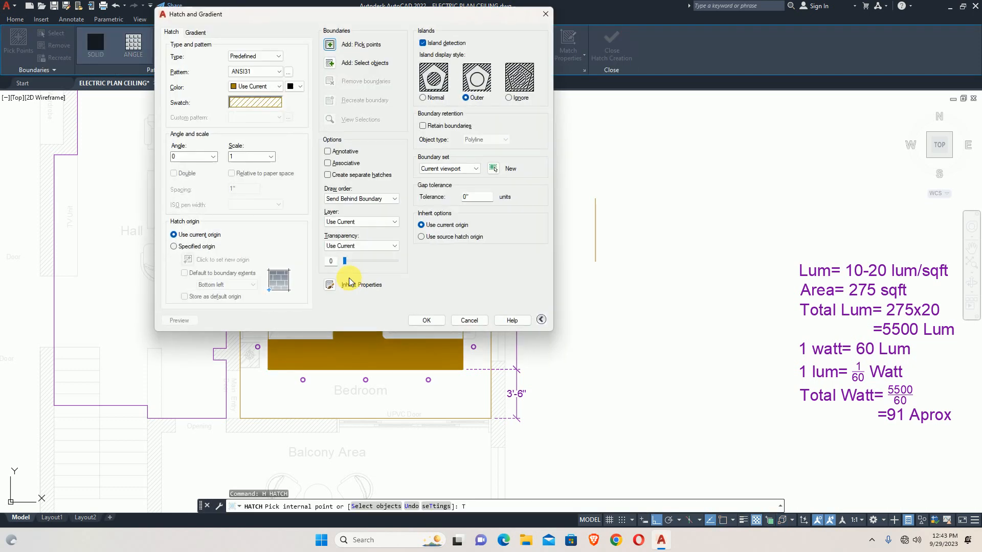
{"action": "left_click", "coordinate": [331, 63]}
{"action": "scroll", "coordinate": [329, 210], "scroll_direction": "up", "scroll_amount": 4}
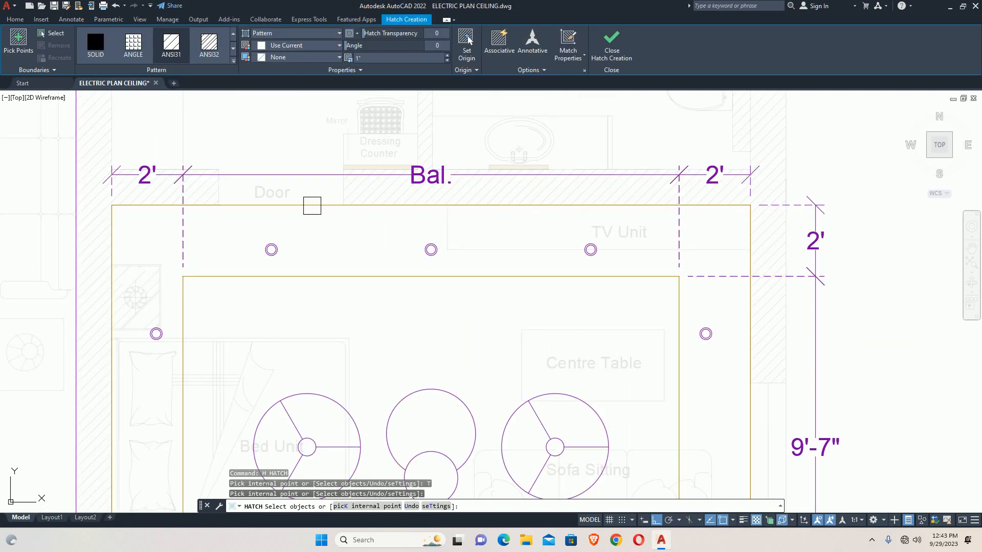
{"action": "left_click", "coordinate": [312, 205]}
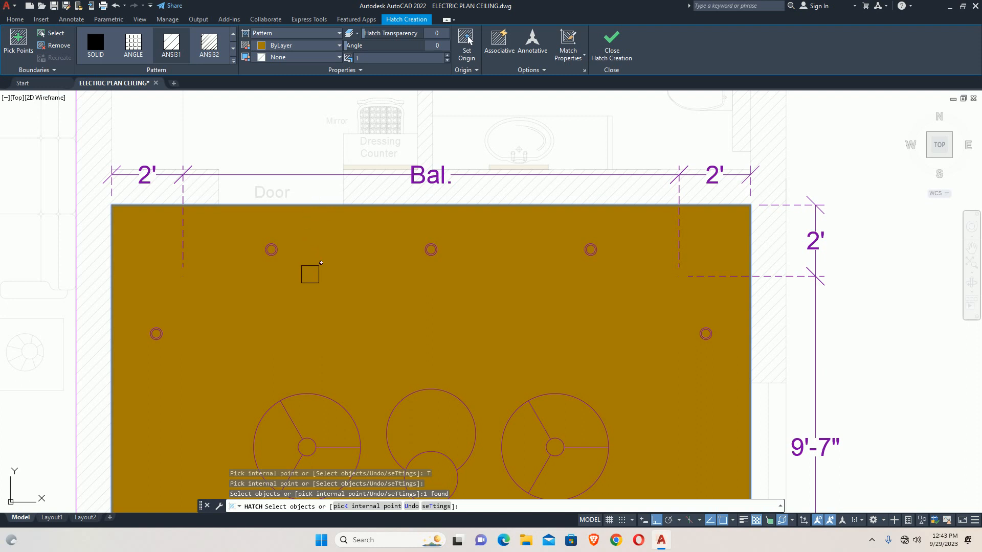
{"action": "scroll", "coordinate": [316, 301], "scroll_direction": "up", "scroll_amount": 4}
{"action": "scroll", "coordinate": [318, 296], "scroll_direction": "down", "scroll_amount": 2}
{"action": "left_click", "coordinate": [320, 287]}
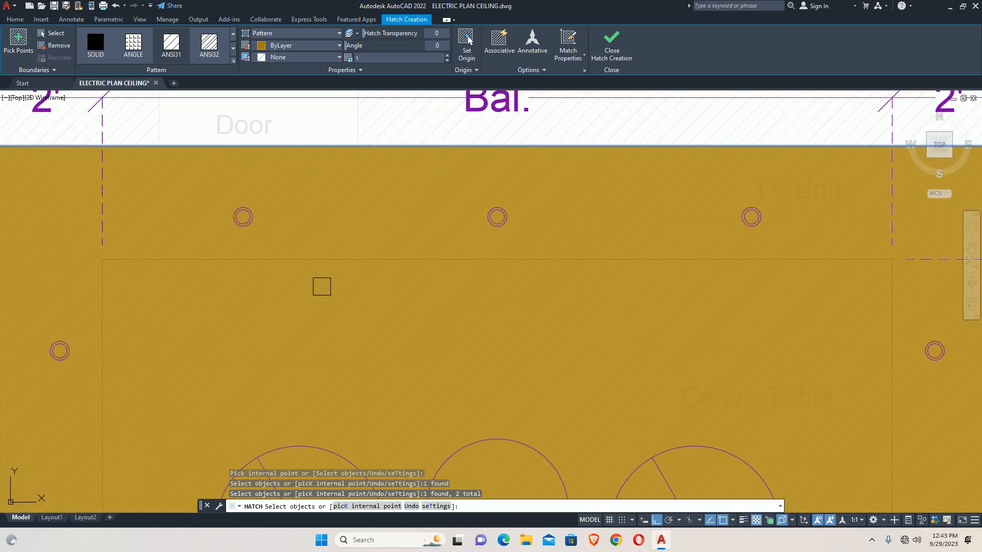
End the Hatch command and erase the hatch covering the bedroom ceiling
{"action": "scroll", "coordinate": [316, 254], "scroll_direction": "down", "scroll_amount": 4}
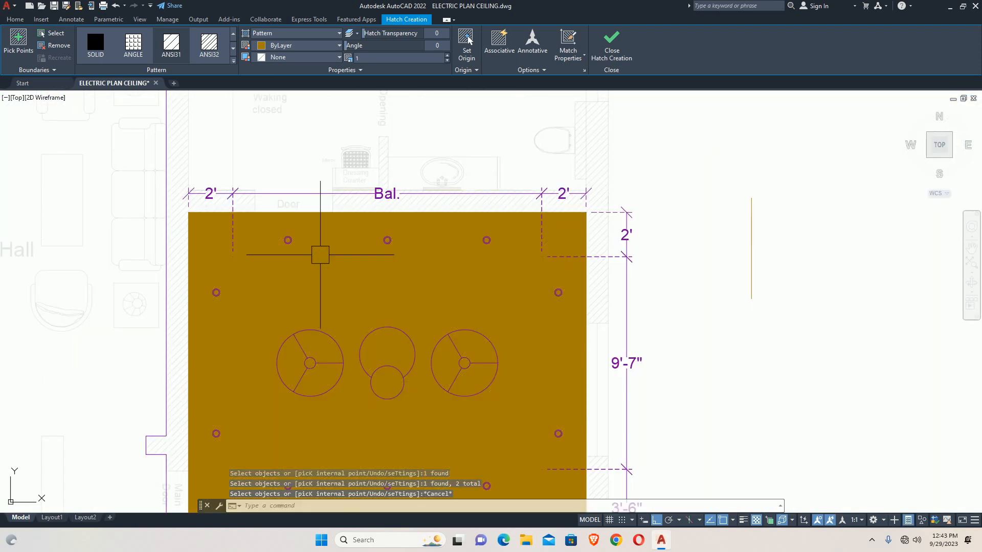
{"action": "key", "text": "Escape"}
{"action": "key", "text": "Escape"}
{"action": "left_click", "coordinate": [327, 267]}
{"action": "key", "text": "Delete"}
{"action": "middle_click_drag", "start_coordinate": [304, 265], "coordinate": [309, 268]}
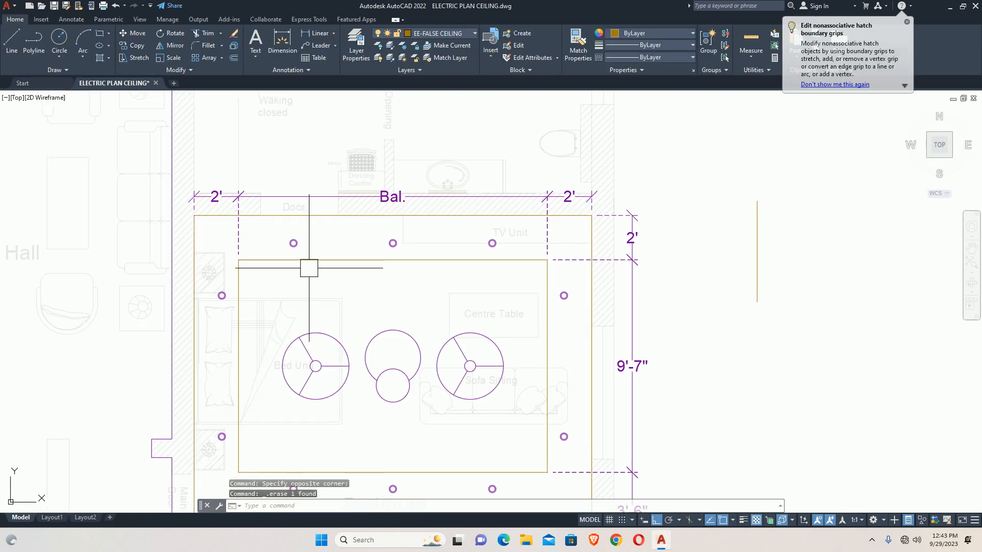
Start a new ANSI31 hatch and select the bedroom's outer ceiling rectangle as its boundary object
{"action": "type", "text": "h"}
{"action": "key", "text": "Return"}
{"action": "type", "text": "t"}
{"action": "key", "text": "Return"}
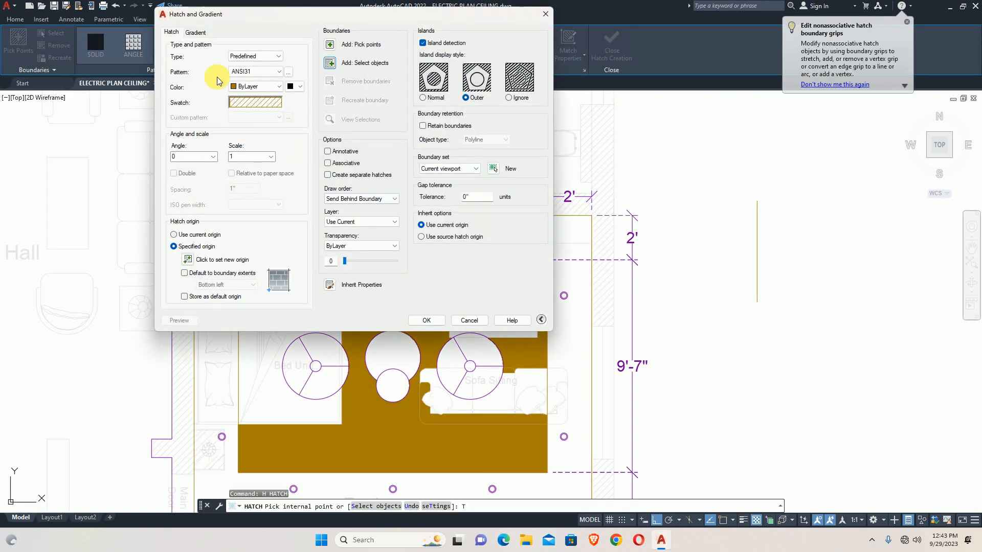
{"action": "left_click", "coordinate": [329, 62]}
{"action": "scroll", "coordinate": [338, 287], "scroll_direction": "up", "scroll_amount": 2}
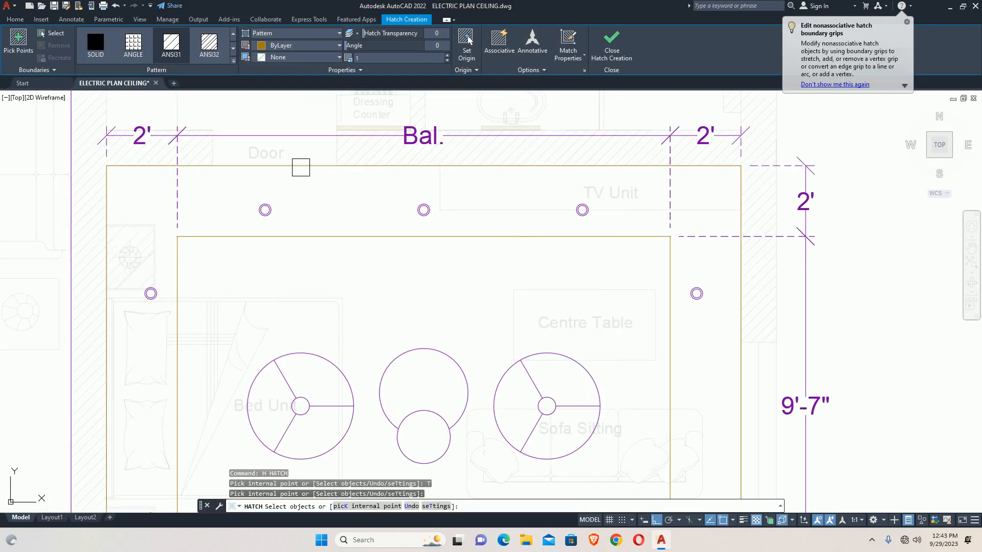
{"action": "left_click", "coordinate": [300, 166]}
{"action": "scroll", "coordinate": [342, 240], "scroll_direction": "down", "scroll_amount": 4}
{"action": "scroll", "coordinate": [347, 233], "scroll_direction": "up", "scroll_amount": 7}
{"action": "scroll", "coordinate": [337, 225], "scroll_direction": "down", "scroll_amount": 5}
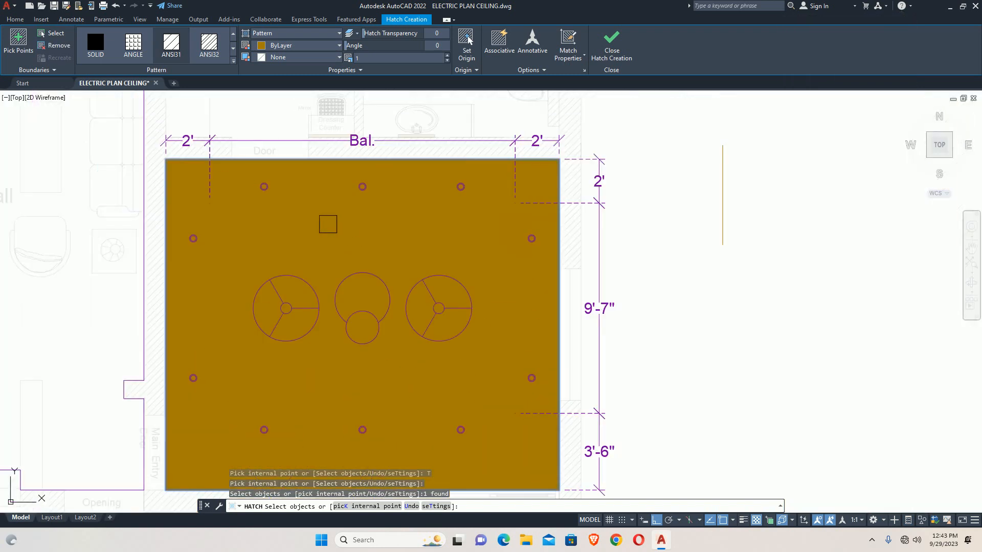
{"action": "middle_click_drag", "start_coordinate": [328, 224], "coordinate": [348, 262]}
Set the hatch scale to 10 in the hatch settings
{"action": "type", "text": "TR"}
{"action": "key", "text": "Return"}
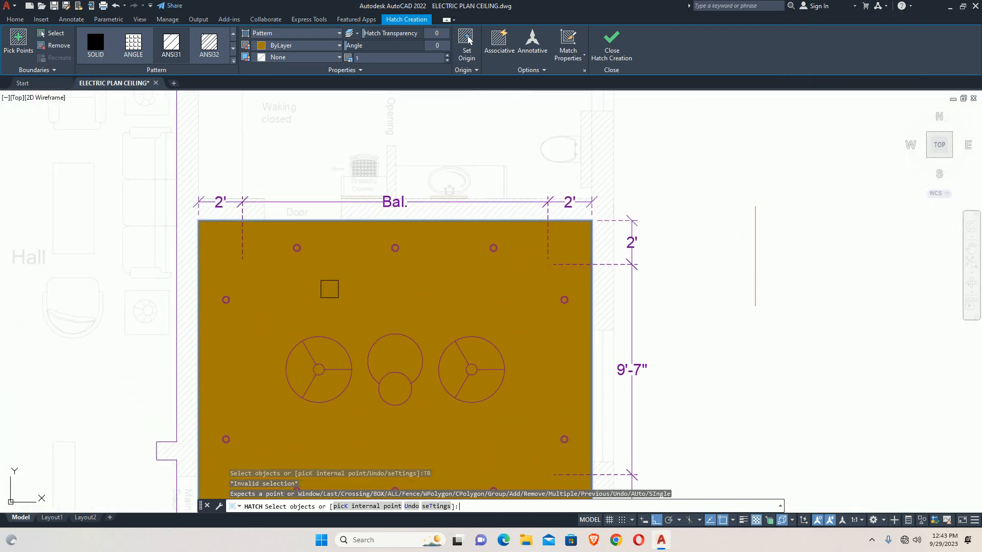
{"action": "key", "text": "Return"}
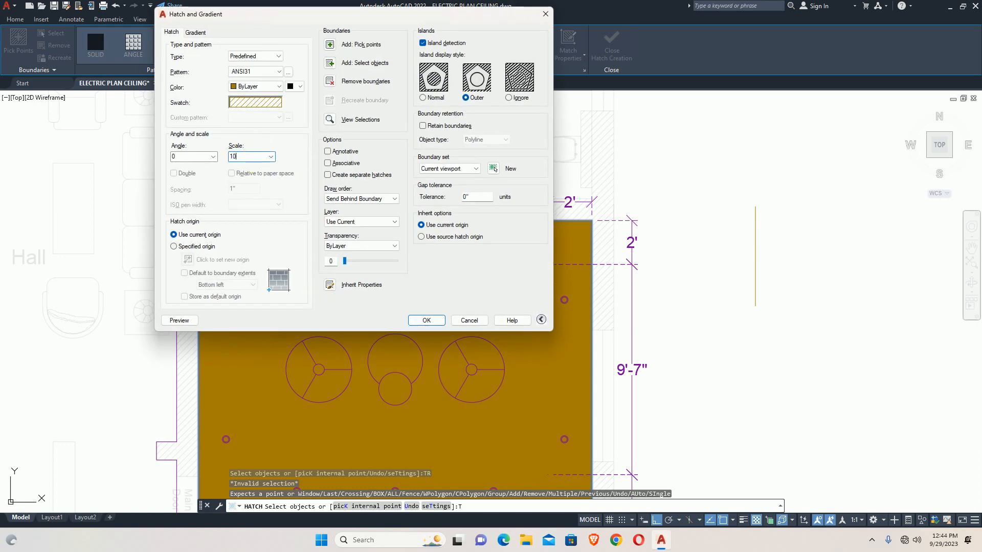
{"action": "key", "text": "Return"}
Add the inner ceiling rectangle as a boundary object and finish the hatch between the two rectangles
{"action": "scroll", "coordinate": [291, 249], "scroll_direction": "up", "scroll_amount": 6}
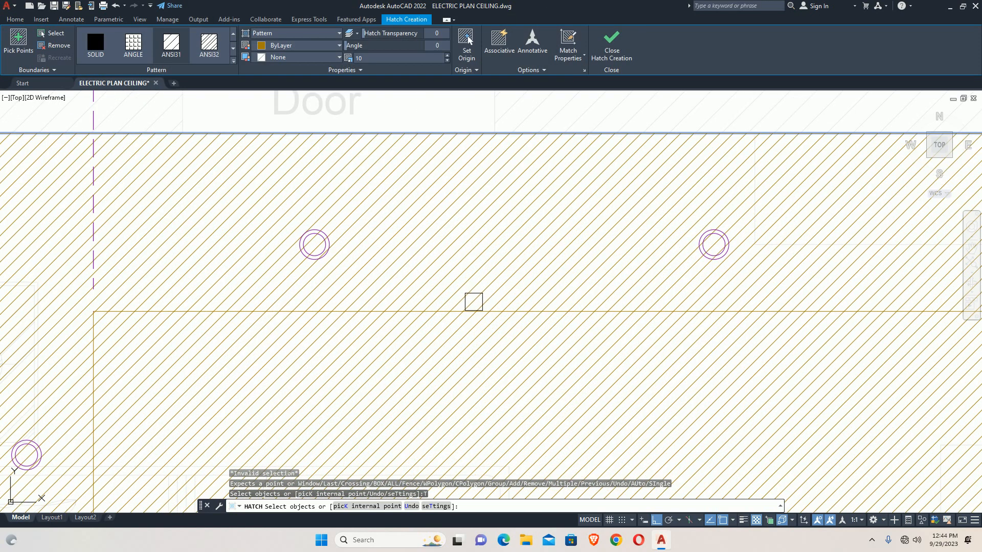
{"action": "scroll", "coordinate": [415, 293], "scroll_direction": "up", "scroll_amount": 8}
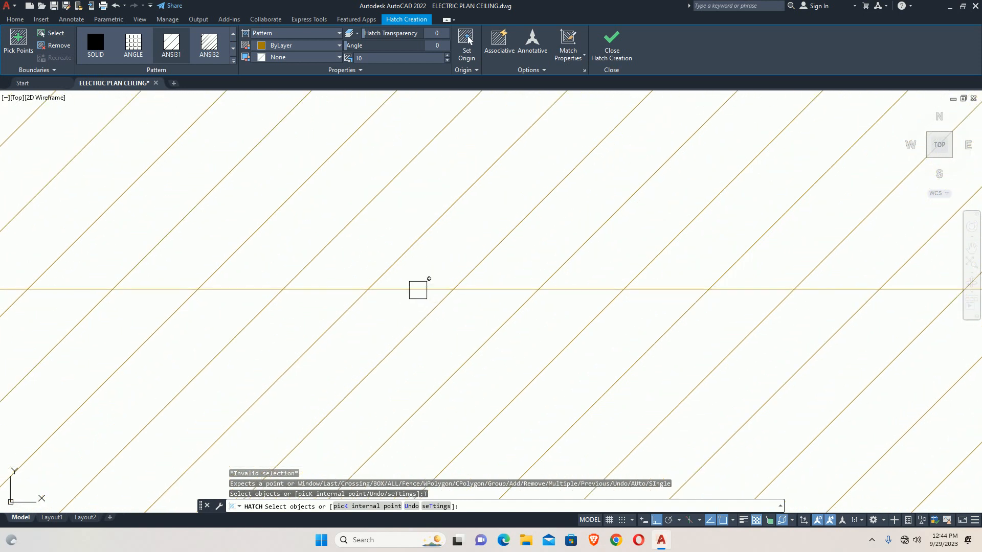
{"action": "left_click", "coordinate": [418, 290]}
{"action": "scroll", "coordinate": [417, 289], "scroll_direction": "down", "scroll_amount": 8}
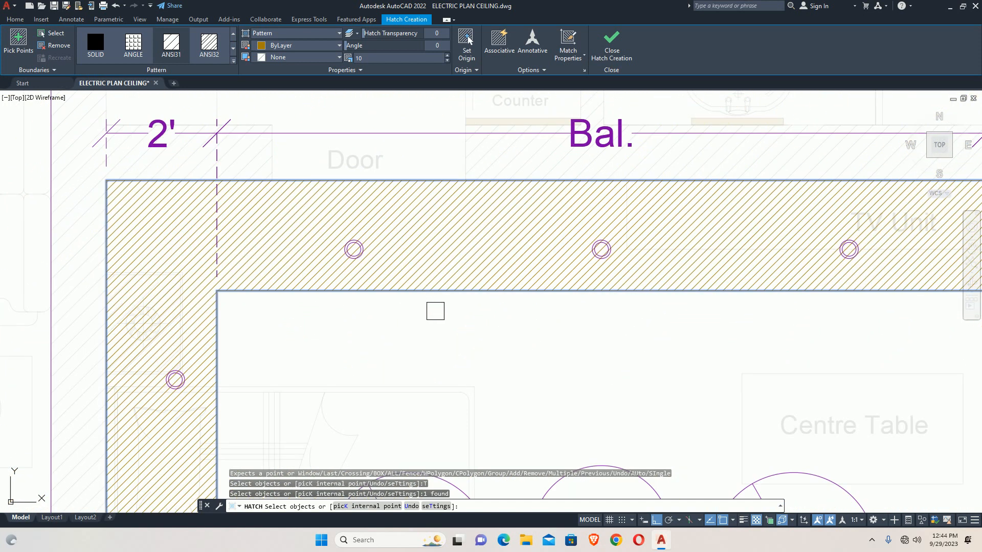
{"action": "scroll", "coordinate": [435, 310], "scroll_direction": "down", "scroll_amount": 4}
{"action": "mouse_move", "coordinate": [441, 313]}
{"action": "middle_mouse_down"}
{"action": "mouse_move", "coordinate": [346, 235]}
{"action": "mouse_move", "coordinate": [335, 204]}
{"action": "middle_mouse_up"}
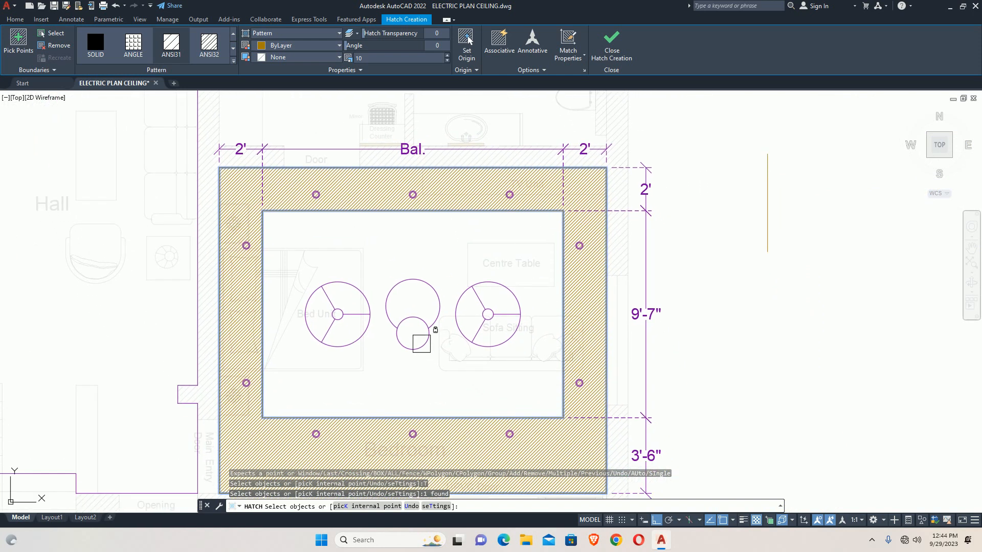
{"action": "key", "text": "Return"}
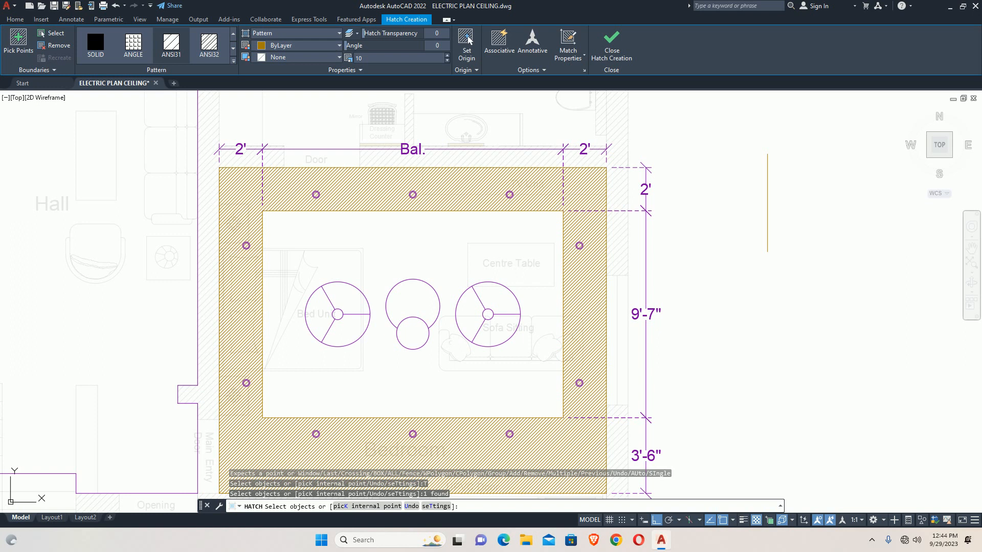
{"action": "key", "text": "Escape"}
Open the surface light block beside the bedroom's Centre Table in the Block Editor
{"action": "scroll", "coordinate": [401, 213], "scroll_direction": "down", "scroll_amount": 2}
{"action": "scroll", "coordinate": [322, 302], "scroll_direction": "up", "scroll_amount": 8}
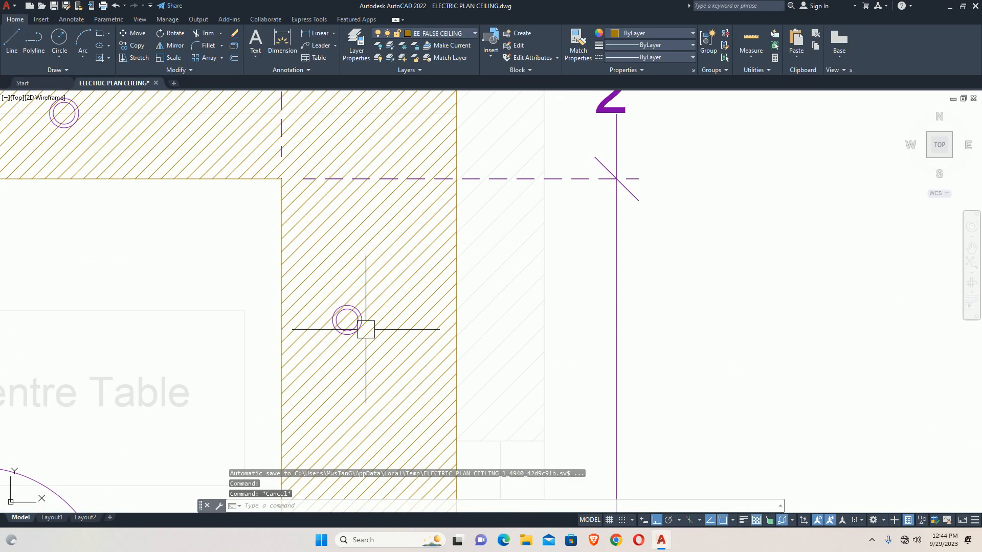
{"action": "scroll", "coordinate": [352, 319], "scroll_direction": "down", "scroll_amount": 4}
{"action": "middle_click_drag", "start_coordinate": [353, 320], "coordinate": [430, 281]}
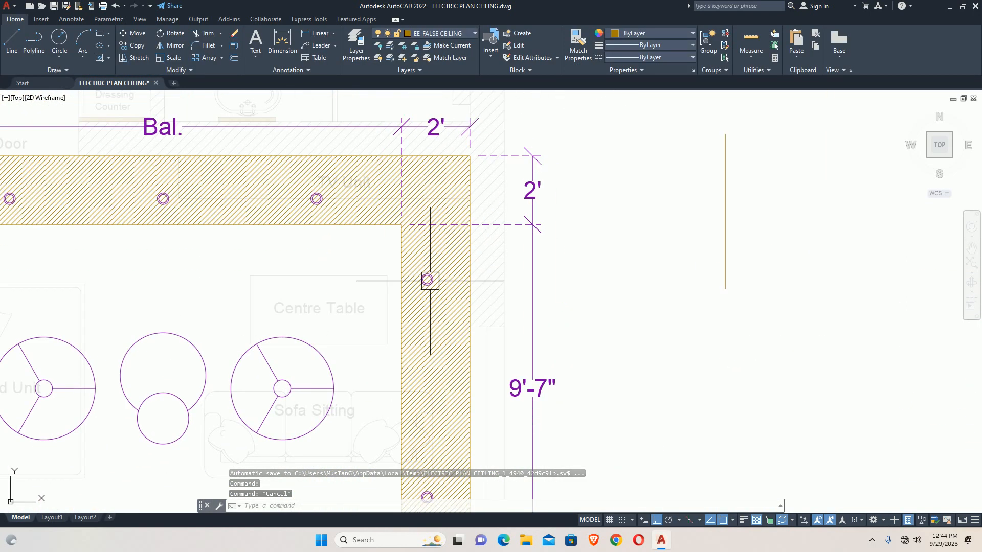
{"action": "scroll", "coordinate": [428, 279], "scroll_direction": "up", "scroll_amount": 8}
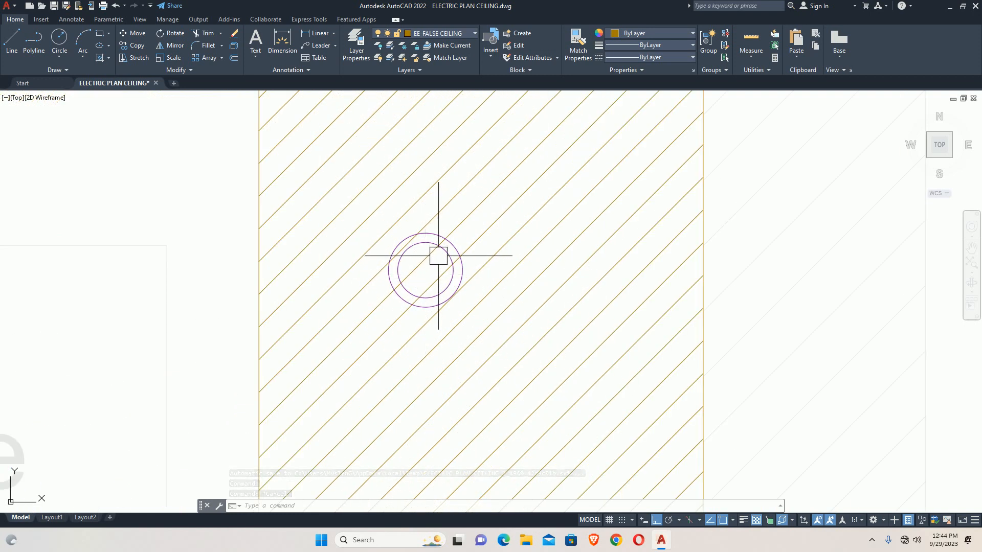
{"action": "left_click", "coordinate": [443, 243]}
{"action": "type", "text": "BE"}
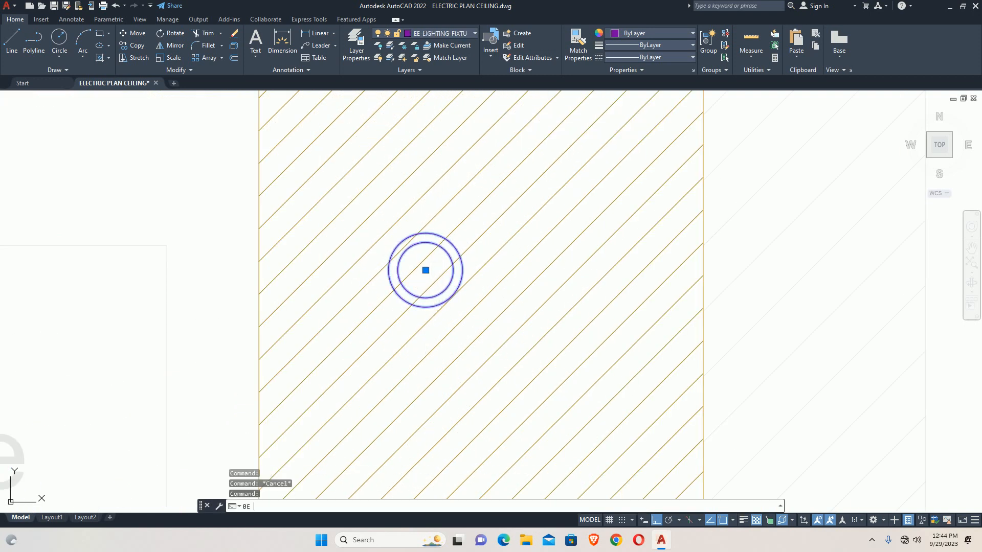
{"action": "key", "text": "Return"}
{"action": "left_click", "coordinate": [331, 248]}
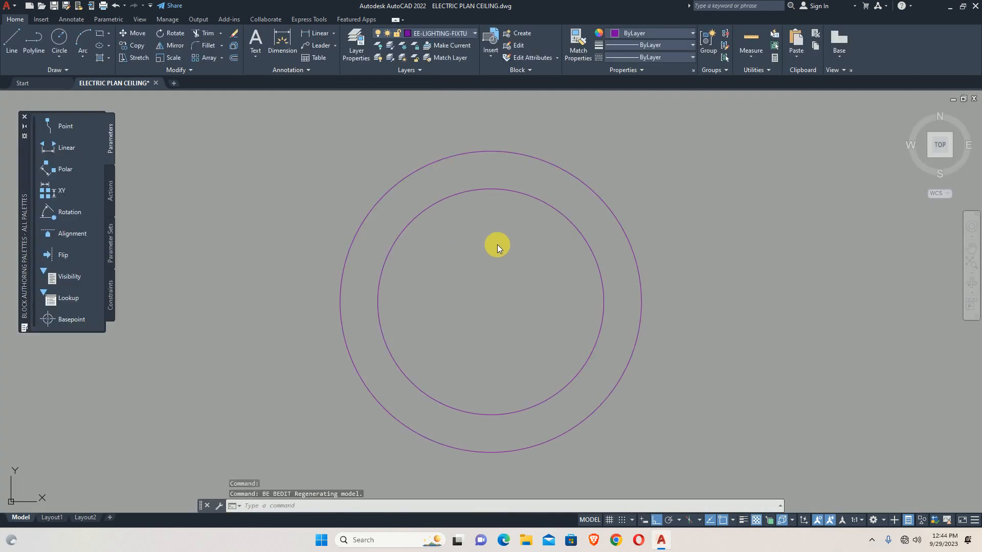
Hatch the light's inner circle with a SOLID fill in colour 199,200,202
{"action": "left_click", "coordinate": [550, 211]}
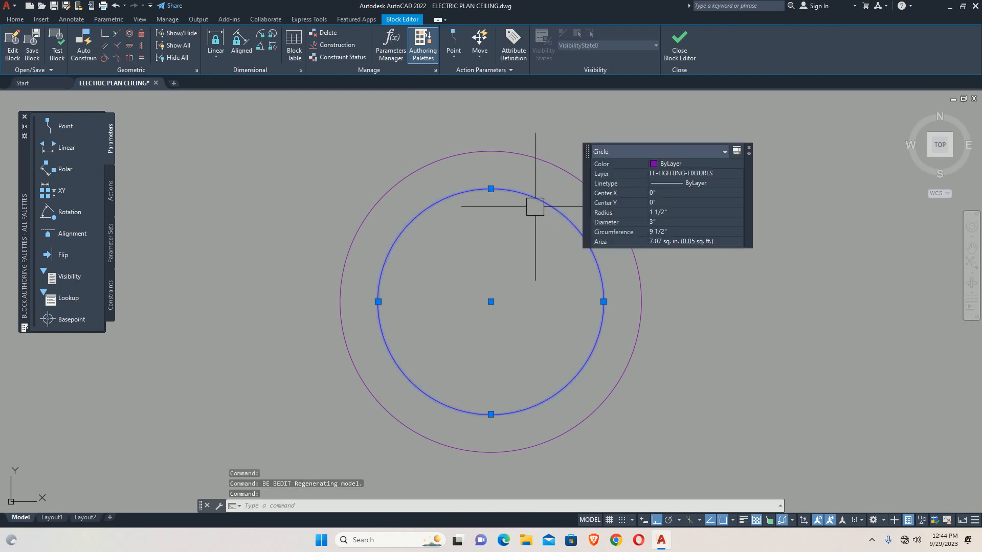
{"action": "key", "text": "Escape"}
{"action": "type", "text": "H"}
{"action": "key", "text": "Return"}
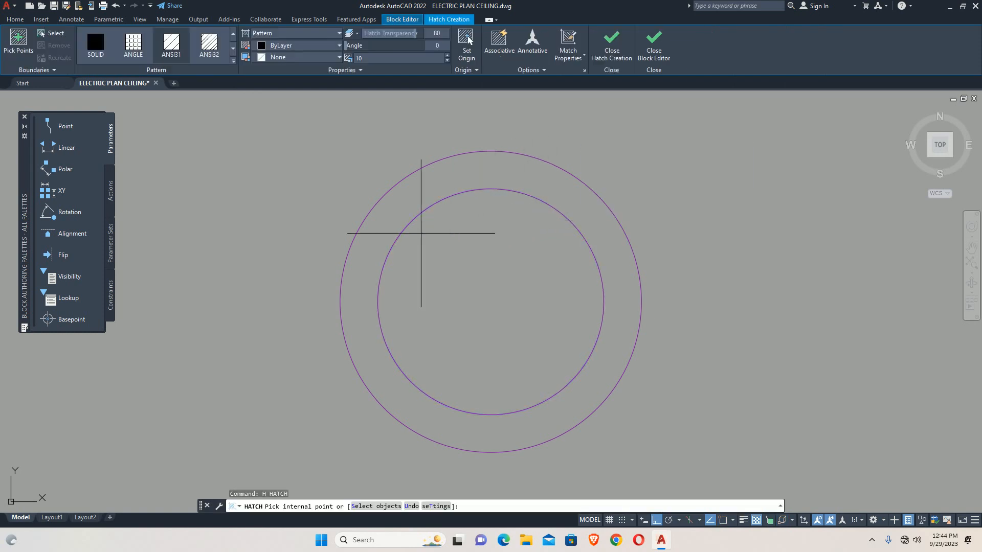
{"action": "left_click", "coordinate": [96, 43]}
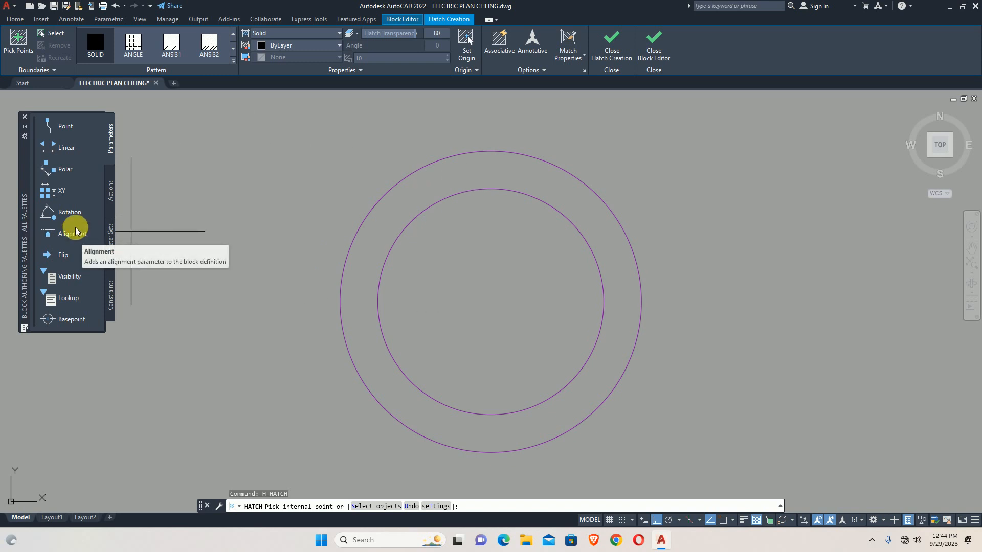
{"action": "left_click", "coordinate": [283, 46]}
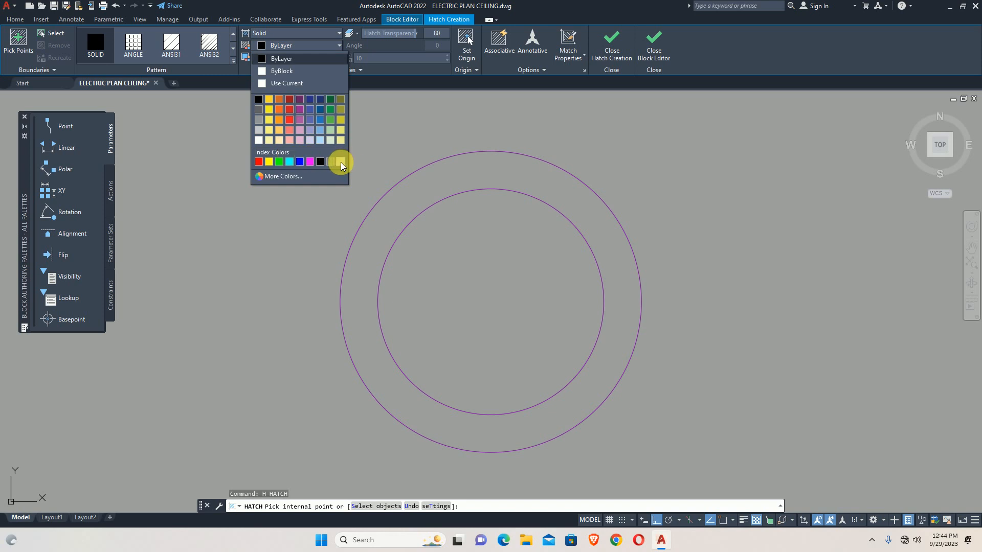
{"action": "left_click", "coordinate": [259, 130]}
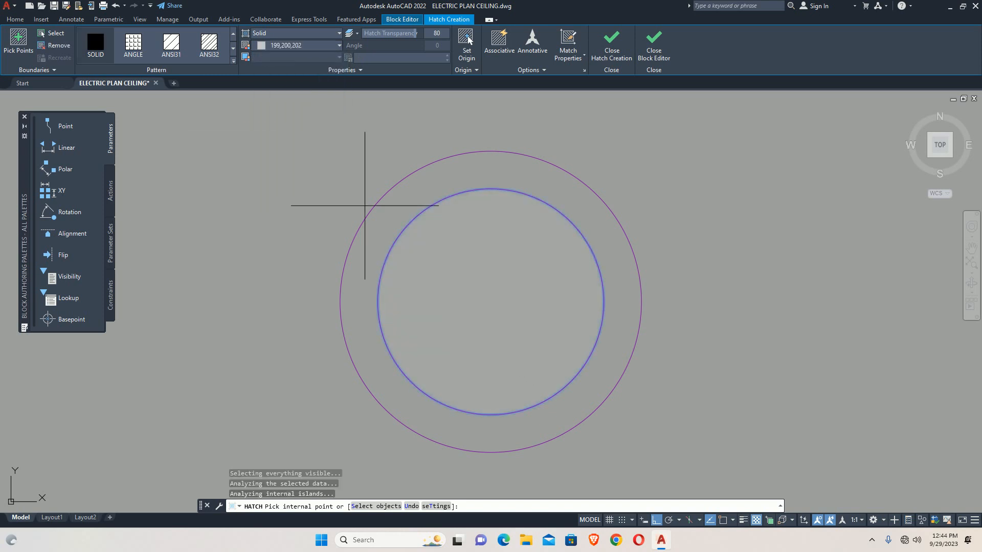
Try to change the solid fill to the true colour 254,249,230 in the hatch settings
{"action": "type", "text": "T"}
{"action": "key", "text": "Return"}
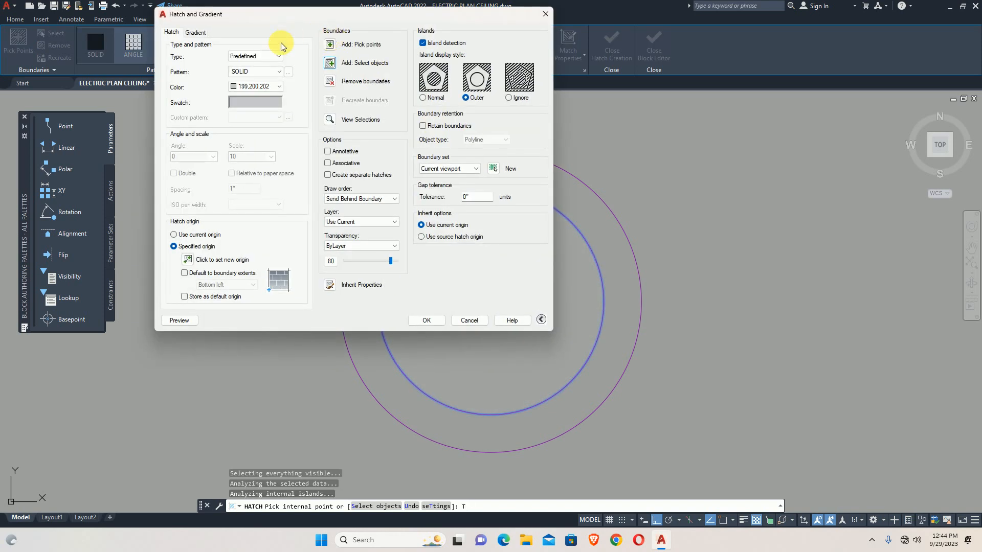
{"action": "left_click", "coordinate": [263, 87]}
{"action": "left_click", "coordinate": [251, 188]}
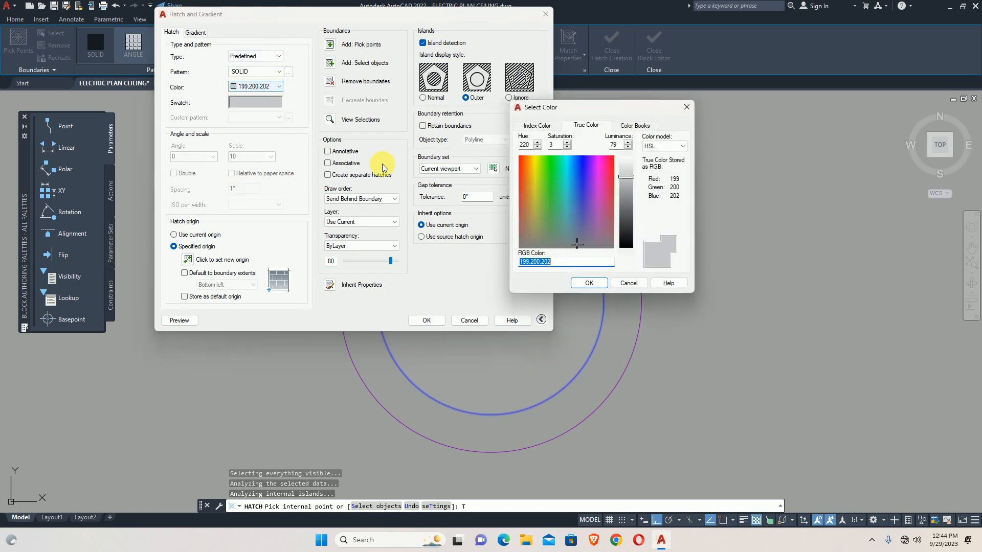
{"action": "left_click_drag", "start_coordinate": [537, 197], "coordinate": [530, 160]}
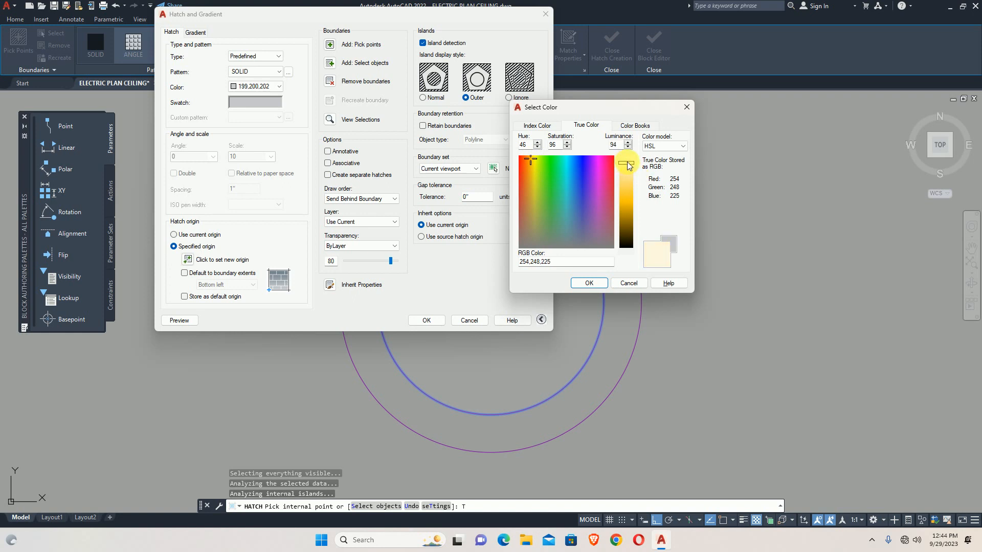
{"action": "left_click", "coordinate": [588, 283]}
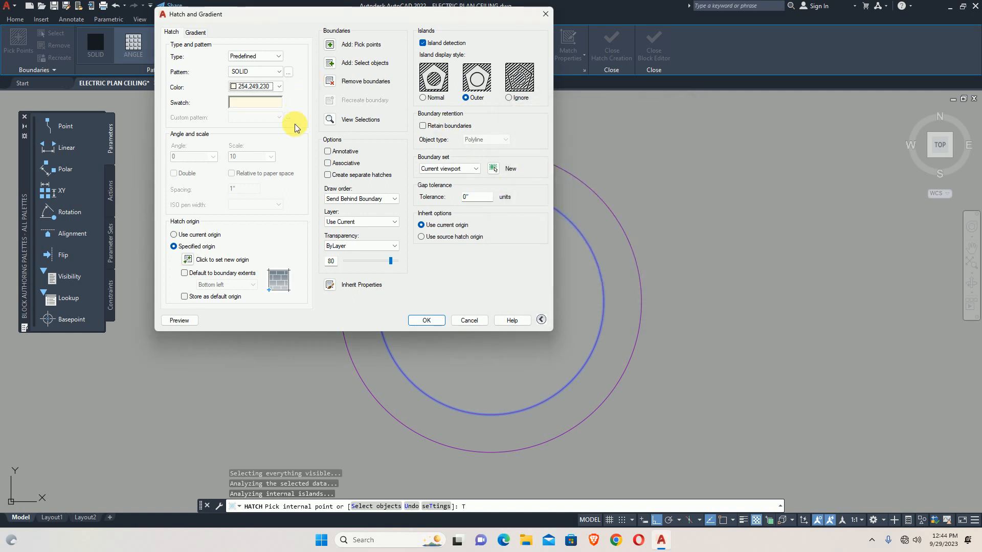
{"action": "left_click", "coordinate": [428, 320]}
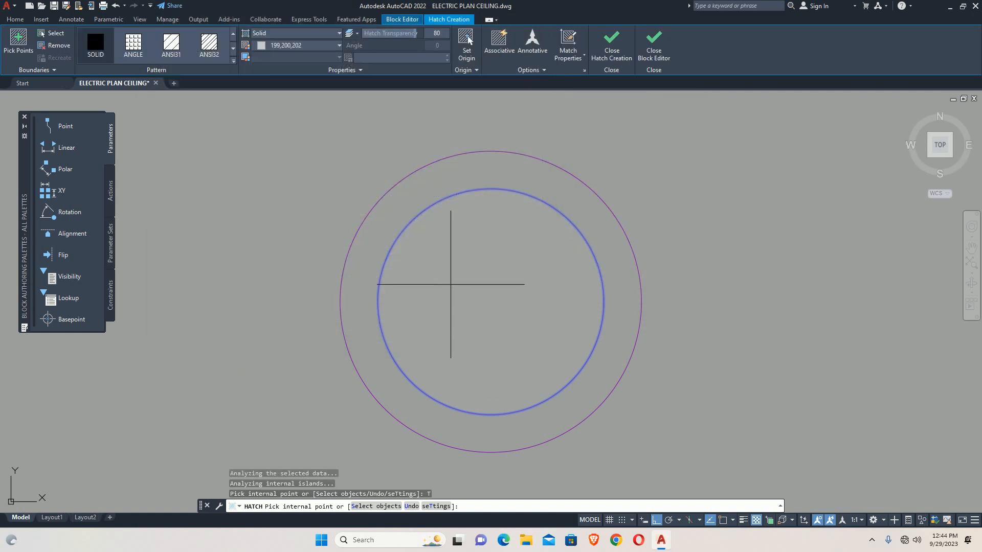
Finish the solid hatch, close the Block Editor and save the changes to the light block
{"action": "left_click", "coordinate": [477, 280]}
{"action": "key", "text": "Return"}
{"action": "left_click", "coordinate": [679, 45]}
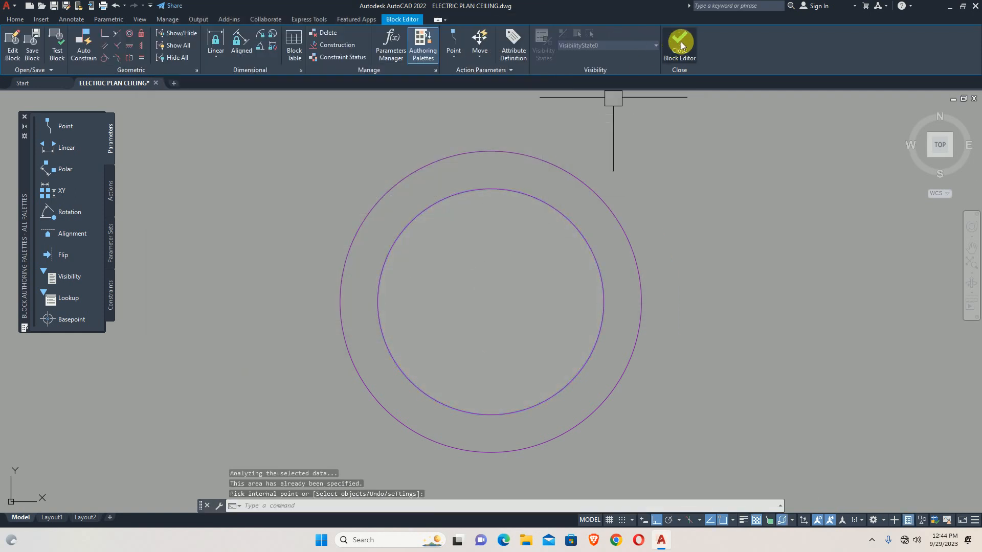
{"action": "left_click", "coordinate": [463, 240]}
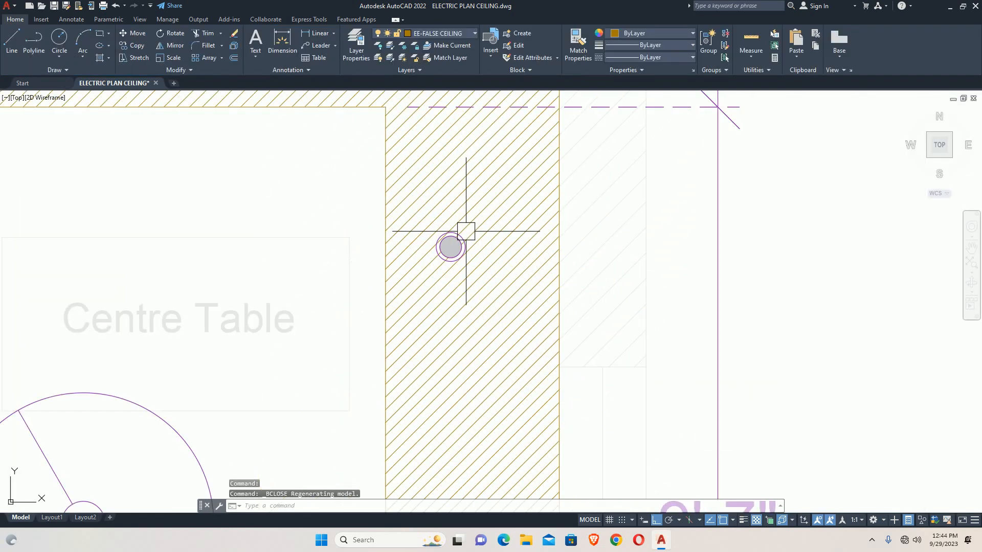
Try to edit the light's solid fill directly in the drawing with the Hatch Edit command
{"action": "scroll", "coordinate": [464, 231], "scroll_direction": "down", "scroll_amount": 6}
{"action": "scroll", "coordinate": [463, 231], "scroll_direction": "up", "scroll_amount": 10}
{"action": "scroll", "coordinate": [455, 241], "scroll_direction": "up", "scroll_amount": 4}
{"action": "left_click", "coordinate": [422, 267]}
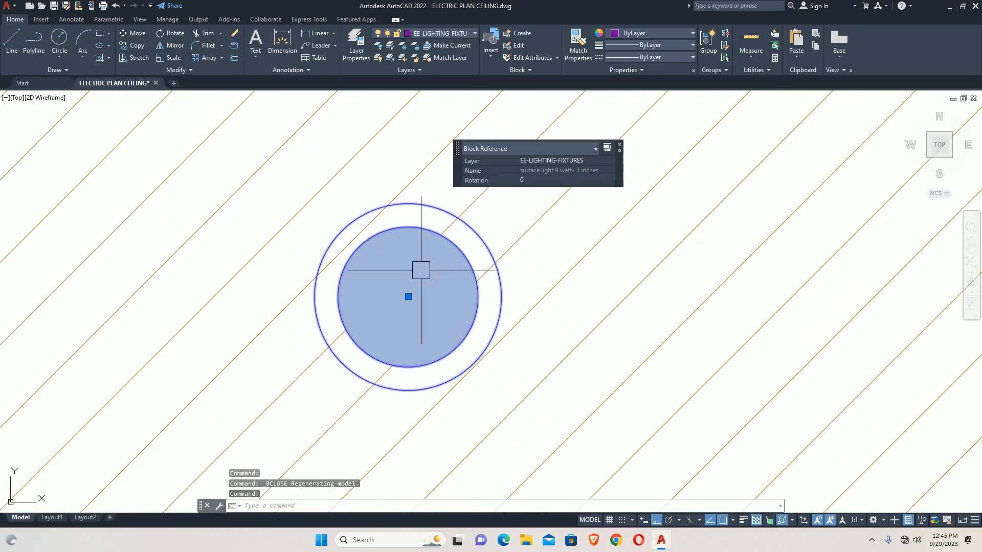
{"action": "type", "text": "HE"}
{"action": "key", "text": "Return"}
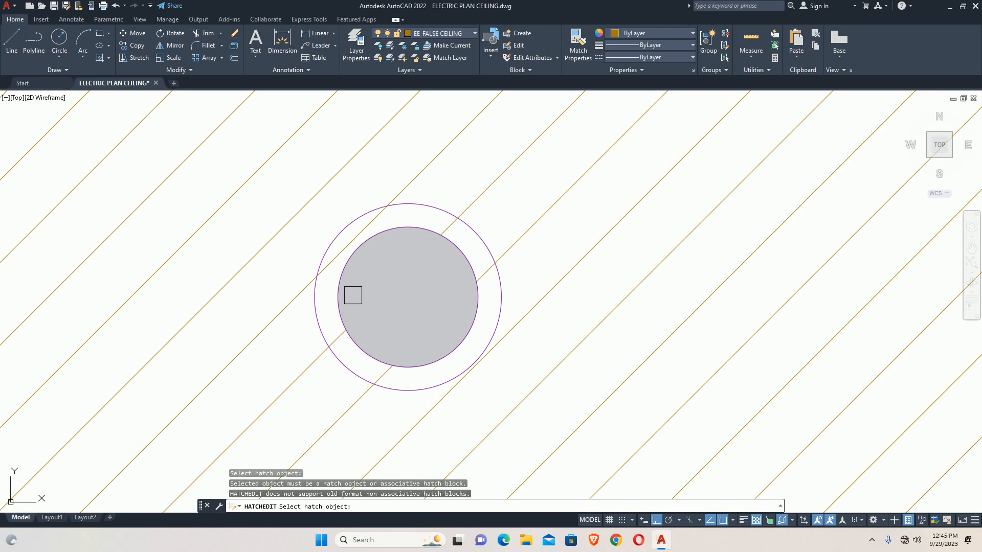
{"action": "key", "text": "Escape"}
{"action": "key", "text": "Escape"}
{"action": "type", "text": "BE"}
{"action": "key", "text": "Return"}
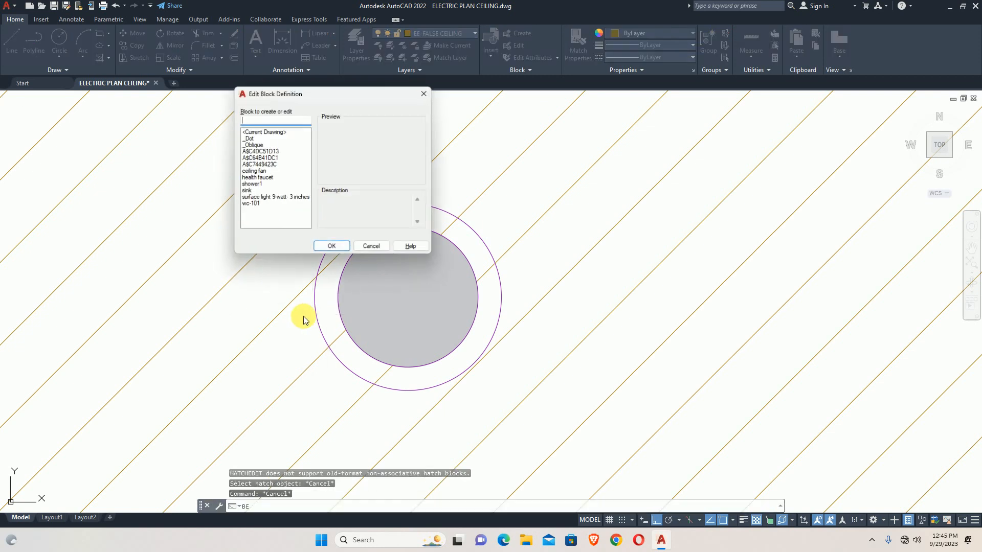
{"action": "key", "text": "Escape"}
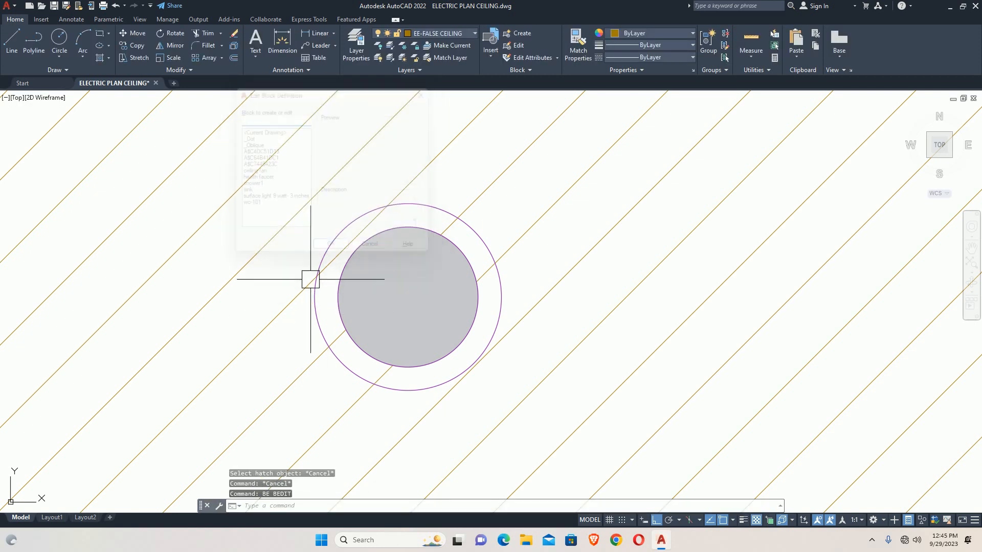
Reopen the block "surface light 9 watt- 3 inches" in the Block Editor from the filled light
{"action": "left_click", "coordinate": [318, 300]}
{"action": "type", "text": "BE"}
{"action": "key", "text": "Return"}
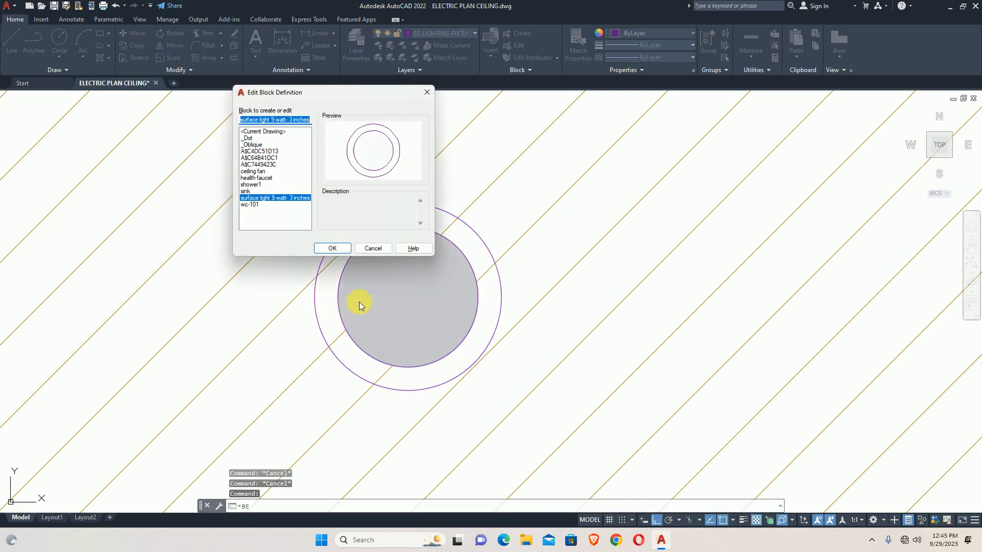
{"action": "left_click", "coordinate": [328, 247]}
Try to edit the inner circle's solid fill with Hatch Edit inside the Block Editor
{"action": "left_click", "coordinate": [450, 274]}
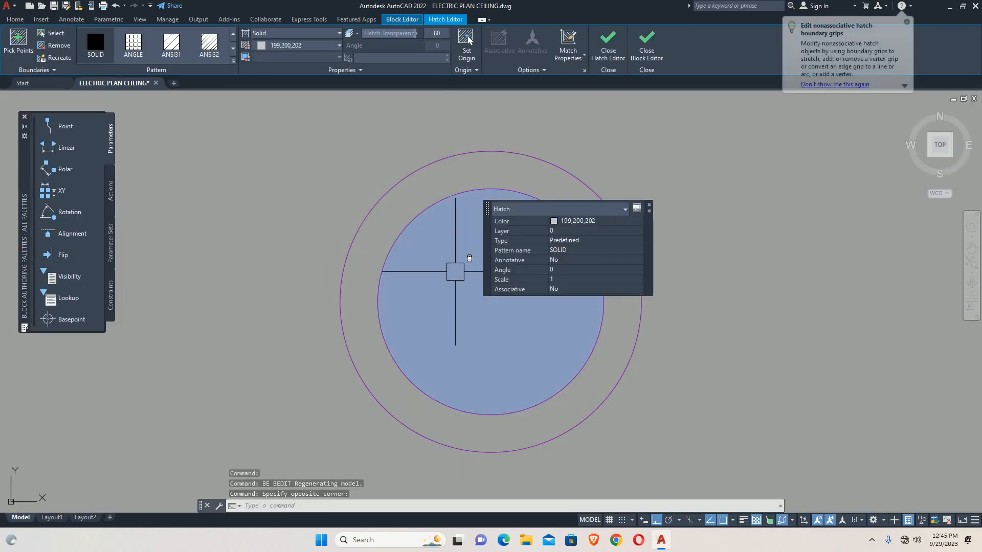
{"action": "type", "text": "HE"}
{"action": "key", "text": "Return"}
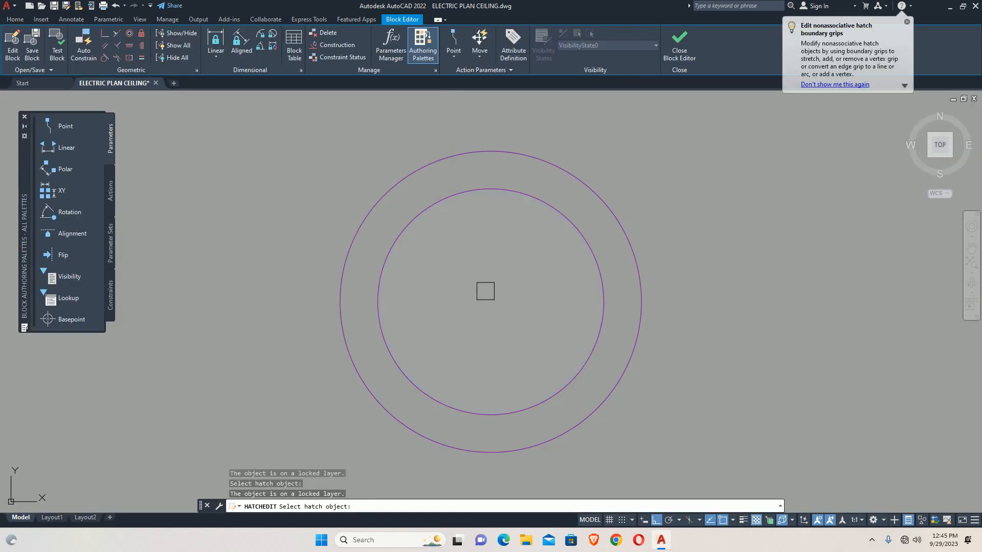
{"action": "key", "text": "Escape"}
{"action": "key", "text": "Escape"}
Unlock layer 0 in the layer properties so the light's solid fill can be edited
{"action": "left_click", "coordinate": [476, 271]}
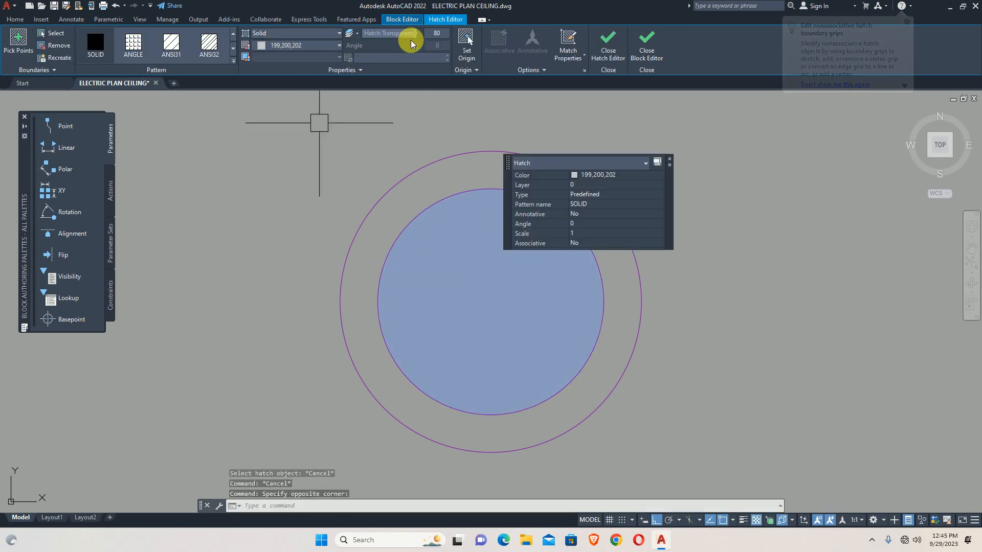
{"action": "key", "text": "Escape"}
{"action": "type", "text": "la"}
{"action": "key", "text": "Return"}
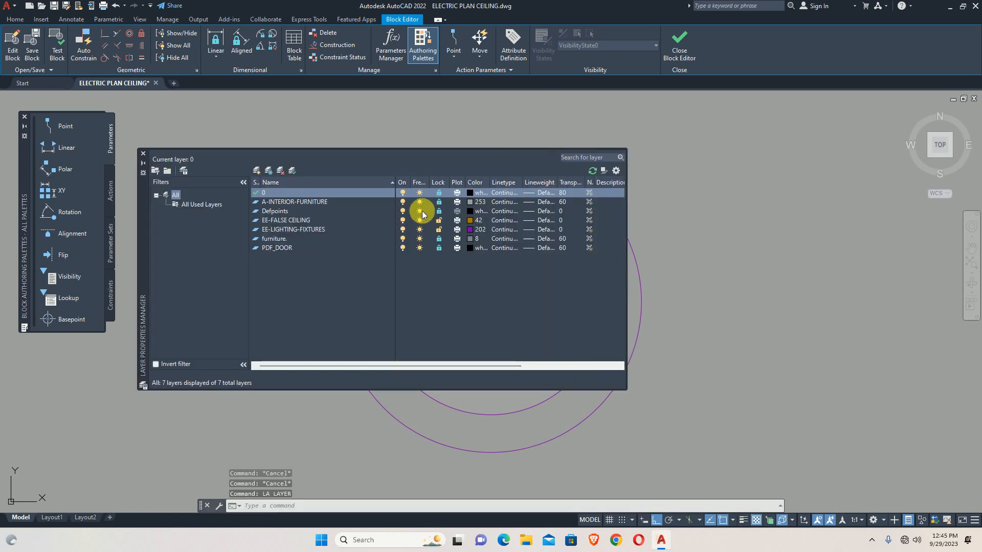
{"action": "left_click", "coordinate": [439, 192]}
{"action": "left_click", "coordinate": [143, 153]}
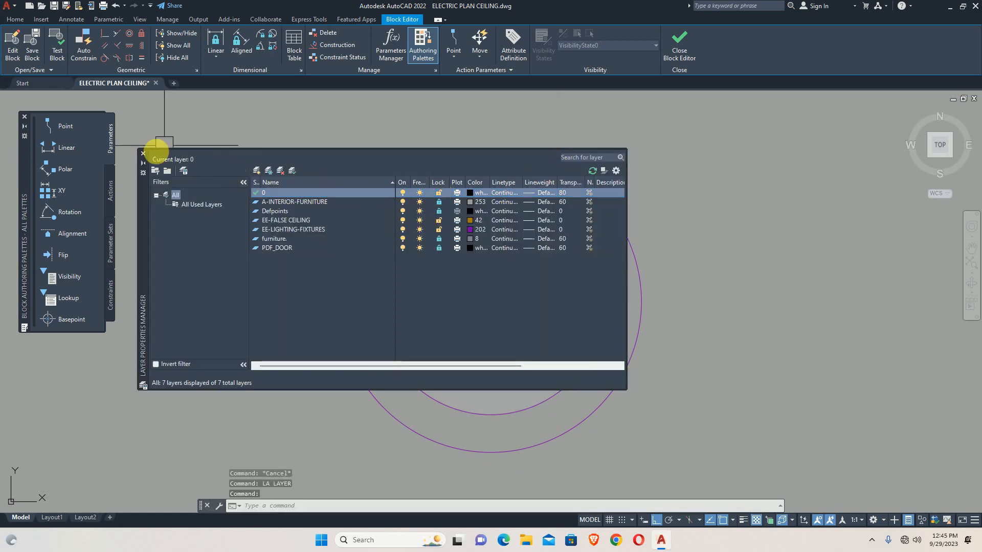
Recolour the inner circle's solid fill to the pale yellow true colour 254,253,225 with Hatch Edit
{"action": "left_click", "coordinate": [476, 295]}
{"action": "type", "text": "HE"}
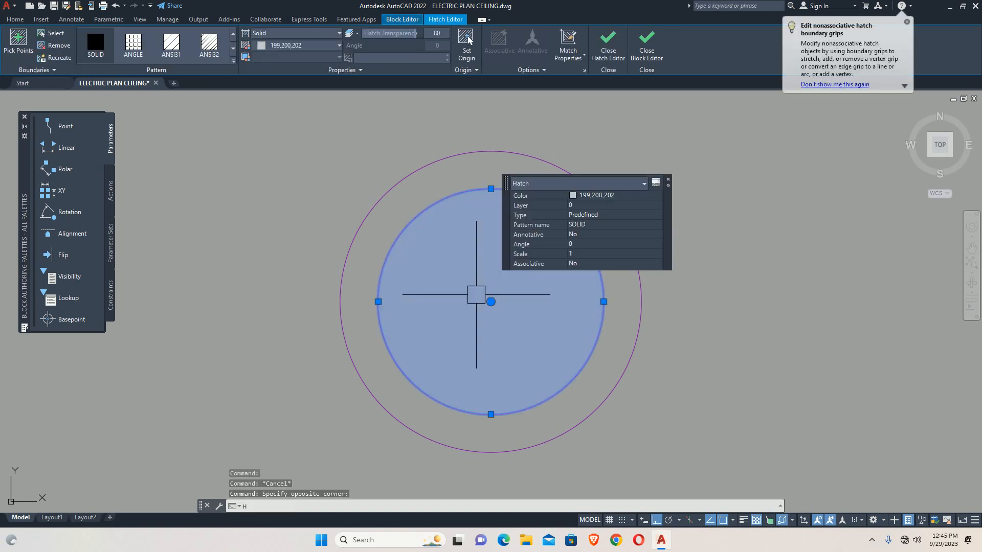
{"action": "key", "text": "Return"}
{"action": "left_click", "coordinate": [265, 90]}
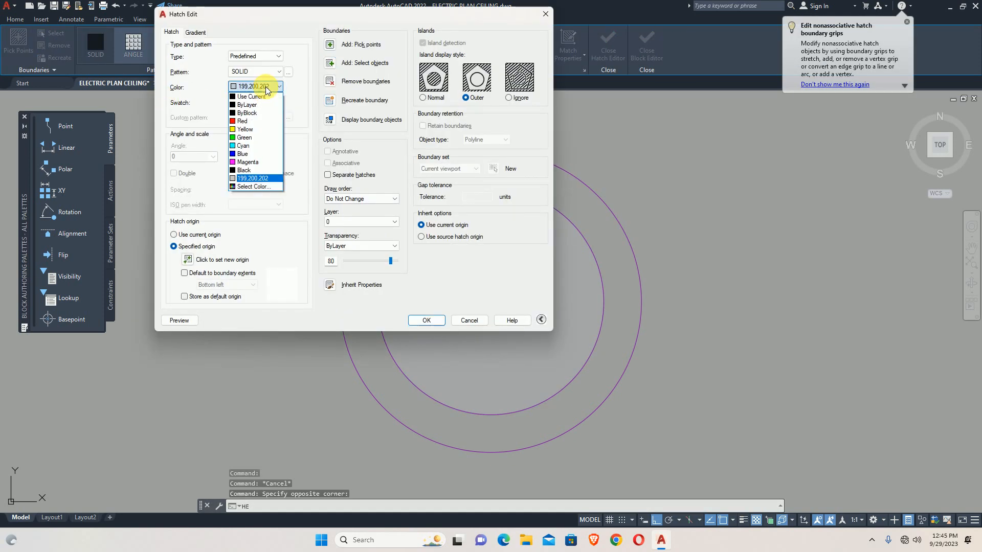
{"action": "left_click", "coordinate": [255, 186]}
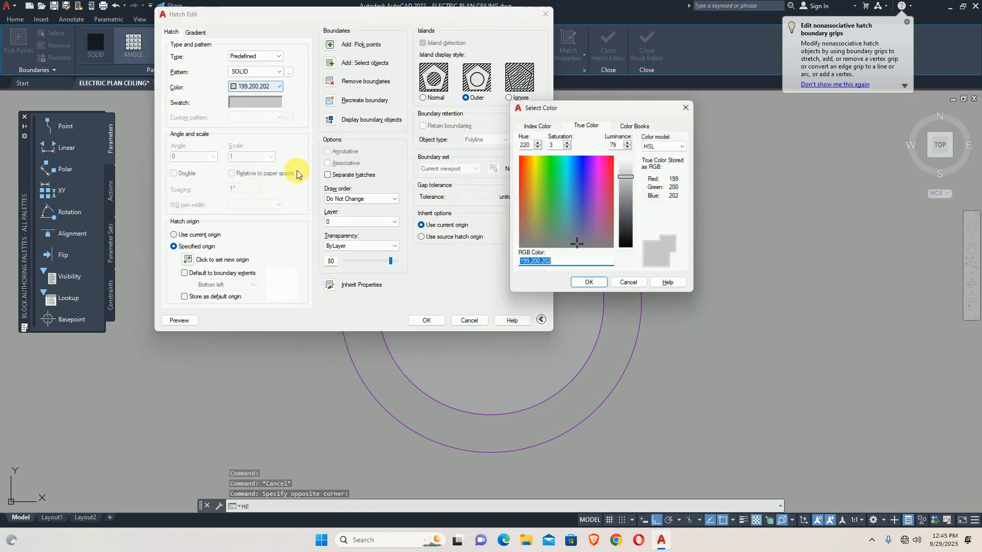
{"action": "left_click", "coordinate": [540, 167]}
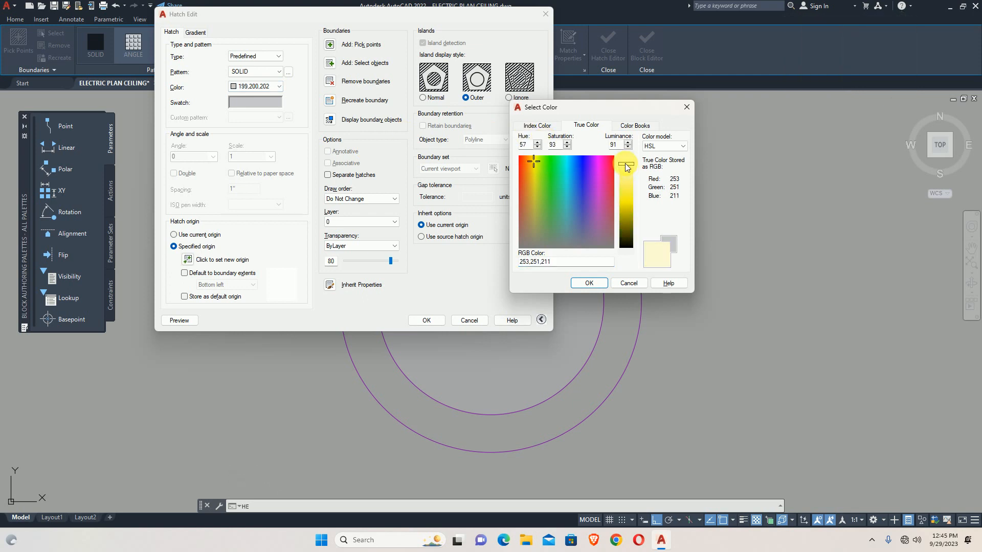
{"action": "left_click", "coordinate": [590, 284]}
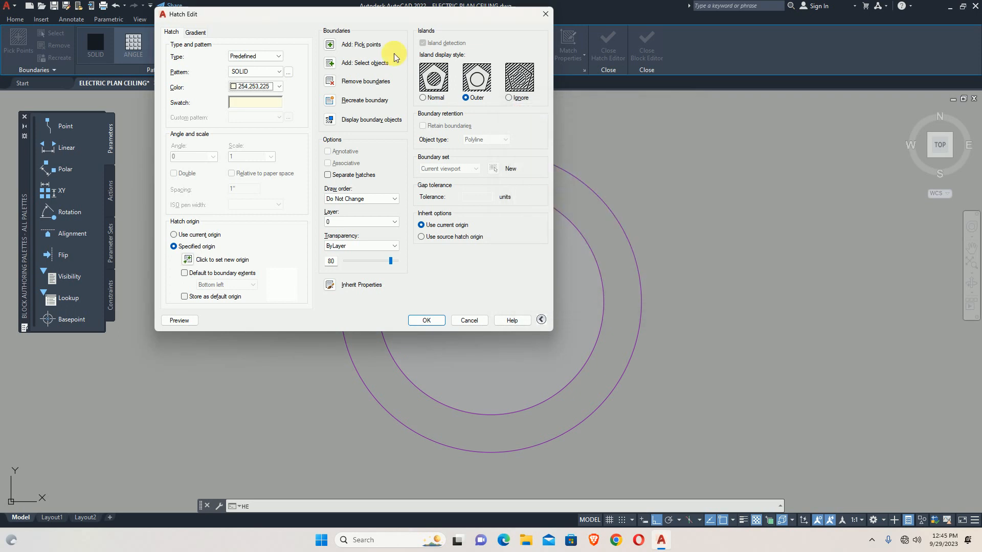
{"action": "left_click", "coordinate": [424, 320]}
Close the Block Editor and save the changes to the block "surface light 9 watt- 3 inches"
{"action": "left_click", "coordinate": [679, 45]}
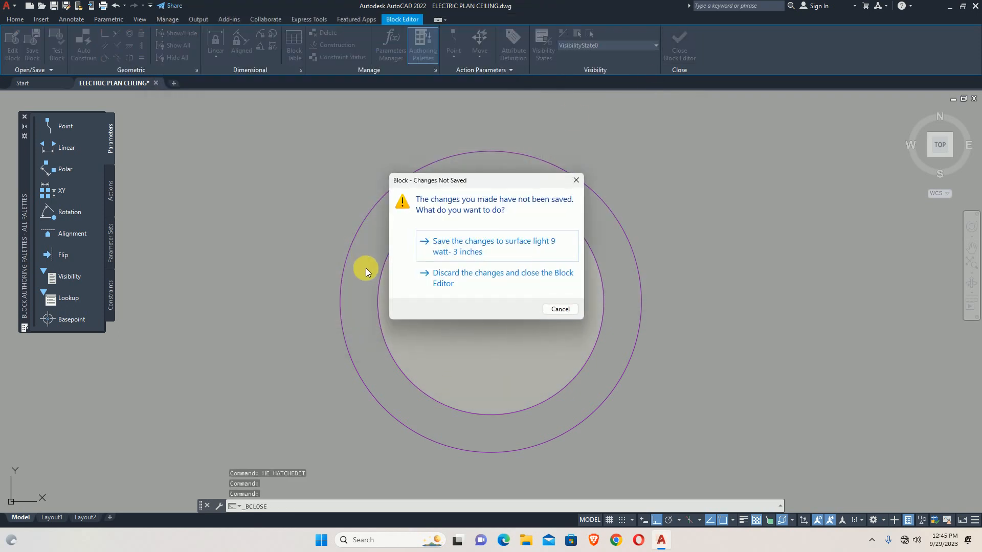
{"action": "left_click", "coordinate": [480, 250]}
{"action": "key", "text": "Escape"}
{"action": "key", "text": "Escape"}
{"action": "scroll", "coordinate": [449, 248], "scroll_direction": "down", "scroll_amount": 10}
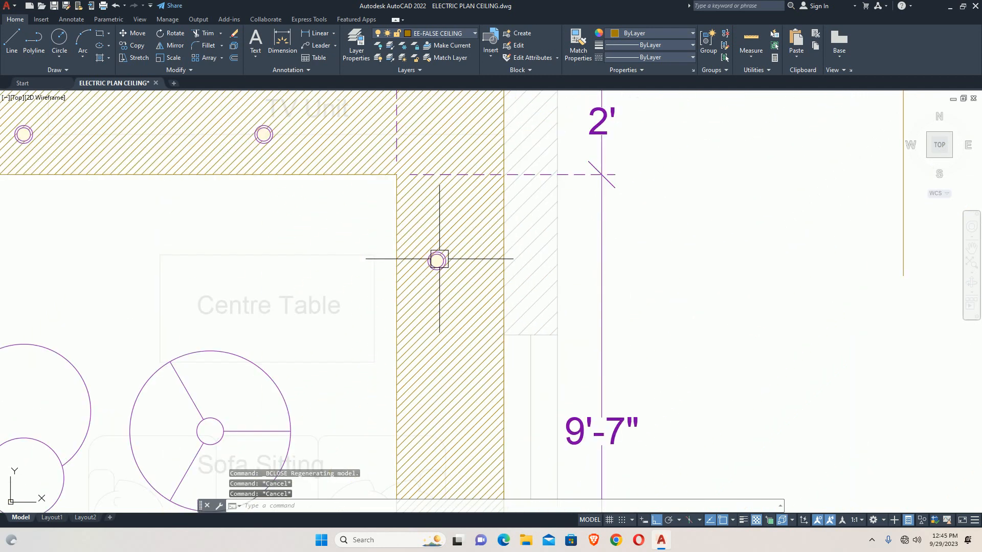
Reopen the recoloured light block in the Block Editor from the light beside the centre table
{"action": "scroll", "coordinate": [455, 286], "scroll_direction": "up", "scroll_amount": 9}
{"action": "left_click", "coordinate": [455, 284]}
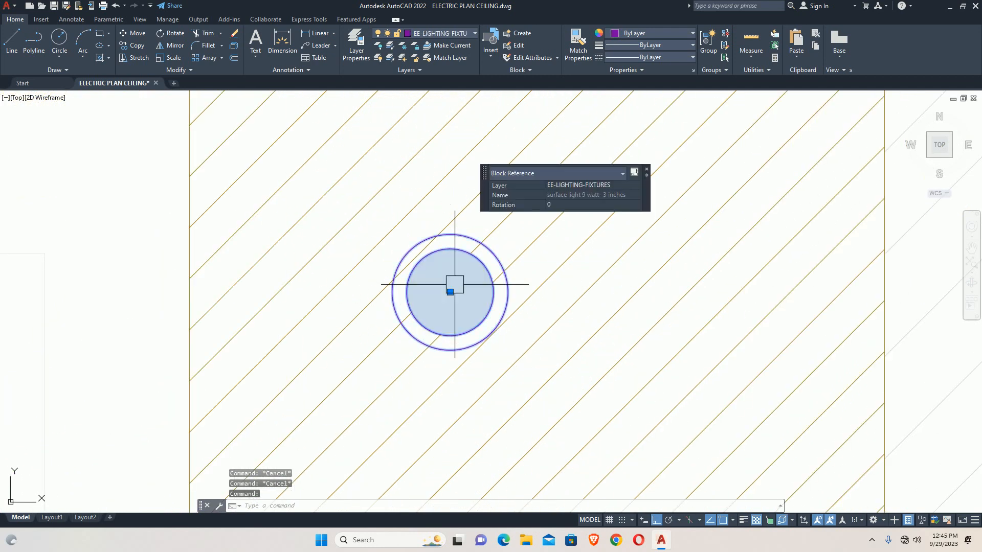
{"action": "type", "text": "BE"}
{"action": "key", "text": "Return"}
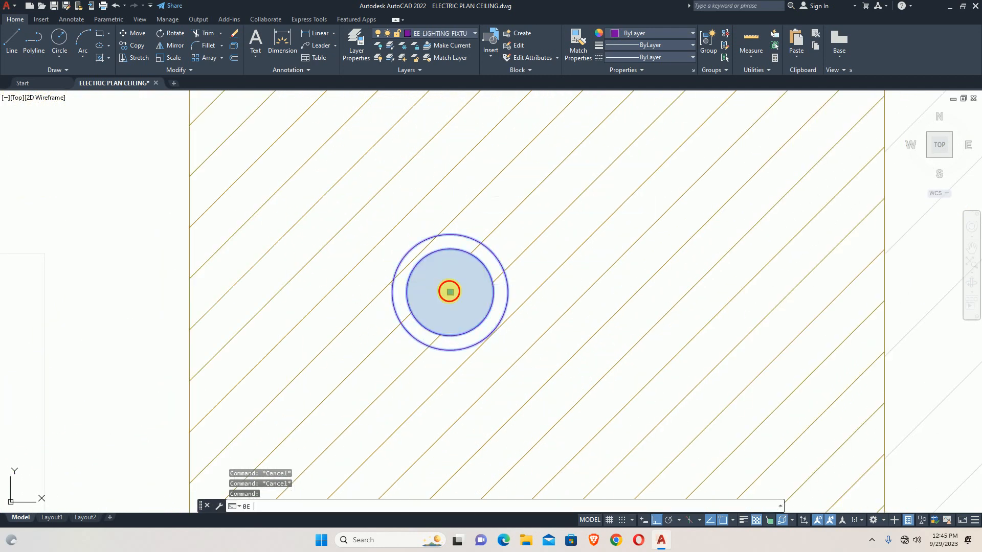
{"action": "left_click", "coordinate": [331, 248]}
Assign both circles and the solid fill of the light block to the EE-LIGHTING-FIXTURES layer
{"action": "left_click", "coordinate": [315, 166]}
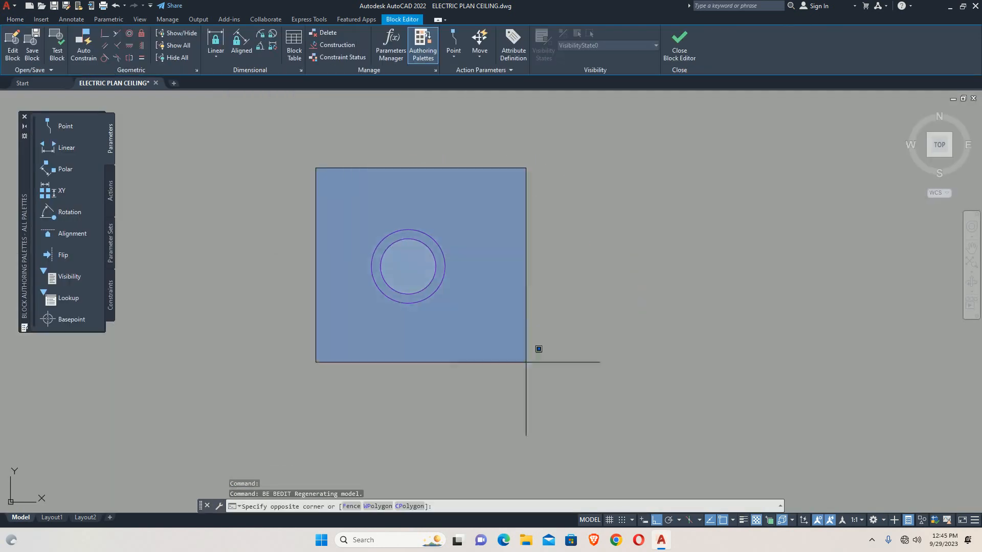
{"action": "left_click", "coordinate": [526, 362]}
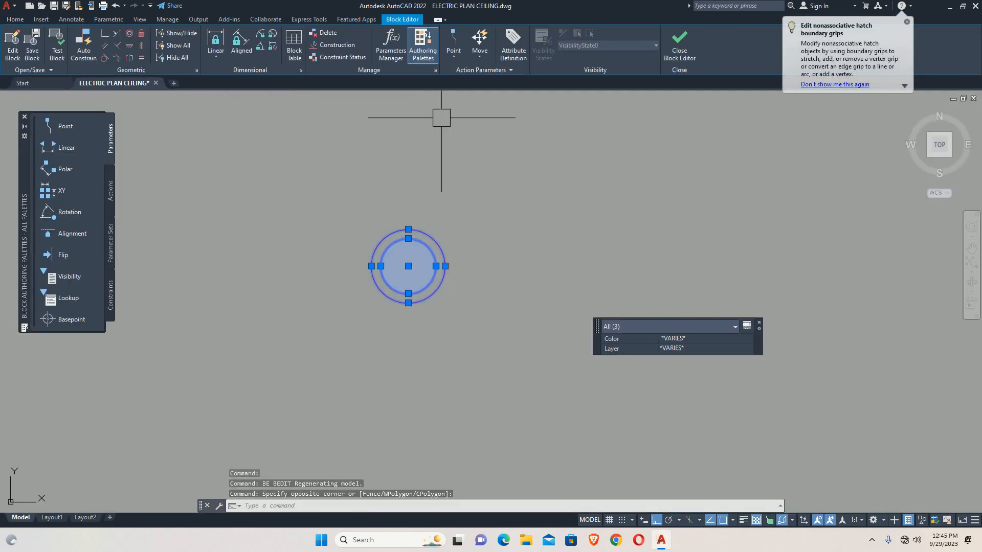
{"action": "type", "text": "PR"}
{"action": "key", "text": "Return"}
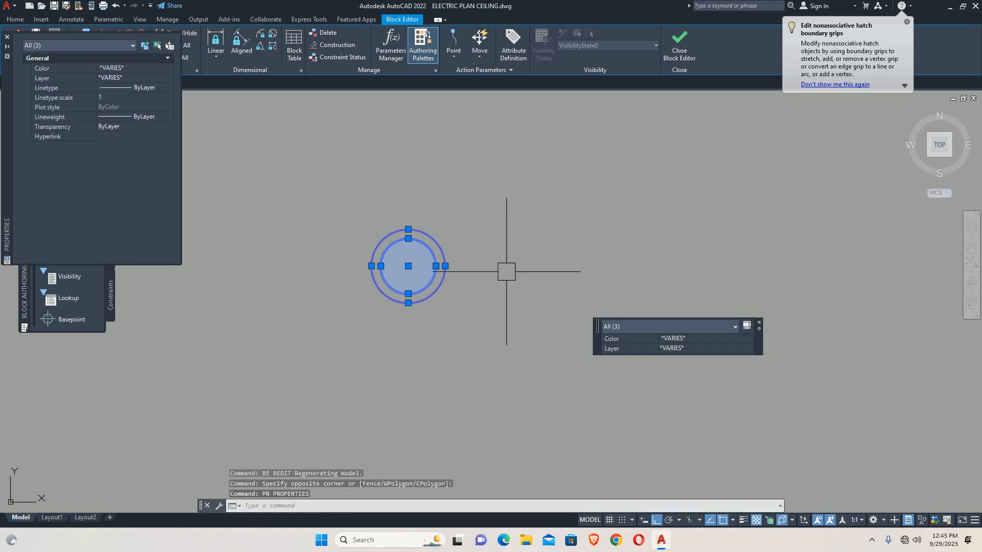
{"action": "left_click", "coordinate": [138, 77]}
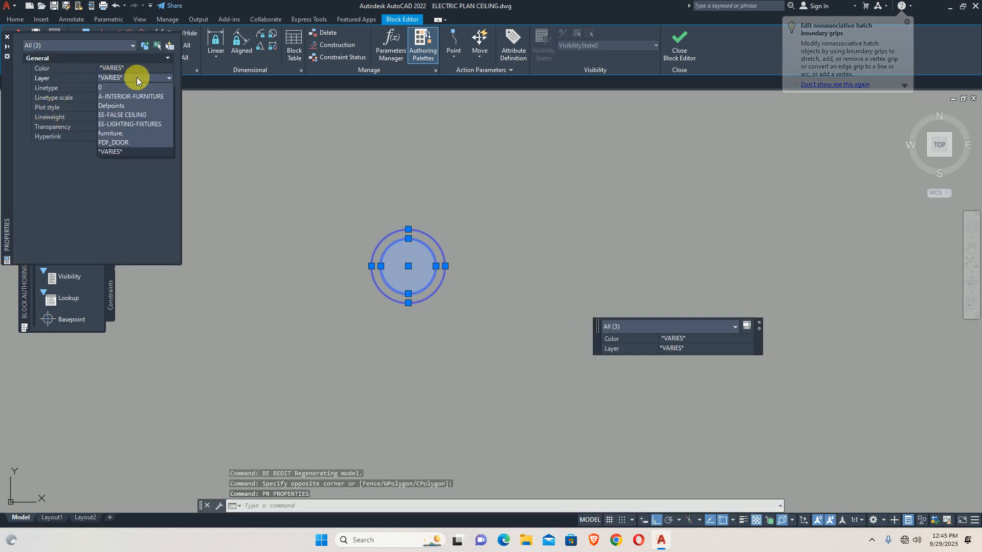
{"action": "left_click", "coordinate": [123, 124]}
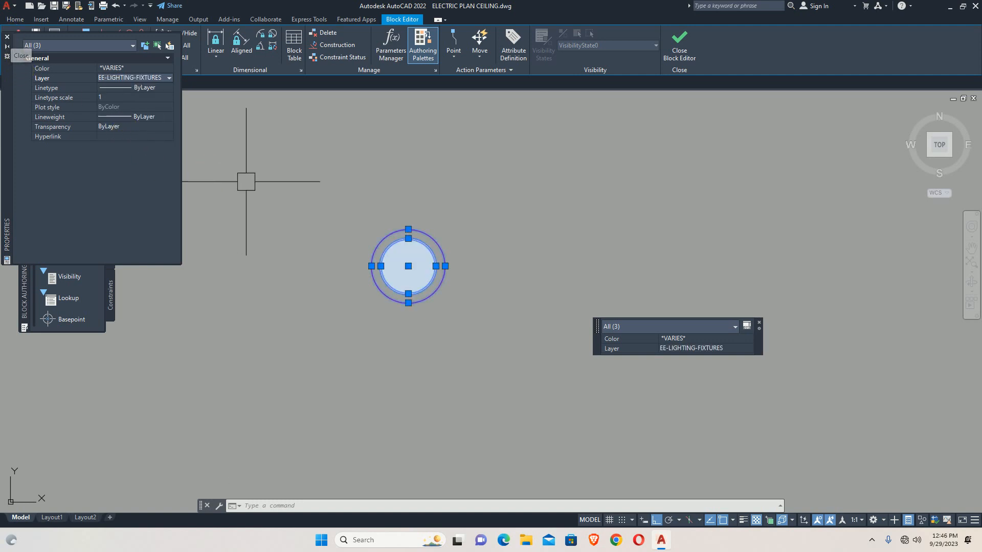
{"action": "key", "text": "Escape"}
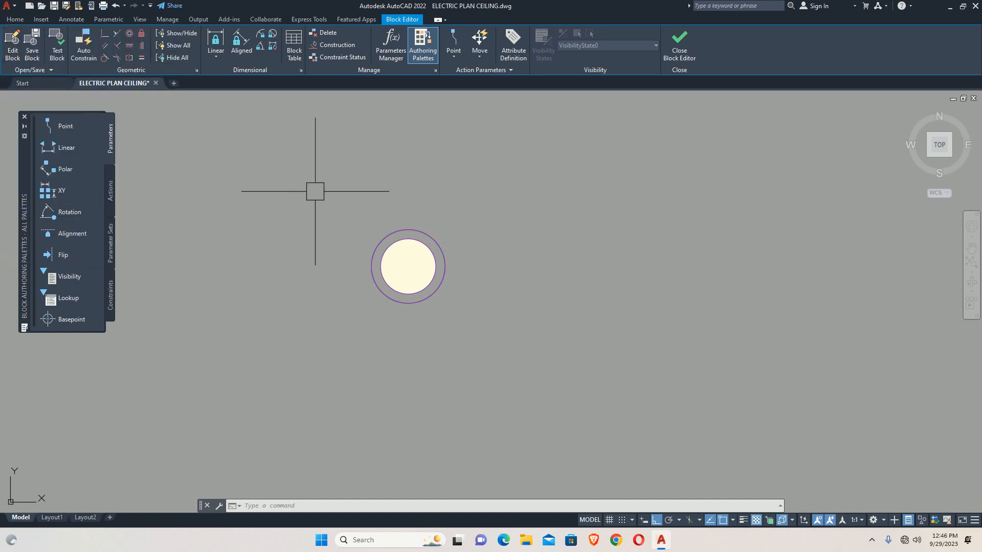
Save the layer change to the light block and return to the ceiling drawing
{"action": "left_click", "coordinate": [679, 43]}
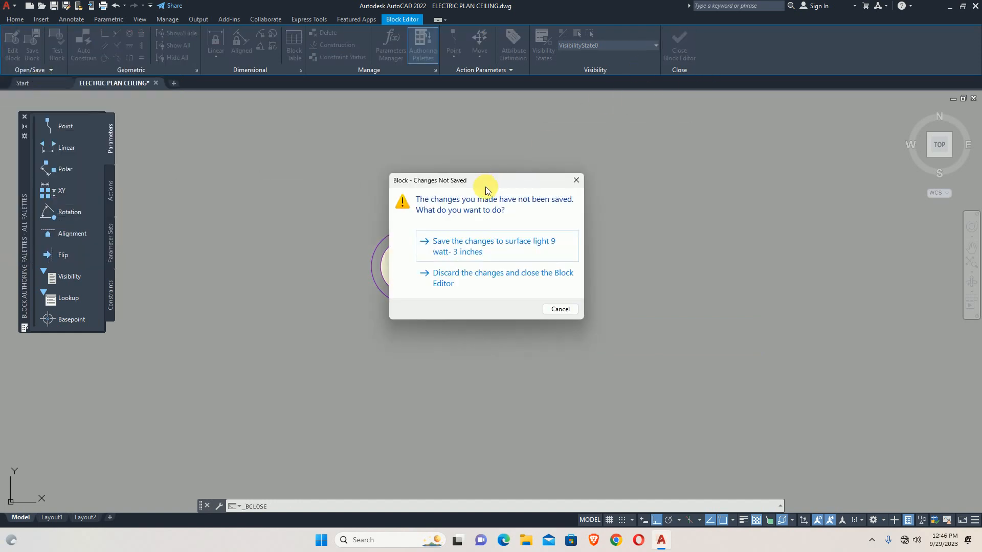
{"action": "left_click", "coordinate": [471, 235]}
{"action": "scroll", "coordinate": [466, 236], "scroll_direction": "down", "scroll_amount": 8}
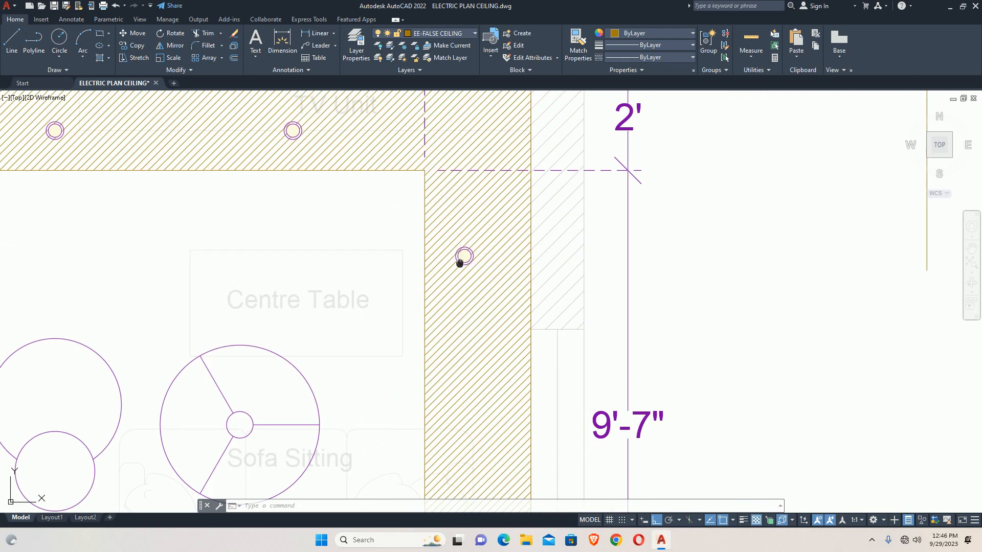
{"action": "middle_click_drag", "start_coordinate": [459, 262], "coordinate": [509, 265]}
{"action": "type", "text": "H"}
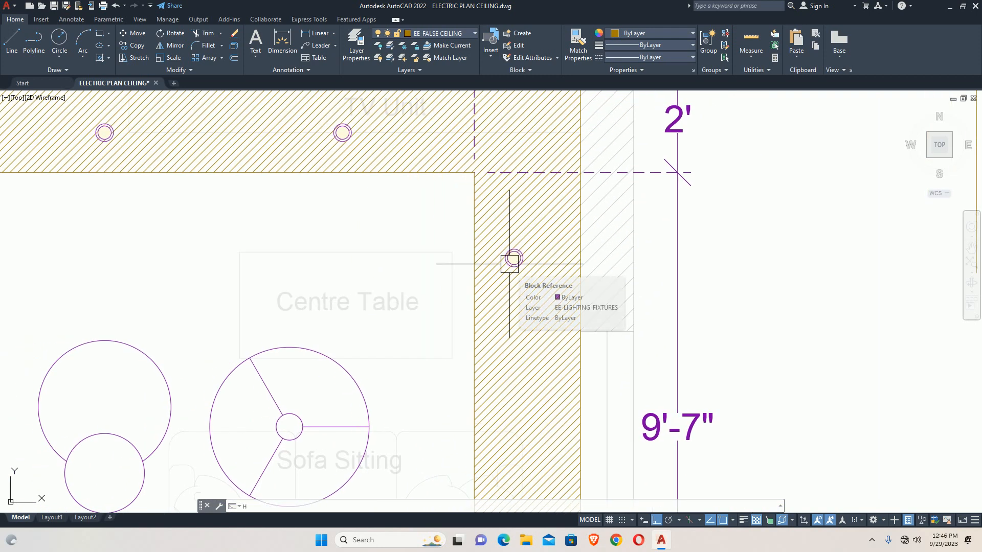
{"action": "type", "text": "E"}
{"action": "key", "text": "Return"}
{"action": "left_click", "coordinate": [521, 301]}
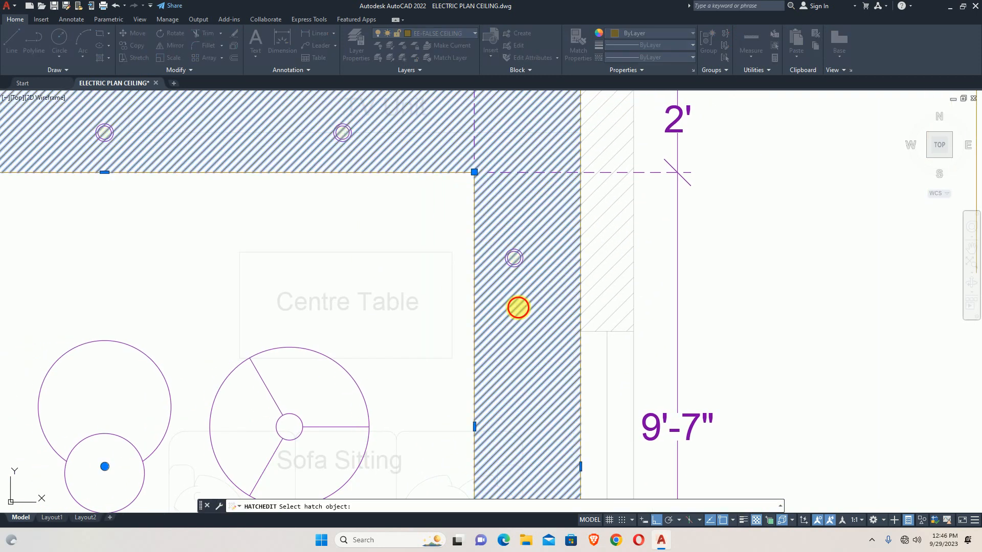
{"action": "key", "text": "Escape"}
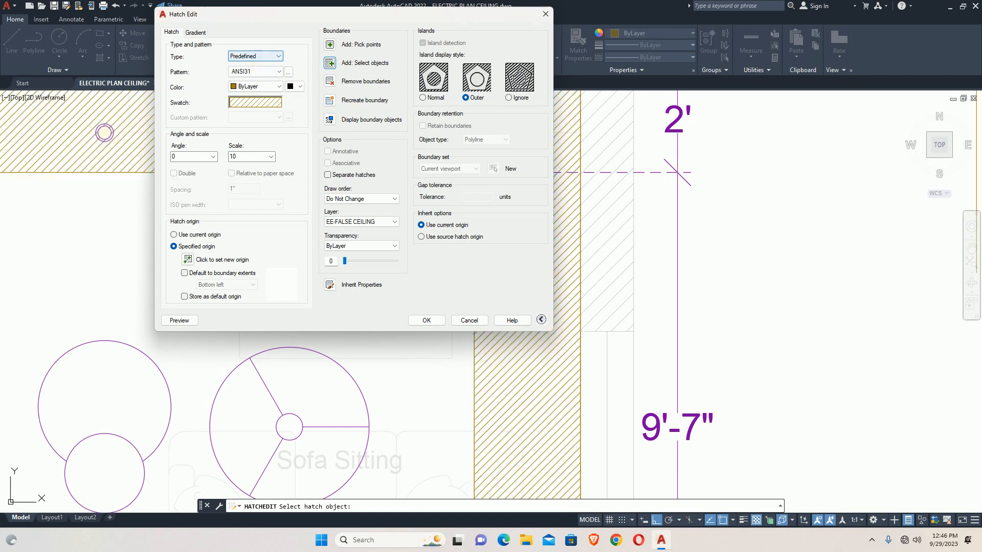
{"action": "left_click", "coordinate": [524, 185]}
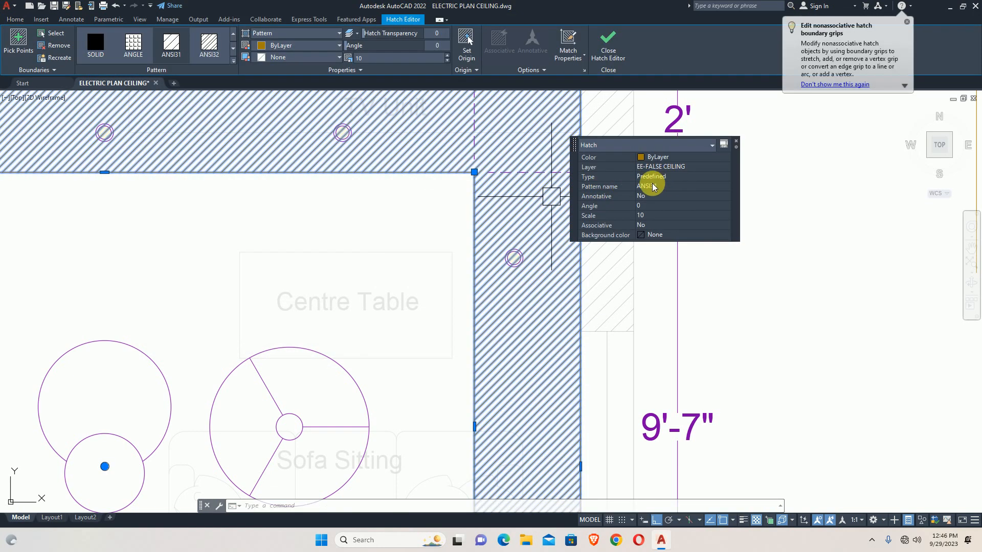
{"action": "key", "text": "Escape"}
{"action": "type", "text": "LA"}
{"action": "key", "text": "Return"}
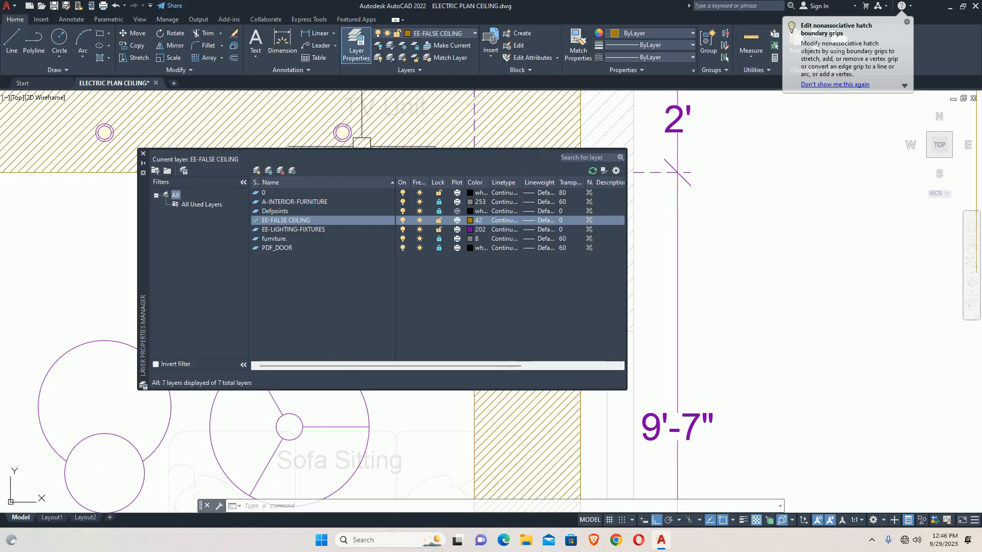
{"action": "left_click", "coordinate": [142, 155]}
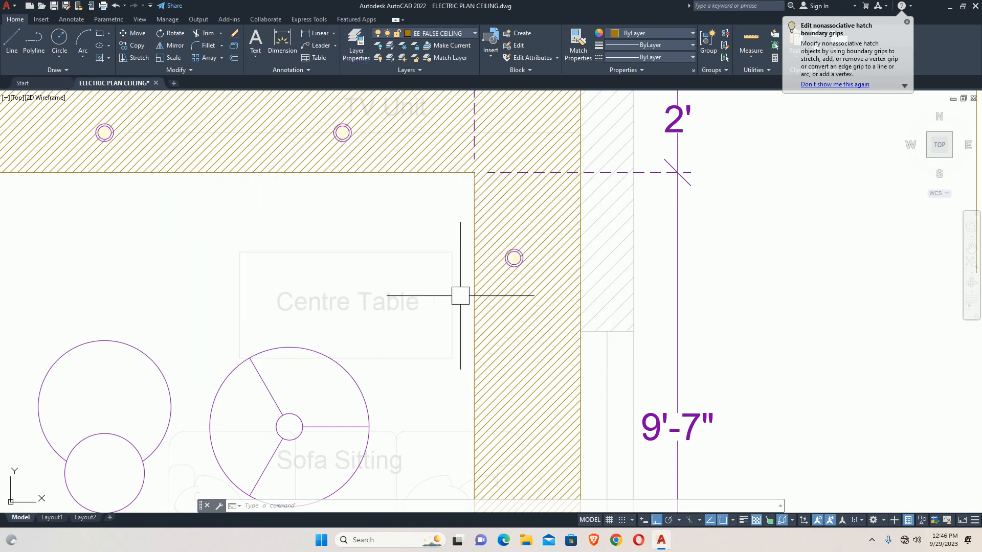
Edit the false ceiling hatch and add the upper light of the right-hand strip as a boundary object
{"action": "type", "text": "HE"}
{"action": "key", "text": "Return"}
{"action": "left_click", "coordinate": [495, 310]}
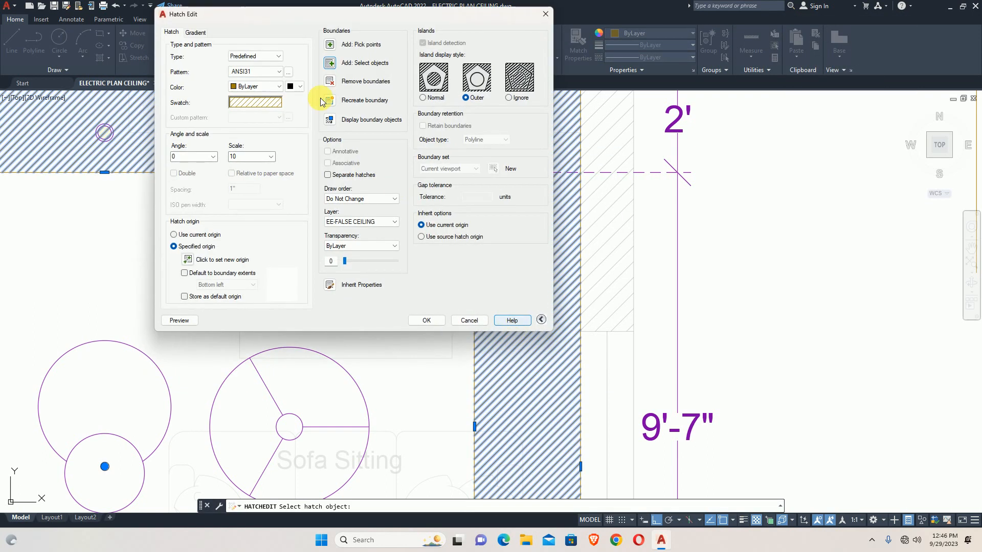
{"action": "left_click", "coordinate": [332, 63]}
{"action": "scroll", "coordinate": [514, 236], "scroll_direction": "up", "scroll_amount": 4}
{"action": "scroll", "coordinate": [520, 251], "scroll_direction": "up", "scroll_amount": 8}
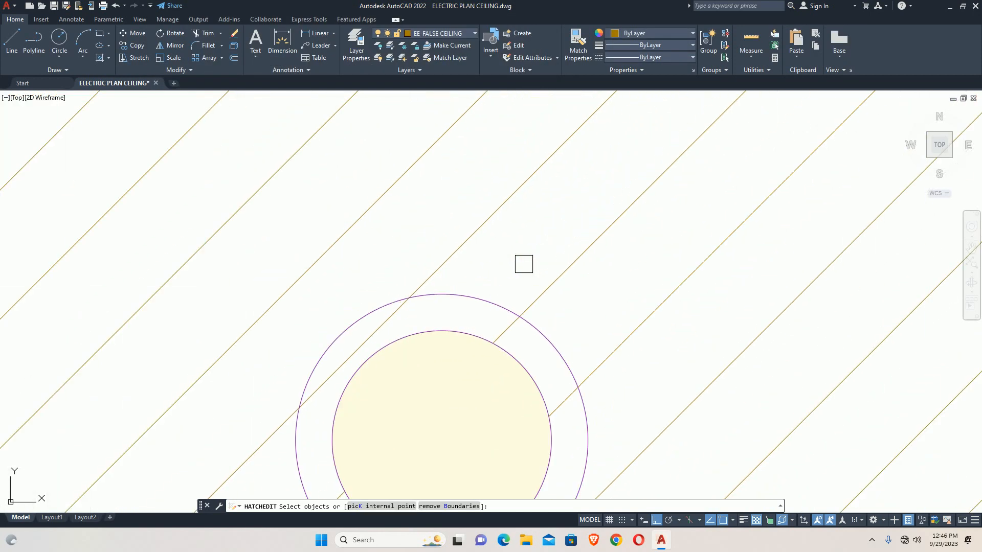
{"action": "left_click", "coordinate": [485, 309]}
Add the three lights along the upper ceiling strip to the hatch's boundary objects
{"action": "scroll", "coordinate": [477, 301], "scroll_direction": "down", "scroll_amount": 10}
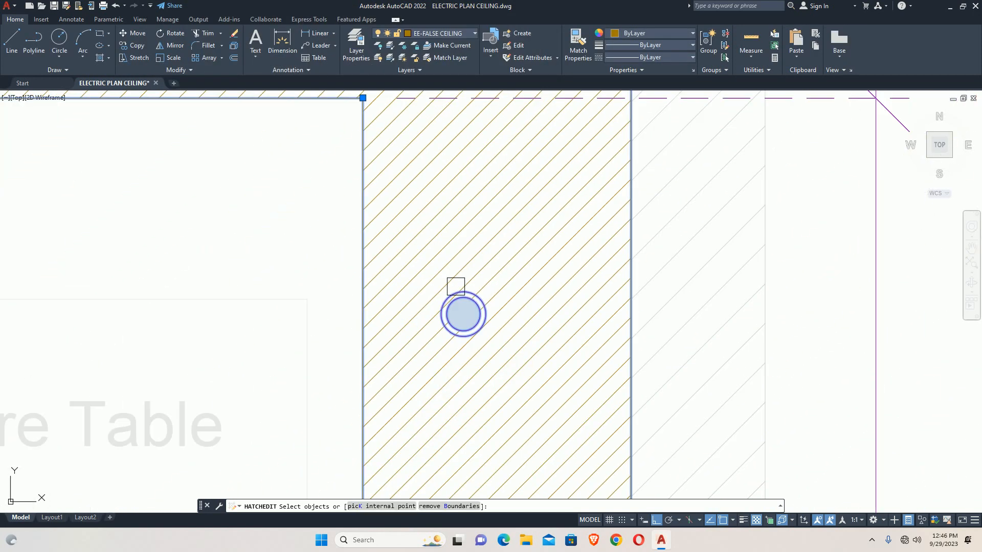
{"action": "scroll", "coordinate": [295, 241], "scroll_direction": "up", "scroll_amount": 6}
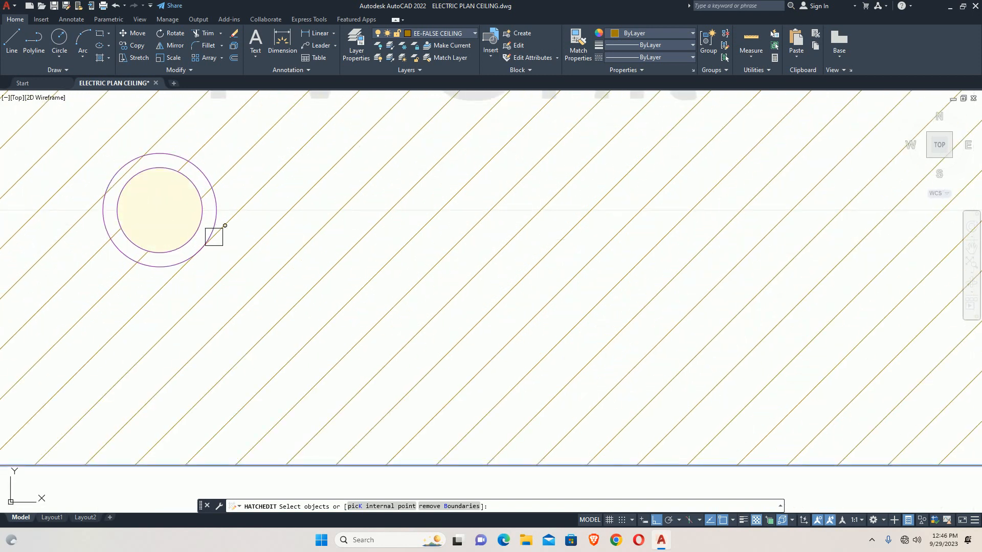
{"action": "scroll", "coordinate": [214, 236], "scroll_direction": "down", "scroll_amount": 5}
{"action": "left_click", "coordinate": [249, 279]}
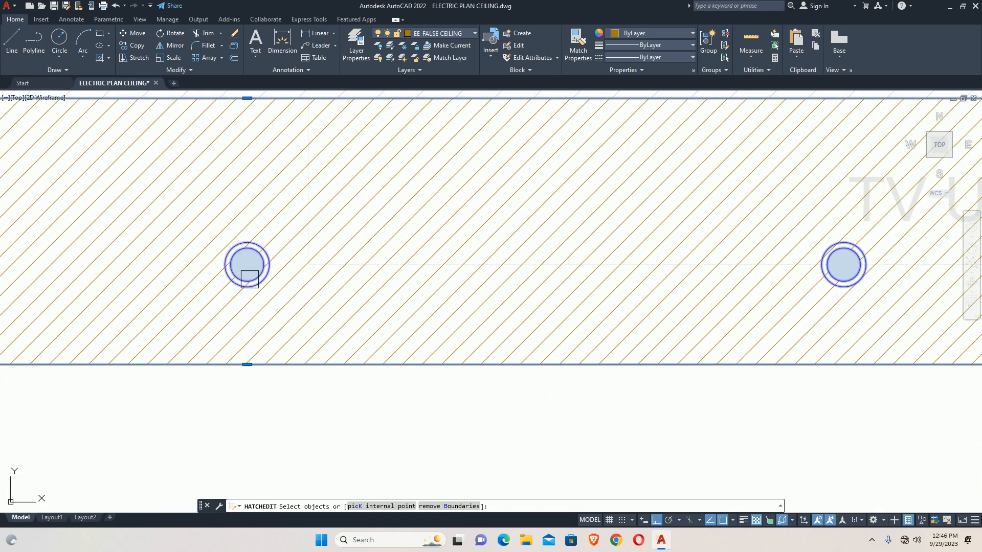
{"action": "mouse_move", "coordinate": [190, 296]}
{"action": "middle_mouse_down"}
{"action": "mouse_move", "coordinate": [480, 316]}
{"action": "mouse_move", "coordinate": [953, 314]}
{"action": "middle_mouse_up"}
{"action": "left_click", "coordinate": [419, 299]}
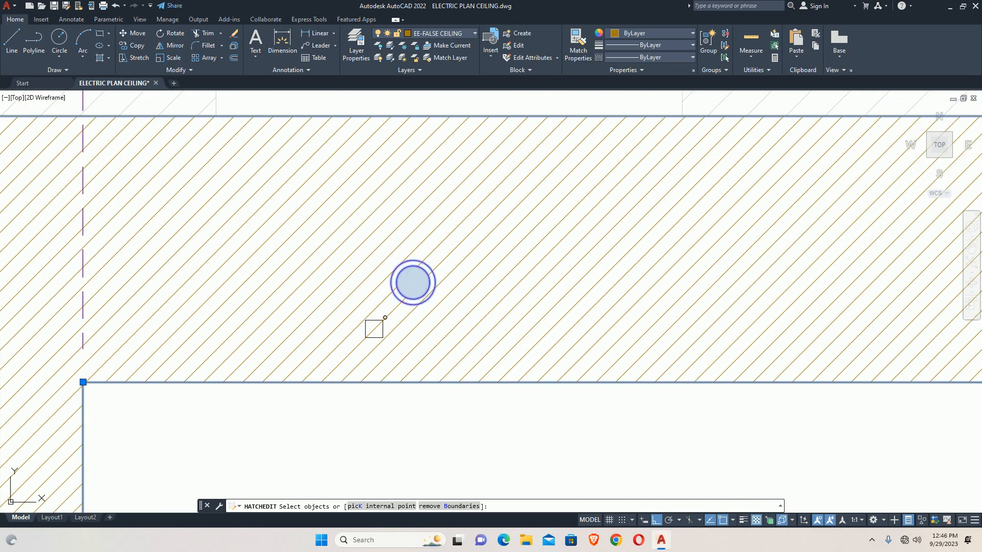
Add the two lights in the left-hand ceiling strip to the hatch's boundary objects
{"action": "middle_click_drag", "start_coordinate": [175, 369], "coordinate": [396, 272]}
{"action": "scroll", "coordinate": [396, 272], "scroll_direction": "down", "scroll_amount": 4}
{"action": "middle_click_drag", "start_coordinate": [337, 370], "coordinate": [297, 254]}
{"action": "scroll", "coordinate": [298, 254], "scroll_direction": "up", "scroll_amount": 4}
{"action": "scroll", "coordinate": [297, 254], "scroll_direction": "up", "scroll_amount": 3}
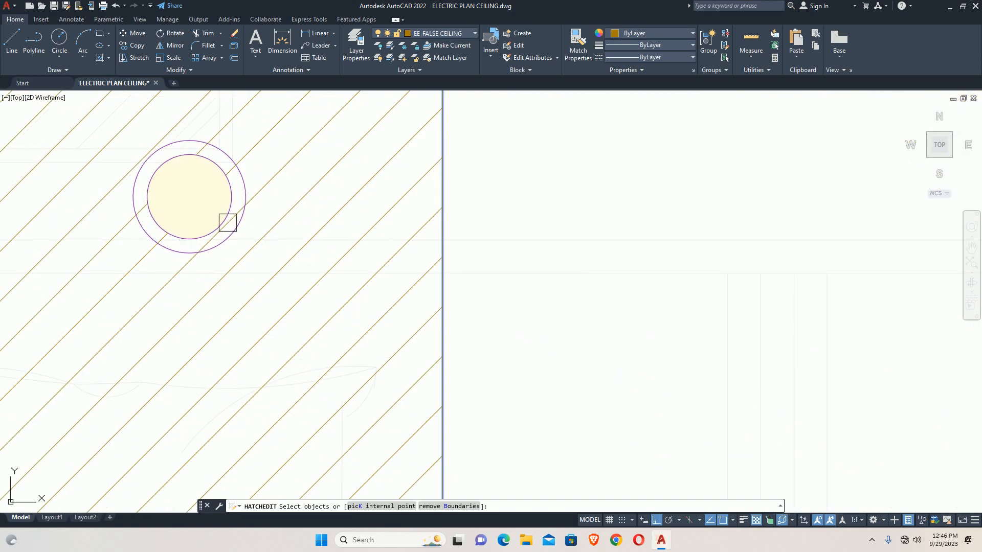
{"action": "scroll", "coordinate": [232, 198], "scroll_direction": "up", "scroll_amount": 5}
{"action": "scroll", "coordinate": [275, 142], "scroll_direction": "down", "scroll_amount": 8}
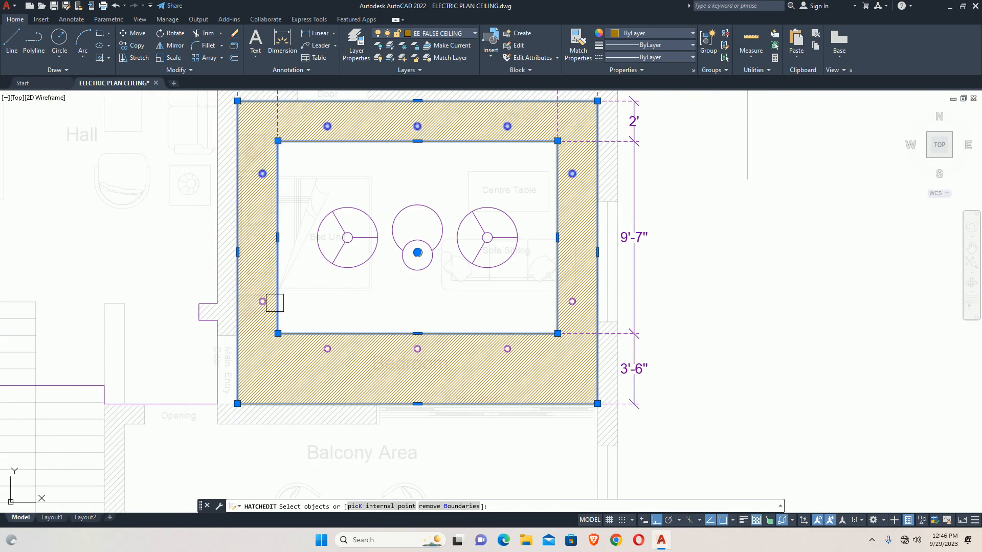
{"action": "scroll", "coordinate": [265, 303], "scroll_direction": "up", "scroll_amount": 6}
{"action": "left_click", "coordinate": [214, 275]}
{"action": "scroll", "coordinate": [214, 276], "scroll_direction": "down", "scroll_amount": 6}
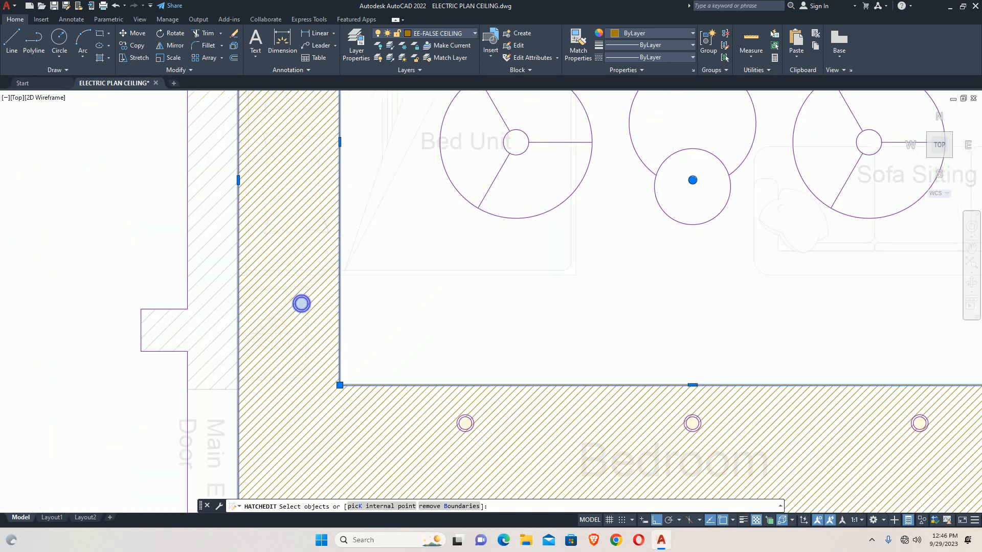
Add the three lights along the lower ceiling strip and the lower light of the right-hand strip to the hatch's boundary objects
{"action": "scroll", "coordinate": [384, 287], "scroll_direction": "up", "scroll_amount": 3}
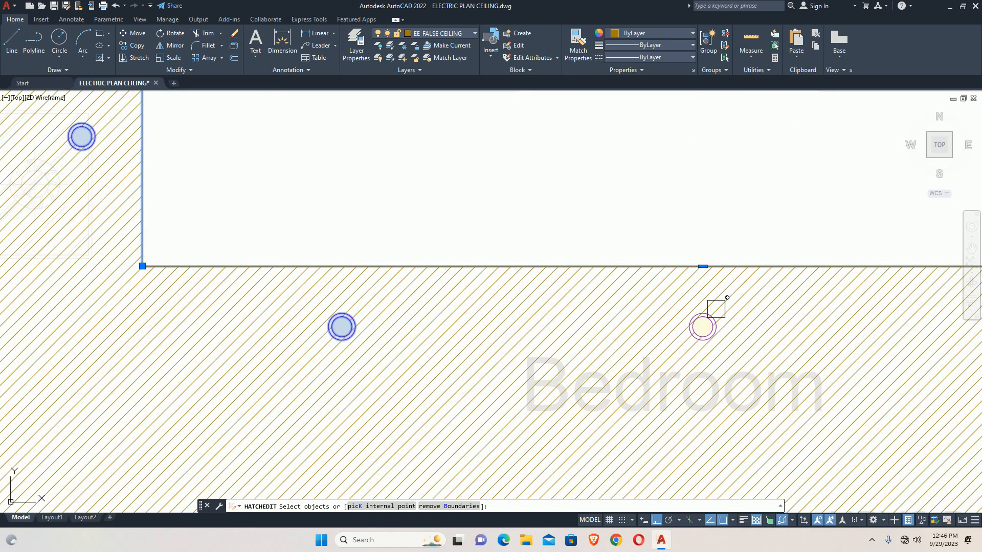
{"action": "middle_click_drag", "start_coordinate": [715, 313], "coordinate": [255, 293]}
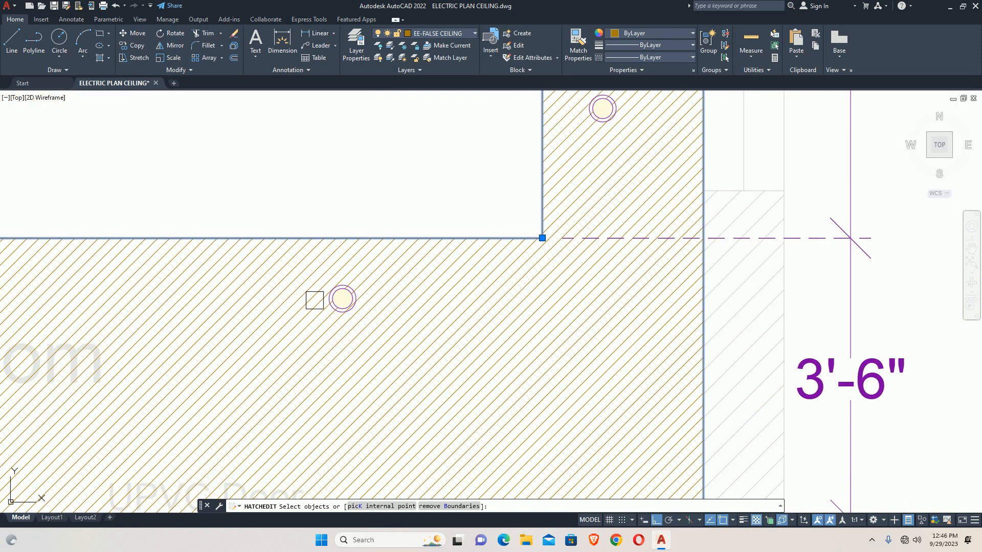
{"action": "middle_click_drag", "start_coordinate": [615, 130], "coordinate": [554, 296]}
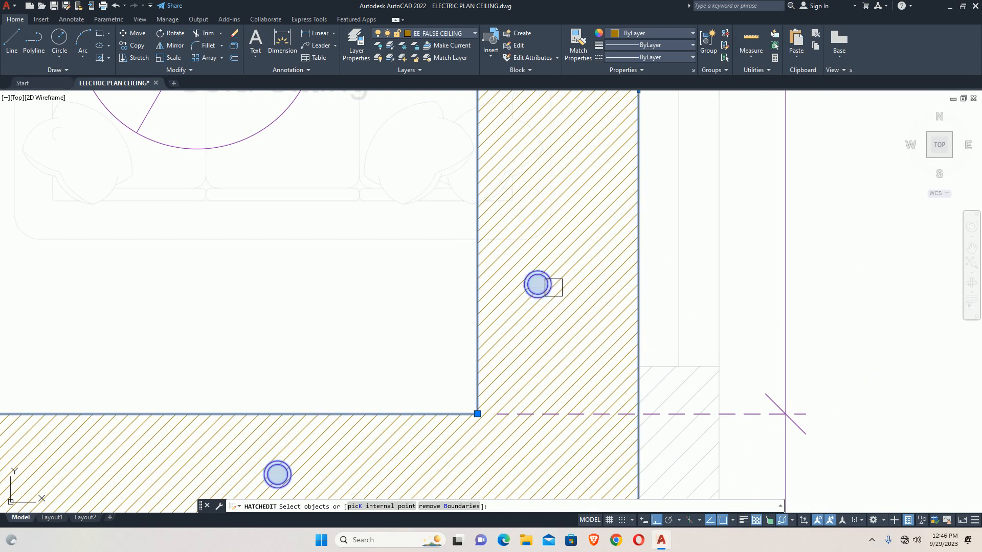
{"action": "scroll", "coordinate": [539, 212], "scroll_direction": "down", "scroll_amount": 3}
{"action": "middle_click_drag", "start_coordinate": [539, 212], "coordinate": [502, 332]}
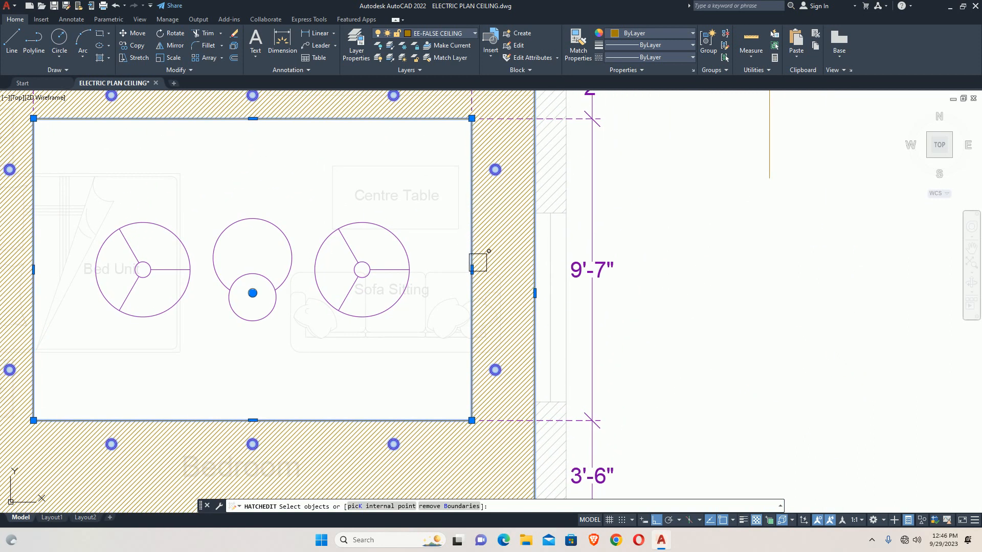
Finish the boundary selection, preview the false ceiling hatch and apply the hatch edit
{"action": "left_click", "coordinate": [510, 266]}
{"action": "left_click", "coordinate": [178, 320]}
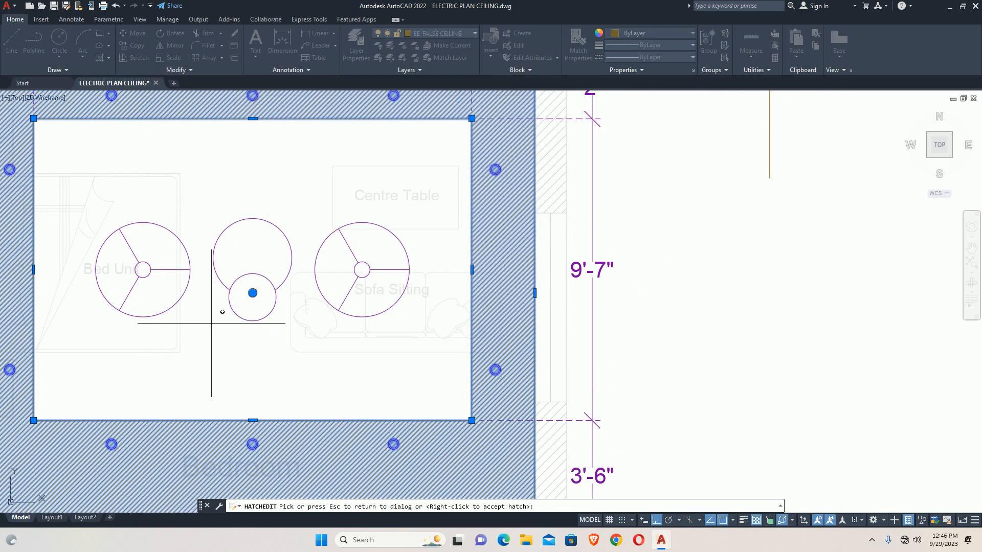
{"action": "key", "text": "Escape"}
{"action": "left_click", "coordinate": [431, 320]}
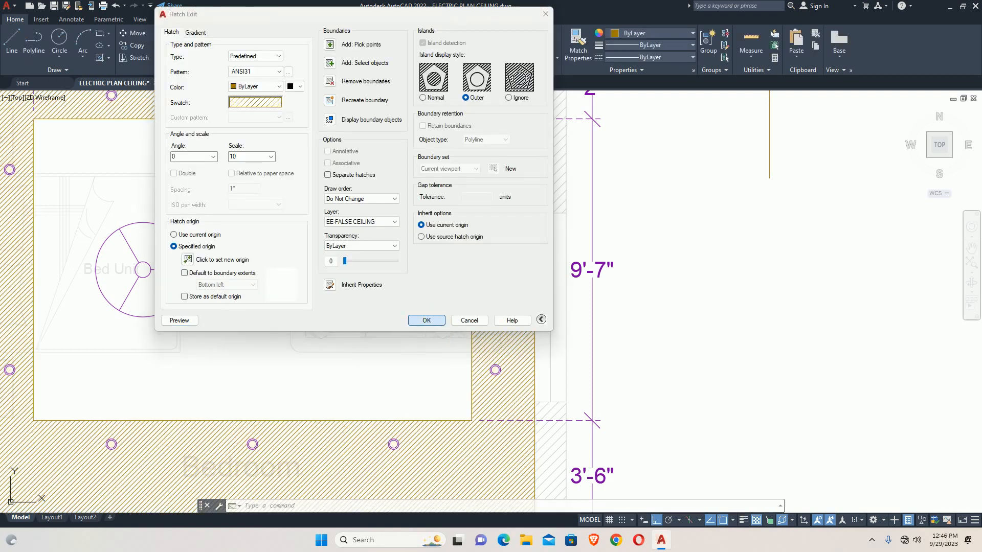
Delete the stray vertical line standing to the right of the bedroom plan
{"action": "scroll", "coordinate": [430, 324], "scroll_direction": "down", "scroll_amount": 2}
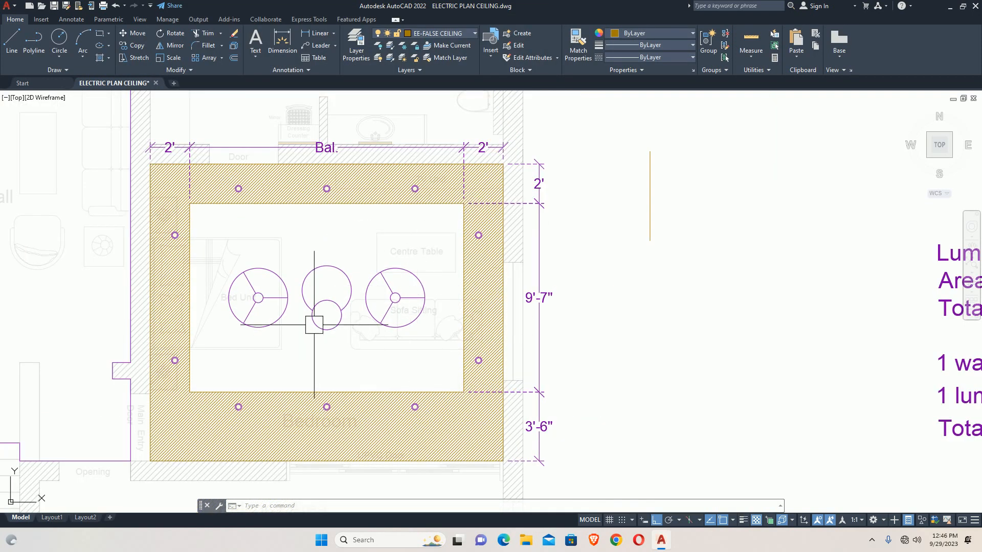
{"action": "middle_click_drag", "start_coordinate": [625, 307], "coordinate": [602, 331]}
{"action": "left_click", "coordinate": [618, 242]}
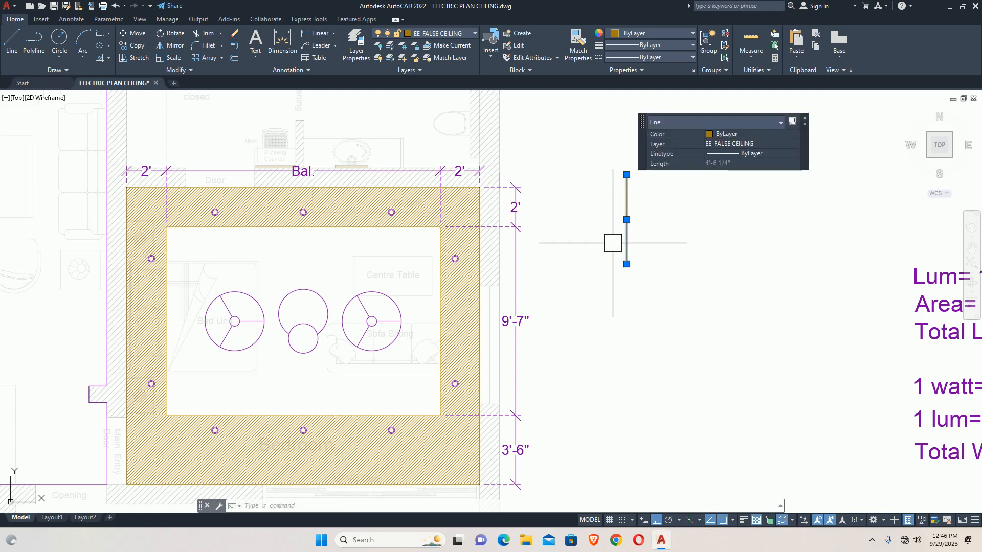
{"action": "key", "text": "Delete"}
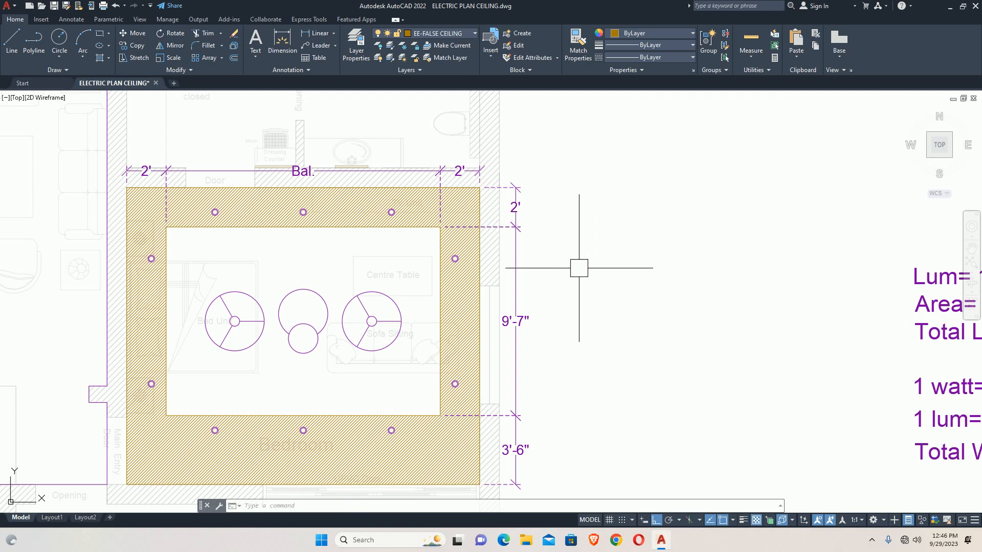
Draw a quick leader from the right-hand false ceiling strip horizontally past the dimensions, with its end turned upward
{"action": "type", "text": "E"}
{"action": "key", "text": "Return"}
{"action": "scroll", "coordinate": [516, 314], "scroll_direction": "up", "scroll_amount": 2}
{"action": "left_click", "coordinate": [439, 301]}
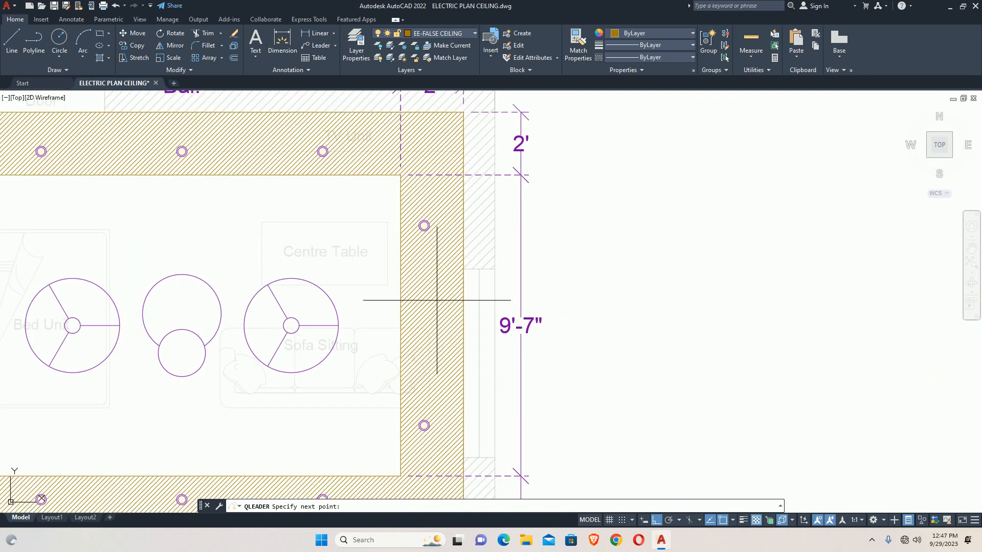
{"action": "mouse_move", "coordinate": [614, 298]}
{"action": "middle_mouse_down"}
{"action": "mouse_move", "coordinate": [539, 302]}
{"action": "mouse_move", "coordinate": [486, 330]}
{"action": "middle_mouse_up"}
{"action": "left_click", "coordinate": [536, 305]}
{"action": "left_click", "coordinate": [537, 271]}
Add the multiline text "Cove" above the upturned end of the leader
{"action": "type", "text": "mt"}
{"action": "key", "text": "Return"}
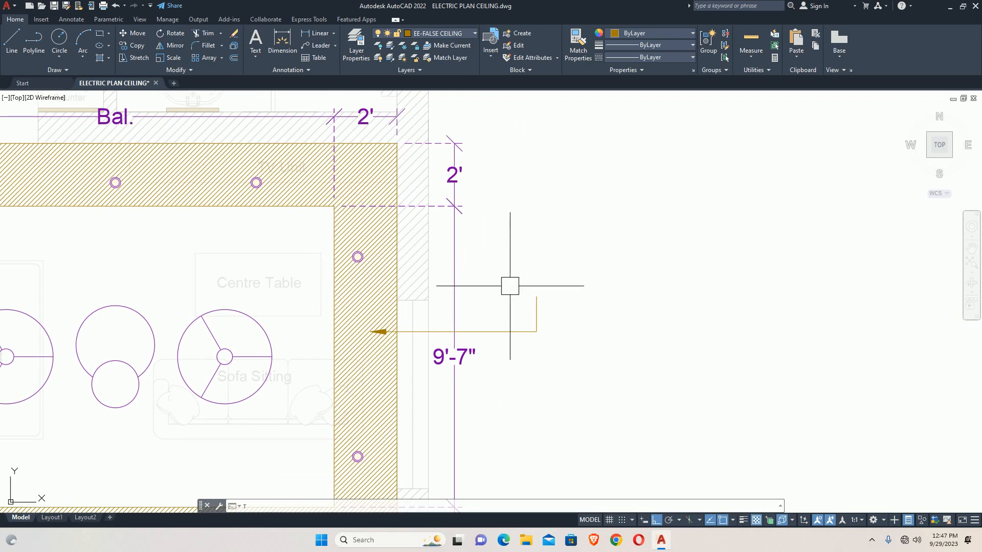
{"action": "left_click", "coordinate": [506, 251]}
{"action": "left_click", "coordinate": [593, 287]}
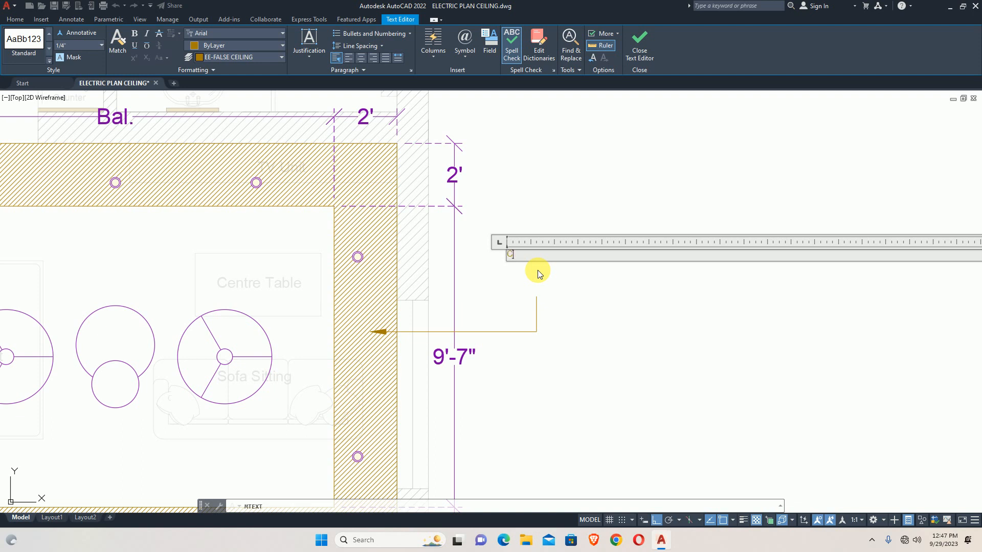
{"action": "key", "text": "Escape"}
{"action": "key", "text": "Escape"}
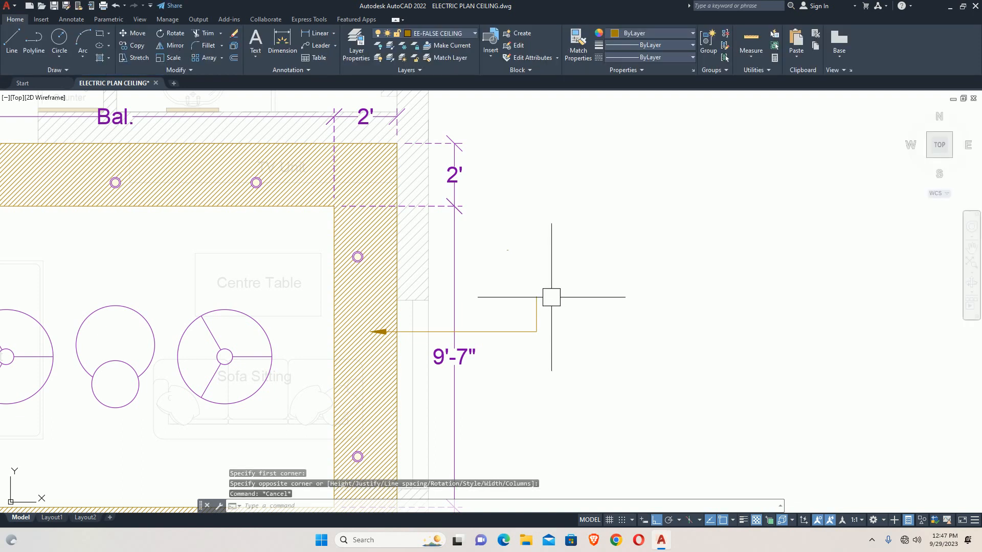
Set the text height of the Cove label to 6
{"action": "left_click", "coordinate": [505, 243]}
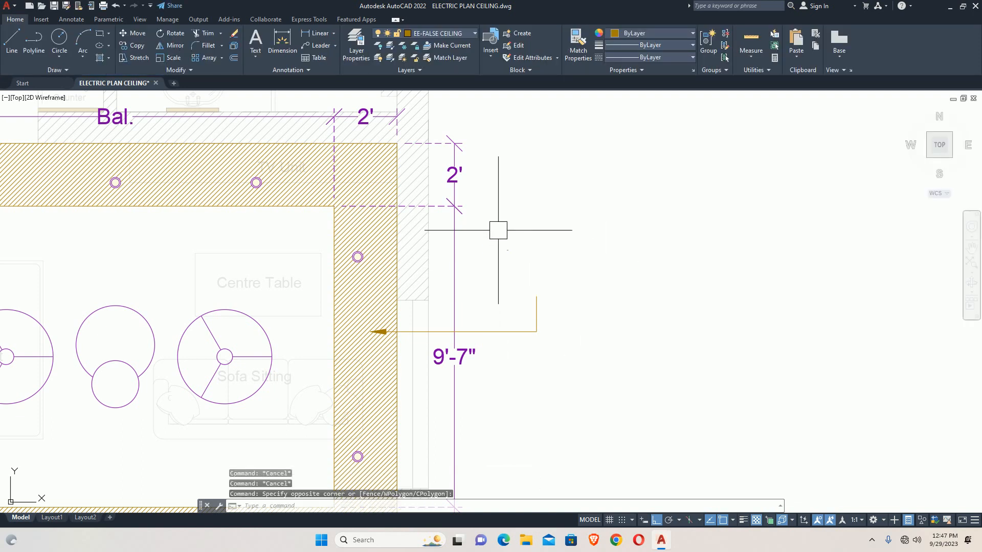
{"action": "left_click", "coordinate": [574, 274]}
{"action": "left_click", "coordinate": [692, 265]}
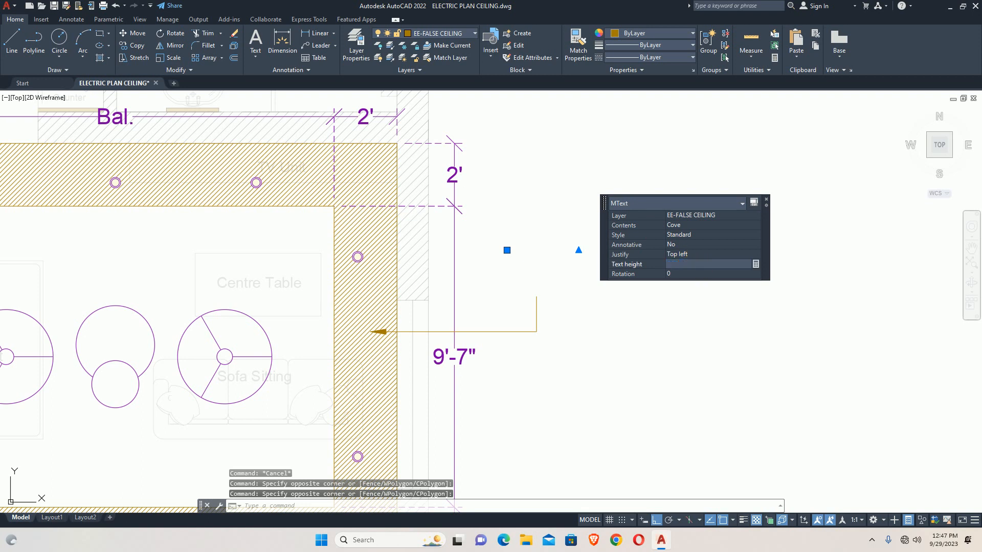
{"action": "type", "text": "6"}
{"action": "key", "text": "Return"}
{"action": "key", "text": "Escape"}
{"action": "key", "text": "Escape"}
{"action": "key", "text": "Escape"}
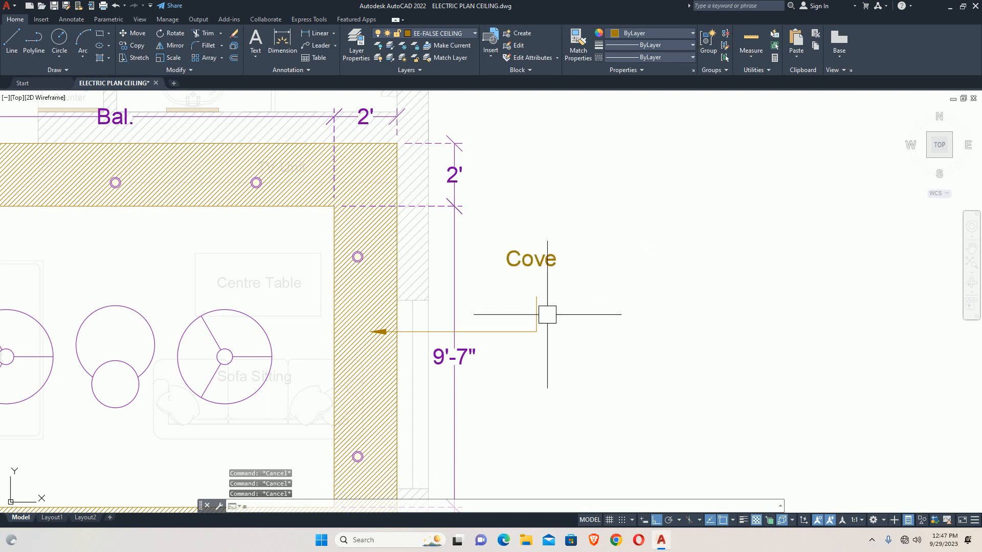
Move the Cove text straight down so it sits just above the leader's end
{"action": "key", "text": "space"}
{"action": "left_click", "coordinate": [527, 259]}
{"action": "key", "text": "space"}
{"action": "left_click", "coordinate": [703, 315]}
{"action": "left_click", "coordinate": [704, 334]}
{"action": "key", "text": "space"}
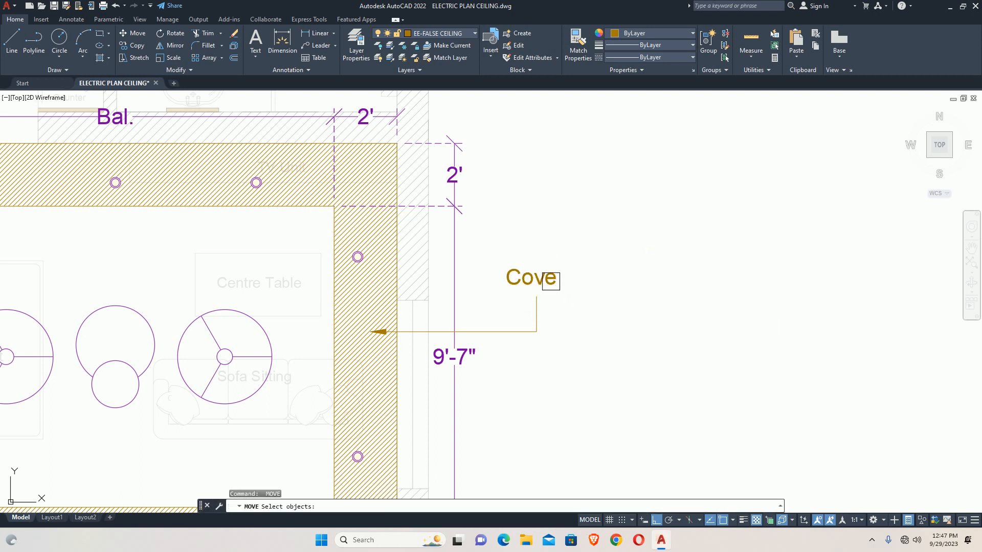
{"action": "key", "text": "Escape"}
{"action": "key", "text": "Escape"}
{"action": "scroll", "coordinate": [588, 327], "scroll_direction": "down", "scroll_amount": 4}
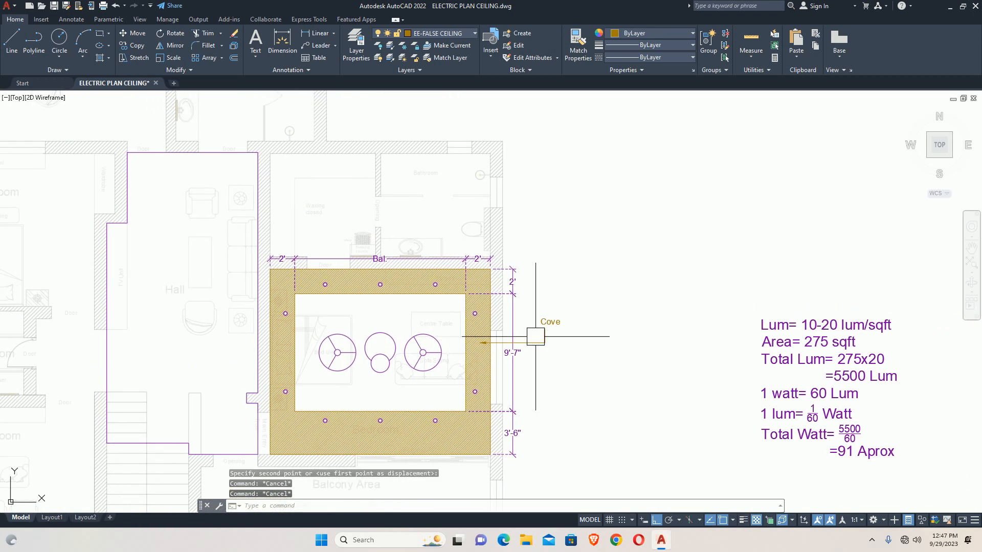
{"action": "scroll", "coordinate": [469, 279], "scroll_direction": "up", "scroll_amount": 3}
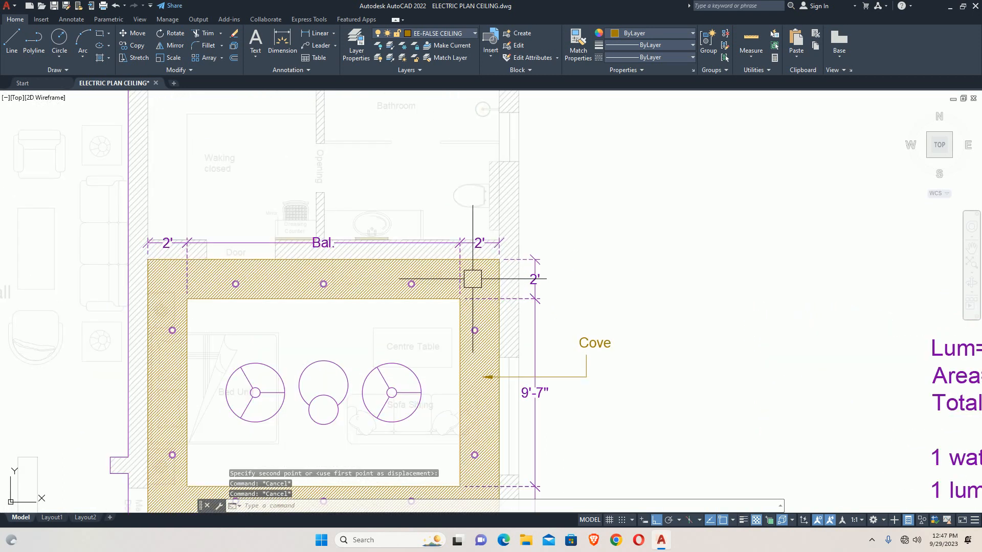
{"action": "type", "text": "le"}
{"action": "key", "text": "Return"}
{"action": "scroll", "coordinate": [358, 338], "scroll_direction": "up", "scroll_amount": 4}
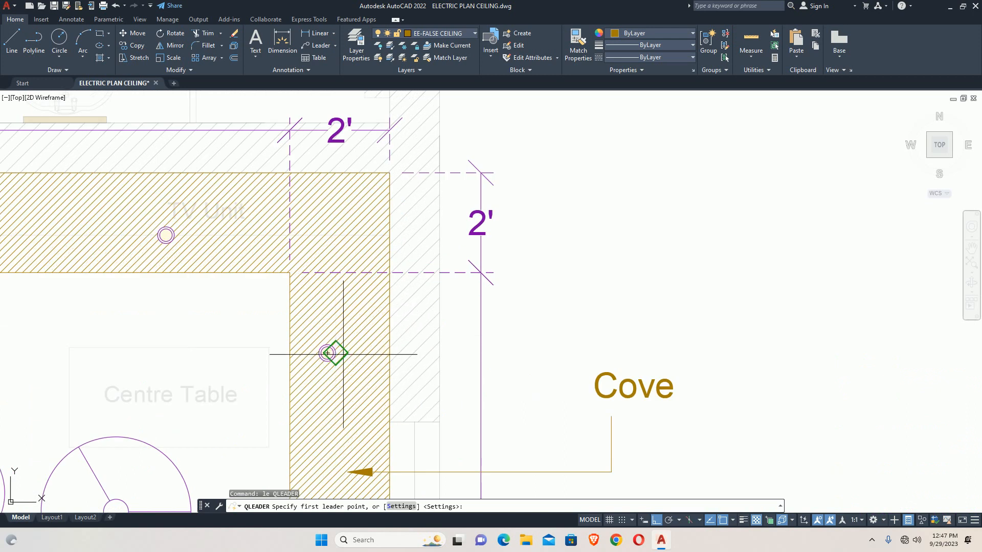
{"action": "left_click", "coordinate": [328, 353]}
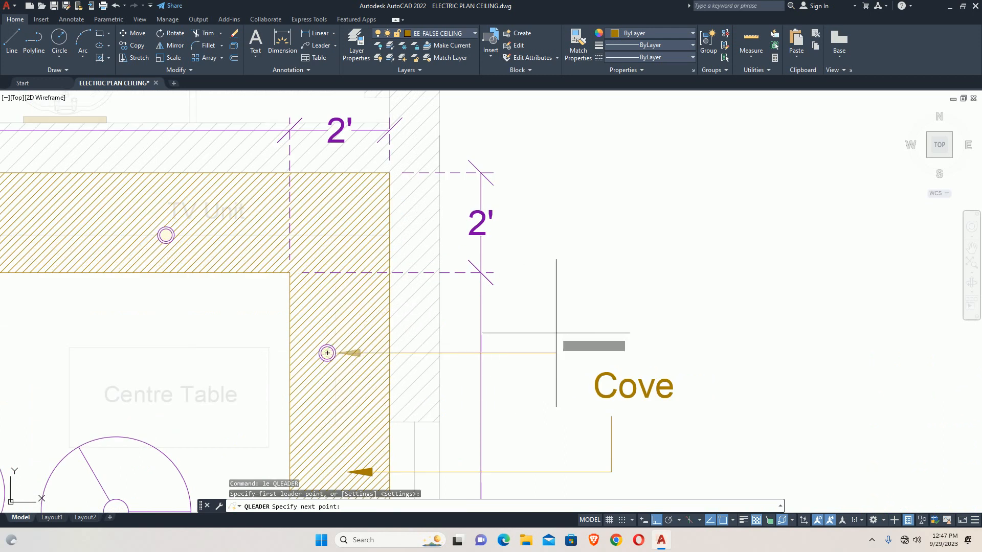
{"action": "key", "text": "Escape"}
{"action": "scroll", "coordinate": [550, 330], "scroll_direction": "down", "scroll_amount": 4}
{"action": "scroll", "coordinate": [520, 300], "scroll_direction": "down", "scroll_amount": 5}
{"action": "scroll", "coordinate": [508, 307], "scroll_direction": "up", "scroll_amount": 5}
Move the Cove label together with its leader straight down by about 2'
{"action": "type", "text": "m"}
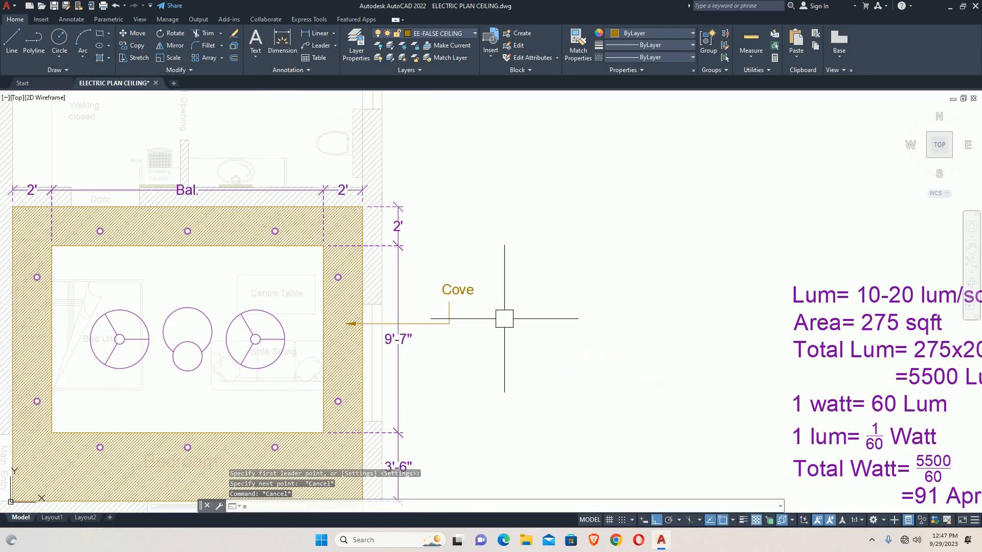
{"action": "key", "text": "Return"}
{"action": "left_click", "coordinate": [530, 356]}
{"action": "left_click", "coordinate": [438, 281]}
{"action": "key", "text": "Return"}
{"action": "left_click", "coordinate": [556, 312]}
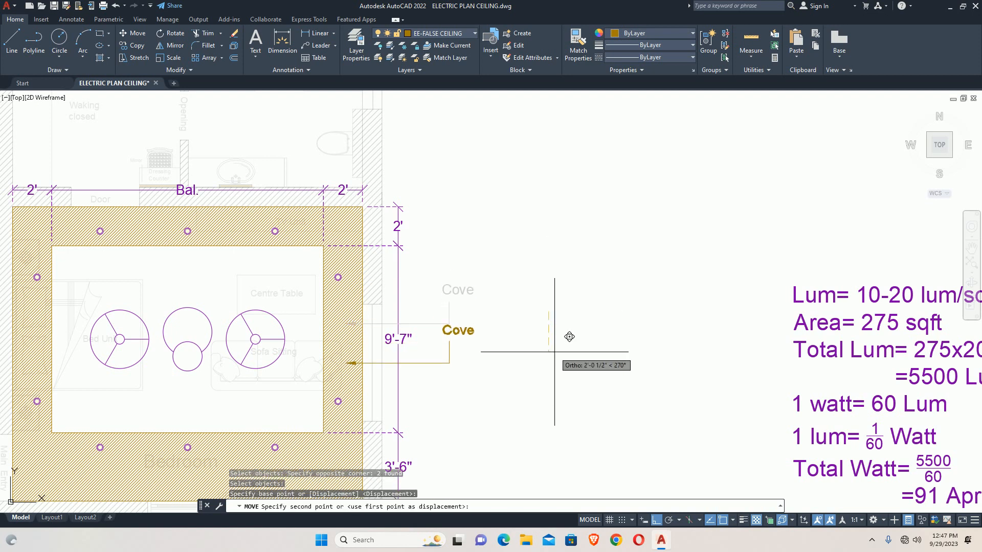
{"action": "left_click", "coordinate": [555, 353]}
{"action": "key", "text": "Escape"}
{"action": "key", "text": "Escape"}
Draw a horizontal quick leader from the upper light in the right-hand strip out past the dimension line
{"action": "type", "text": "le"}
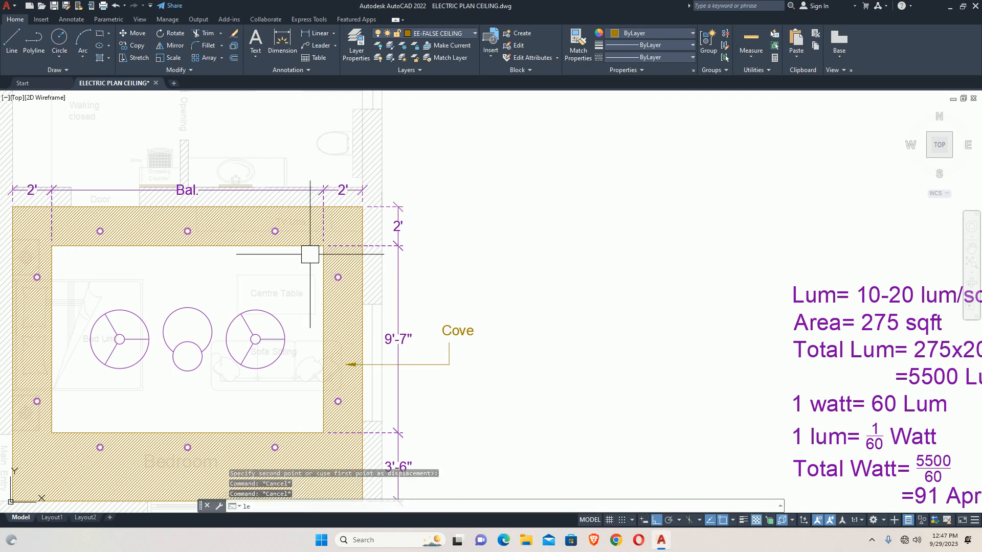
{"action": "key", "text": "Return"}
{"action": "scroll", "coordinate": [338, 275], "scroll_direction": "up", "scroll_amount": 8}
{"action": "left_click", "coordinate": [356, 291]}
{"action": "scroll", "coordinate": [493, 307], "scroll_direction": "down", "scroll_amount": 6}
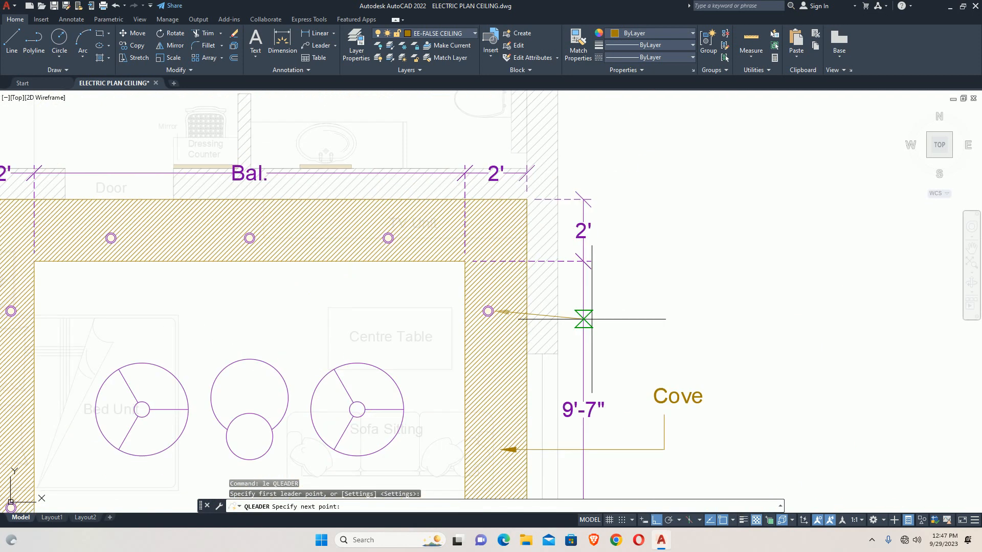
{"action": "scroll", "coordinate": [470, 314], "scroll_direction": "up", "scroll_amount": 2}
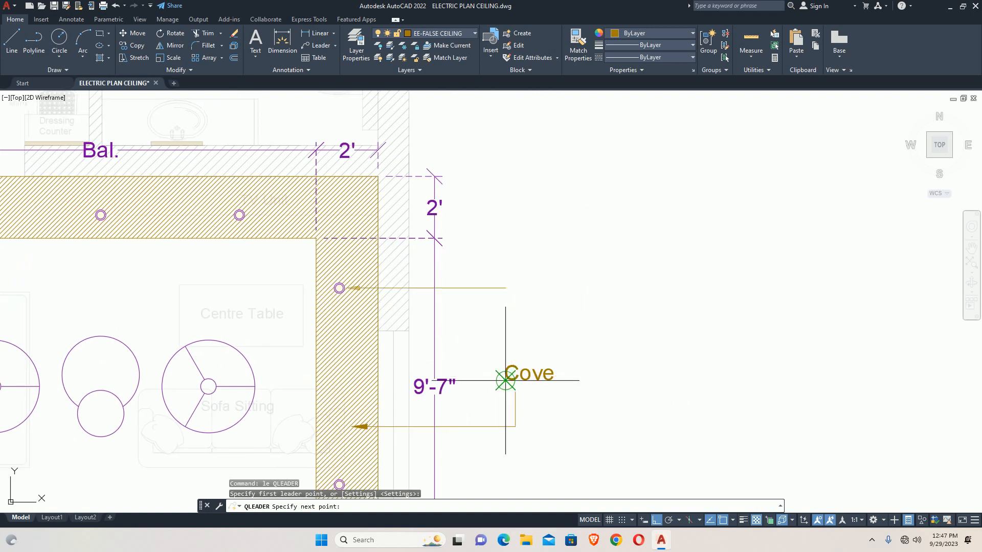
{"action": "key", "text": "Escape"}
{"action": "key", "text": "Escape"}
{"action": "key", "text": "Escape"}
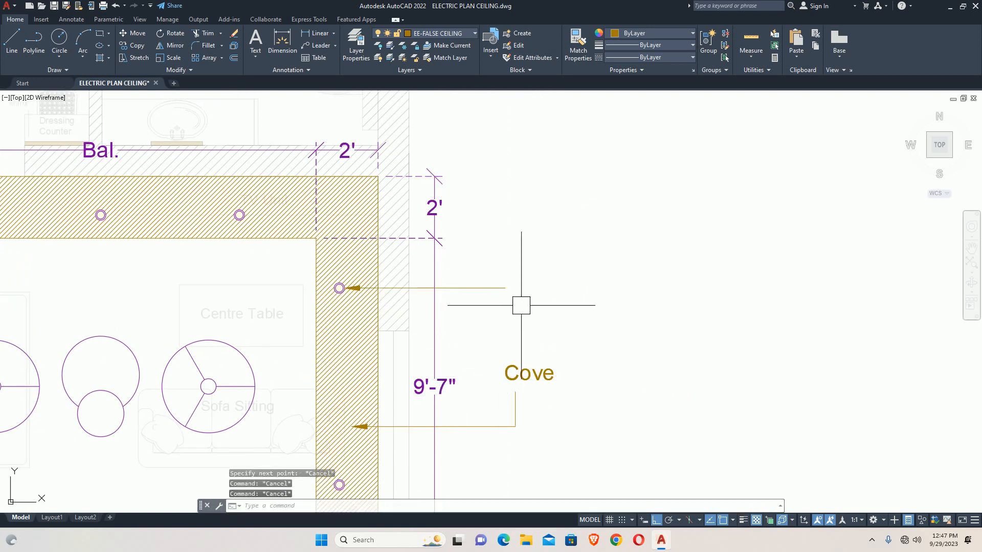
Copy the Cove text straight up to the end of the light's leader
{"action": "type", "text": "co"}
{"action": "key", "text": "Return"}
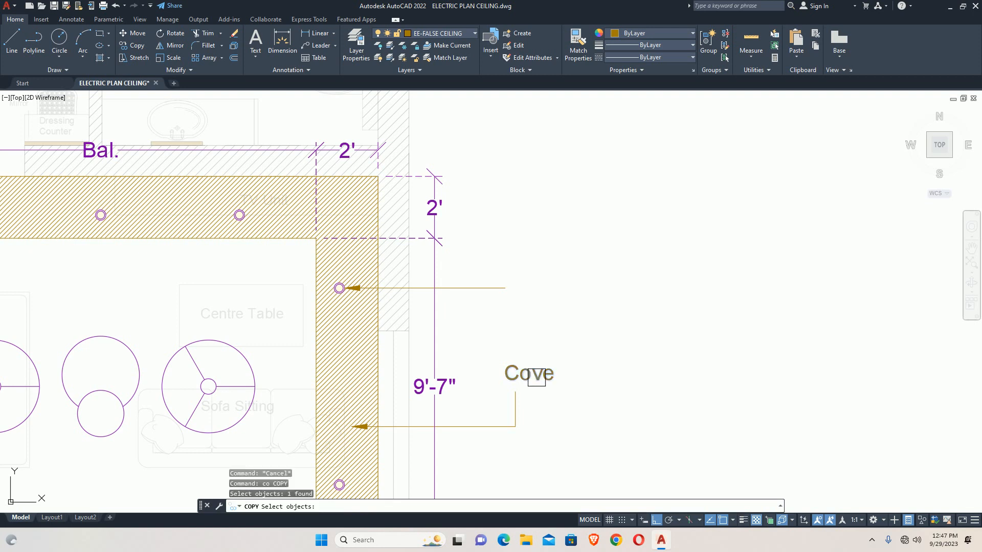
{"action": "left_click", "coordinate": [529, 373]}
{"action": "key", "text": "Return"}
{"action": "left_click", "coordinate": [587, 353]}
{"action": "left_click", "coordinate": [582, 261]}
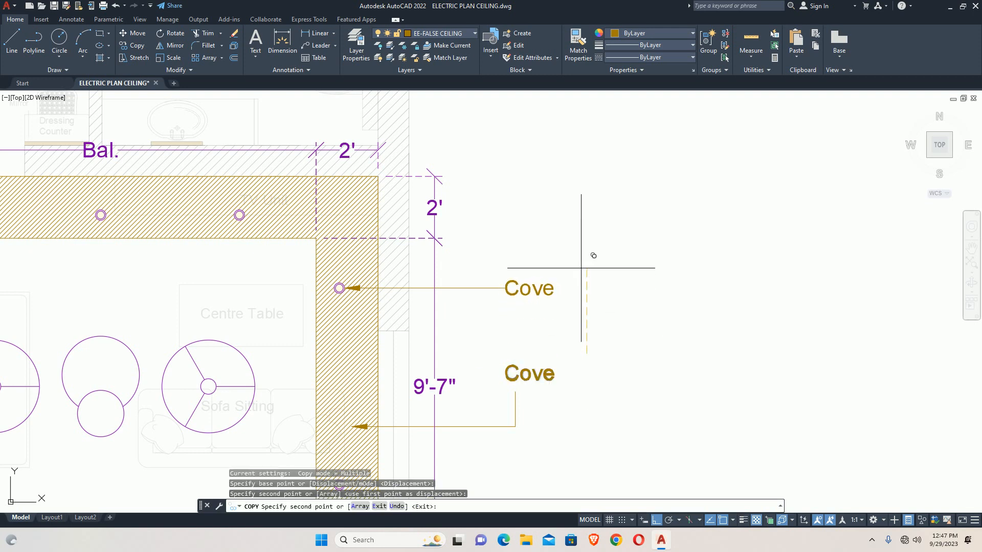
{"action": "key", "text": "Return"}
Replace the copied label's text with "Cob Light"
{"action": "double_click", "coordinate": [529, 288]}
{"action": "left_click_drag", "start_coordinate": [532, 286], "coordinate": [457, 275]}
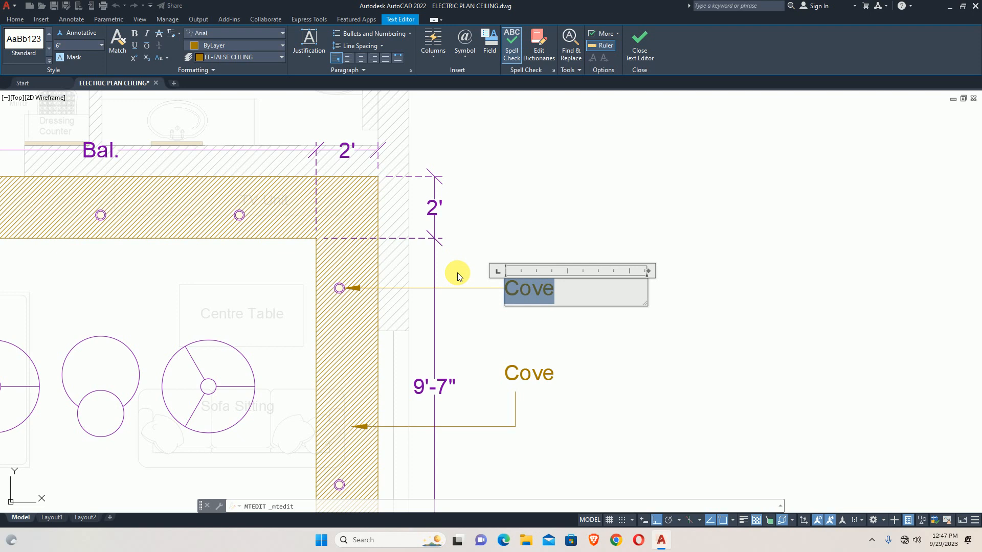
{"action": "type", "text": "Cob "}
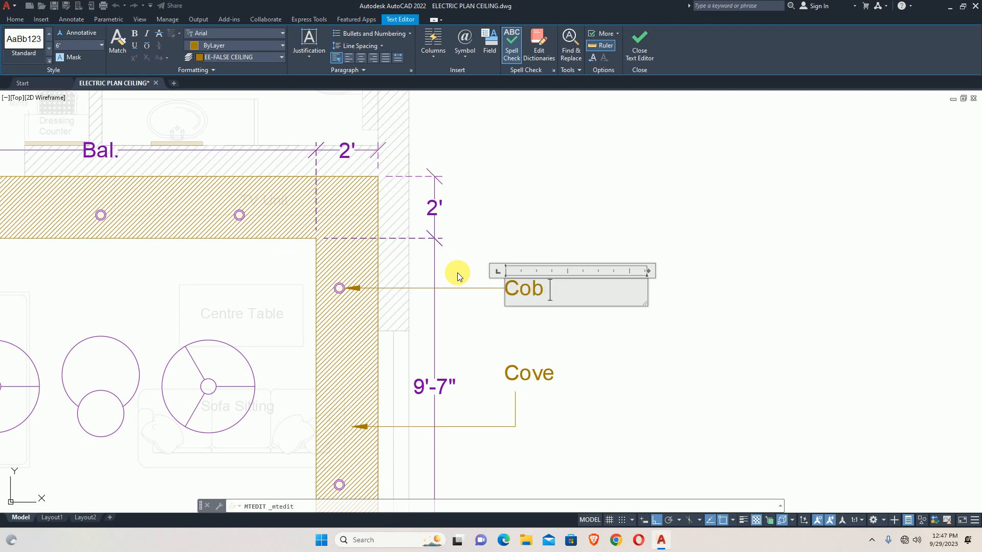
{"action": "type", "text": "Light"}
{"action": "key", "text": "Escape"}
{"action": "key", "text": "Escape"}
{"action": "scroll", "coordinate": [476, 332], "scroll_direction": "down", "scroll_amount": 3}
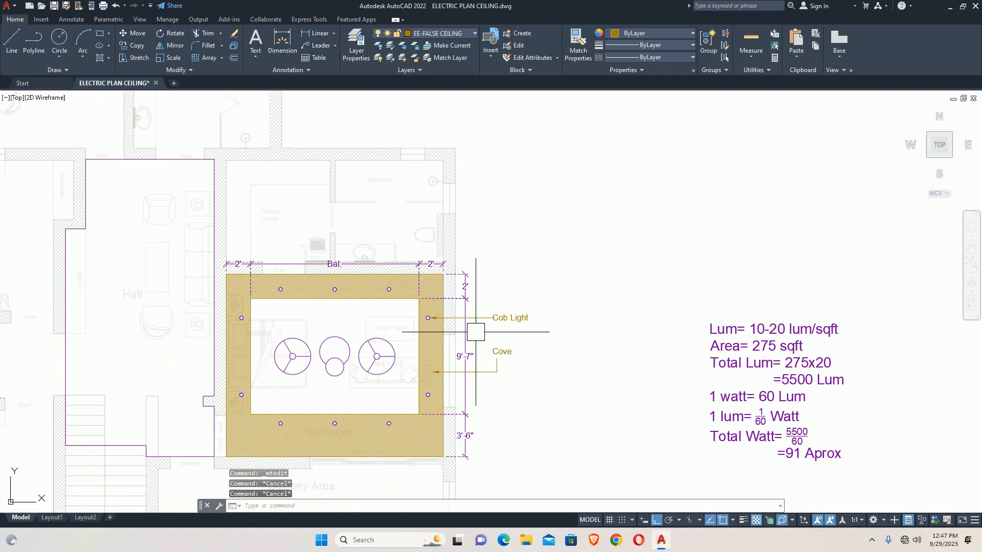
{"action": "scroll", "coordinate": [476, 332], "scroll_direction": "down", "scroll_amount": 2}
{"action": "scroll", "coordinate": [450, 279], "scroll_direction": "up", "scroll_amount": 4}
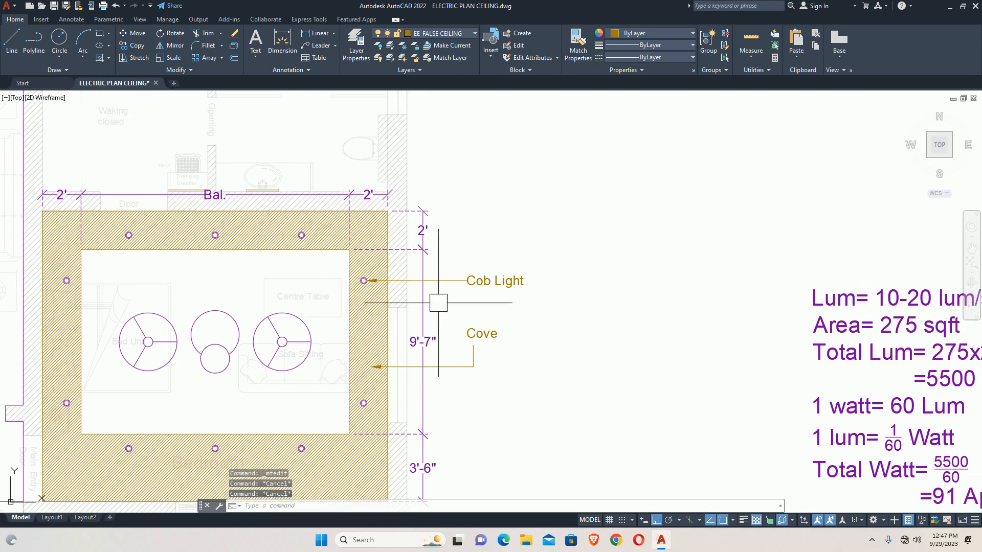
{"action": "type", "text": "m"}
{"action": "key", "text": "Return"}
{"action": "key", "text": "Escape"}
{"action": "key", "text": "Escape"}
{"action": "key", "text": "Escape"}
Set the Cob Light label's text height to 4"
{"action": "left_click", "coordinate": [488, 298]}
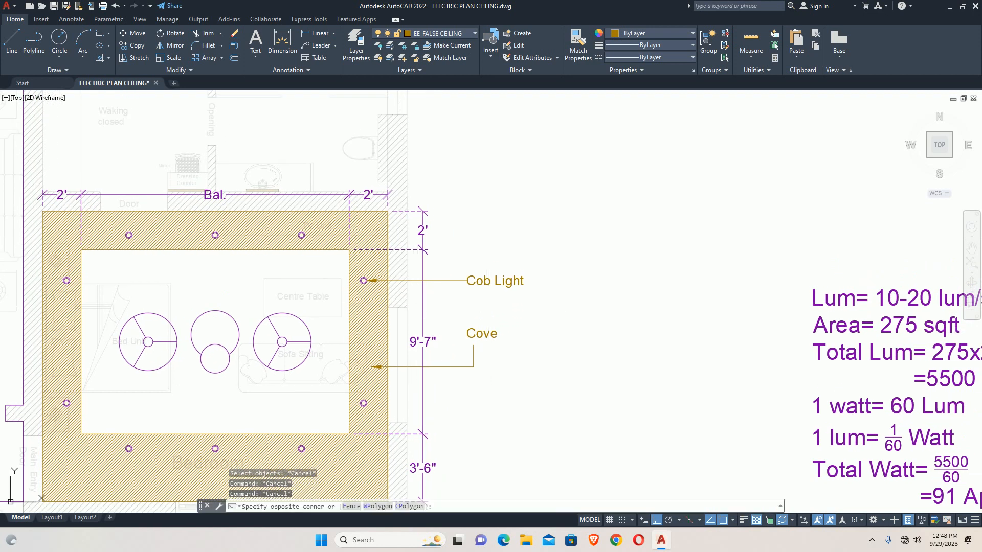
{"action": "left_click", "coordinate": [473, 276]}
{"action": "left_click", "coordinate": [585, 242]}
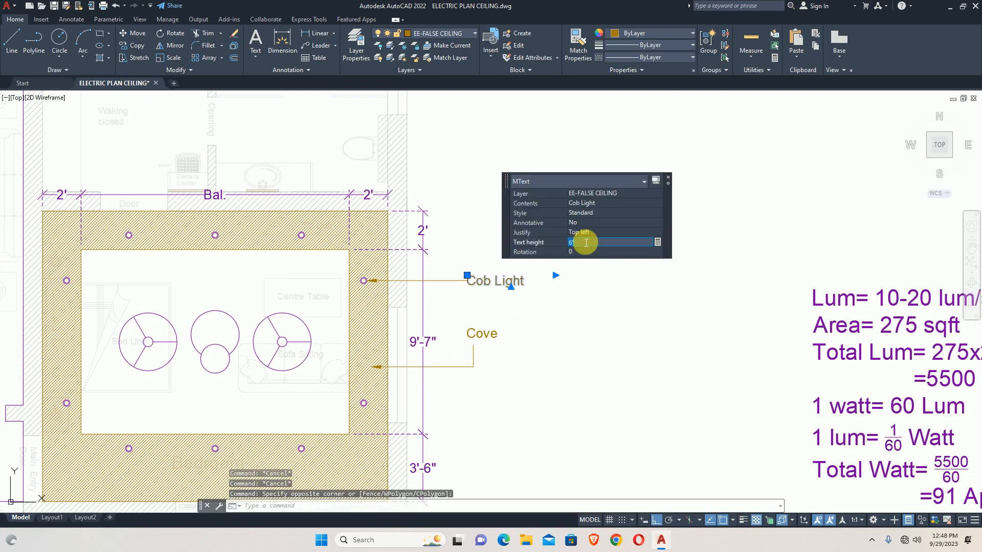
{"action": "type", "text": "4"}
{"action": "key", "text": "Return"}
{"action": "key", "text": "Escape"}
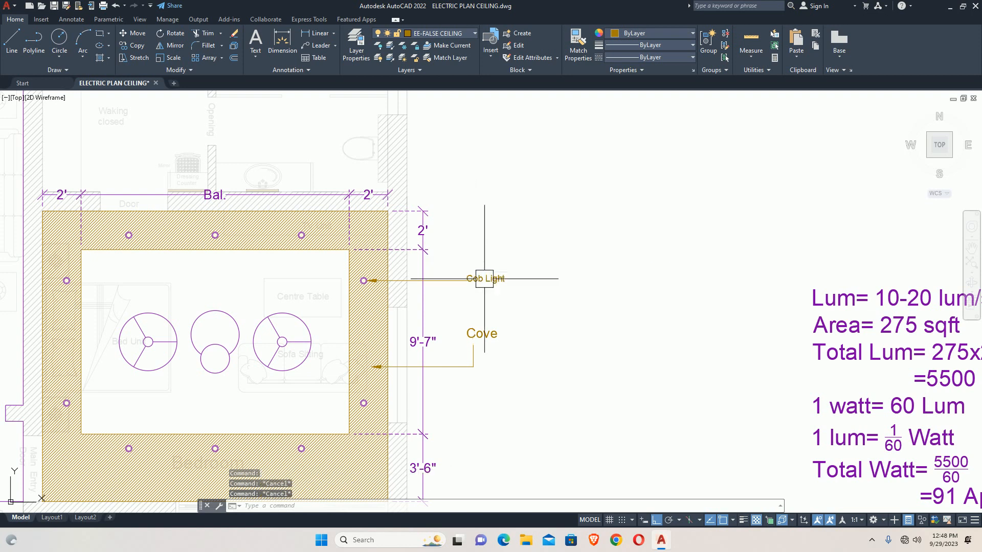
Match the Cove label's properties to those of the Cob Light label
{"action": "middle_click_drag", "start_coordinate": [516, 314], "coordinate": [502, 285]}
{"action": "type", "text": "ma"}
{"action": "key", "text": "Return"}
{"action": "left_click", "coordinate": [477, 236]}
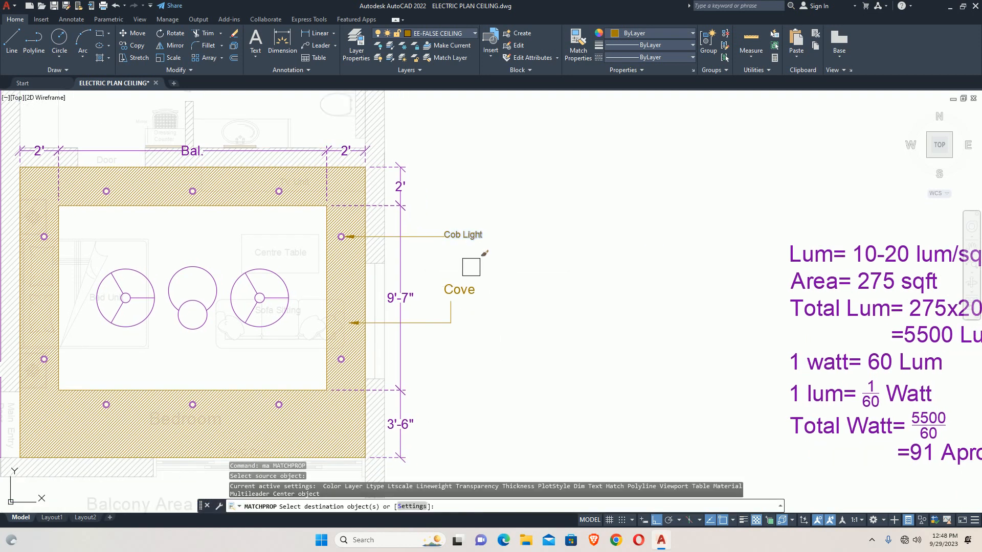
{"action": "key", "text": "Escape"}
{"action": "key", "text": "Escape"}
Move the Cove text straight down, level with the lower part of its leader's vertical end
{"action": "type", "text": "m"}
{"action": "key", "text": "Return"}
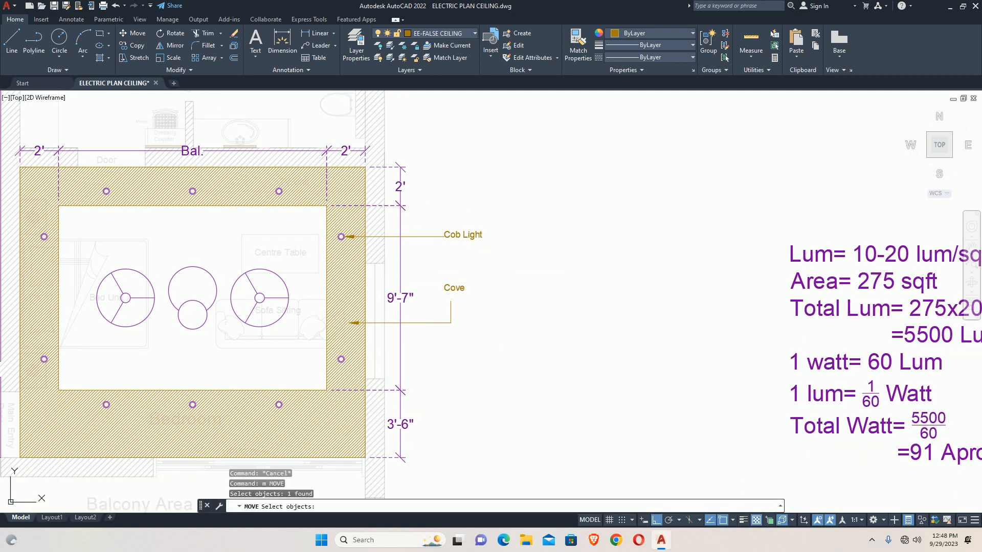
{"action": "left_click", "coordinate": [457, 288]}
{"action": "key", "text": "Return"}
{"action": "left_click", "coordinate": [486, 287]}
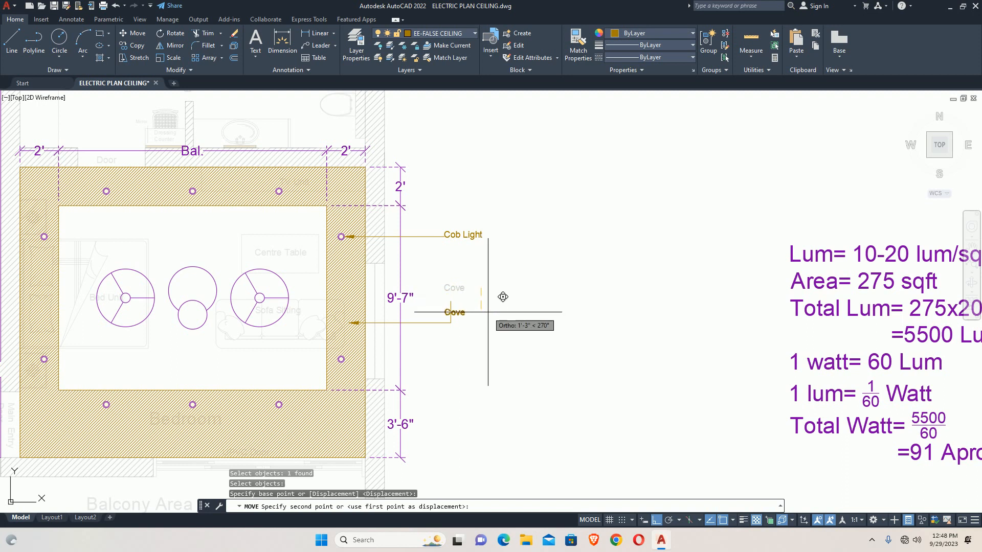
{"action": "left_click", "coordinate": [493, 315]}
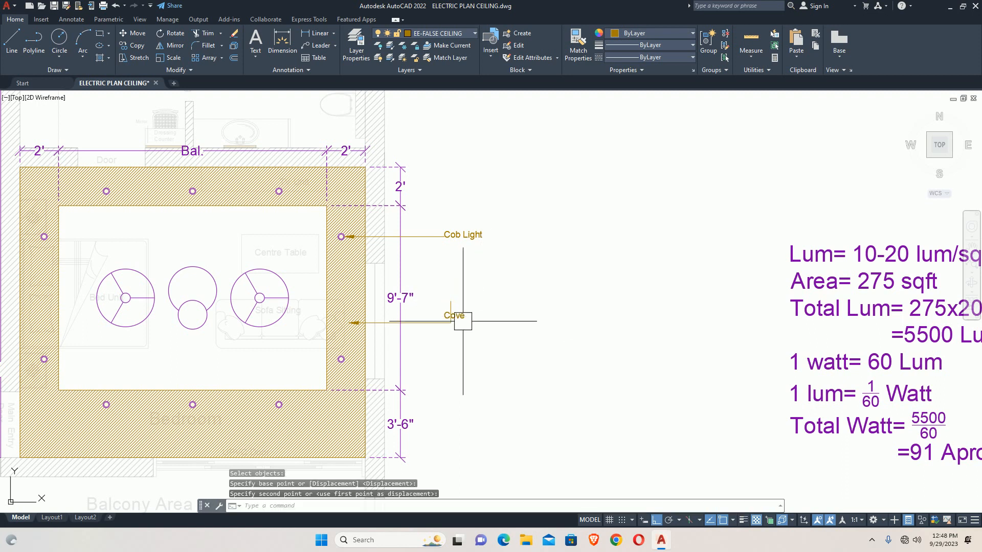
Shift the Cove text slightly to the right so it clears the vertical end of its leader
{"action": "left_click", "coordinate": [462, 318]}
{"action": "key", "text": "Return"}
{"action": "left_click", "coordinate": [466, 362]}
{"action": "left_click", "coordinate": [477, 362]}
{"action": "key", "text": "Escape"}
{"action": "key", "text": "Escape"}
Draw a horizontal quick leader from the right-hand ceiling fan out to align with the end of the Cove leader
{"action": "middle_click_drag", "start_coordinate": [434, 324], "coordinate": [419, 348]}
{"action": "type", "text": "le"}
{"action": "key", "text": "Return"}
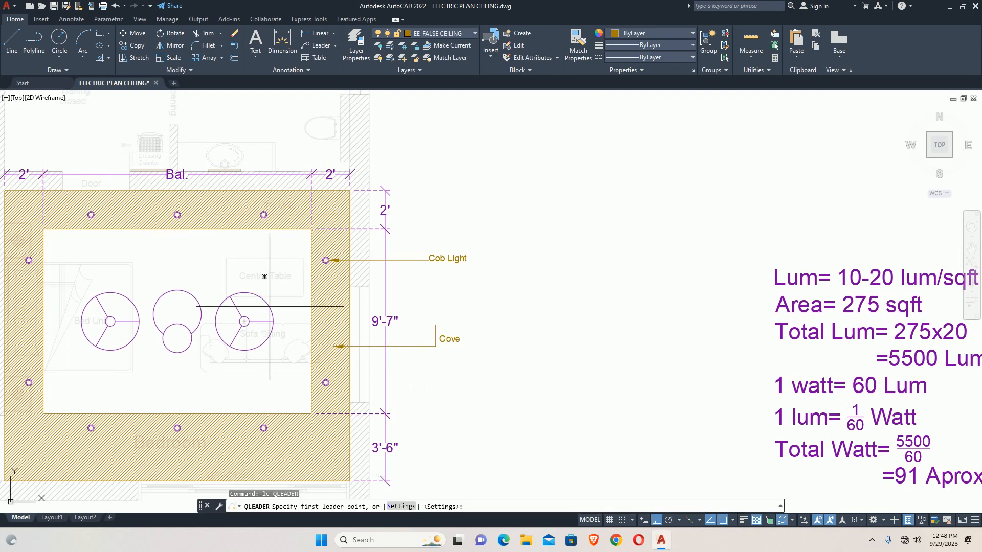
{"action": "left_click", "coordinate": [272, 296]}
{"action": "scroll", "coordinate": [448, 276], "scroll_direction": "up", "scroll_amount": 2}
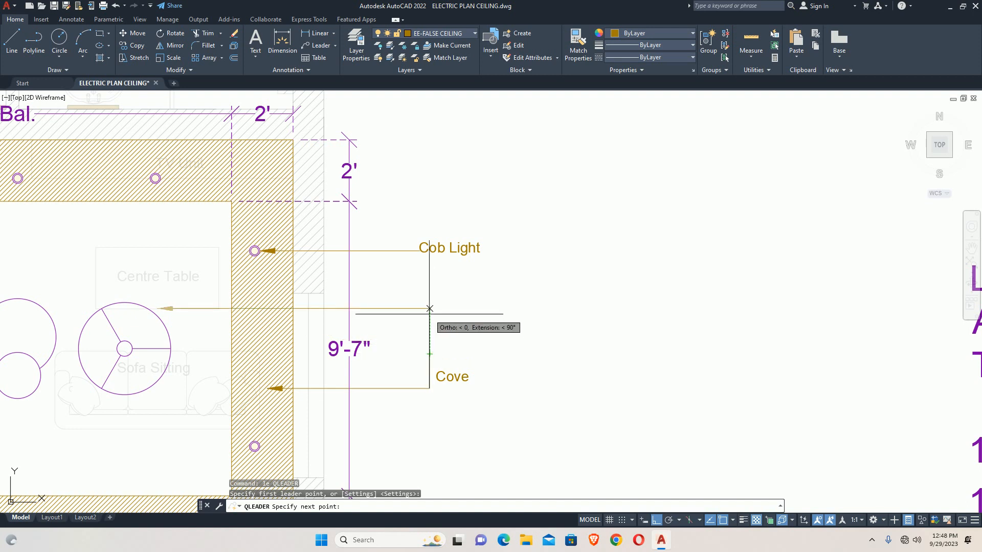
{"action": "key", "text": "Escape"}
Copy the Cob Light text straight down by about 2' to the end of the ceiling fan's leader
{"action": "type", "text": "co"}
{"action": "key", "text": "space"}
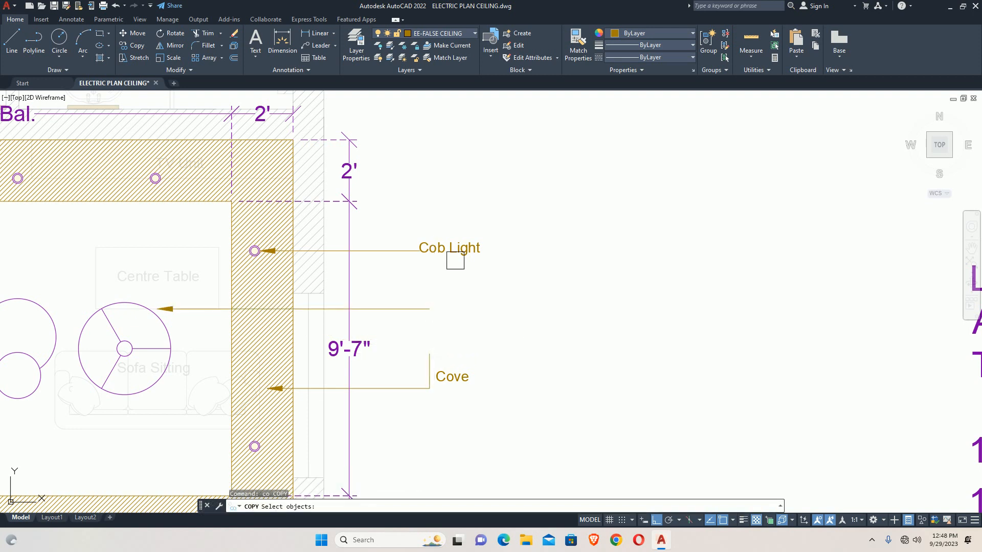
{"action": "left_click", "coordinate": [454, 259]}
{"action": "key", "text": "space"}
{"action": "left_click", "coordinate": [591, 252]}
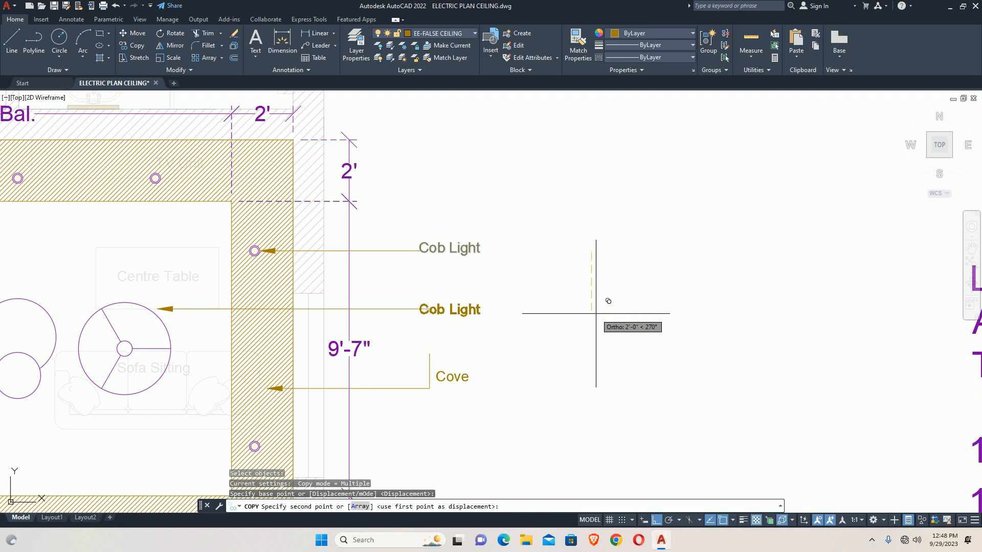
{"action": "left_click", "coordinate": [594, 313]}
{"action": "key", "text": "Escape"}
Replace the copied label's text at the fan leader with "Ceiling Fan"
{"action": "double_click", "coordinate": [478, 307]}
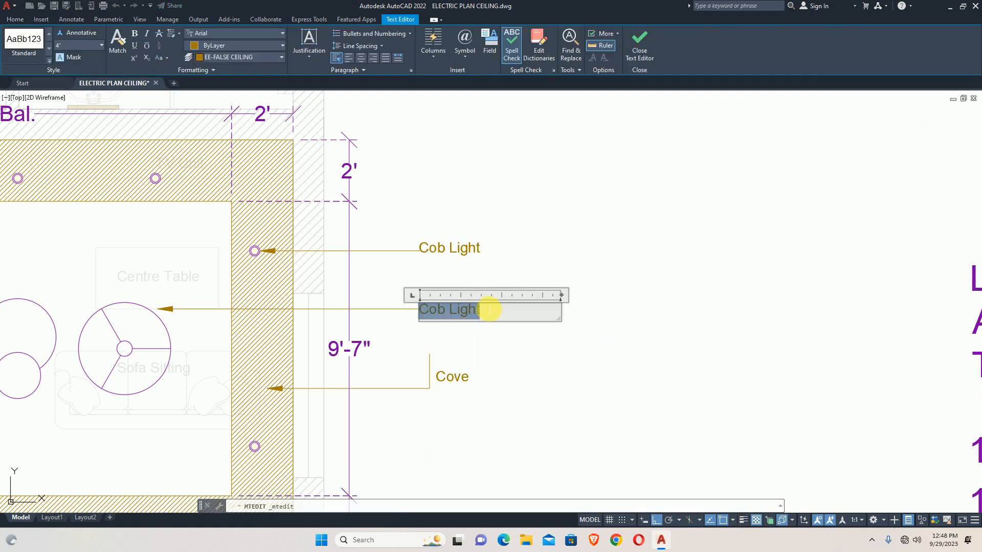
{"action": "type", "text": "Ceiling Fab"}
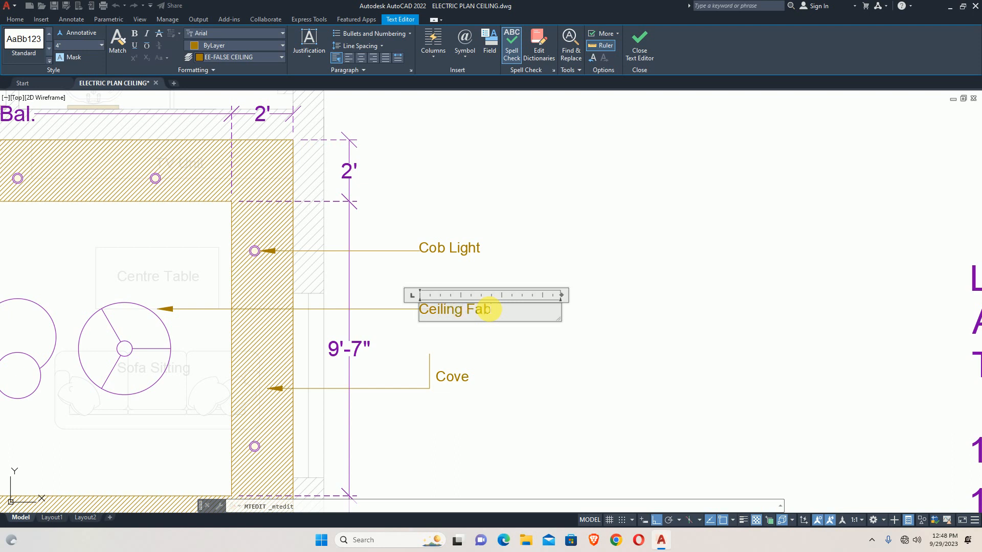
{"action": "left_click", "coordinate": [666, 359]}
{"action": "key", "text": "Escape"}
{"action": "key", "text": "Escape"}
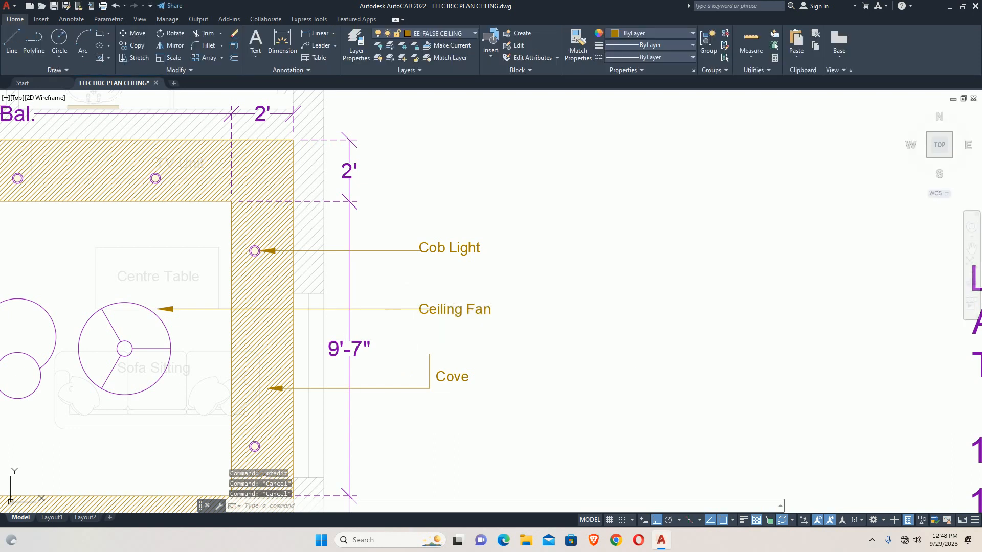
Draw a quick leader from the small central circle about 2'-6" down, turning horizontally right past the dimension line
{"action": "middle_click_drag", "start_coordinate": [302, 356], "coordinate": [581, 305]}
{"action": "middle_click_drag", "start_coordinate": [499, 311], "coordinate": [464, 292]}
{"action": "type", "text": "le"}
{"action": "key", "text": "Return"}
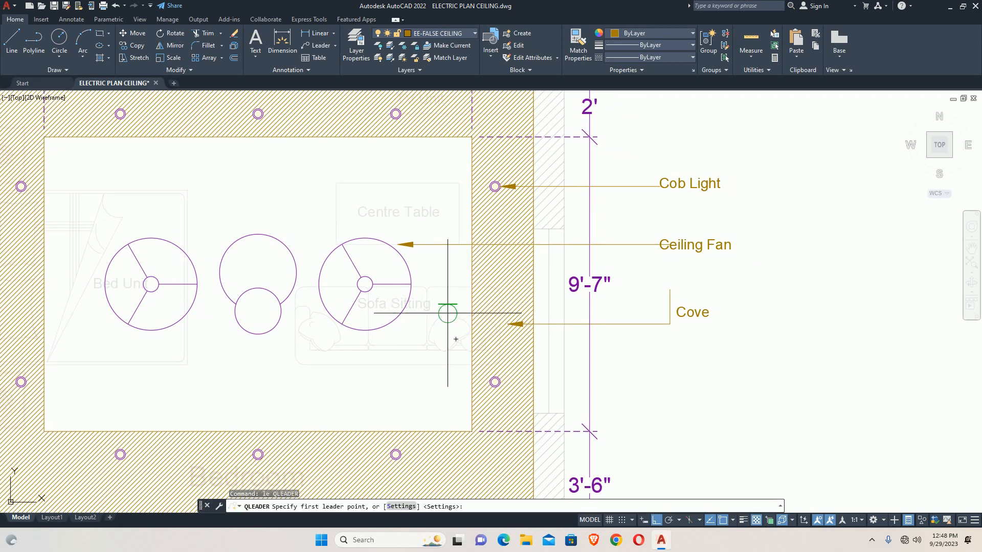
{"action": "left_click", "coordinate": [263, 333]}
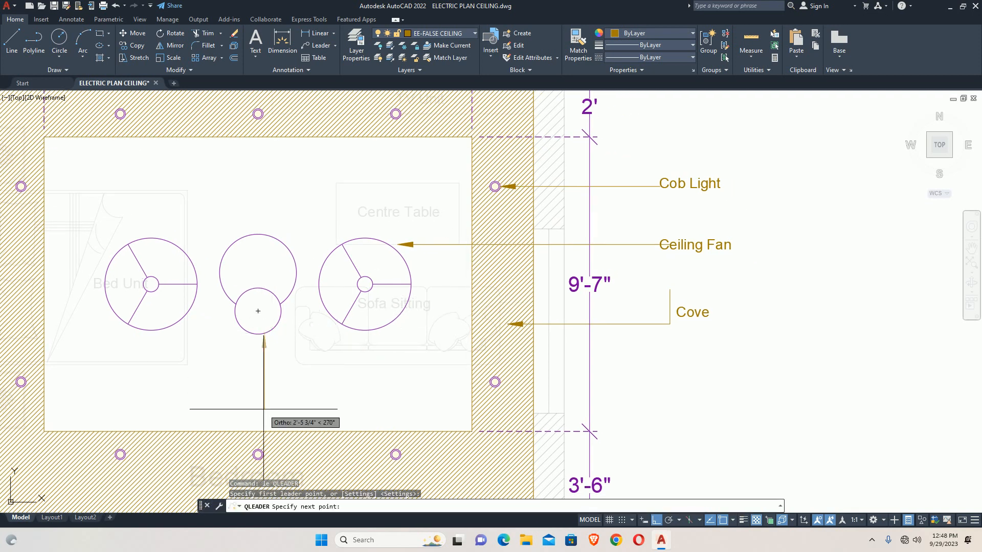
{"action": "left_click", "coordinate": [264, 409]}
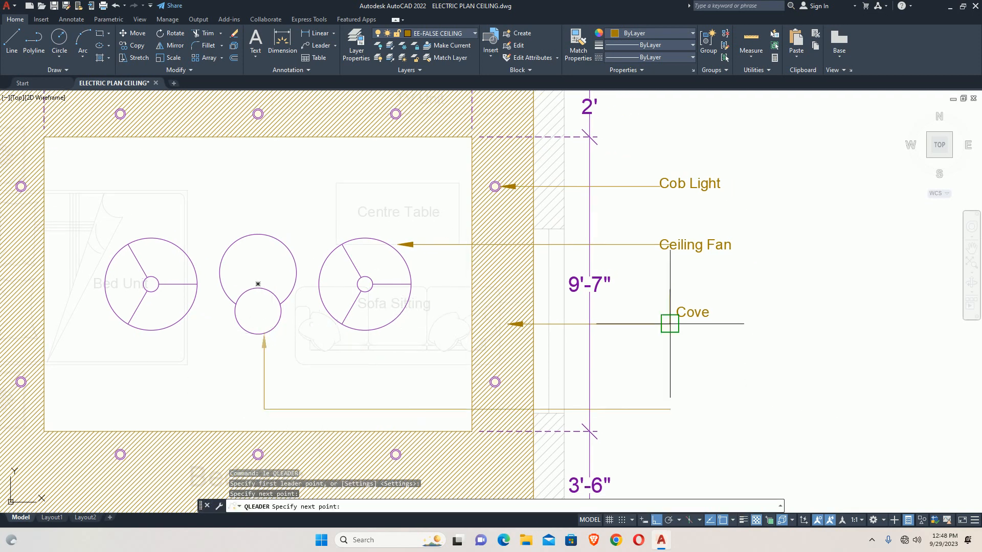
{"action": "left_click", "coordinate": [675, 408]}
{"action": "key", "text": "Escape"}
Copy the Ceiling Fan text straight down to the end of the central fixture's leader
{"action": "middle_click_drag", "start_coordinate": [712, 394], "coordinate": [628, 399]}
{"action": "type", "text": "c"}
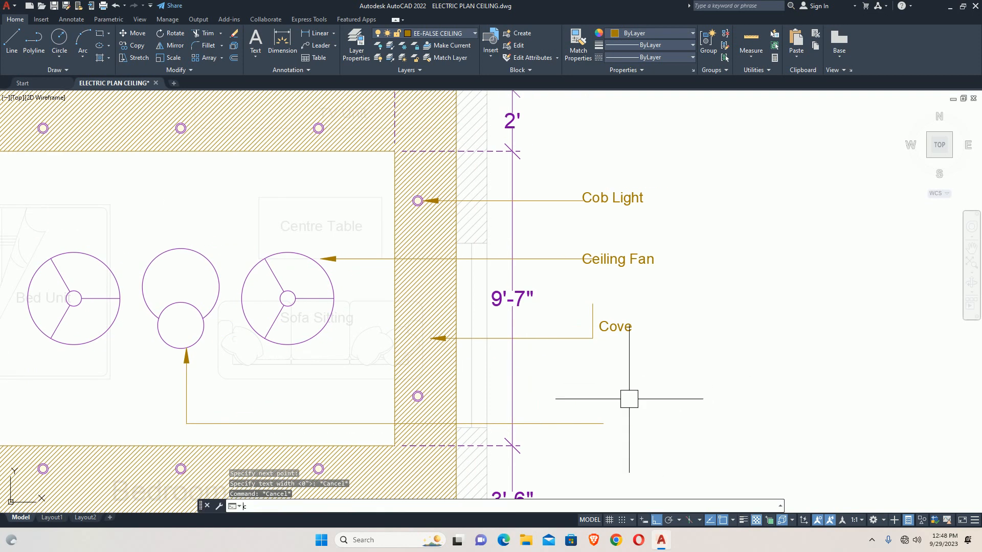
{"action": "key", "text": "Return"}
{"action": "left_click", "coordinate": [640, 258]}
{"action": "key", "text": "Return"}
{"action": "left_click", "coordinate": [674, 313]}
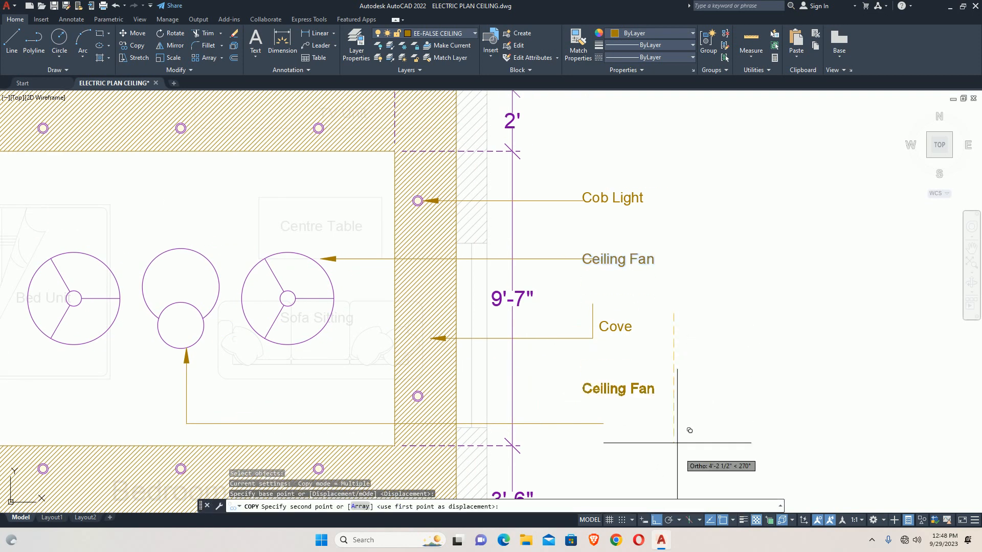
{"action": "key", "text": "Escape"}
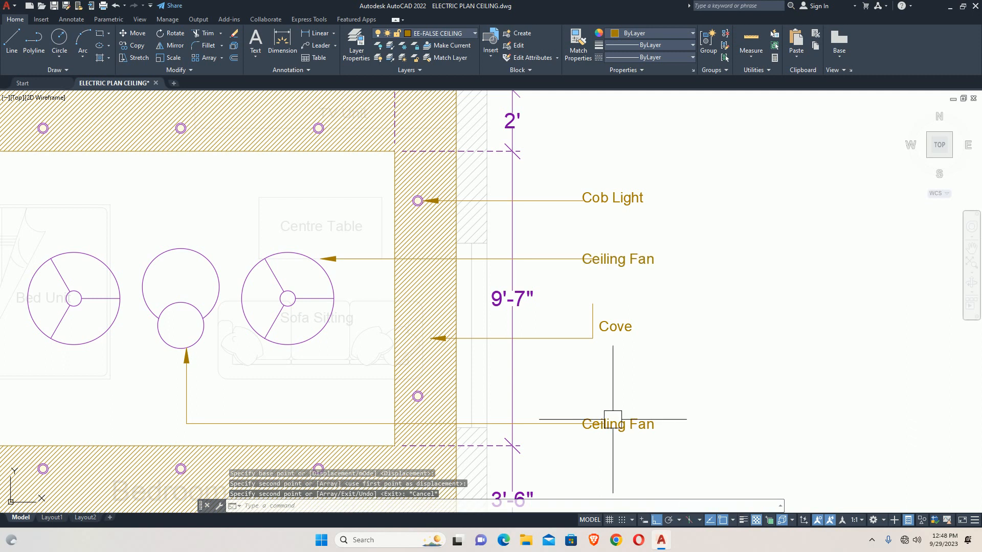
Replace the lowest copied label's text with "Chaindeliear"
{"action": "double_click", "coordinate": [617, 425]}
{"action": "type", "text": "Chaindeliear"}
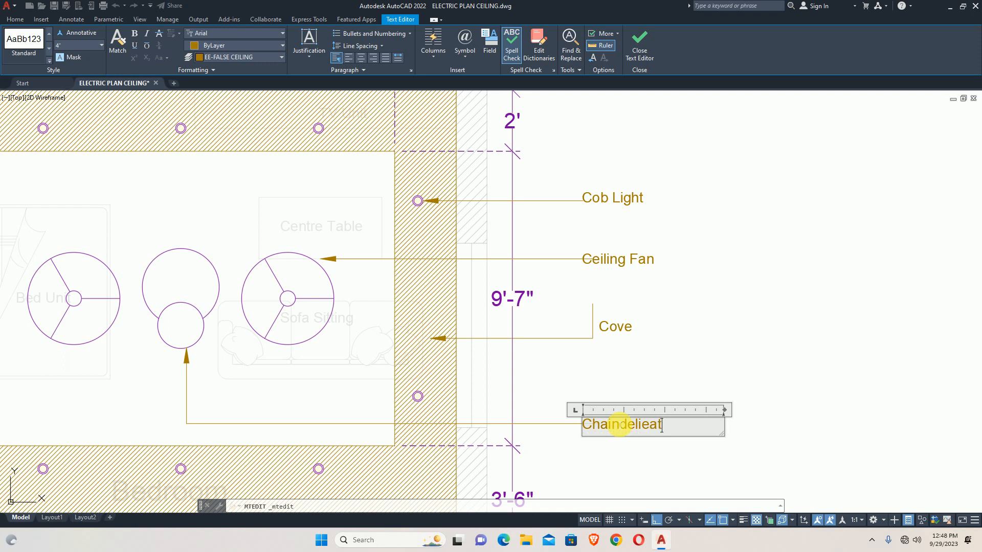
{"action": "key", "text": "Escape"}
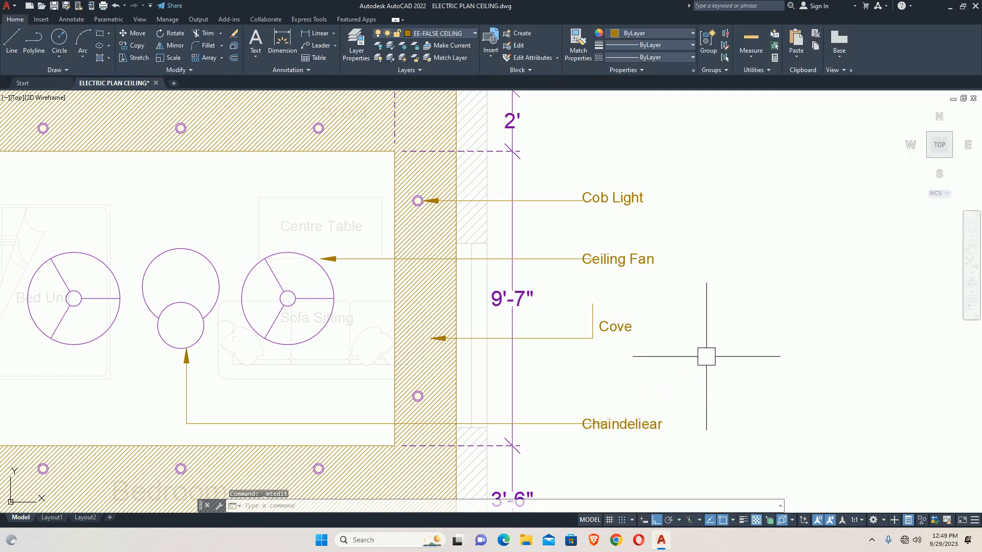
Correct the central fixture's label to read "Chandeliear"
{"action": "left_click", "coordinate": [568, 423]}
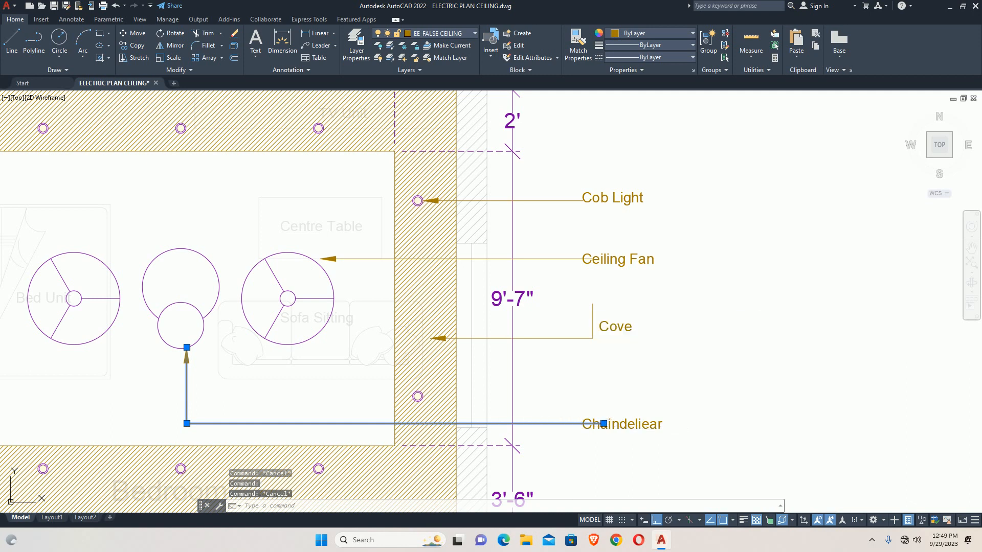
{"action": "scroll", "coordinate": [614, 426], "scroll_direction": "up", "scroll_amount": 2}
{"action": "double_click", "coordinate": [611, 427]}
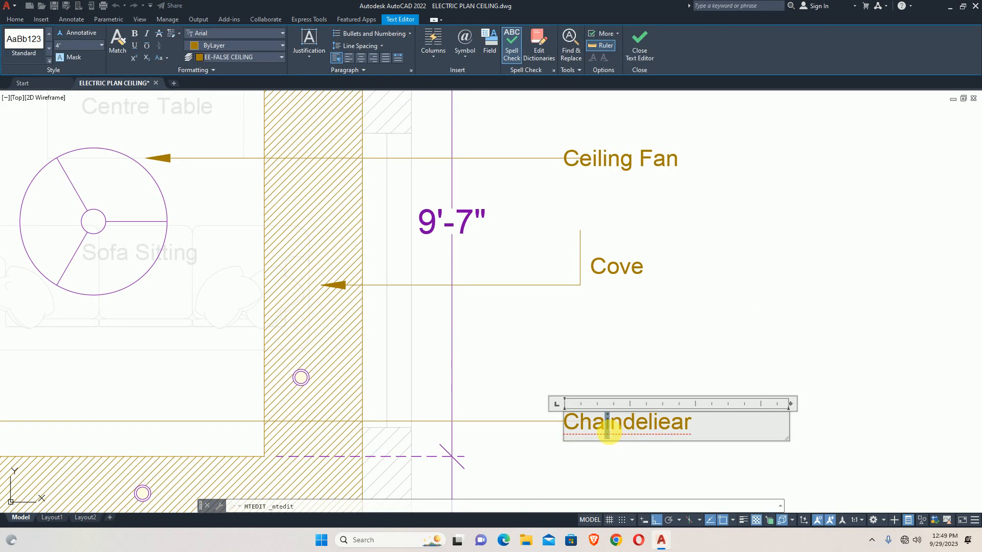
{"action": "key", "text": "BackSpace"}
{"action": "left_click", "coordinate": [672, 362]}
{"action": "key", "text": "Escape"}
{"action": "key", "text": "Escape"}
{"action": "key", "text": "Escape"}
Shorten the Chandeliear leader horizontally so it ends just before its text
{"action": "left_click", "coordinate": [532, 430]}
{"action": "left_click", "coordinate": [521, 414]}
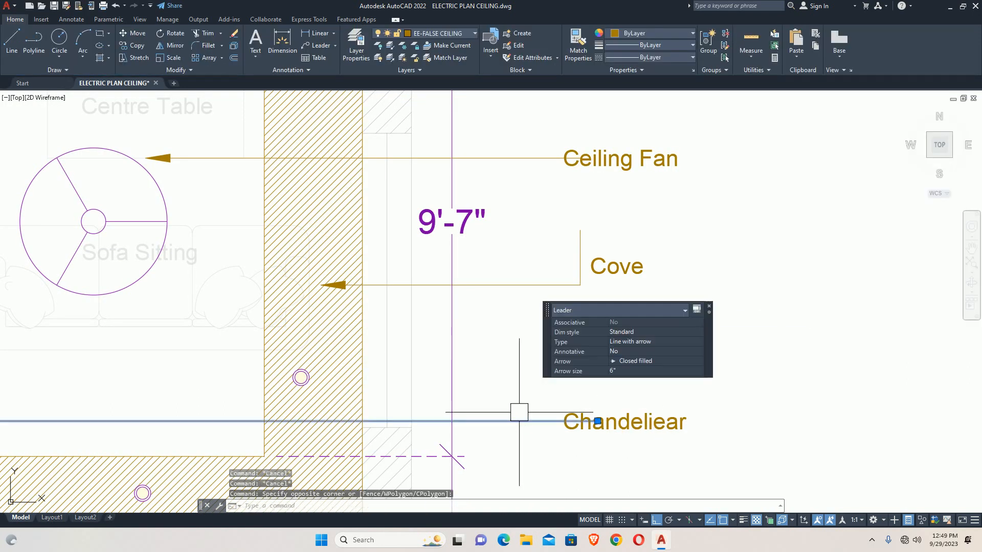
{"action": "left_click", "coordinate": [597, 421]}
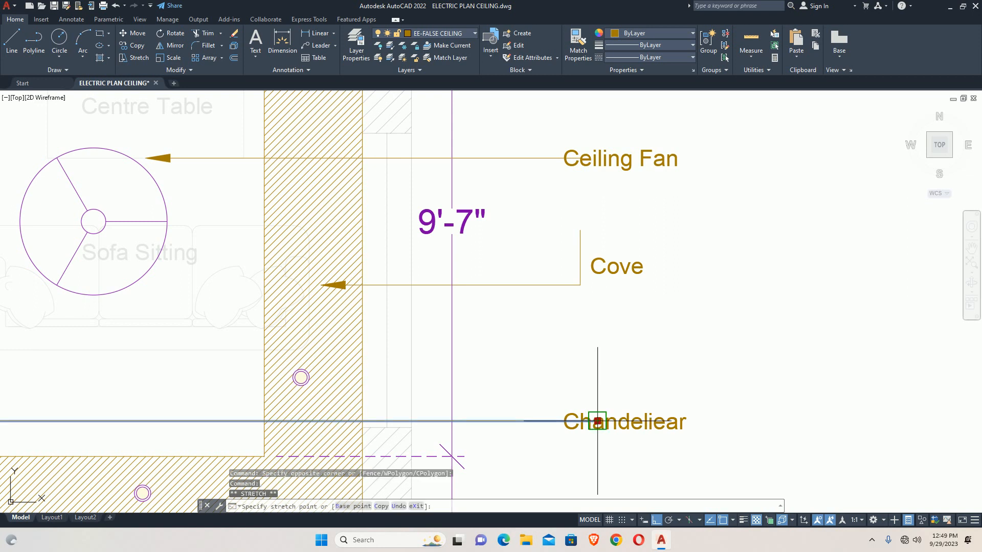
{"action": "scroll", "coordinate": [562, 423], "scroll_direction": "up", "scroll_amount": 6}
{"action": "left_click", "coordinate": [548, 411]}
{"action": "key", "text": "Escape"}
{"action": "key", "text": "Escape"}
{"action": "scroll", "coordinate": [551, 328], "scroll_direction": "down", "scroll_amount": 8}
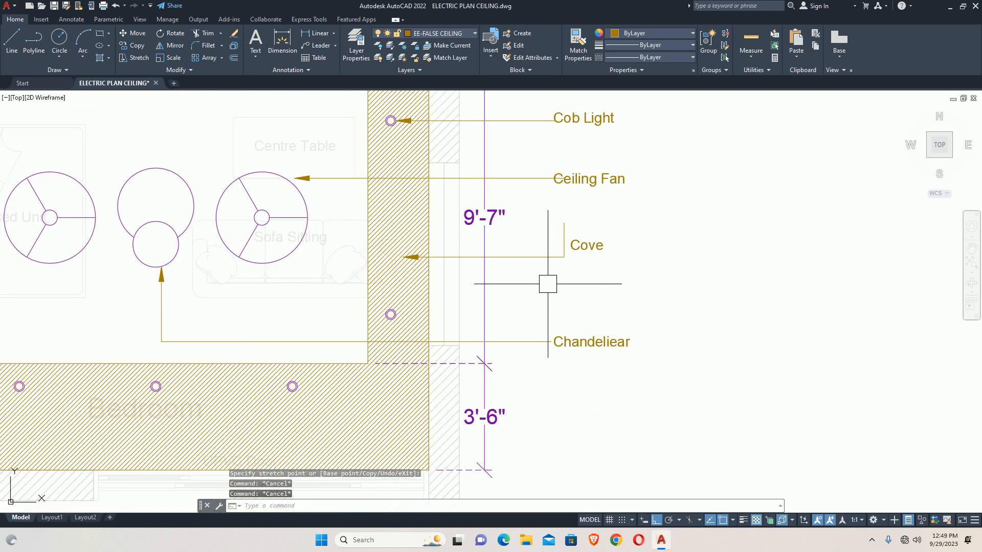
Shorten the Ceiling Fan leader horizontally so it ends just before its text
{"action": "middle_click_drag", "start_coordinate": [548, 283], "coordinate": [537, 449]}
{"action": "left_click", "coordinate": [532, 342]}
{"action": "scroll", "coordinate": [529, 343], "scroll_direction": "up", "scroll_amount": 5}
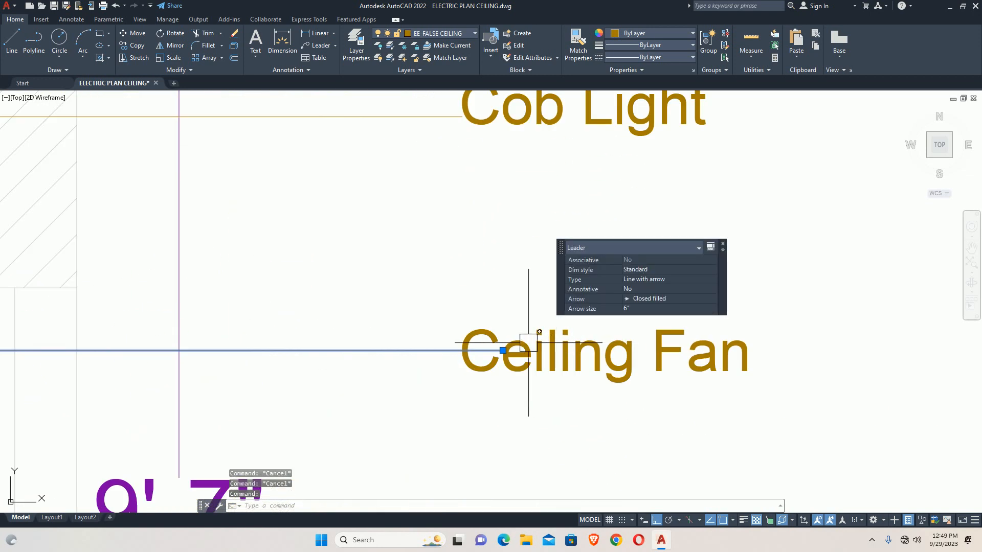
{"action": "left_click", "coordinate": [503, 350]}
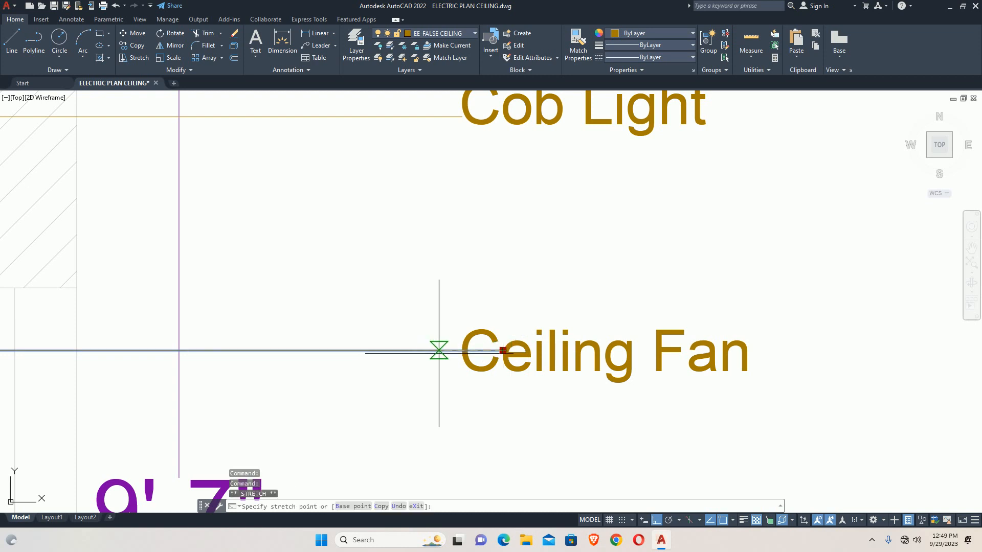
{"action": "key", "text": "Escape"}
{"action": "key", "text": "Escape"}
{"action": "scroll", "coordinate": [501, 369], "scroll_direction": "down", "scroll_amount": 5}
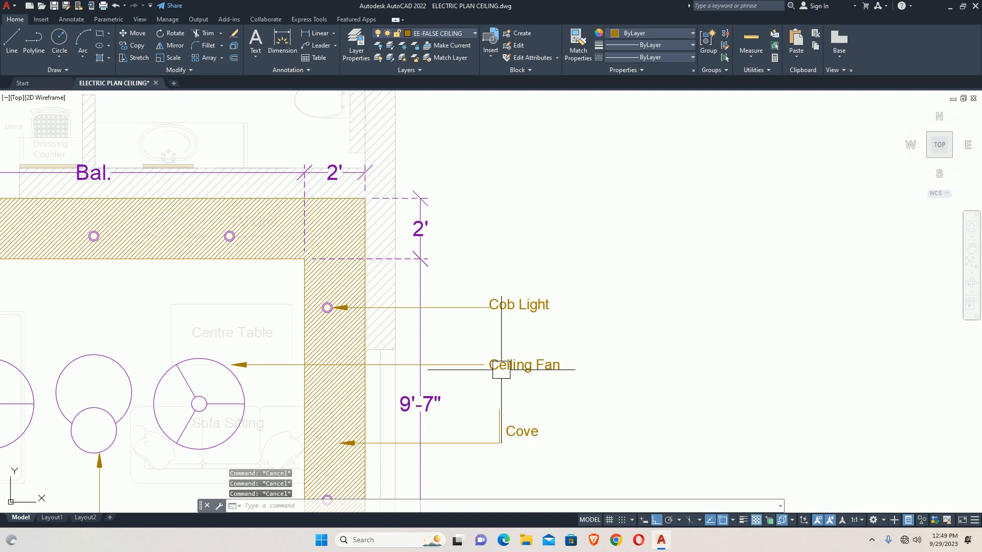
Create a new layer named EE-FLASE CEILING ANNOTATION
{"action": "scroll", "coordinate": [467, 327], "scroll_direction": "down", "scroll_amount": 5}
{"action": "type", "text": "l"}
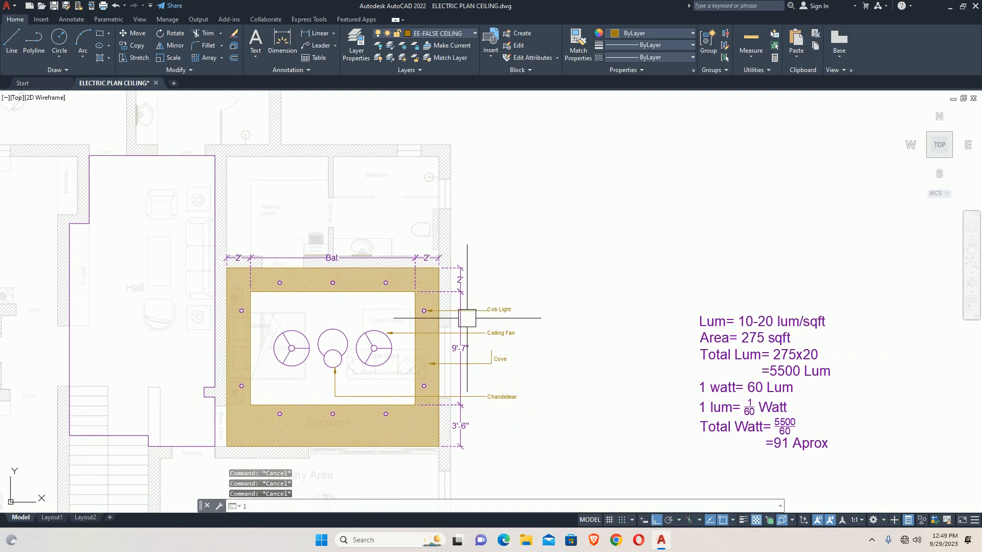
{"action": "type", "text": "a"}
{"action": "key", "text": "Return"}
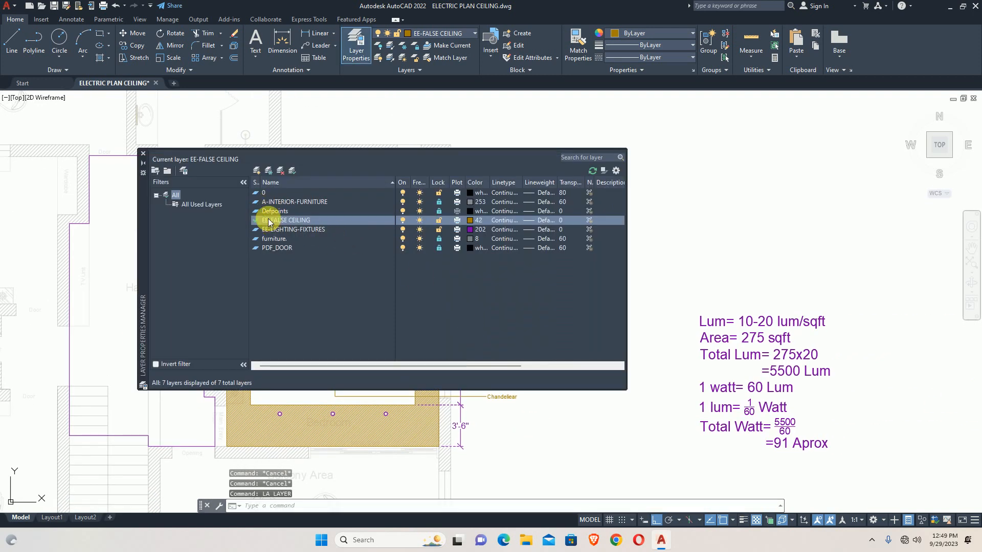
{"action": "left_click", "coordinate": [257, 171]}
{"action": "type", "text": "e"}
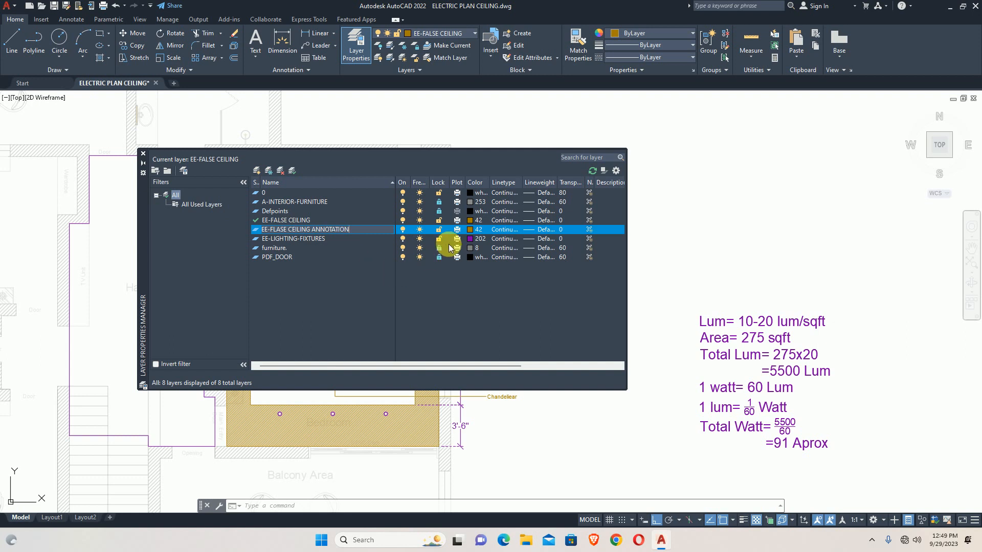
Set the EE-FLASE CEILING ANNOTATION layer's color to white and make it the current layer
{"action": "left_click", "coordinate": [470, 231]}
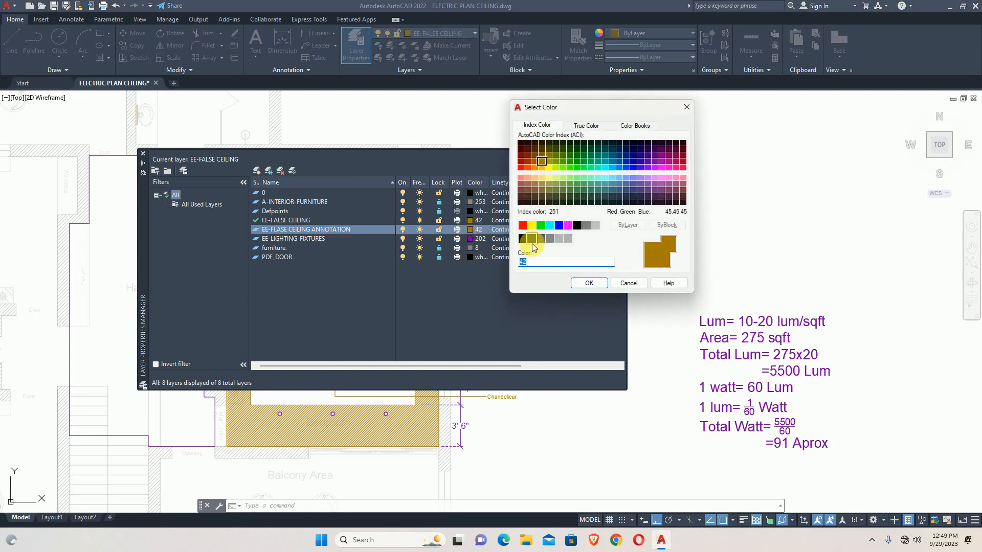
{"action": "left_click", "coordinate": [577, 225]}
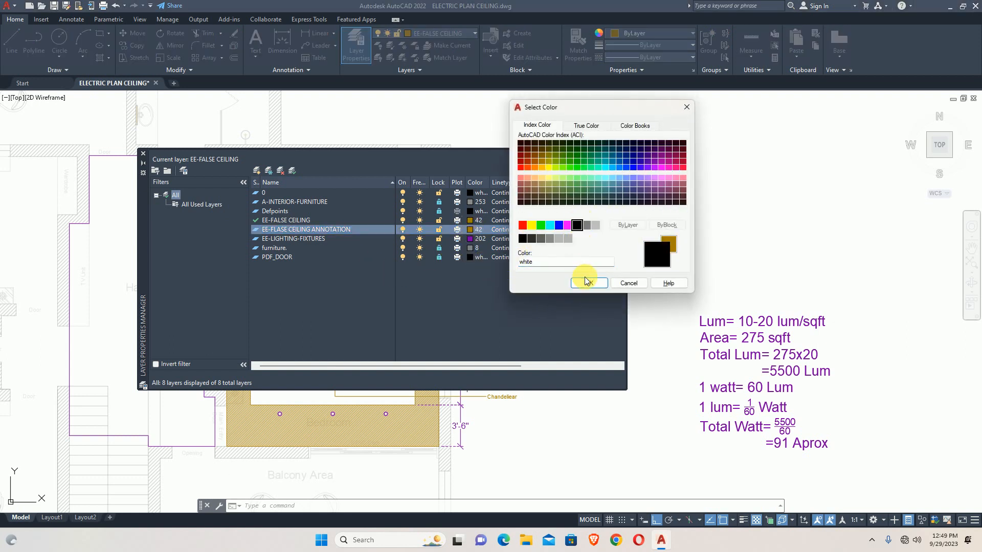
{"action": "left_click", "coordinate": [587, 283]}
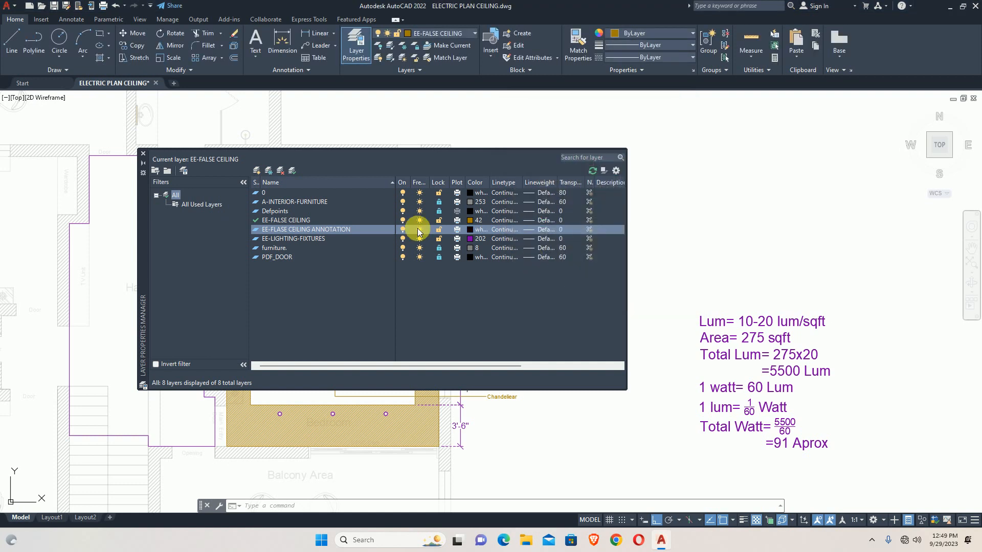
{"action": "double_click", "coordinate": [278, 229]}
{"action": "left_click", "coordinate": [145, 153]}
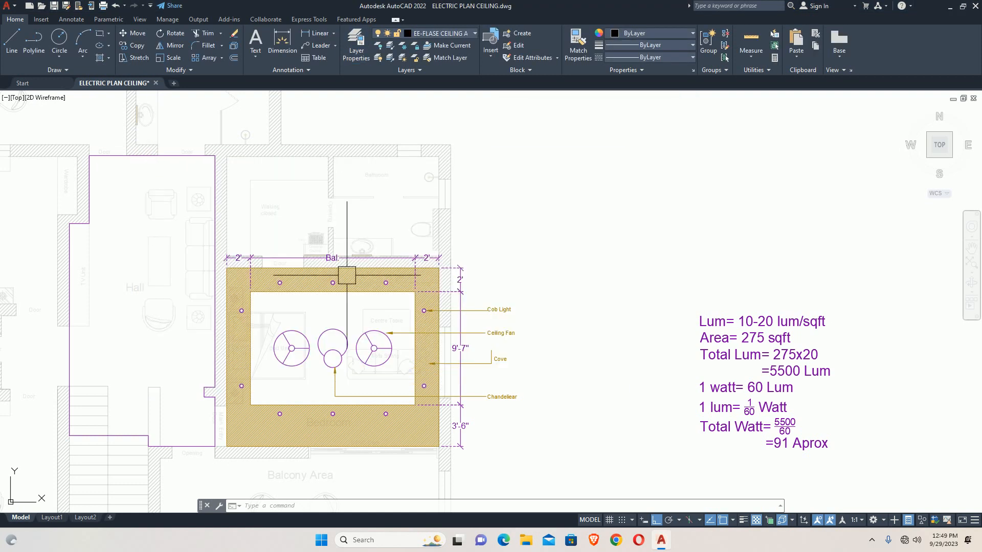
Draw a short vertical reference line on the annotation layer in the empty space east of the bedroom plan
{"action": "middle_click_drag", "start_coordinate": [450, 280], "coordinate": [421, 307]}
{"action": "type", "text": "l"}
{"action": "key", "text": "Return"}
{"action": "left_click", "coordinate": [520, 300]}
{"action": "left_click", "coordinate": [526, 349]}
{"action": "key", "text": "Escape"}
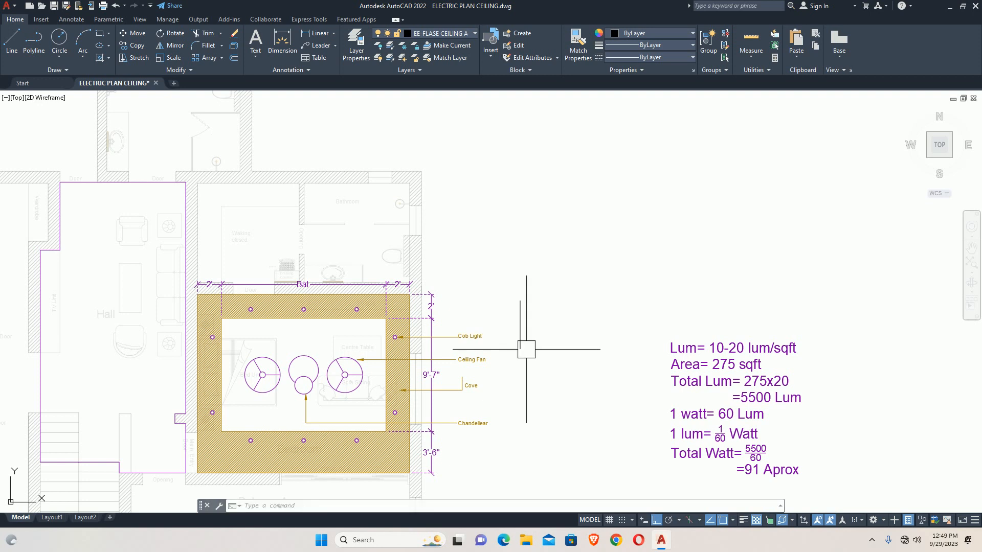
Match the reference line's properties onto the Cob Light, Ceiling Fan, Cove and Chandeliear labels and leaders
{"action": "type", "text": "ma"}
{"action": "key", "text": "Return"}
{"action": "left_click", "coordinate": [520, 313]}
{"action": "left_click", "coordinate": [487, 278]}
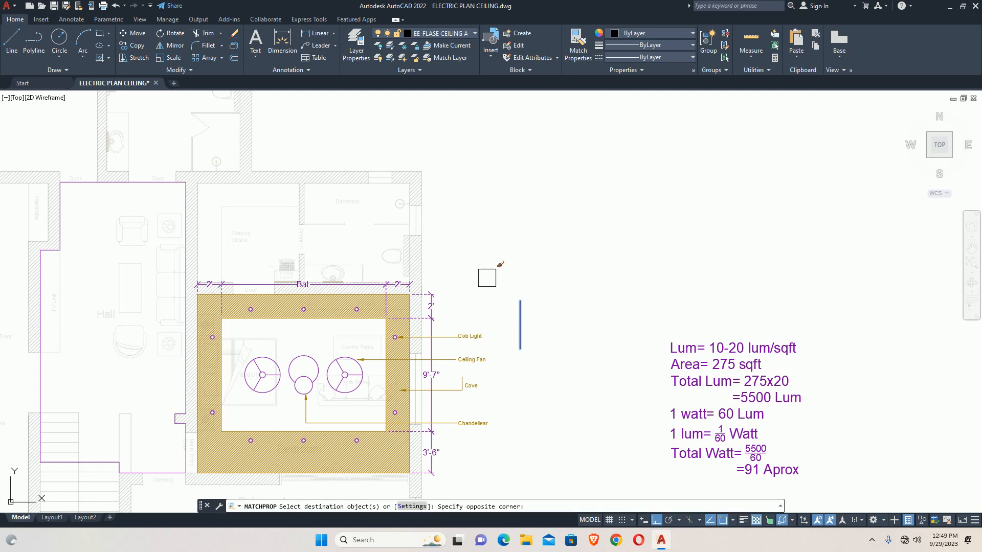
{"action": "left_click", "coordinate": [452, 466]}
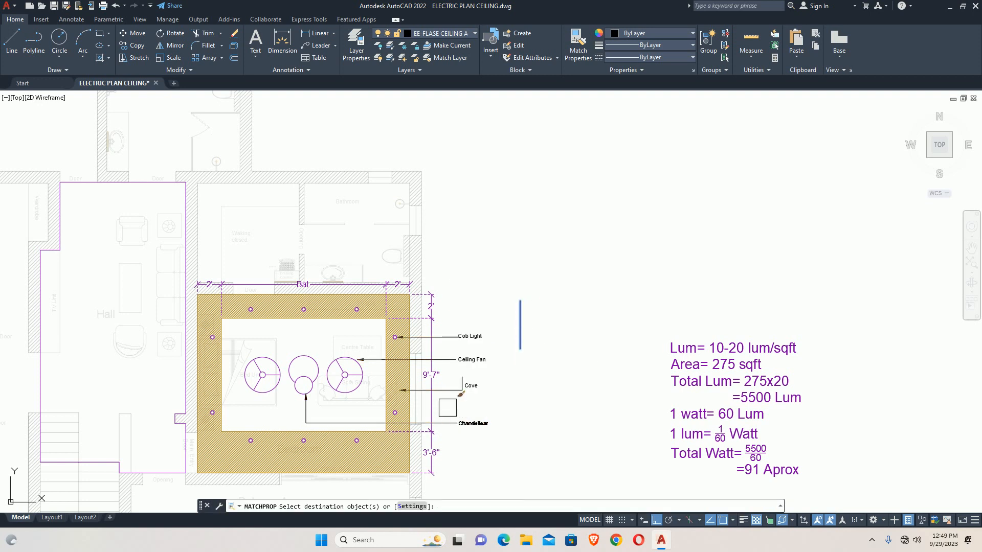
Match the reference line's properties onto the vertical dimensions along the bedroom's east side
{"action": "scroll", "coordinate": [384, 291], "scroll_direction": "up", "scroll_amount": 6}
{"action": "left_click", "coordinate": [583, 273]}
{"action": "scroll", "coordinate": [574, 356], "scroll_direction": "down", "scroll_amount": 4}
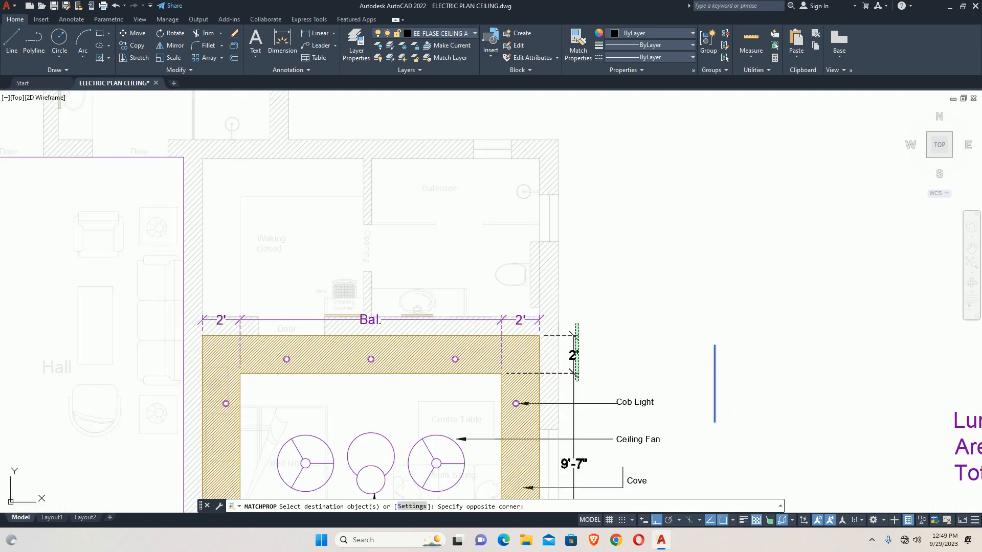
{"action": "middle_click_drag", "start_coordinate": [573, 374], "coordinate": [553, 281]}
{"action": "middle_click_drag", "start_coordinate": [557, 408], "coordinate": [545, 301]}
{"action": "left_click", "coordinate": [543, 404]}
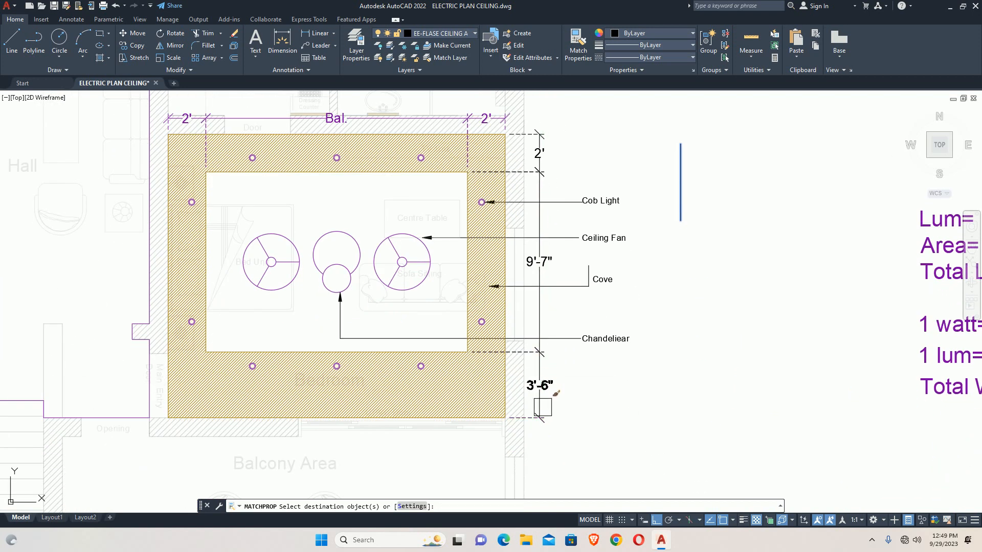
Match the reference line's properties onto the horizontal dimensions above the bedroom, including the Bal. dimension and both 2' dimensions
{"action": "middle_click_drag", "start_coordinate": [445, 275], "coordinate": [467, 331]}
{"action": "scroll", "coordinate": [506, 221], "scroll_direction": "up", "scroll_amount": 9}
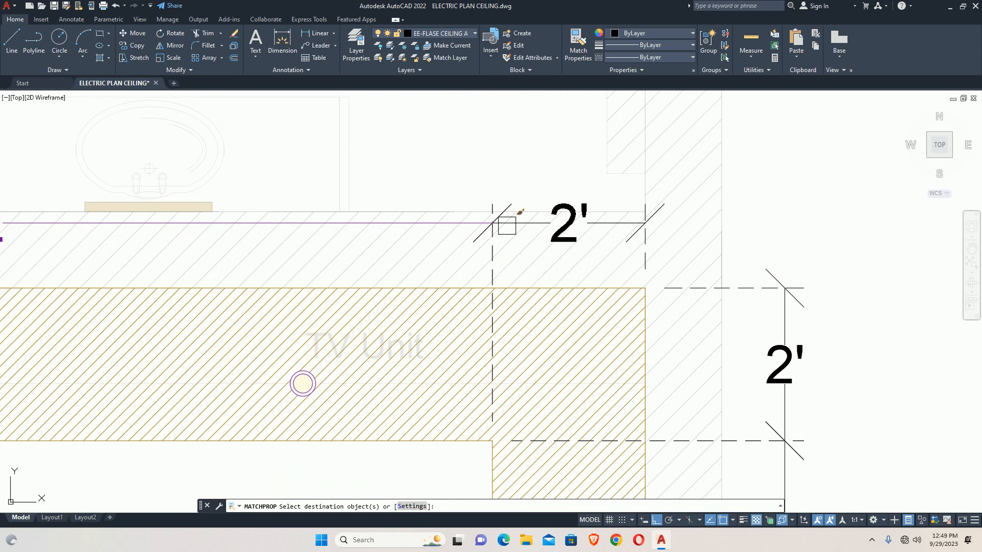
{"action": "scroll", "coordinate": [504, 232], "scroll_direction": "up", "scroll_amount": 2}
{"action": "left_click", "coordinate": [538, 188]}
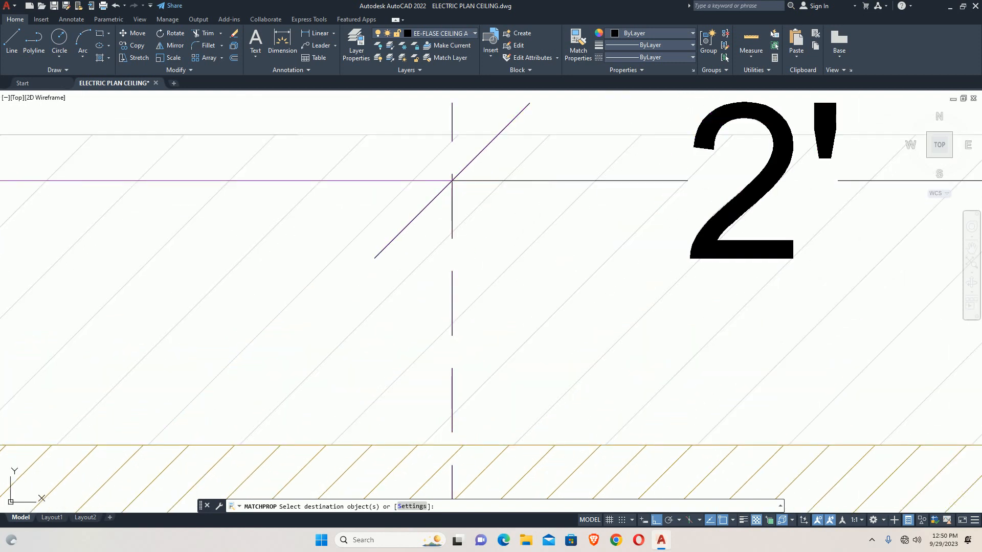
{"action": "scroll", "coordinate": [812, 274], "scroll_direction": "down", "scroll_amount": 4}
{"action": "scroll", "coordinate": [448, 240], "scroll_direction": "up", "scroll_amount": 6}
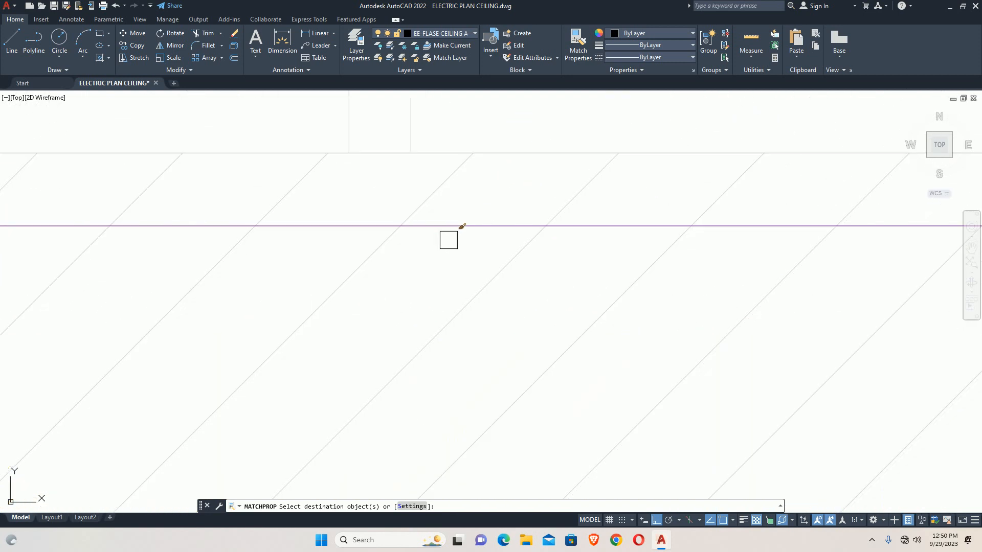
{"action": "left_click", "coordinate": [448, 239]}
{"action": "left_click", "coordinate": [444, 218]}
{"action": "scroll", "coordinate": [438, 215], "scroll_direction": "down", "scroll_amount": 8}
{"action": "middle_click_drag", "start_coordinate": [293, 267], "coordinate": [907, 282]}
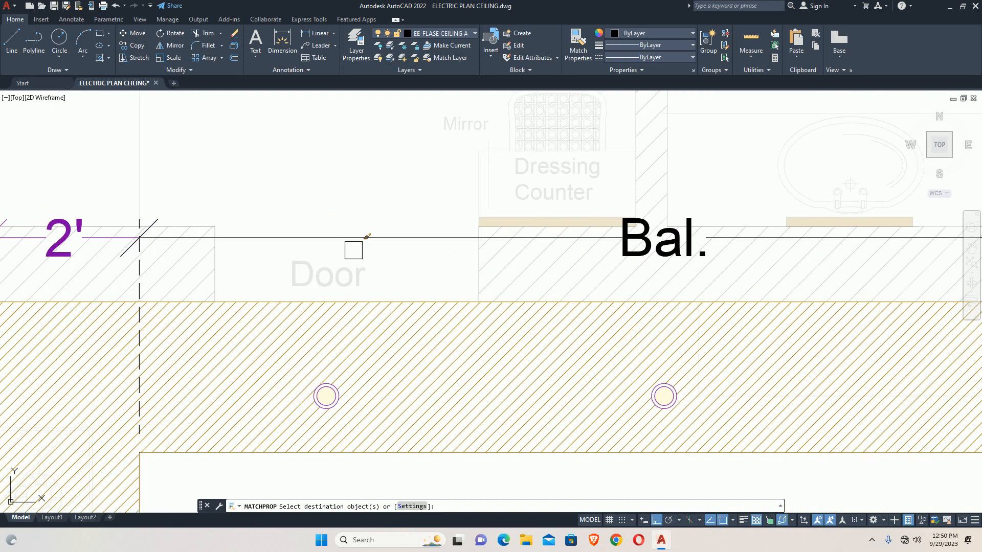
{"action": "left_click", "coordinate": [78, 229]}
{"action": "scroll", "coordinate": [127, 228], "scroll_direction": "down", "scroll_amount": 5}
{"action": "middle_click_drag", "start_coordinate": [172, 246], "coordinate": [247, 206]}
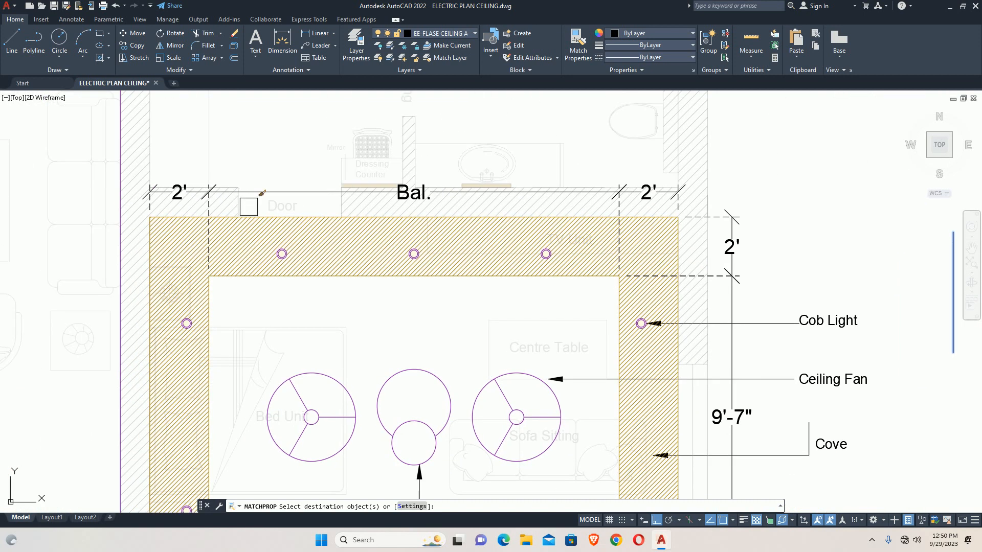
{"action": "key", "text": "Escape"}
Add a horizontal linear dimension from the false ceiling's northwest outer corner to the center of the first light in the upper row
{"action": "scroll", "coordinate": [516, 300], "scroll_direction": "down", "scroll_amount": 2}
{"action": "middle_click_drag", "start_coordinate": [478, 291], "coordinate": [473, 286]}
{"action": "type", "text": "DLI"}
{"action": "key", "text": "Return"}
{"action": "scroll", "coordinate": [297, 267], "scroll_direction": "up", "scroll_amount": 3}
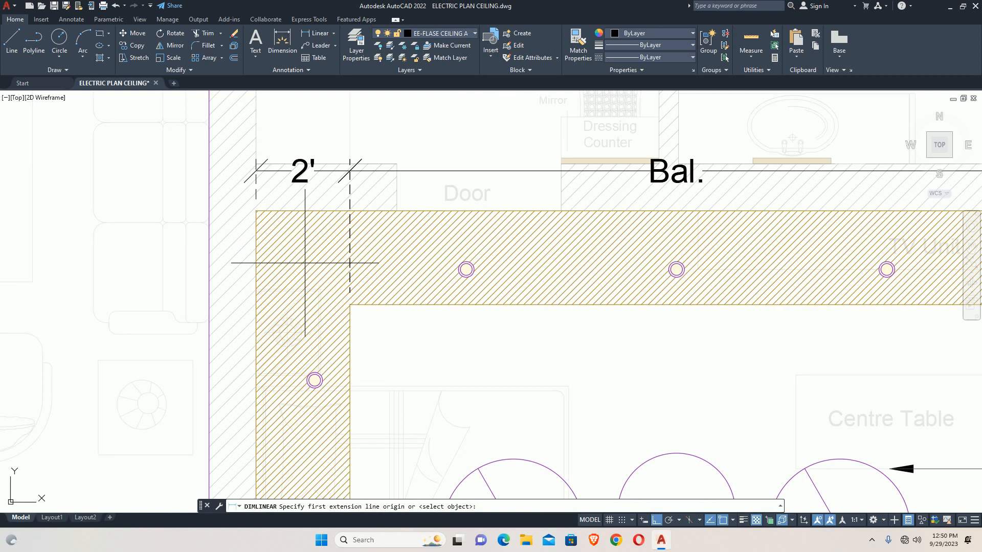
{"action": "left_click", "coordinate": [255, 210]}
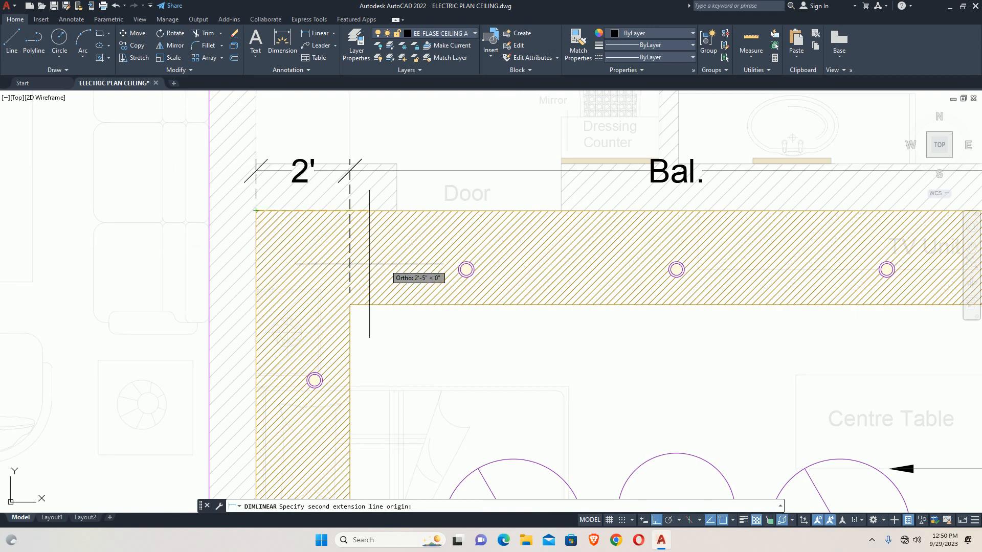
{"action": "scroll", "coordinate": [435, 258], "scroll_direction": "up", "scroll_amount": 2}
{"action": "left_click", "coordinate": [466, 269]}
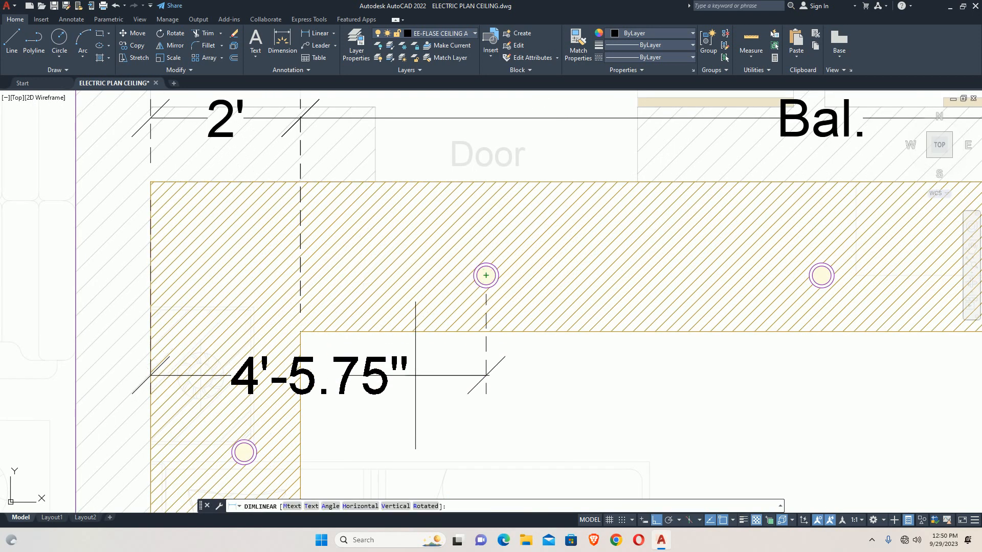
{"action": "middle_click_drag", "start_coordinate": [410, 359], "coordinate": [398, 328]}
{"action": "left_click", "coordinate": [388, 325]}
{"action": "scroll", "coordinate": [389, 328], "scroll_direction": "down", "scroll_amount": 4}
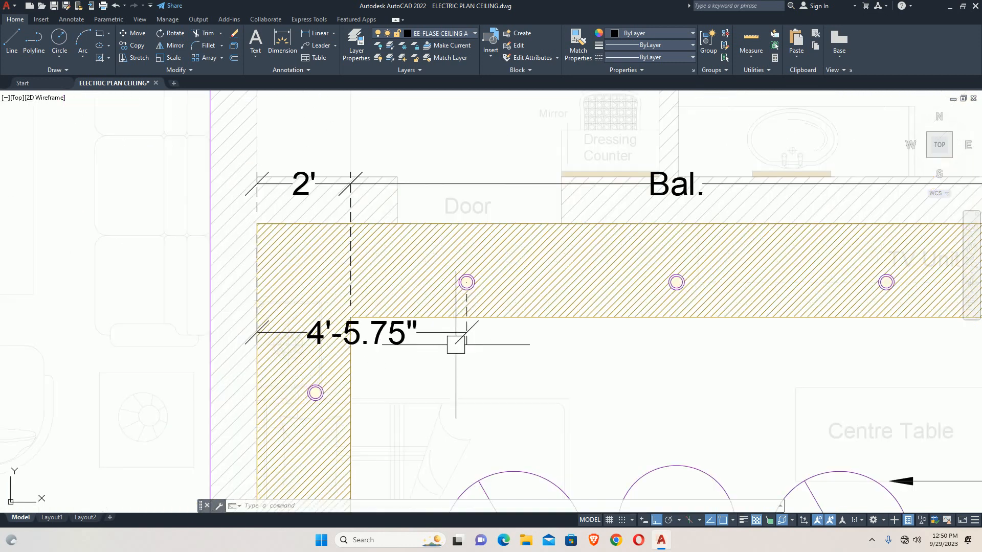
Continue the dimension chain through the centers of the other two upper-row lights to the false ceiling's east outer edge
{"action": "type", "text": "p"}
{"action": "type", "text": "C"}
{"action": "key", "text": "Return"}
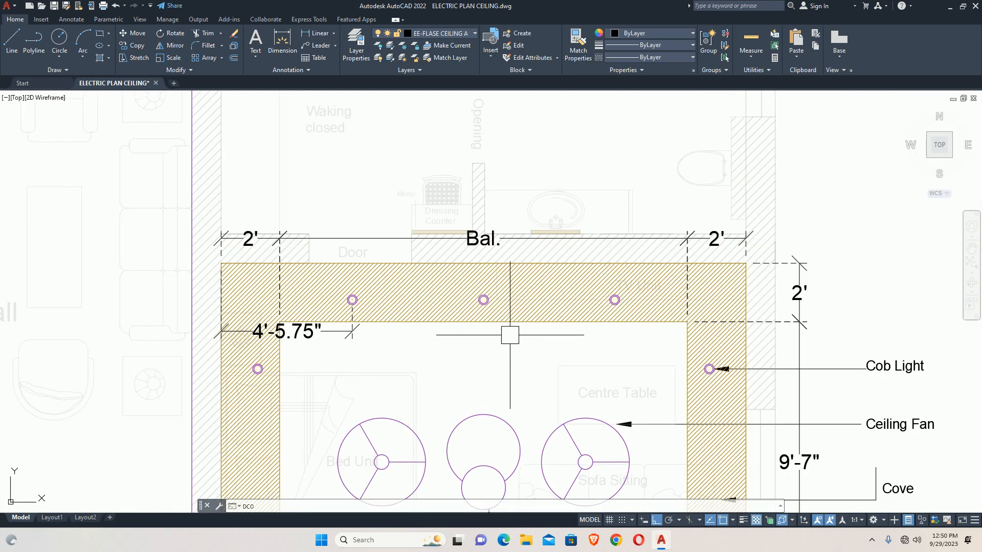
{"action": "scroll", "coordinate": [511, 291], "scroll_direction": "up", "scroll_amount": 6}
{"action": "left_click", "coordinate": [233, 324]}
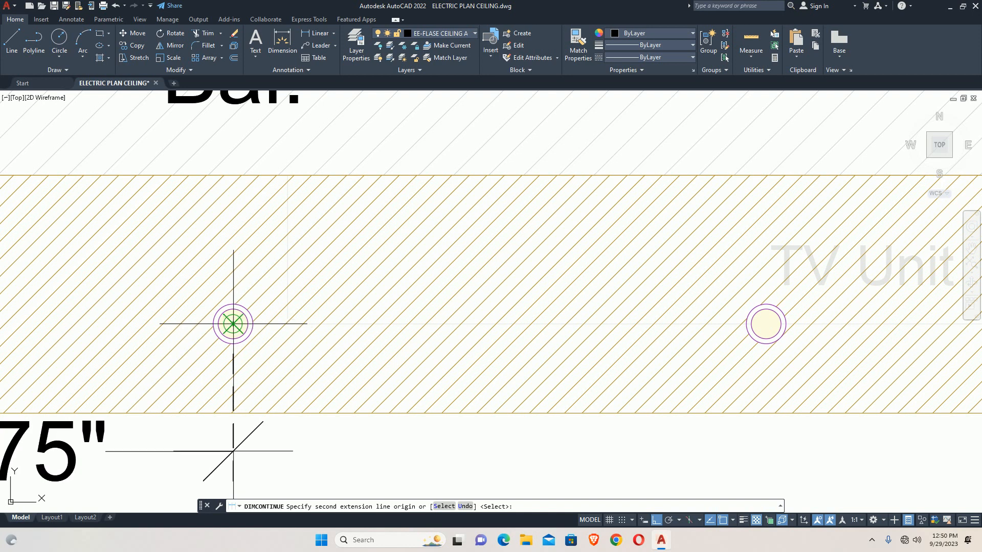
{"action": "left_click", "coordinate": [765, 324]}
{"action": "scroll", "coordinate": [766, 324], "scroll_direction": "down", "scroll_amount": 4}
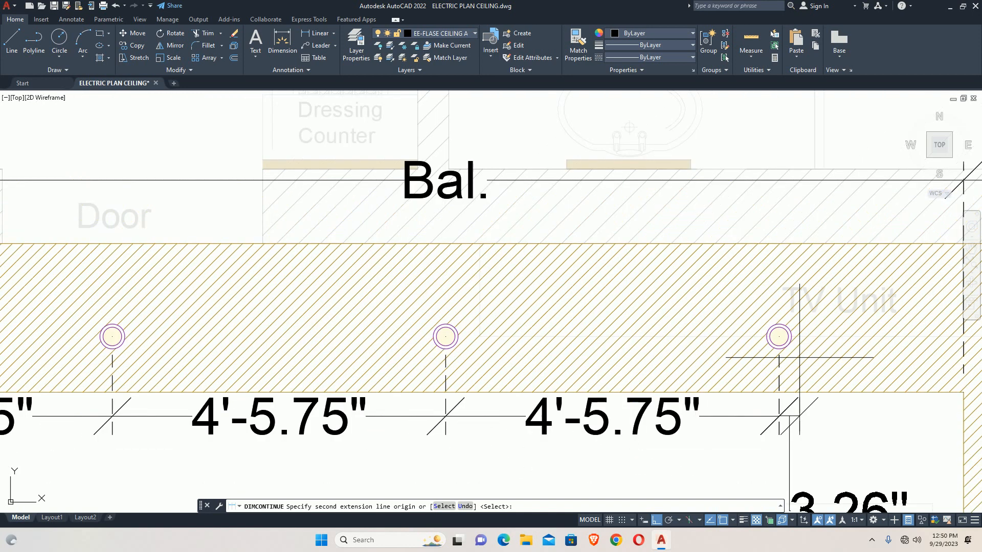
{"action": "left_click", "coordinate": [540, 274]}
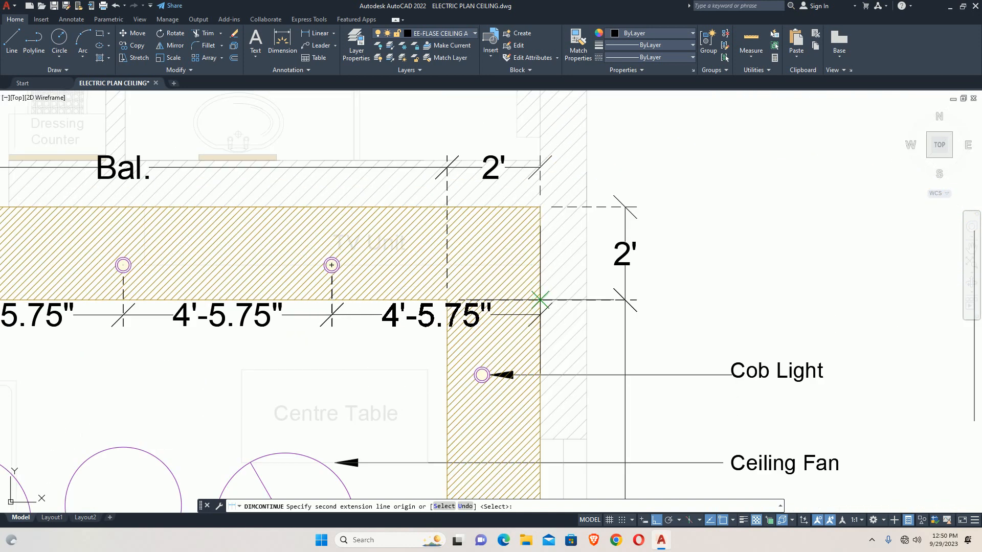
{"action": "key", "text": "Escape"}
Try to replace the text of the easternmost light-spacing dimension with "eq"
{"action": "middle_click_drag", "start_coordinate": [420, 323], "coordinate": [467, 309]}
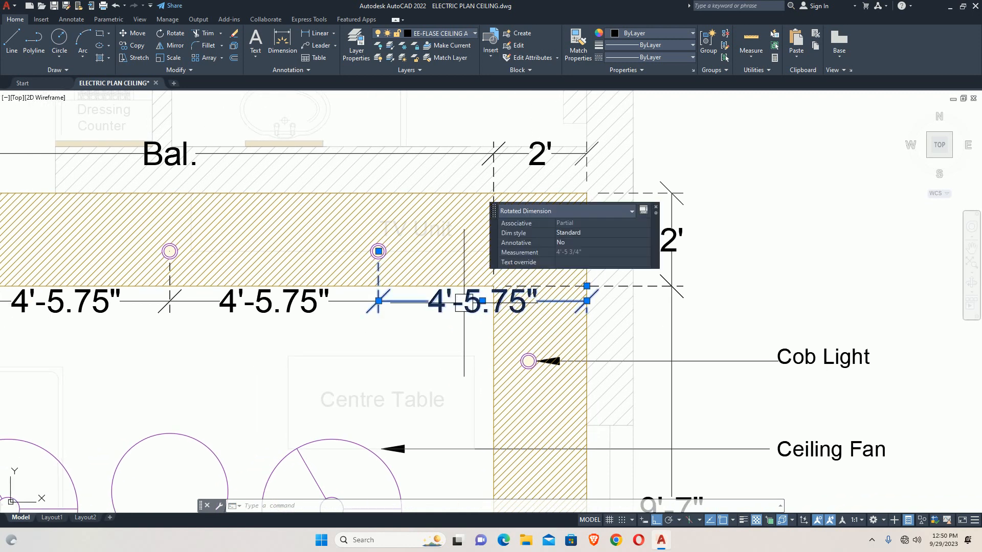
{"action": "double_click", "coordinate": [467, 308]}
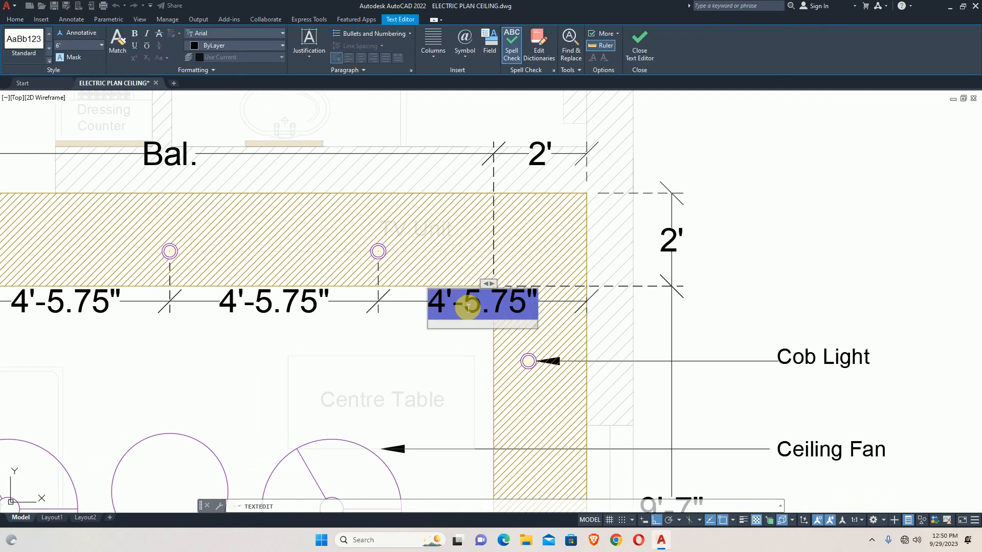
{"action": "type", "text": "eq"}
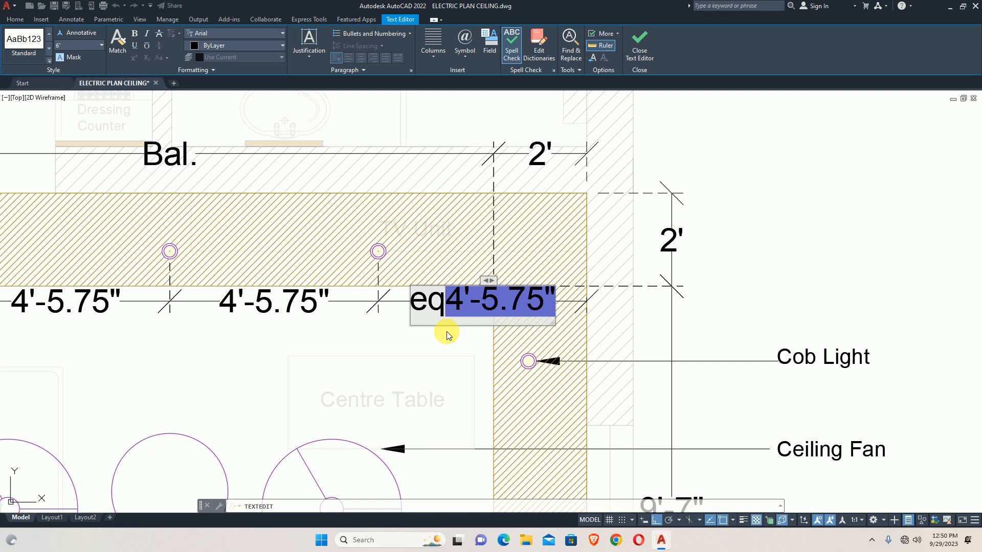
{"action": "left_click", "coordinate": [481, 313]}
{"action": "key", "text": "BackSpace"}
{"action": "key", "text": "BackSpace"}
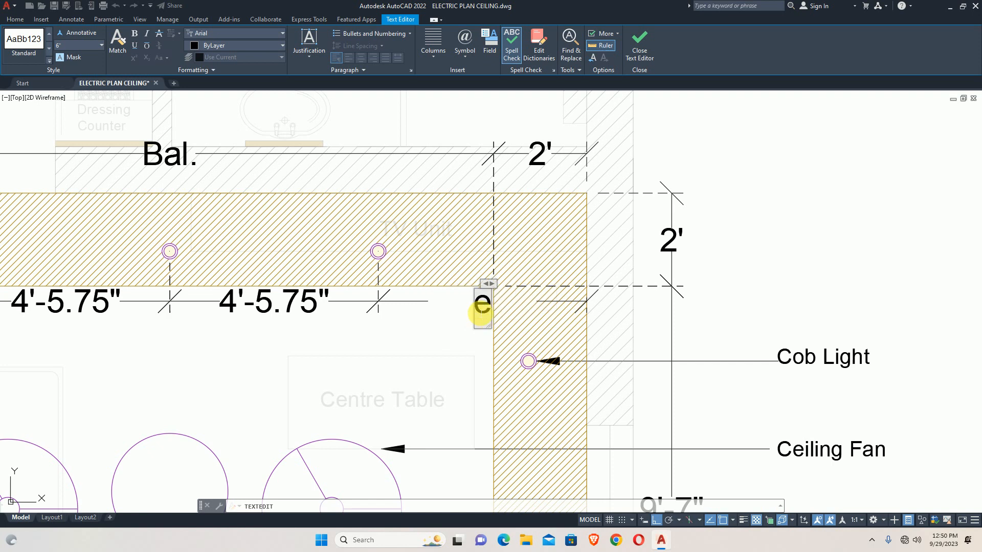
{"action": "key", "text": "ctrl+z"}
{"action": "key", "text": "ctrl+z"}
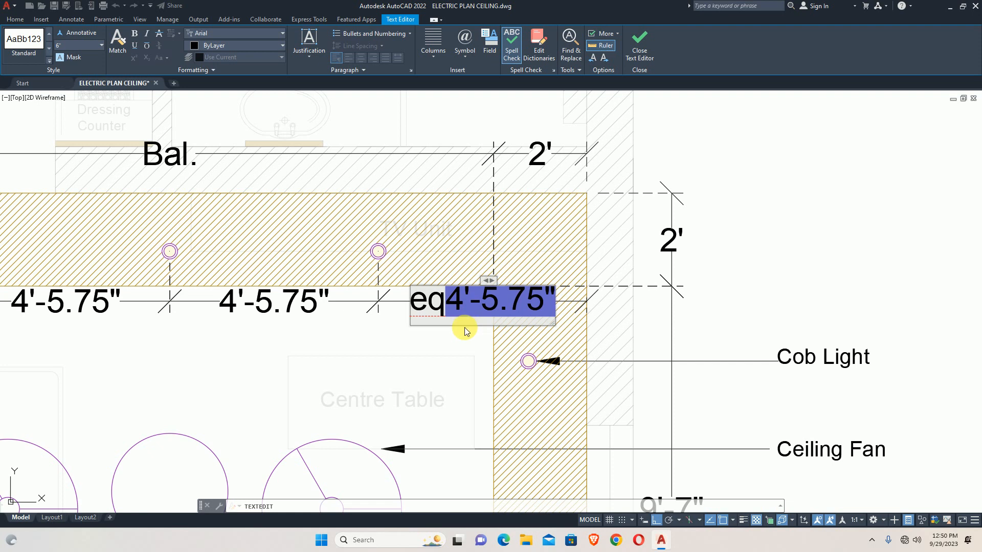
{"action": "key", "text": "Delete"}
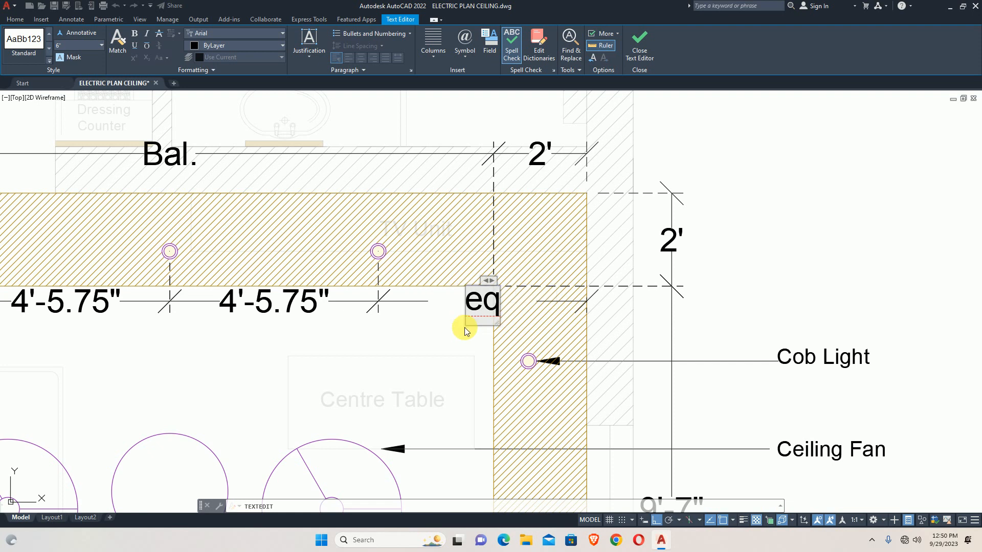
{"action": "key", "text": "ctrl+z"}
{"action": "key", "text": "Escape"}
{"action": "key", "text": "Escape"}
{"action": "scroll", "coordinate": [468, 324], "scroll_direction": "down", "scroll_amount": 5}
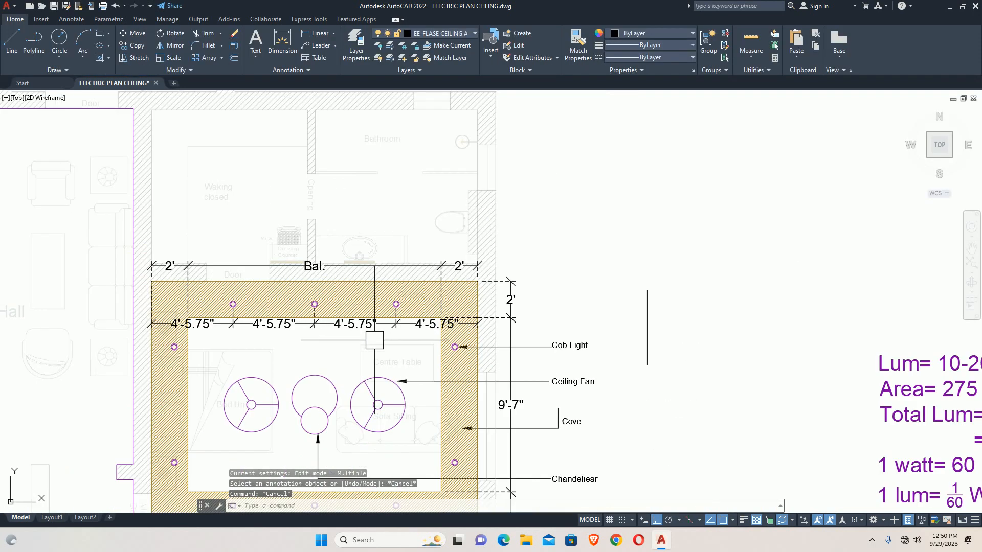
Set the Standard dimension style's round-off for linear dimensions to 1"
{"action": "type", "text": "d"}
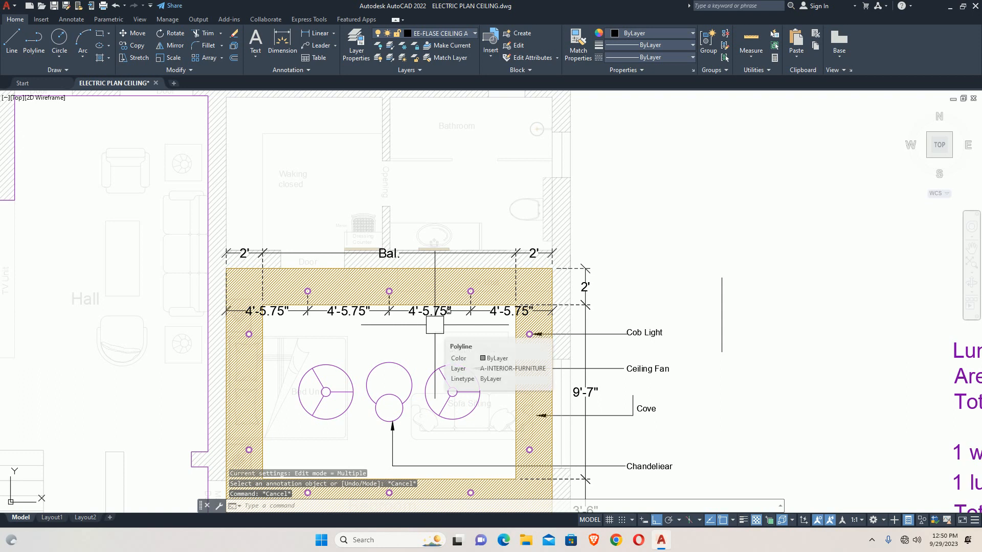
{"action": "key", "text": "Return"}
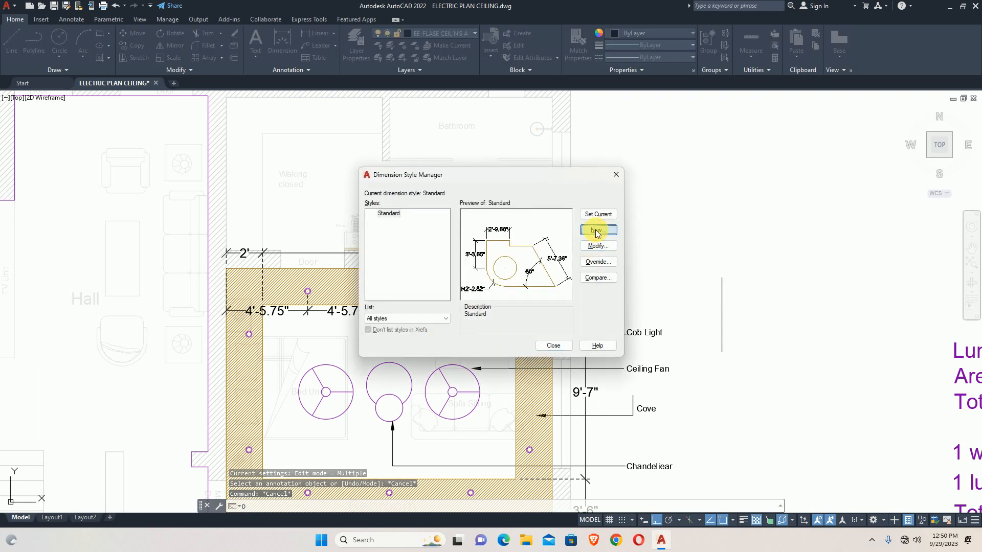
{"action": "left_click", "coordinate": [596, 231]}
{"action": "key", "text": "Escape"}
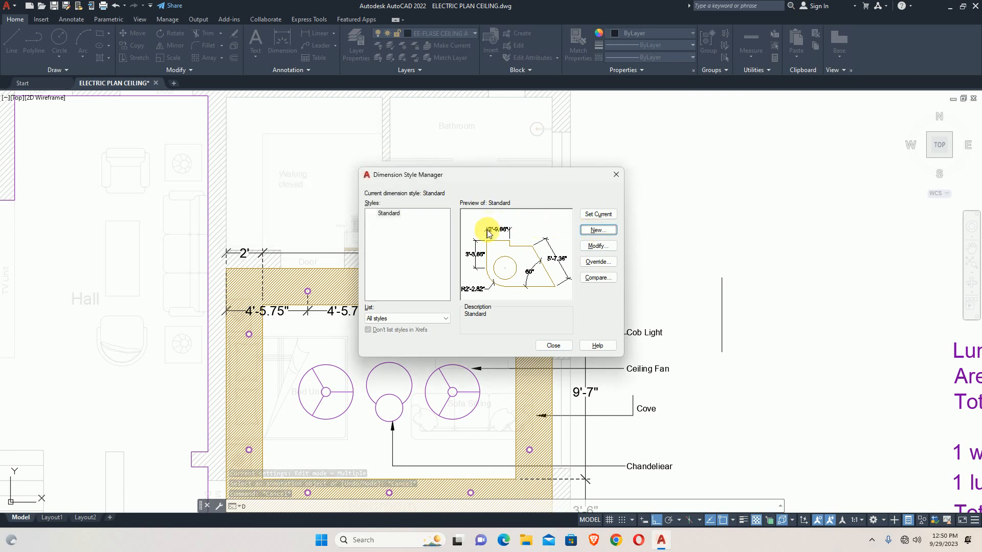
{"action": "left_click", "coordinate": [597, 246]}
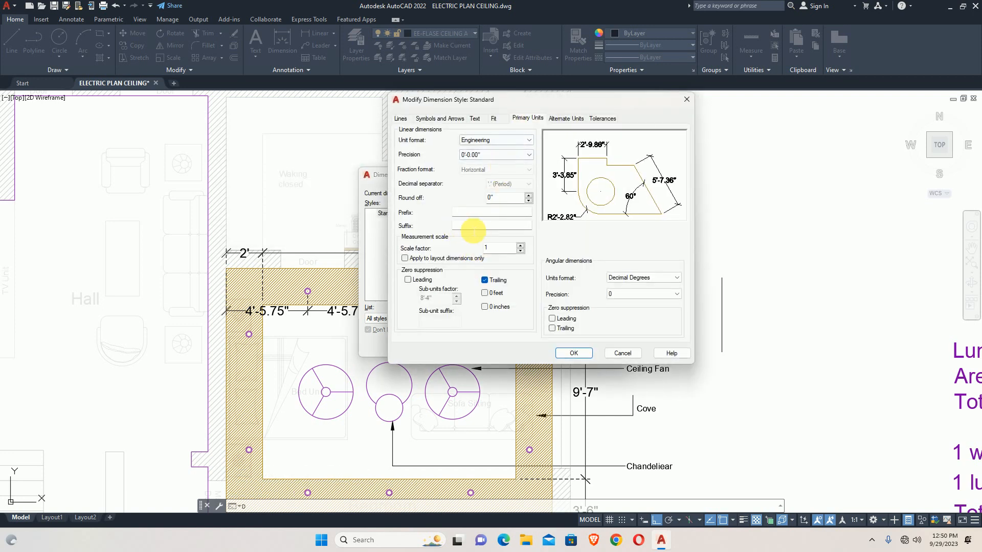
{"action": "double_click", "coordinate": [506, 198]}
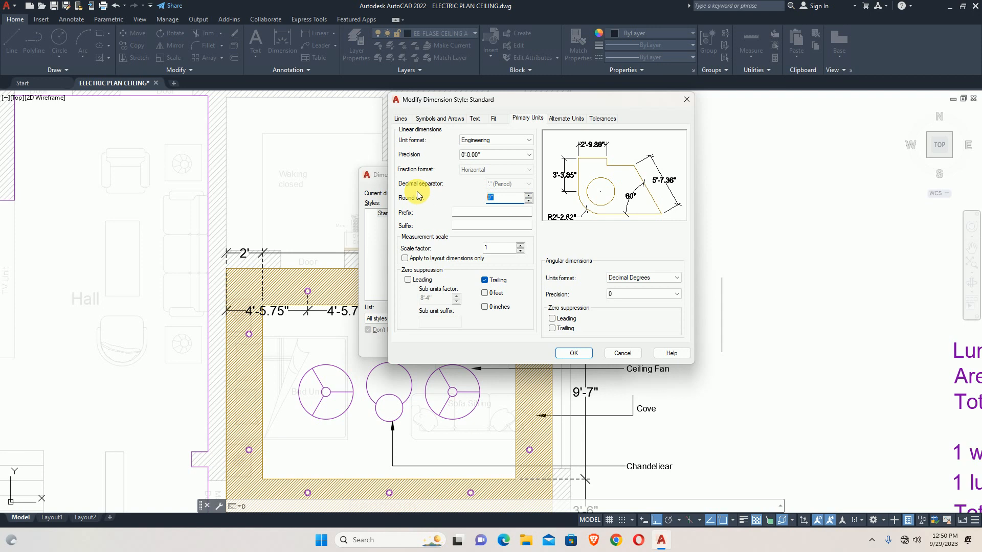
{"action": "type", "text": "1"}
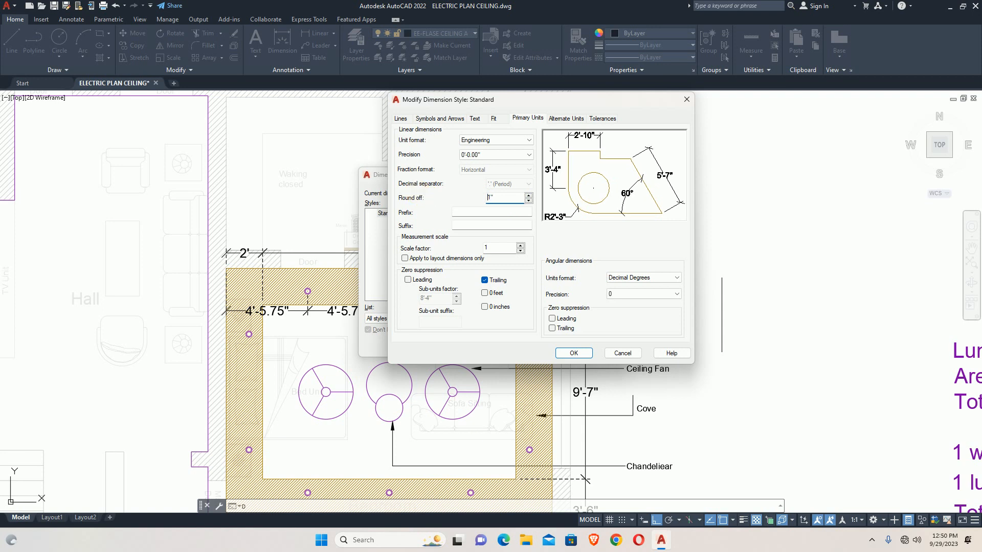
{"action": "left_click", "coordinate": [572, 354]}
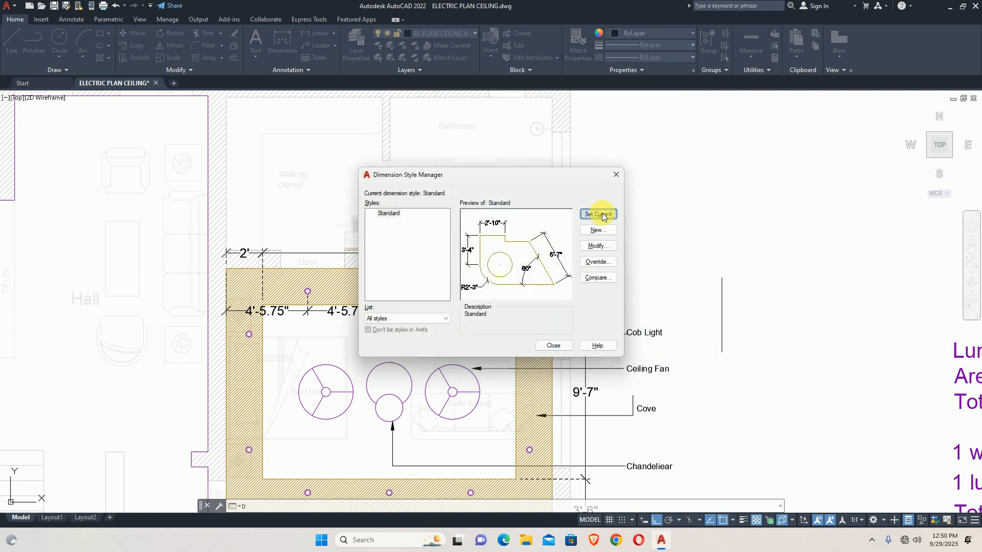
{"action": "left_click", "coordinate": [554, 346]}
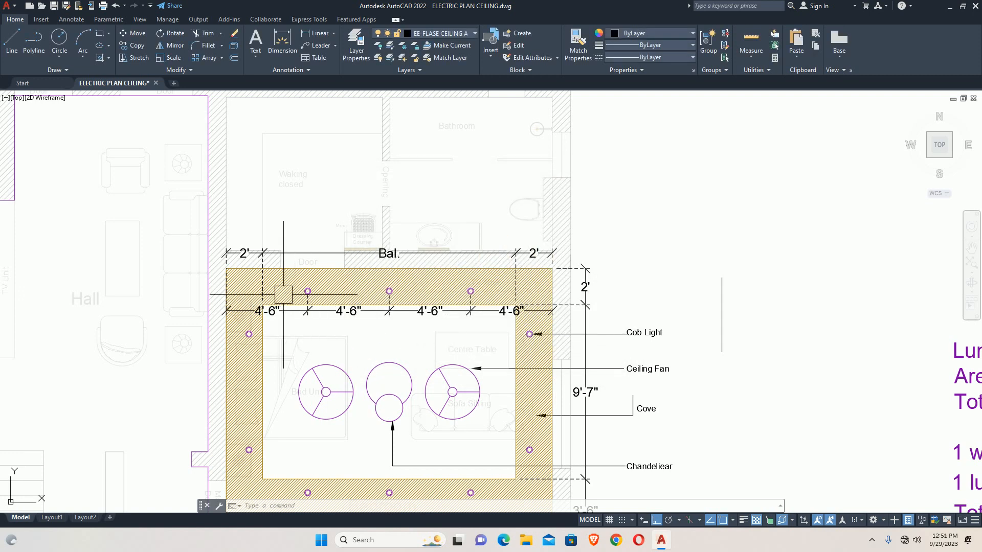
Add a vertical linear dimension from the false ceiling's northwest outer corner to the center of the first light along the west side
{"action": "middle_click_drag", "start_coordinate": [332, 328], "coordinate": [332, 318]}
{"action": "type", "text": "dli"}
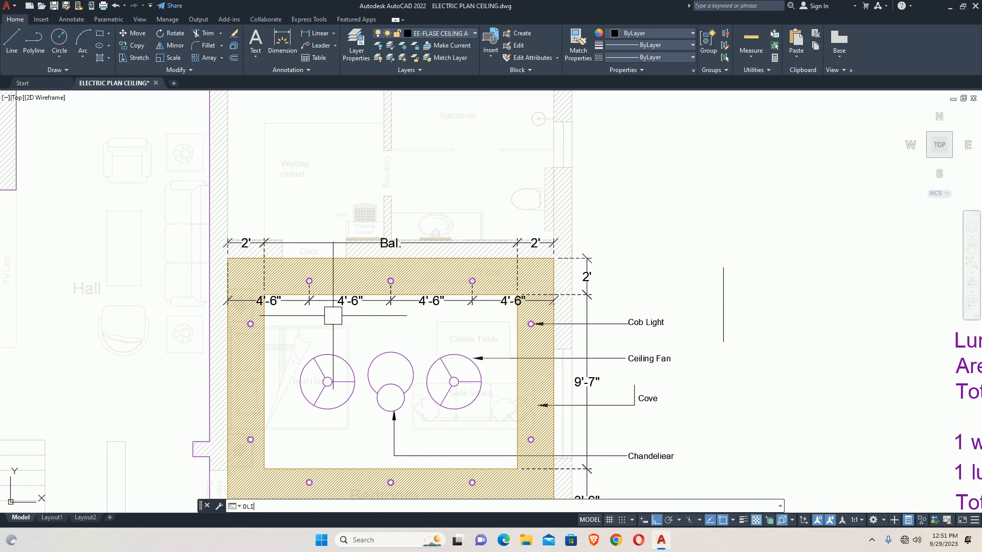
{"action": "key", "text": "Return"}
{"action": "left_click", "coordinate": [228, 259]}
{"action": "scroll", "coordinate": [250, 322], "scroll_direction": "up", "scroll_amount": 8}
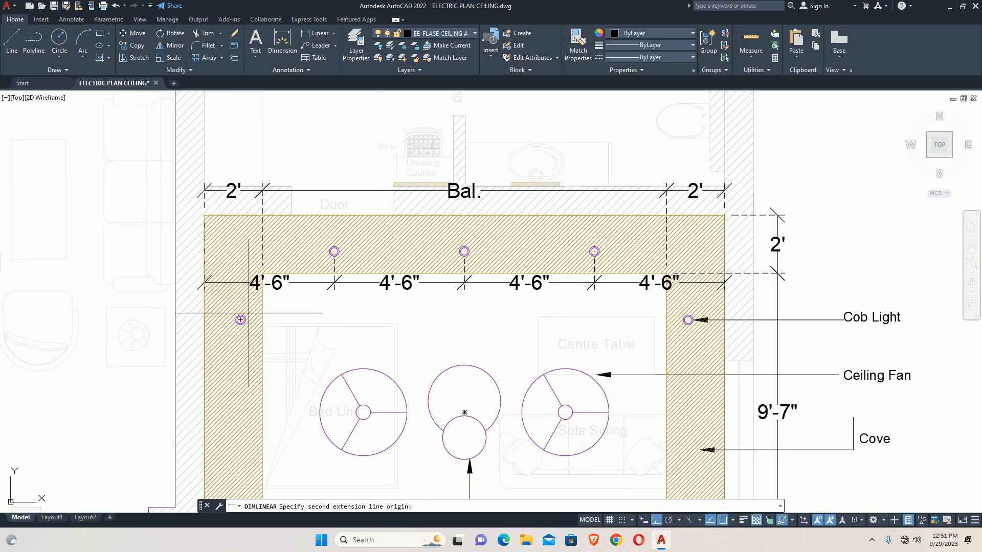
{"action": "left_click", "coordinate": [255, 347]}
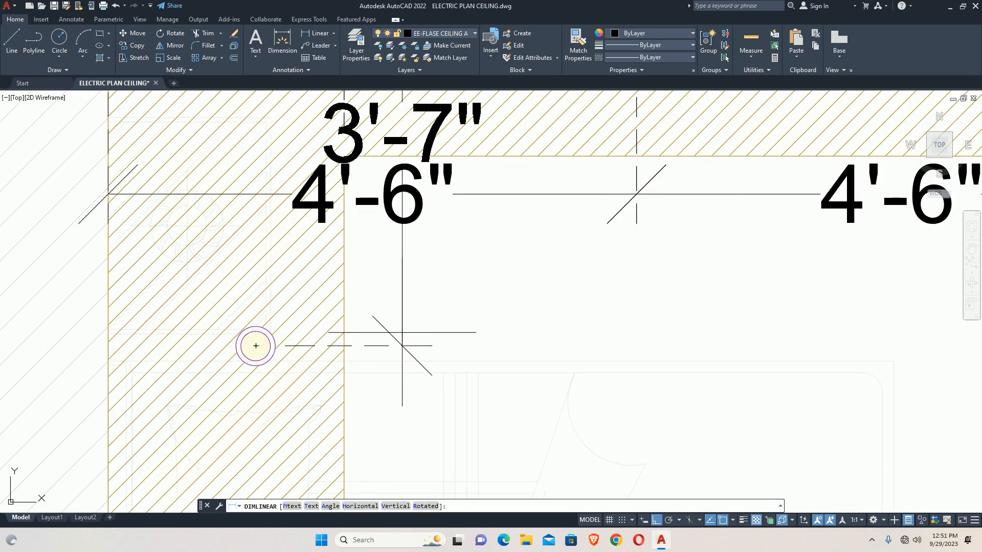
{"action": "scroll", "coordinate": [407, 316], "scroll_direction": "down", "scroll_amount": 4}
{"action": "scroll", "coordinate": [333, 307], "scroll_direction": "down", "scroll_amount": 2}
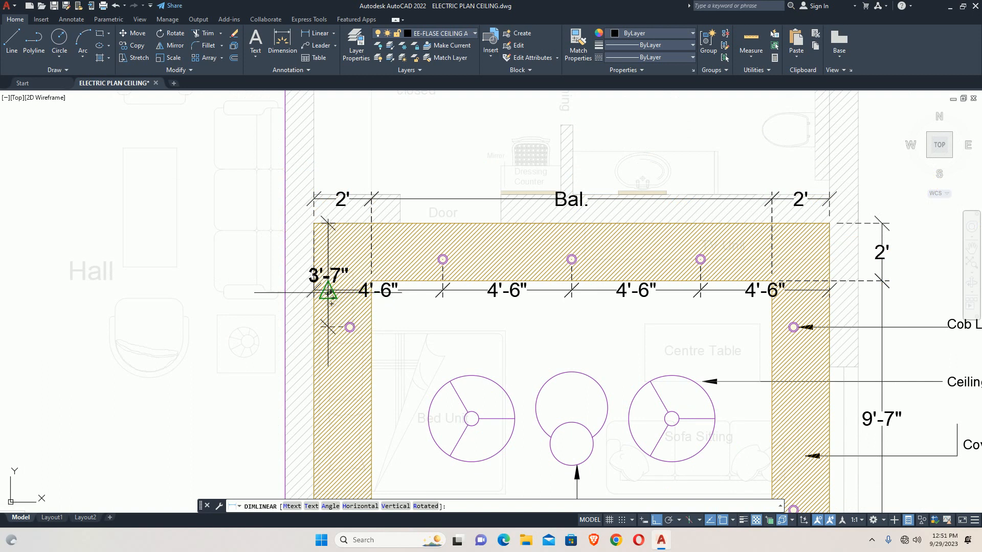
{"action": "scroll", "coordinate": [338, 289], "scroll_direction": "up", "scroll_amount": 8}
{"action": "left_click", "coordinate": [372, 300]}
{"action": "scroll", "coordinate": [372, 300], "scroll_direction": "down", "scroll_amount": 8}
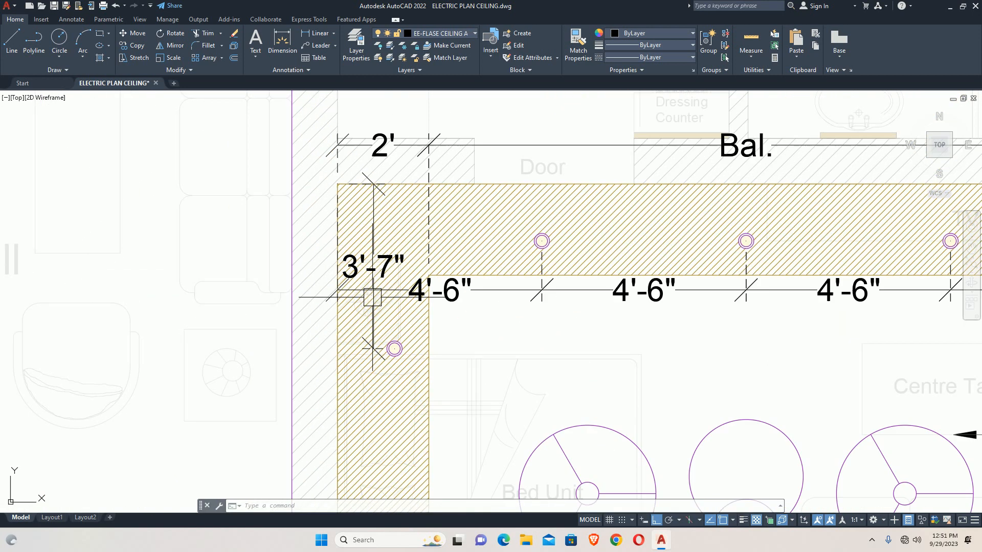
Create a new dimension style named IIGHT based on Standard, for use with all dimensions
{"action": "type", "text": "D"}
{"action": "key", "text": "Return"}
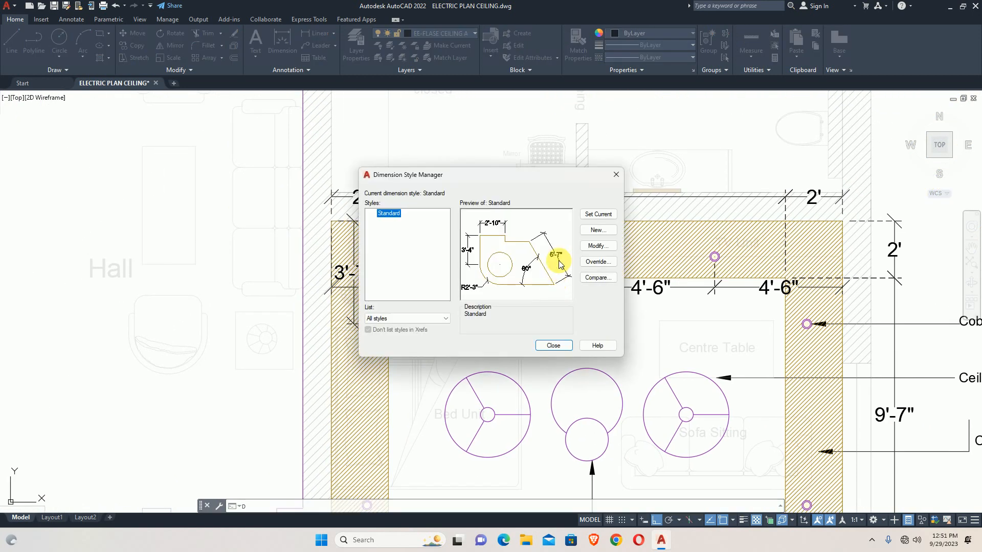
{"action": "left_click", "coordinate": [598, 246]}
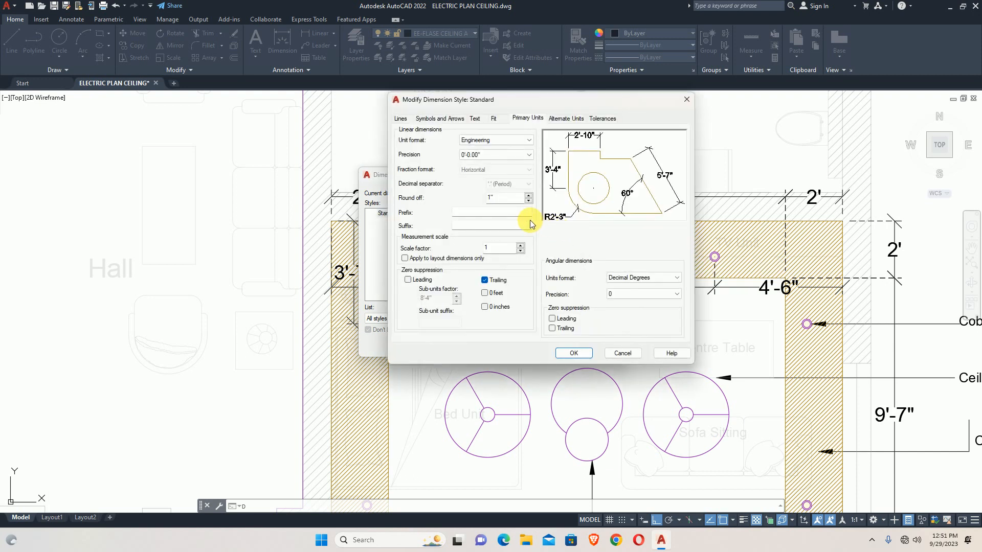
{"action": "key", "text": "Escape"}
{"action": "left_click", "coordinate": [593, 230]}
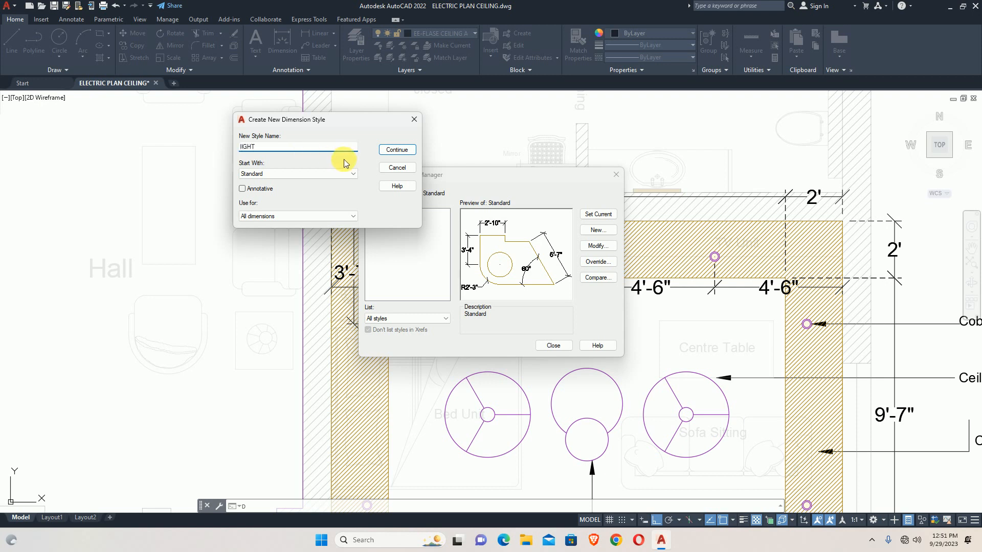
{"action": "left_click", "coordinate": [395, 150]}
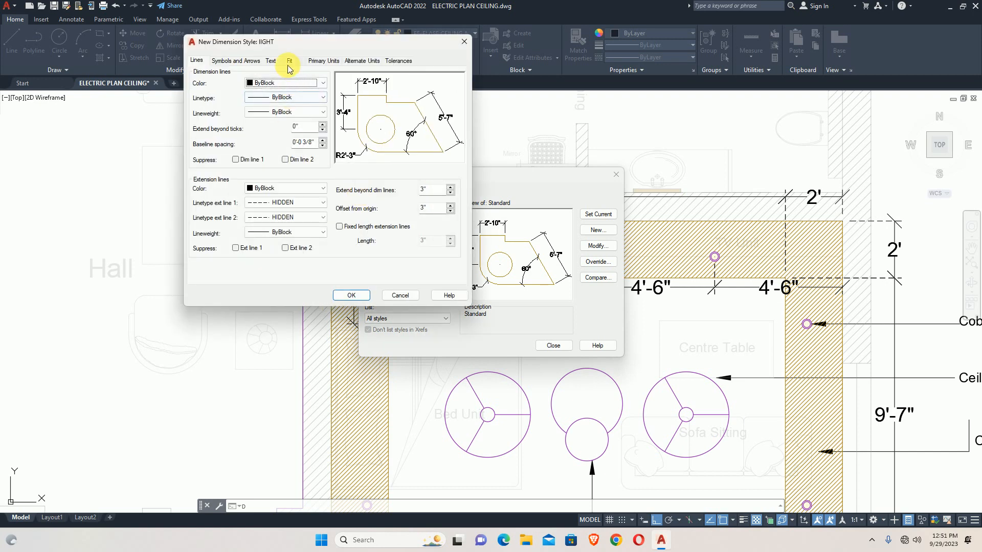
Reduce the text height and arrow size of the new IIGHT dimension style
{"action": "left_click", "coordinate": [312, 60]}
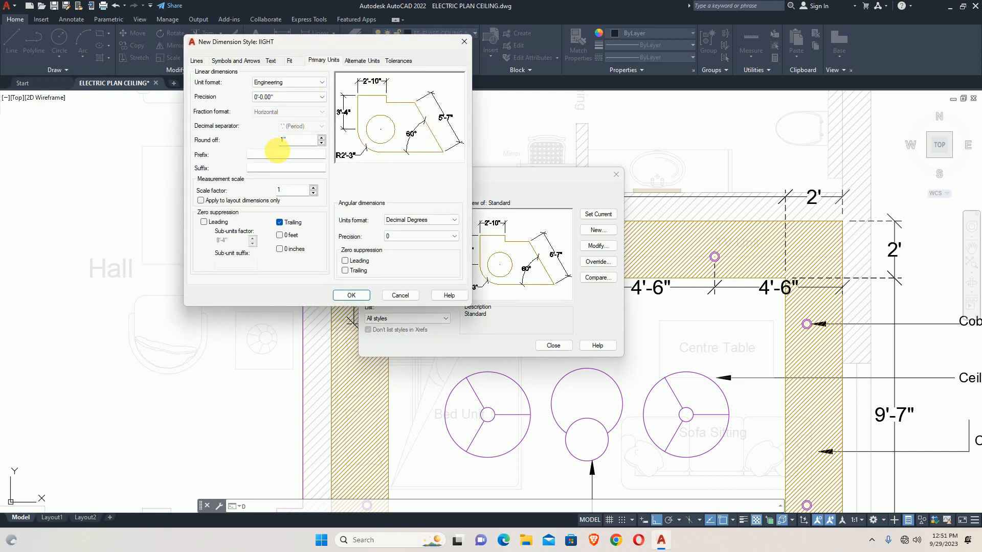
{"action": "left_click", "coordinate": [270, 61]}
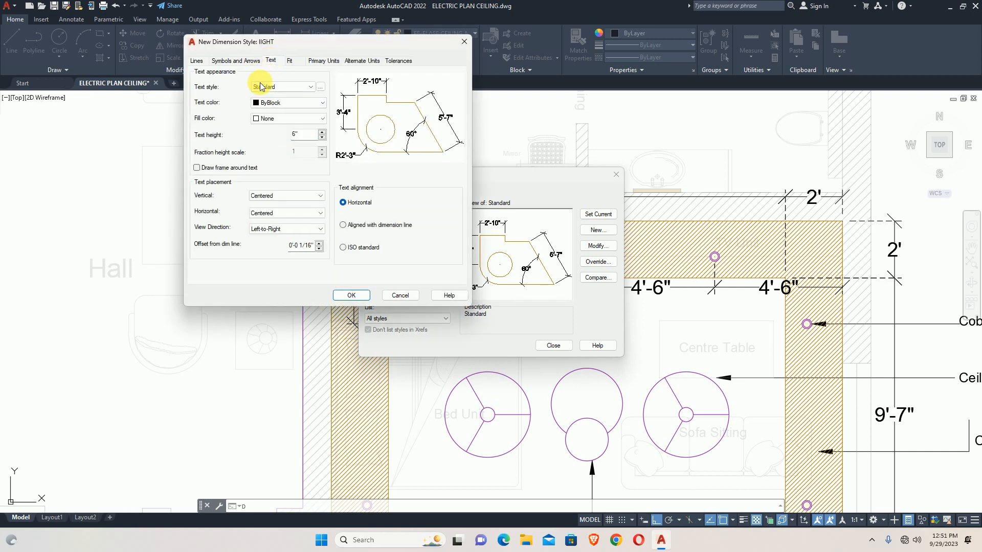
{"action": "double_click", "coordinate": [300, 134]}
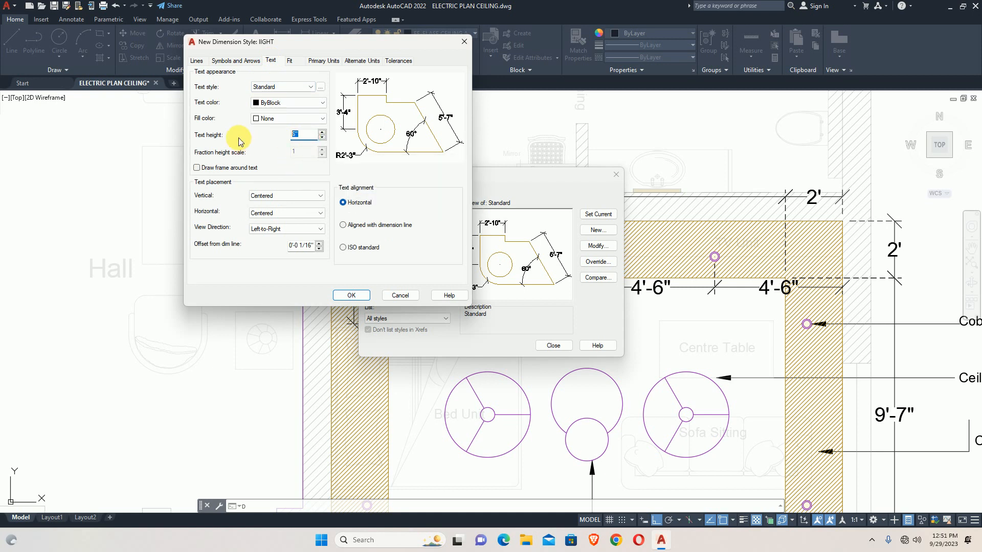
{"action": "left_click", "coordinate": [235, 61]}
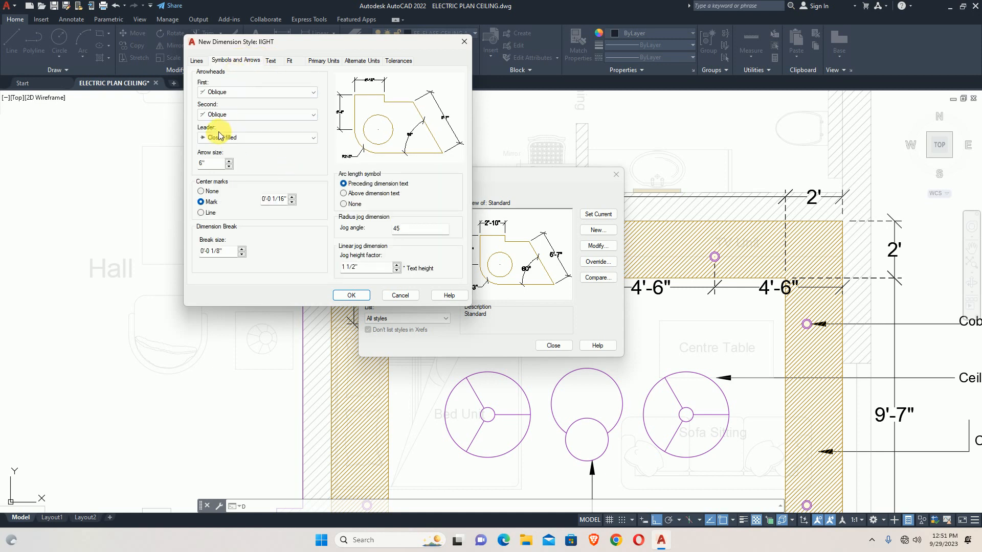
Set the IIGHT style's extension lines to extend 1 1/2" beyond the dimension lines with a 1.5" offset from origin, and save the style
{"action": "left_click", "coordinate": [196, 60]}
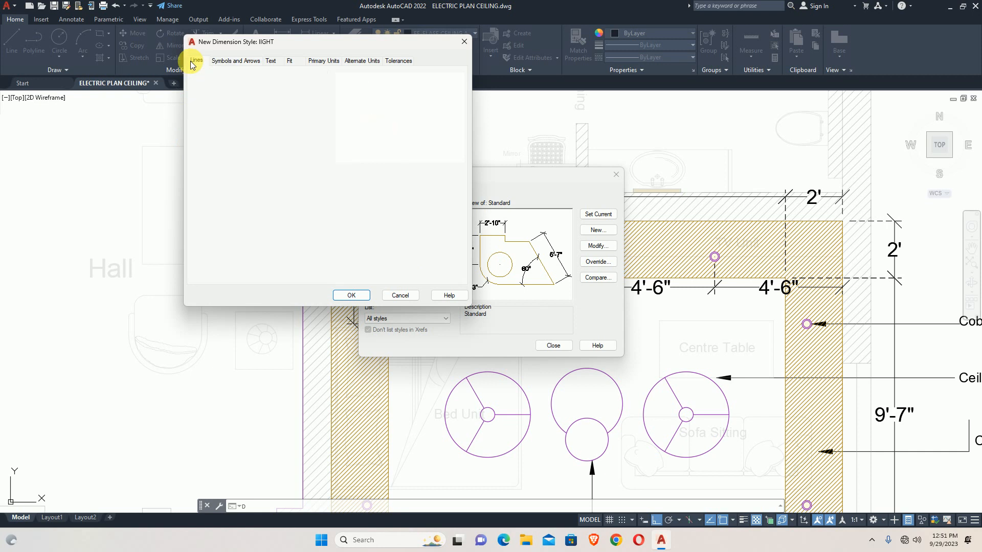
{"action": "double_click", "coordinate": [432, 190]}
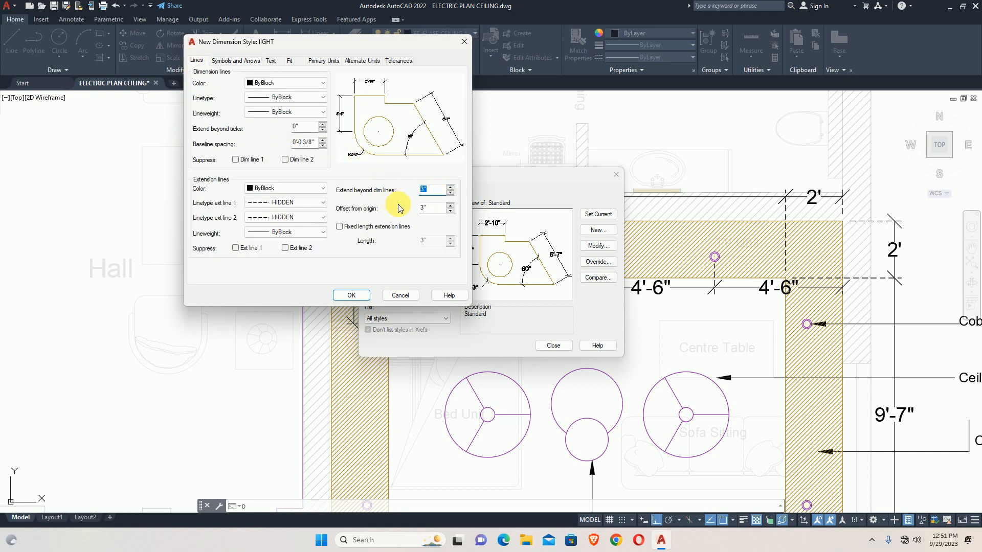
{"action": "double_click", "coordinate": [430, 208]}
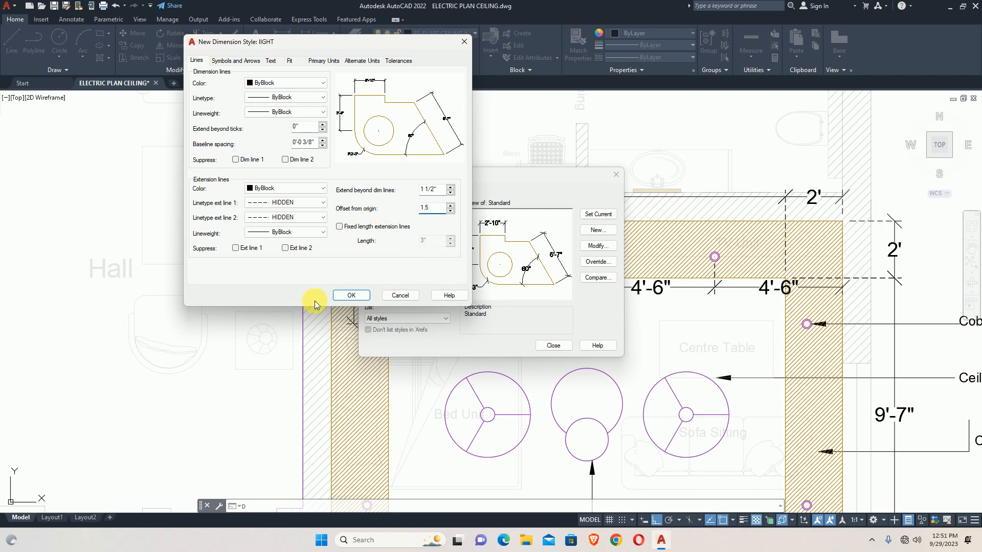
{"action": "left_click", "coordinate": [352, 296]}
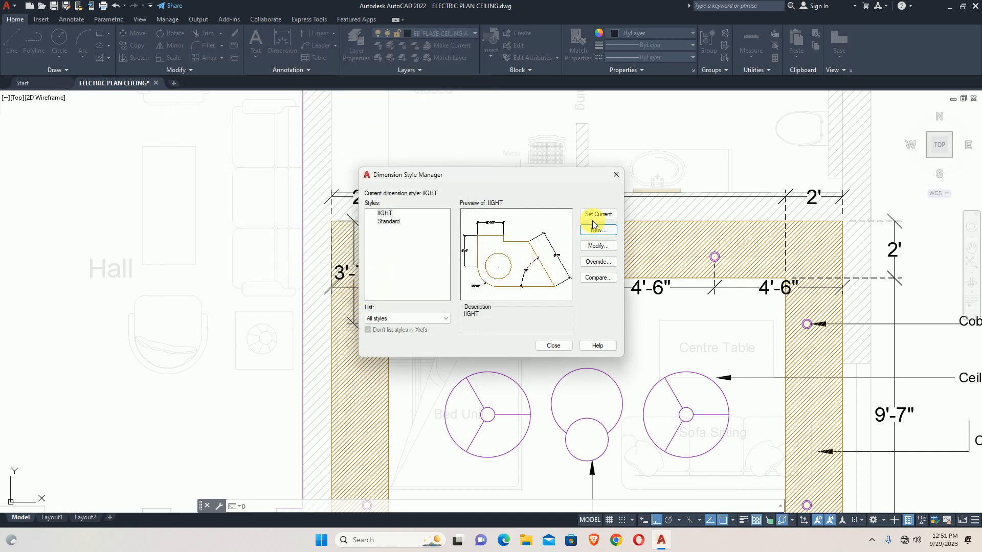
{"action": "left_click", "coordinate": [552, 345]}
{"action": "key", "text": "Escape"}
{"action": "key", "text": "Escape"}
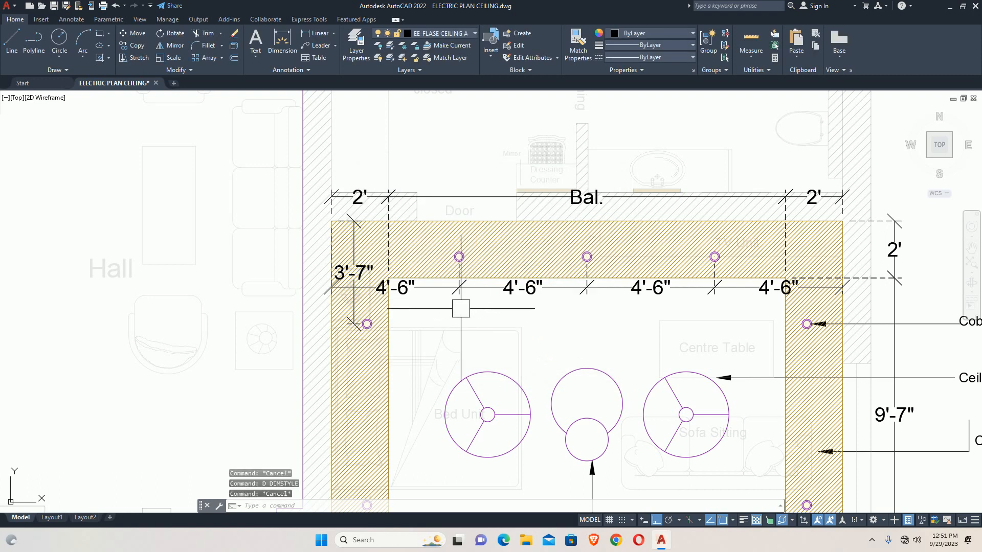
Place a short sample horizontal dimension about 5" long in the open area below the upper-row light-spacing dimensions
{"action": "middle_click_drag", "start_coordinate": [460, 307], "coordinate": [371, 320]}
{"action": "type", "text": "dli"}
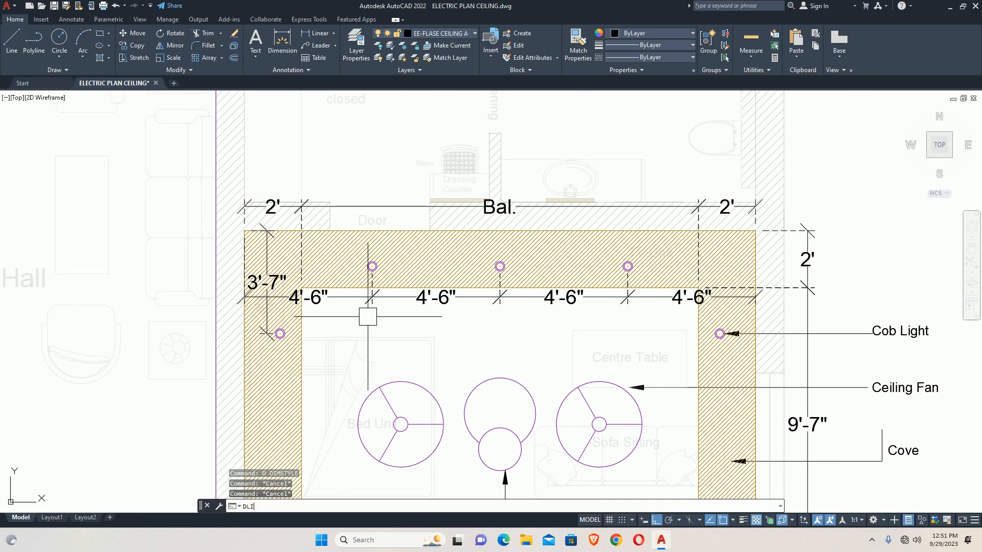
{"action": "key", "text": "Return"}
{"action": "scroll", "coordinate": [468, 328], "scroll_direction": "up", "scroll_amount": 4}
{"action": "left_click", "coordinate": [467, 332]}
{"action": "left_click", "coordinate": [500, 331]}
{"action": "left_click", "coordinate": [493, 351]}
{"action": "key", "text": "Escape"}
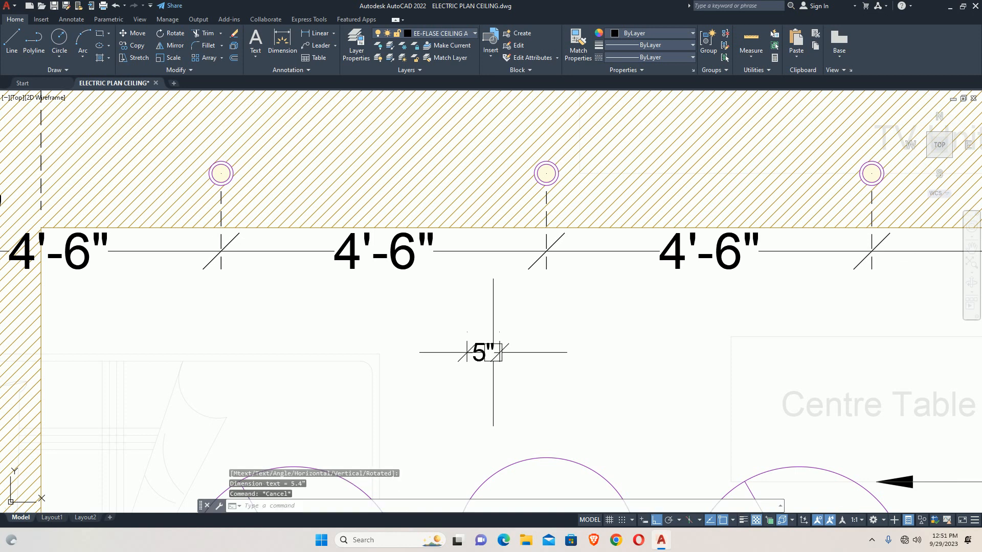
Match the short sample dimension's properties onto the four upper-row light-spacing dimensions and the vertical dimension to the first west-side light
{"action": "type", "text": "ma"}
{"action": "key", "text": "Return"}
{"action": "left_click", "coordinate": [480, 351]}
{"action": "left_click", "coordinate": [384, 250]}
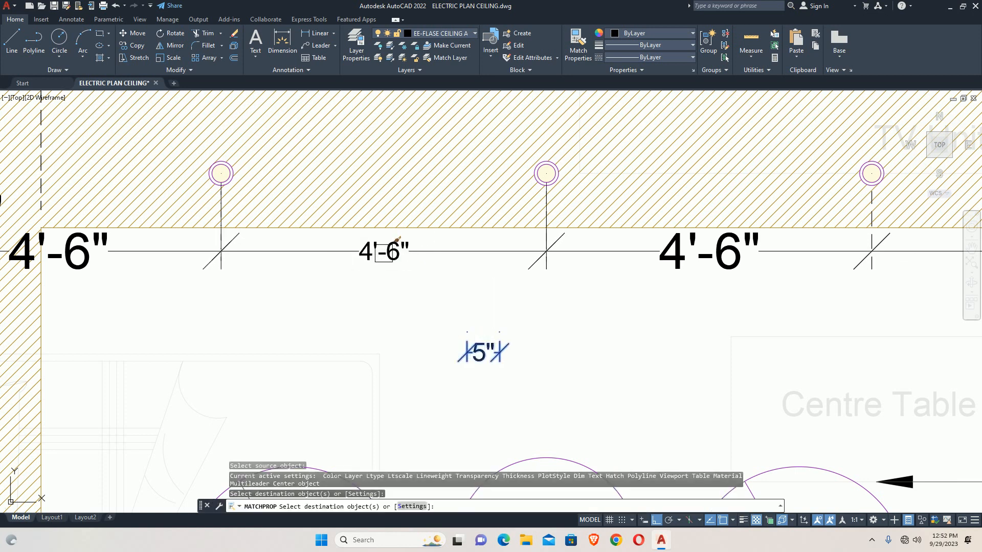
{"action": "left_click", "coordinate": [653, 259]}
{"action": "middle_click_drag", "start_coordinate": [746, 270], "coordinate": [352, 287]}
{"action": "left_click", "coordinate": [635, 275]}
{"action": "scroll", "coordinate": [572, 273], "scroll_direction": "down", "scroll_amount": 2}
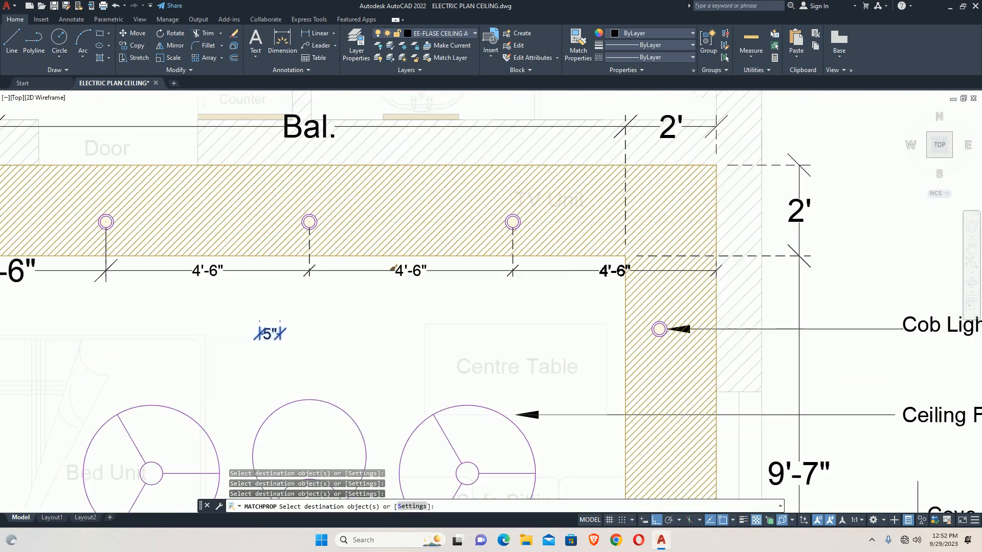
{"action": "mouse_move", "coordinate": [191, 283]}
{"action": "middle_mouse_down"}
{"action": "mouse_move", "coordinate": [514, 285]}
{"action": "mouse_move", "coordinate": [515, 263]}
{"action": "middle_mouse_up"}
{"action": "scroll", "coordinate": [513, 285], "scroll_direction": "up", "scroll_amount": 2}
{"action": "left_click", "coordinate": [517, 280]}
{"action": "key", "text": "Escape"}
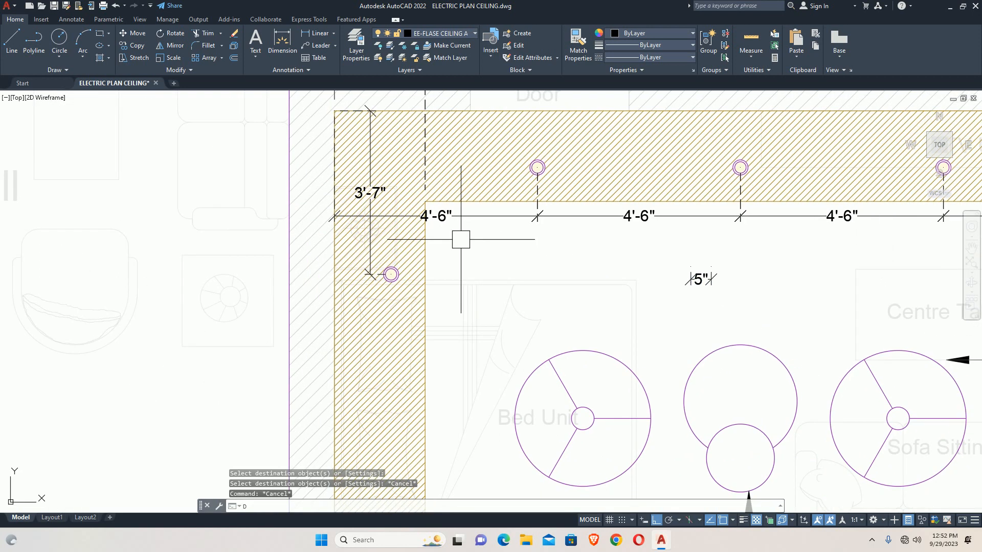
{"action": "type", "text": "CO"}
{"action": "key", "text": "Return"}
{"action": "middle_click_drag", "start_coordinate": [392, 326], "coordinate": [377, 240]}
{"action": "key", "text": "Escape"}
{"action": "key", "text": "Escape"}
{"action": "key", "text": "Escape"}
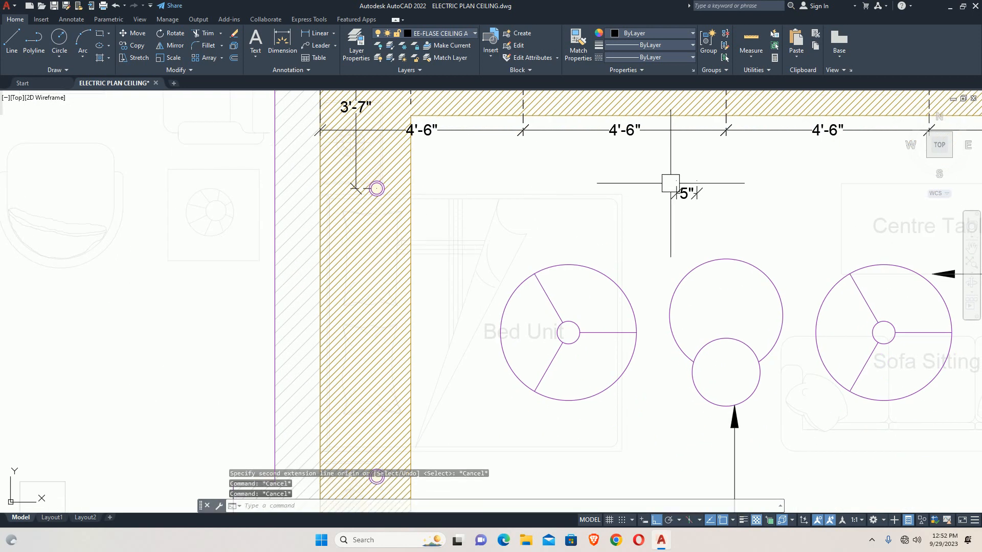
Erase the short sample dimension below the upper-row light-spacing dimensions
{"action": "left_click", "coordinate": [678, 193]}
{"action": "key", "text": "Escape"}
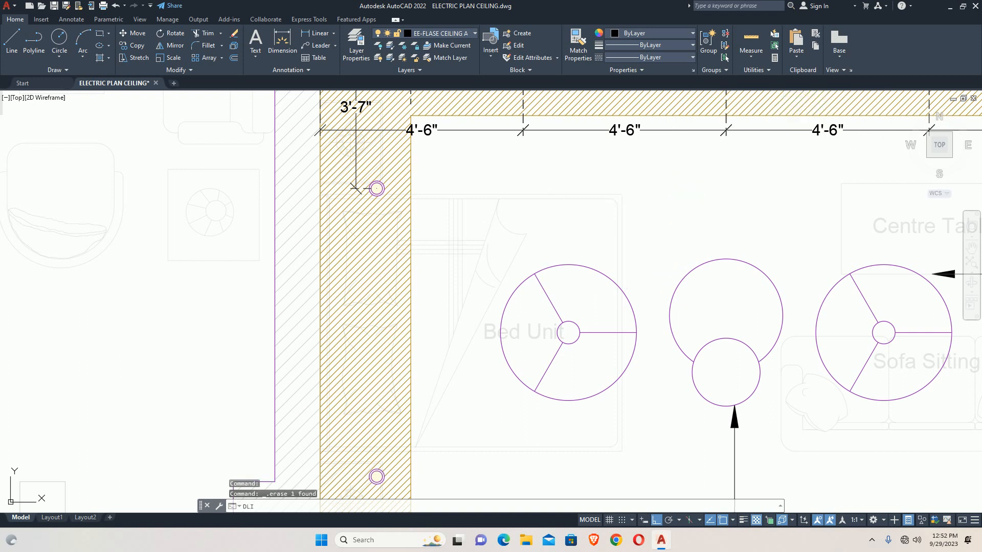
Add a vertical dimension between the two west-side lights, with its dimension line aligned with the one above
{"action": "type", "text": "DLI"}
{"action": "key", "text": "Return"}
{"action": "scroll", "coordinate": [353, 189], "scroll_direction": "up", "scroll_amount": 4}
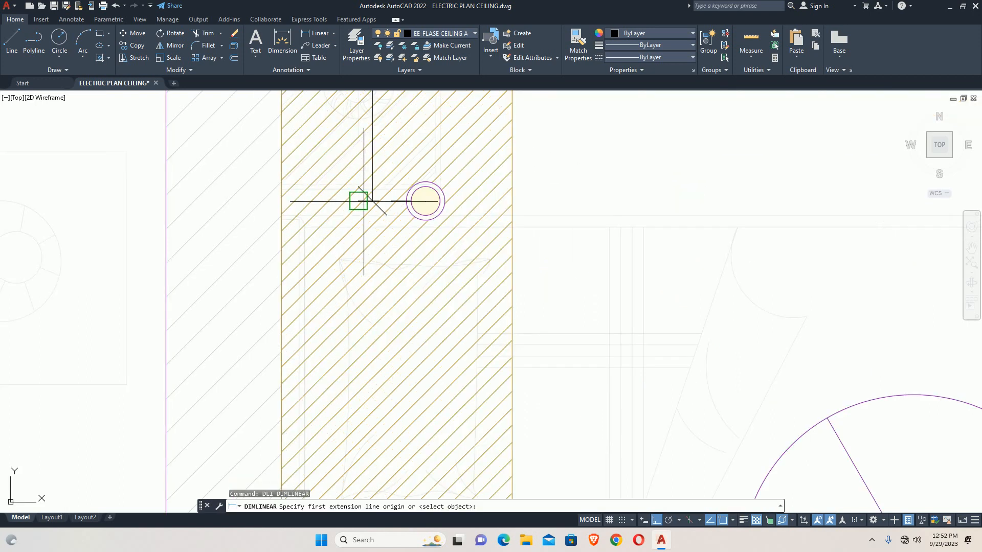
{"action": "left_click", "coordinate": [425, 200]}
{"action": "scroll", "coordinate": [405, 256], "scroll_direction": "down", "scroll_amount": 5}
{"action": "scroll", "coordinate": [394, 317], "scroll_direction": "up", "scroll_amount": 5}
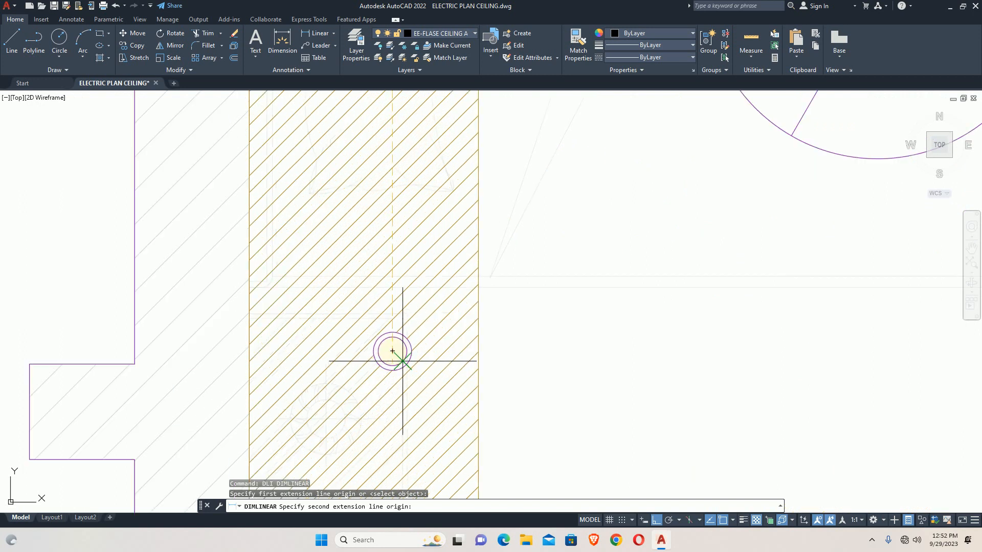
{"action": "scroll", "coordinate": [392, 351], "scroll_direction": "up", "scroll_amount": 3}
{"action": "left_click", "coordinate": [372, 339]}
{"action": "scroll", "coordinate": [290, 285], "scroll_direction": "down", "scroll_amount": 5}
{"action": "scroll", "coordinate": [329, 231], "scroll_direction": "up", "scroll_amount": 3}
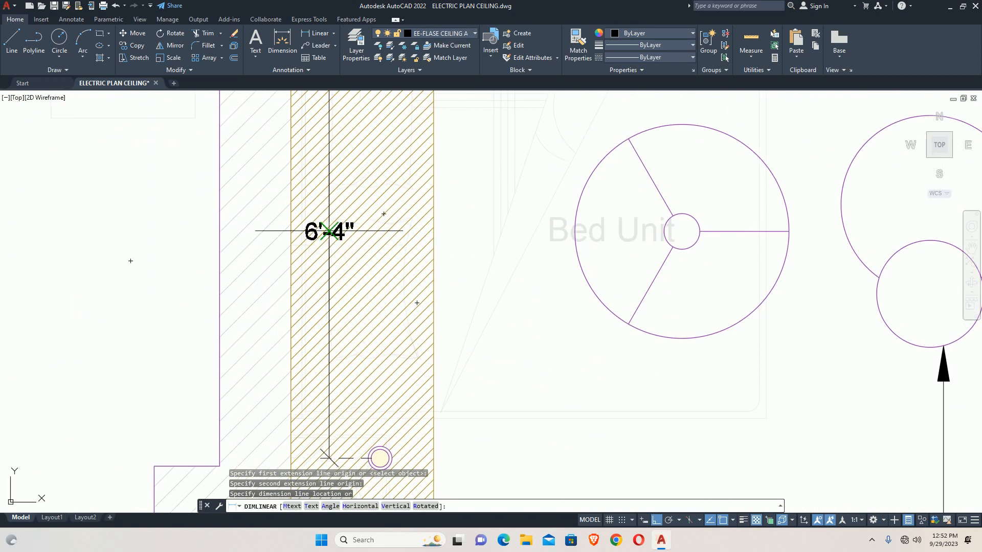
{"action": "scroll", "coordinate": [338, 266], "scroll_direction": "down", "scroll_amount": 3}
{"action": "scroll", "coordinate": [394, 204], "scroll_direction": "up", "scroll_amount": 3}
{"action": "scroll", "coordinate": [377, 203], "scroll_direction": "up", "scroll_amount": 2}
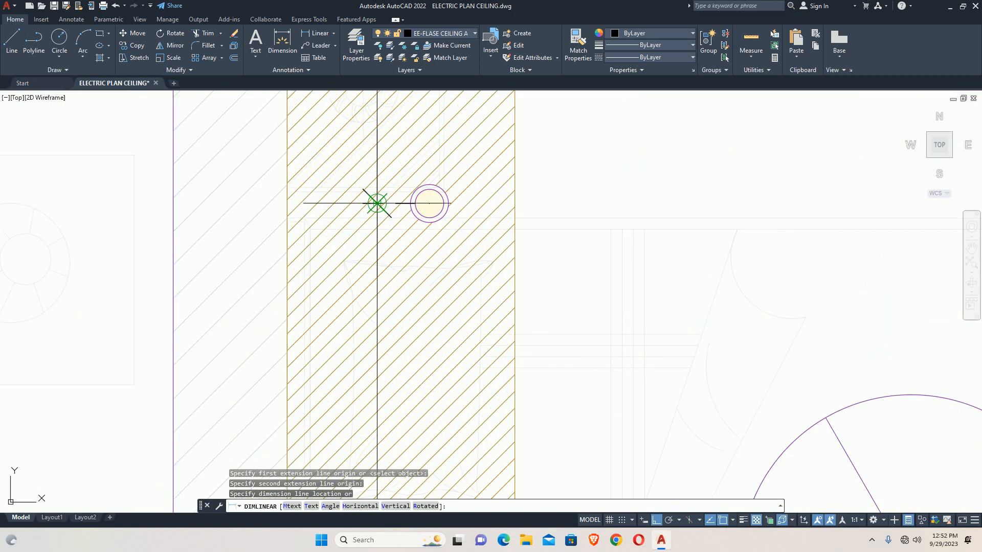
{"action": "left_click", "coordinate": [377, 204]}
{"action": "key", "text": "Escape"}
{"action": "scroll", "coordinate": [376, 286], "scroll_direction": "down", "scroll_amount": 8}
{"action": "key", "text": "Escape"}
Continue the west-side vertical dimension from the lower light down to the ceiling's south edge
{"action": "middle_click_drag", "start_coordinate": [377, 296], "coordinate": [372, 257]}
{"action": "type", "text": "D"}
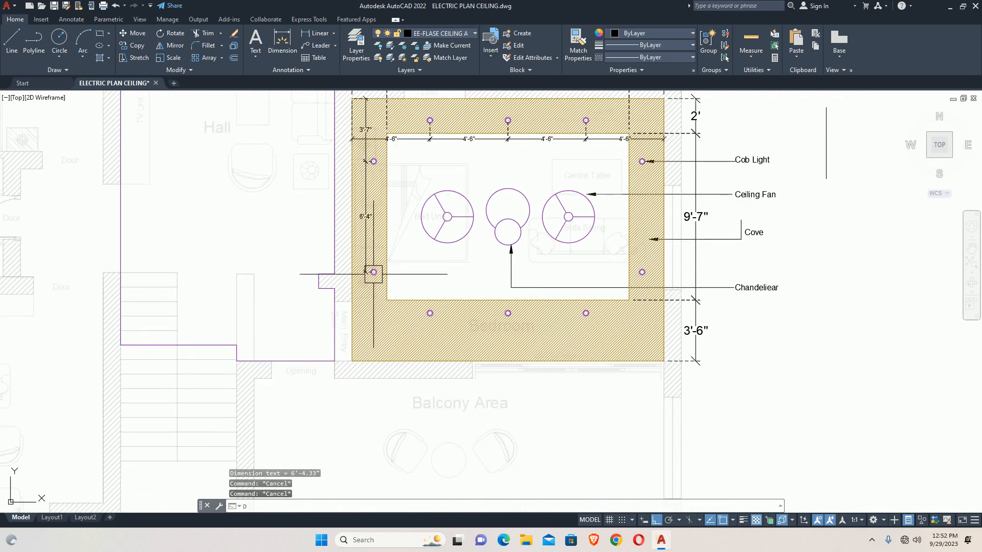
{"action": "type", "text": "CO"}
{"action": "key", "text": "space"}
{"action": "scroll", "coordinate": [373, 323], "scroll_direction": "up", "scroll_amount": 2}
{"action": "middle_click_drag", "start_coordinate": [370, 382], "coordinate": [345, 322]}
{"action": "left_click", "coordinate": [365, 378]}
{"action": "key", "text": "Escape"}
{"action": "scroll", "coordinate": [373, 287], "scroll_direction": "down", "scroll_amount": 4}
{"action": "scroll", "coordinate": [388, 307], "scroll_direction": "up", "scroll_amount": 4}
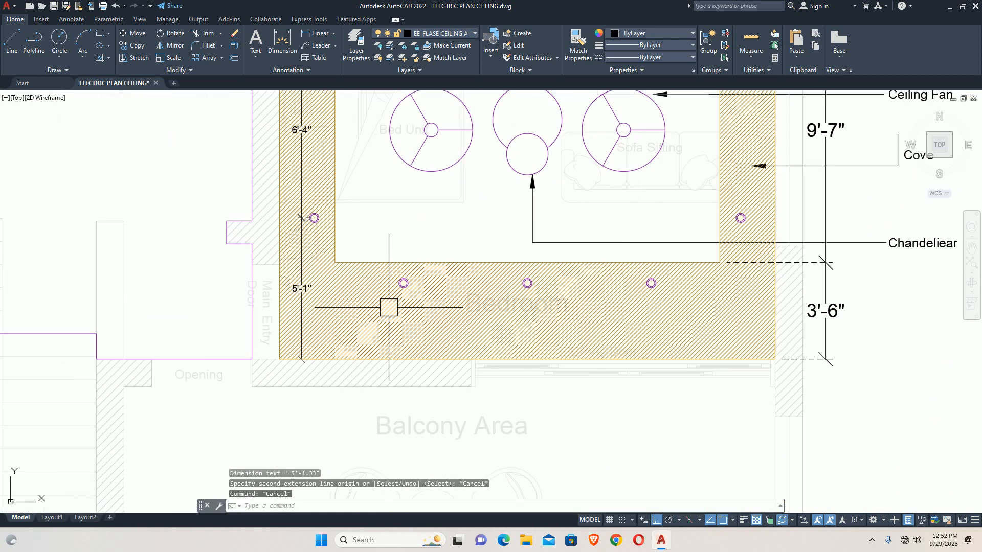
Add a vertical dimension from the first lower-row light to the ceiling's south edge, placed just west of the light
{"action": "type", "text": "DLI"}
{"action": "key", "text": "space"}
{"action": "scroll", "coordinate": [397, 292], "scroll_direction": "up", "scroll_amount": 2}
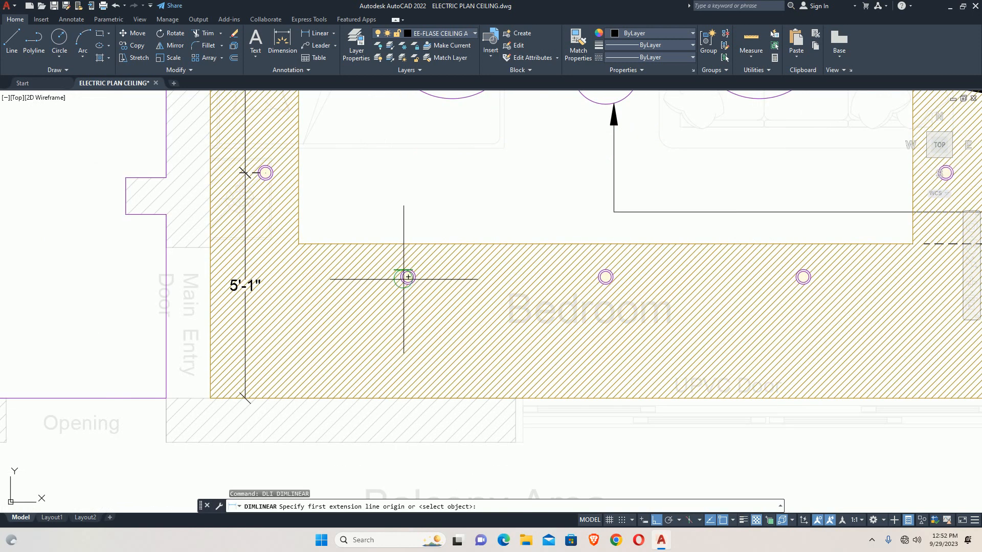
{"action": "scroll", "coordinate": [407, 276], "scroll_direction": "up", "scroll_amount": 2}
{"action": "left_click", "coordinate": [407, 277]}
{"action": "scroll", "coordinate": [407, 277], "scroll_direction": "down", "scroll_amount": 2}
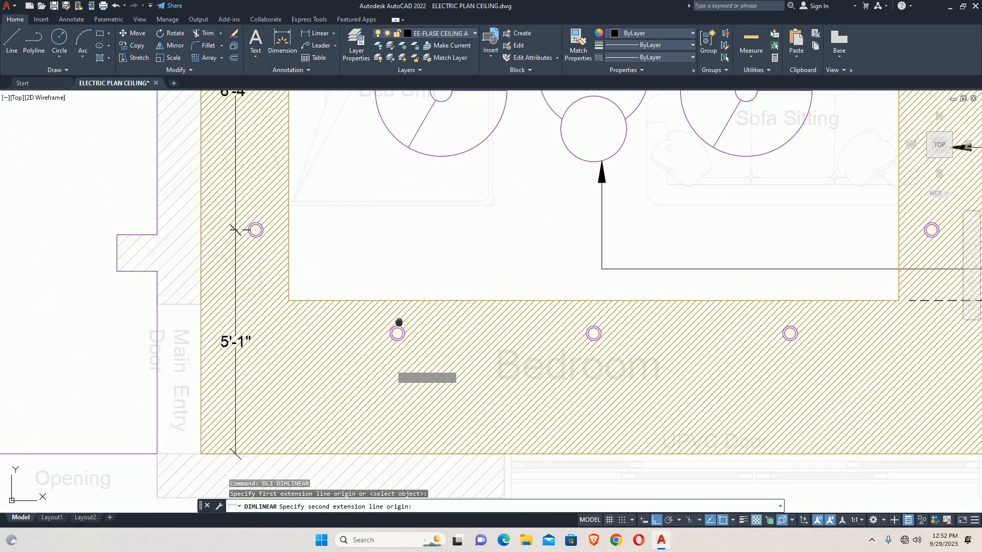
{"action": "left_click", "coordinate": [390, 373]}
{"action": "left_click", "coordinate": [362, 313]}
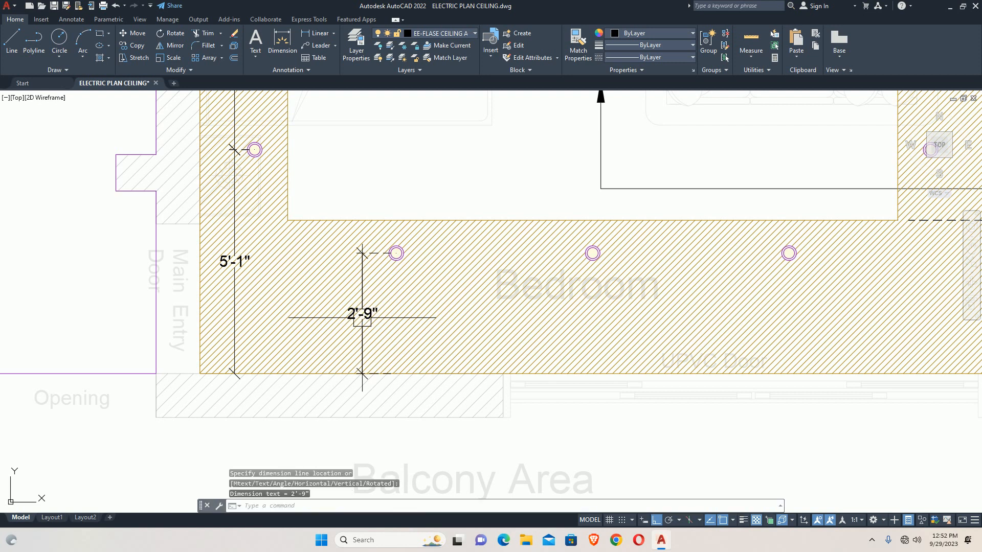
{"action": "key", "text": "Escape"}
{"action": "key", "text": "Escape"}
{"action": "key", "text": "Escape"}
Add a horizontal dimension from the ceiling's west edge to the first lower-row light, placed above that light
{"action": "type", "text": "DLI"}
{"action": "key", "text": "space"}
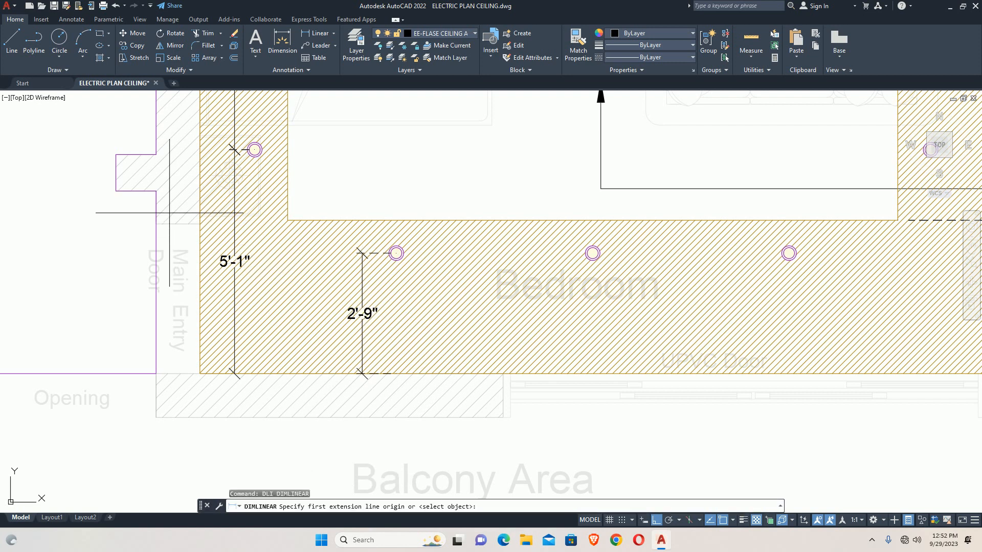
{"action": "left_click", "coordinate": [200, 223]}
{"action": "scroll", "coordinate": [386, 254], "scroll_direction": "up", "scroll_amount": 3}
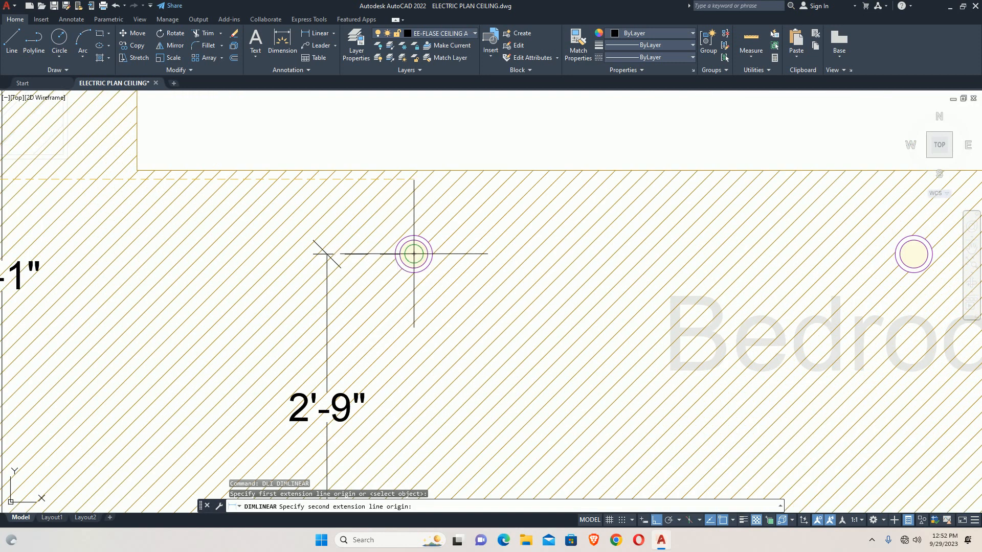
{"action": "left_click", "coordinate": [413, 253]}
{"action": "middle_click_drag", "start_coordinate": [377, 135], "coordinate": [377, 274]}
{"action": "left_click", "coordinate": [366, 250]}
{"action": "key", "text": "Escape"}
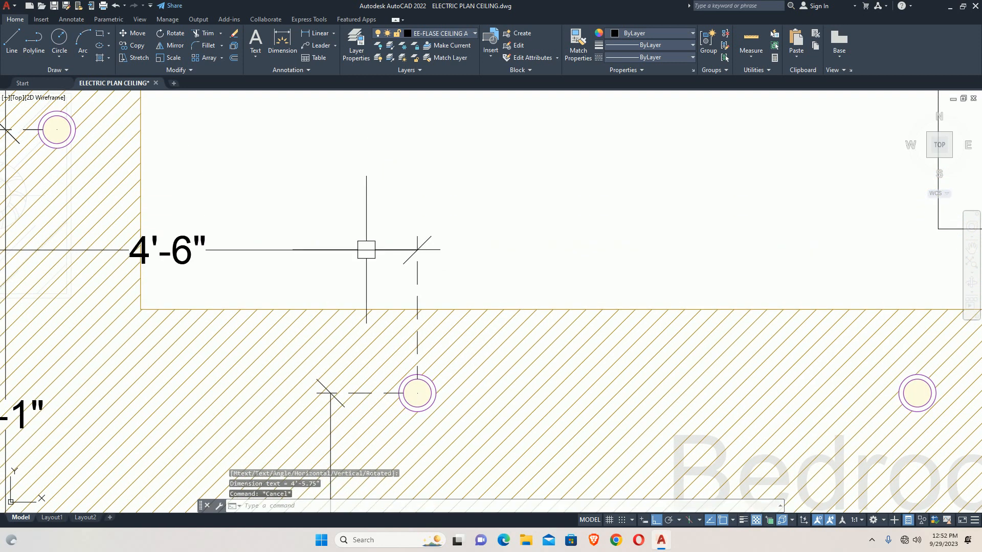
{"action": "key", "text": "Escape"}
Add a vertical dimension from the west ceiling fan's centre to the ceiling's north edge, placed between the fan and chandelier
{"action": "scroll", "coordinate": [366, 249], "scroll_direction": "down", "scroll_amount": 5}
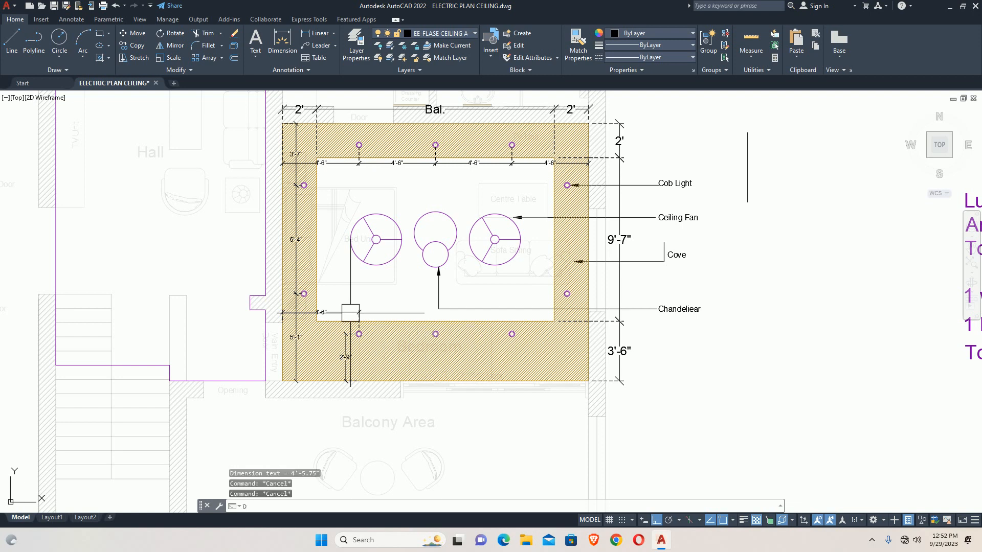
{"action": "type", "text": "DLI"}
{"action": "key", "text": "Return"}
{"action": "scroll", "coordinate": [388, 253], "scroll_direction": "up", "scroll_amount": 4}
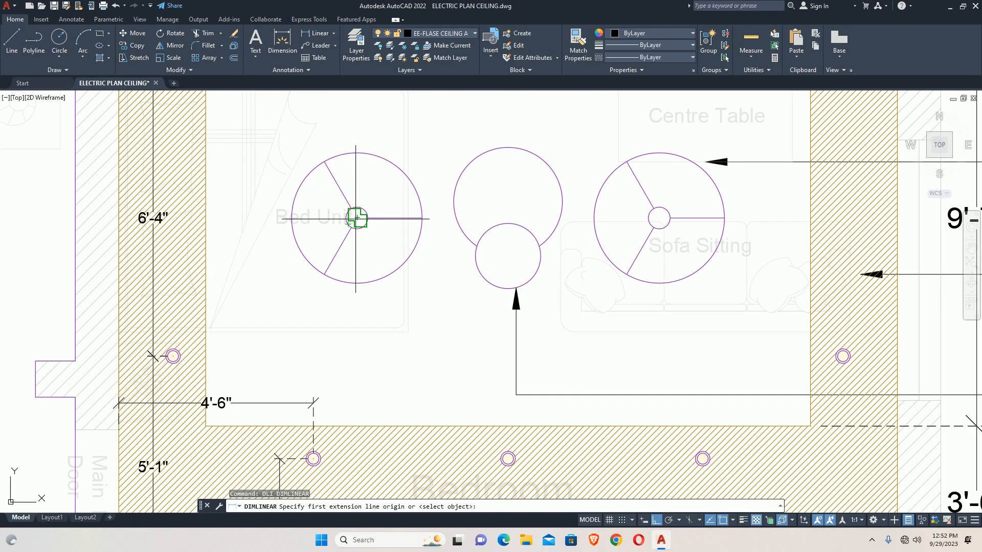
{"action": "left_click", "coordinate": [357, 218]}
{"action": "scroll", "coordinate": [357, 219], "scroll_direction": "down", "scroll_amount": 4}
{"action": "scroll", "coordinate": [360, 226], "scroll_direction": "up", "scroll_amount": 4}
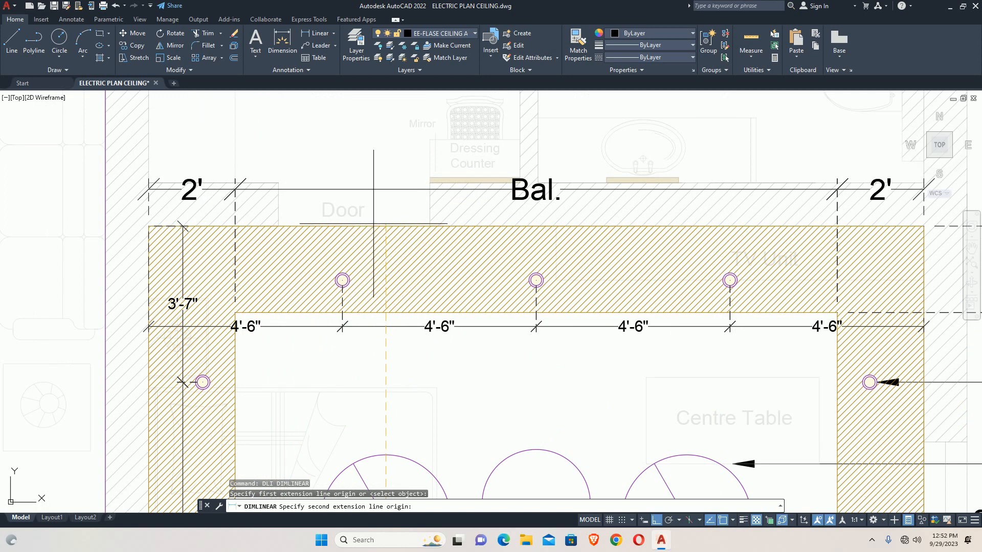
{"action": "left_click", "coordinate": [375, 224]}
{"action": "middle_click_drag", "start_coordinate": [435, 341], "coordinate": [430, 264]}
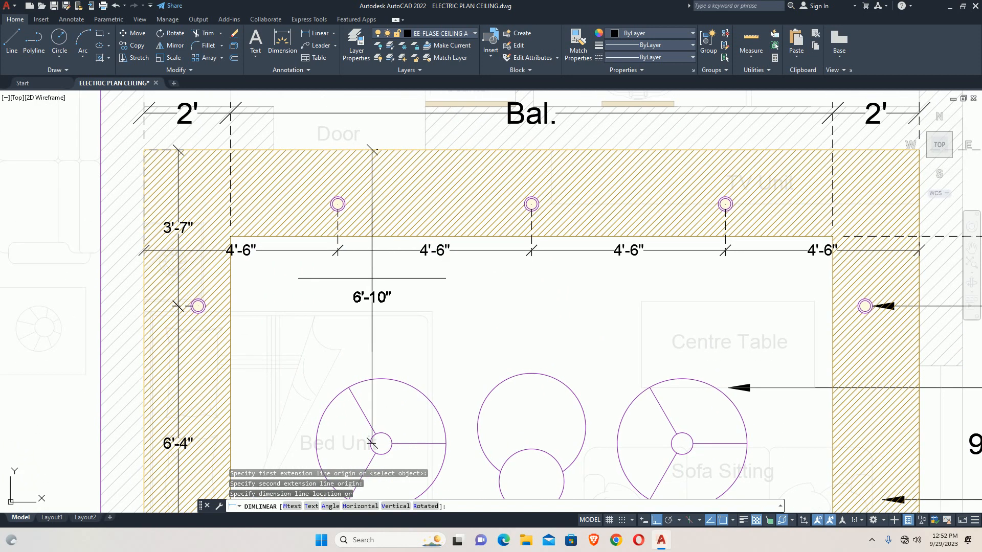
{"action": "left_click", "coordinate": [463, 284]}
{"action": "key", "text": "Escape"}
Stretch the fan dimension's upper origin point along the ceiling's north edge to sit beside the dimension line
{"action": "left_click", "coordinate": [461, 306]}
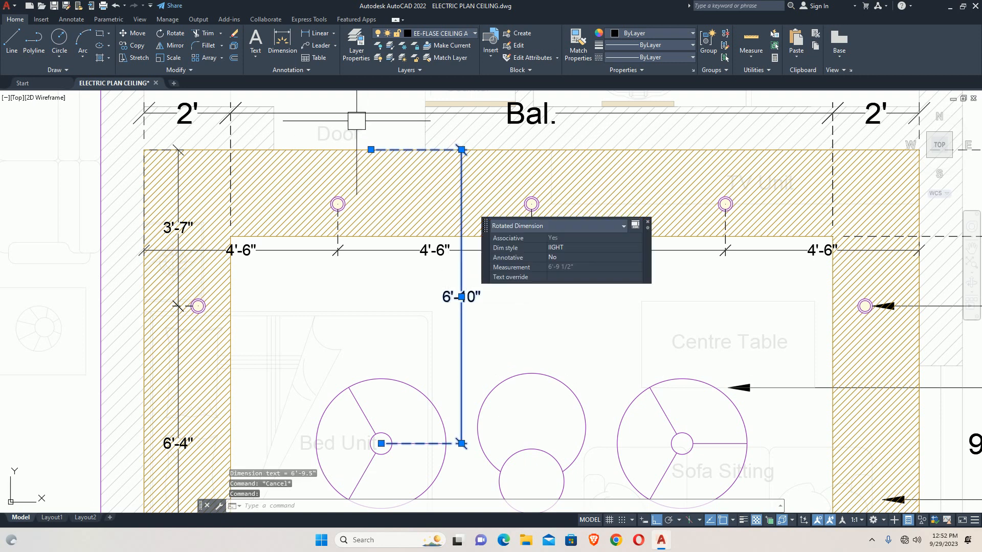
{"action": "left_click", "coordinate": [371, 149]}
{"action": "left_click", "coordinate": [458, 146]}
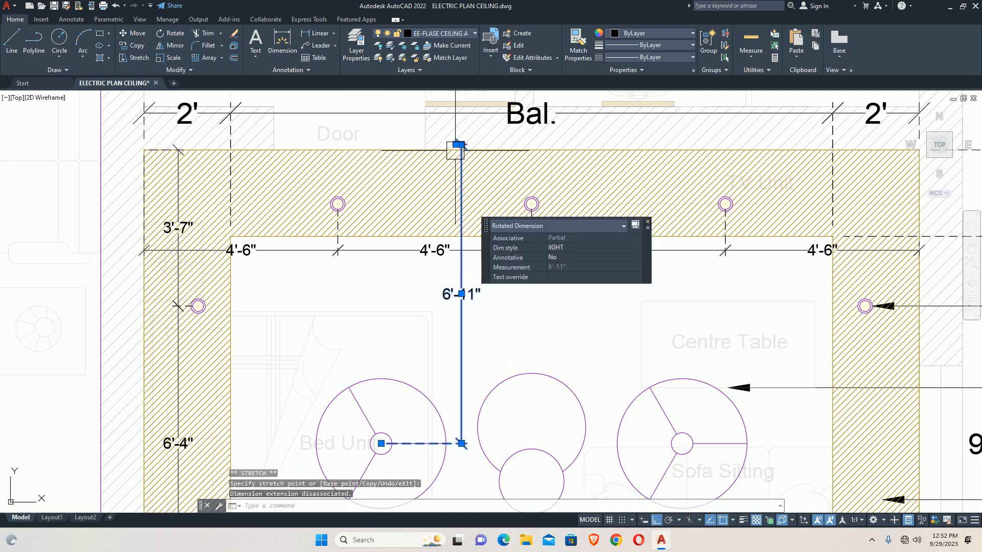
{"action": "scroll", "coordinate": [463, 139], "scroll_direction": "up", "scroll_amount": 5}
{"action": "left_click", "coordinate": [454, 138]}
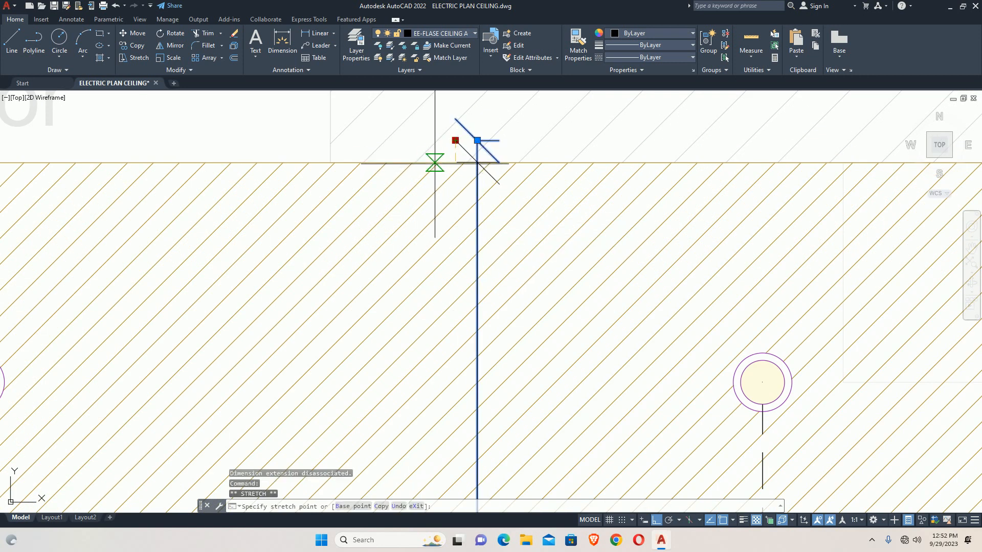
{"action": "left_click", "coordinate": [432, 160]}
{"action": "scroll", "coordinate": [435, 163], "scroll_direction": "down", "scroll_amount": 3}
{"action": "key", "text": "Escape"}
{"action": "key", "text": "Escape"}
{"action": "scroll", "coordinate": [435, 163], "scroll_direction": "down", "scroll_amount": 5}
{"action": "scroll", "coordinate": [424, 226], "scroll_direction": "up", "scroll_amount": 6}
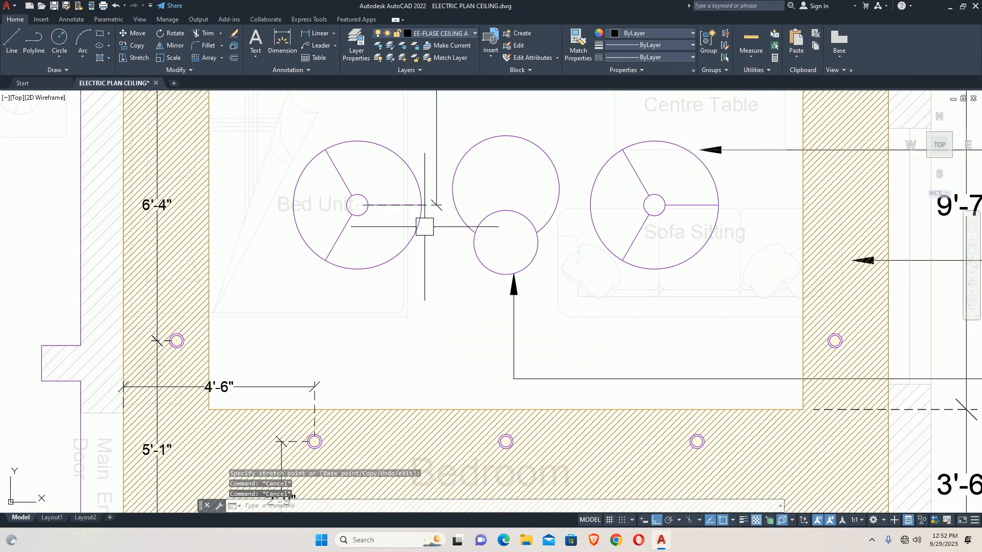
{"action": "type", "text": "DCO"}
{"action": "key", "text": "Return"}
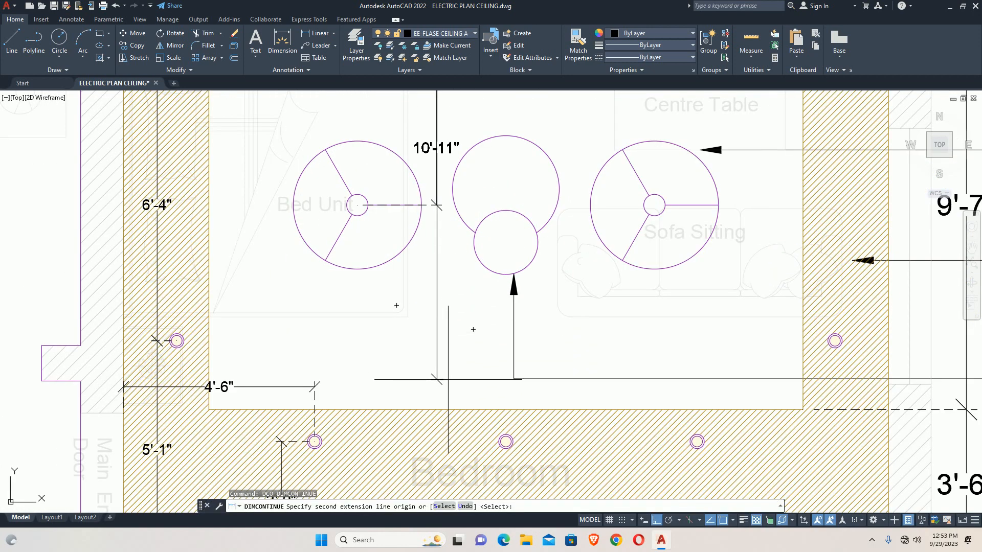
{"action": "key", "text": "Escape"}
Add a vertical dimension from the west fan's centre level to the ceiling's south edge, in line with the upper fan dimension
{"action": "type", "text": "DLI"}
{"action": "key", "text": "Return"}
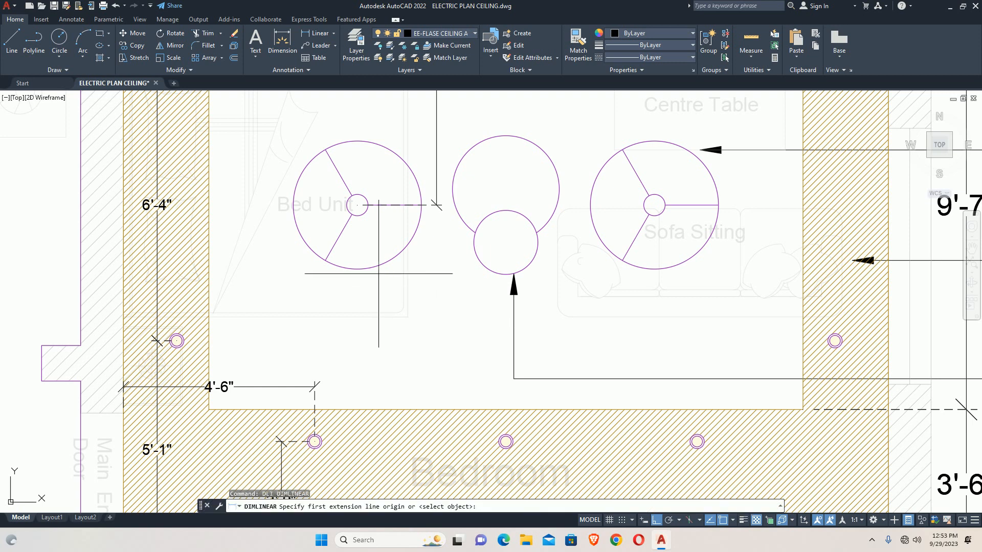
{"action": "scroll", "coordinate": [422, 206], "scroll_direction": "down", "scroll_amount": 4}
{"action": "scroll", "coordinate": [424, 230], "scroll_direction": "up", "scroll_amount": 8}
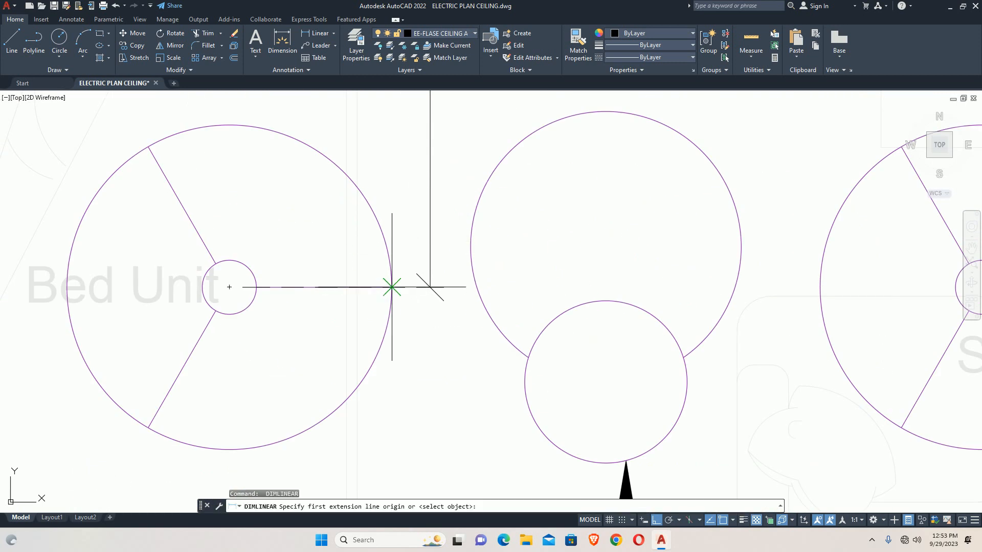
{"action": "scroll", "coordinate": [391, 287], "scroll_direction": "up", "scroll_amount": 4}
{"action": "left_click", "coordinate": [382, 301]}
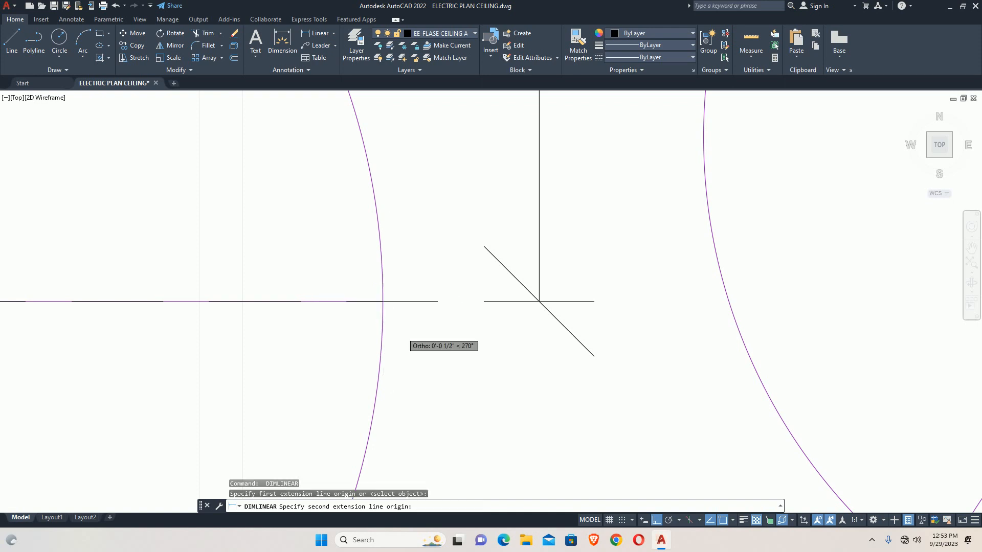
{"action": "scroll", "coordinate": [389, 287], "scroll_direction": "down", "scroll_amount": 5}
{"action": "scroll", "coordinate": [391, 256], "scroll_direction": "up", "scroll_amount": 3}
{"action": "scroll", "coordinate": [380, 414], "scroll_direction": "up", "scroll_amount": 2}
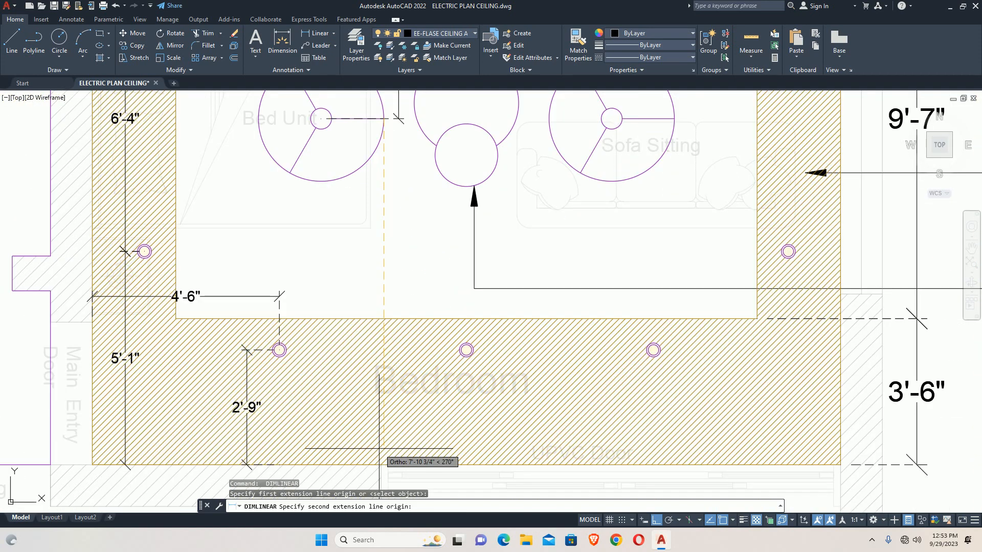
{"action": "left_click", "coordinate": [381, 464]}
{"action": "scroll", "coordinate": [389, 174], "scroll_direction": "up", "scroll_amount": 4}
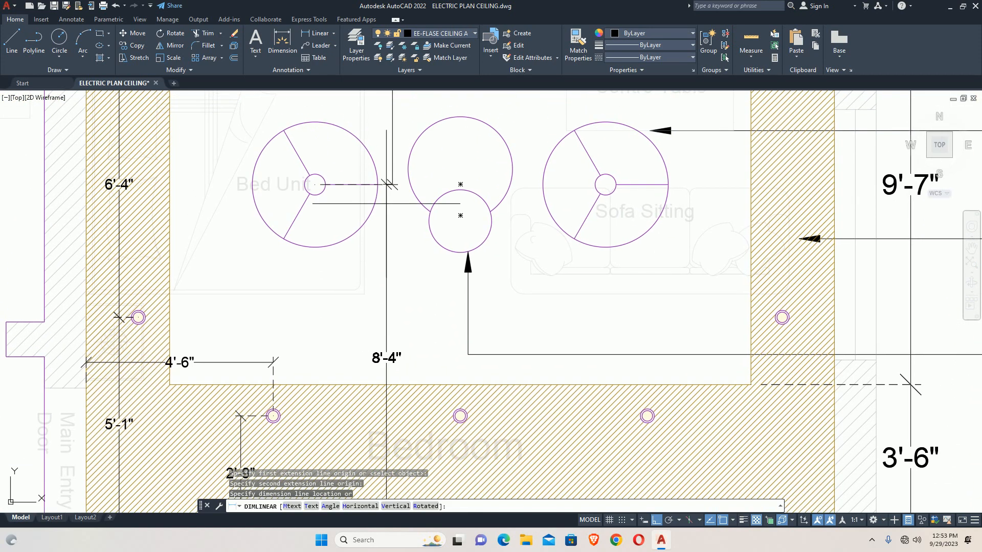
{"action": "left_click", "coordinate": [403, 203]}
{"action": "key", "text": "Escape"}
{"action": "scroll", "coordinate": [399, 215], "scroll_direction": "down", "scroll_amount": 5}
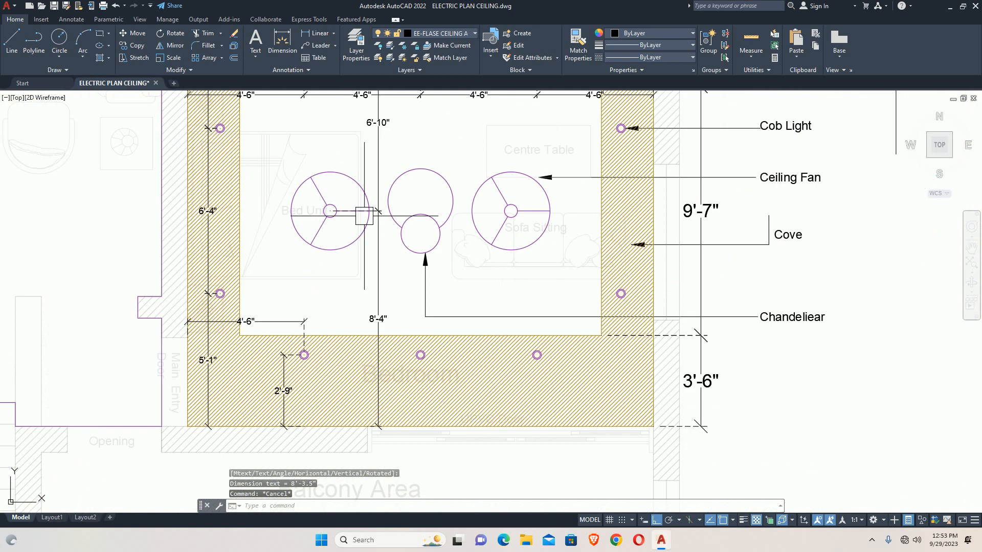
{"action": "key", "text": "Escape"}
Stretch the upper fan dimension's lower origin point from the fan centre to the dimension line, removing the extension line across the fan
{"action": "scroll", "coordinate": [356, 276], "scroll_direction": "up", "scroll_amount": 2}
{"action": "scroll", "coordinate": [345, 276], "scroll_direction": "up", "scroll_amount": 2}
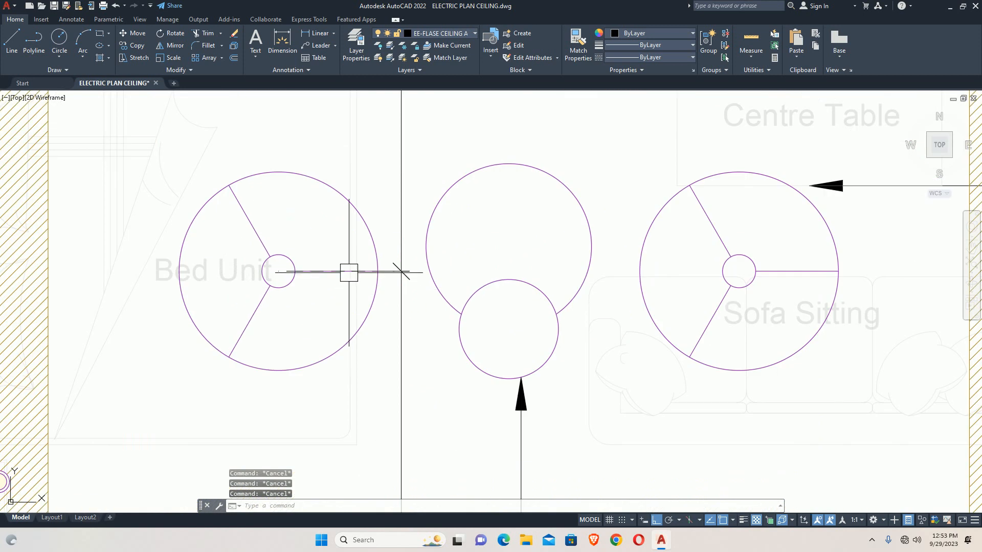
{"action": "left_click", "coordinate": [380, 228]}
{"action": "left_click", "coordinate": [278, 271]}
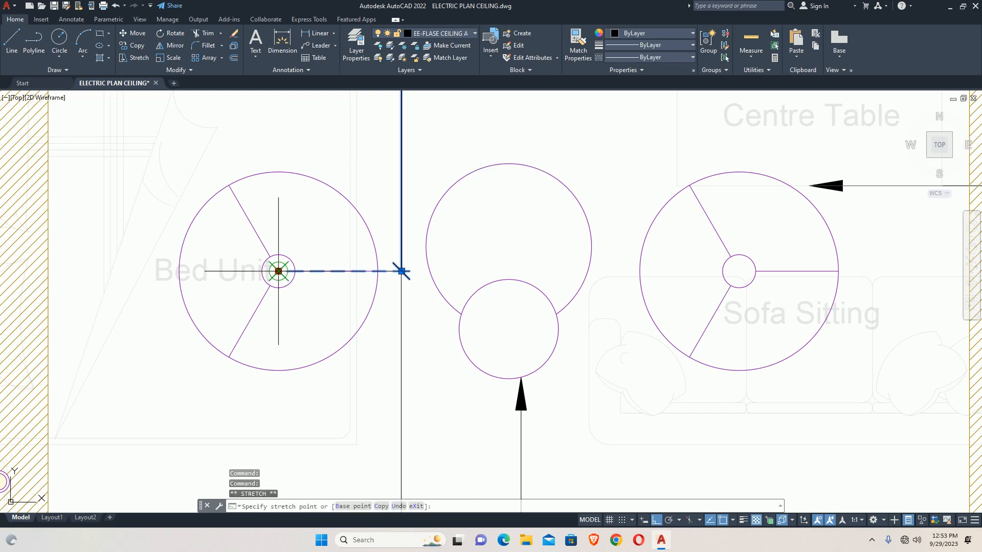
{"action": "scroll", "coordinate": [385, 270], "scroll_direction": "up", "scroll_amount": 4}
{"action": "key", "text": "Escape"}
{"action": "scroll", "coordinate": [361, 269], "scroll_direction": "down", "scroll_amount": 6}
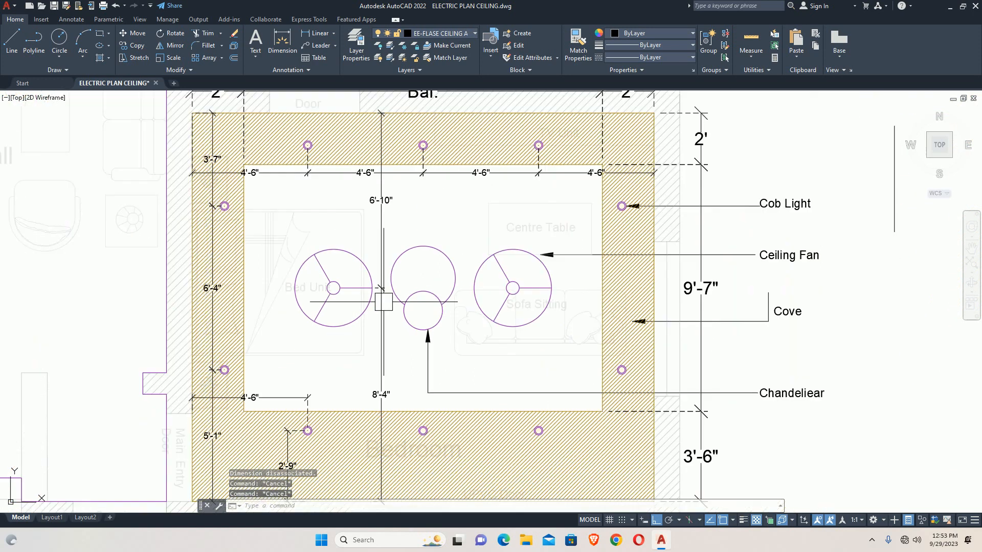
Add a horizontal dimension from the ceiling's west edge to the west fan's centre, placed above the fan
{"action": "scroll", "coordinate": [327, 307], "scroll_direction": "up", "scroll_amount": 1}
{"action": "type", "text": "D"}
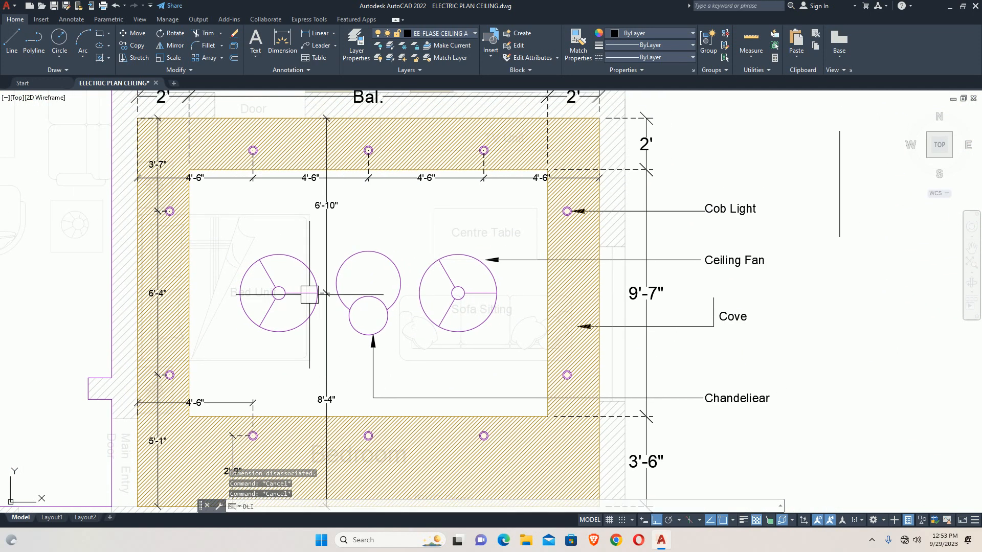
{"action": "type", "text": "LI"}
{"action": "key", "text": "Return"}
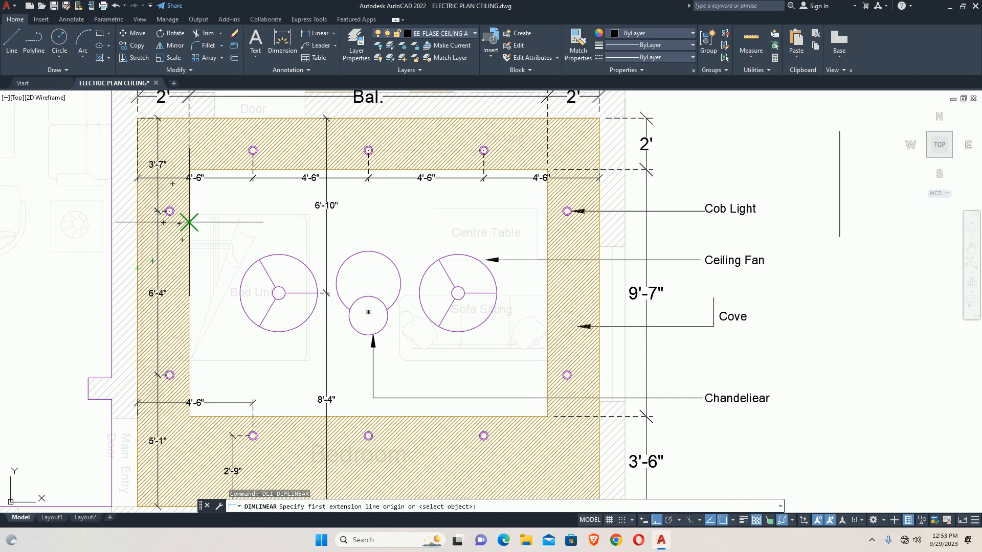
{"action": "left_click", "coordinate": [137, 267]}
{"action": "scroll", "coordinate": [190, 282], "scroll_direction": "up", "scroll_amount": 3}
{"action": "left_click", "coordinate": [279, 293]}
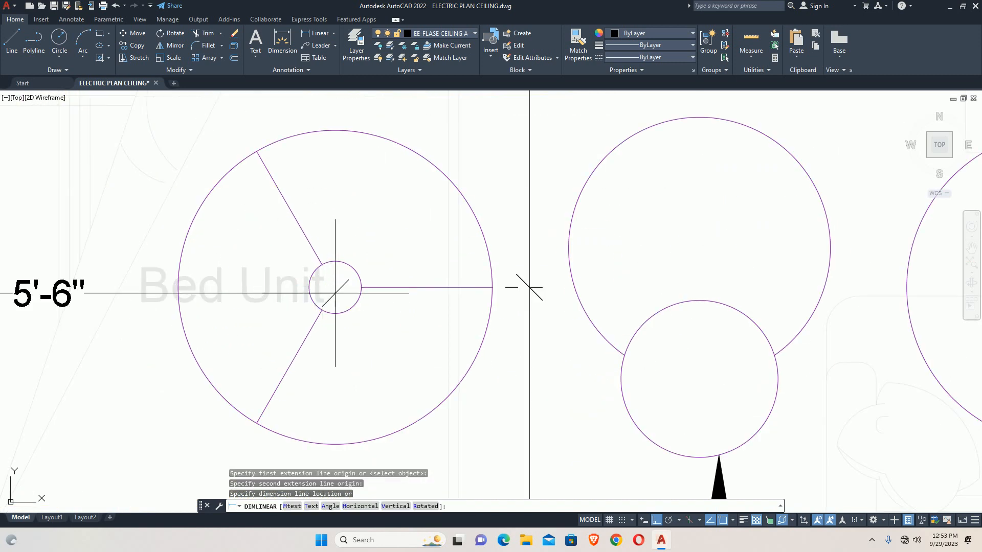
{"action": "scroll", "coordinate": [278, 293], "scroll_direction": "down", "scroll_amount": 3}
{"action": "middle_click_drag", "start_coordinate": [292, 193], "coordinate": [291, 298]}
{"action": "scroll", "coordinate": [286, 262], "scroll_direction": "up", "scroll_amount": 4}
{"action": "left_click", "coordinate": [321, 262]}
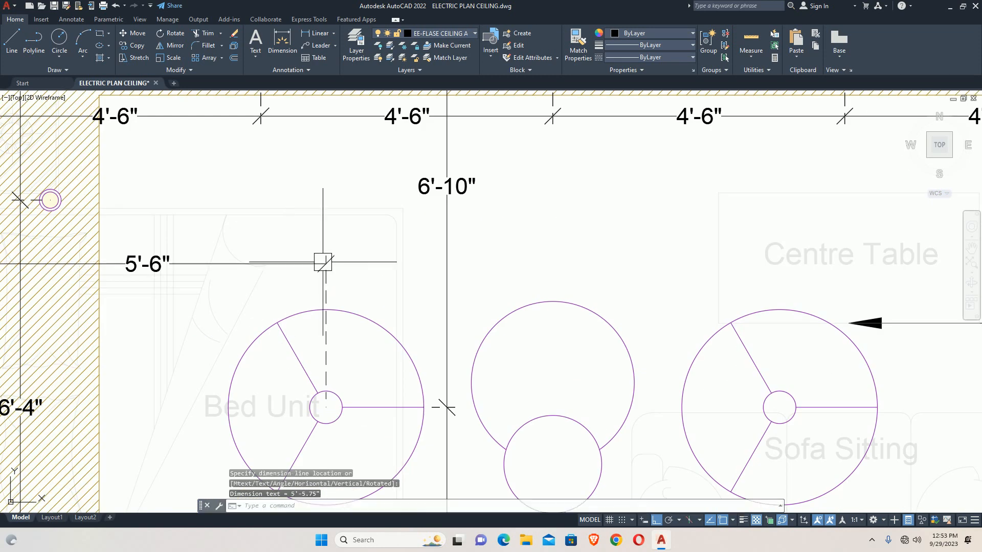
Continue the fan dimension eastward to the chandelier's centre, the east fan's centre and the ceiling's east edge
{"action": "middle_click_drag", "start_coordinate": [384, 271], "coordinate": [316, 287]}
{"action": "type", "text": "dco"}
{"action": "key", "text": "Return"}
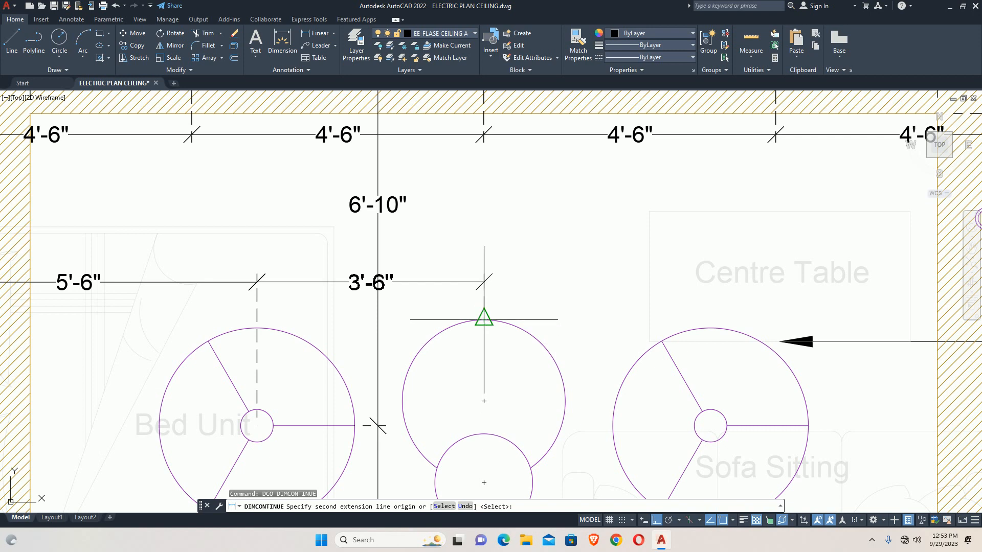
{"action": "left_click", "coordinate": [484, 319]}
{"action": "middle_click_drag", "start_coordinate": [640, 318], "coordinate": [417, 306]}
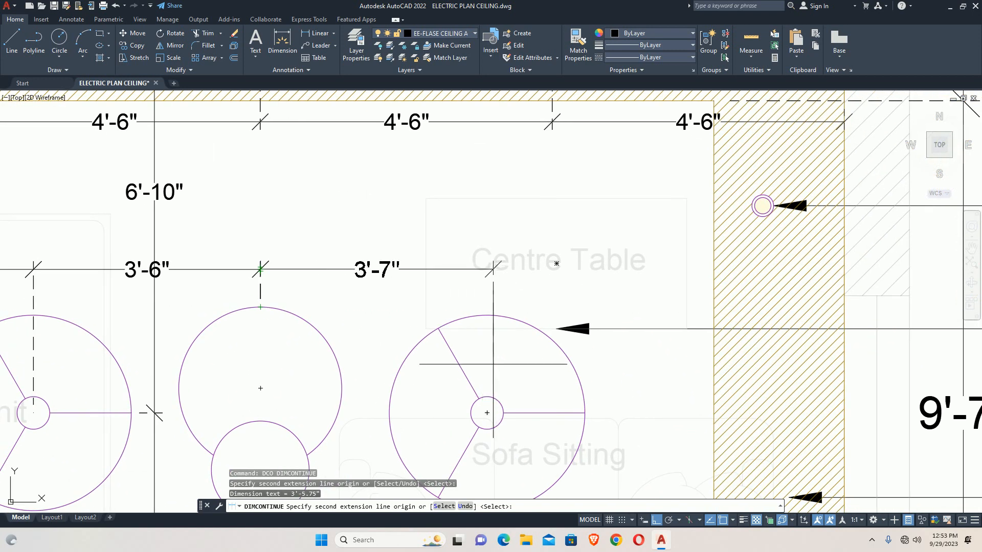
{"action": "left_click", "coordinate": [486, 315]}
{"action": "scroll", "coordinate": [486, 315], "scroll_direction": "down", "scroll_amount": 5}
{"action": "scroll", "coordinate": [528, 299], "scroll_direction": "up", "scroll_amount": 5}
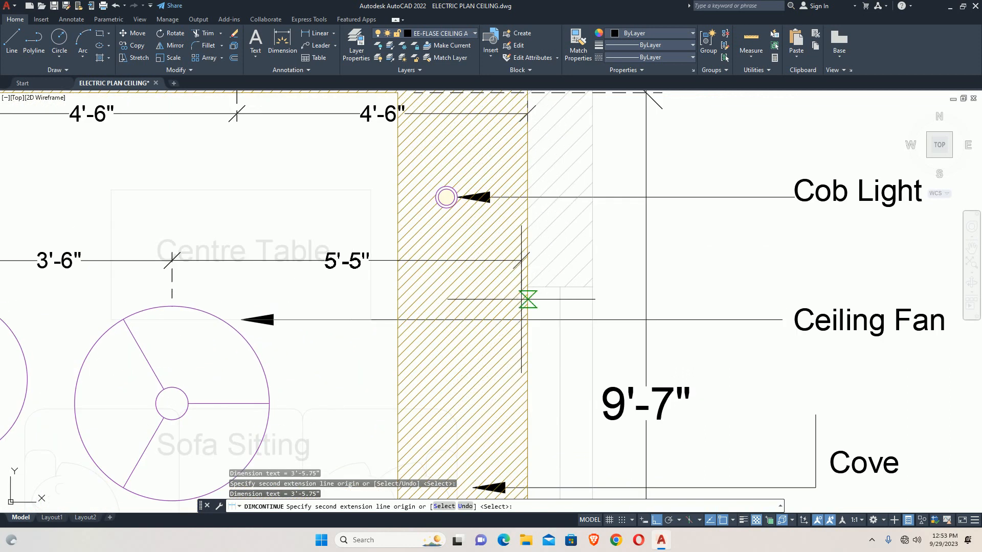
{"action": "left_click", "coordinate": [527, 299]}
{"action": "key", "text": "Escape"}
Erase the stray vertical line between the leader labels and the lumen calculation notes
{"action": "scroll", "coordinate": [406, 311], "scroll_direction": "down", "scroll_amount": 3}
{"action": "middle_click_drag", "start_coordinate": [332, 329], "coordinate": [651, 314]}
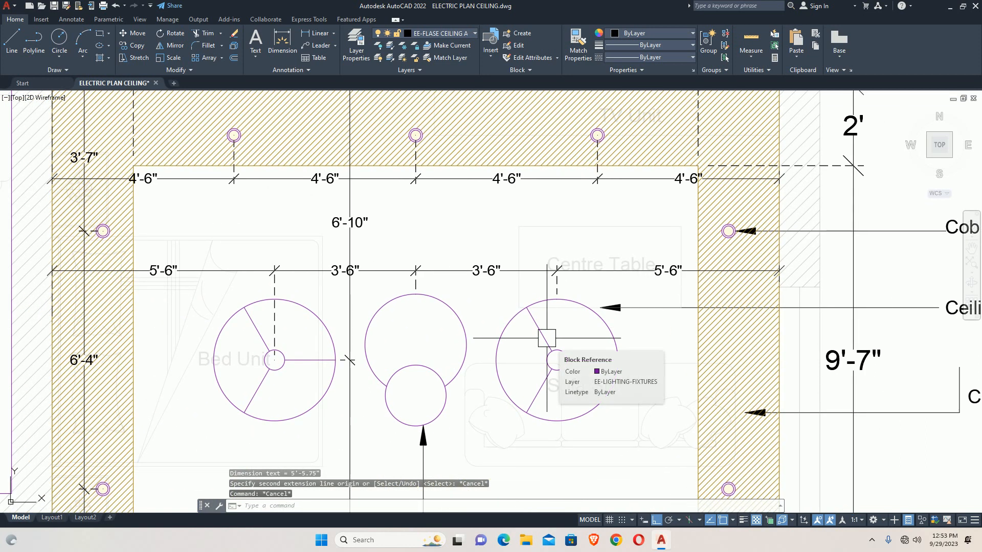
{"action": "scroll", "coordinate": [500, 331], "scroll_direction": "down", "scroll_amount": 2}
{"action": "scroll", "coordinate": [503, 337], "scroll_direction": "down", "scroll_amount": 2}
{"action": "middle_click_drag", "start_coordinate": [505, 341], "coordinate": [464, 315]}
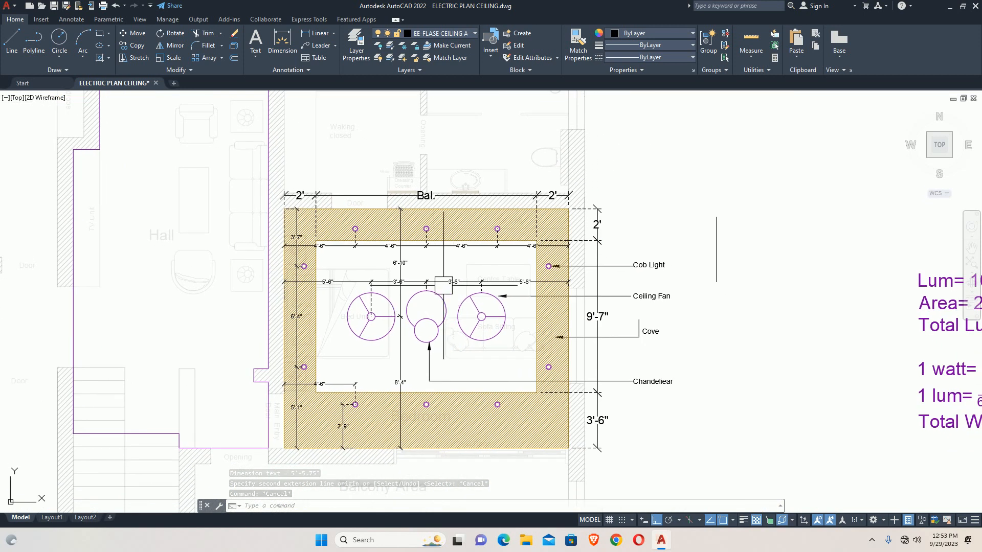
{"action": "middle_click_drag", "start_coordinate": [499, 287], "coordinate": [265, 273]}
{"action": "left_click", "coordinate": [476, 236]}
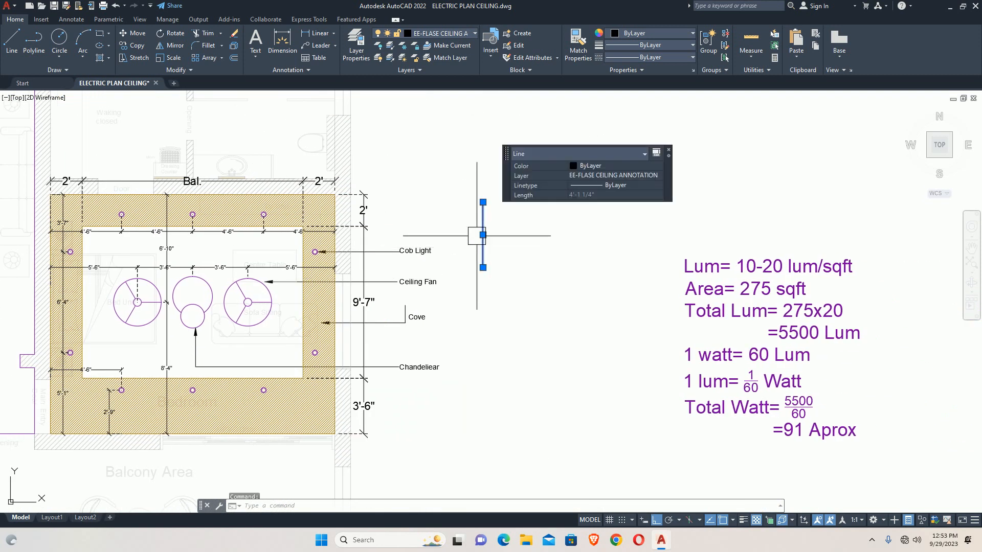
{"action": "key", "text": "Delete"}
Change the ceiling border's hatch pattern to AR-SAND, previewing it before accepting
{"action": "scroll", "coordinate": [467, 238], "scroll_direction": "down", "scroll_amount": 4}
{"action": "scroll", "coordinate": [332, 250], "scroll_direction": "up", "scroll_amount": 4}
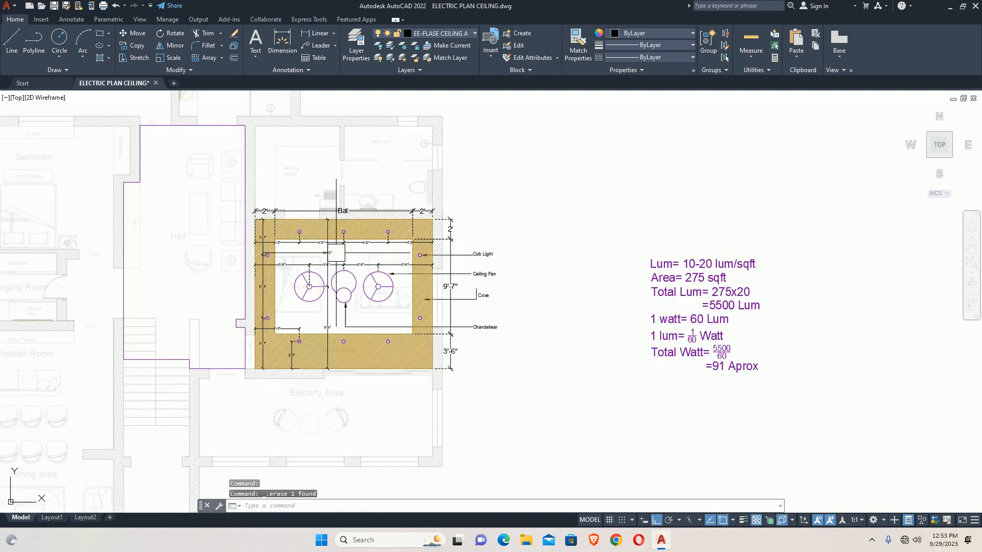
{"action": "scroll", "coordinate": [280, 230], "scroll_direction": "up", "scroll_amount": 6}
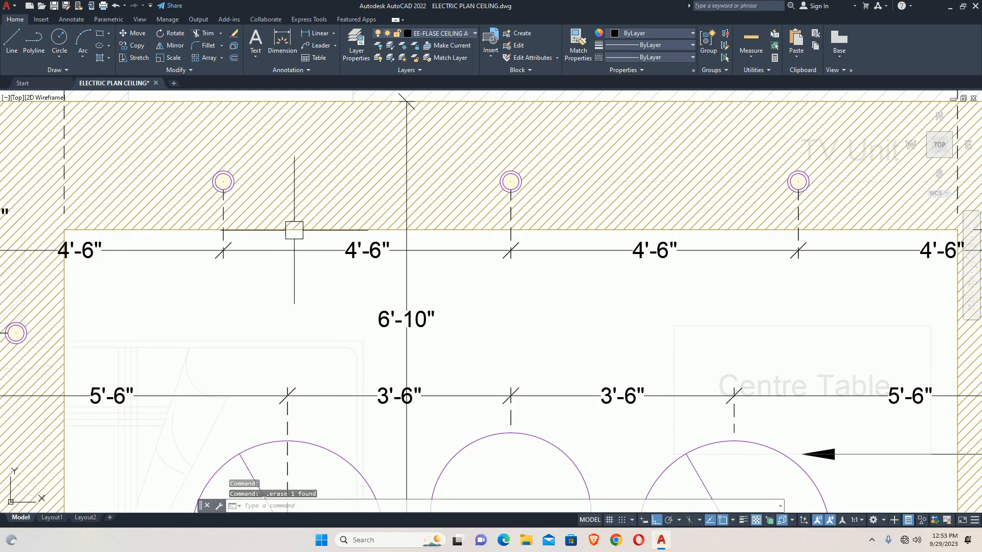
{"action": "left_click", "coordinate": [294, 202]}
{"action": "type", "text": "HE"}
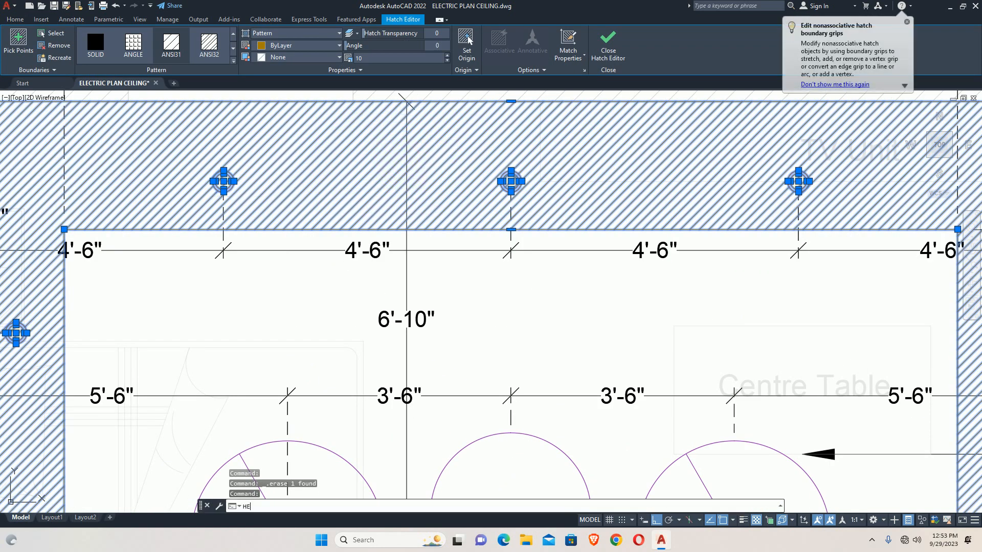
{"action": "key", "text": "Return"}
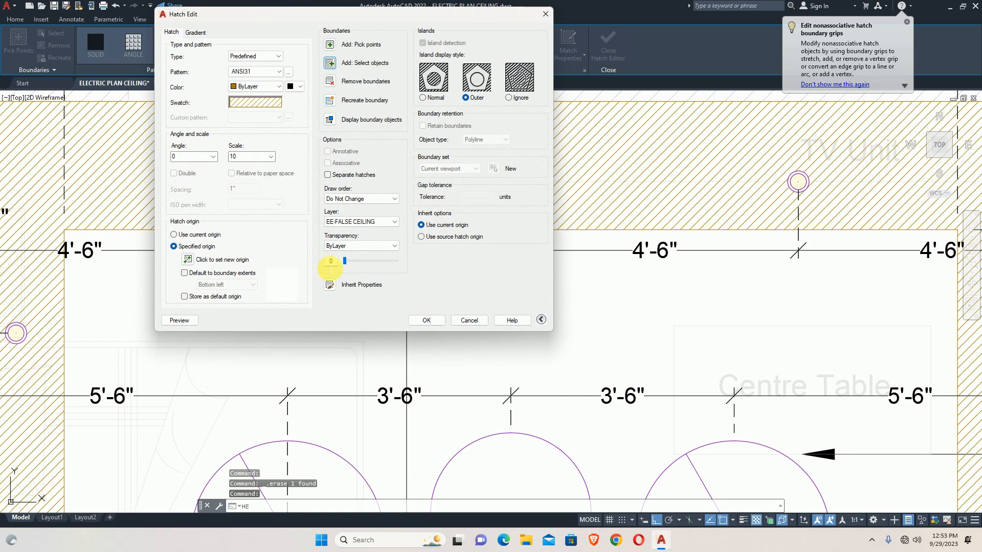
{"action": "left_click", "coordinate": [289, 72]}
{"action": "left_click", "coordinate": [110, 77]}
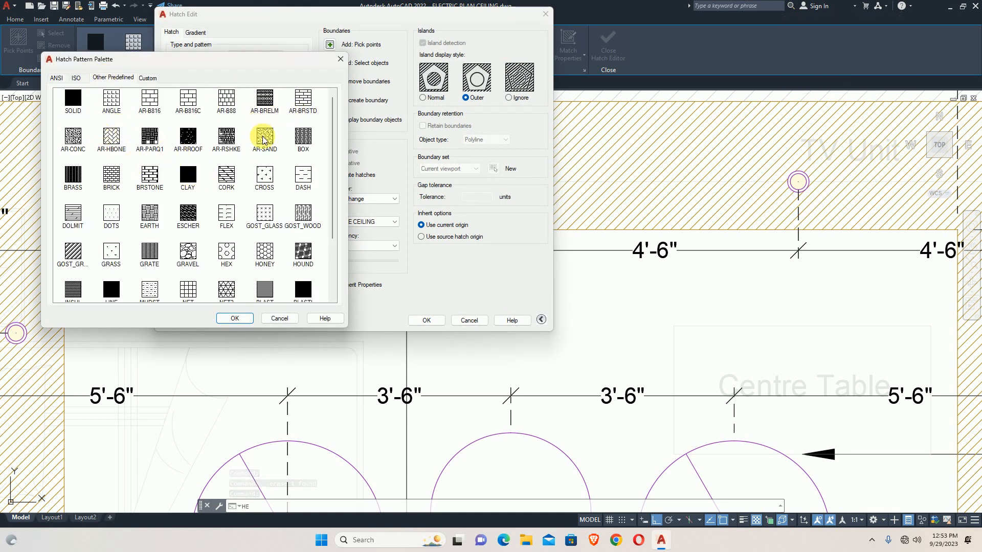
{"action": "left_click", "coordinate": [234, 319]}
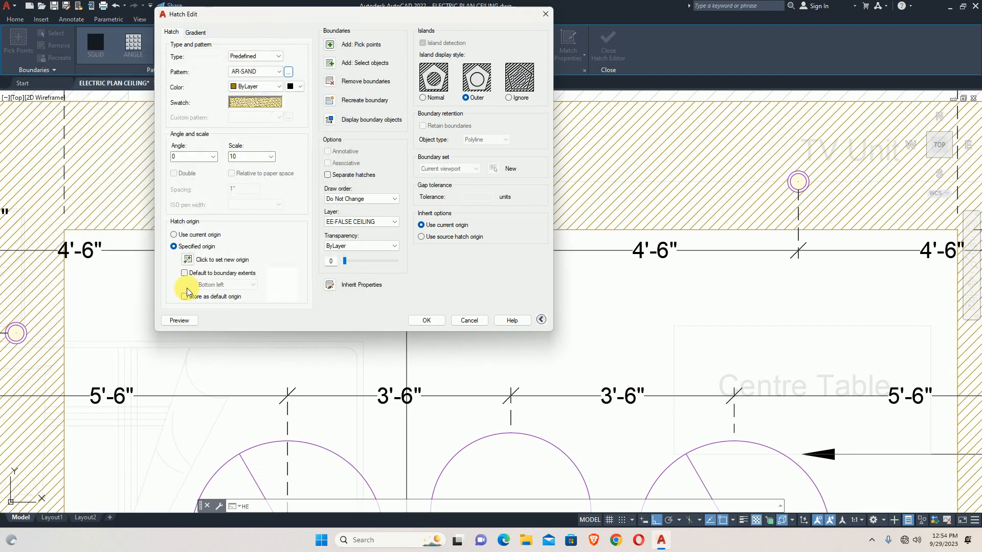
{"action": "left_click", "coordinate": [178, 319]}
{"action": "key", "text": "Escape"}
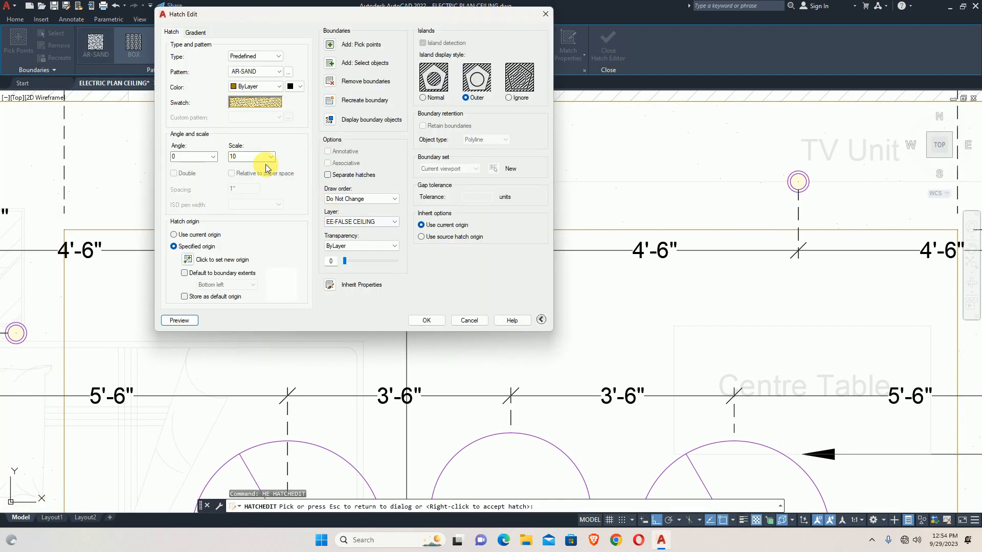
{"action": "key", "text": "Return"}
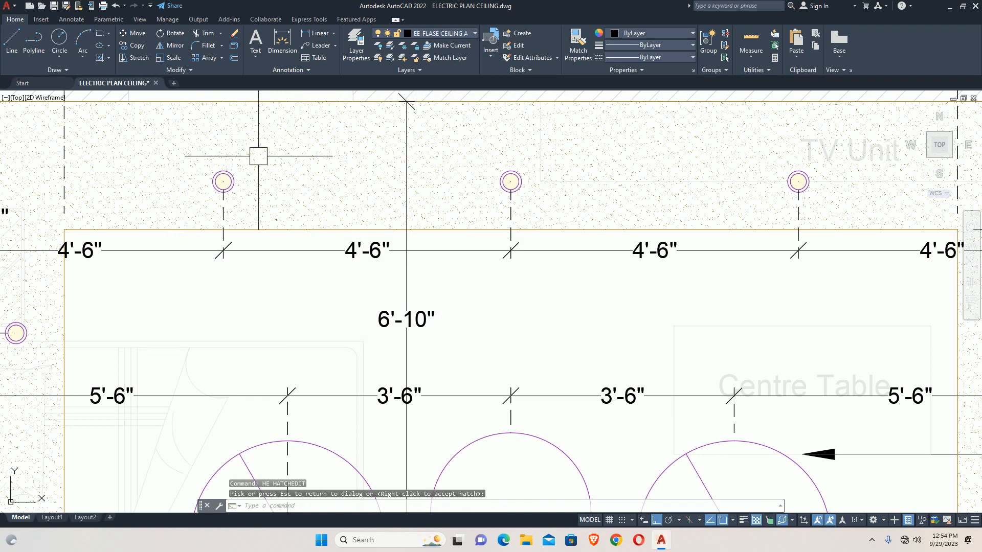
{"action": "key", "text": "Escape"}
{"action": "key", "text": "Escape"}
Examine the new sand hatch across the bedroom ceiling together with its labels and dimensions
{"action": "scroll", "coordinate": [309, 195], "scroll_direction": "down", "scroll_amount": 5}
{"action": "middle_click_drag", "start_coordinate": [352, 261], "coordinate": [370, 288]}
{"action": "scroll", "coordinate": [370, 287], "scroll_direction": "down", "scroll_amount": 2}
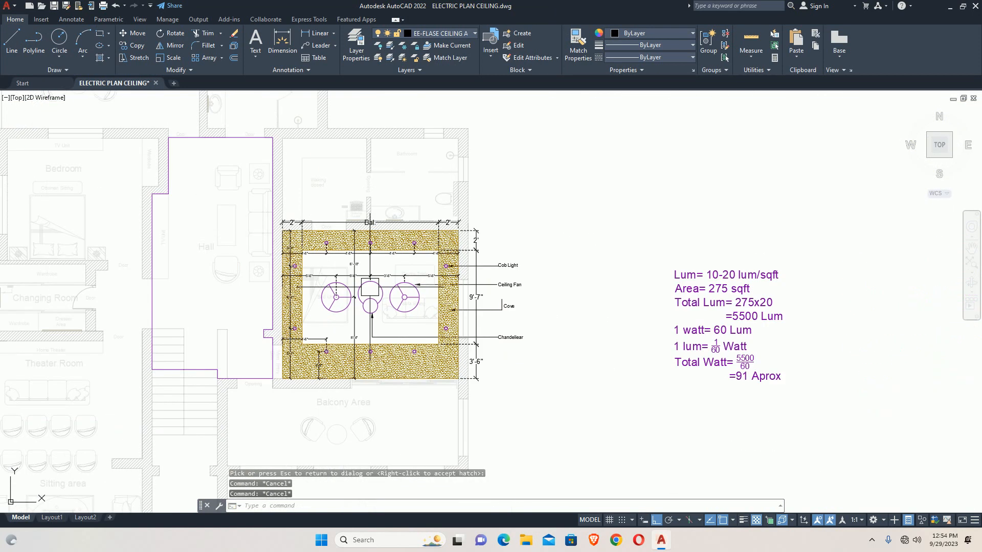
{"action": "scroll", "coordinate": [369, 288], "scroll_direction": "up", "scroll_amount": 2}
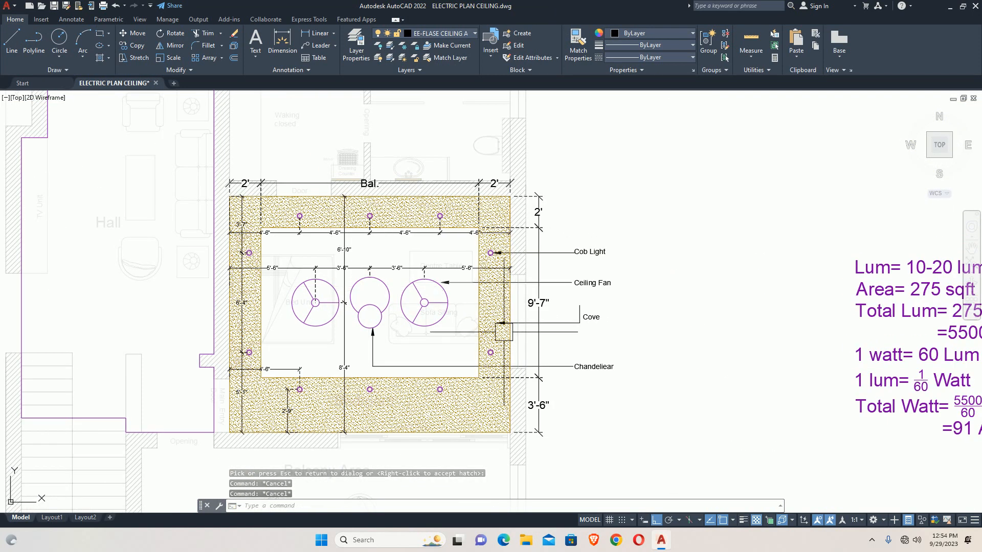
{"action": "scroll", "coordinate": [502, 327], "scroll_direction": "up", "scroll_amount": 2}
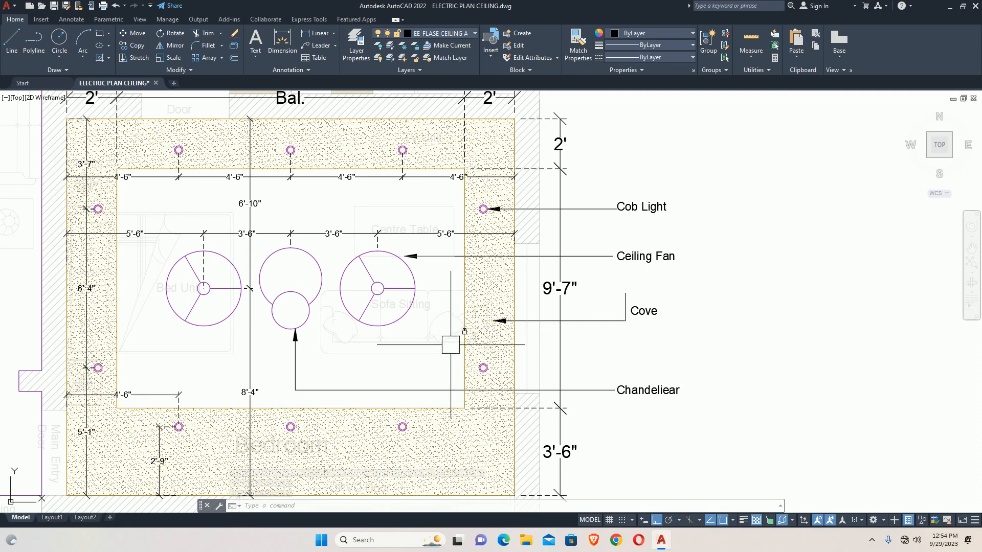
{"action": "scroll", "coordinate": [445, 346], "scroll_direction": "down", "scroll_amount": 5}
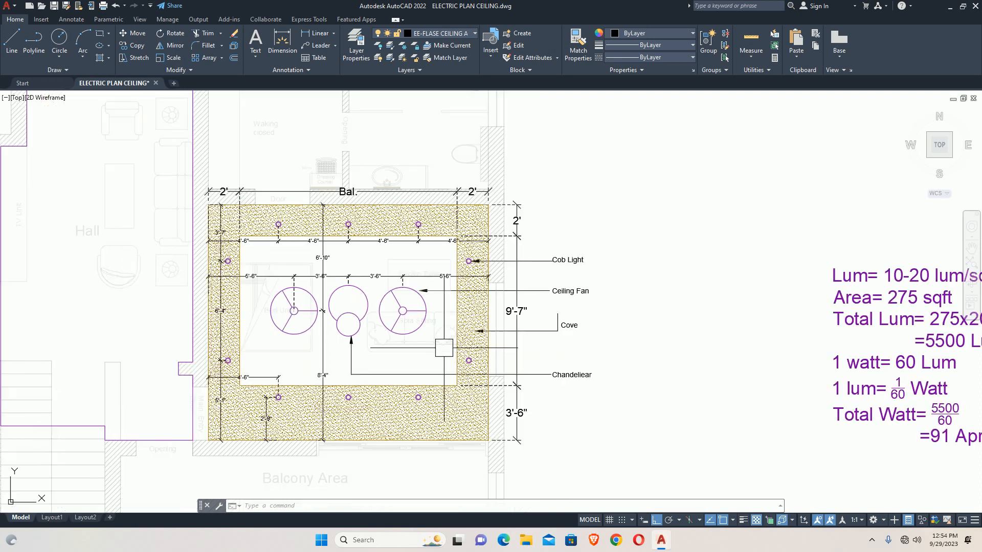
{"action": "scroll", "coordinate": [585, 306], "scroll_direction": "down", "scroll_amount": 4}
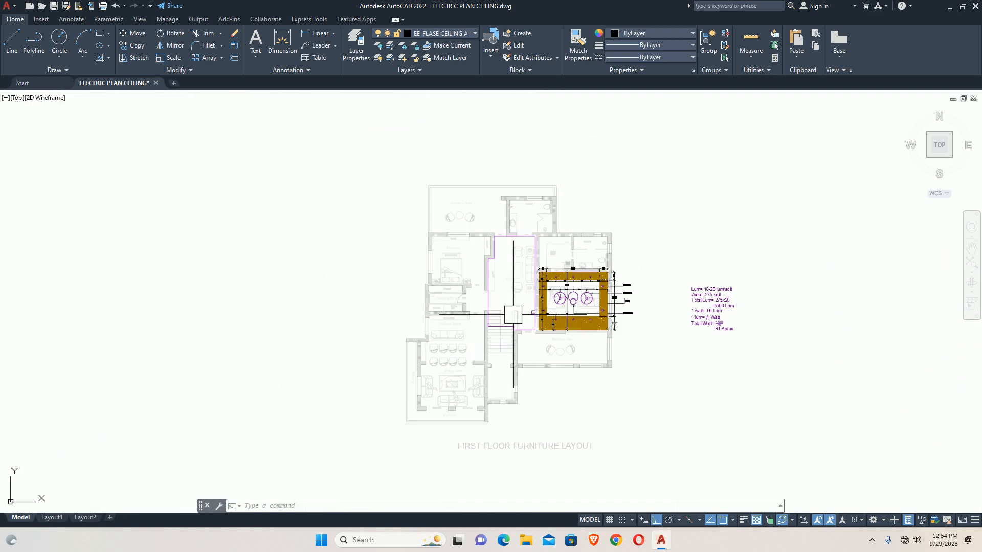
Try to erase the bedroom's lighting objects and lumen notes from the earlier plan copy, and undo the erasure
{"action": "mouse_move", "coordinate": [388, 320]}
{"action": "middle_mouse_down"}
{"action": "mouse_move", "coordinate": [421, 330]}
{"action": "mouse_move", "coordinate": [835, 292]}
{"action": "middle_mouse_up"}
{"action": "scroll", "coordinate": [617, 297], "scroll_direction": "down", "scroll_amount": 6}
{"action": "scroll", "coordinate": [463, 303], "scroll_direction": "up", "scroll_amount": 5}
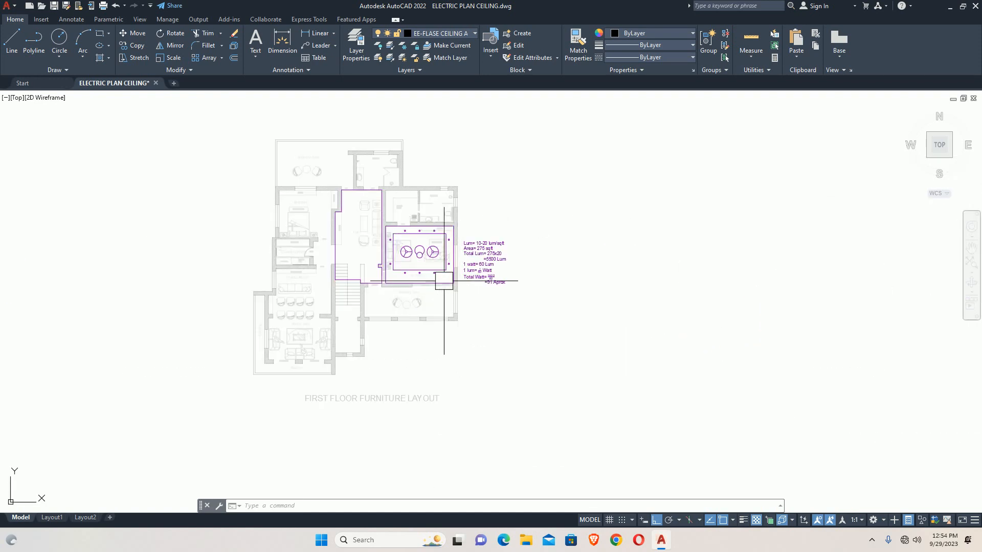
{"action": "scroll", "coordinate": [443, 280], "scroll_direction": "up", "scroll_amount": 10}
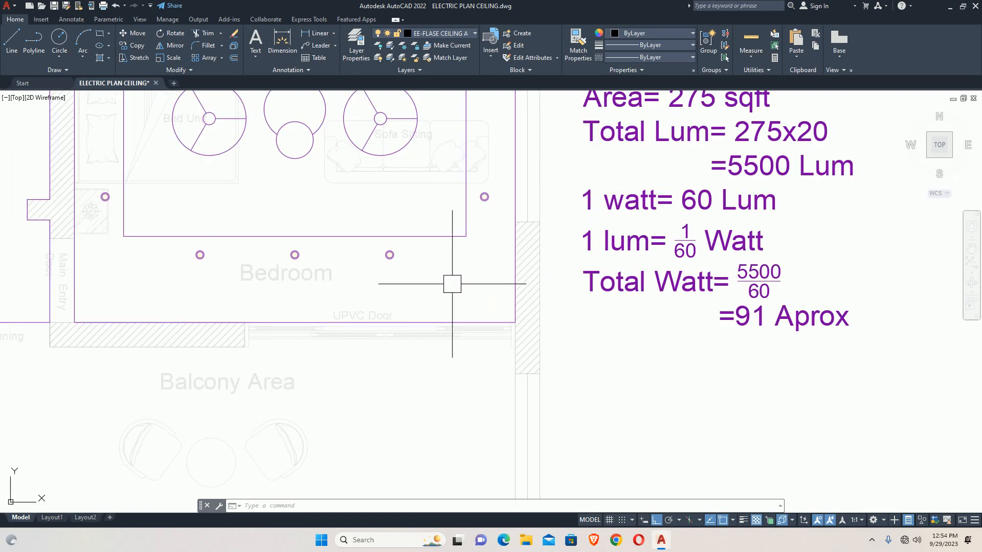
{"action": "scroll", "coordinate": [474, 290], "scroll_direction": "down", "scroll_amount": 3}
{"action": "scroll", "coordinate": [396, 297], "scroll_direction": "down", "scroll_amount": 2}
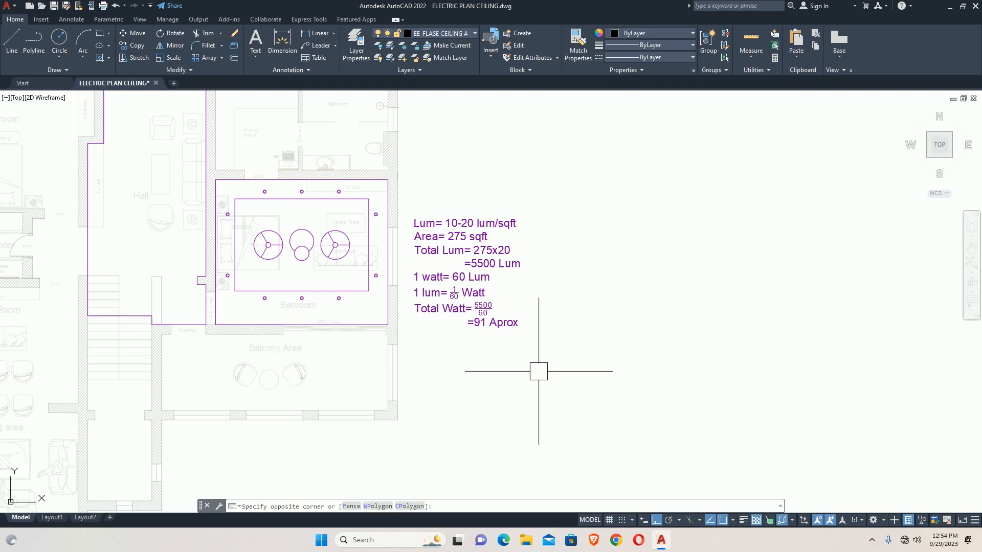
{"action": "left_click", "coordinate": [605, 364]}
{"action": "left_click", "coordinate": [149, 134]}
{"action": "key", "text": "Delete"}
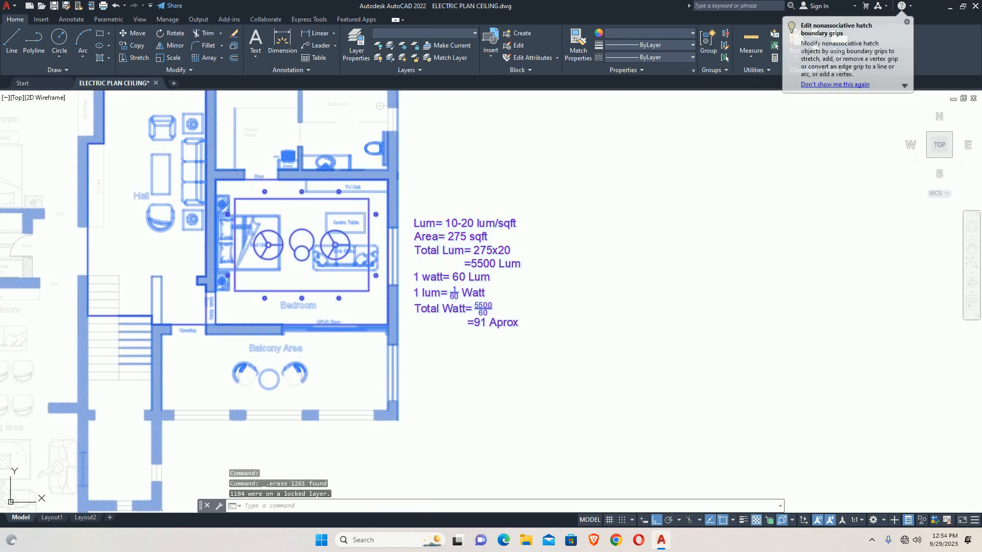
{"action": "key", "text": "ctrl+z"}
Lock layer 0 in the layer properties
{"action": "type", "text": "la"}
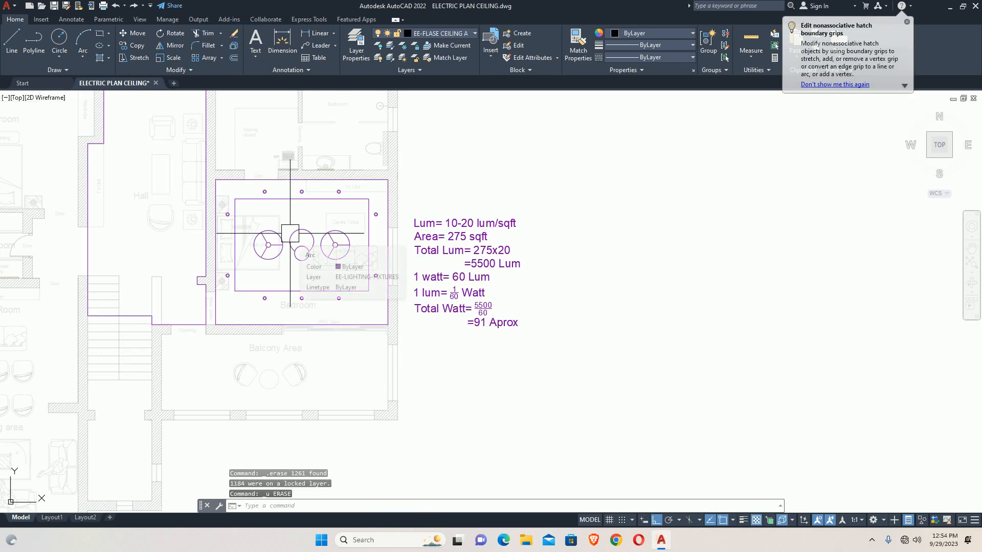
{"action": "key", "text": "Return"}
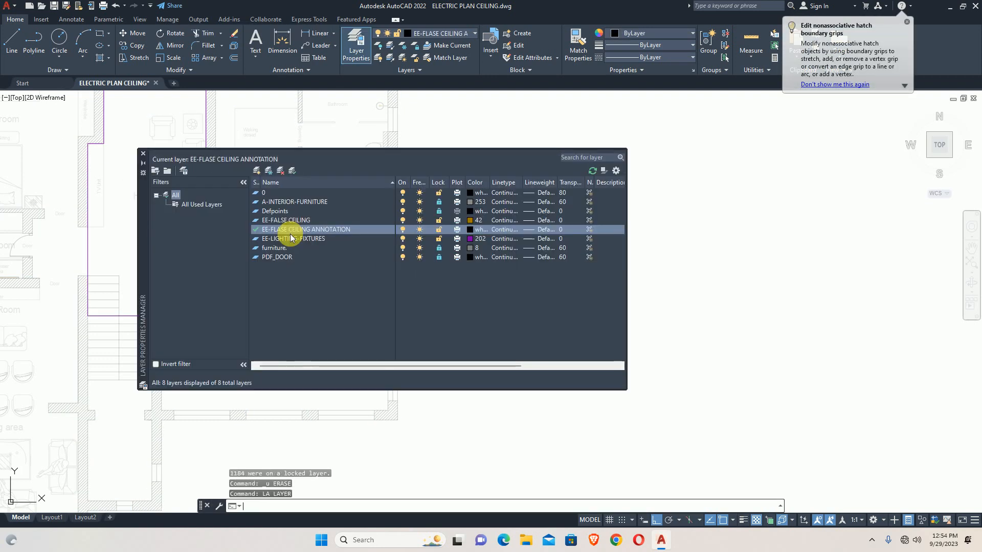
{"action": "left_click", "coordinate": [440, 192]}
{"action": "left_click", "coordinate": [162, 170]}
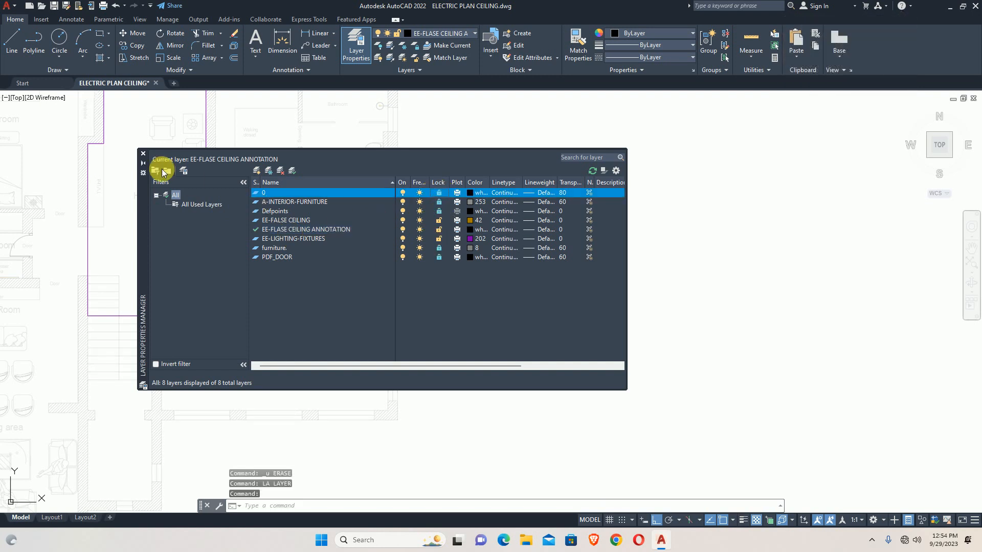
{"action": "left_click", "coordinate": [143, 154]}
Erase the unlocked lighting objects, purple outlines and lumen notes from the entire earlier plan copy
{"action": "scroll", "coordinate": [179, 171], "scroll_direction": "down", "scroll_amount": 6}
{"action": "left_click", "coordinate": [384, 261]}
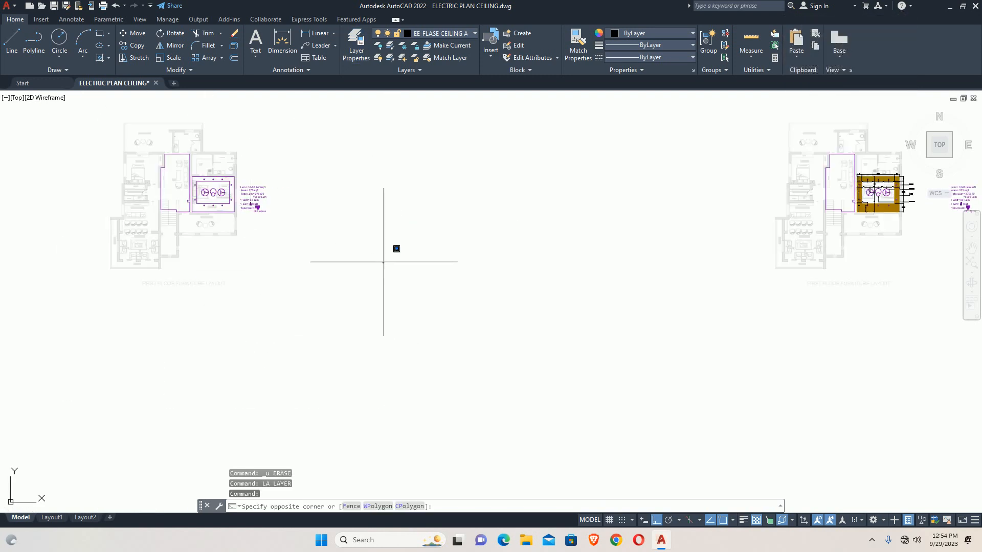
{"action": "left_click", "coordinate": [75, 109]}
{"action": "key", "text": "Delete"}
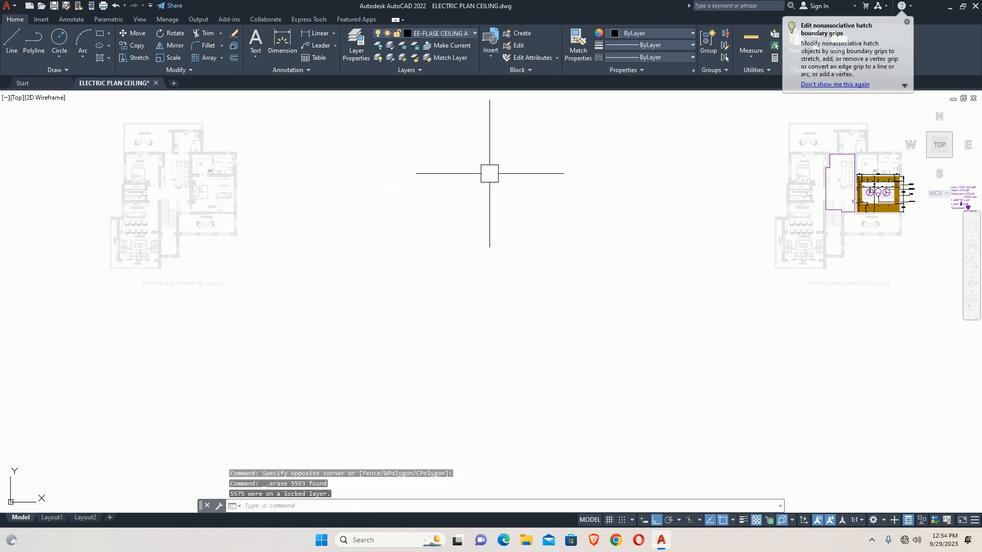
Start a copy of the hatched bedroom ceiling by selecting both ceiling outlines and the three cob lights on the balcony side
{"action": "middle_click_drag", "start_coordinate": [489, 173], "coordinate": [117, 226]}
{"action": "scroll", "coordinate": [449, 241], "scroll_direction": "up", "scroll_amount": 6}
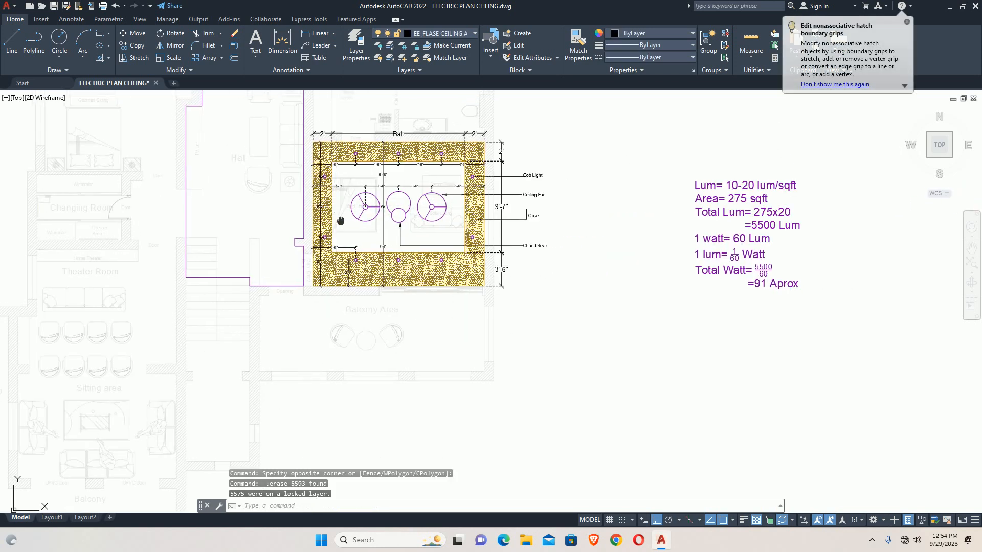
{"action": "type", "text": "co"}
{"action": "key", "text": "Return"}
{"action": "scroll", "coordinate": [396, 291], "scroll_direction": "up", "scroll_amount": 6}
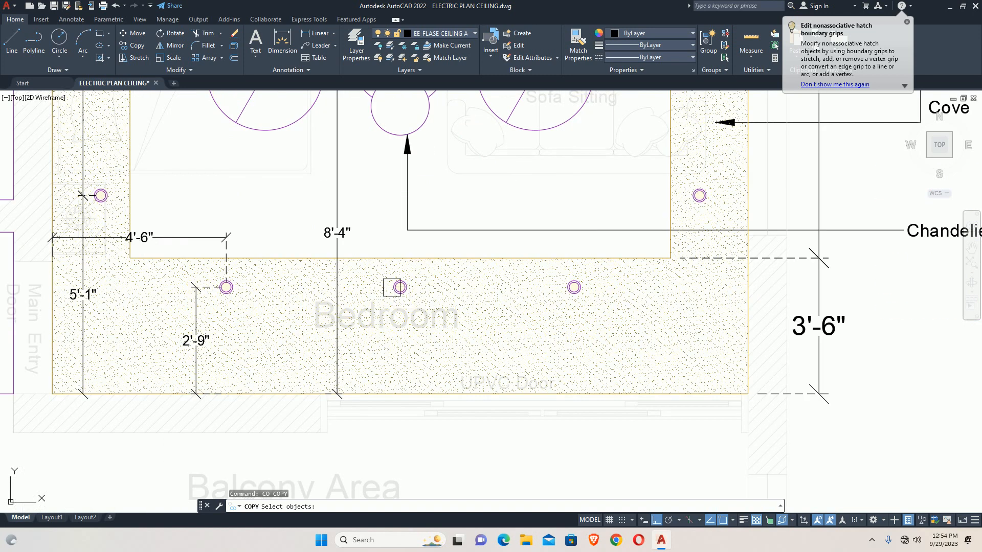
{"action": "left_click", "coordinate": [369, 260]}
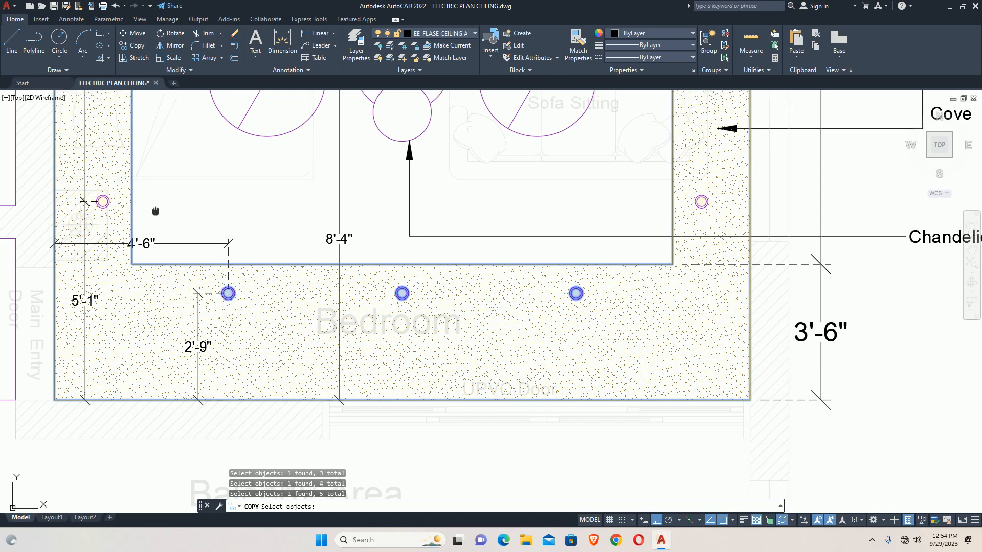
Add the two cob lights on the bed side to the copy selection, excluding the adjacent dimension
{"action": "middle_click_drag", "start_coordinate": [153, 212], "coordinate": [196, 333]}
{"action": "middle_click_drag", "start_coordinate": [168, 231], "coordinate": [157, 379]}
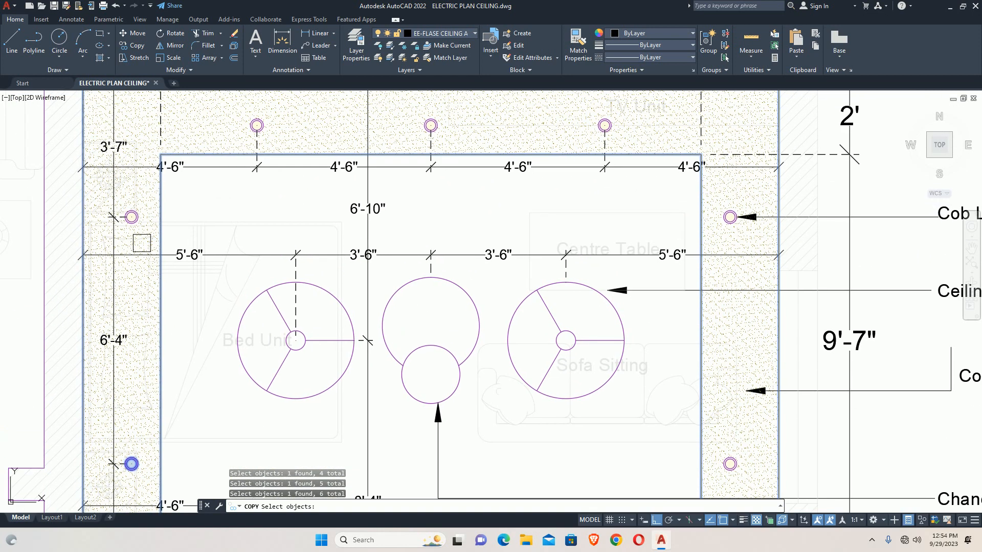
{"action": "scroll", "coordinate": [125, 223], "scroll_direction": "up", "scroll_amount": 4}
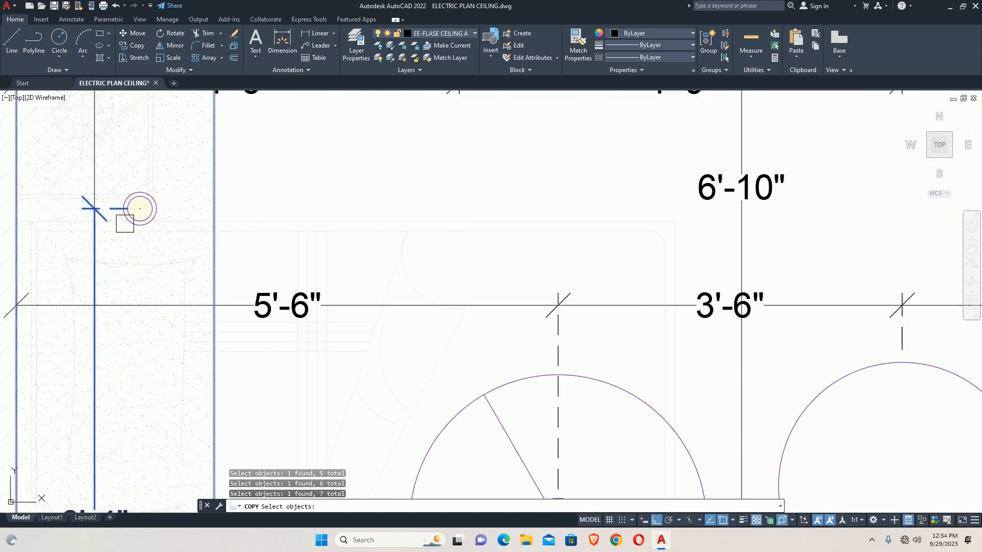
{"action": "left_click", "coordinate": [93, 241], "text": "shift"}
{"action": "left_click", "coordinate": [153, 195]}
{"action": "scroll", "coordinate": [153, 205], "scroll_direction": "down", "scroll_amount": 6}
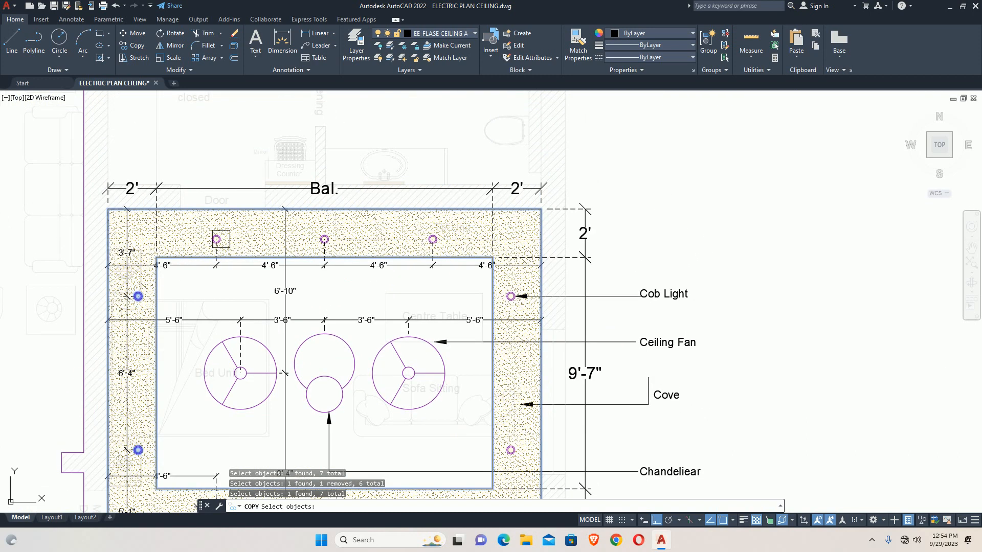
Add the three cob lights along the TV unit side to the copy selection, without their dimensions
{"action": "scroll", "coordinate": [221, 239], "scroll_direction": "up", "scroll_amount": 4}
{"action": "left_click", "coordinate": [207, 239]}
{"action": "left_click", "coordinate": [209, 273], "text": "shift"}
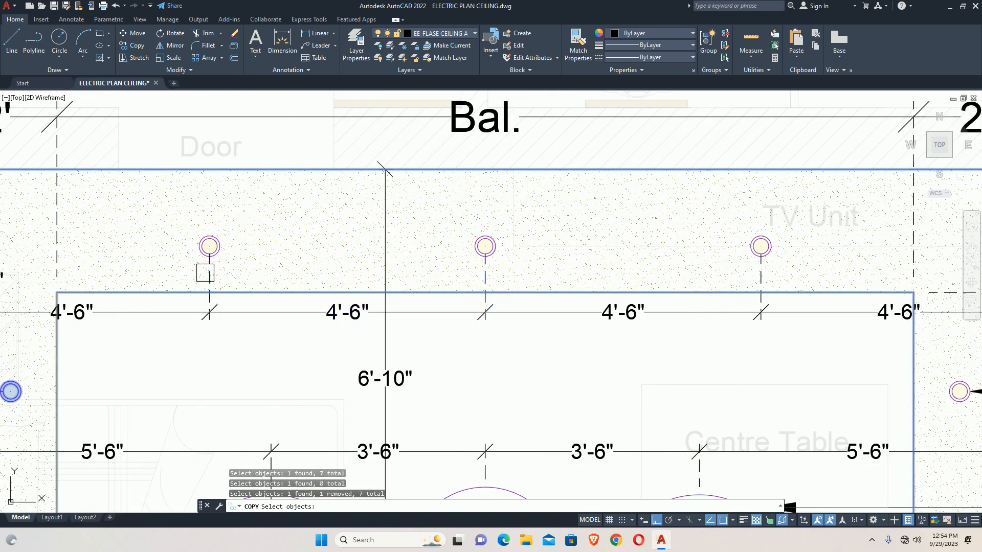
{"action": "scroll", "coordinate": [226, 228], "scroll_direction": "up", "scroll_amount": 6}
{"action": "left_click", "coordinate": [167, 280]}
{"action": "scroll", "coordinate": [399, 291], "scroll_direction": "down", "scroll_amount": 6}
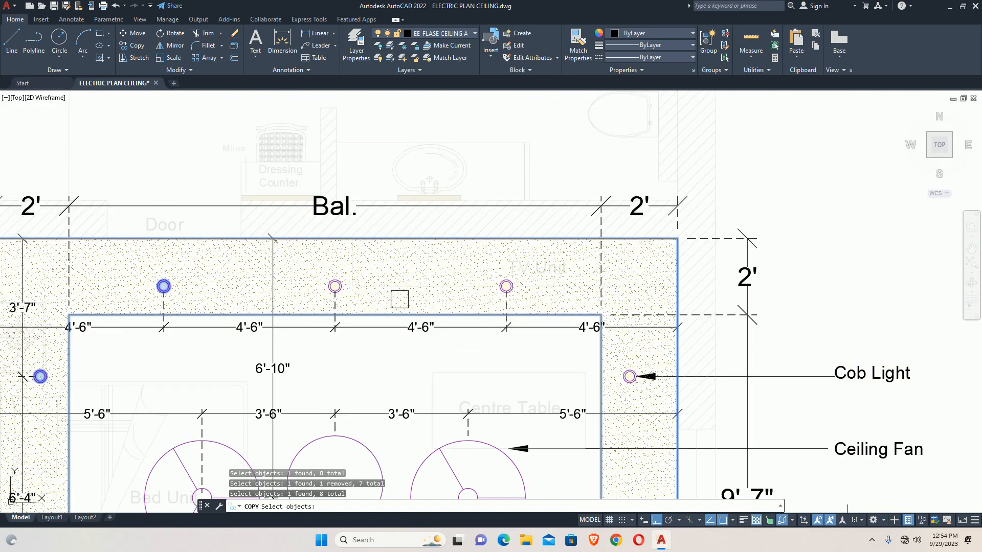
{"action": "scroll", "coordinate": [348, 277], "scroll_direction": "up", "scroll_amount": 8}
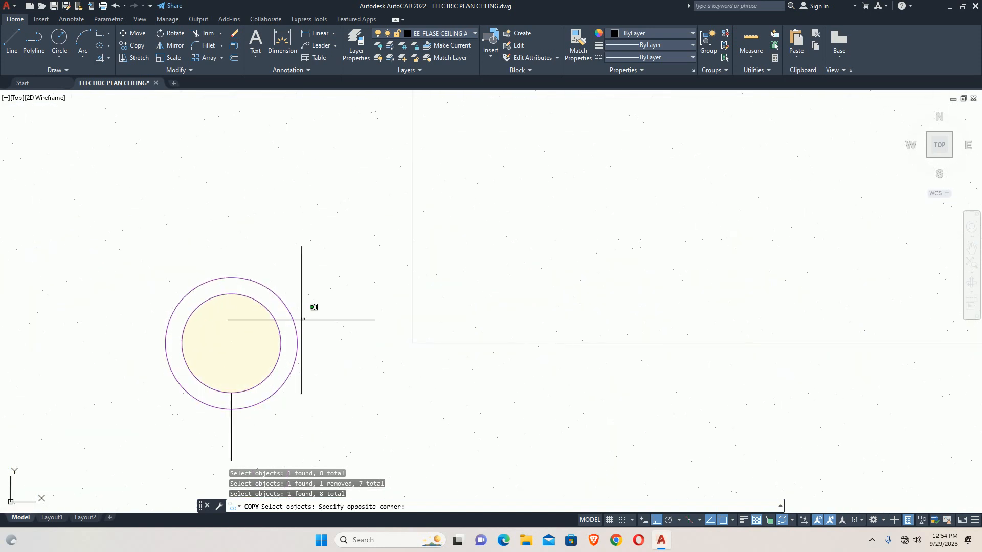
{"action": "left_click", "coordinate": [294, 323]}
{"action": "scroll", "coordinate": [291, 322], "scroll_direction": "down", "scroll_amount": 8}
{"action": "middle_click_drag", "start_coordinate": [430, 320], "coordinate": [263, 279]}
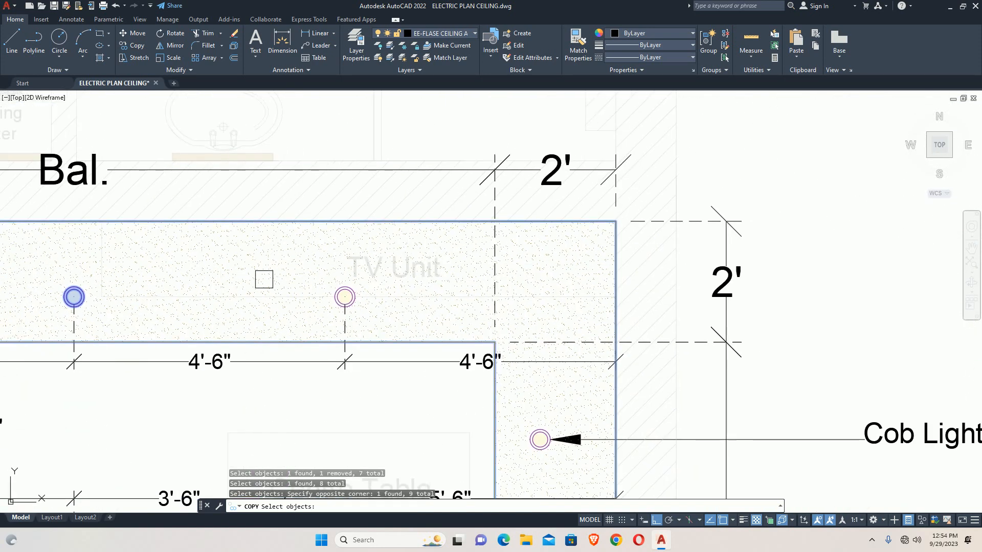
{"action": "scroll", "coordinate": [323, 280], "scroll_direction": "up", "scroll_amount": 3}
{"action": "left_click", "coordinate": [345, 297]}
{"action": "scroll", "coordinate": [345, 297], "scroll_direction": "down", "scroll_amount": 7}
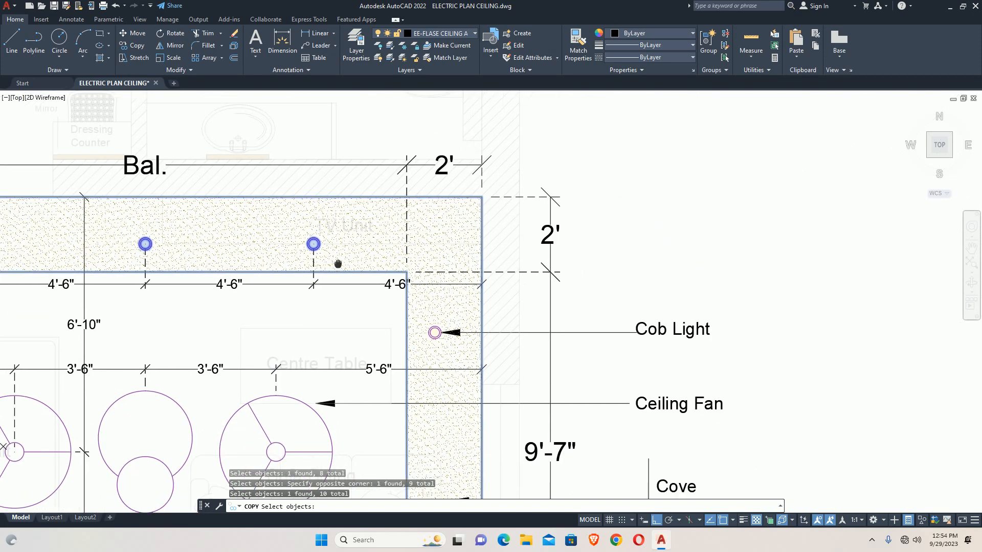
Add the two cob lights on the sofa side to the copy selection and remove the Cob Light leader from it
{"action": "left_click", "coordinate": [431, 321]}
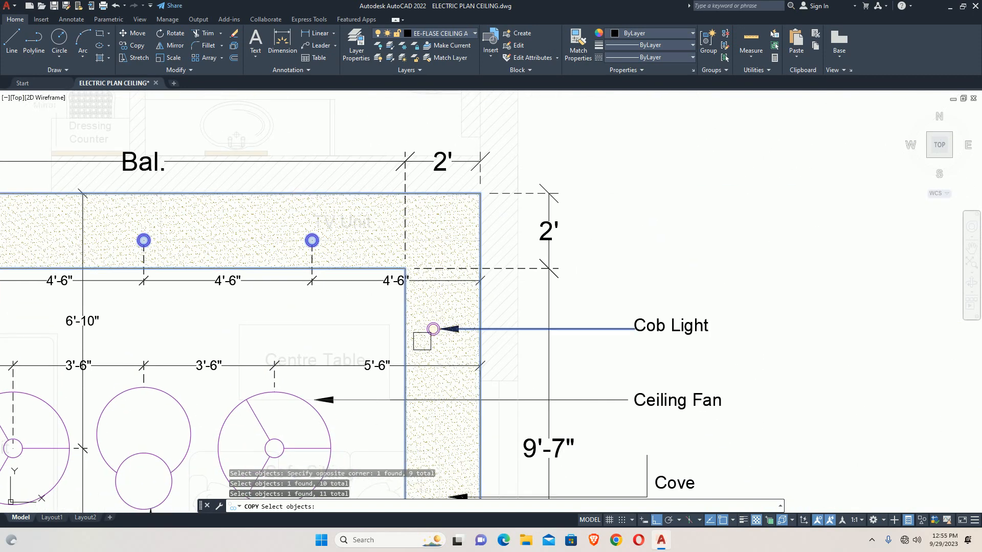
{"action": "scroll", "coordinate": [422, 341], "scroll_direction": "up", "scroll_amount": 2}
{"action": "left_click", "coordinate": [432, 327]}
{"action": "scroll", "coordinate": [429, 324], "scroll_direction": "down", "scroll_amount": 6}
{"action": "scroll", "coordinate": [381, 317], "scroll_direction": "up", "scroll_amount": 5}
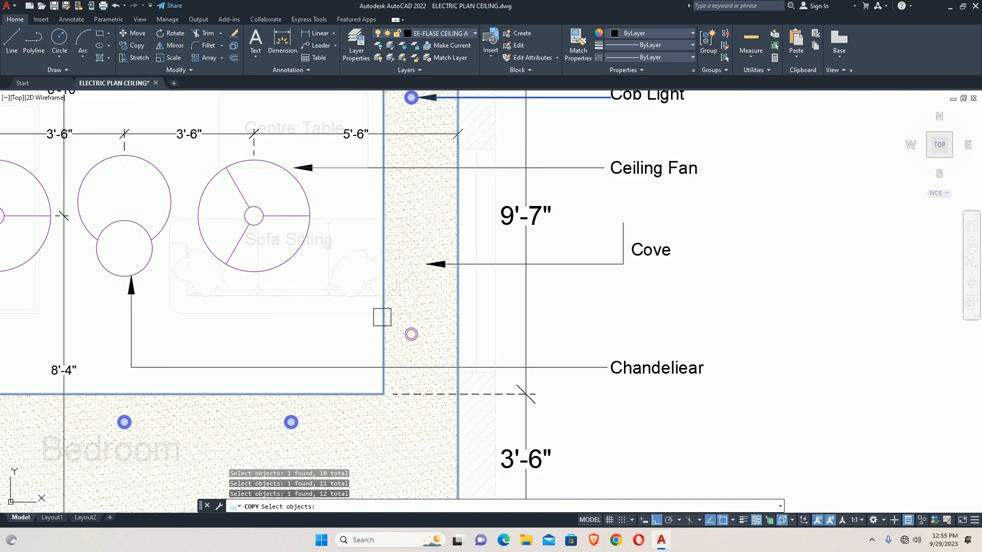
{"action": "scroll", "coordinate": [412, 333], "scroll_direction": "up", "scroll_amount": 3}
{"action": "left_click", "coordinate": [433, 347]}
{"action": "scroll", "coordinate": [433, 347], "scroll_direction": "down", "scroll_amount": 8}
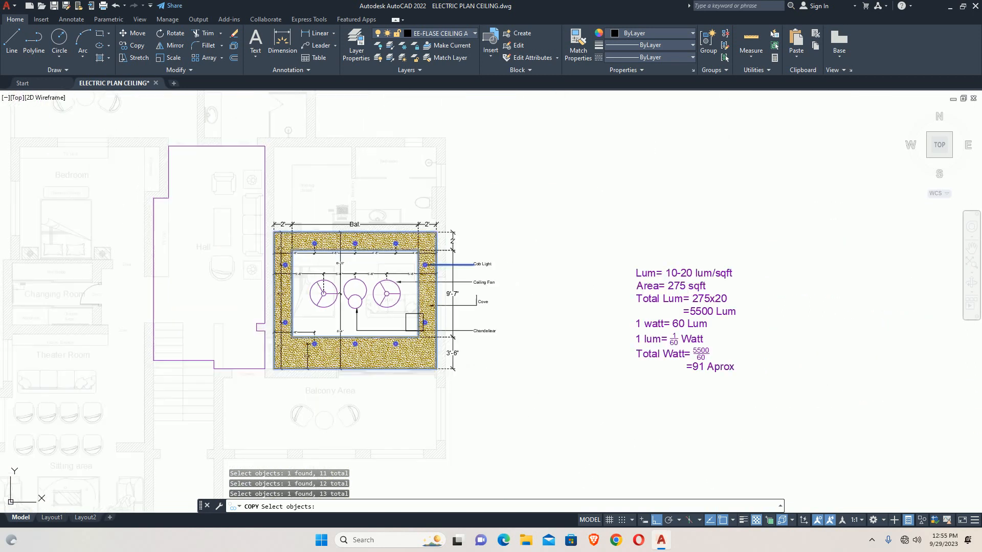
{"action": "left_click", "coordinate": [498, 236], "text": "shift"}
{"action": "left_click", "coordinate": [459, 281], "text": "shift"}
{"action": "scroll", "coordinate": [428, 264], "scroll_direction": "up", "scroll_amount": 6}
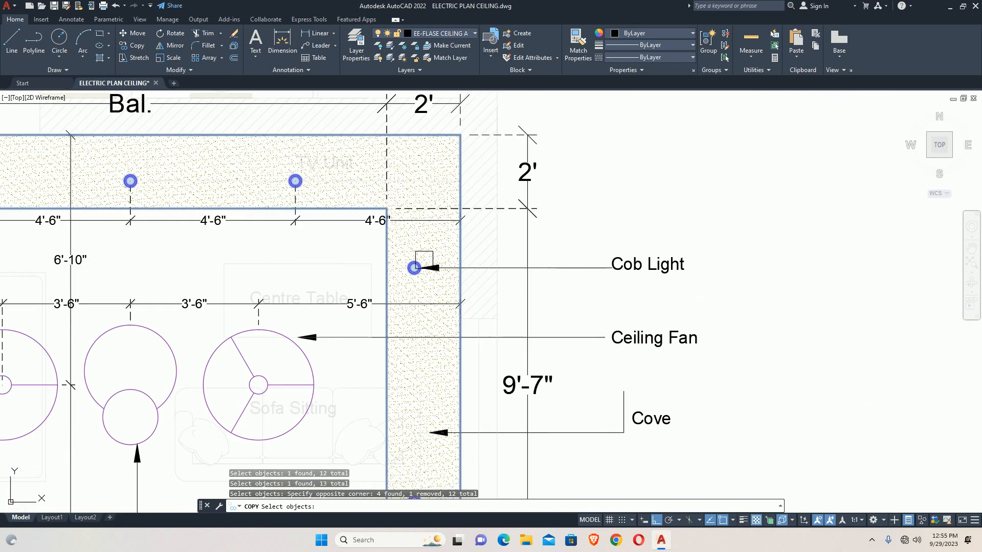
{"action": "scroll", "coordinate": [409, 228], "scroll_direction": "down", "scroll_amount": 8}
{"action": "scroll", "coordinate": [373, 231], "scroll_direction": "up", "scroll_amount": 6}
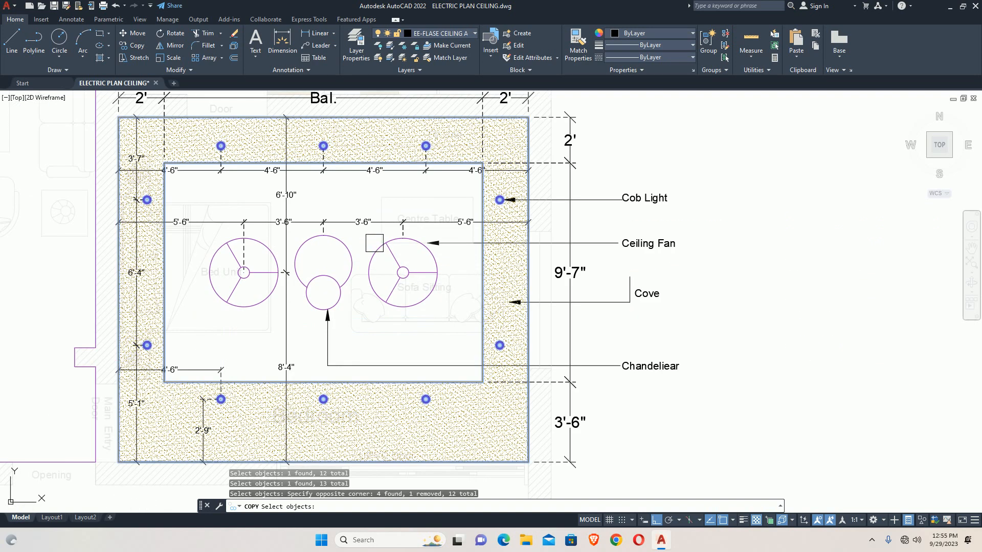
Add both ceiling fans and the chandelier to the copy selection
{"action": "left_click", "coordinate": [374, 244]}
{"action": "left_click", "coordinate": [352, 256]}
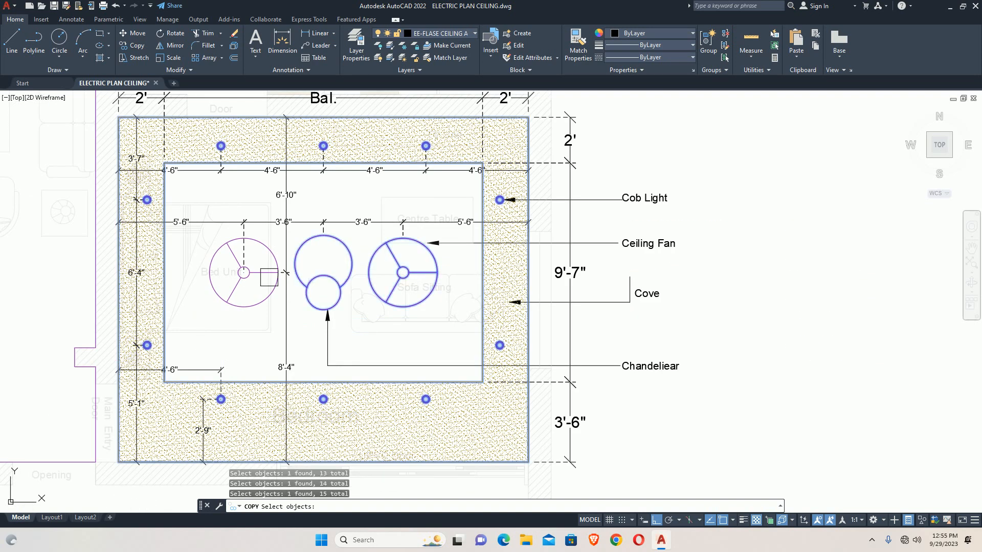
{"action": "scroll", "coordinate": [250, 276], "scroll_direction": "down", "scroll_amount": 5}
{"action": "middle_click_drag", "start_coordinate": [251, 275], "coordinate": [339, 236]}
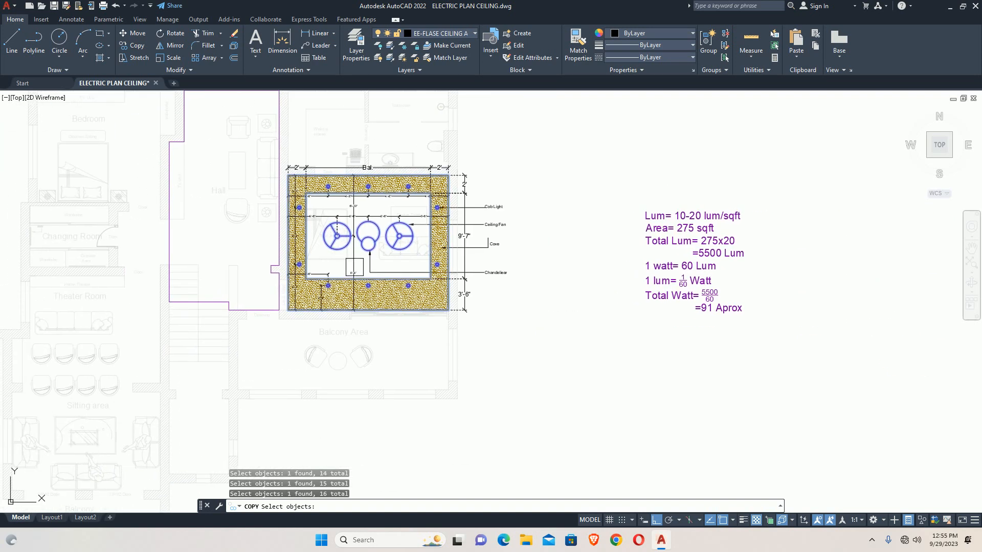
Copy the selected outlines and fixtures from the balcony's outer wall corner to the matching corner of the earlier plan copy
{"action": "key", "text": "Return"}
{"action": "scroll", "coordinate": [448, 301], "scroll_direction": "up", "scroll_amount": 5}
{"action": "scroll", "coordinate": [438, 347], "scroll_direction": "down", "scroll_amount": 2}
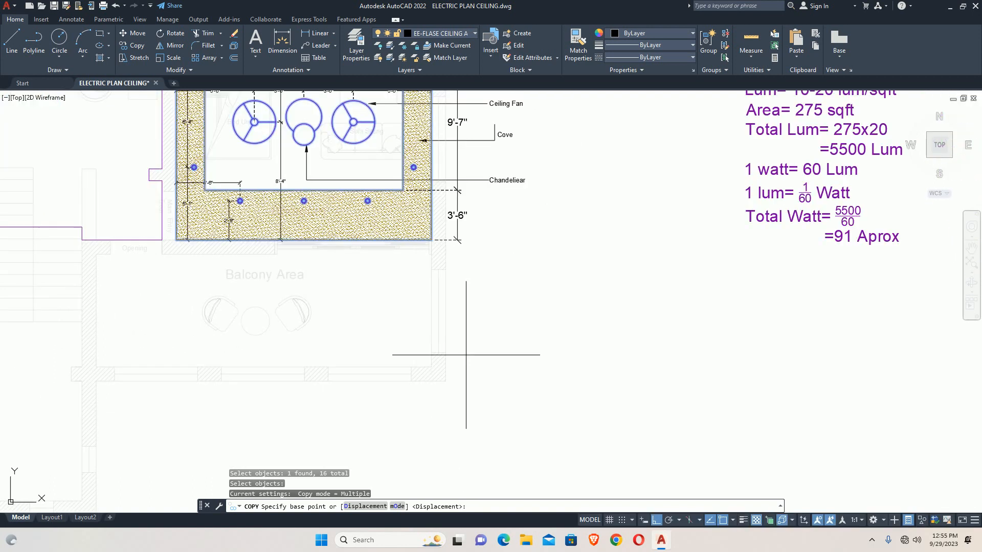
{"action": "left_click", "coordinate": [445, 380]}
{"action": "scroll", "coordinate": [307, 332], "scroll_direction": "down", "scroll_amount": 6}
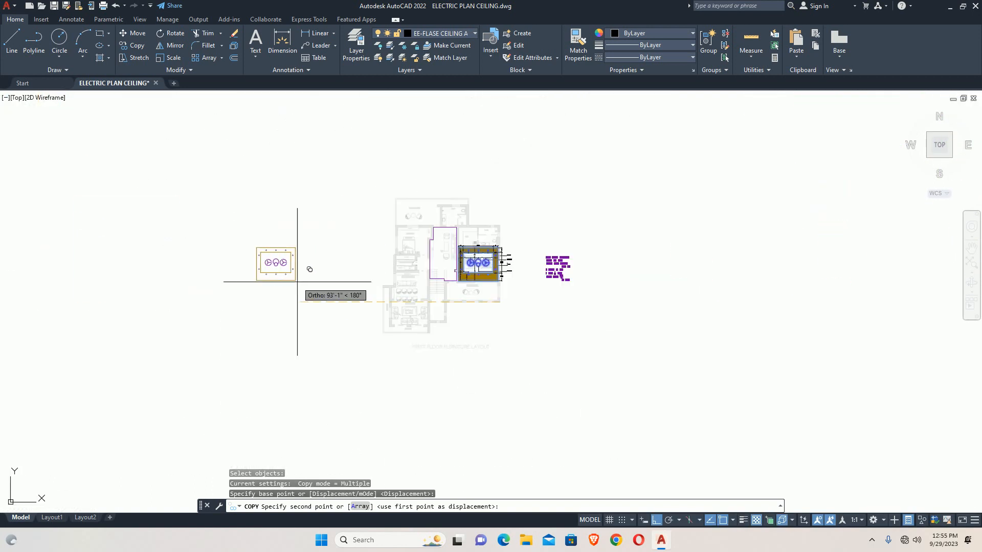
{"action": "scroll", "coordinate": [237, 269], "scroll_direction": "up", "scroll_amount": 4}
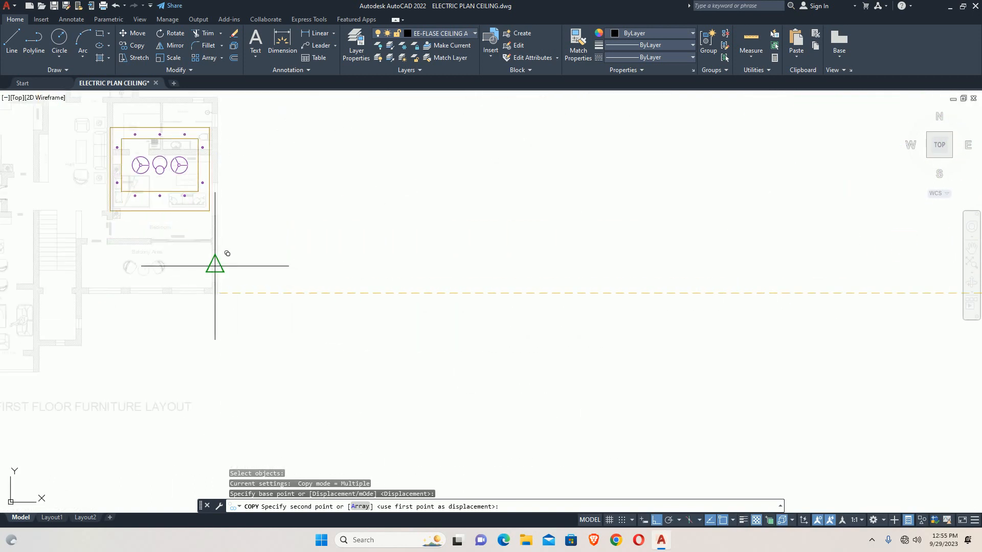
{"action": "left_click", "coordinate": [217, 293]}
{"action": "key", "text": "Escape"}
Compare the copied bedroom outlines and fixtures on the earlier plan with the original hatched and dimensioned ceiling
{"action": "scroll", "coordinate": [338, 221], "scroll_direction": "up", "scroll_amount": 6}
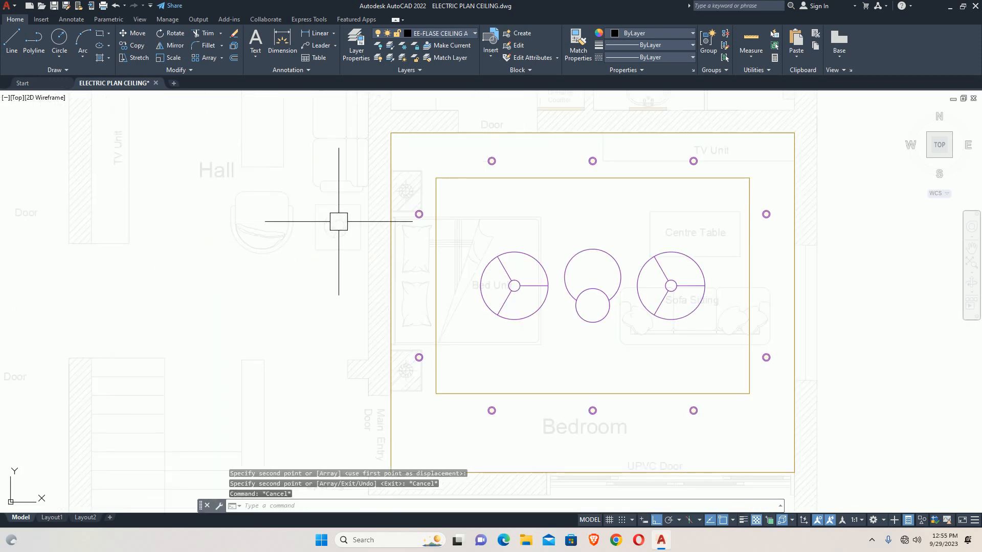
{"action": "middle_click_drag", "start_coordinate": [451, 222], "coordinate": [356, 196]}
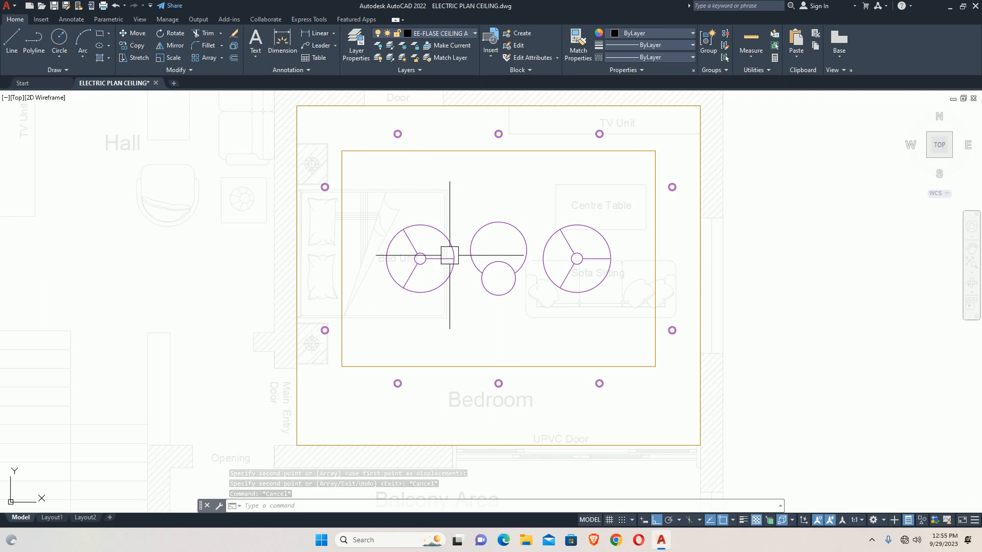
{"action": "scroll", "coordinate": [441, 246], "scroll_direction": "down", "scroll_amount": 6}
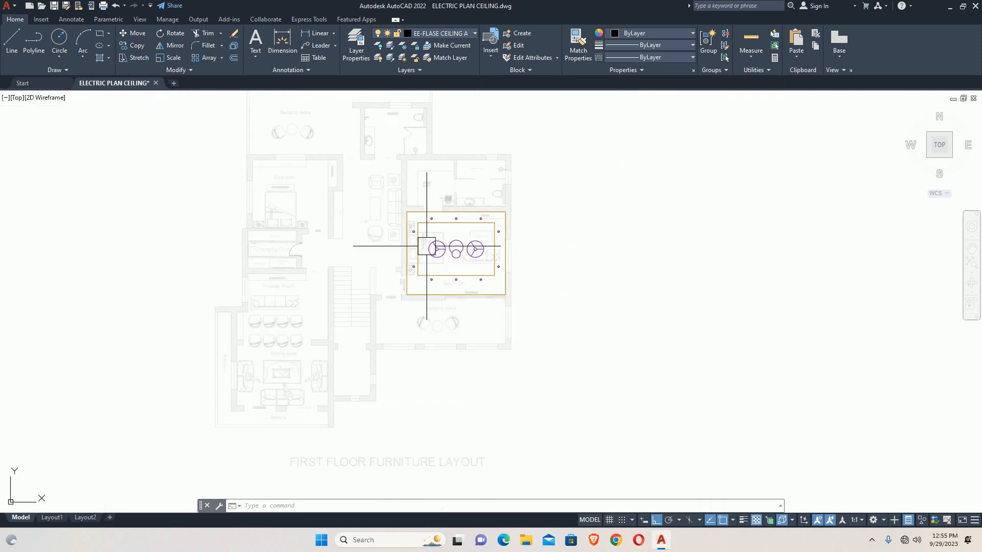
{"action": "scroll", "coordinate": [327, 269], "scroll_direction": "down", "scroll_amount": 2}
{"action": "middle_click_drag", "start_coordinate": [333, 271], "coordinate": [77, 208]}
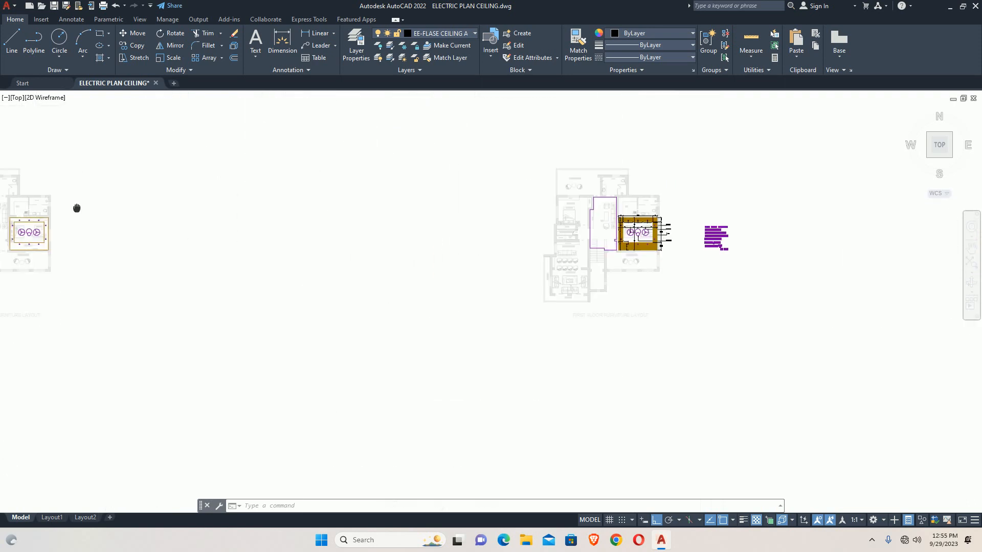
{"action": "scroll", "coordinate": [639, 228], "scroll_direction": "up", "scroll_amount": 6}
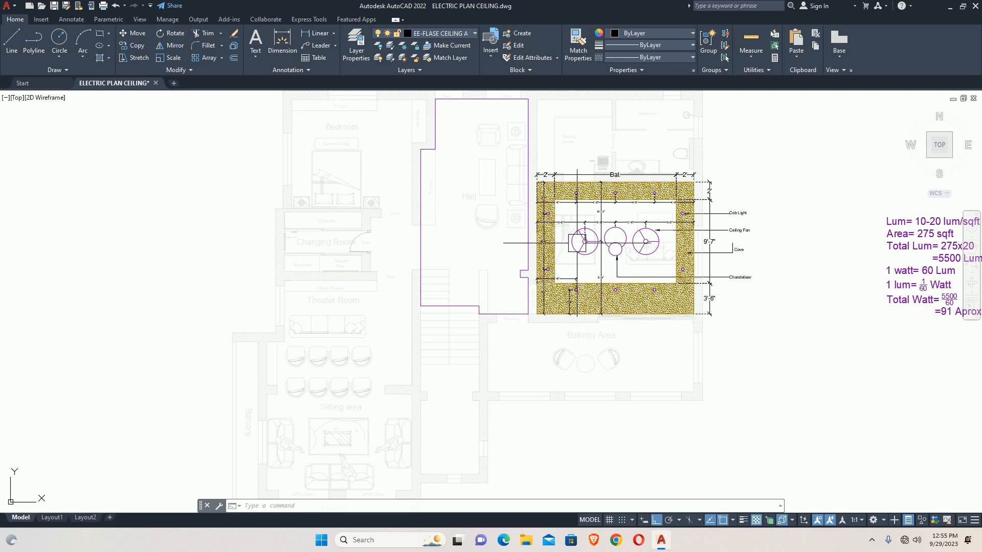
{"action": "key", "text": "alt"}
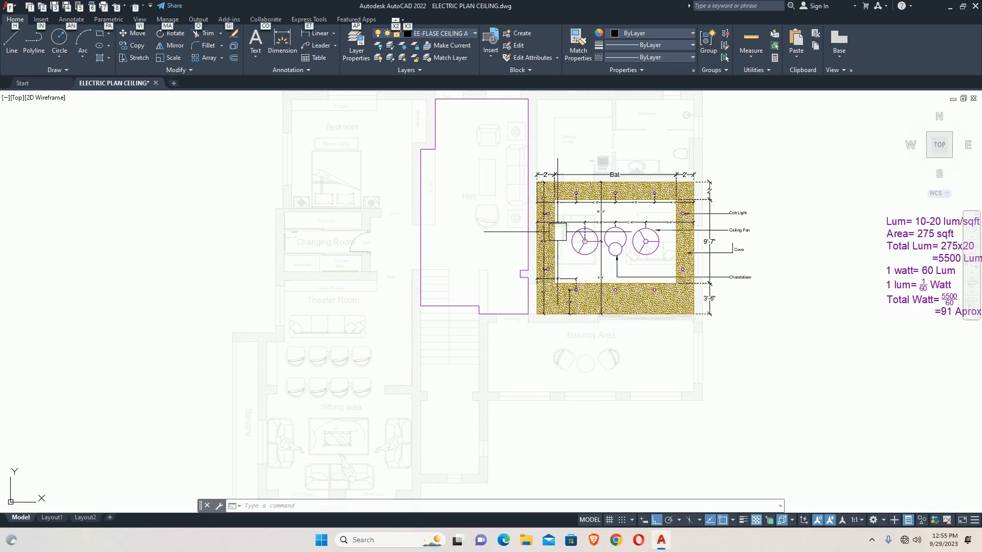